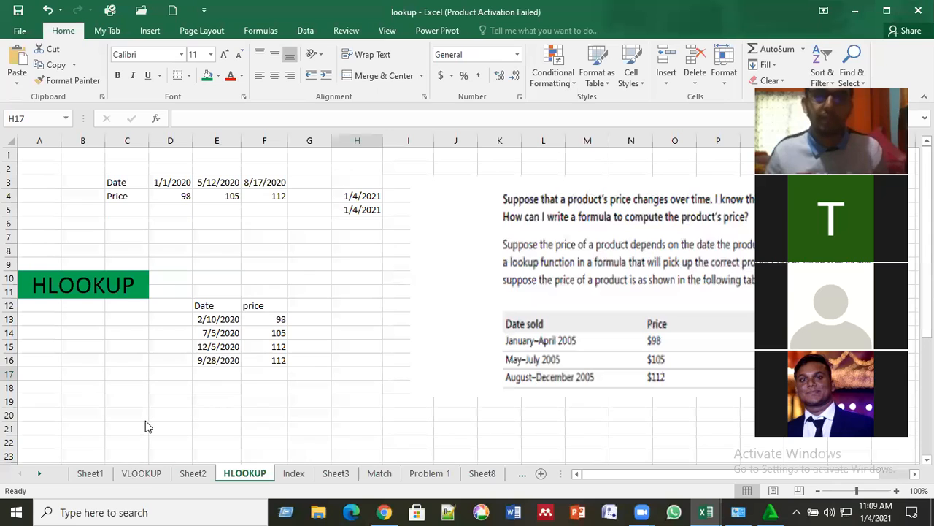
Switch through the VLOOKUP sheet to Sheet1, which holds the notes on lookup function syntax.
left_click(146, 473)
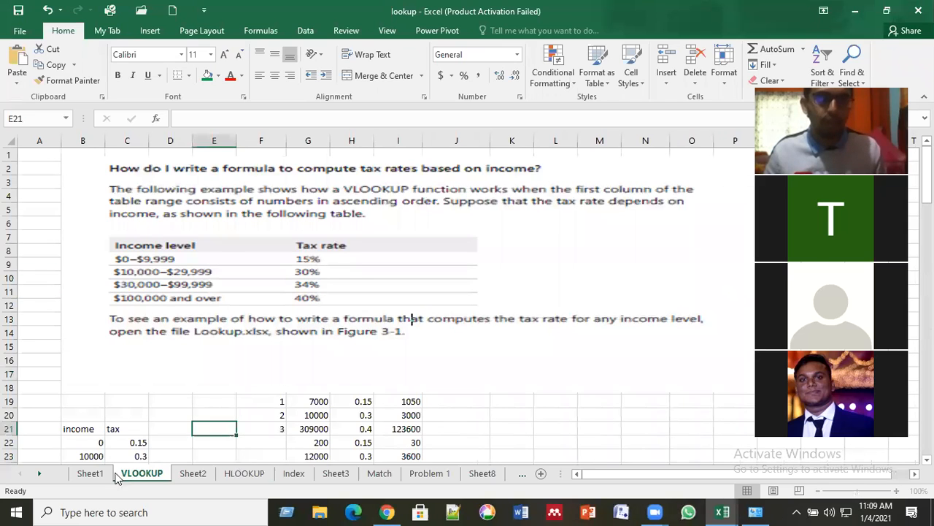
left_click(91, 475)
left_click(164, 390)
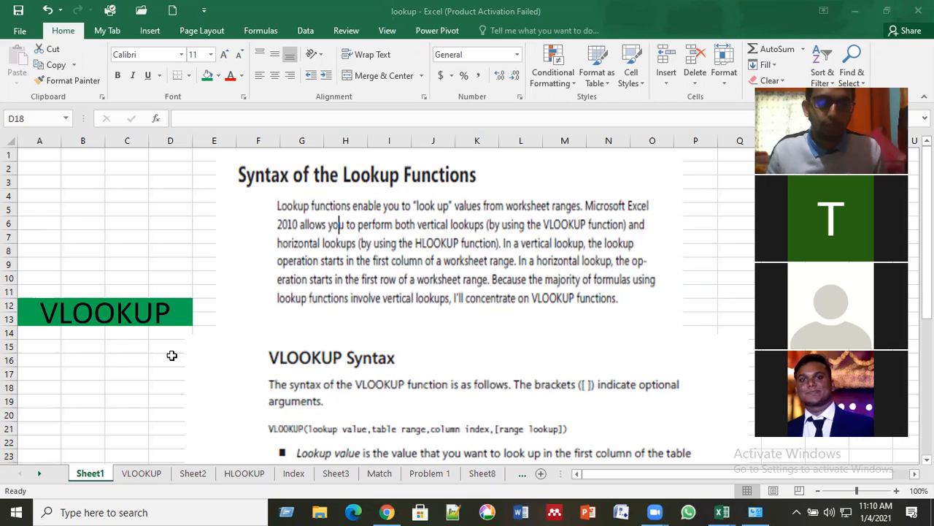
left_click(121, 361)
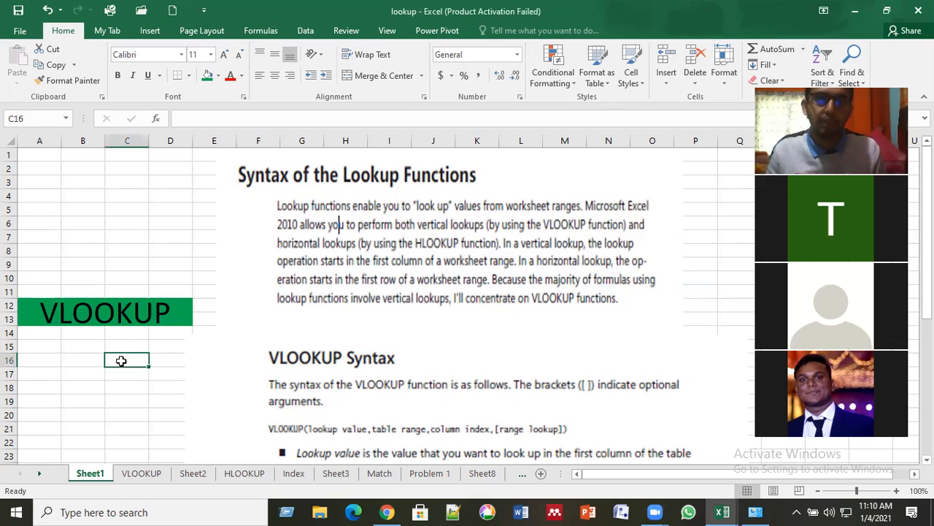
left_click(178, 207)
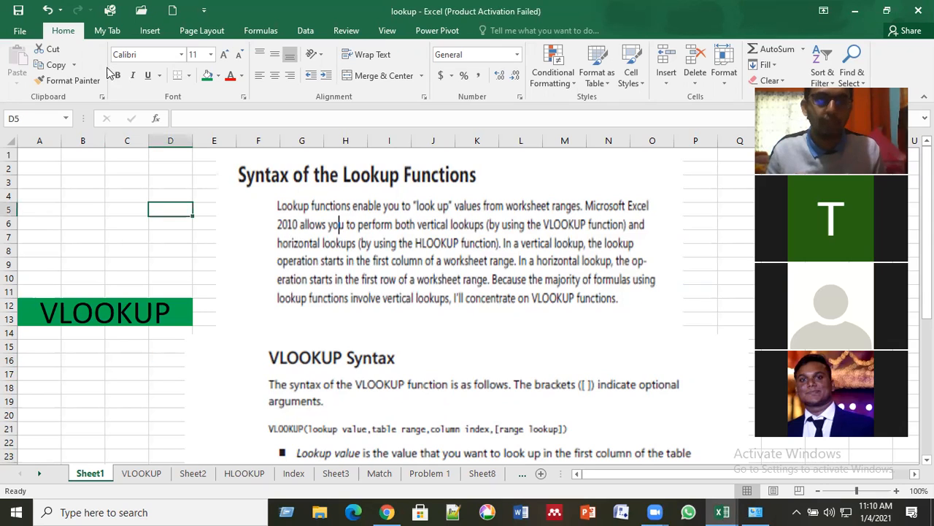
Review the workbook's defined names and the ranges they refer to in the Name Manager, including GGM, H, hlookup, hrange and employee.
left_click(266, 32)
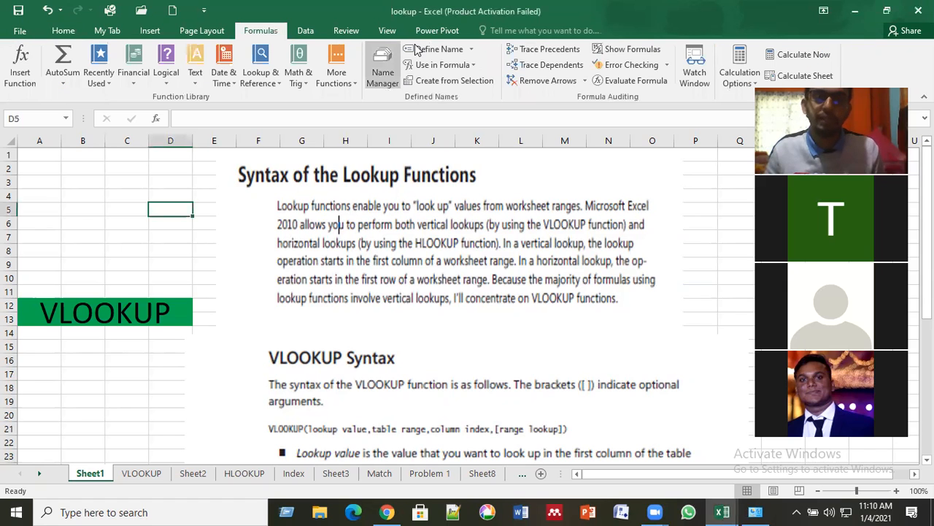
left_click(382, 68)
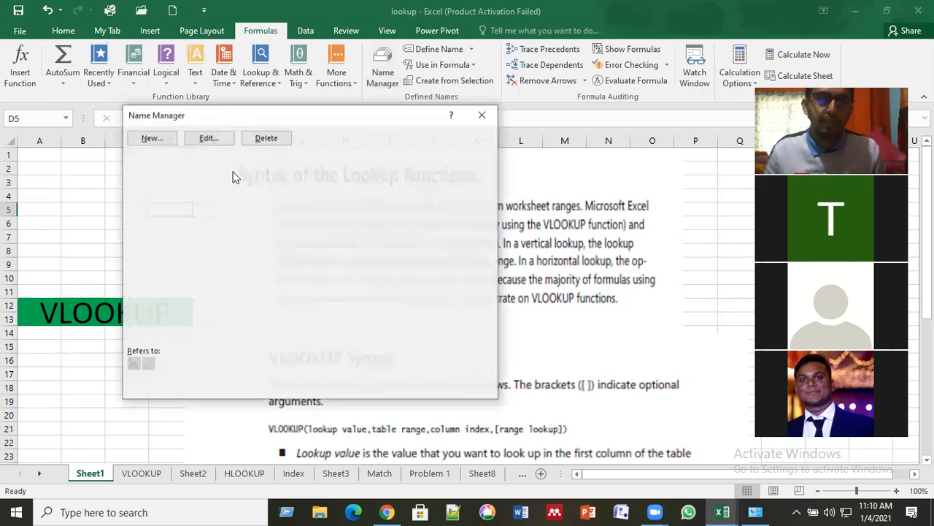
left_click(162, 207)
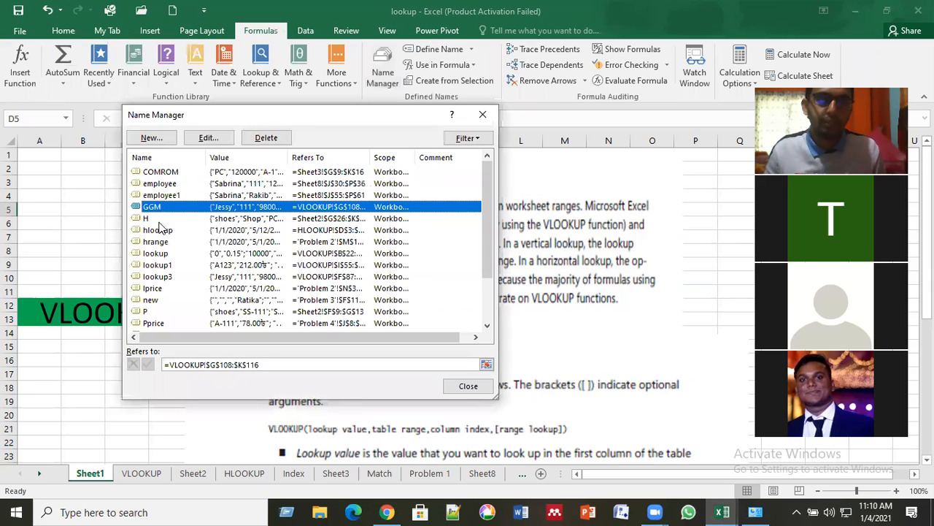
left_click(159, 220)
left_click(162, 241)
left_click(168, 230)
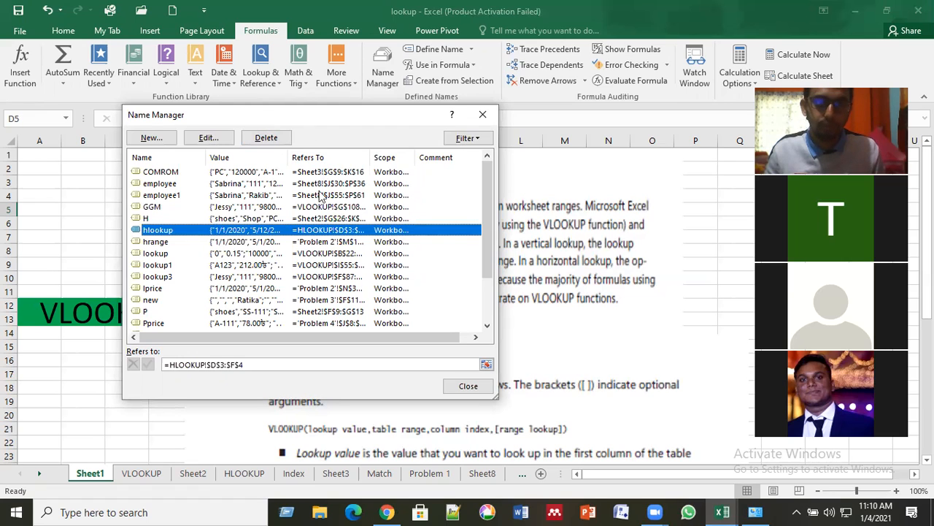
left_click(239, 245)
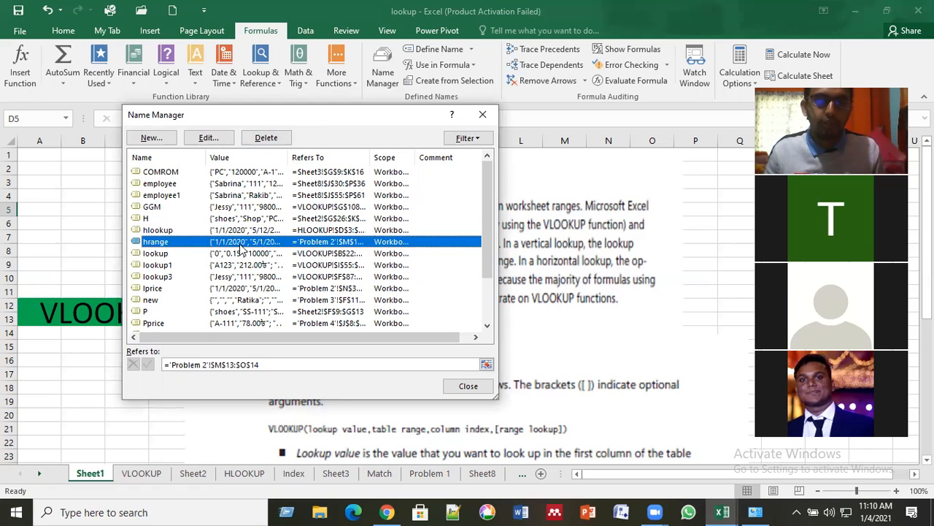
left_click(287, 209)
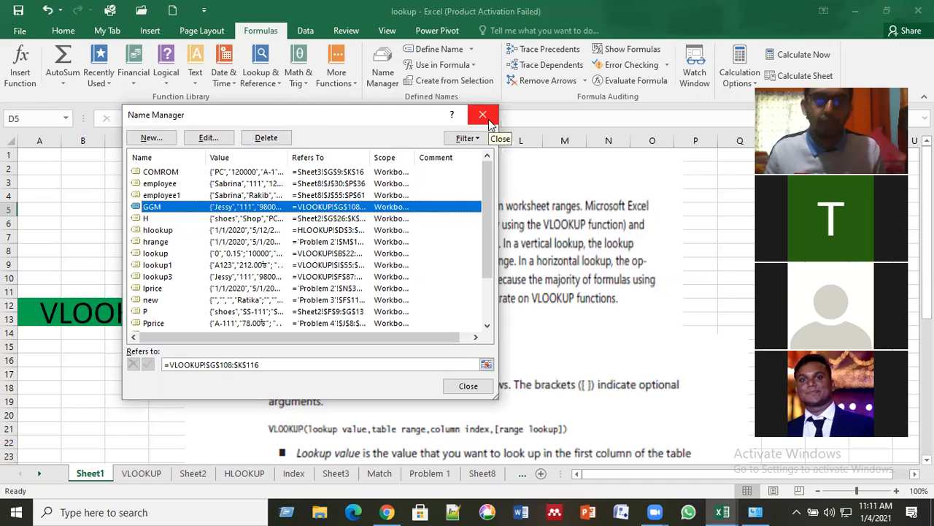
scroll(224, 212, "down", 1)
scroll(225, 212, "down", 1)
scroll(233, 197, "up", 2)
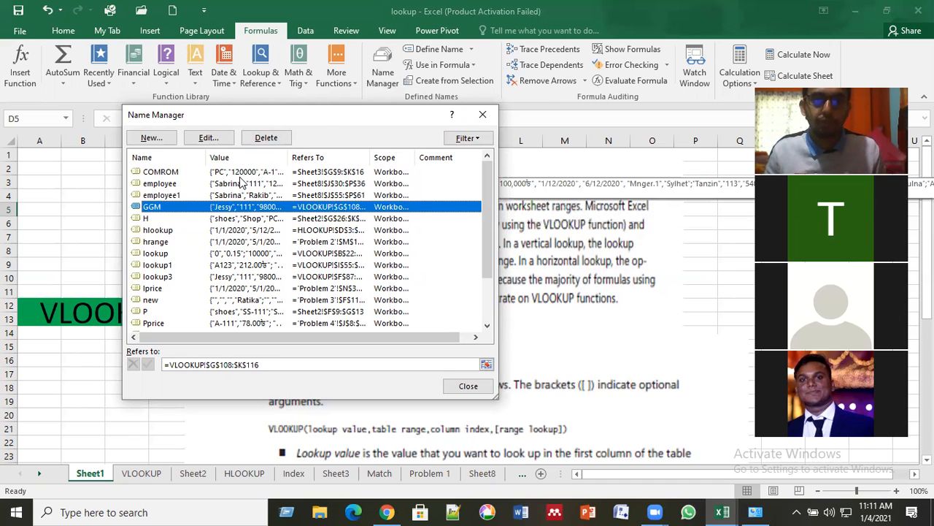
left_click(241, 184)
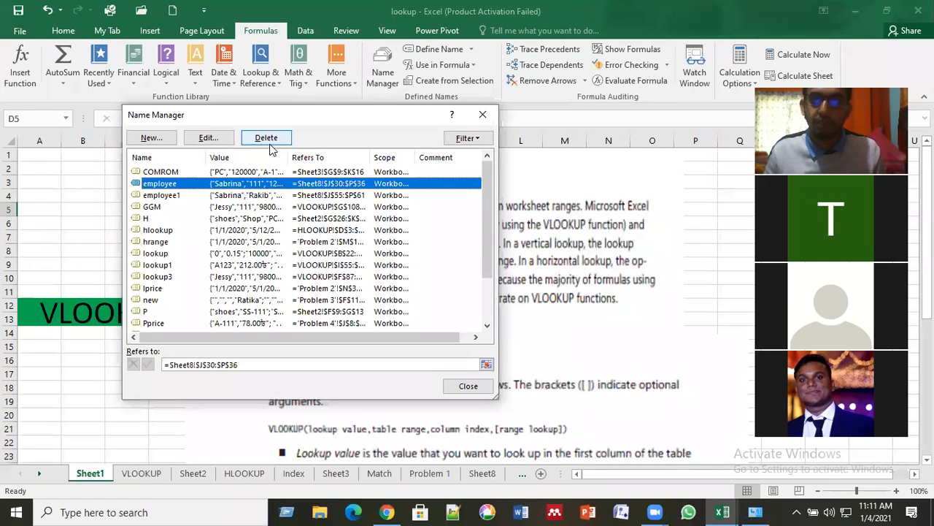
left_click(482, 120)
left_click(99, 319)
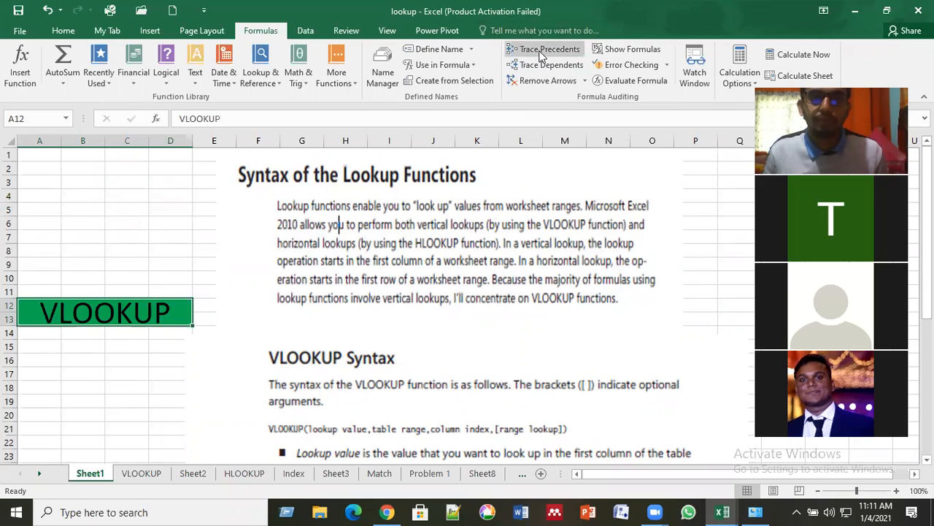
left_click(538, 55)
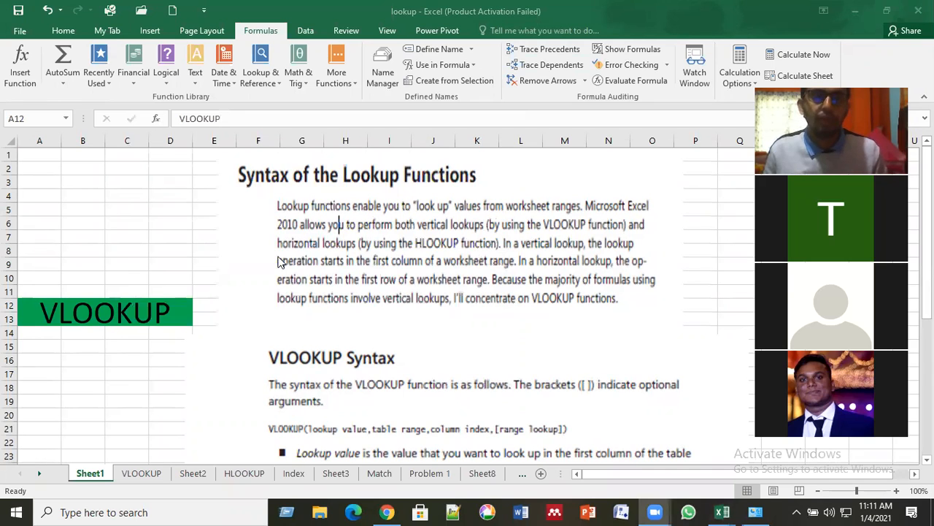
left_click(107, 301)
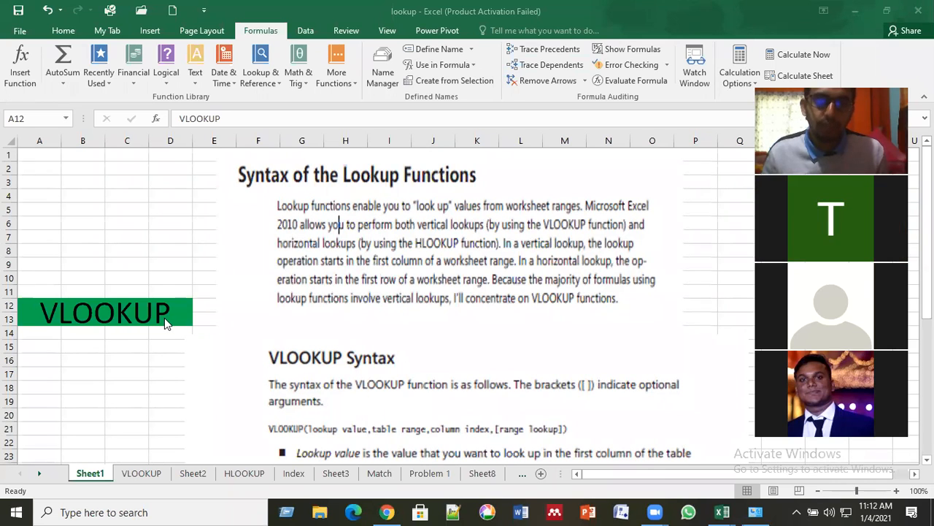
left_click(276, 301)
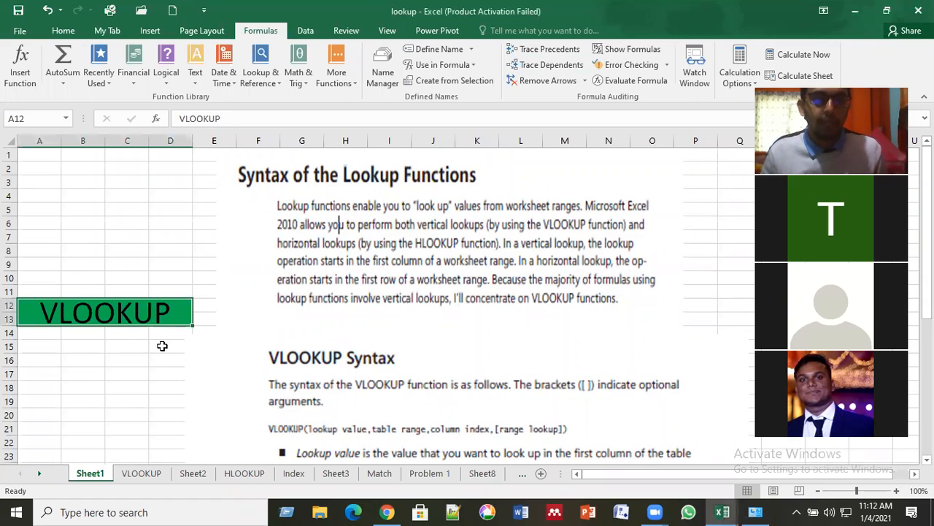
Read the VLOOKUP syntax on Sheet1 and the explanations of its lookup value, table range and column index arguments.
scroll(162, 346, "down", 2)
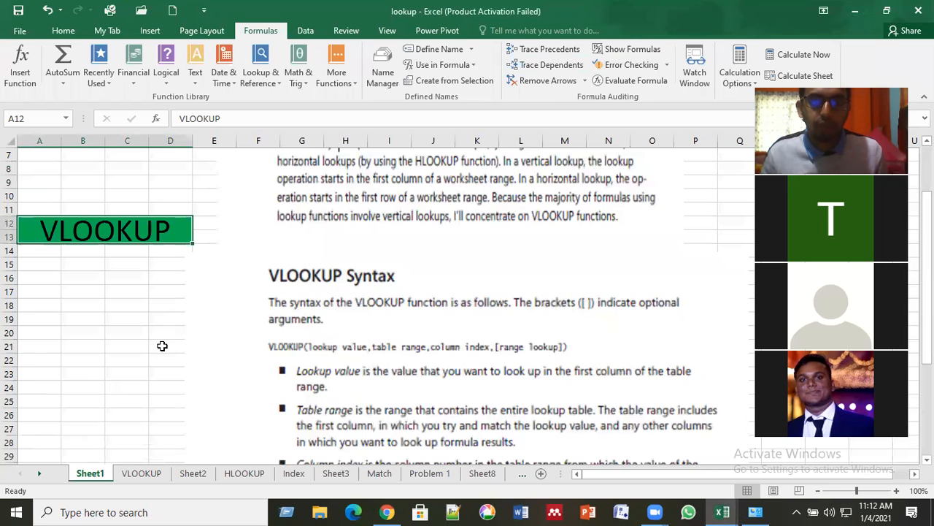
scroll(162, 346, "up", 1)
scroll(162, 346, "up", 1)
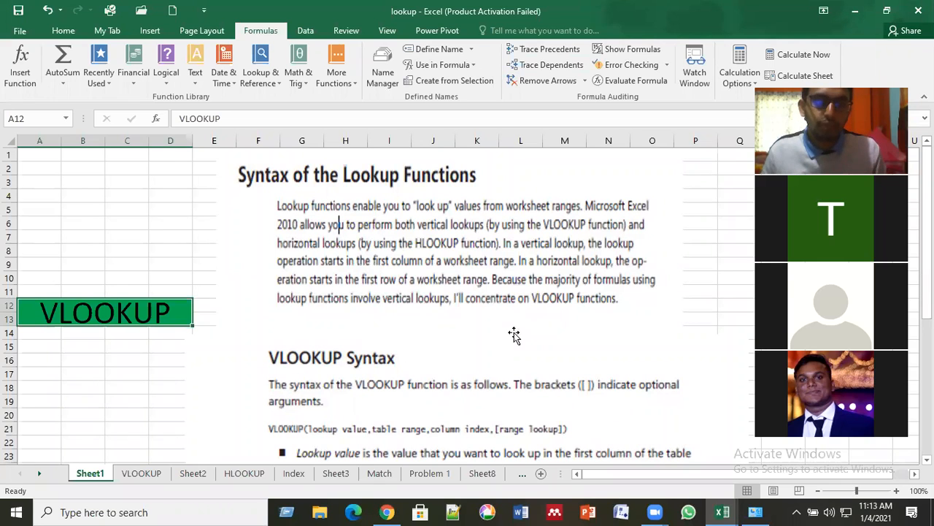
left_click(160, 394)
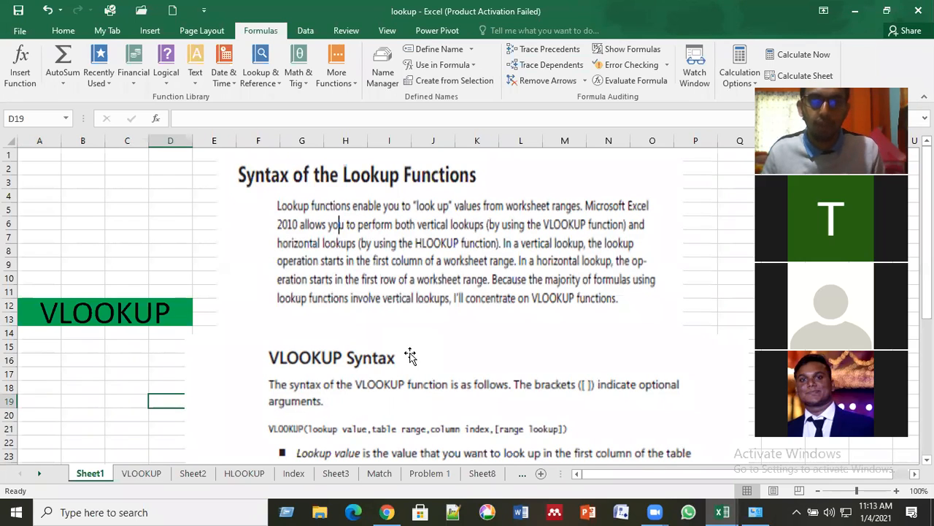
scroll(411, 356, "down", 1)
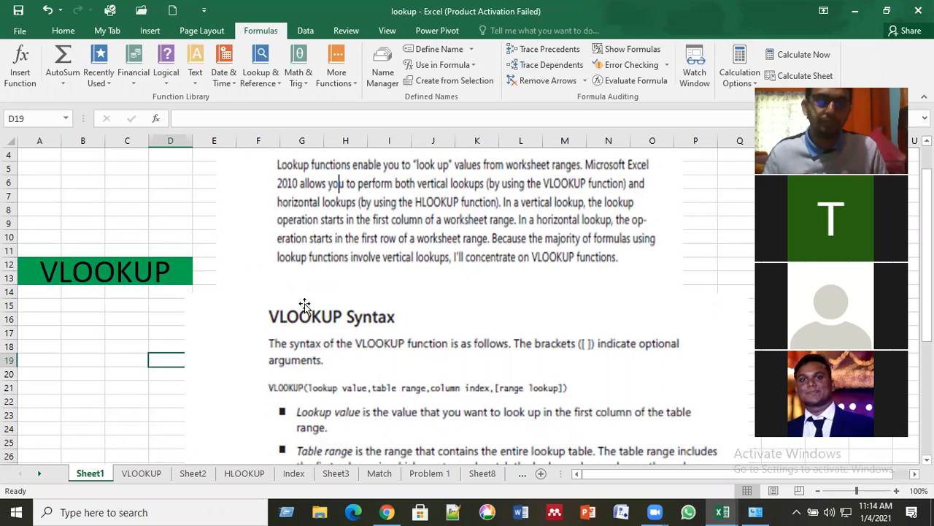
left_click(146, 373)
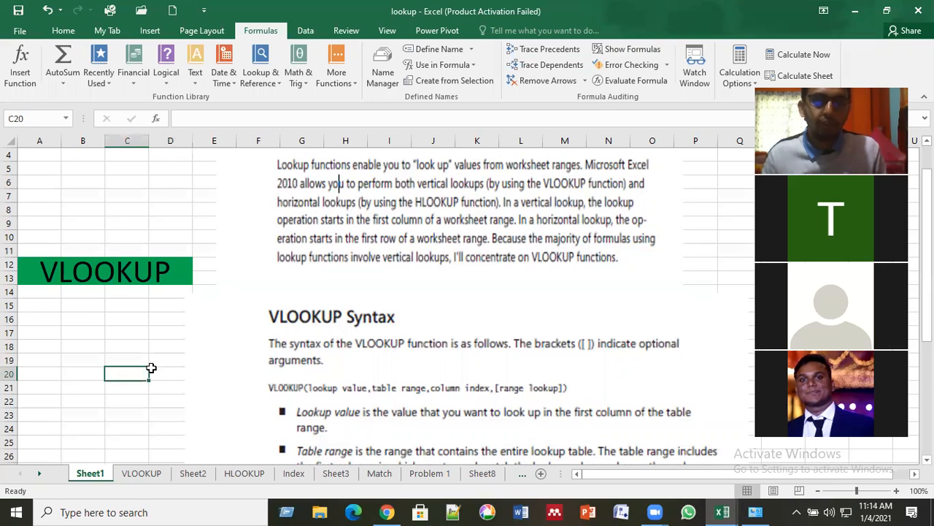
scroll(151, 368, "down", 2)
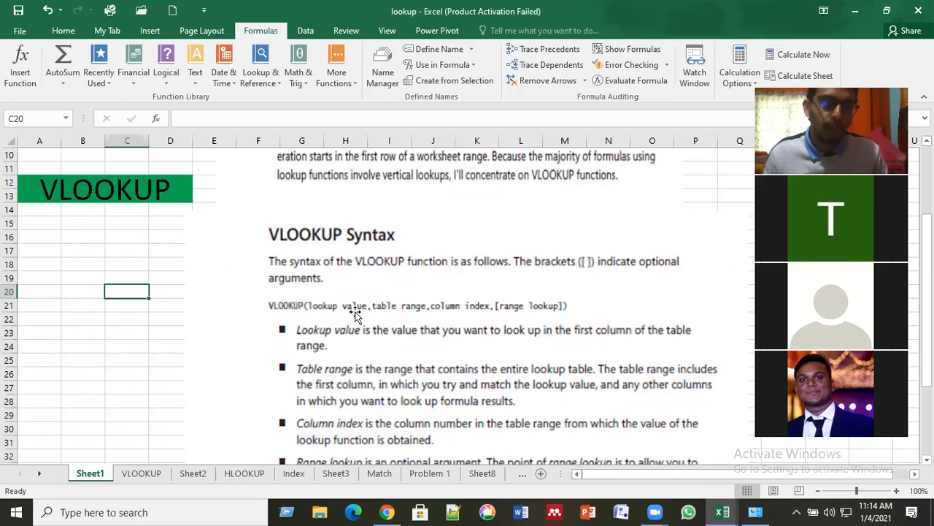
left_click_drag(40, 267, 167, 440)
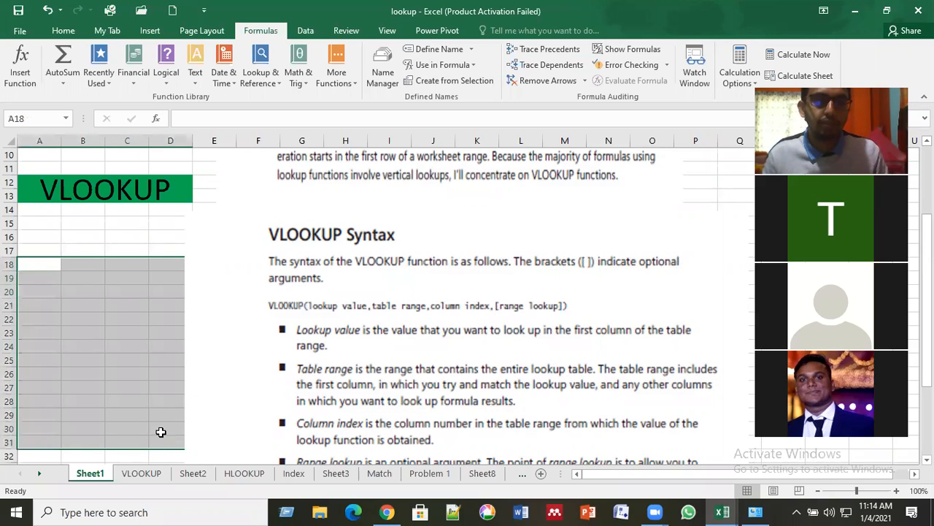
left_click(126, 371)
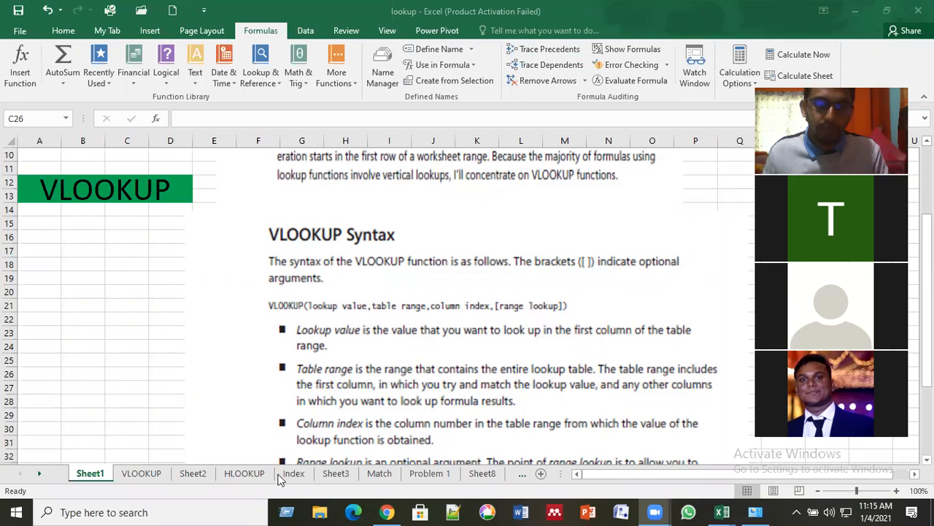
Examine the product name and product ID table and the lookup example beneath it on Sheet2.
left_click(190, 476)
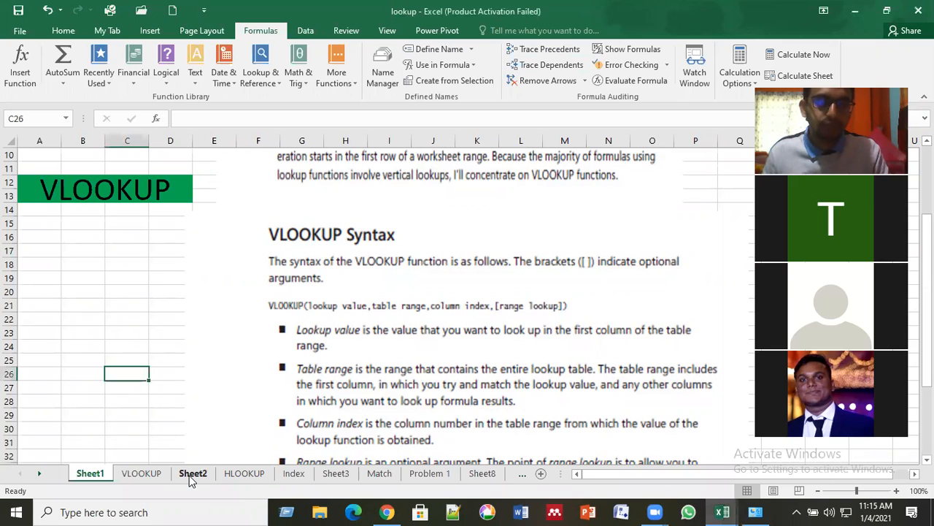
left_click(189, 474)
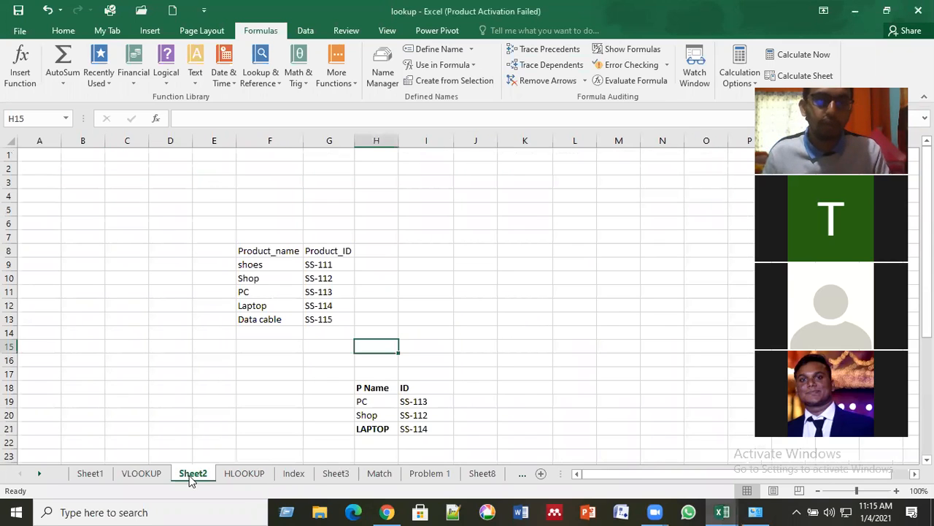
left_click(291, 281)
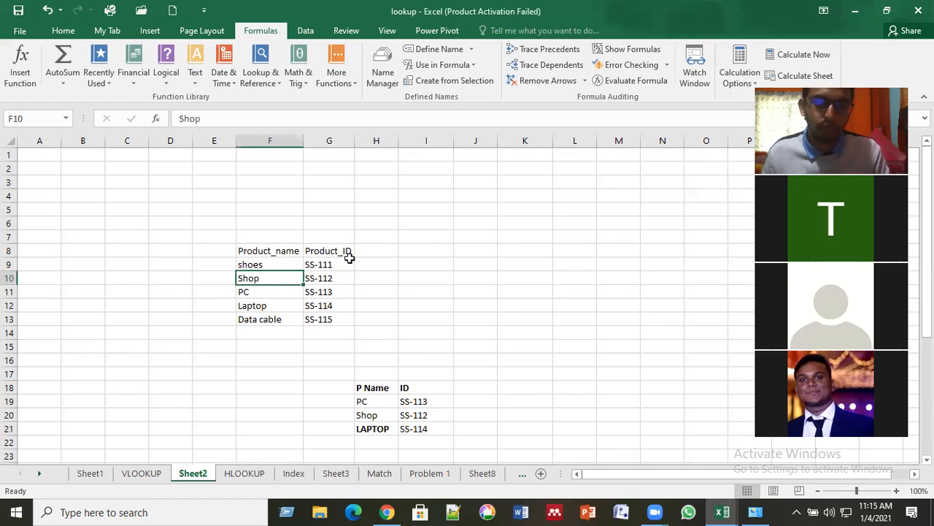
left_click(290, 262)
left_click(363, 260)
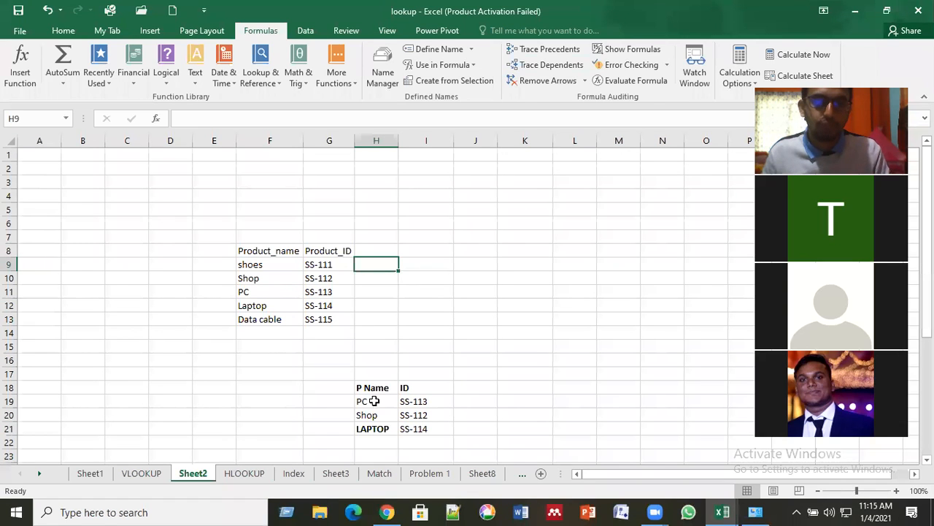
Add a new worksheet after Sheet2 and enter the column header Product_name in cell F7.
left_click(541, 474)
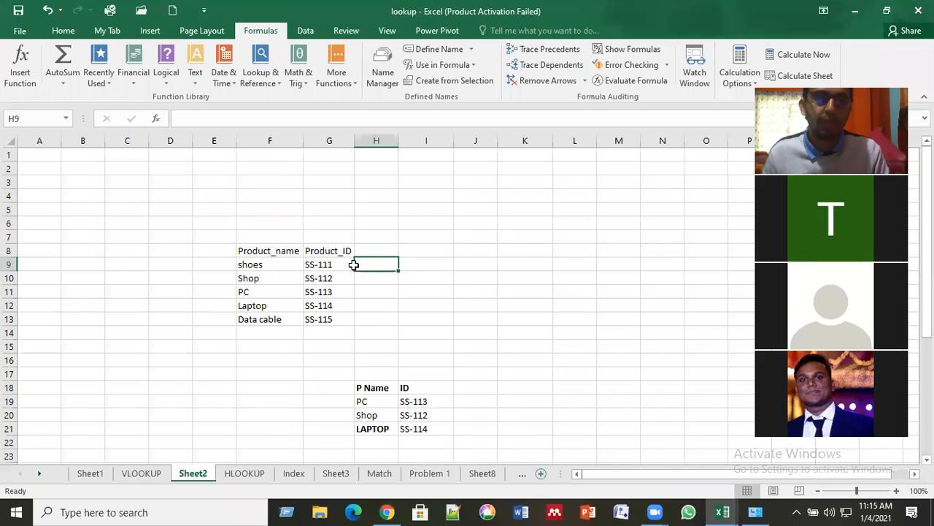
left_click(270, 237)
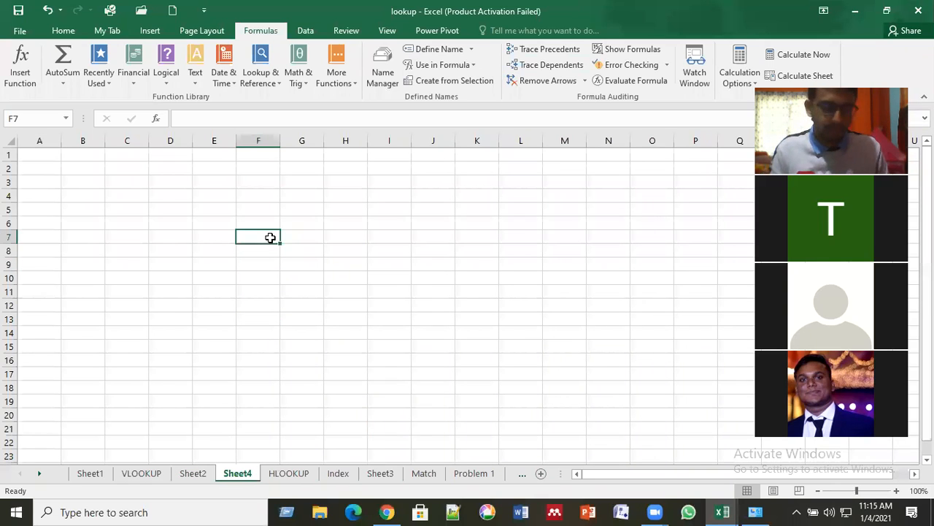
type("P")
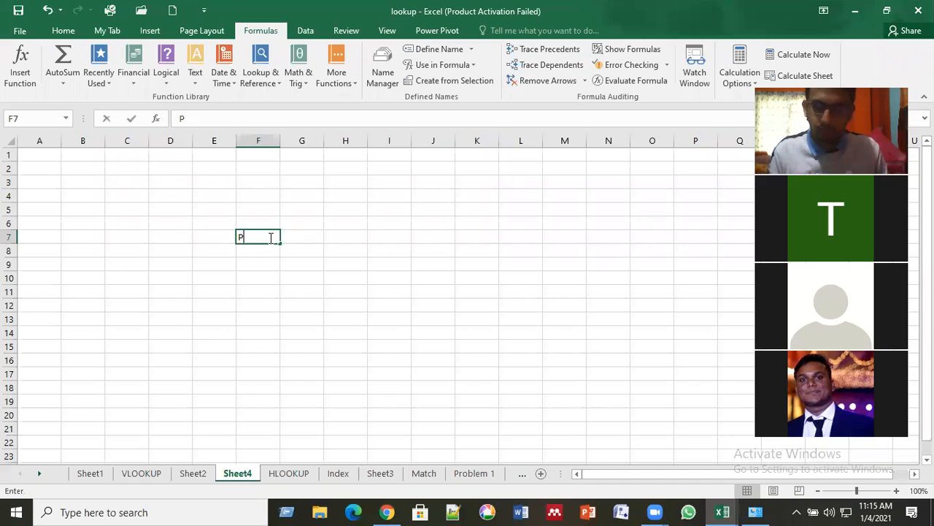
type("roduct")
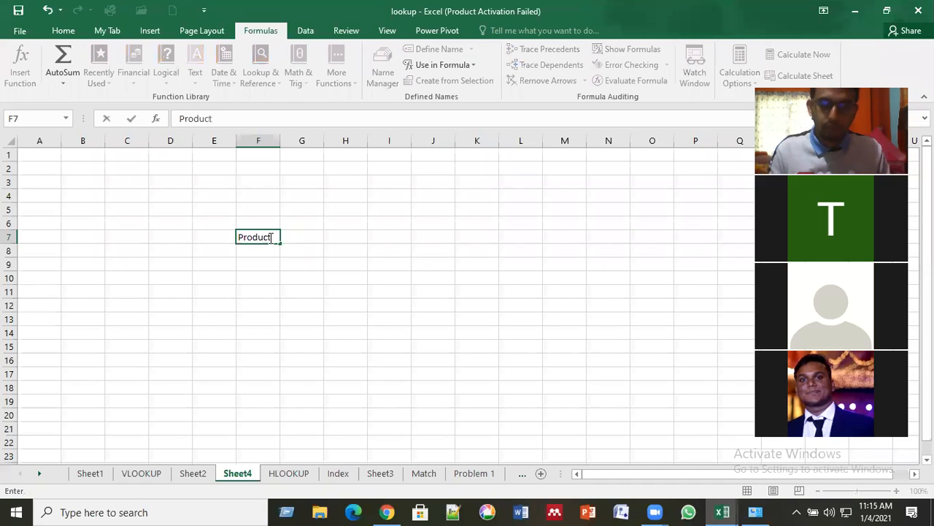
type("_name")
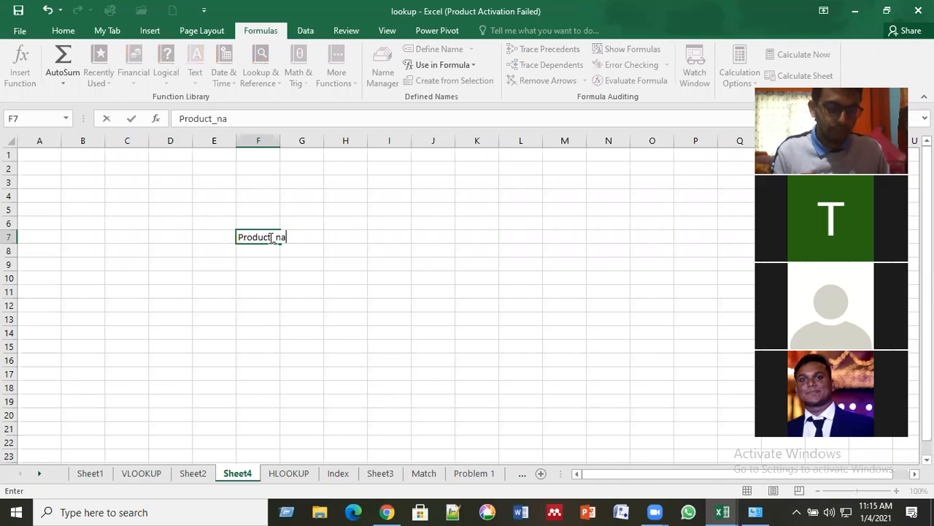
key("Return")
key("Up")
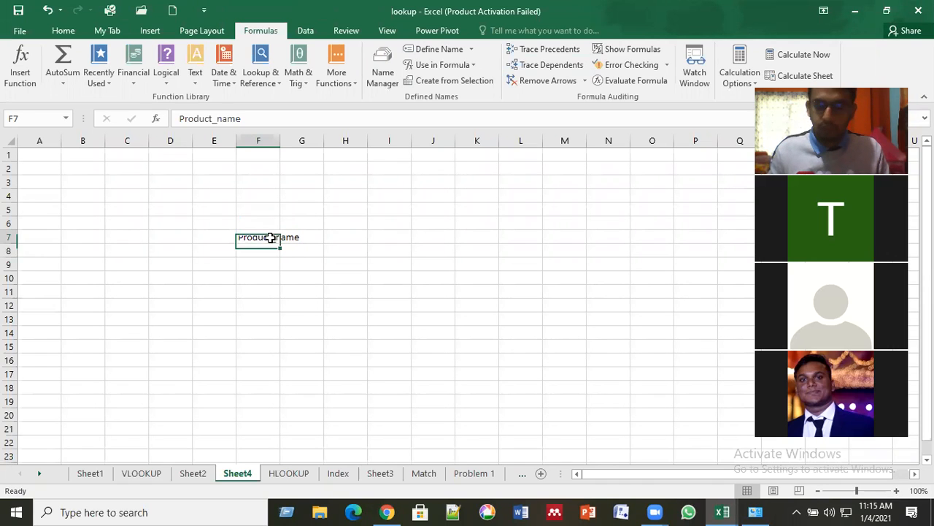
key("Right")
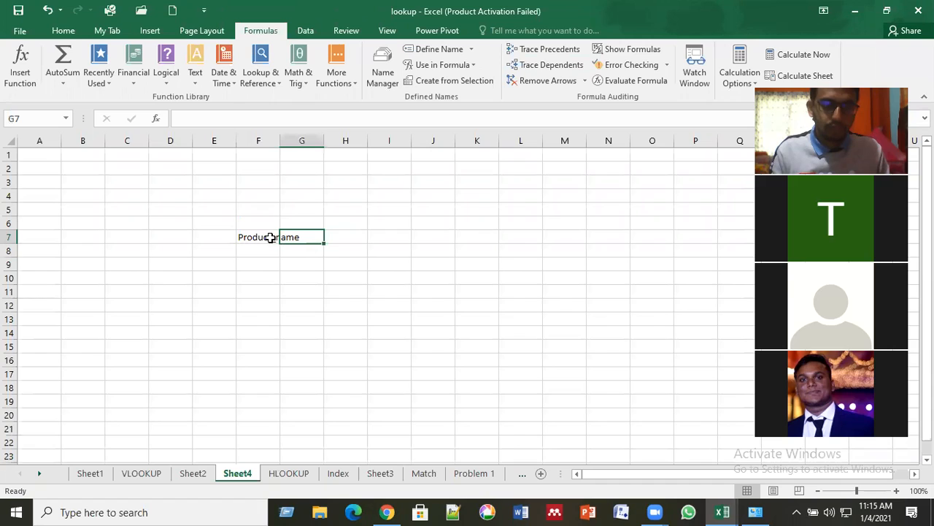
Enter the column header P_Price in cell G7 and autofit column F to the Product_name header.
type("P")
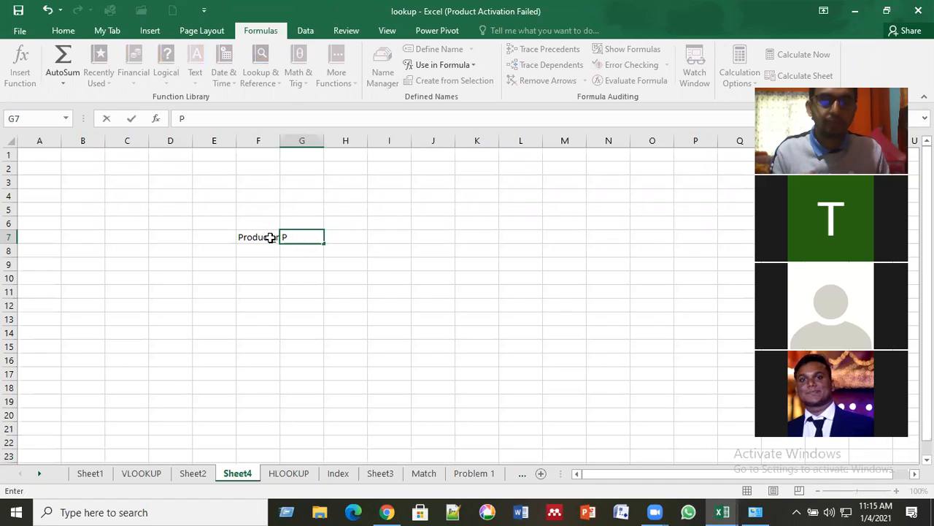
type("_Price")
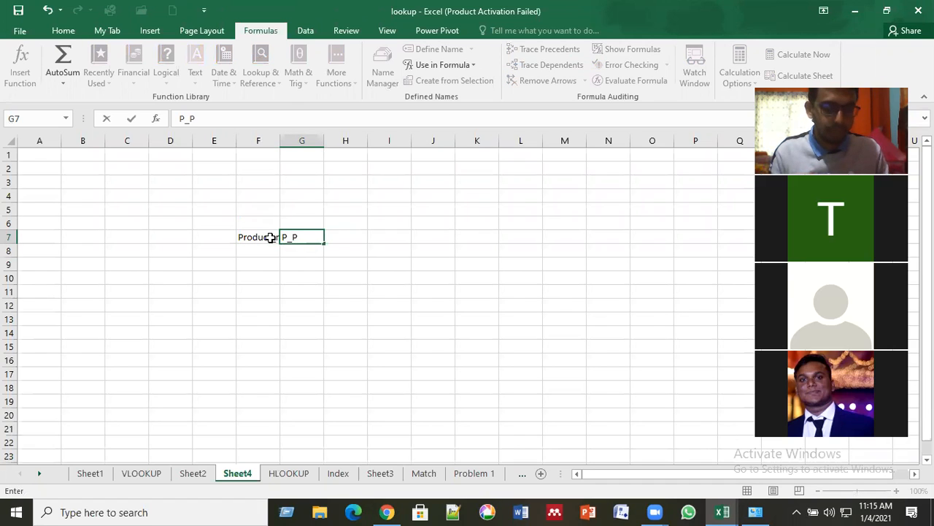
key("Return")
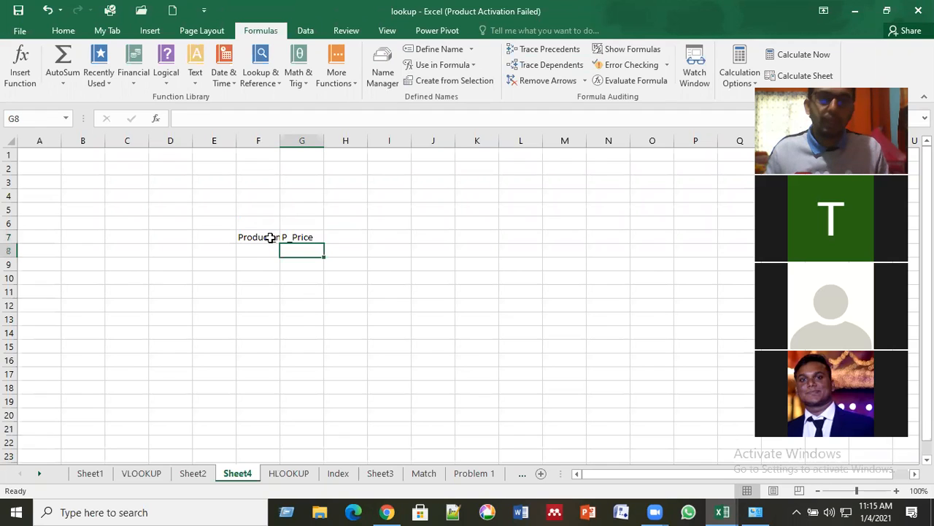
double_click(279, 145)
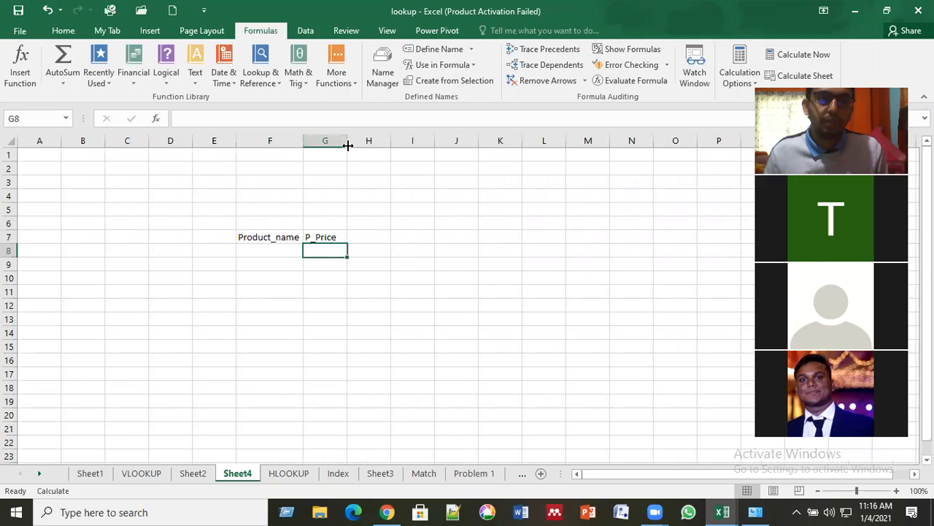
Enter the product names PC and Laptop in cells F8 and F9 under the Product_name header.
left_click(272, 248)
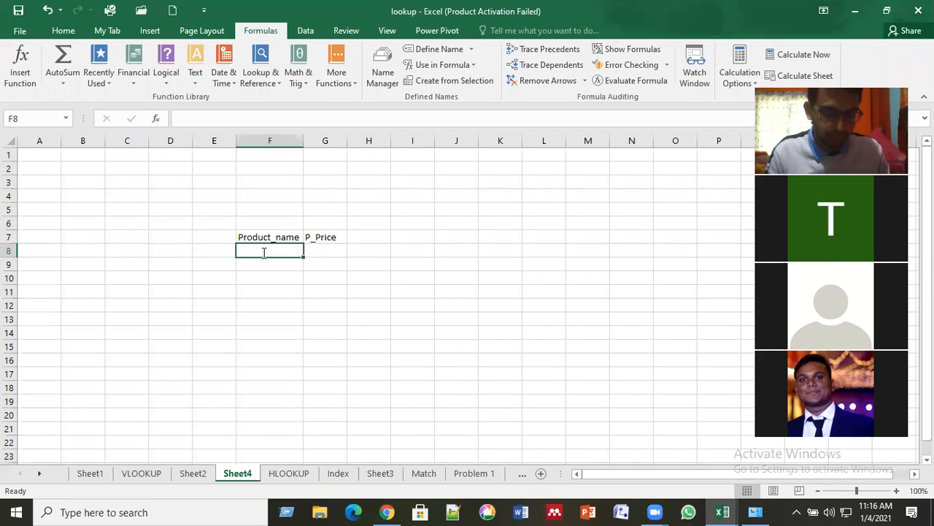
type("P")
key("BackSpace")
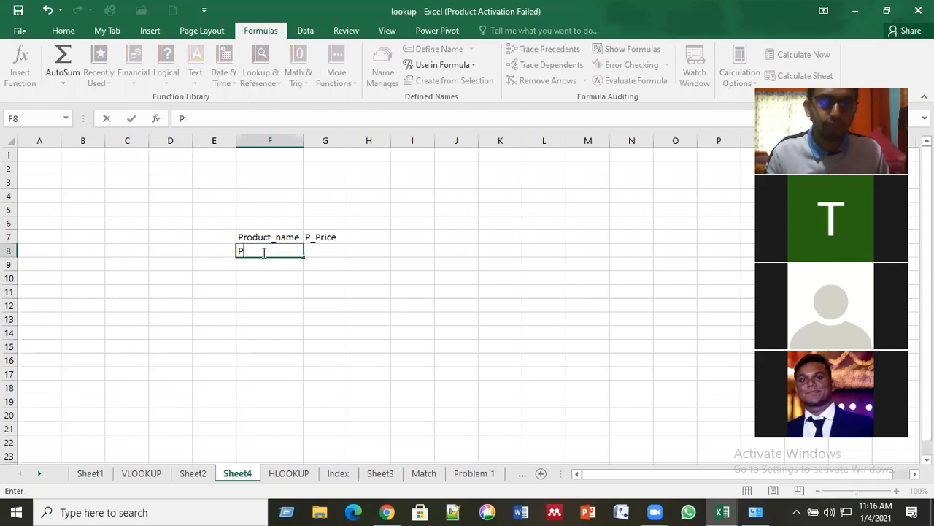
type("C")
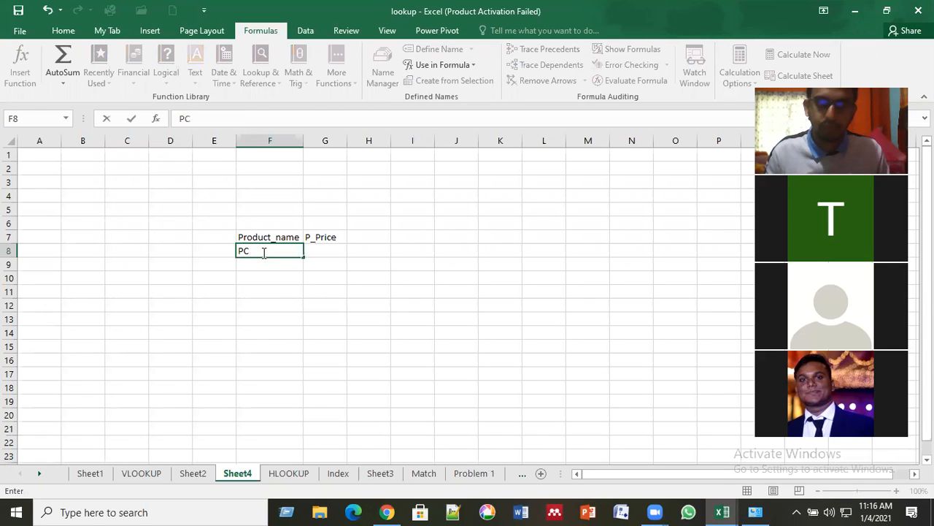
key("Return")
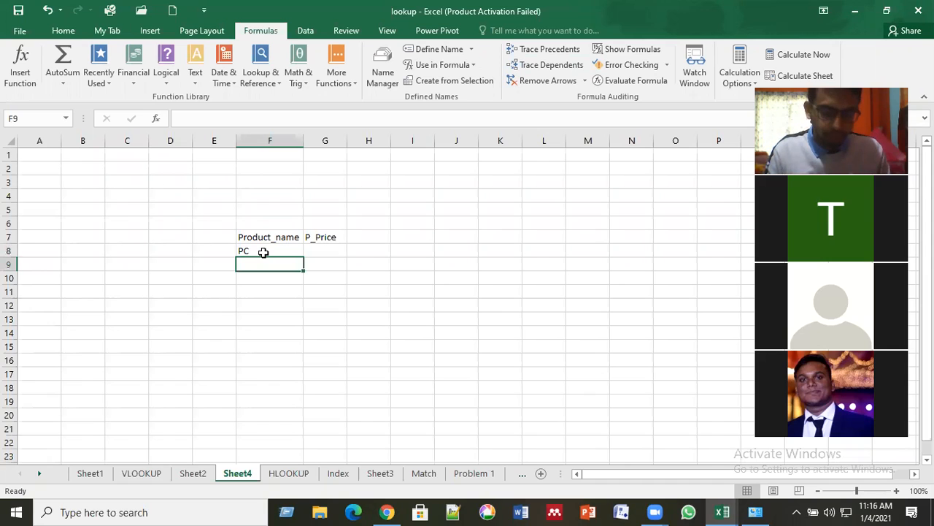
type("l")
key("BackSpace")
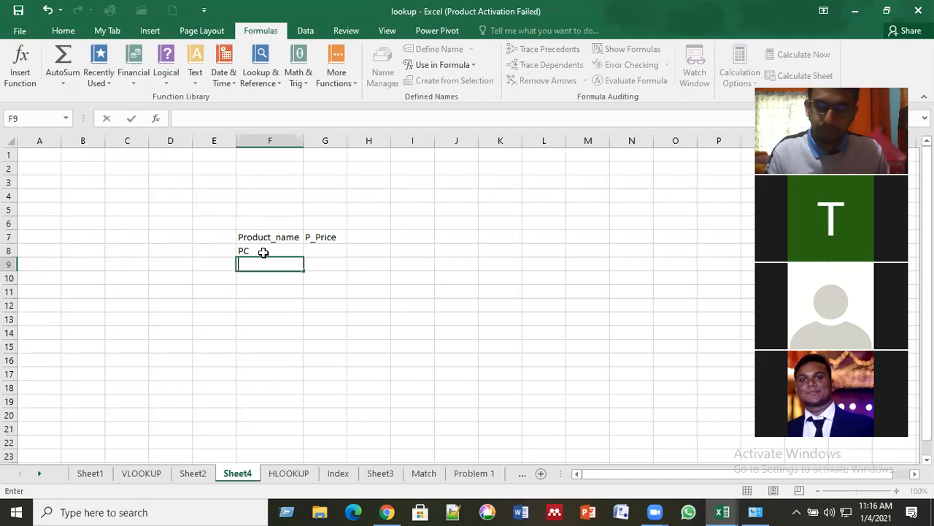
type("l")
key("BackSpace")
type("La")
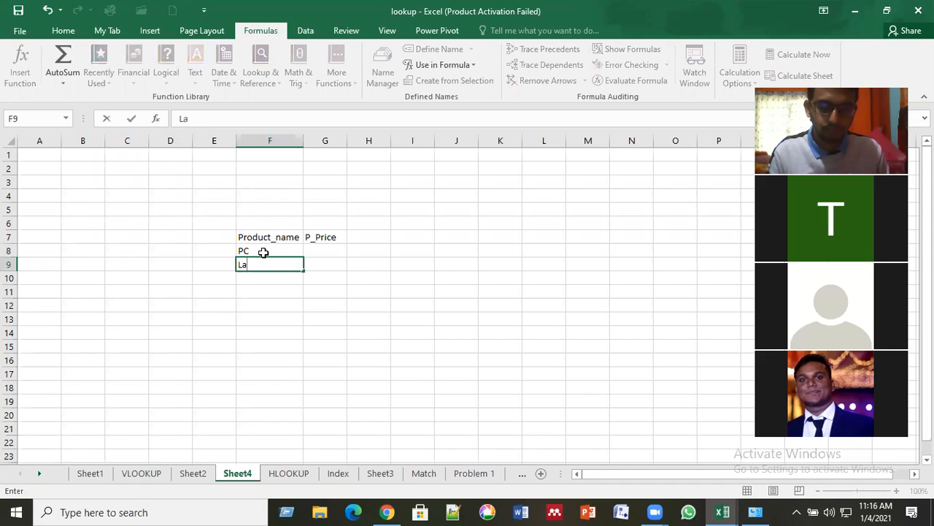
type("ptop")
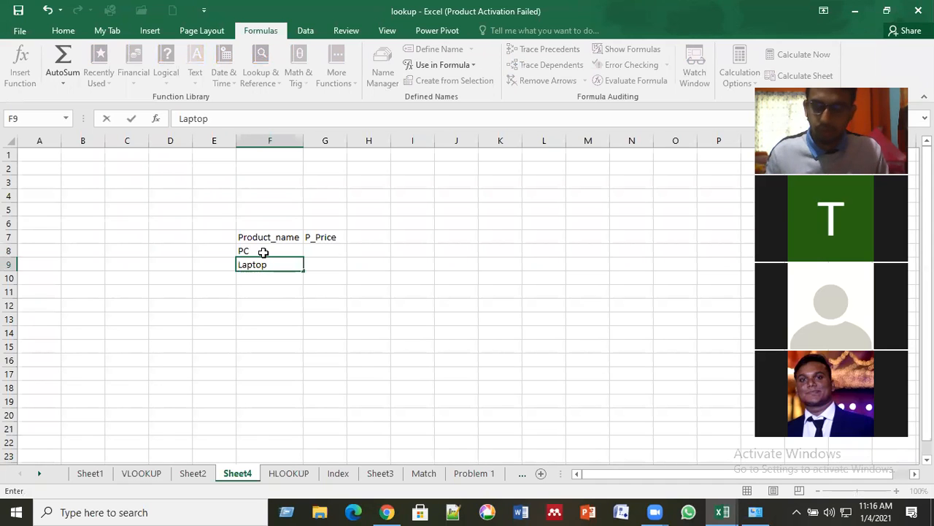
key("Return")
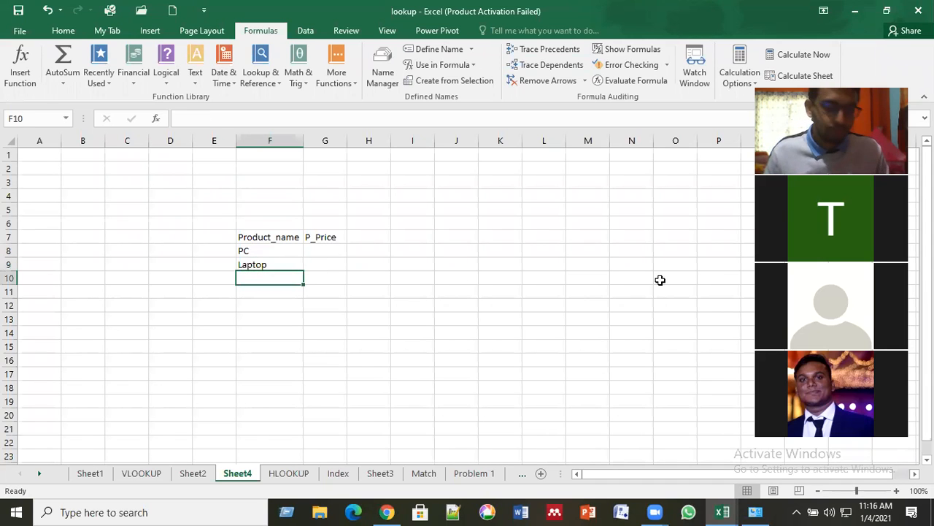
Continue the product list with Desktop, Mouse and USB in cells F10 to F12.
type("Desktop")
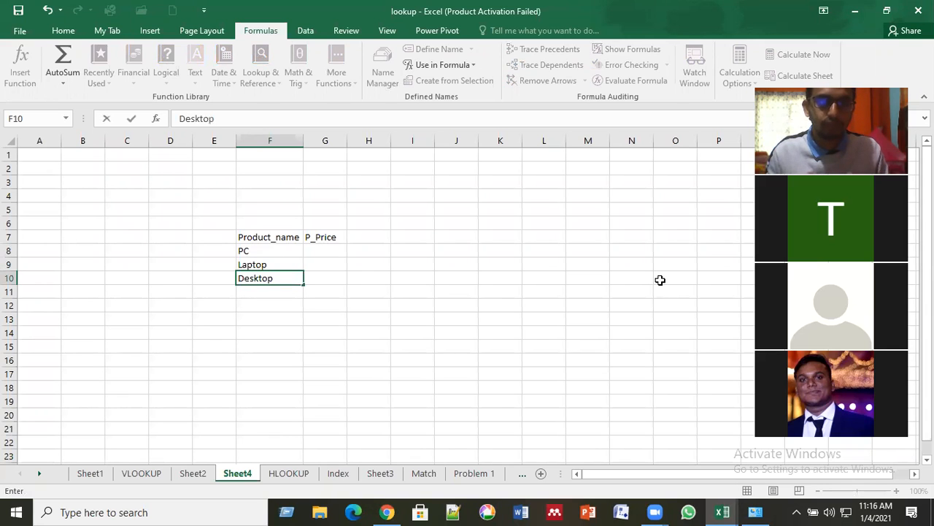
key("Return")
type("Mouse")
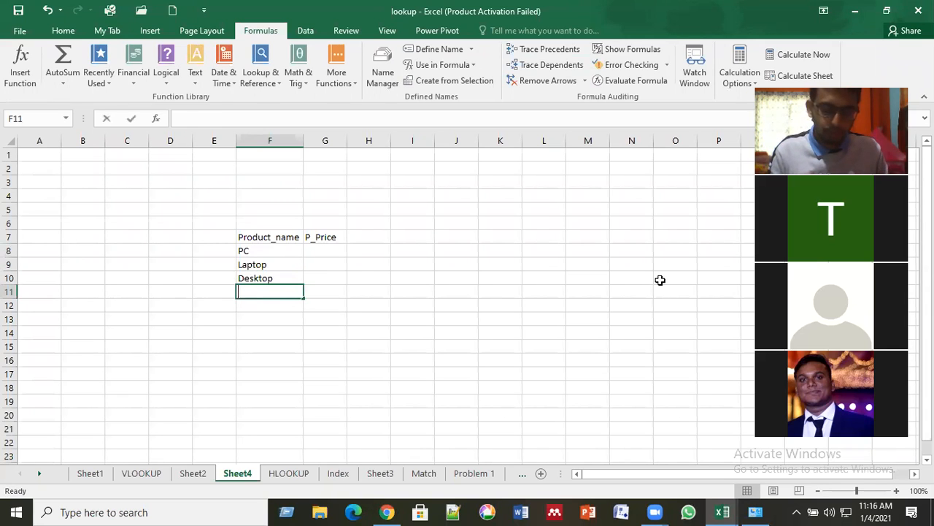
key("Return")
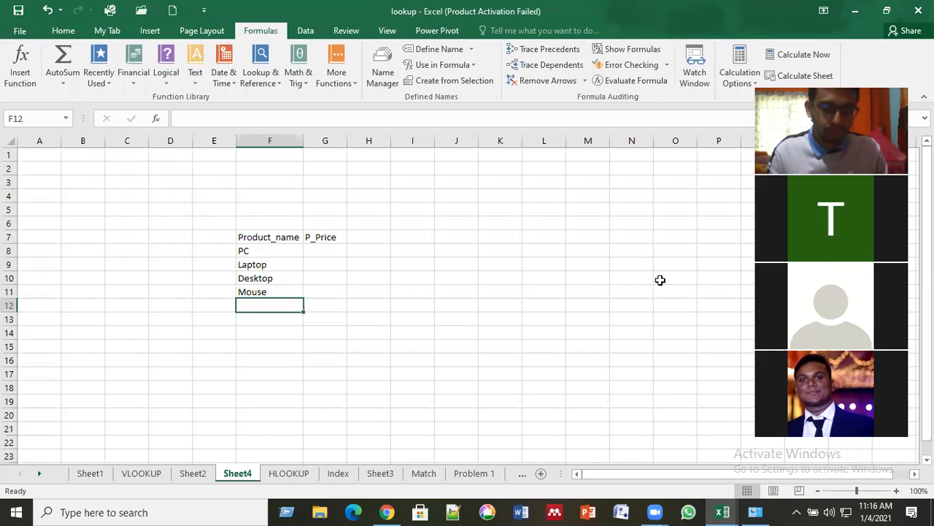
type("USB")
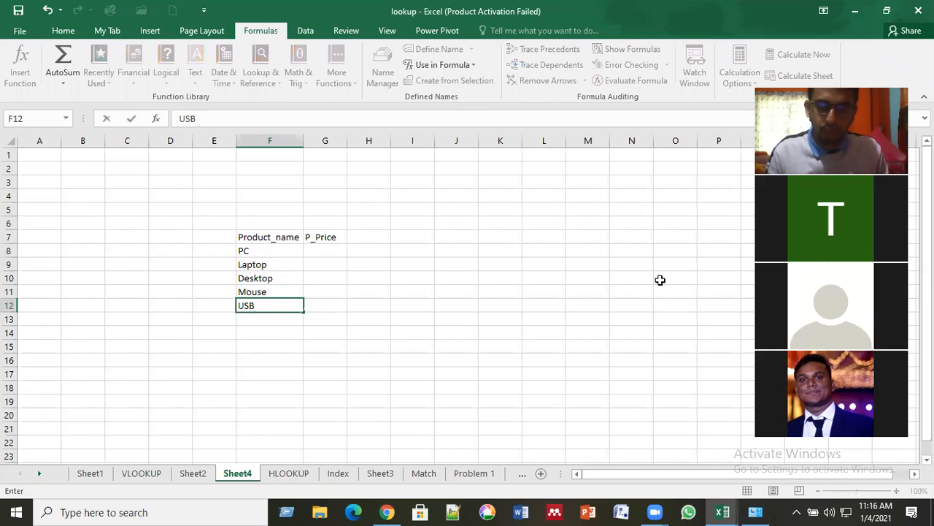
key("Return")
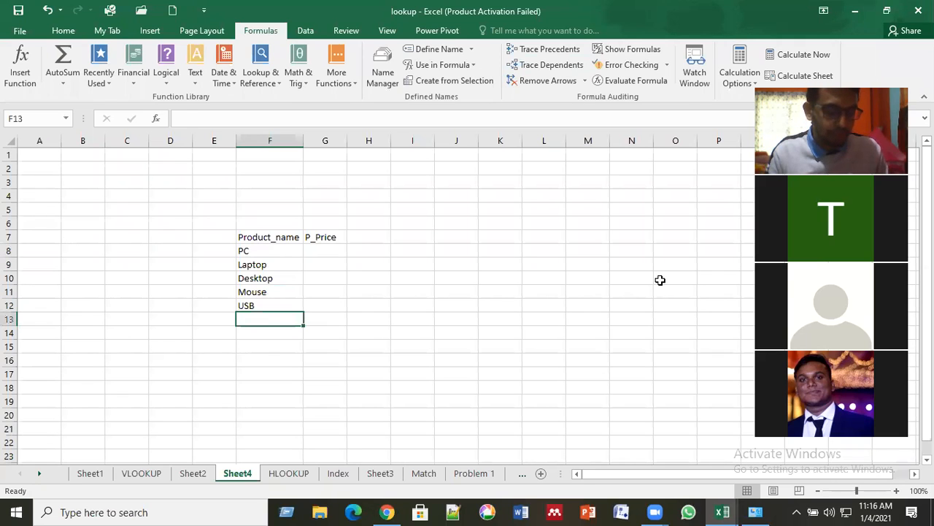
Complete the product list with PS2 in cell F13 and USB Cable in cell F14.
type("PS2")
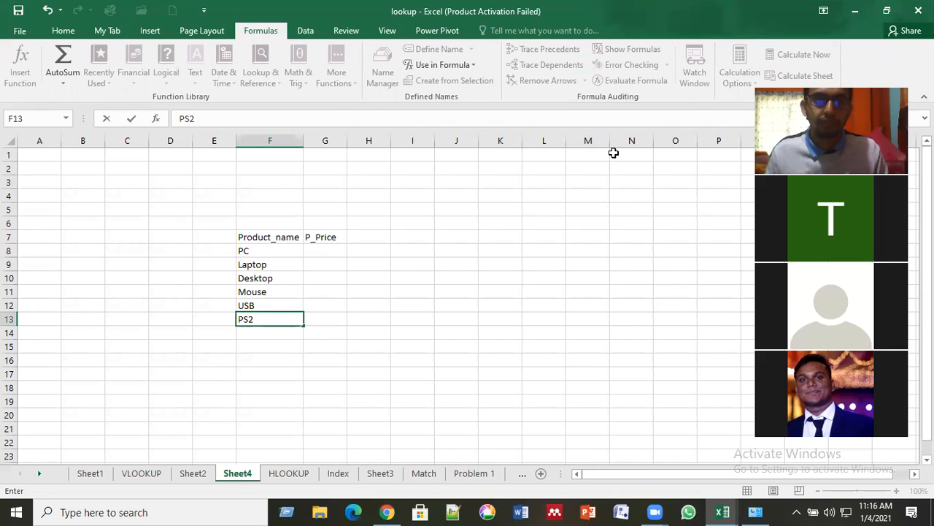
left_click(265, 321)
left_click(267, 333)
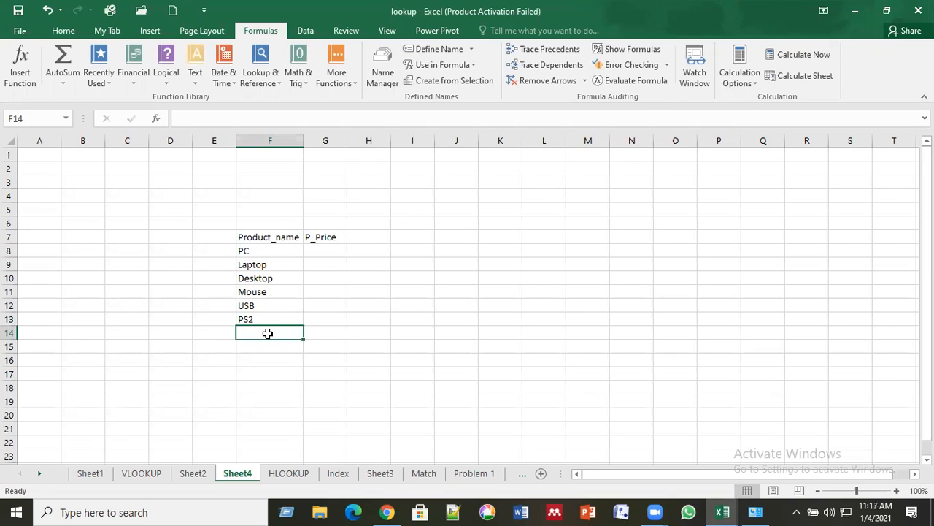
type("U")
key("BackSpace")
key("BackSpace")
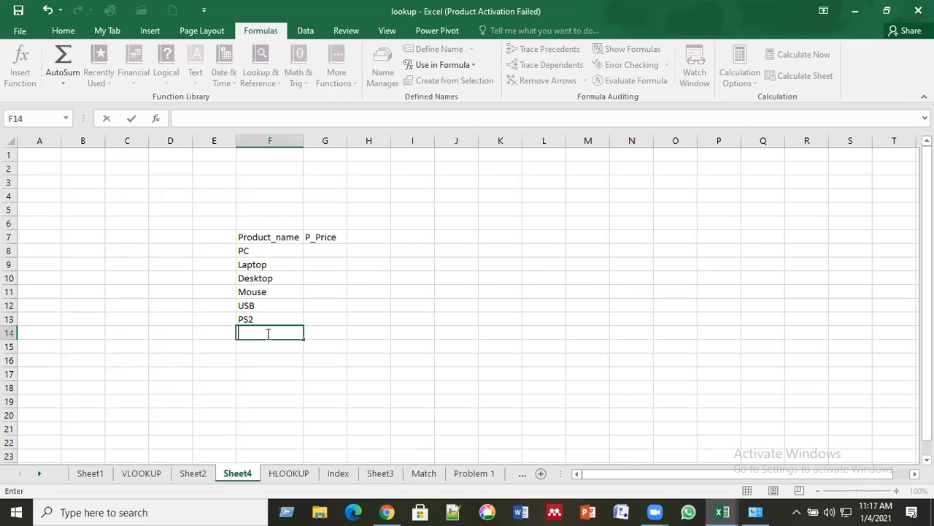
type("USB Cable")
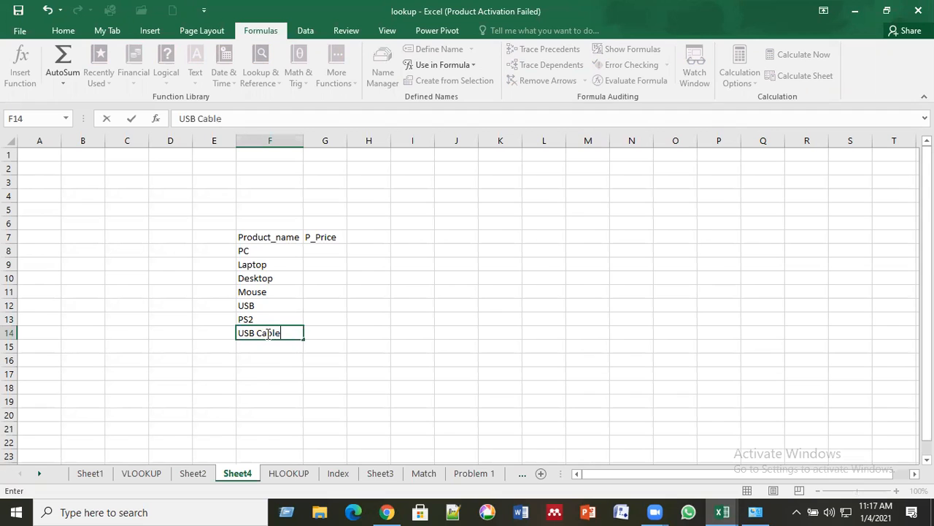
left_click(359, 342)
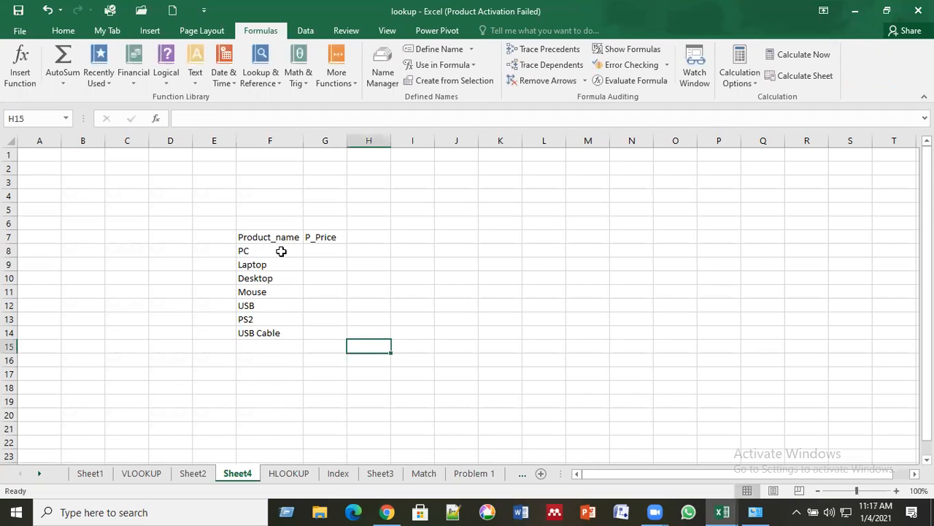
left_click(281, 251)
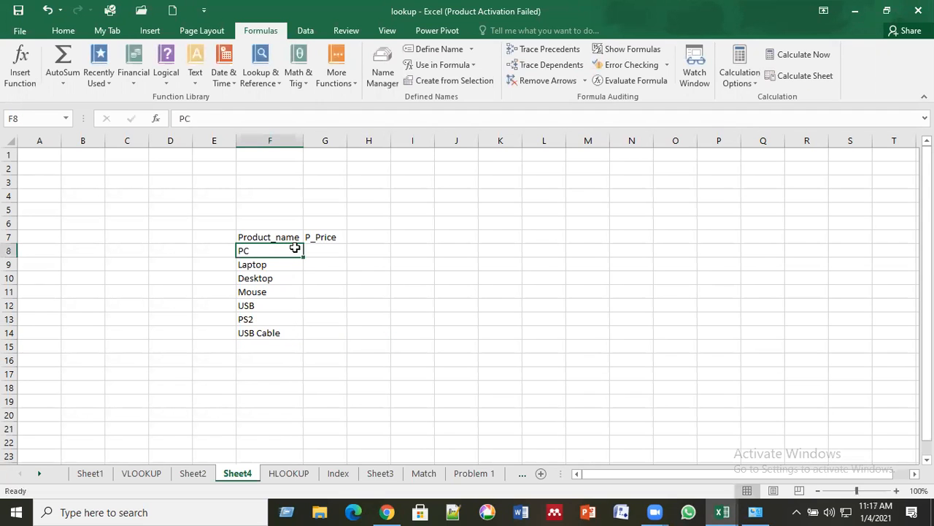
left_click(284, 238)
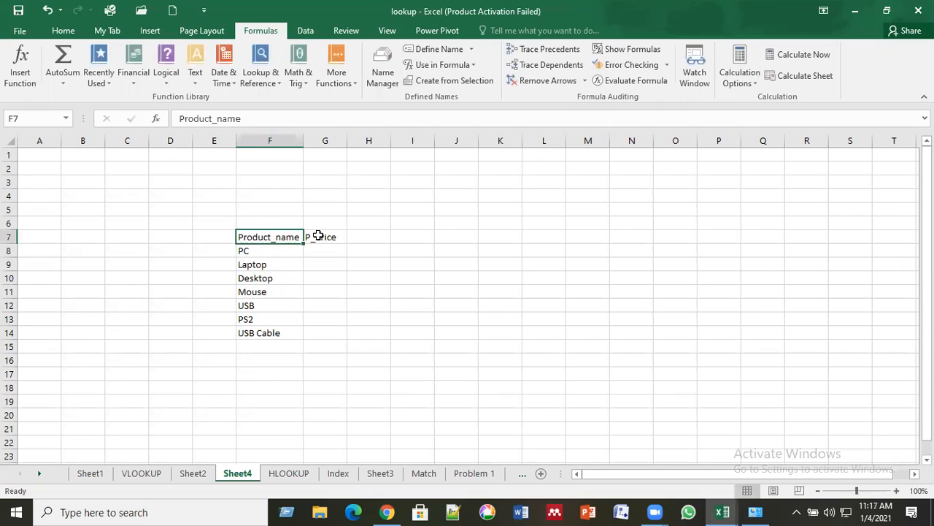
left_click(323, 237)
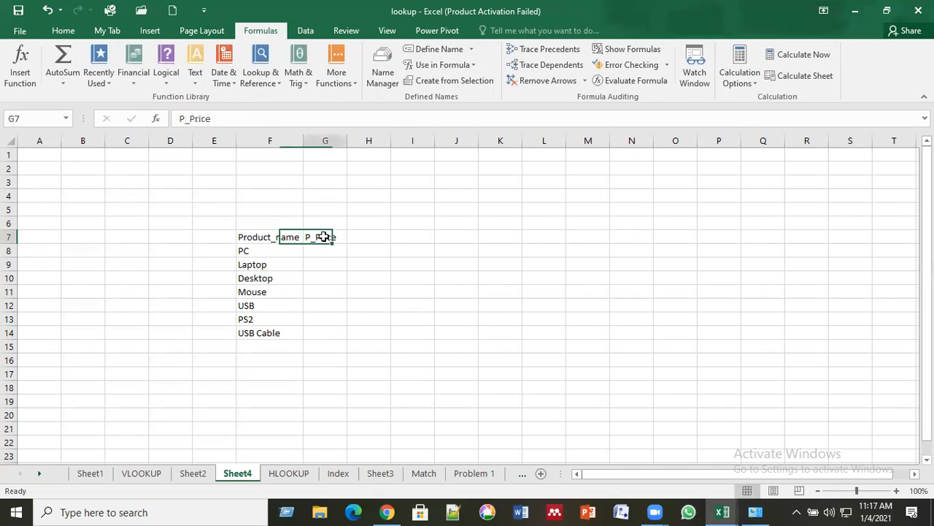
left_click(271, 238)
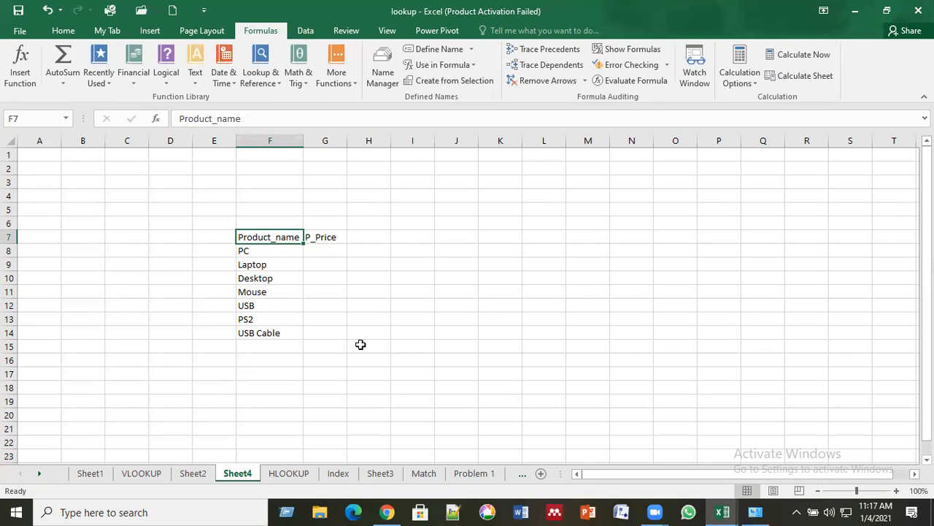
left_click(327, 277)
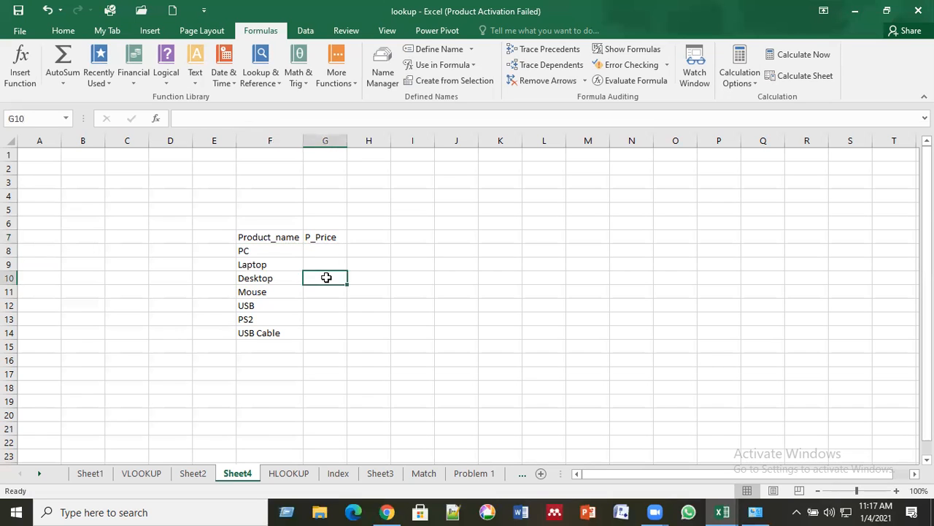
left_click(271, 248)
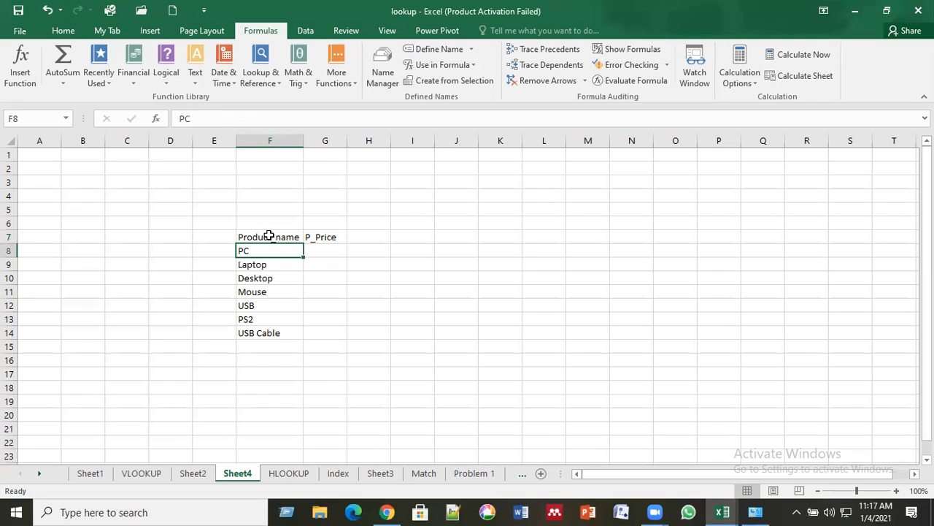
Apply All Borders to the product table in F7:G14.
left_click(270, 236)
left_click_drag(270, 235, 337, 330)
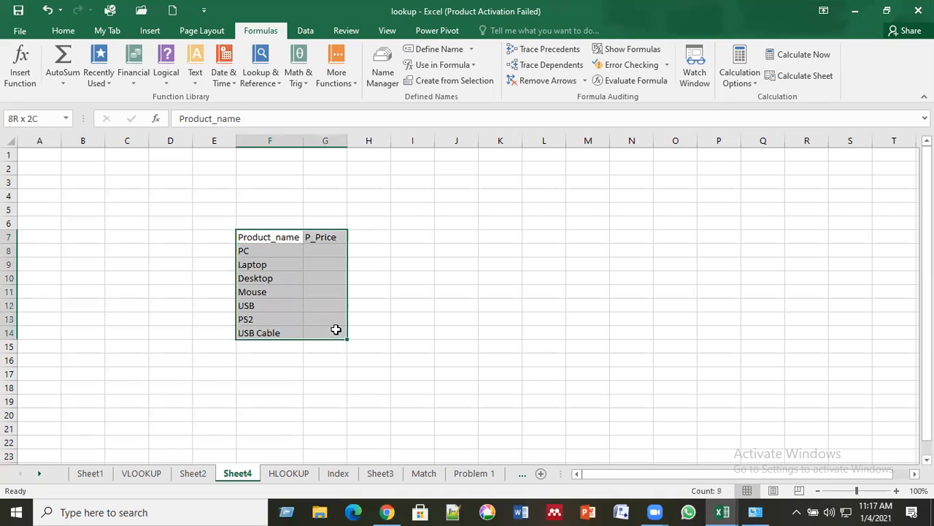
left_click(71, 33)
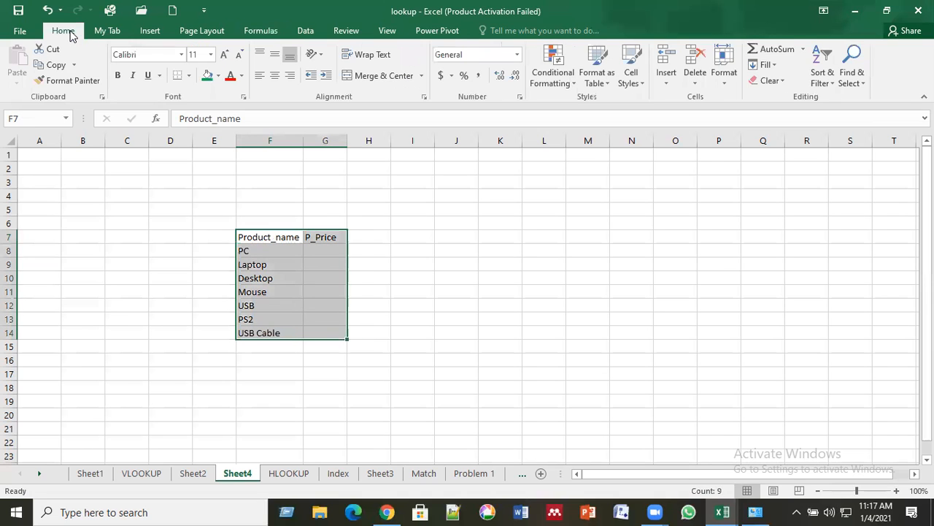
left_click(188, 76)
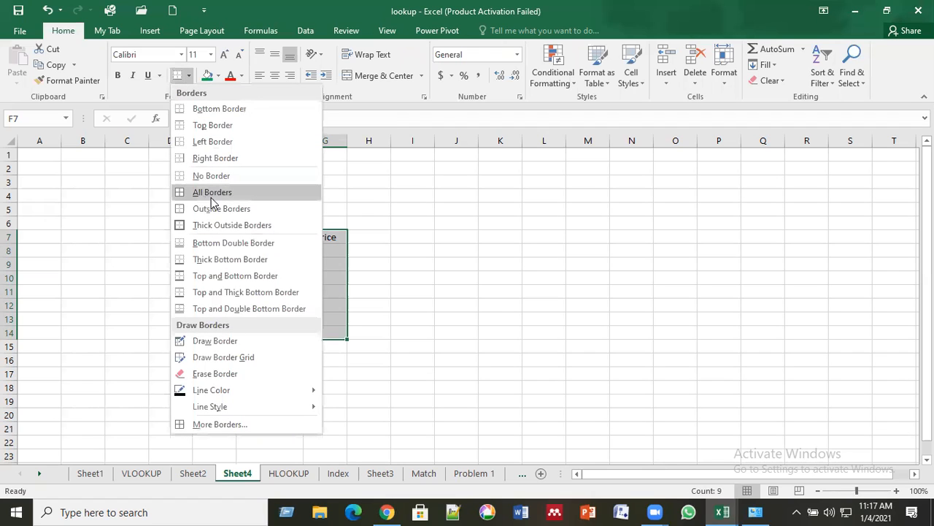
left_click(219, 191)
left_click(405, 249)
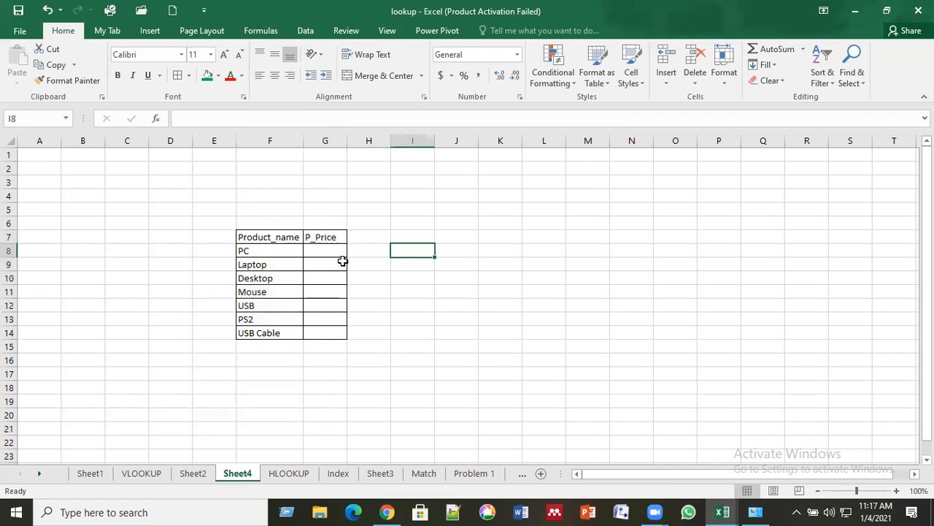
Format the header cells F7:G7 in bold, font size 12 with a green fill, and autofit column F.
left_click_drag(250, 236, 333, 237)
left_click(118, 75)
left_click(208, 76)
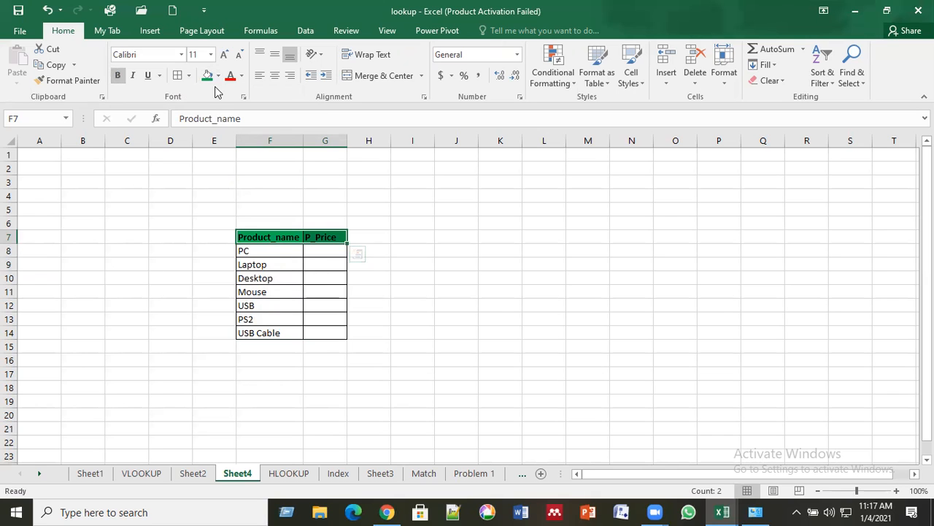
left_click(225, 57)
left_click(399, 261)
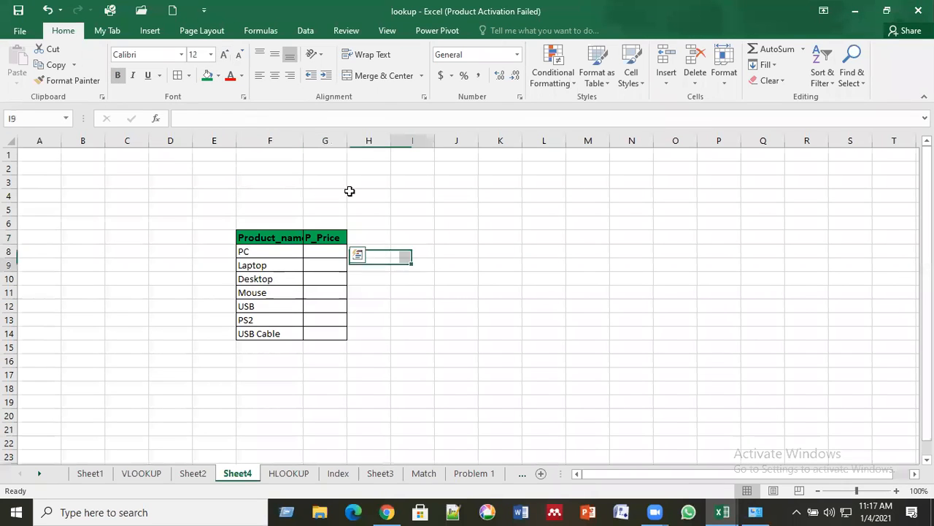
double_click(303, 140)
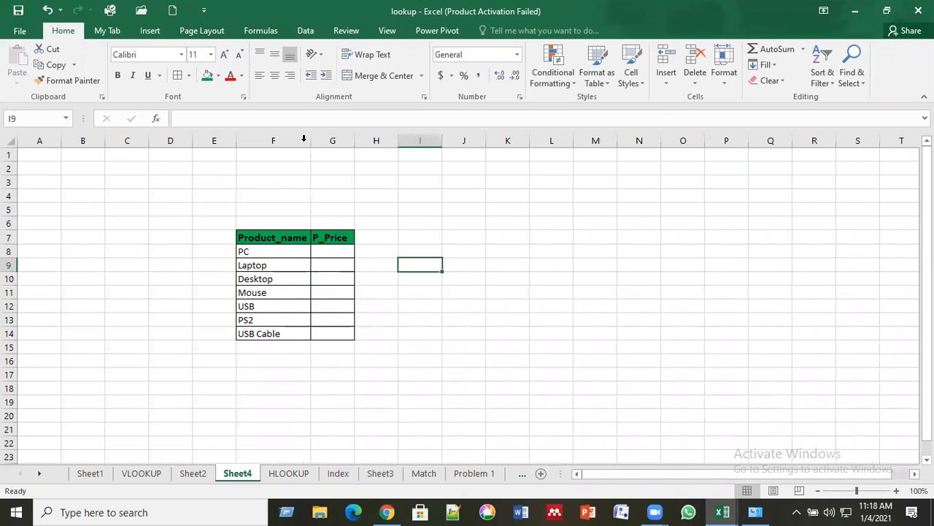
left_click(275, 256)
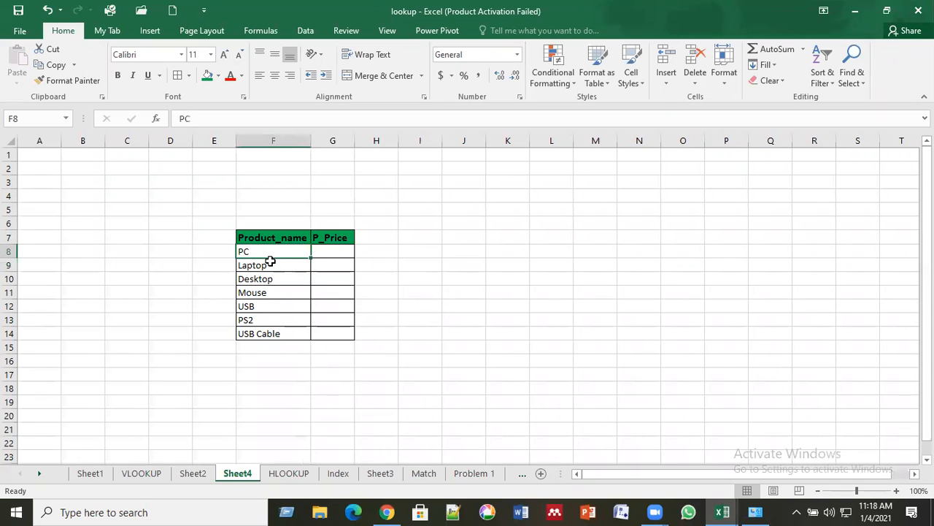
key("Down")
key("Down")
key("Down")
key("Down")
key("Down")
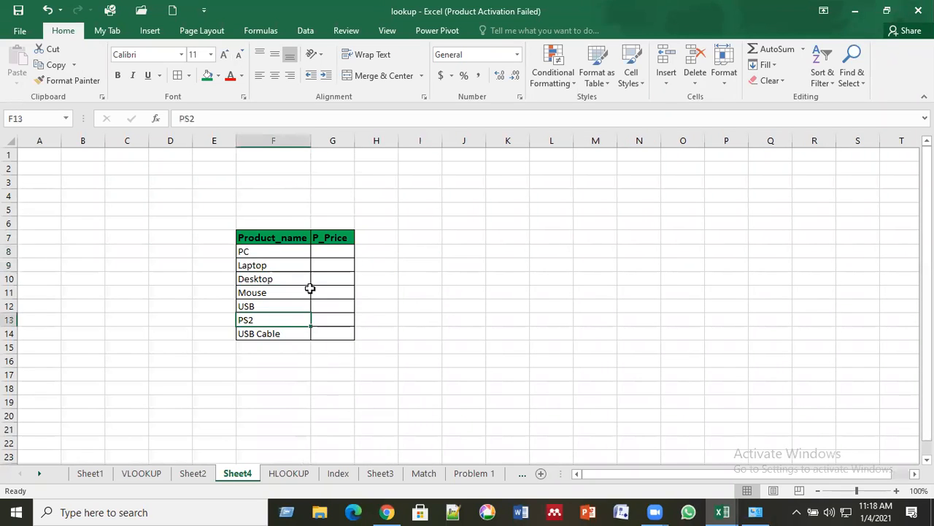
Enter the prices 120000 for PC, 250000 for Laptop and 80000 for Desktop in cells G8 to G10.
left_click(326, 250)
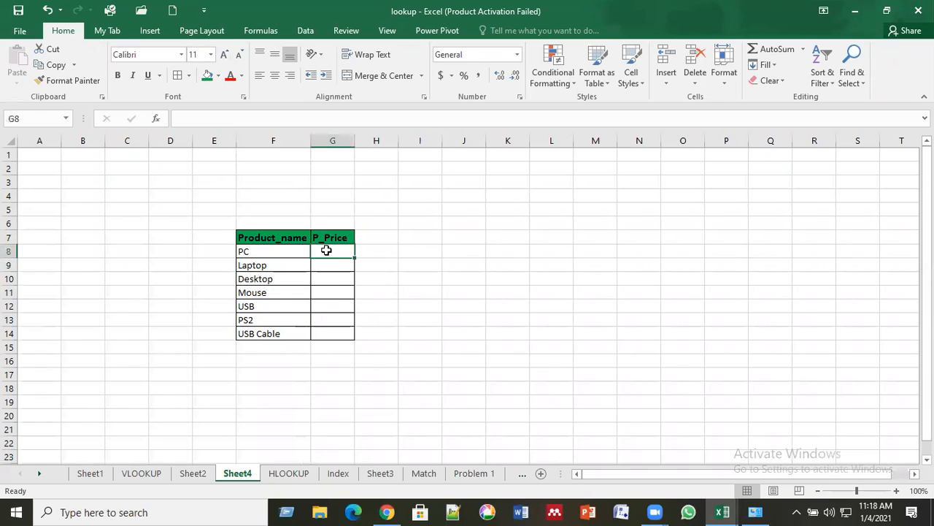
type("12")
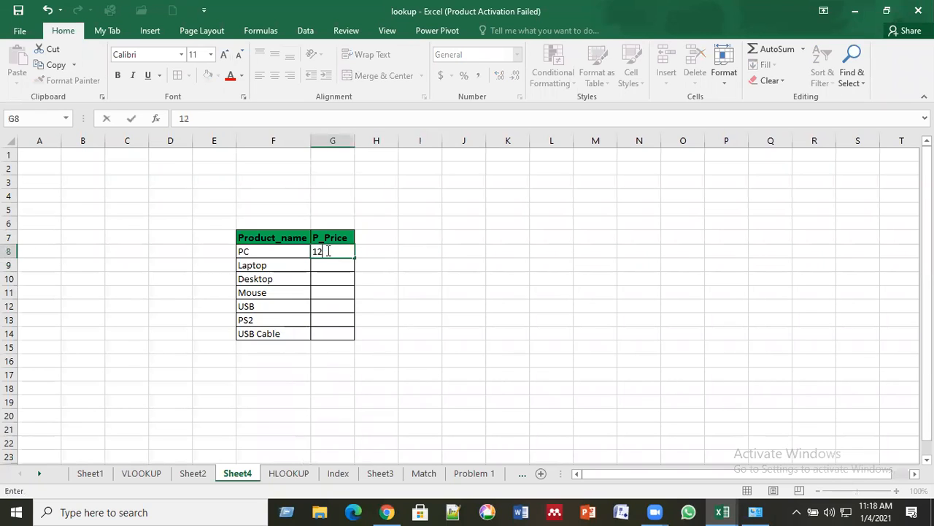
type("0000")
key("Return")
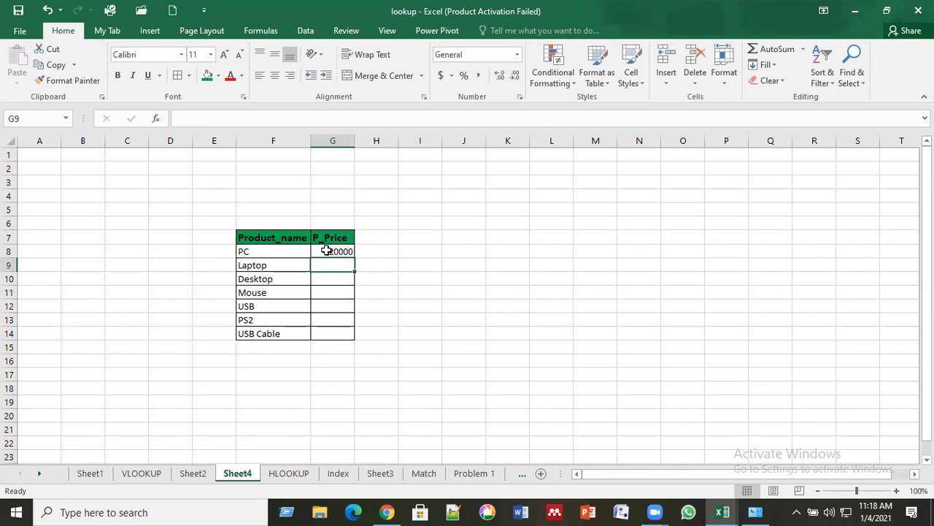
type("250000")
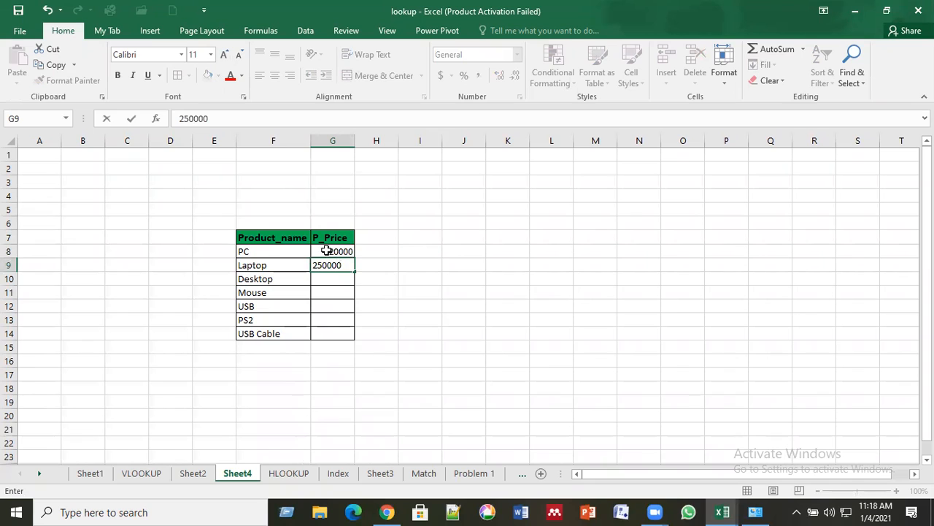
key("Return")
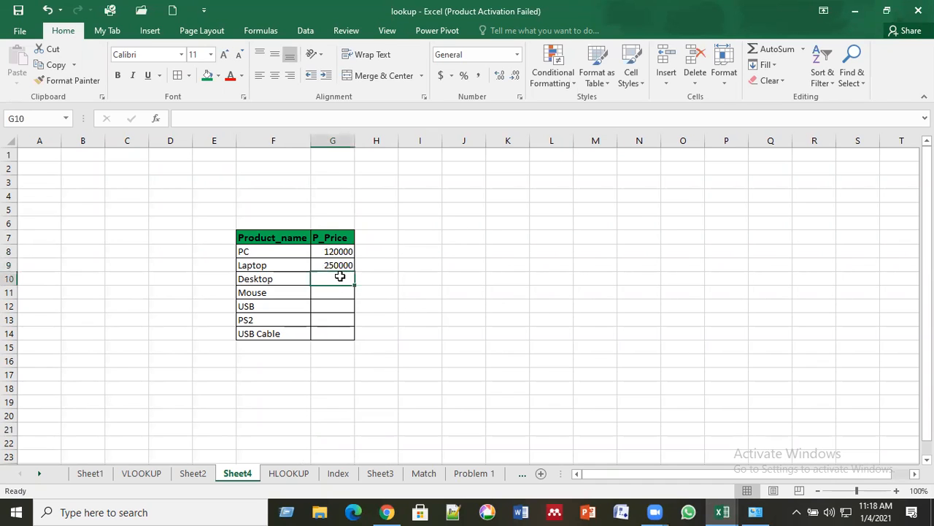
type("80000")
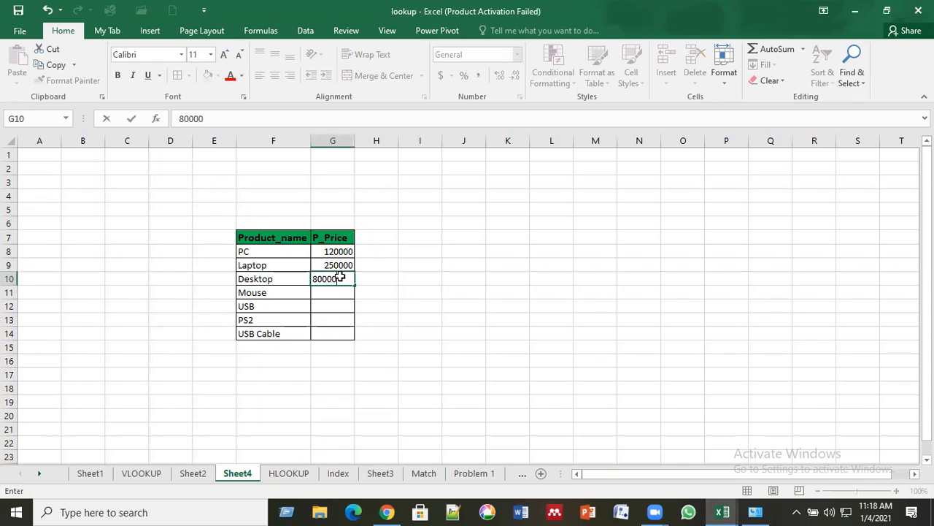
key("Return")
Complete the price column with 500 for Mouse, 450 for USB, 150 for PS2 and 150 for USB Cable in G11 to G14.
type("500")
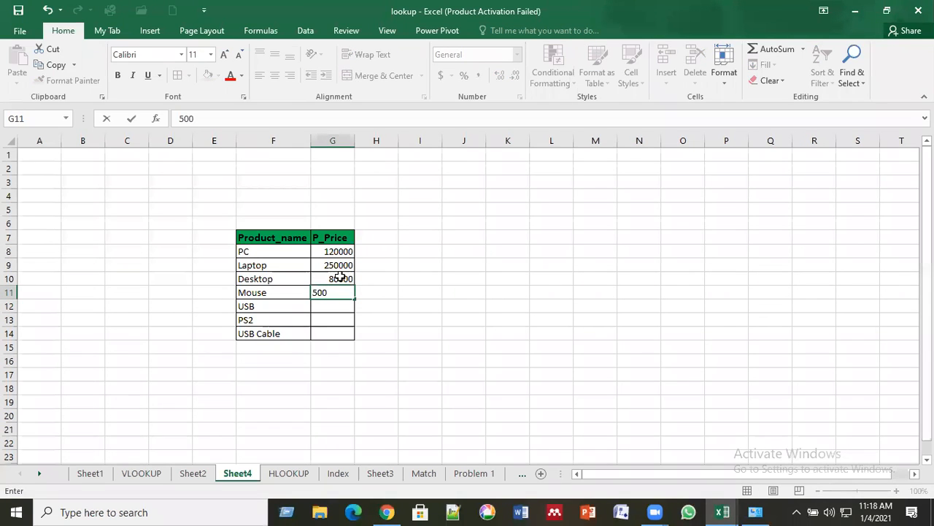
key("Return")
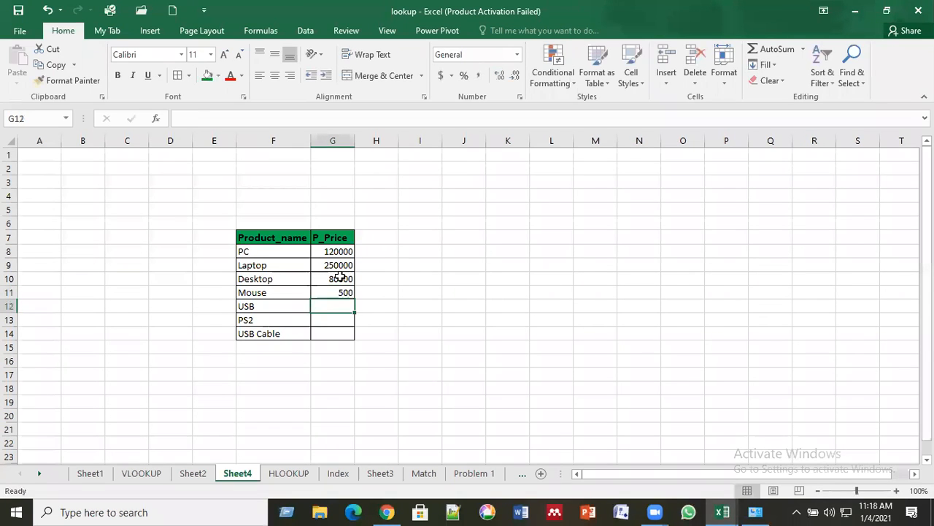
type("450")
key("Return")
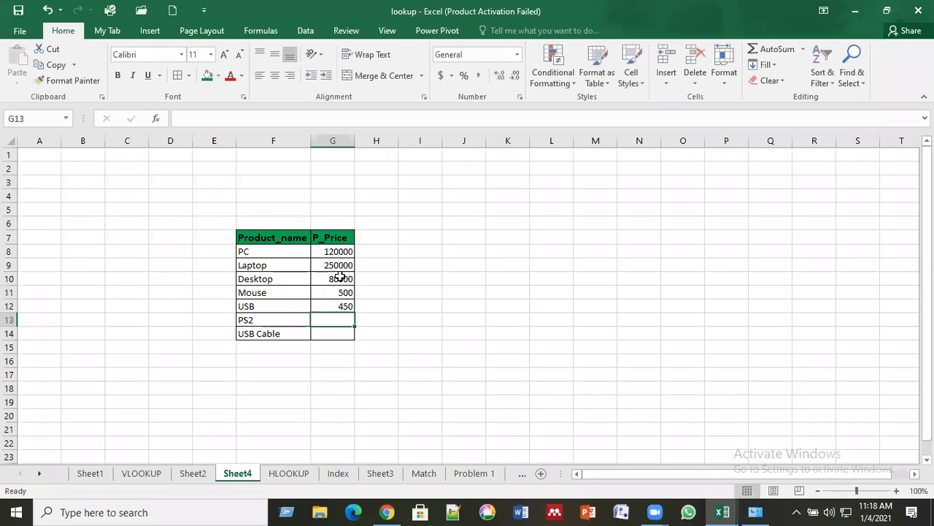
type("150")
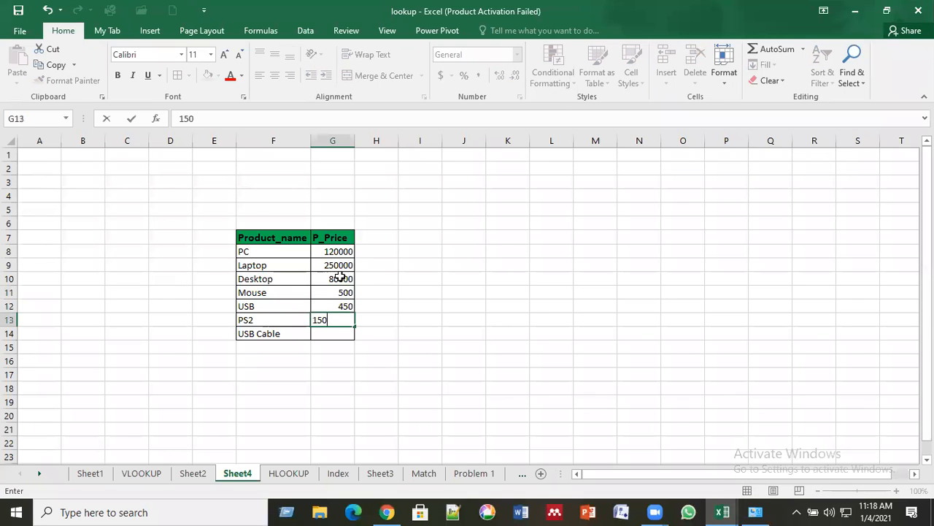
key("Return")
type("150")
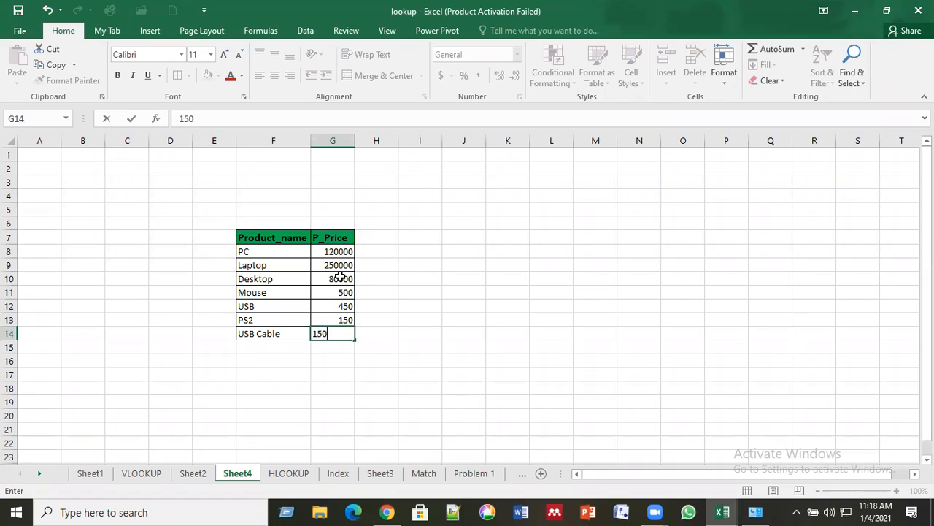
key("Return")
Review the prices in G8:G14 and the matching product names in F8:F14.
key("Up")
key("Up")
key("Up")
key("Up")
key("Up")
key("Up")
key("Up")
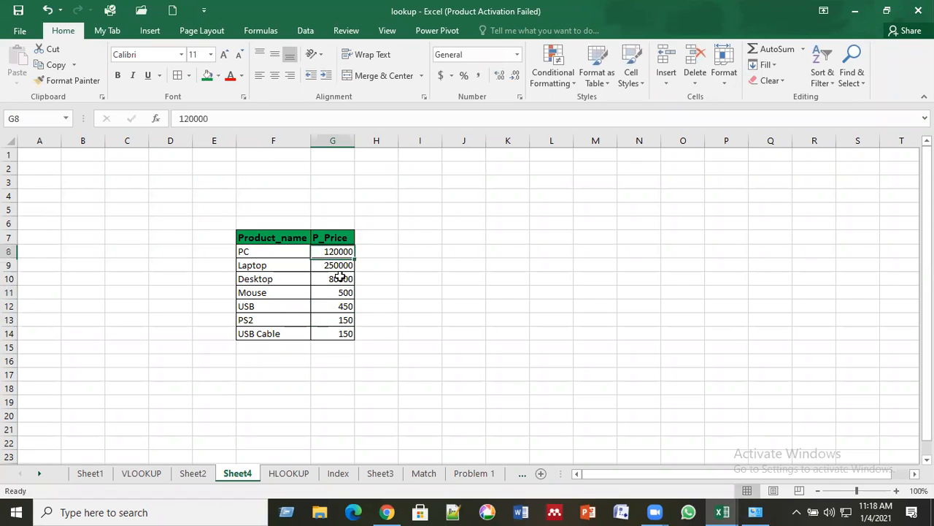
left_click(279, 263)
left_click(269, 251)
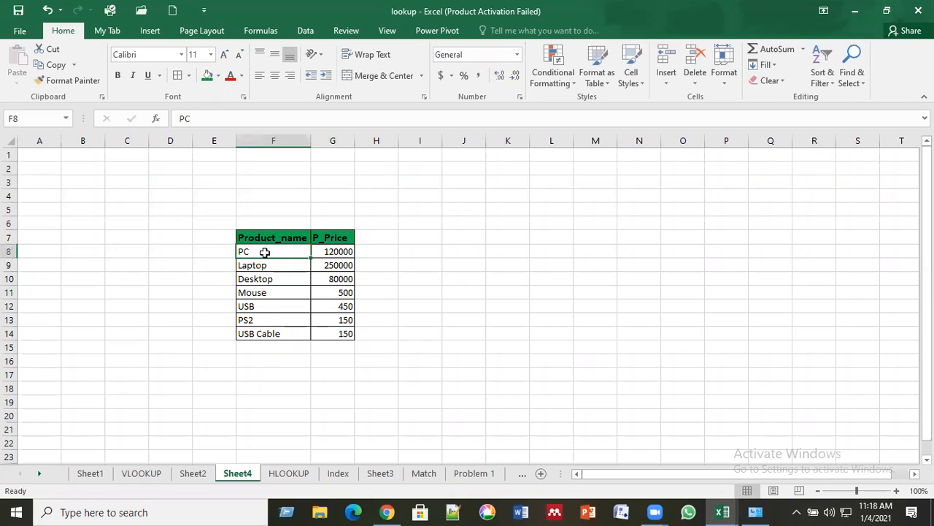
left_click_drag(268, 264, 287, 442)
left_click(284, 412)
left_click(280, 342)
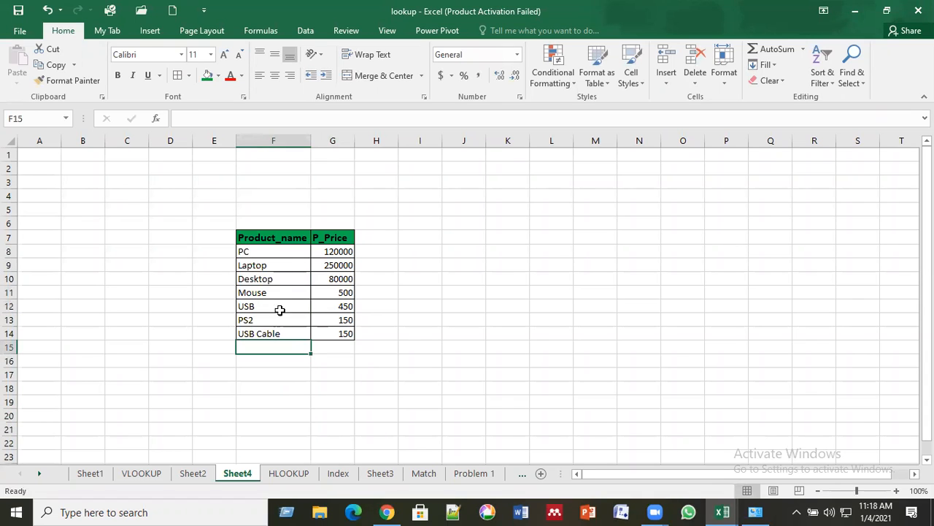
key("Up")
key("Up")
key("Up")
key("Up")
key("Up")
key("Up")
key("Up")
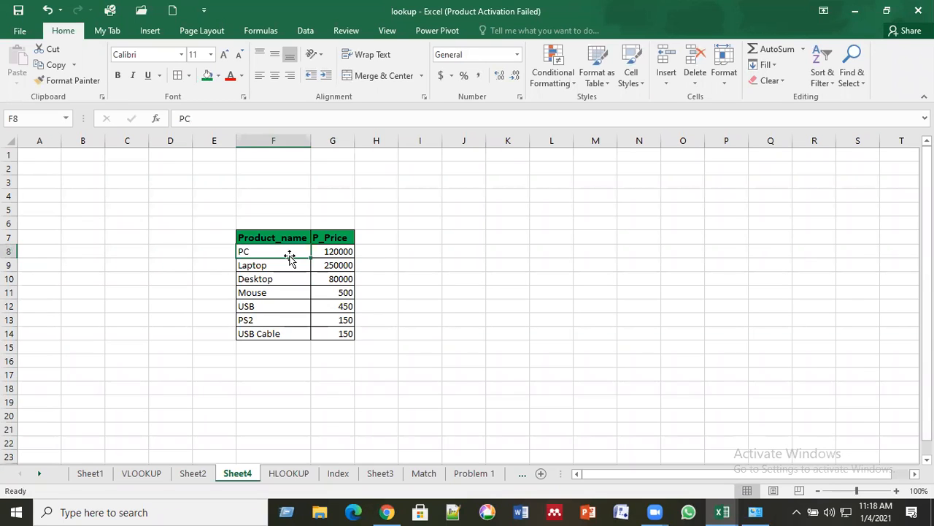
left_click(337, 257)
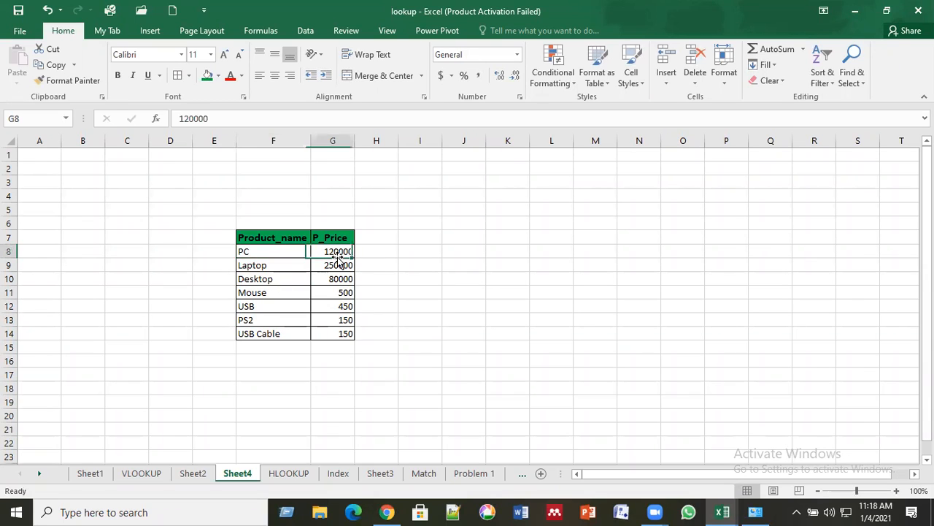
left_click(267, 256)
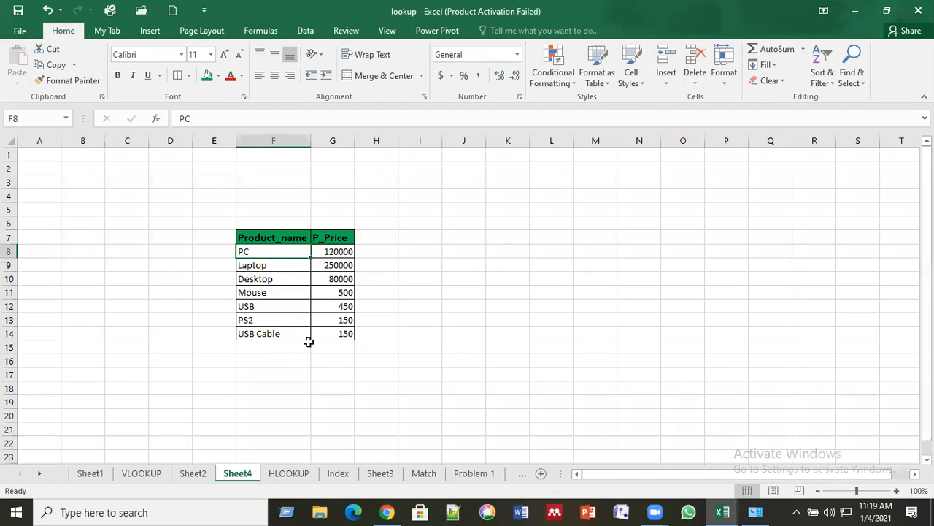
left_click(409, 378)
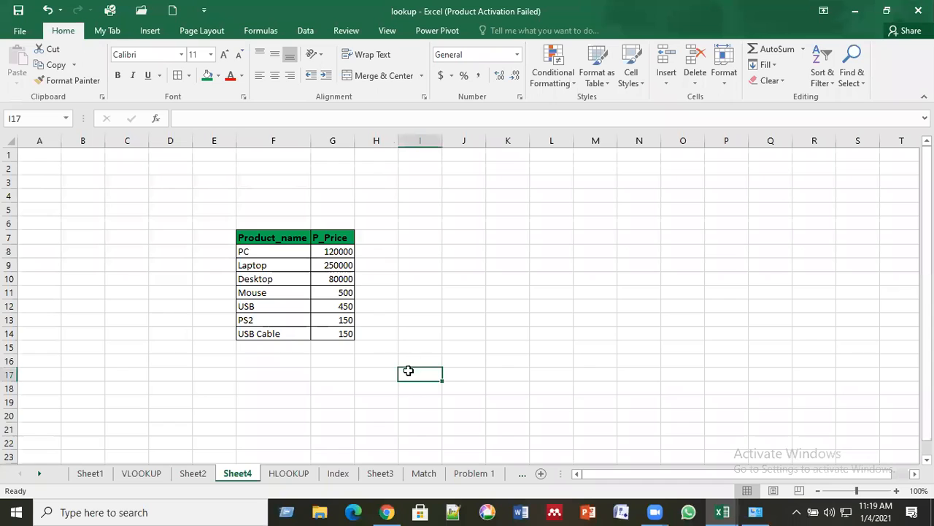
Examine the product list in F8:F14 as lookup values, focusing on Mouse in F11 and PC in F8.
left_click(258, 251)
left_click_drag(259, 277, 261, 328)
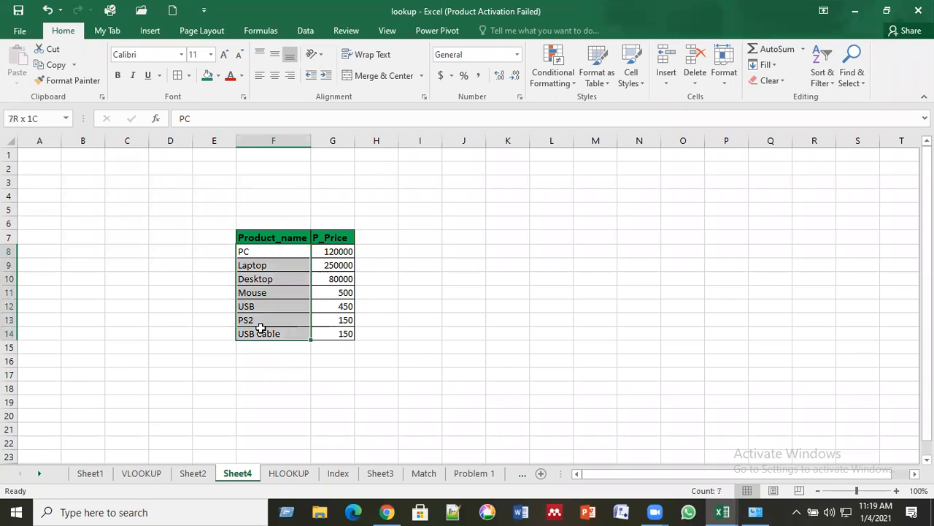
left_click(263, 358)
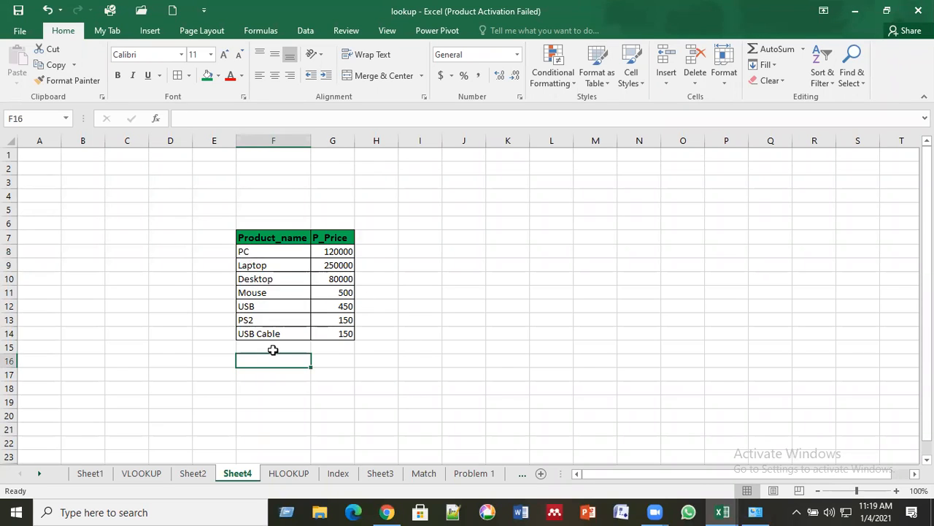
left_click(276, 292)
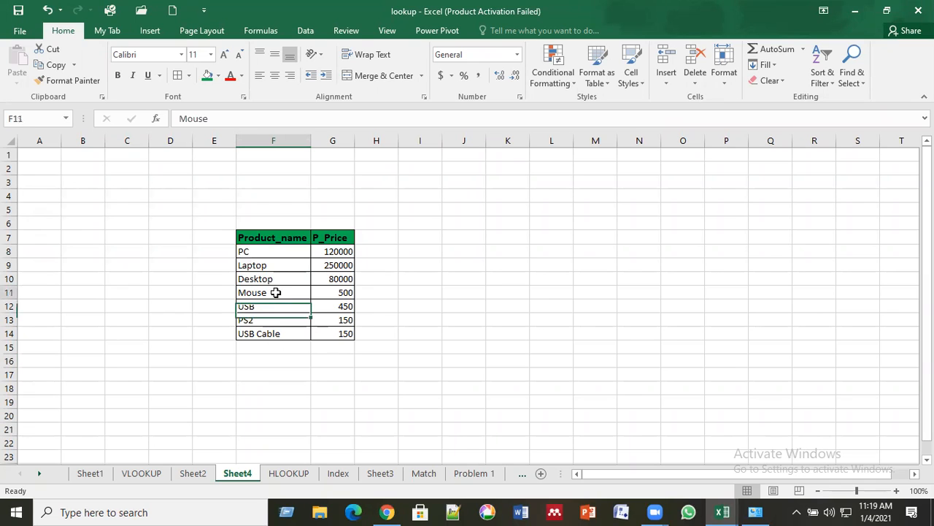
left_click(436, 304)
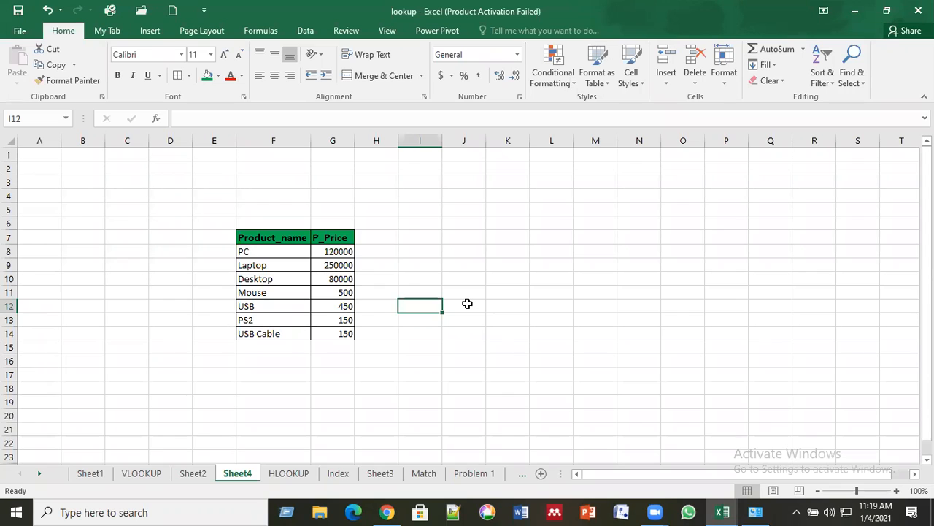
left_click(288, 293)
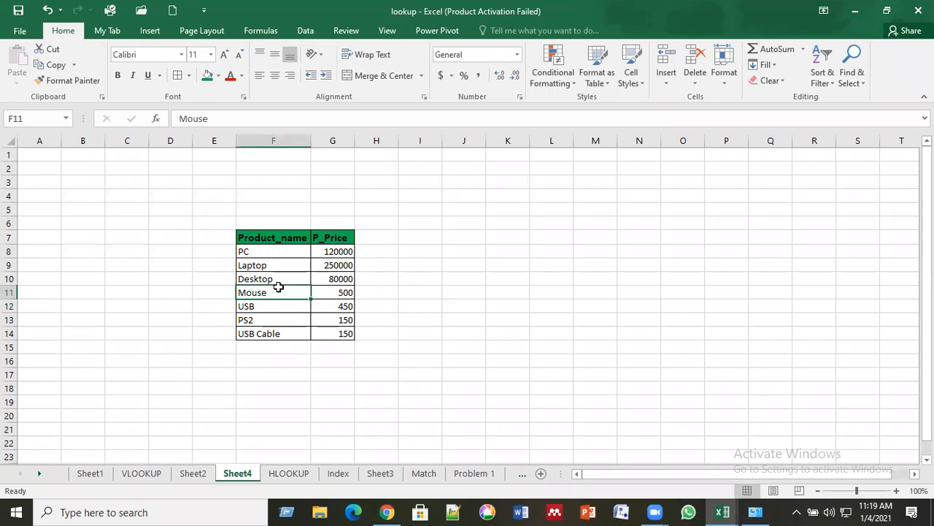
left_click(278, 251)
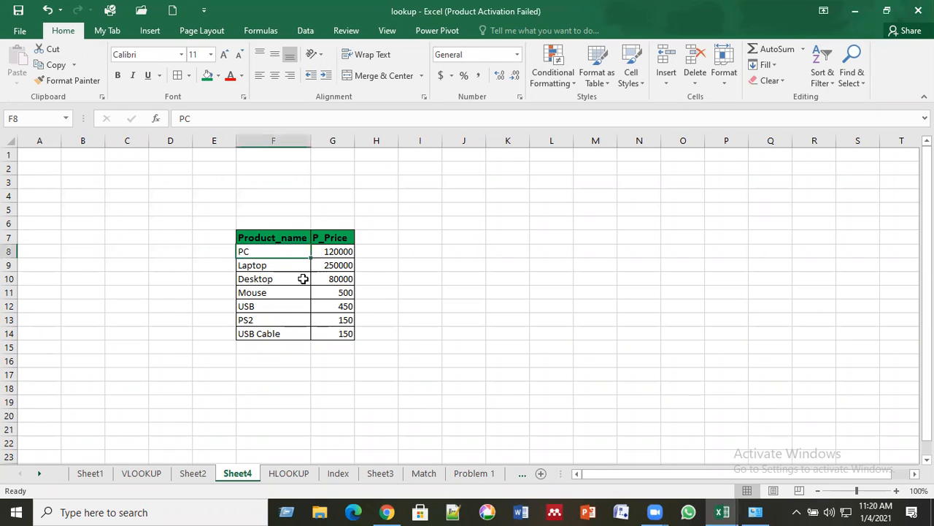
Compare the table's vertical columns F7:F14 and G7:G14 with its horizontal rows 8, 9 and 11.
left_click(279, 237)
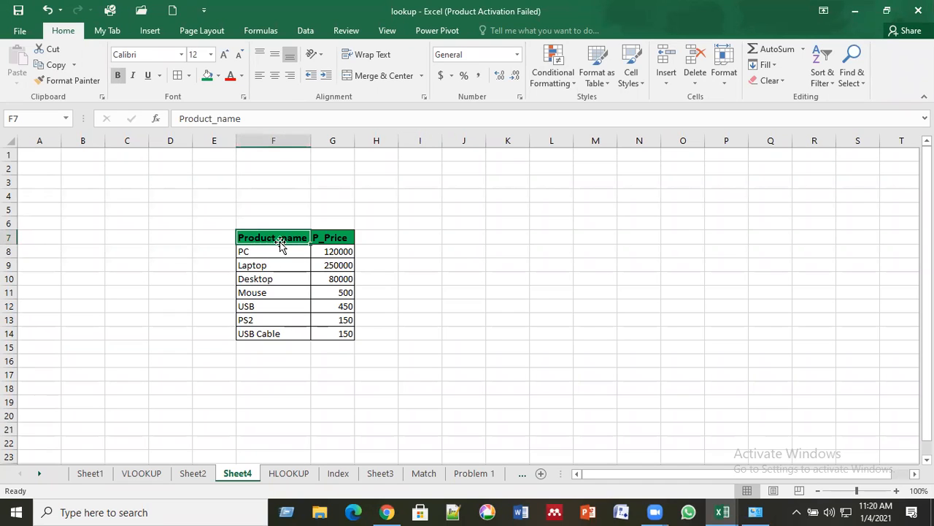
left_click_drag(282, 238, 281, 336)
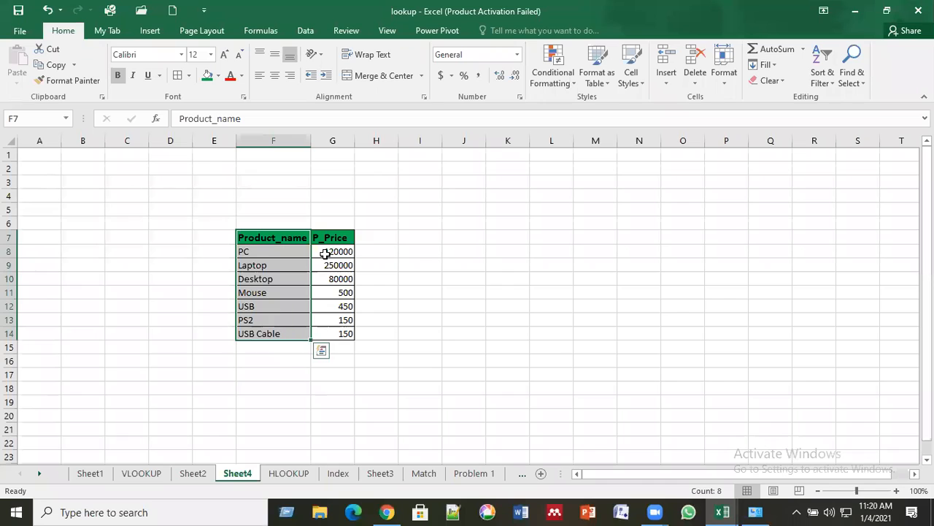
left_click_drag(329, 237, 334, 335)
left_click(313, 385)
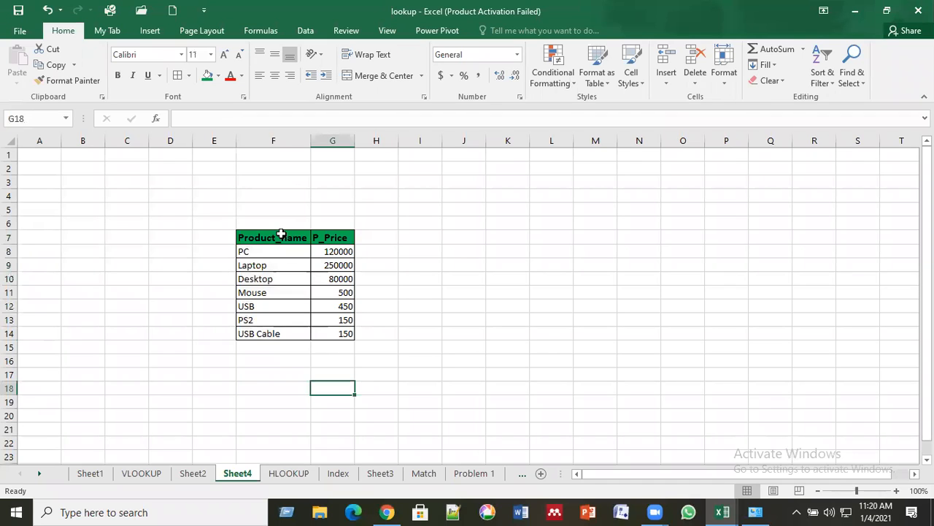
left_click_drag(281, 235, 282, 333)
left_click_drag(328, 238, 332, 337)
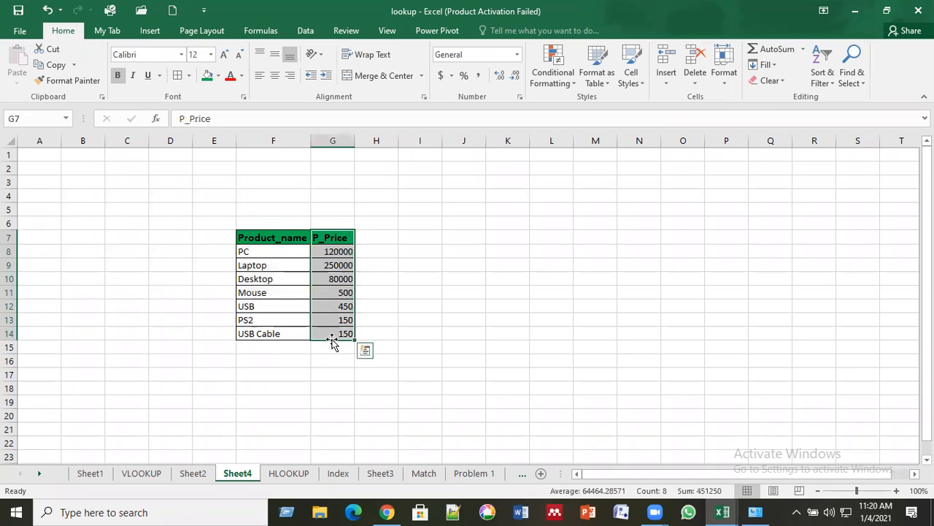
left_click_drag(207, 253, 643, 264)
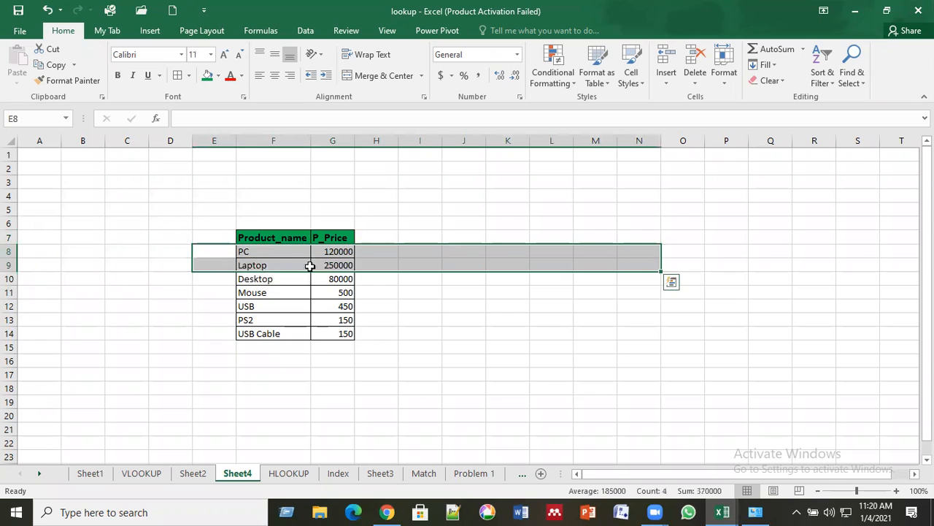
left_click_drag(188, 292, 639, 292)
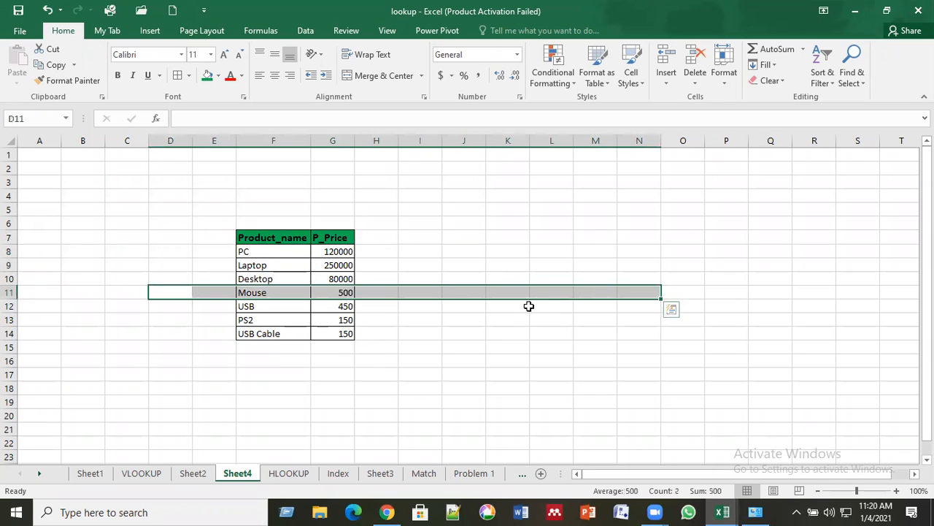
left_click(529, 305)
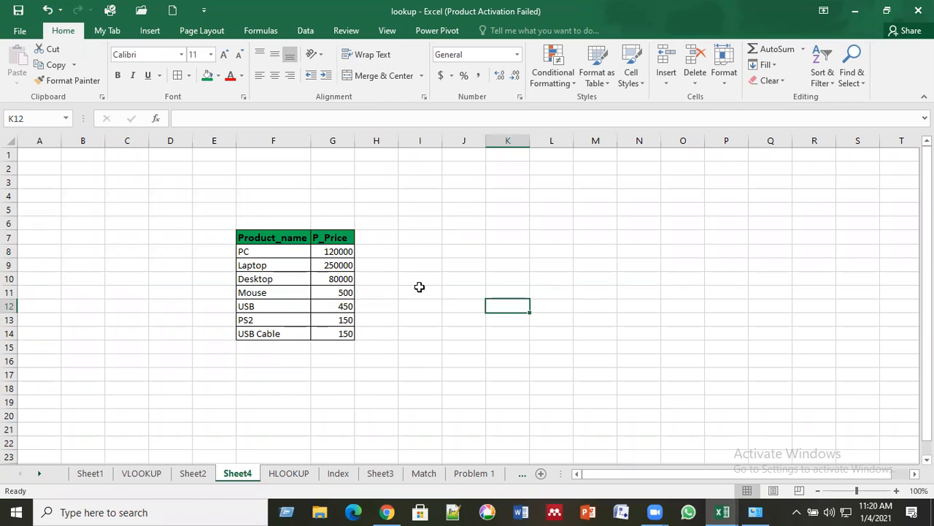
left_click(417, 227)
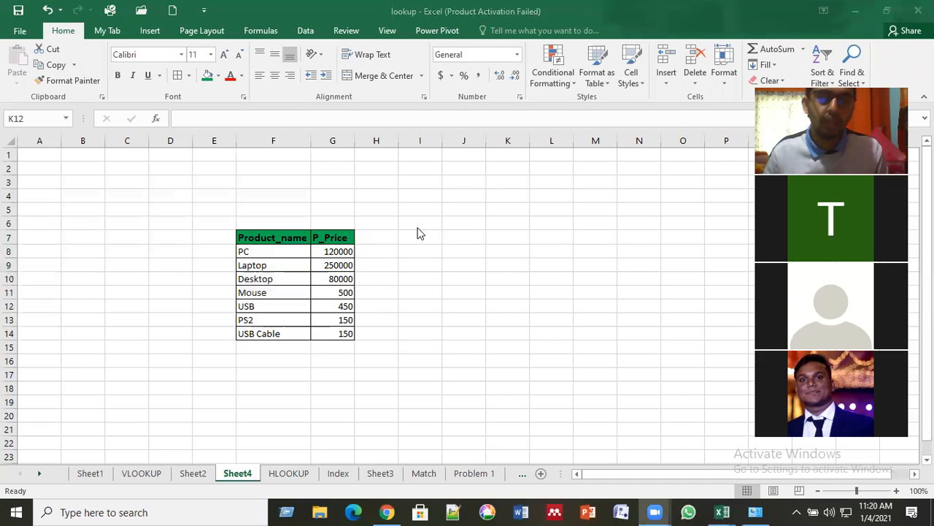
left_click(337, 264)
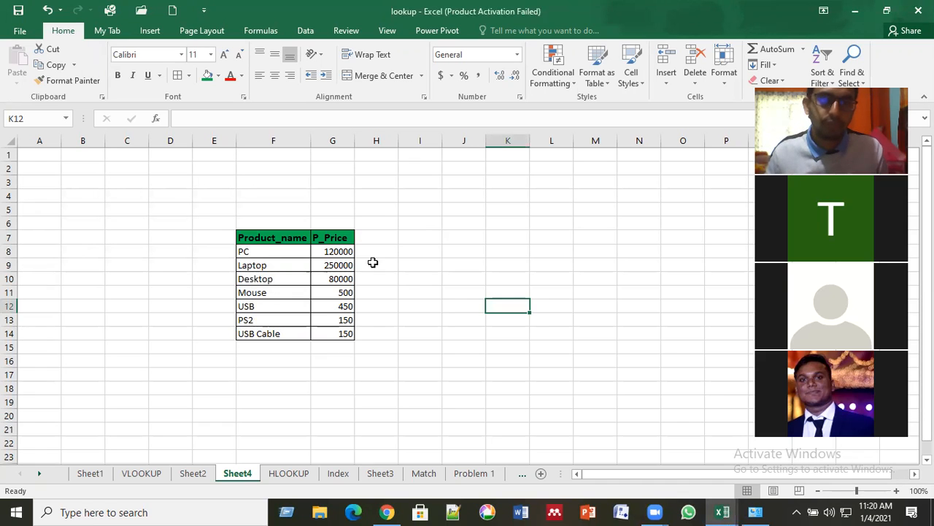
Review the table F7:G14, comparing the product names in F8:F14 with the matching prices in G8:G14, especially PC and Laptop.
left_click(363, 348)
left_click_drag(246, 237, 343, 343)
left_click(487, 343)
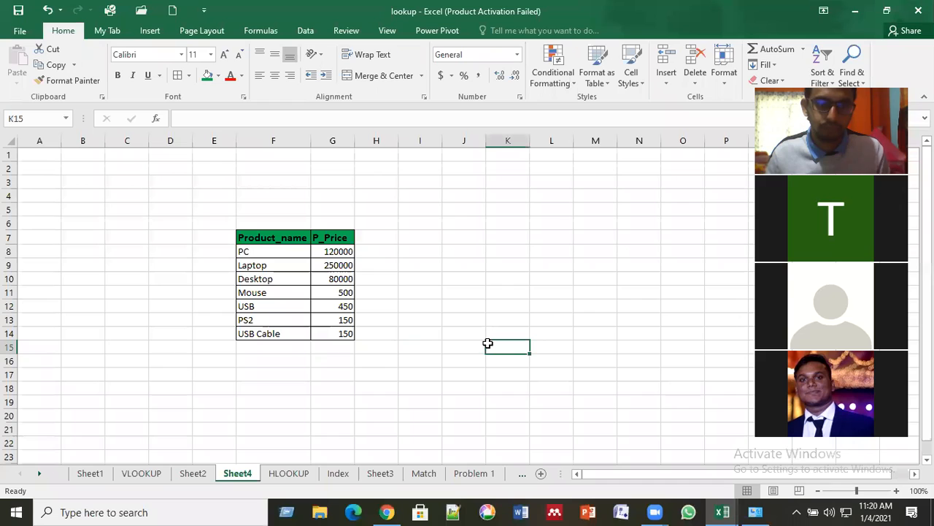
left_click(272, 255)
left_click(269, 293)
left_click(273, 333)
left_click_drag(283, 255, 283, 328)
left_click_drag(334, 252, 336, 334)
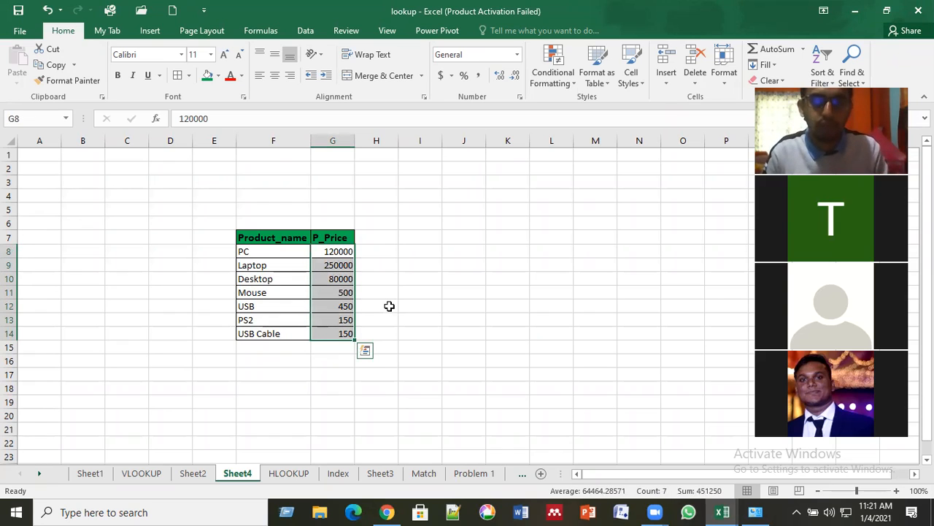
left_click(389, 306)
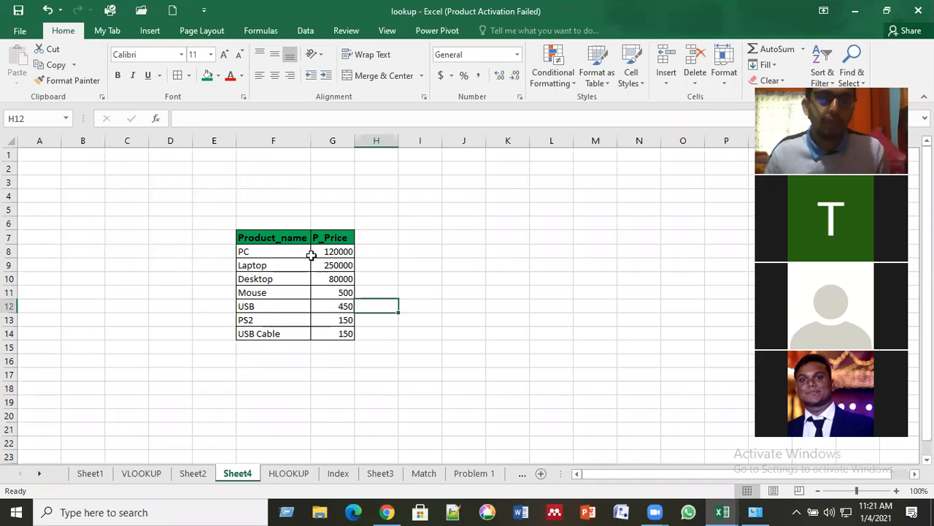
left_click(265, 255)
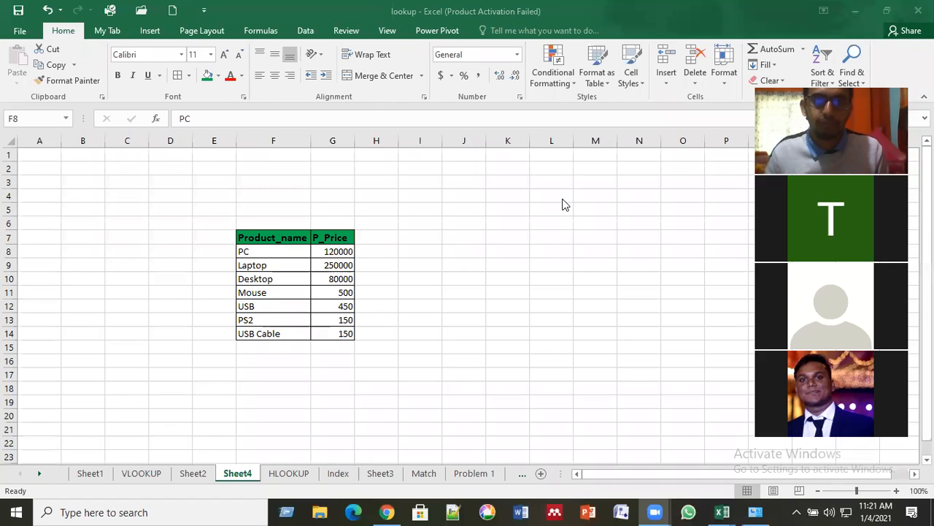
left_click(519, 316)
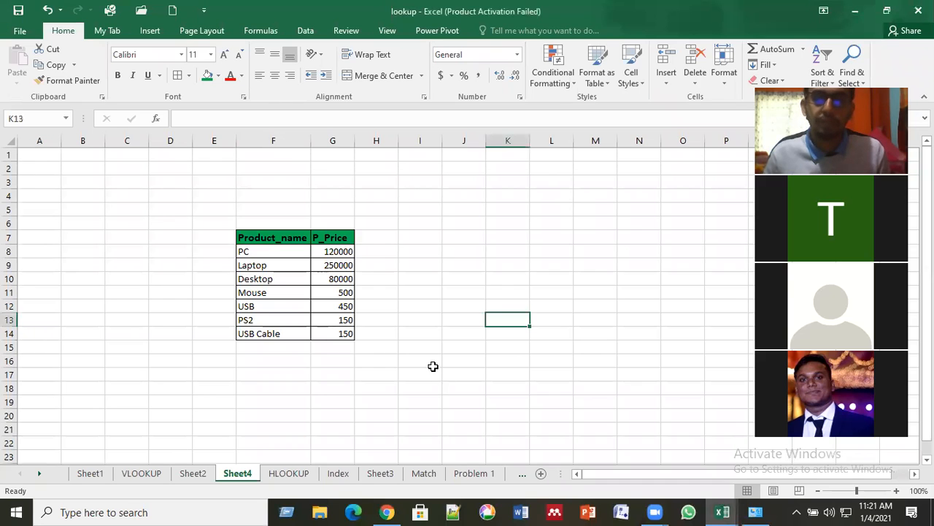
left_click(374, 357)
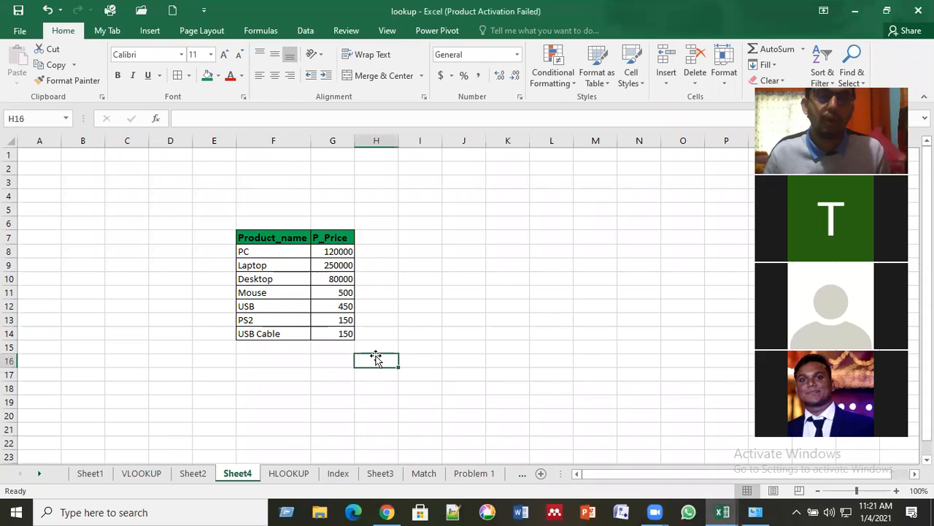
left_click(268, 265)
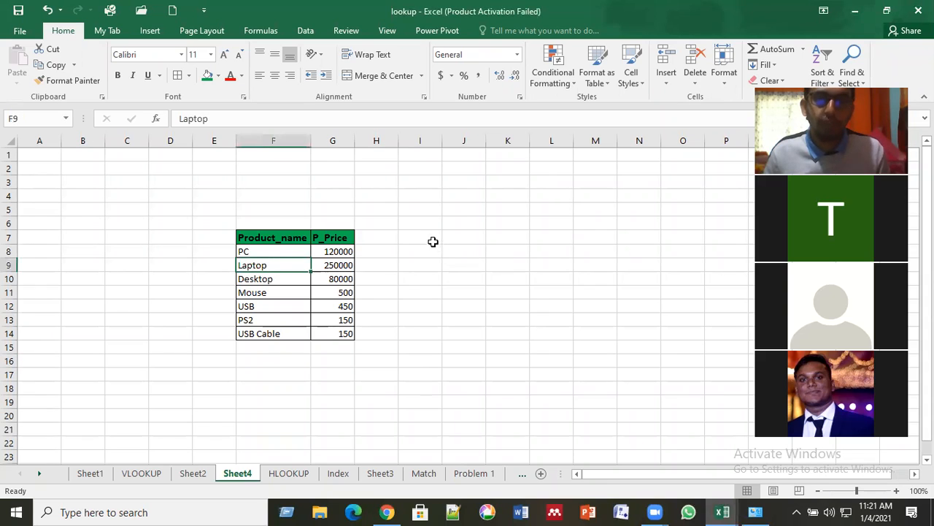
Apply all borders to the empty range I7:K15 beside the product table.
left_click_drag(426, 240, 526, 345)
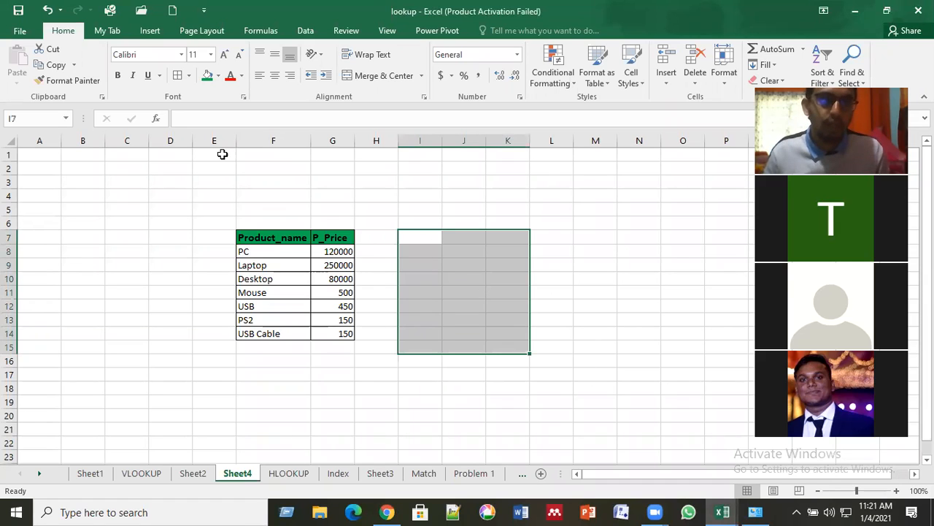
left_click(189, 78)
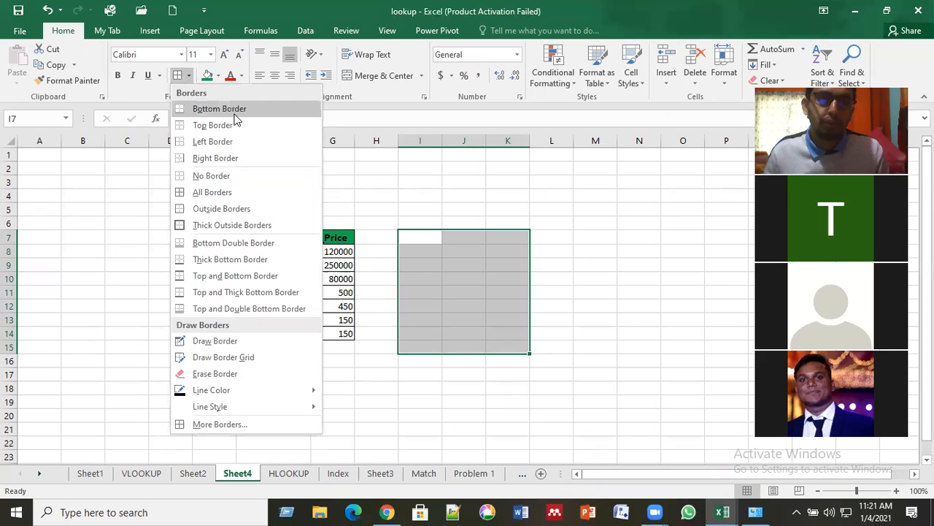
left_click(229, 193)
left_click(576, 333)
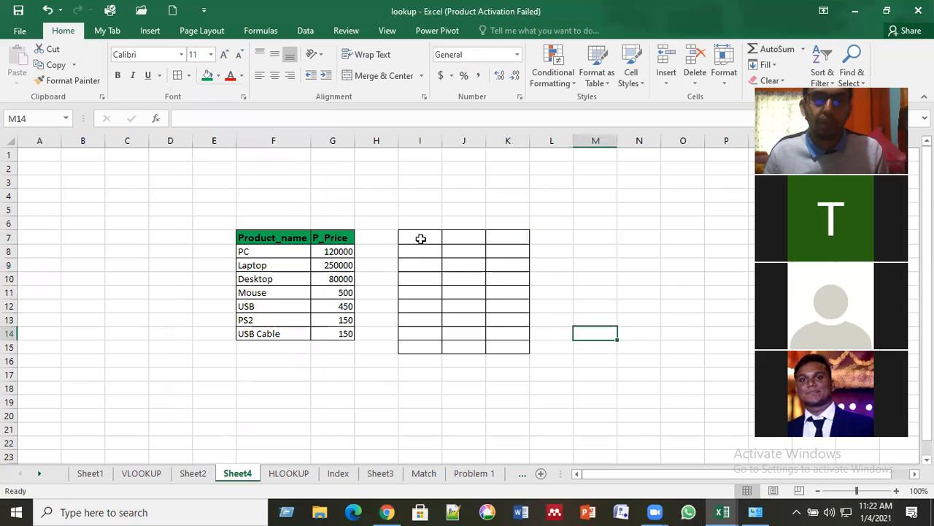
Add borders to cell M8 one side at a time until all four edges are outlined.
left_click(596, 253)
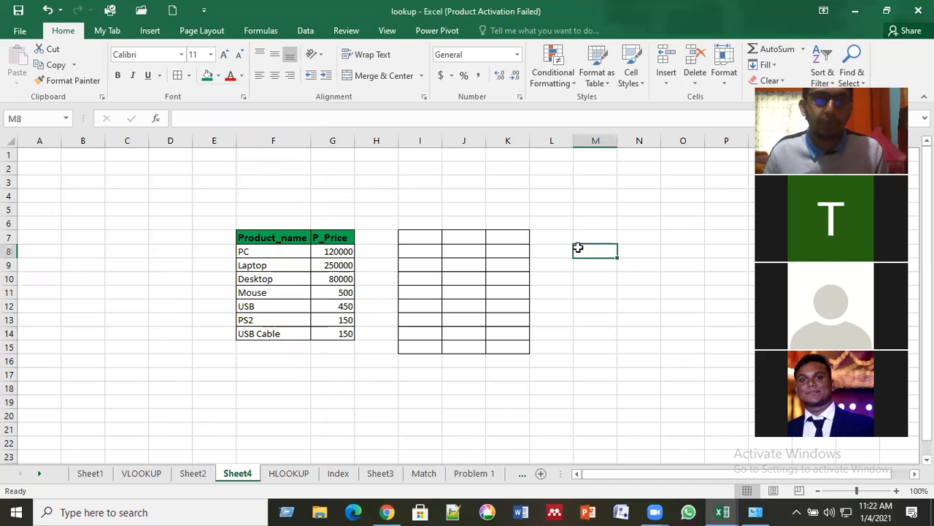
left_click(190, 76)
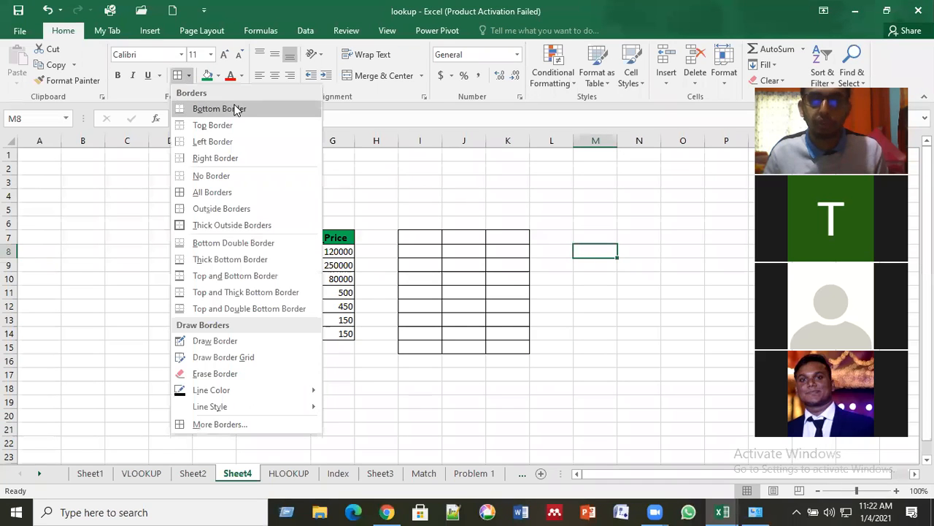
left_click(617, 340)
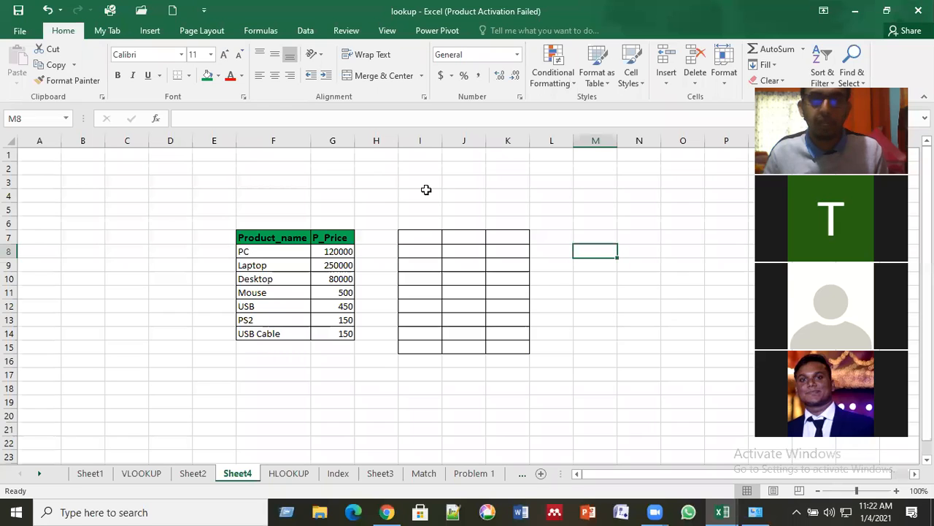
left_click(189, 76)
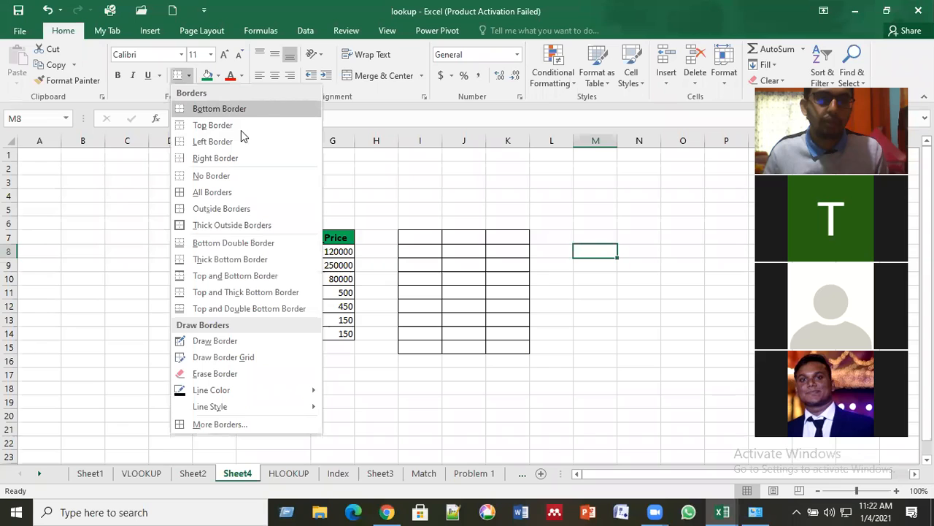
left_click(613, 307)
left_click(605, 252)
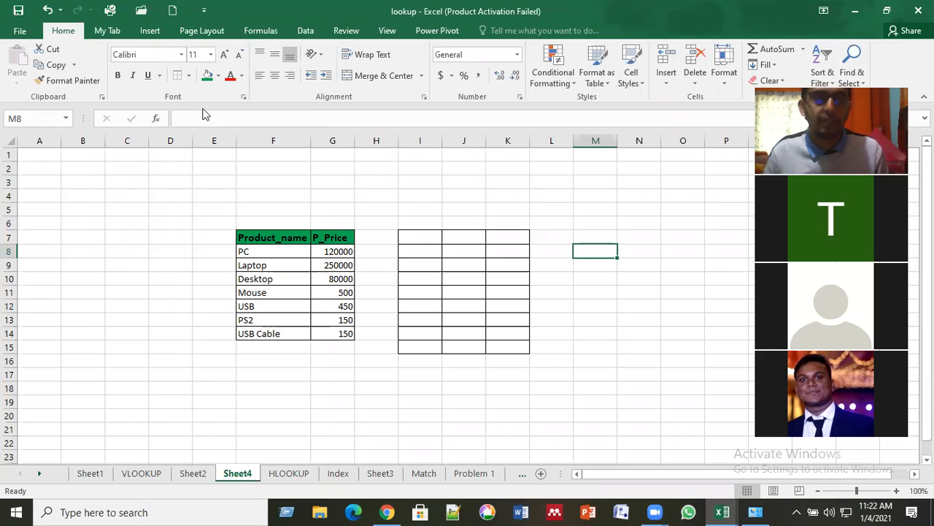
left_click(188, 76)
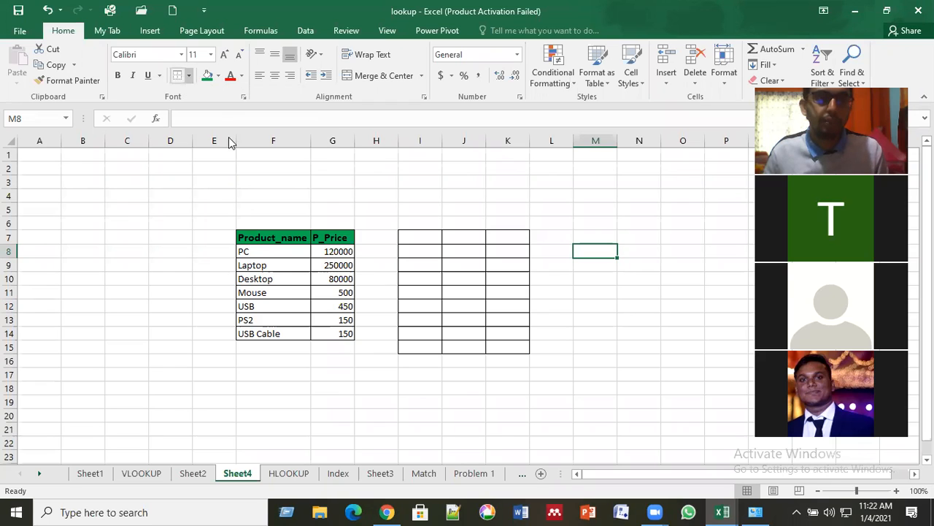
left_click(588, 255)
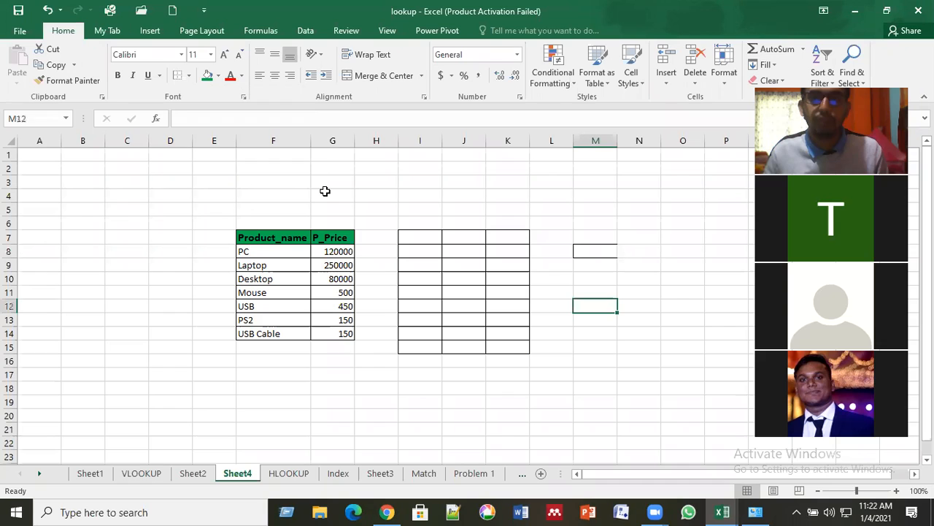
left_click(189, 77)
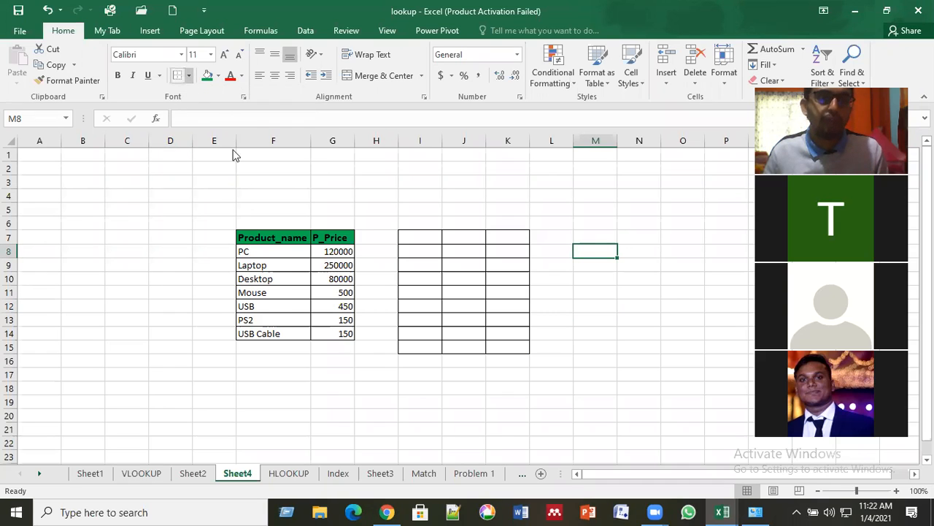
left_click(613, 332)
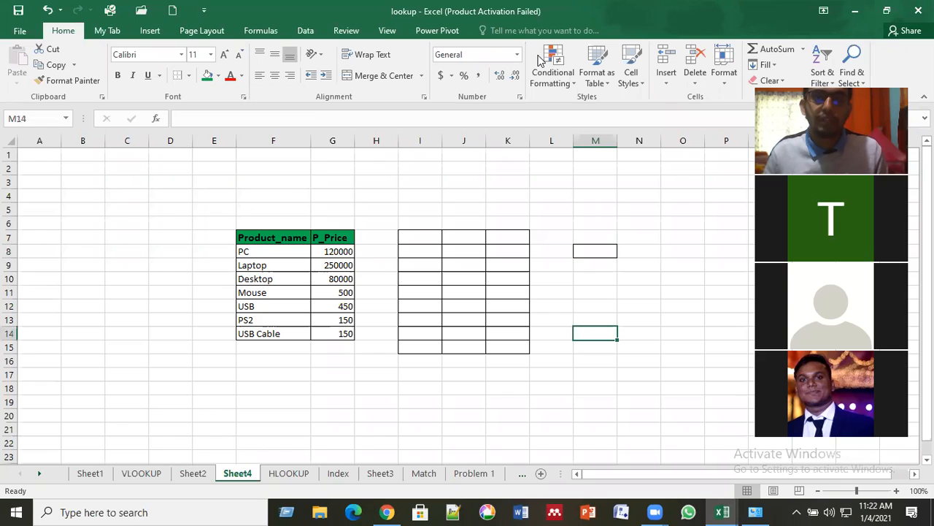
left_click(579, 296)
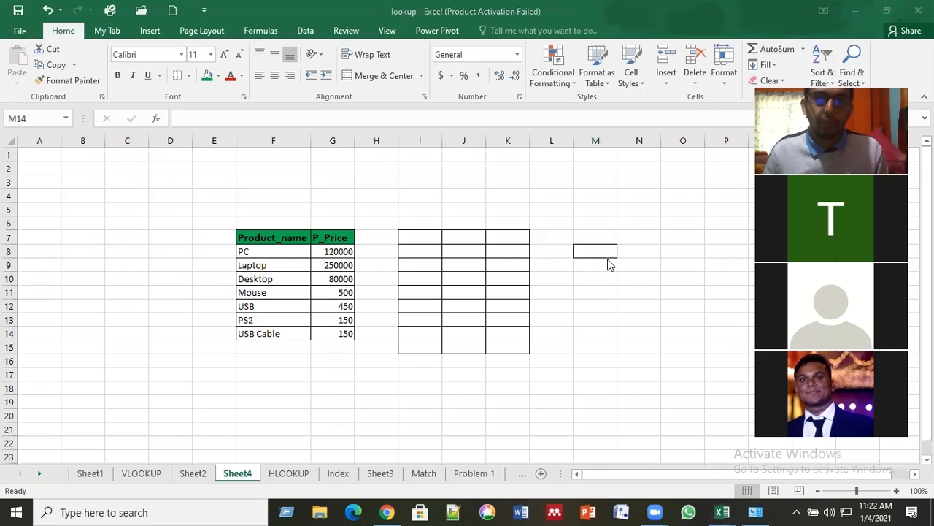
Look through the line style and line color options available for drawing cell borders.
left_click(189, 80)
left_click(188, 77)
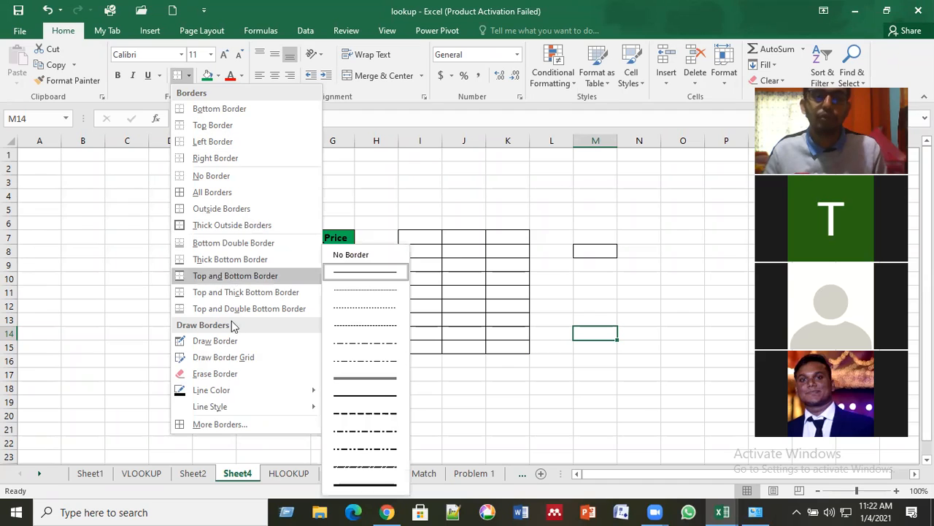
mouse_move(234, 397)
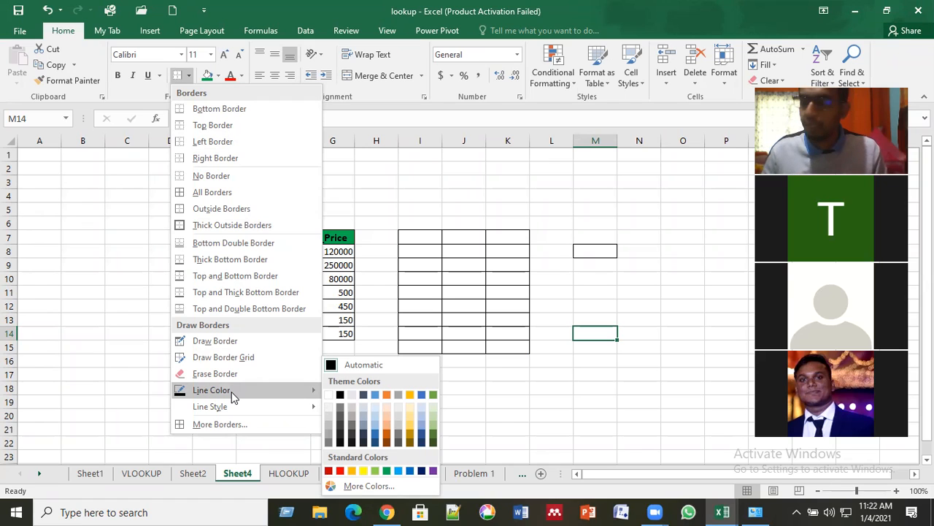
left_click(480, 395)
Remove all borders from the range I5:N18, clearing the practice grid and the outlined single cell.
left_click_drag(394, 212, 421, 208)
left_click(569, 443)
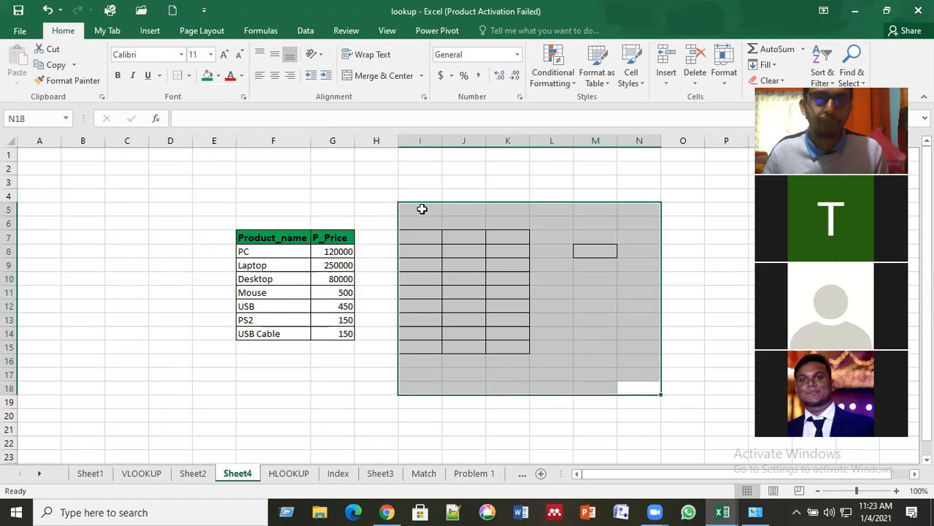
left_click(189, 76)
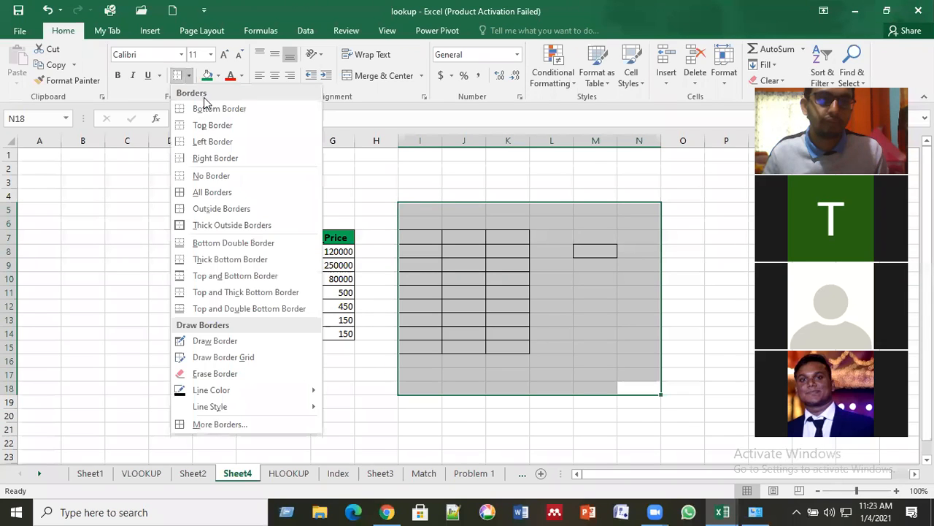
left_click(218, 182)
left_click(505, 346)
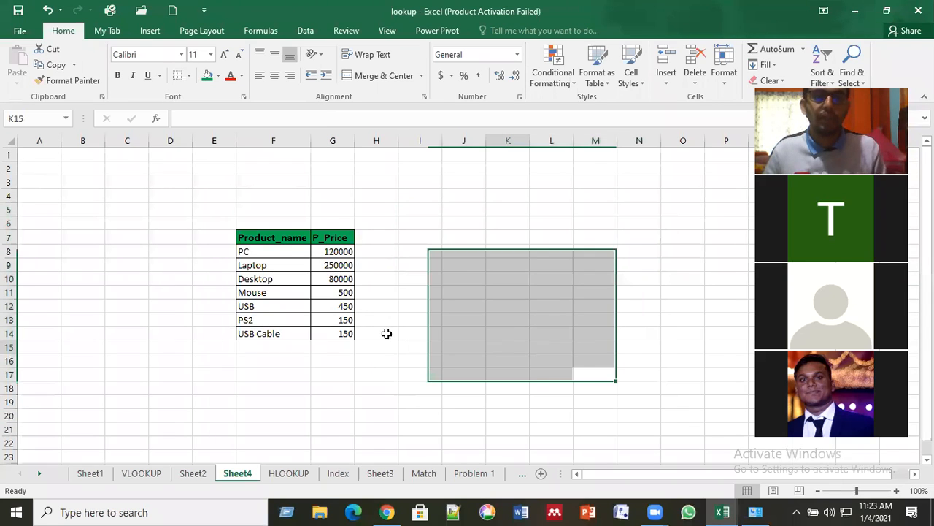
left_click(386, 333)
left_click(330, 372)
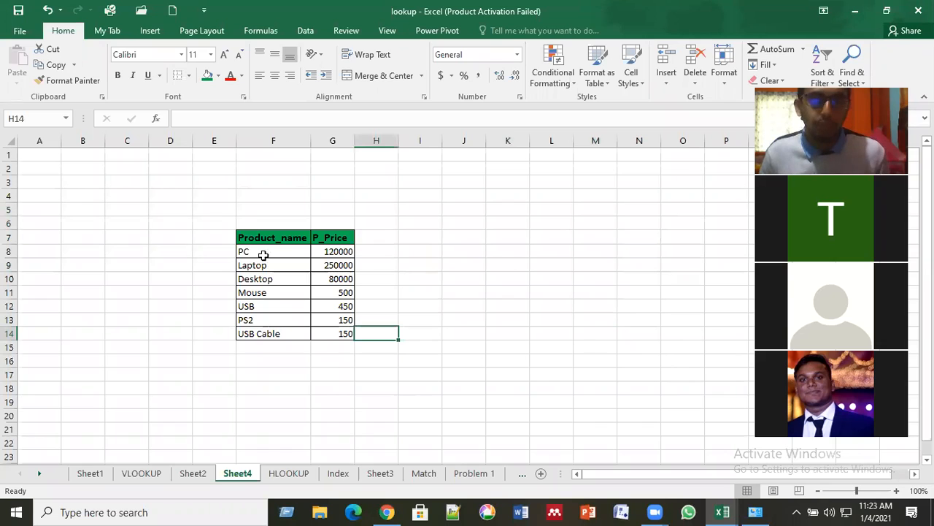
Examine the Product_name and P_Price headers, the PC entry in F8 and the full table range F7:G14.
left_click(250, 251)
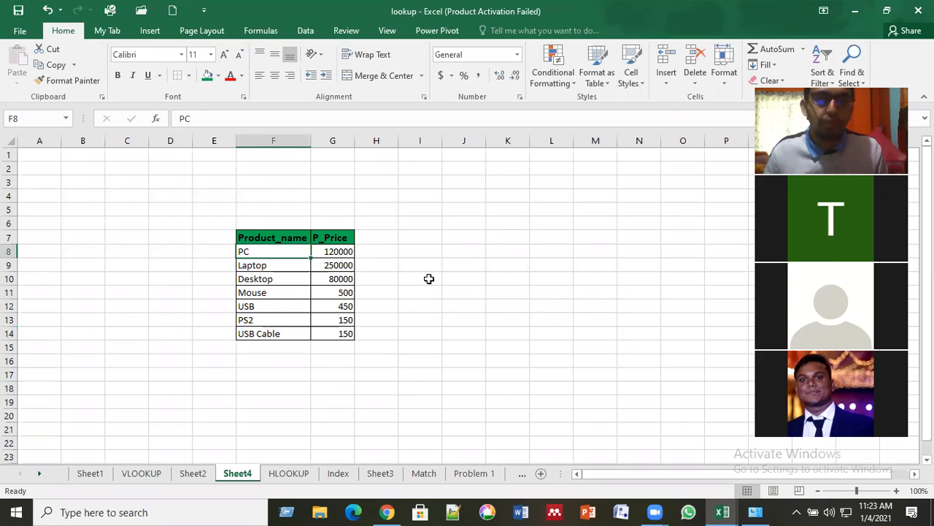
left_click_drag(273, 238, 328, 237)
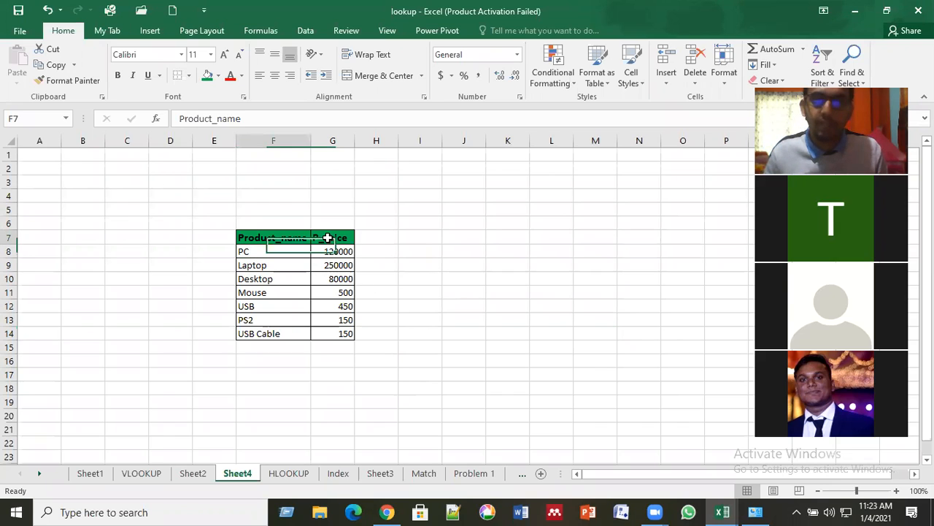
left_click(328, 238)
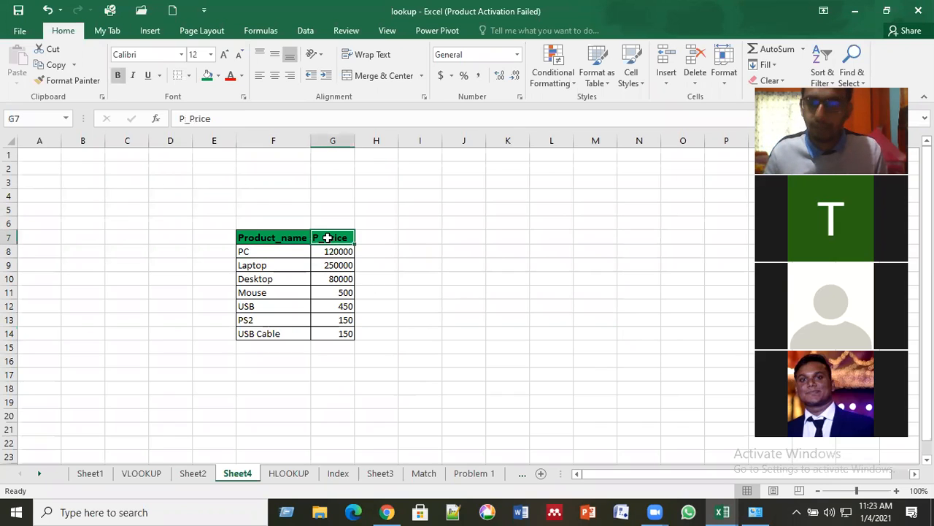
left_click(269, 253)
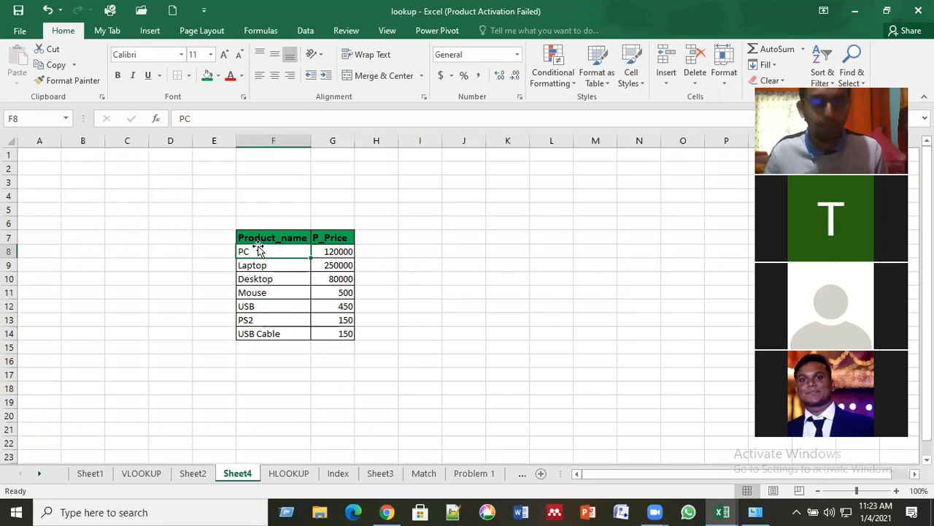
left_click(259, 241)
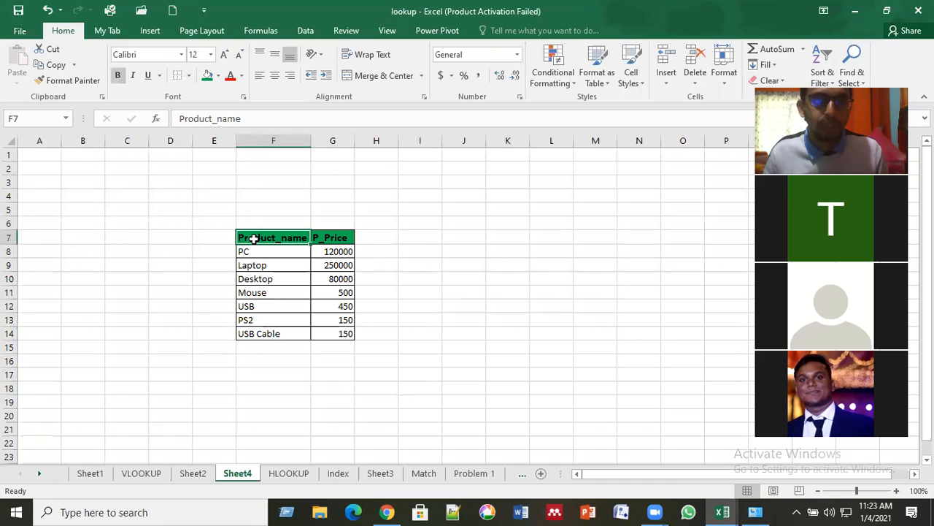
left_click_drag(260, 241, 339, 330)
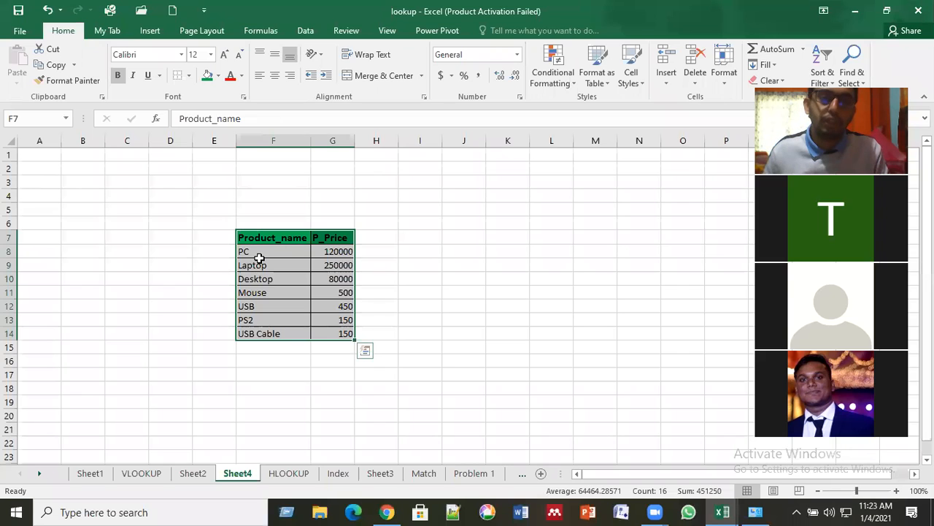
Select the product data range F8:G14, leaving out the Product_name and P_Price header row.
left_click(259, 261)
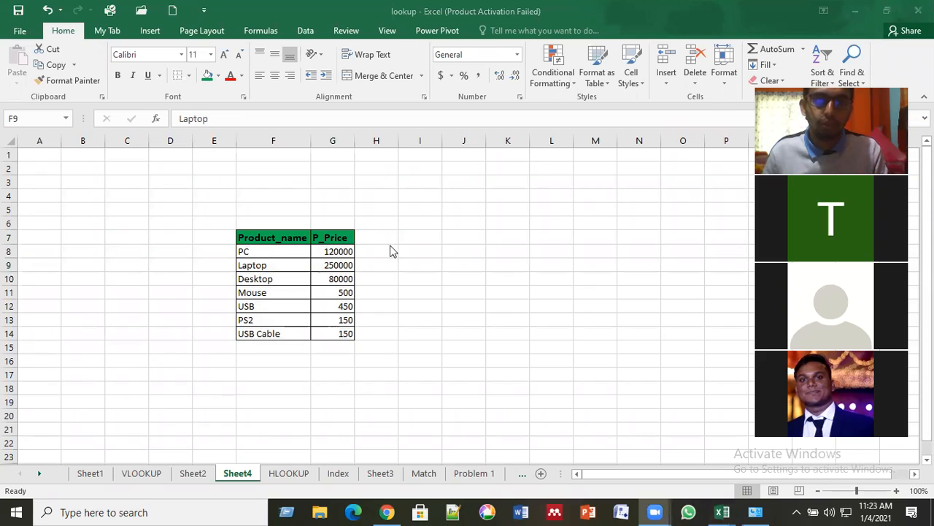
left_click(275, 250)
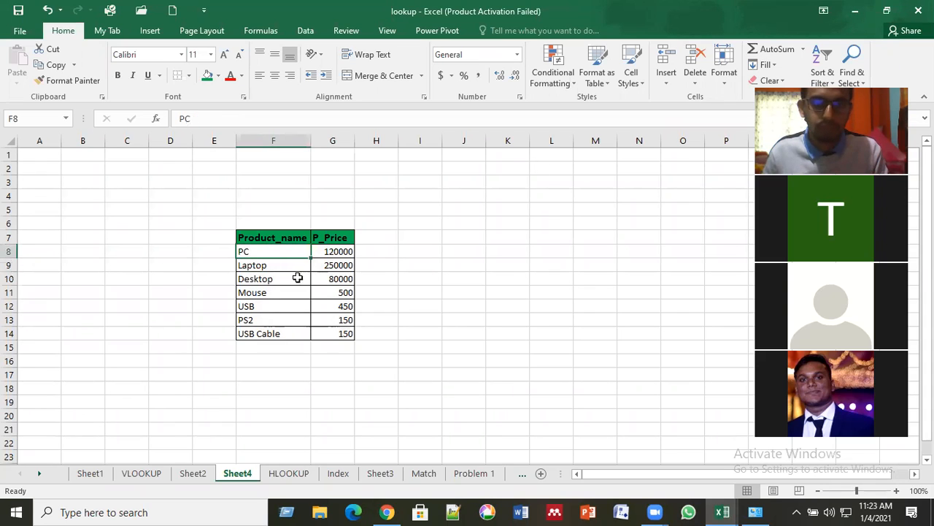
left_click(326, 324, "shift")
left_click_drag(326, 332, 324, 330)
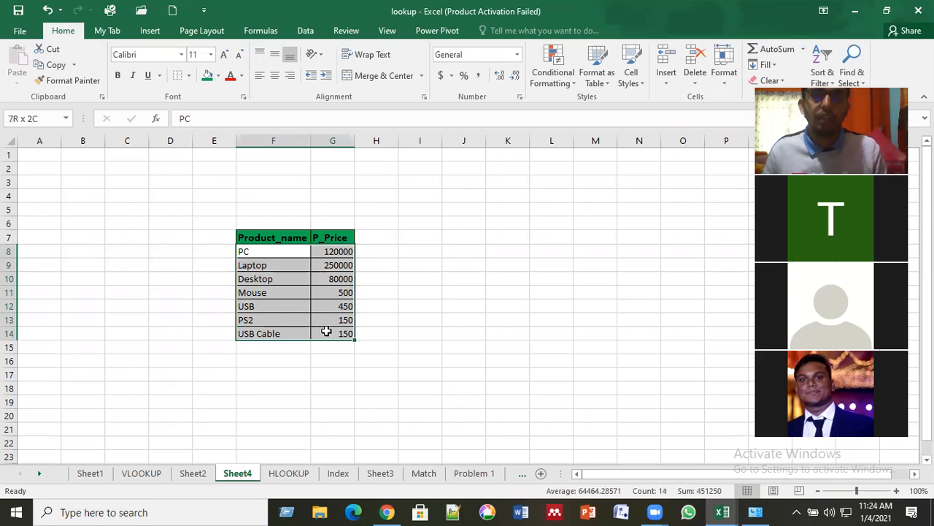
left_click(265, 262)
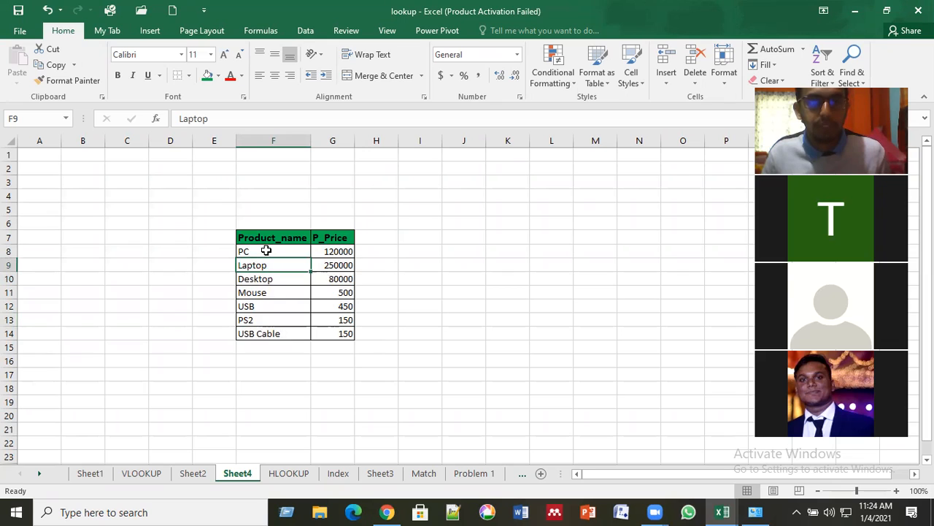
left_click(276, 251)
left_click_drag(295, 254, 327, 333)
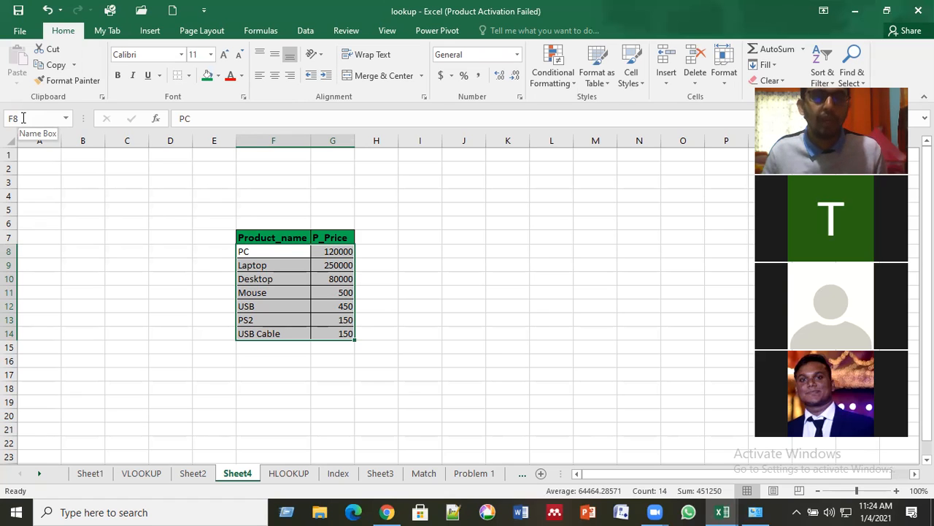
left_click(281, 31)
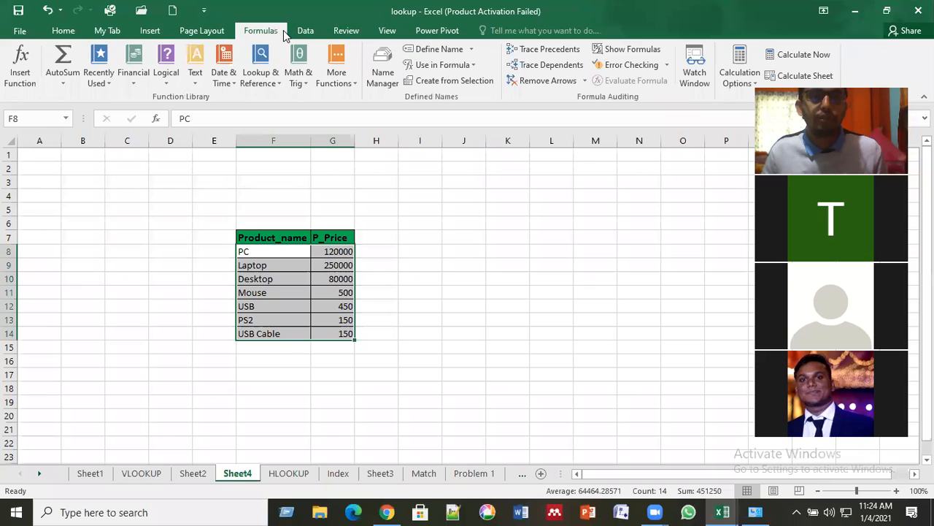
left_click(435, 49)
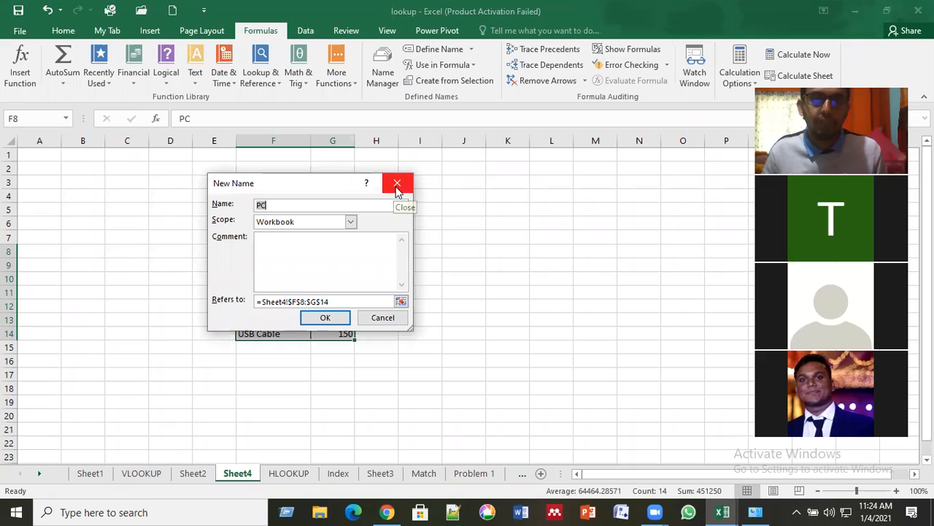
left_click(325, 317)
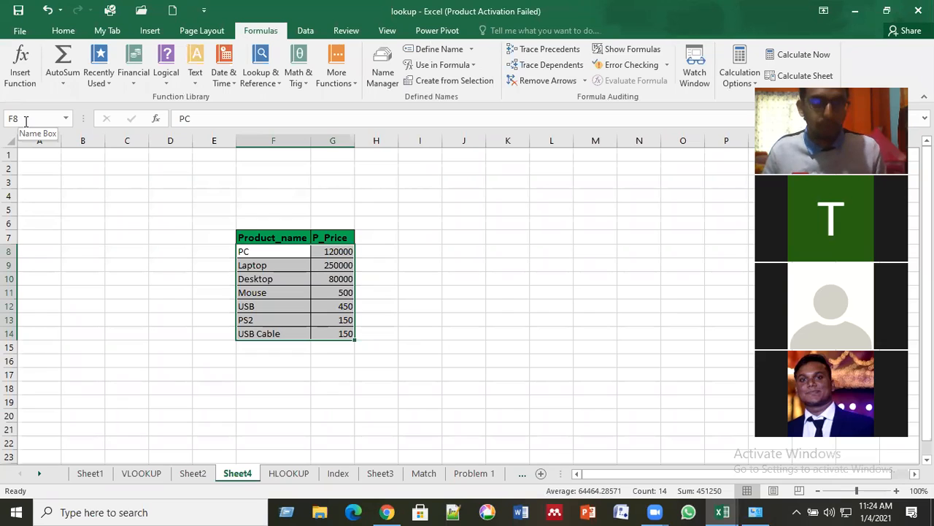
Name the selected product data range F8:G14 as PP, then deselect it.
left_click(19, 118)
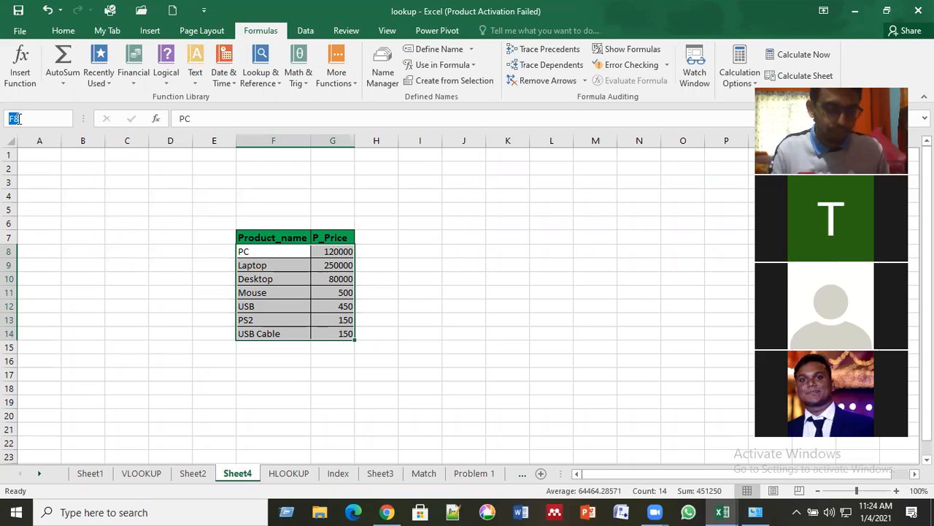
type("P")
type("R")
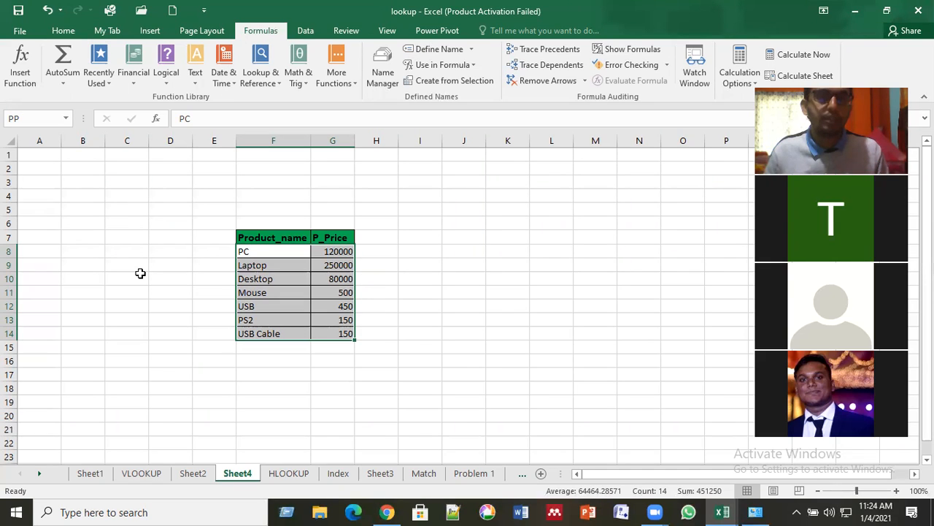
left_click(140, 261)
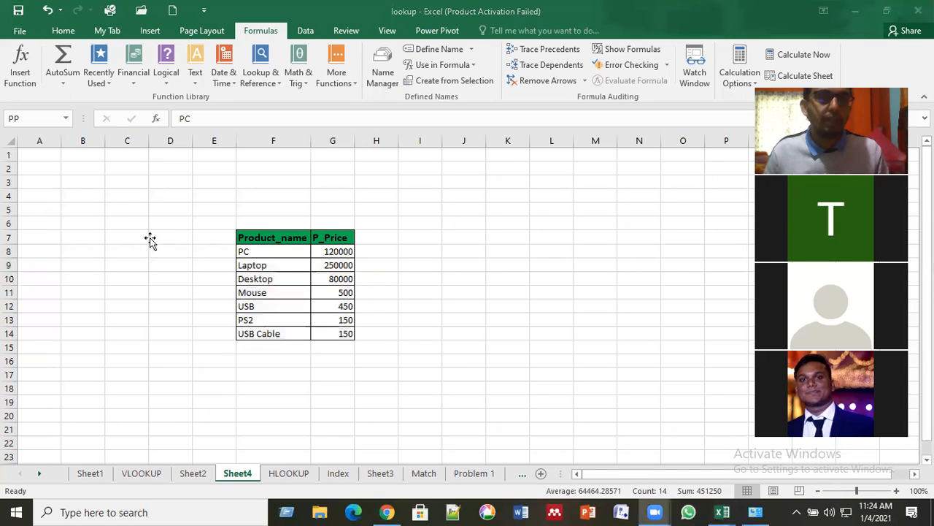
left_click(151, 239)
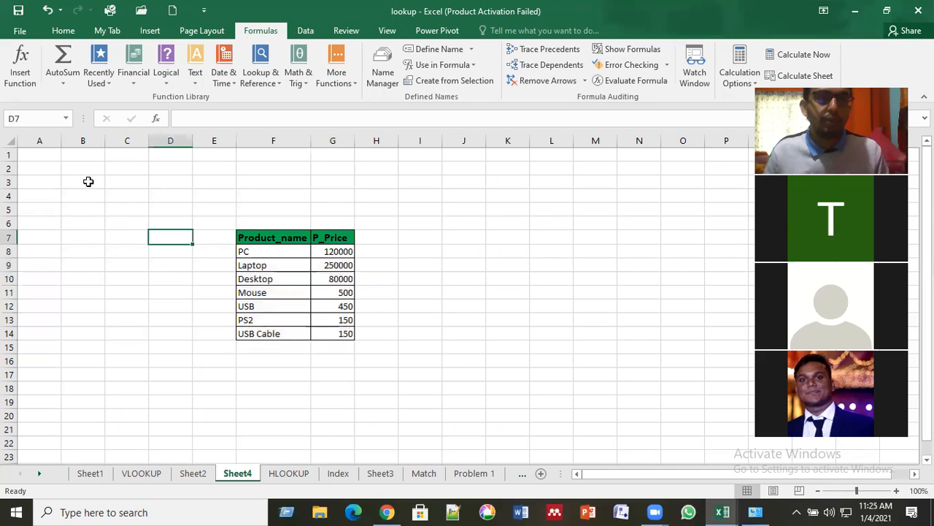
Recall the product data through the defined name PP to check which cells it covers, then deselect it.
left_click(62, 119)
key("alt+Down")
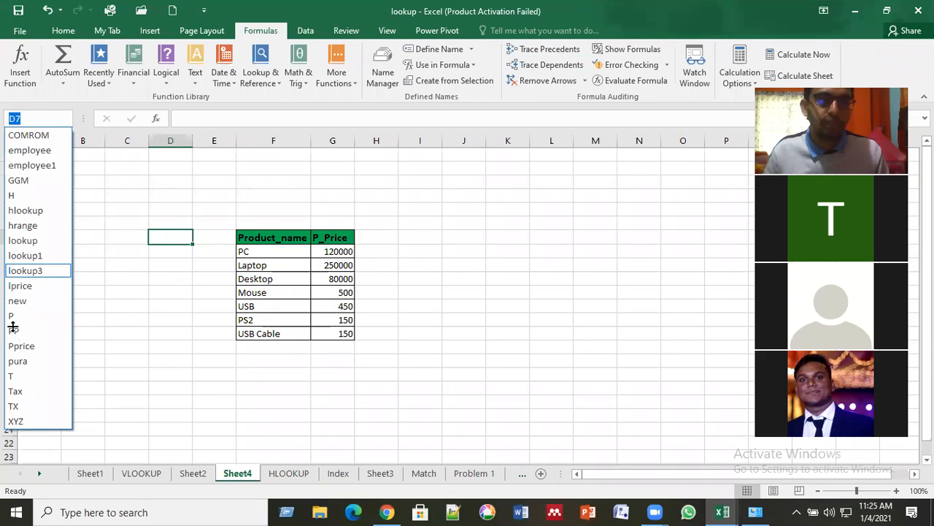
left_click(13, 327)
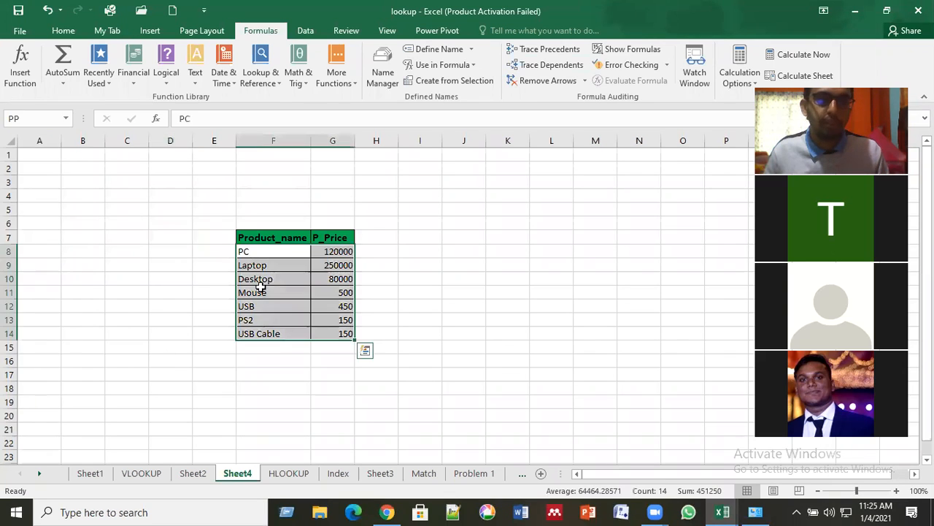
left_click(469, 330)
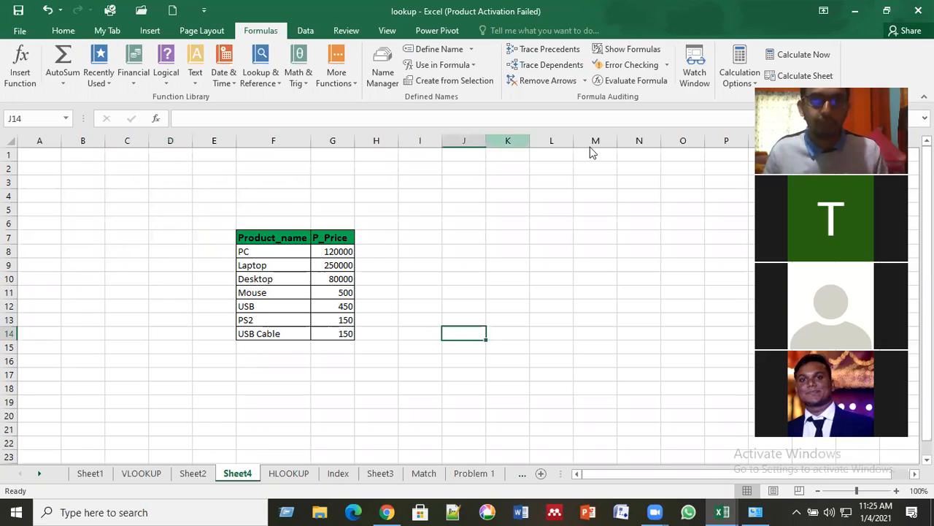
left_click(448, 295)
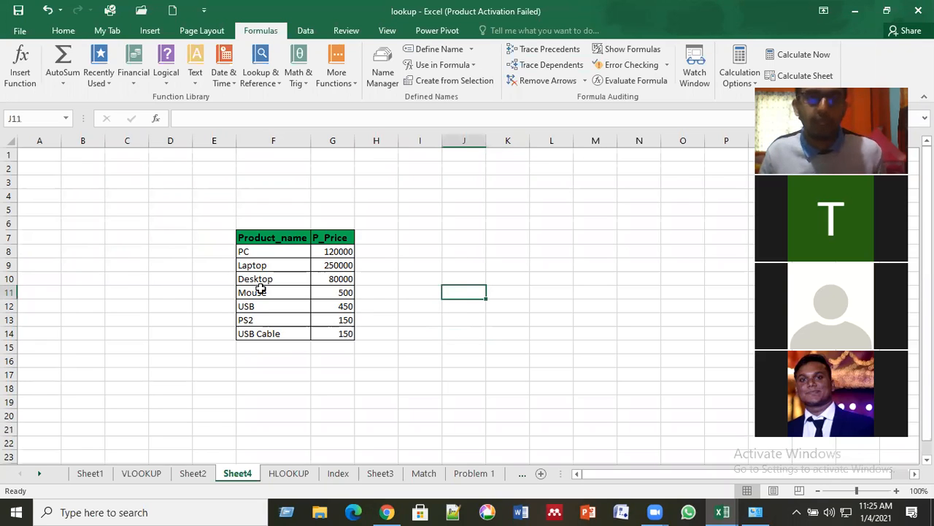
Reselect the product data F8:G14 and review the range name assigned to it.
left_click_drag(273, 251, 344, 334)
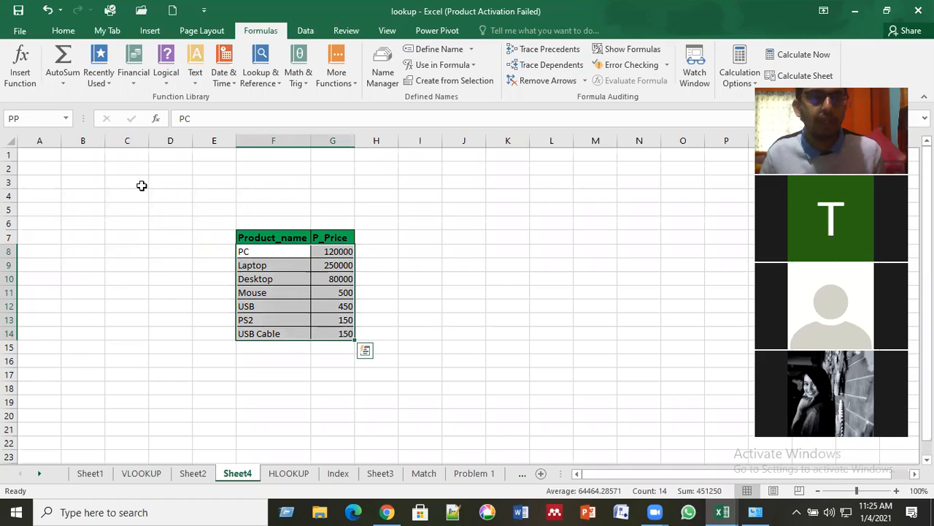
left_click(20, 118)
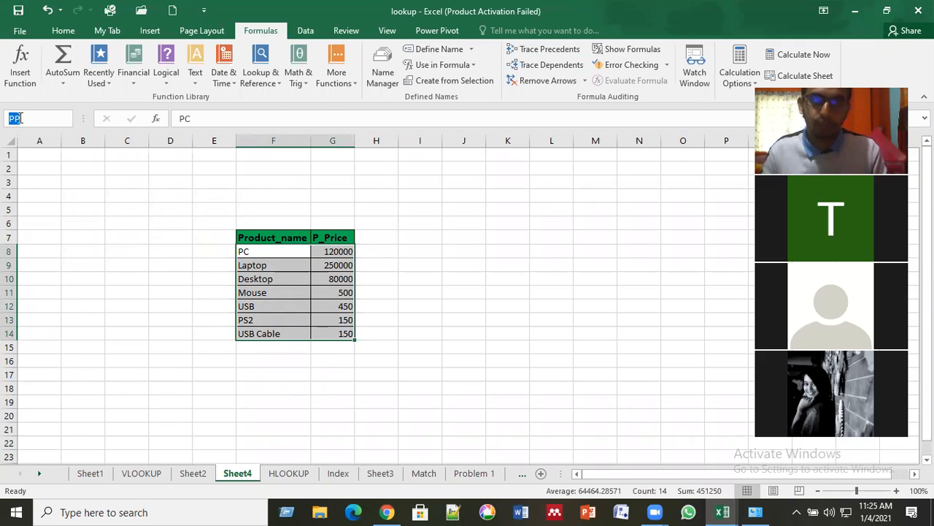
key("Return")
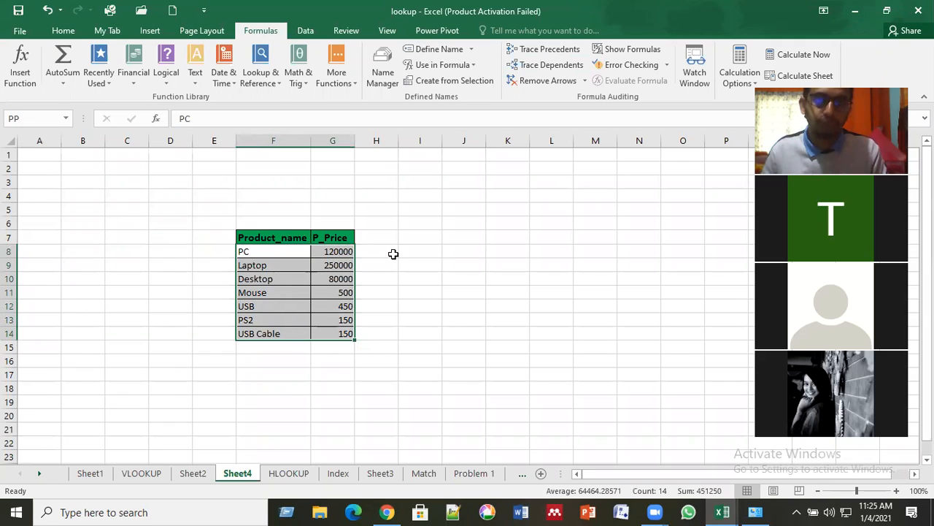
left_click(409, 297)
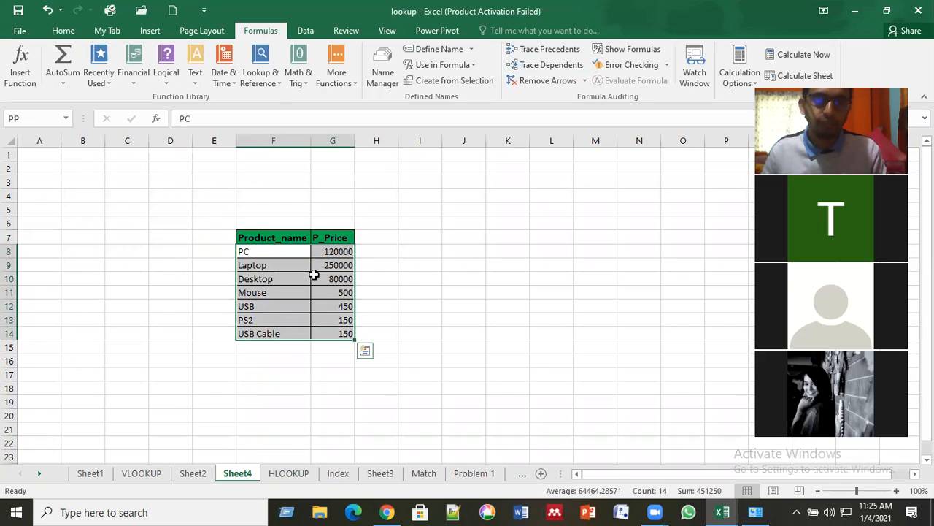
Jump from cell G10 to the PP range using the list of defined names, then deselect it.
left_click(65, 122)
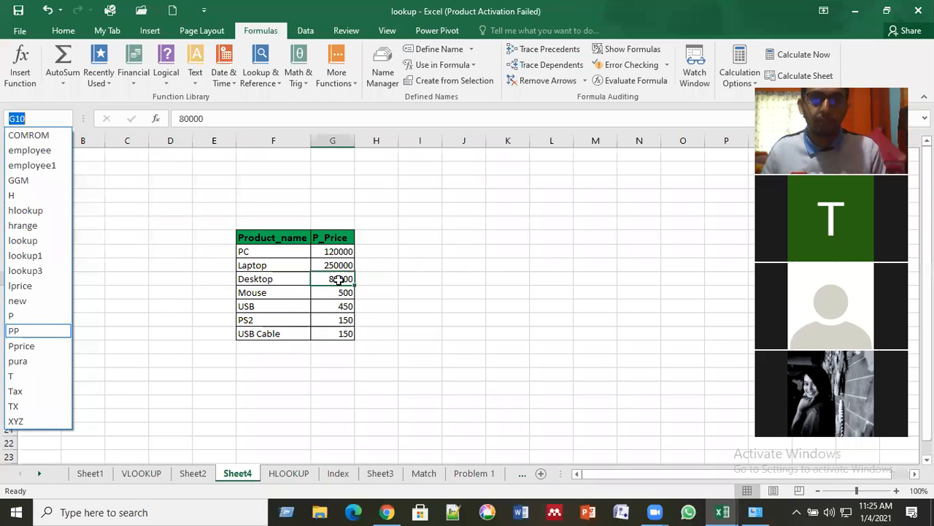
key("Return")
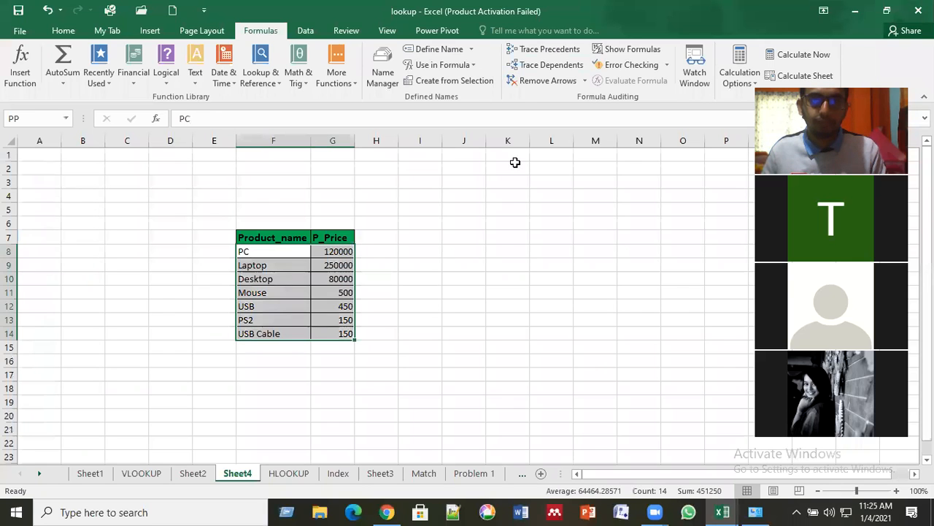
left_click(504, 231)
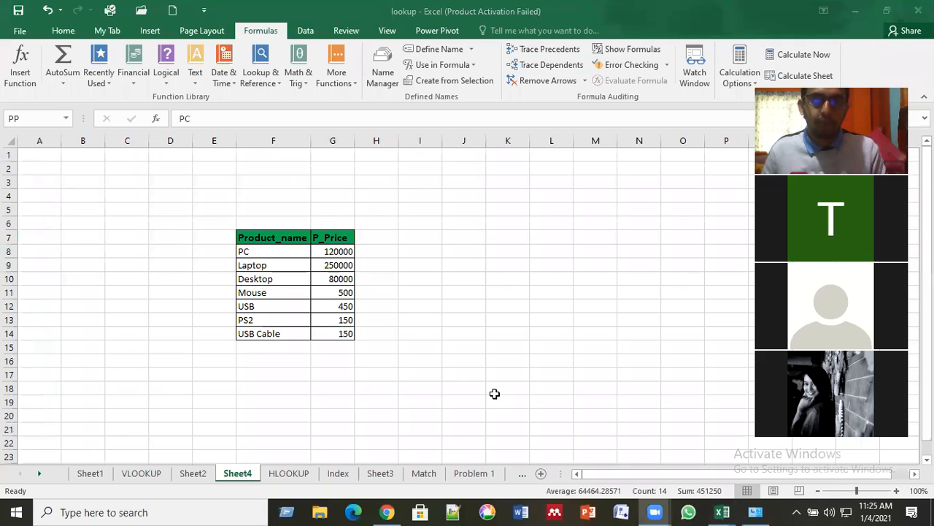
left_click(473, 371)
left_click(408, 303)
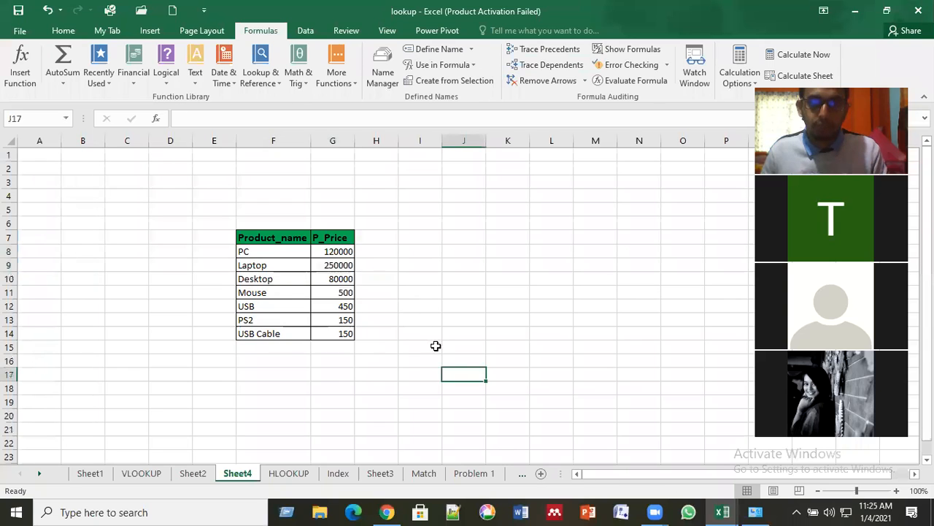
Enter the heading Product in cell I16 and the heading Price in cell J16, then select I17.
left_click(430, 372)
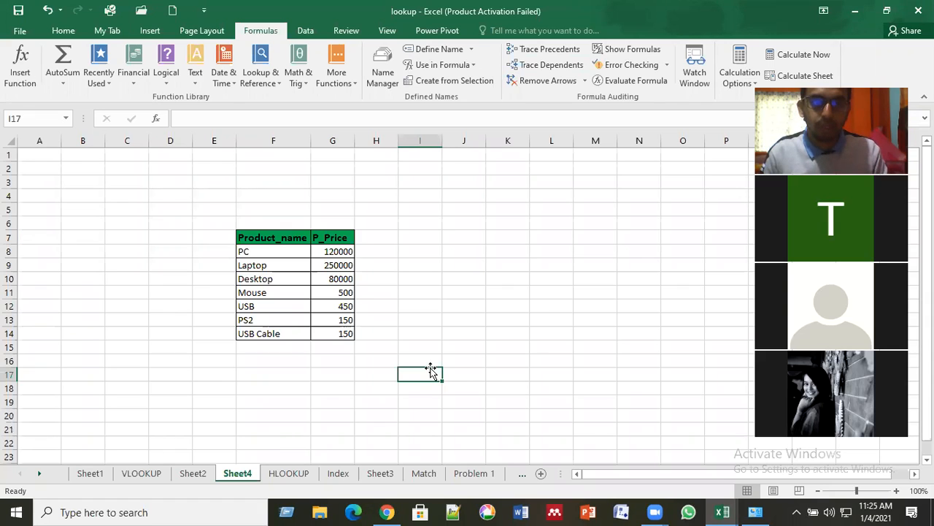
key("Up")
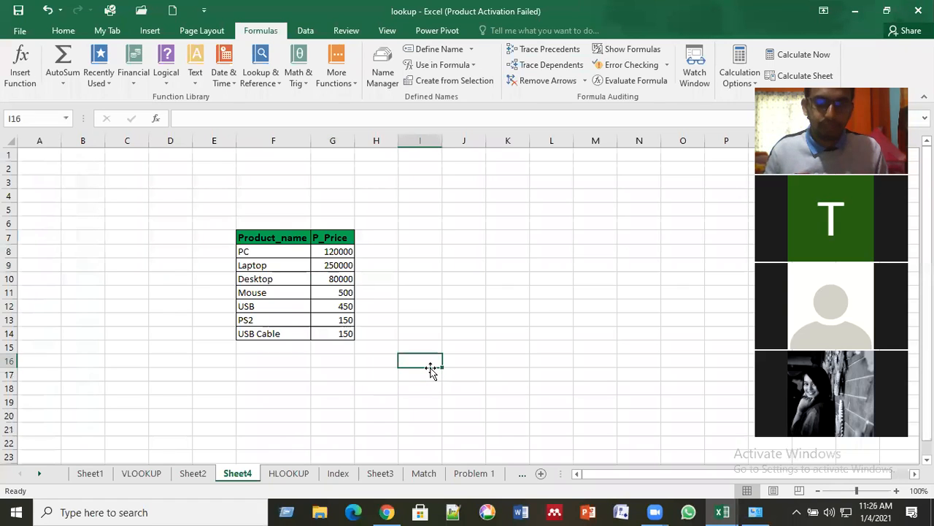
type("p")
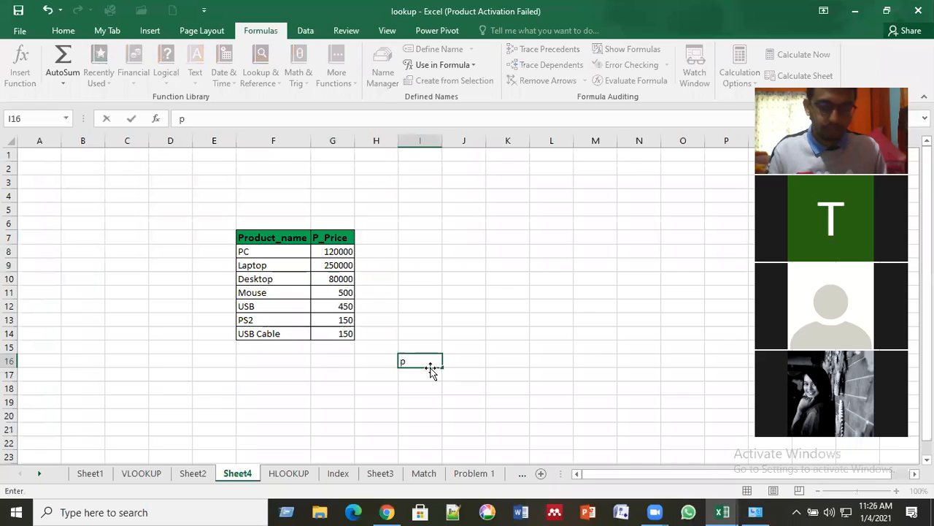
type("RODUCT")
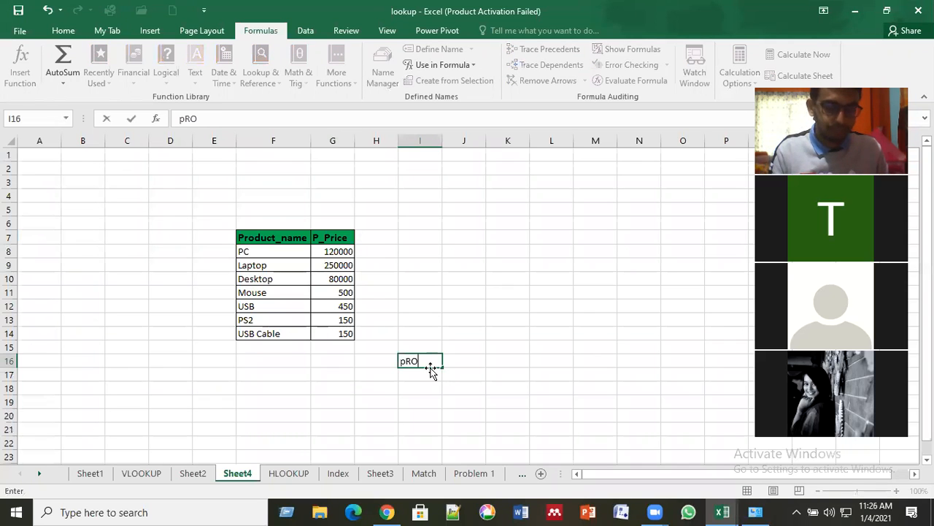
key("BackSpace")
key("BackSpace")
key("BackSpace")
key("BackSpace")
key("BackSpace")
key("BackSpace")
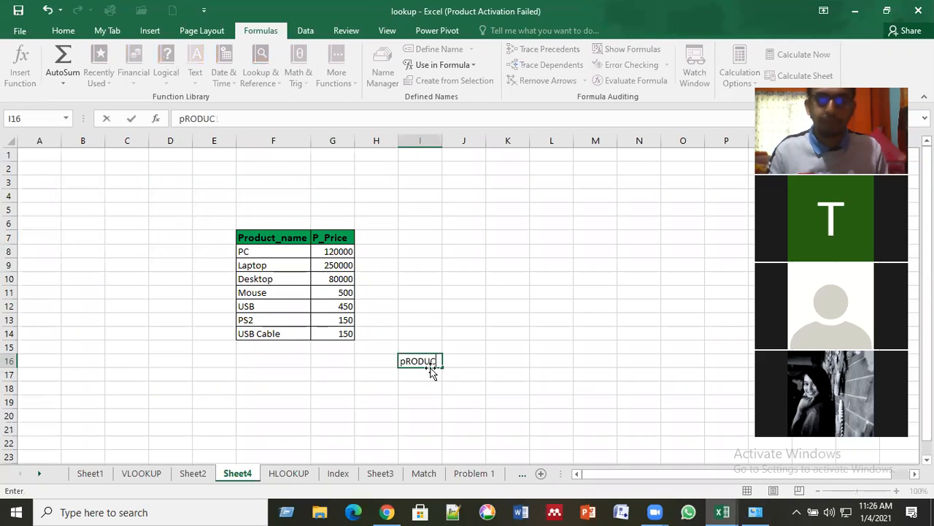
key("Escape")
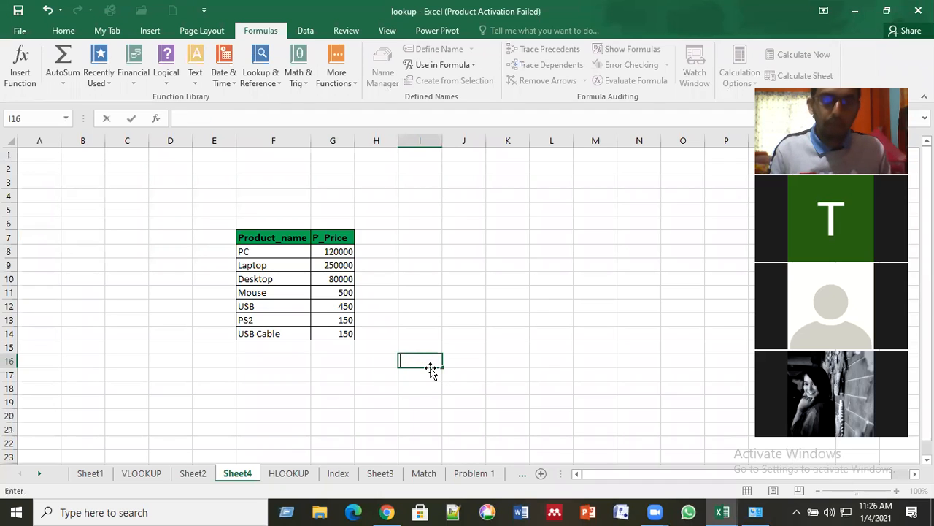
type("P")
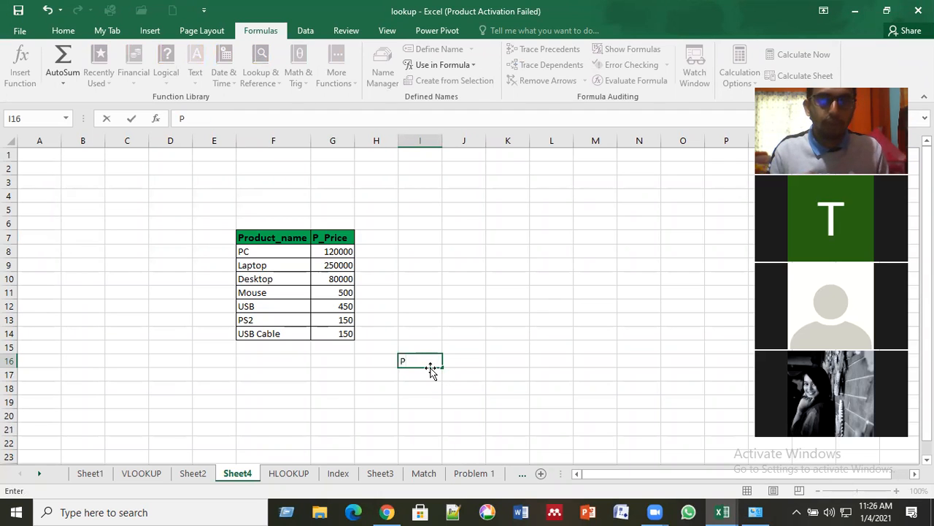
type("roduct")
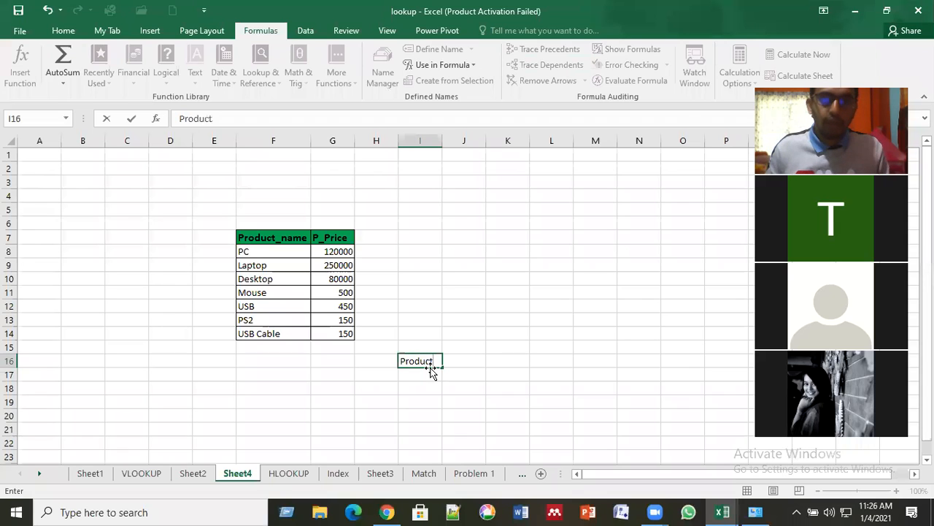
key("Tab")
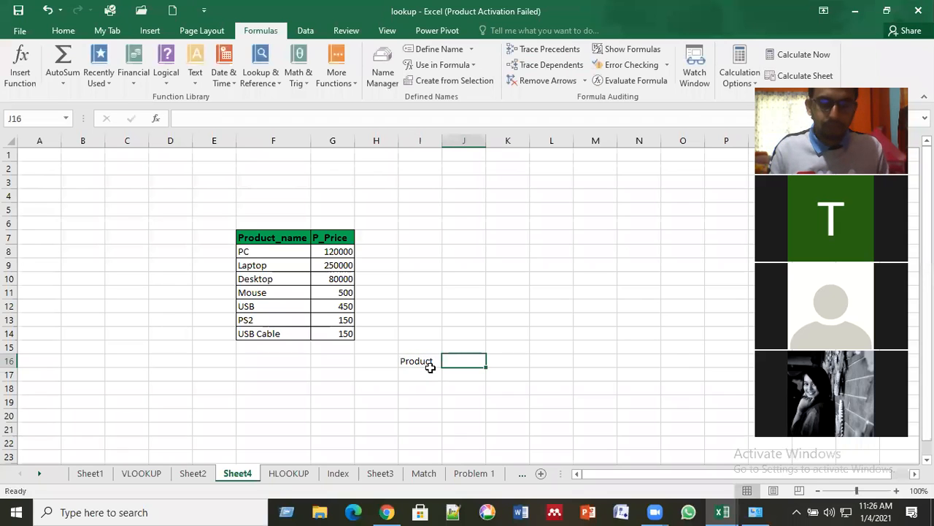
type("Price")
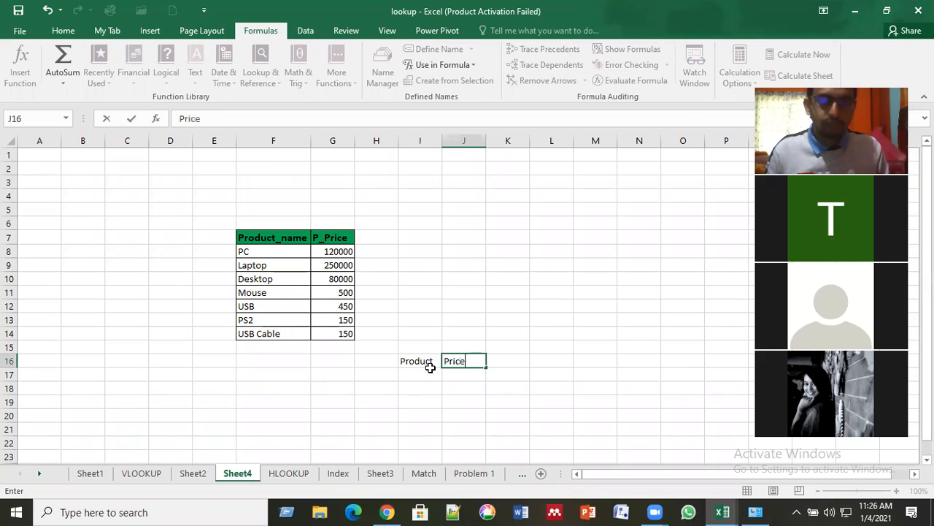
key("Return")
left_click(432, 373)
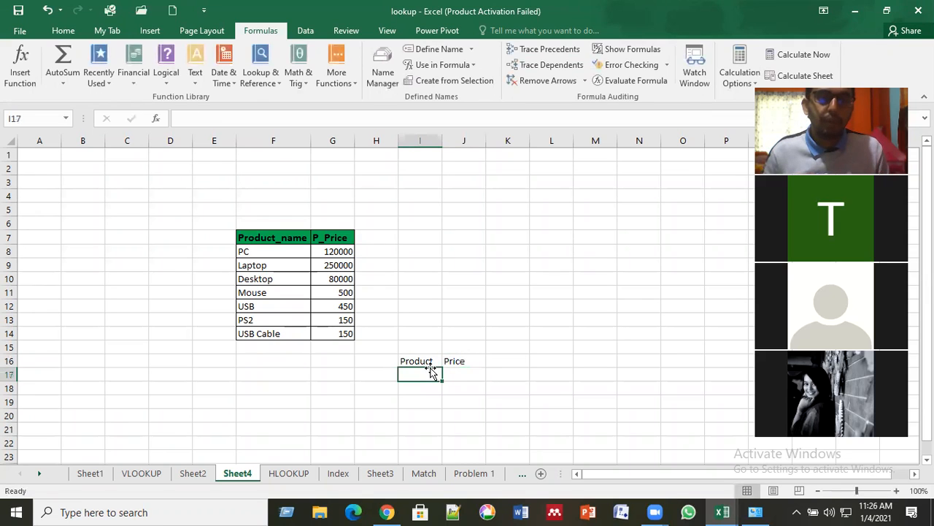
Enter USB in cell I17 and Laptop in cell I18 under the Product heading.
type("USB")
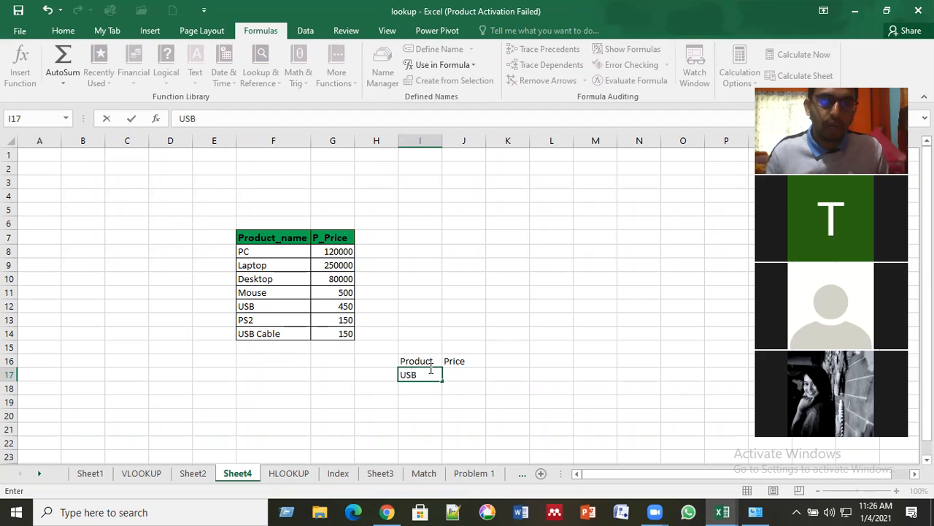
key("Return")
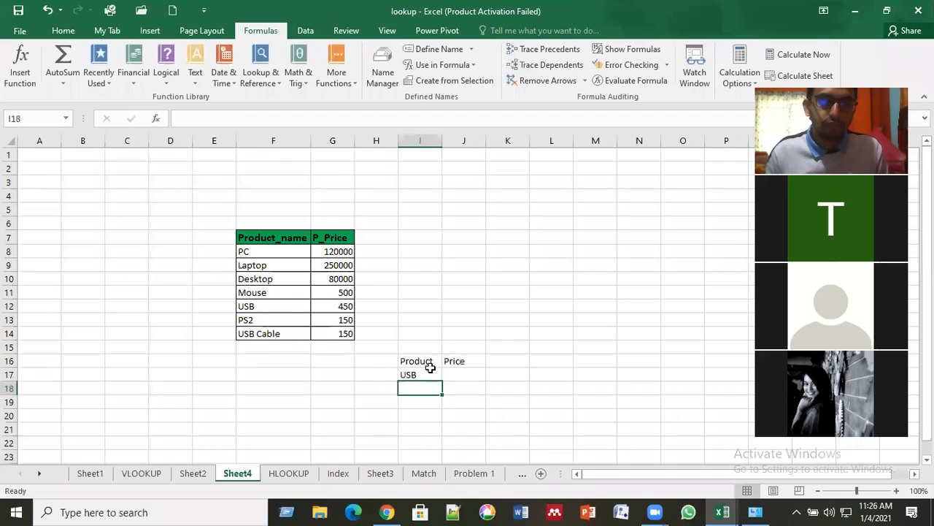
type("lAPTOP")
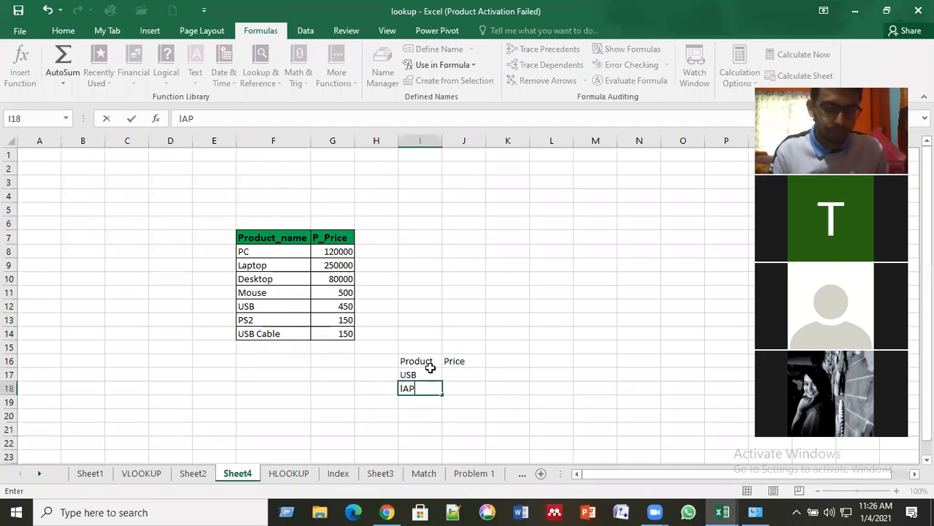
key("BackSpace")
key("BackSpace")
key("BackSpace")
key("BackSpace")
key("BackSpace")
key("BackSpace")
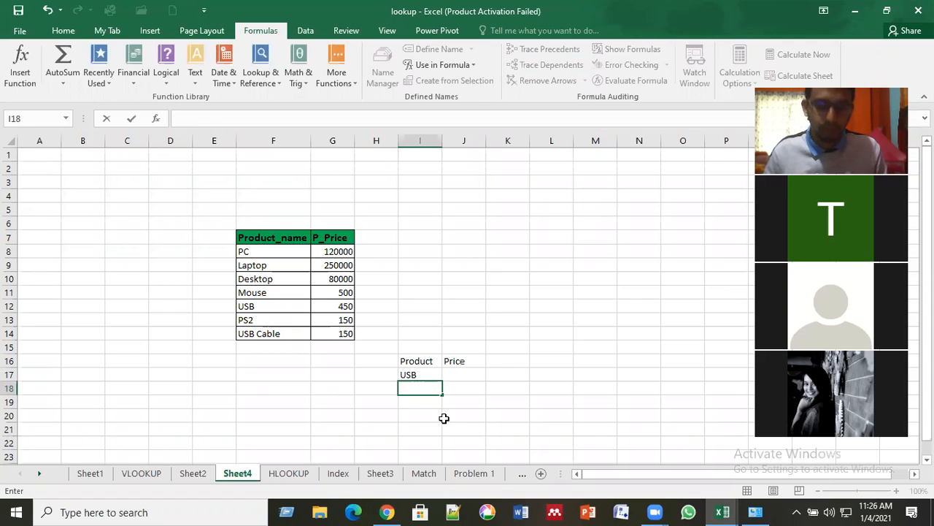
type("La")
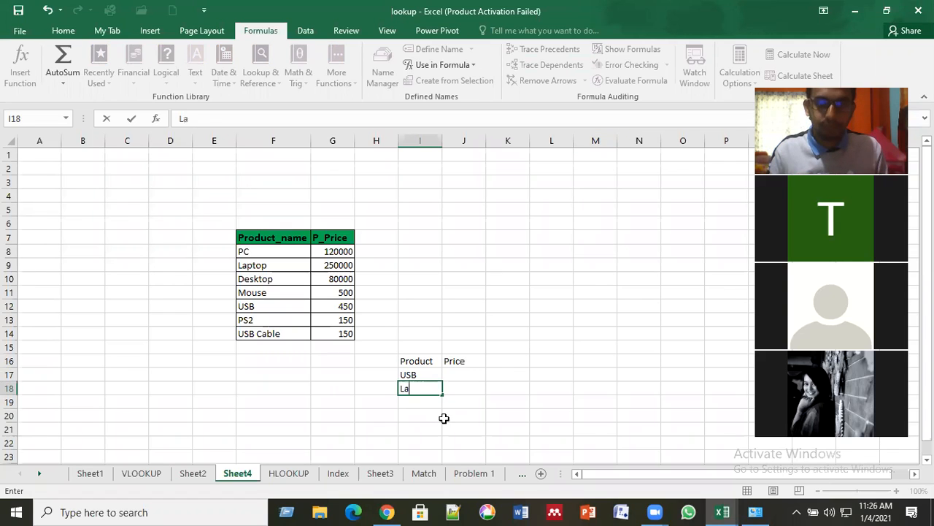
type("pto")
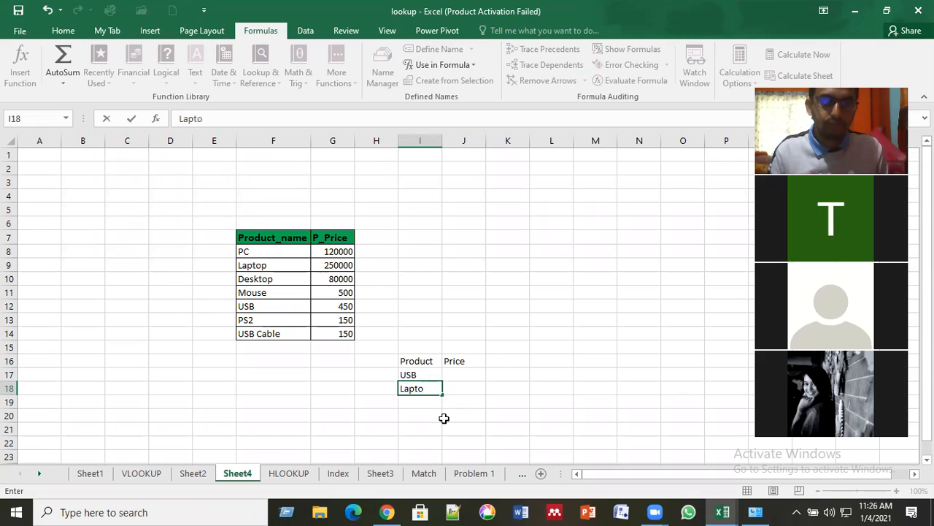
type("p")
key("Return")
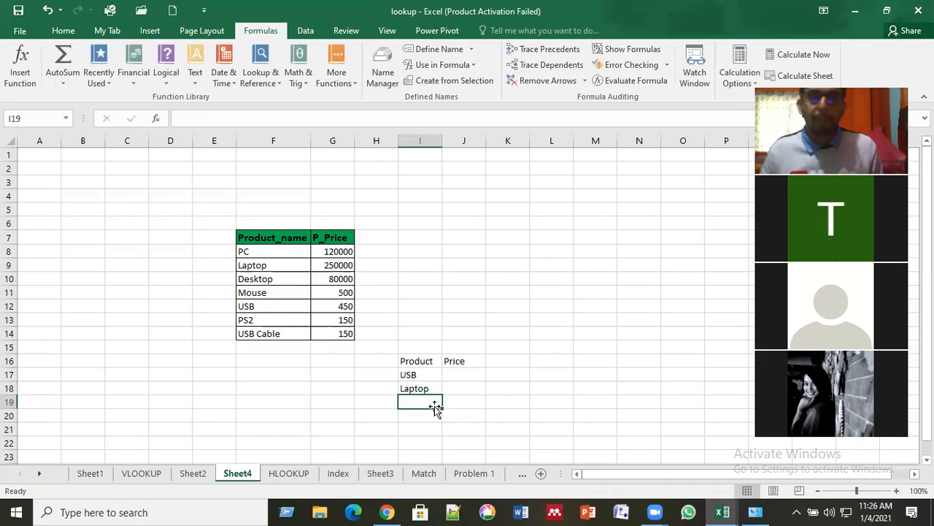
left_click(412, 374)
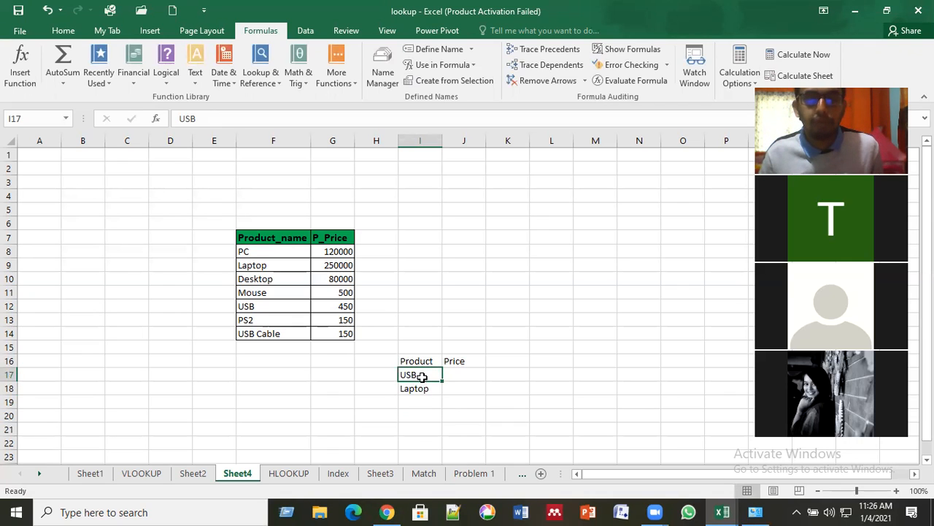
left_click_drag(422, 376, 418, 389)
left_click(402, 417)
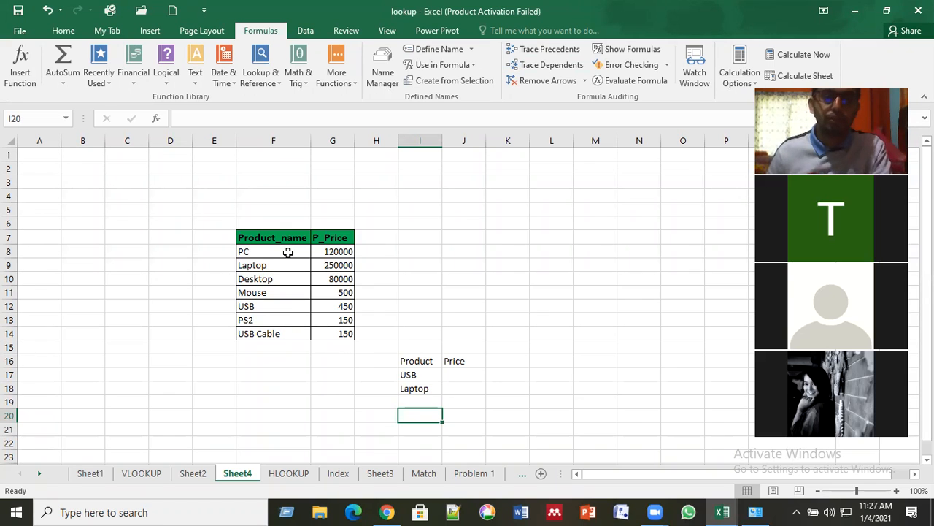
left_click(424, 377)
left_click(422, 387)
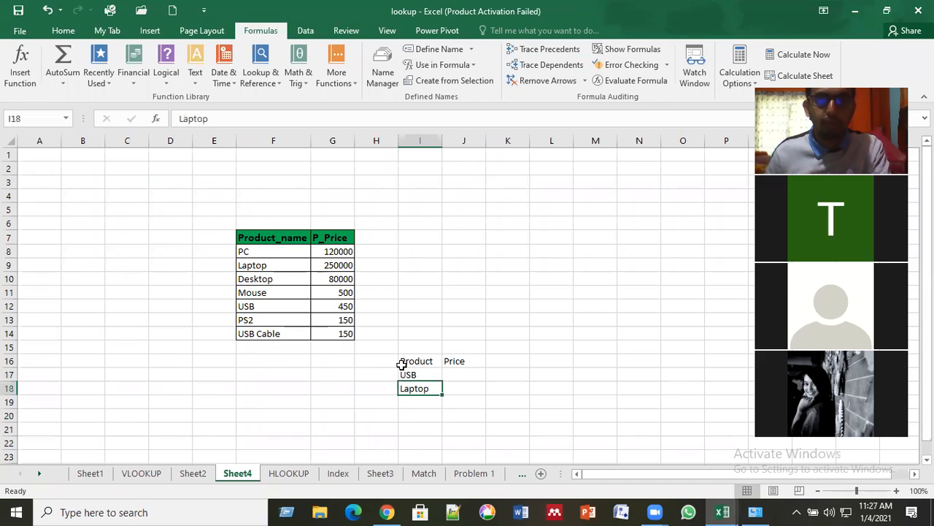
Add cell borders to the headings I16:J16 and the product entries I16:I18, leaving J17 selected.
left_click_drag(417, 362, 460, 364)
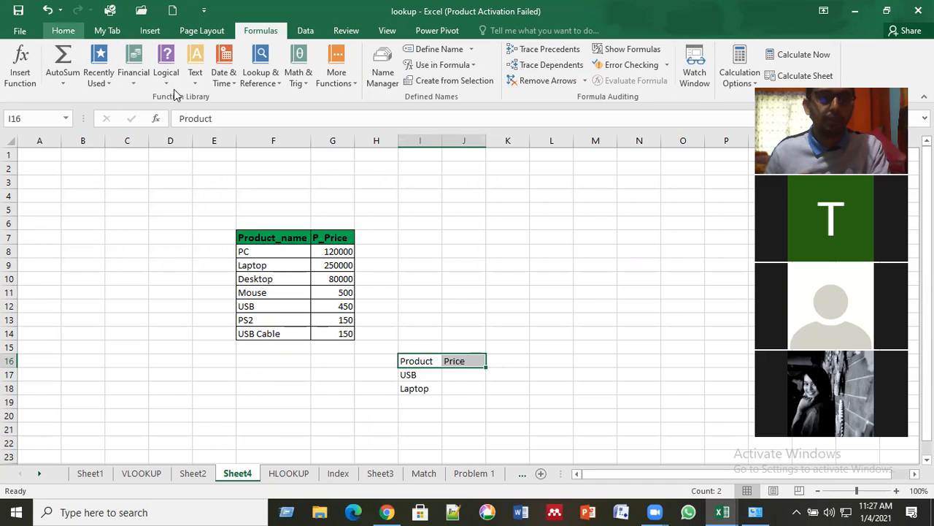
left_click(63, 30)
left_click(189, 76)
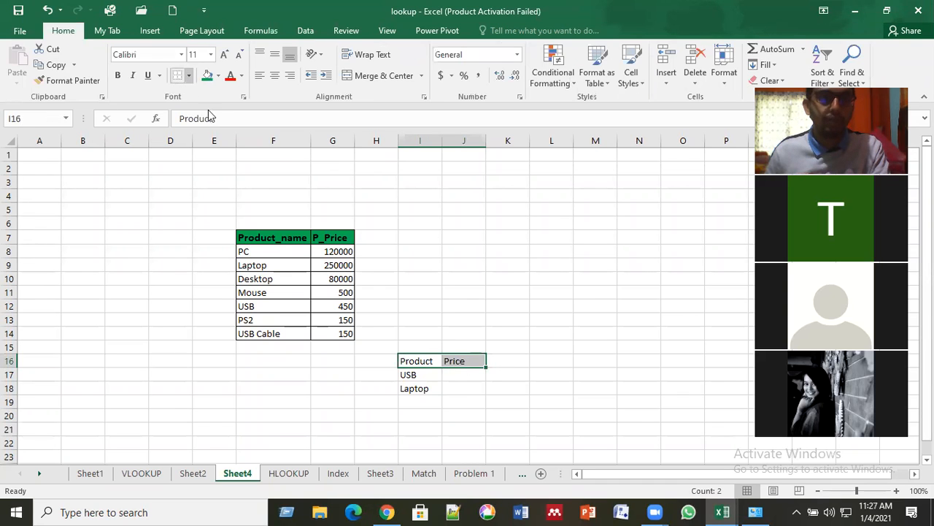
left_click(421, 372)
left_click_drag(422, 361, 422, 388)
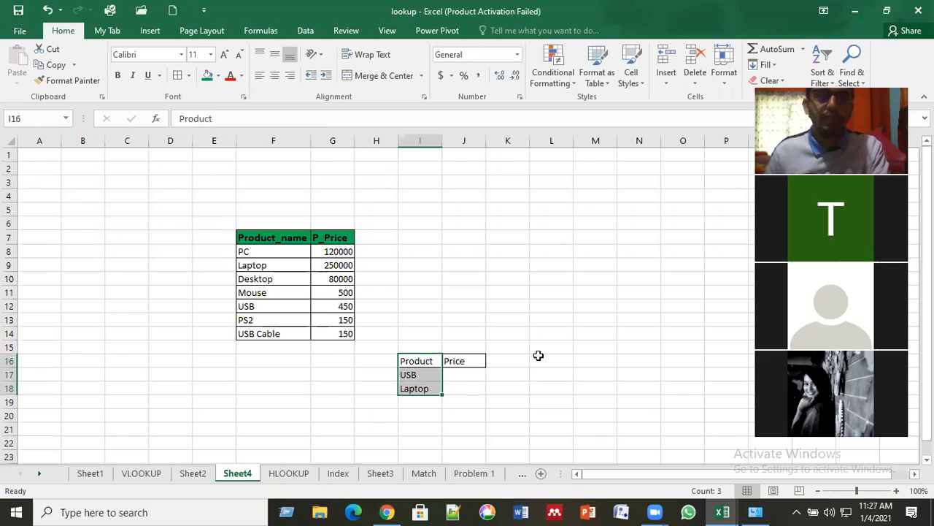
left_click(470, 376)
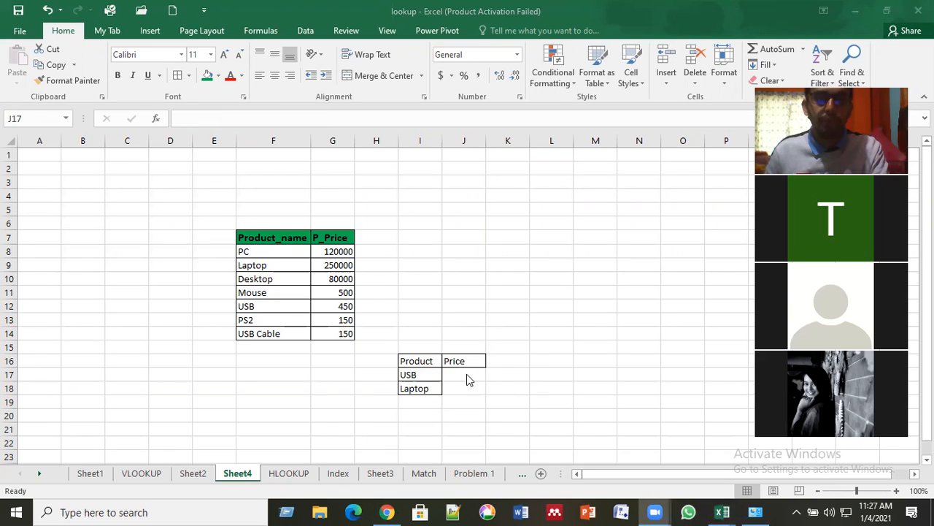
Review the product names F8:F14, the prices G8:G14 and the whole PP range, ending with J17 selected.
left_click(466, 374)
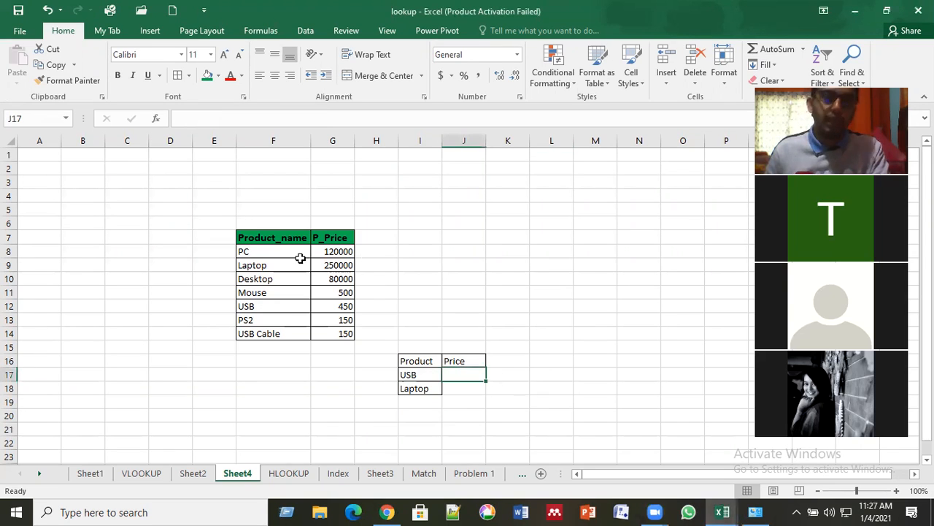
left_click_drag(289, 252, 287, 334)
left_click_drag(336, 251, 336, 333)
left_click(257, 252)
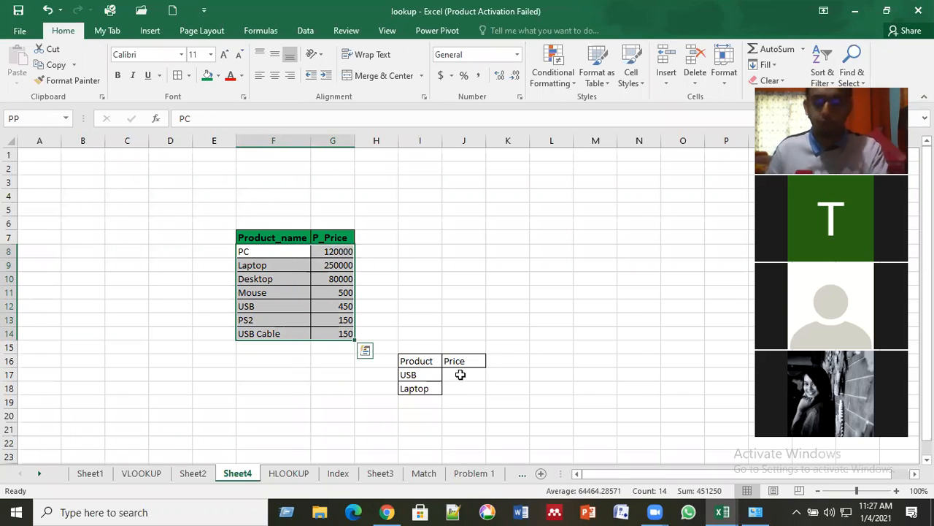
left_click(460, 374)
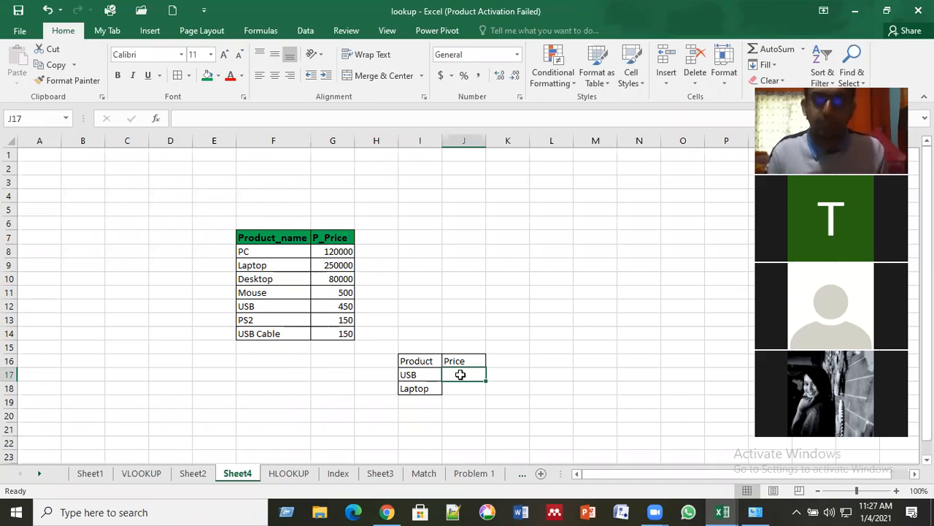
type("=")
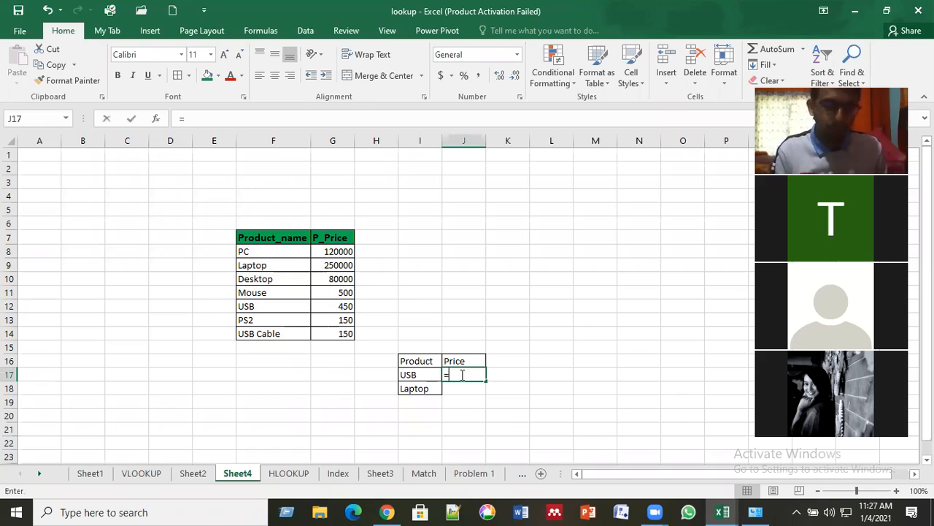
type("v")
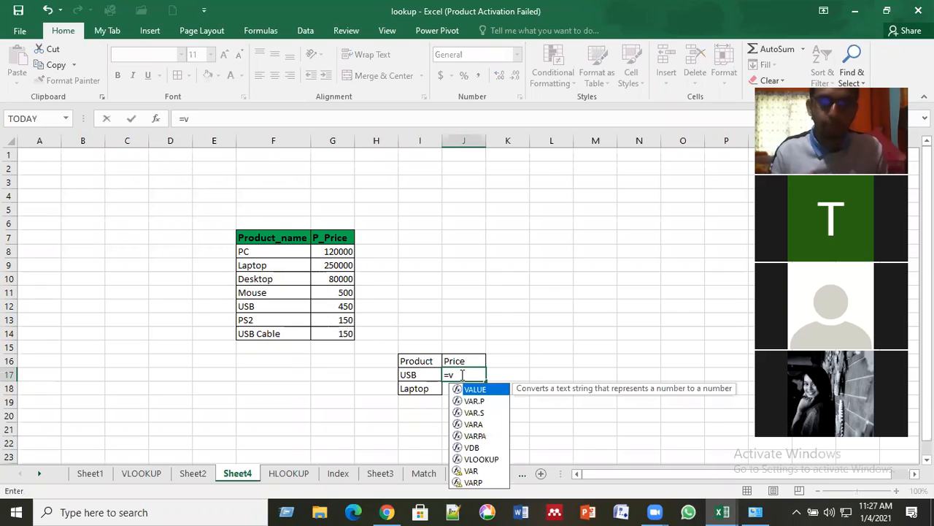
type("l")
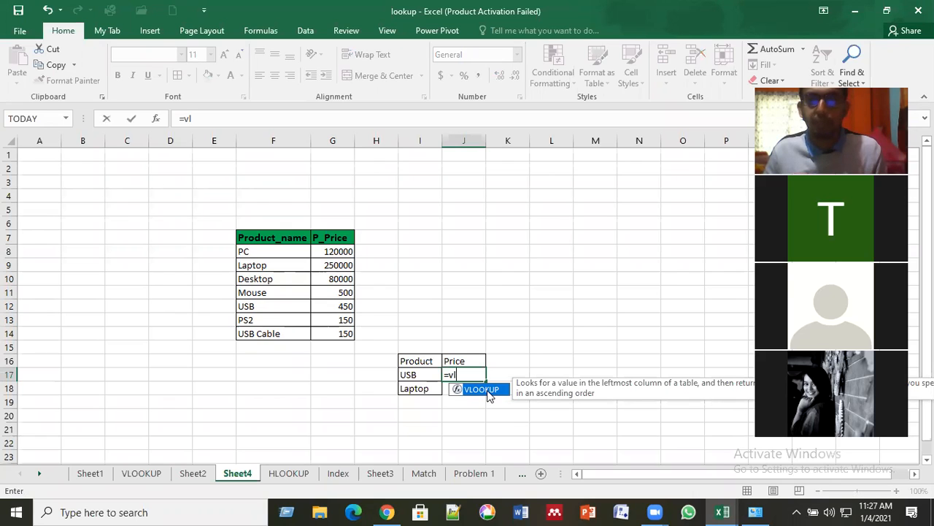
key("Tab")
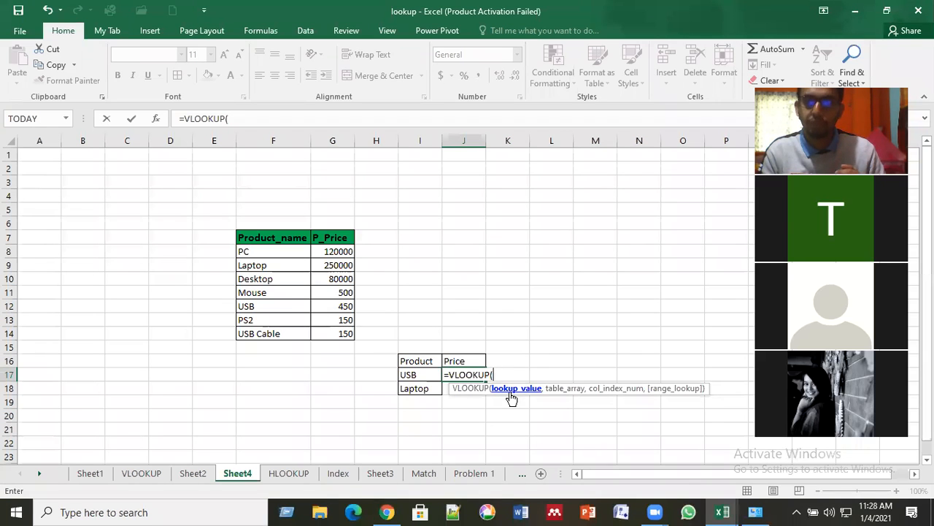
left_click(420, 376)
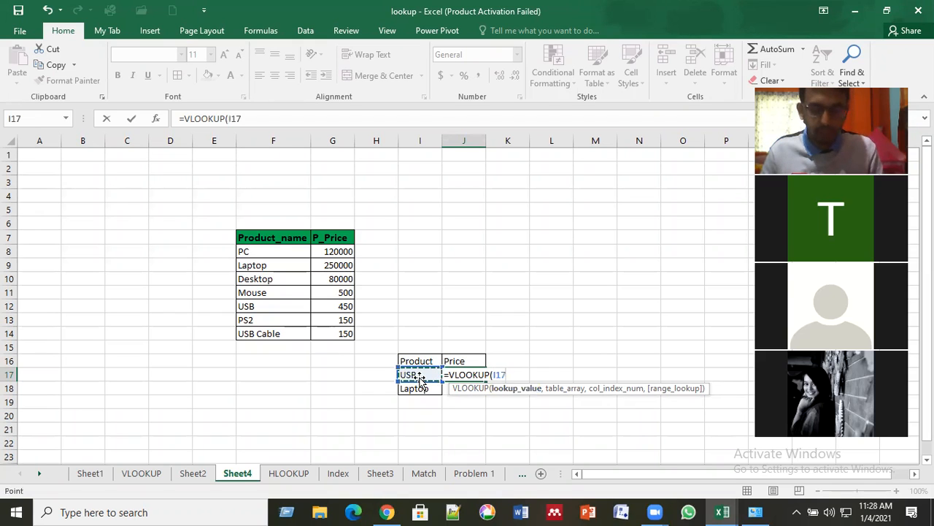
type(",")
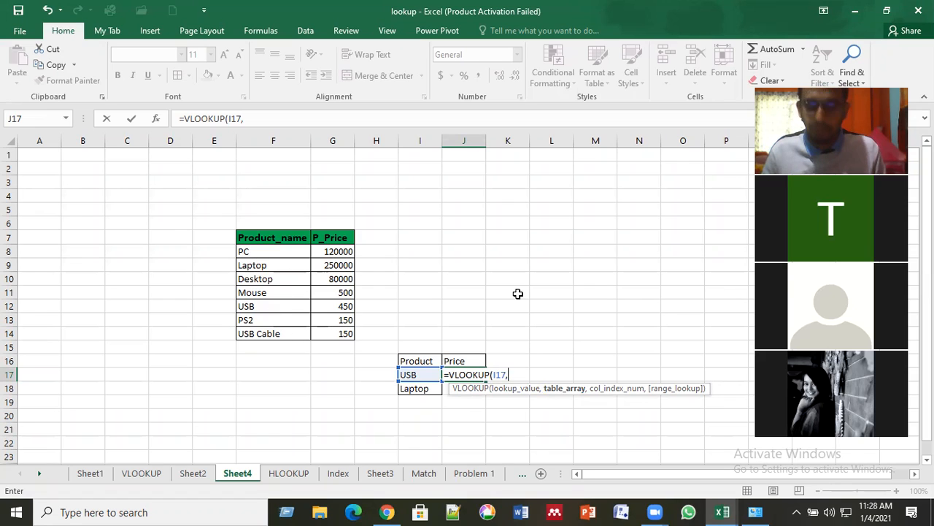
type("pp")
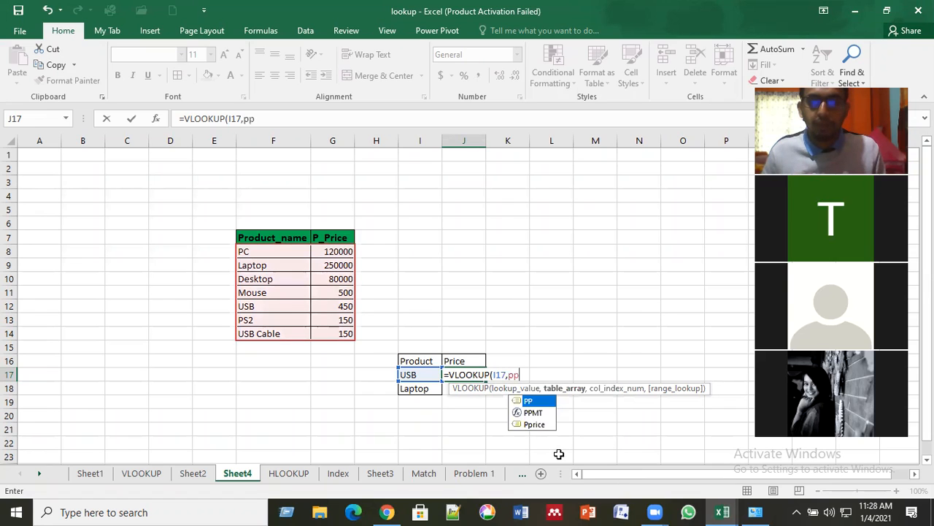
double_click(540, 401)
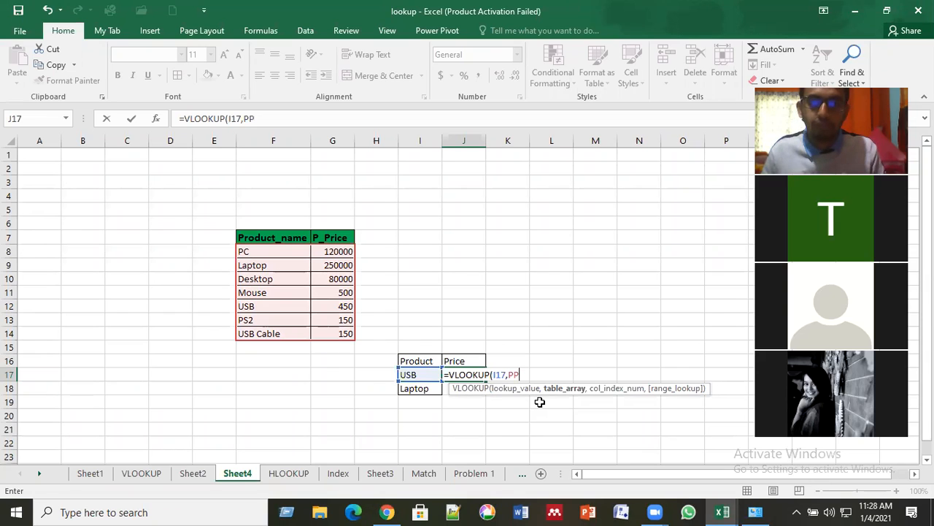
type(",")
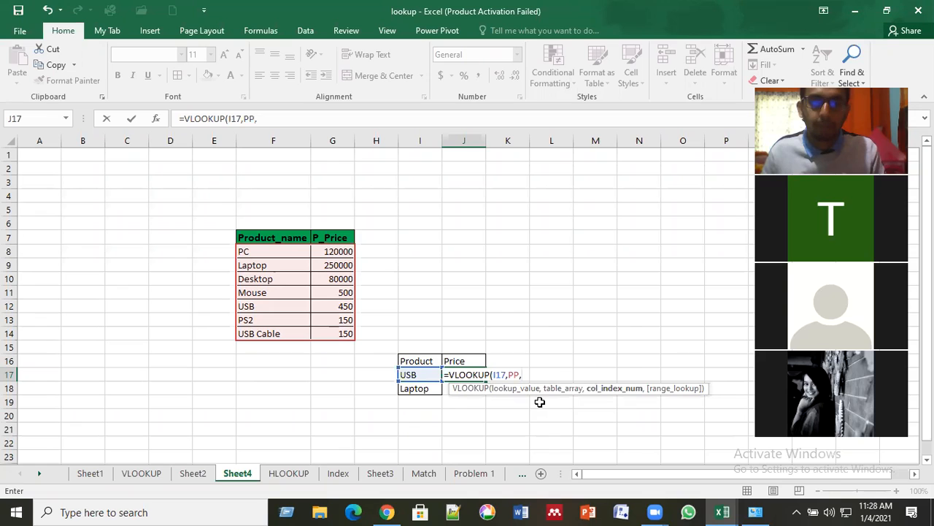
key("BackSpace")
key("BackSpace")
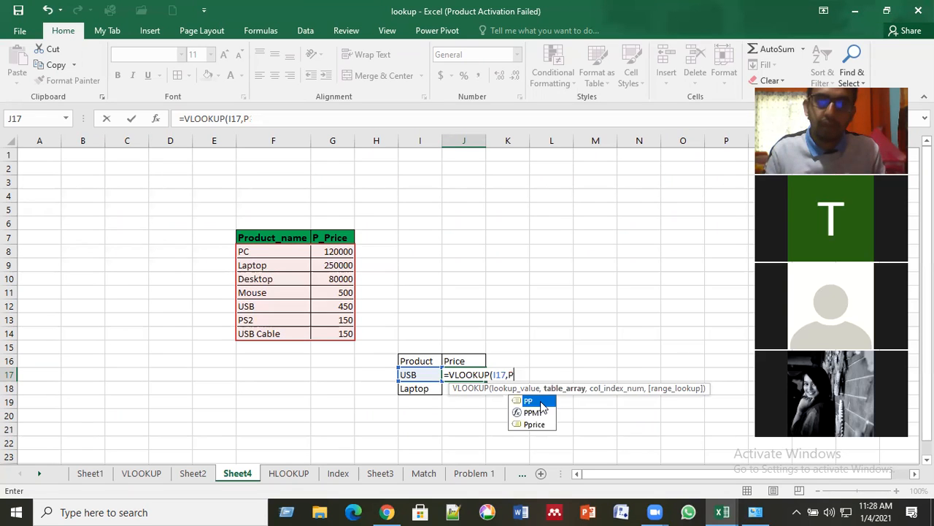
key("BackSpace")
key("BackSpace")
key("BackSpace")
key("BackSpace")
key("BackSpace")
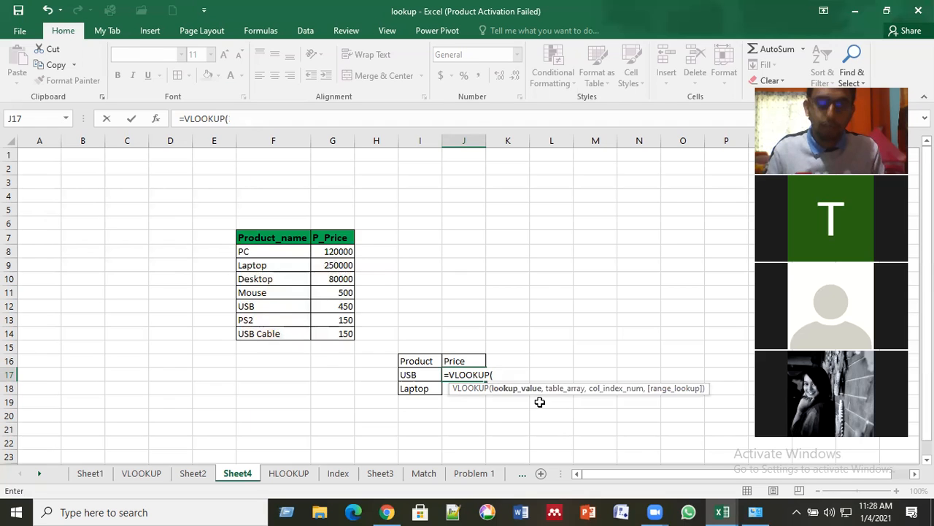
key("BackSpace")
key("BackSpace")
key("BackSpace")
key("BackSpace")
key("BackSpace")
key("BackSpace")
key("BackSpace")
key("BackSpace")
key("BackSpace")
Begin a VLOOKUP formula in J17 with cell I17 as the lookup value.
type("=")
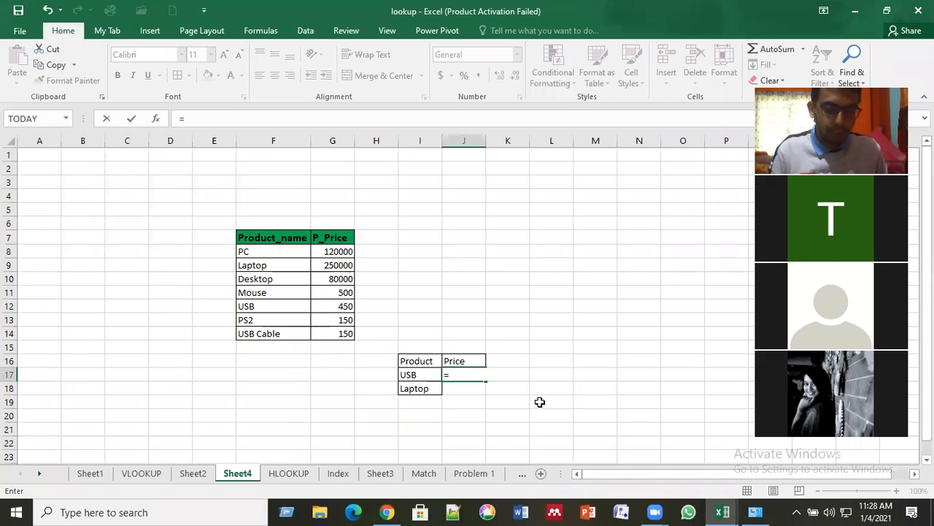
type("vl")
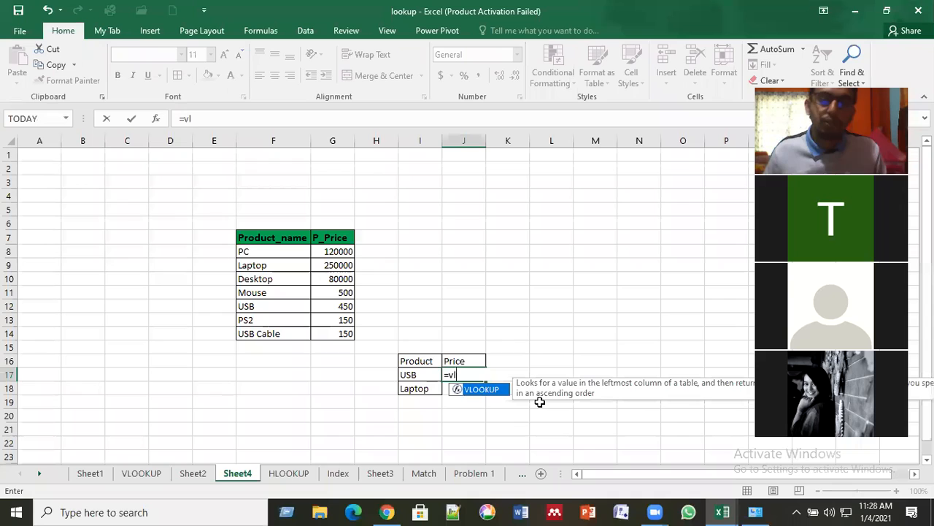
double_click(485, 390)
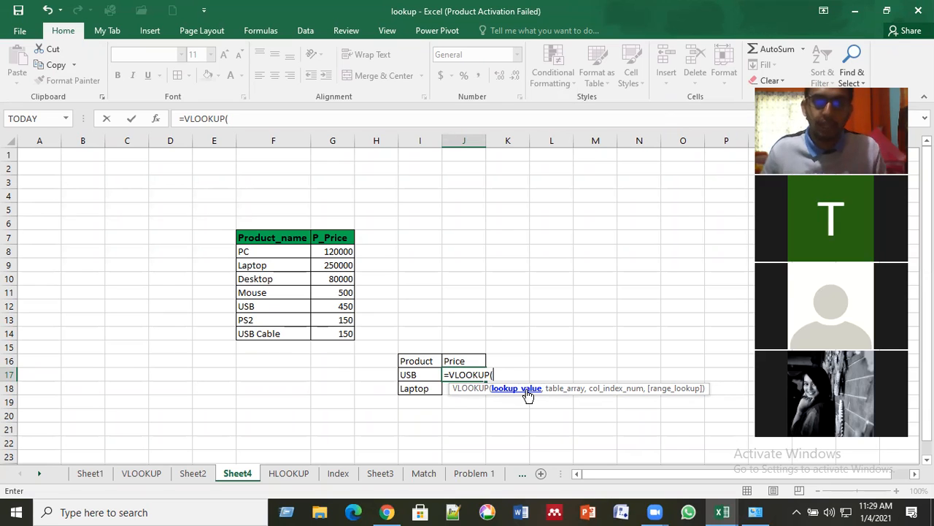
left_click(424, 378)
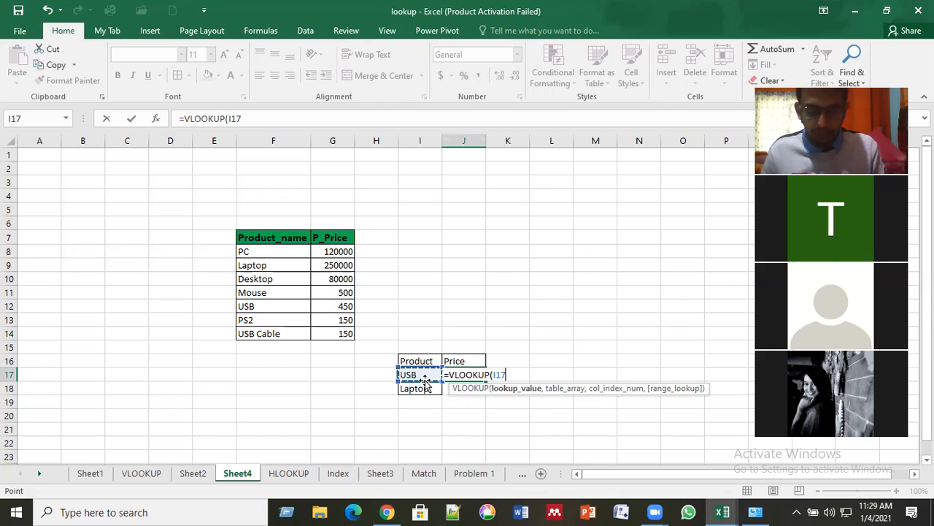
type(",")
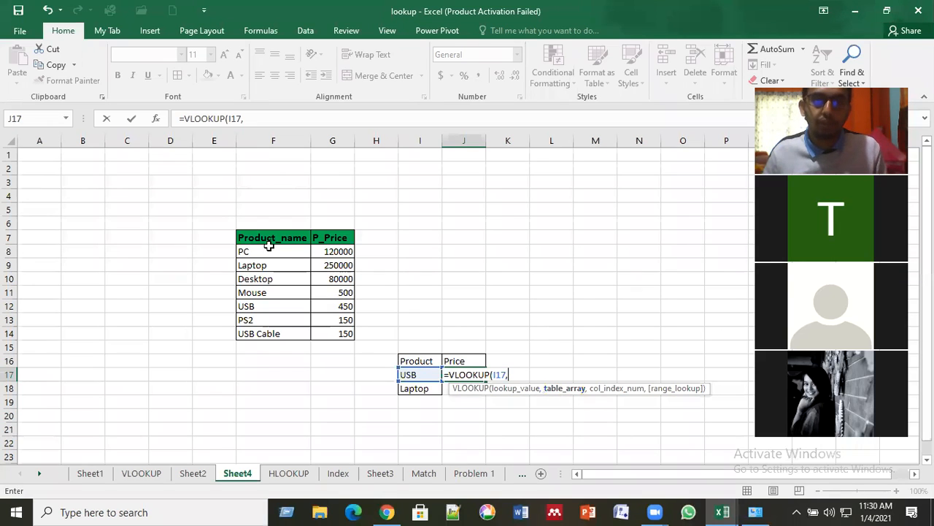
Try to enter the J17 formula with the product table range PP as its table array and no further arguments.
left_click_drag(254, 252, 328, 334)
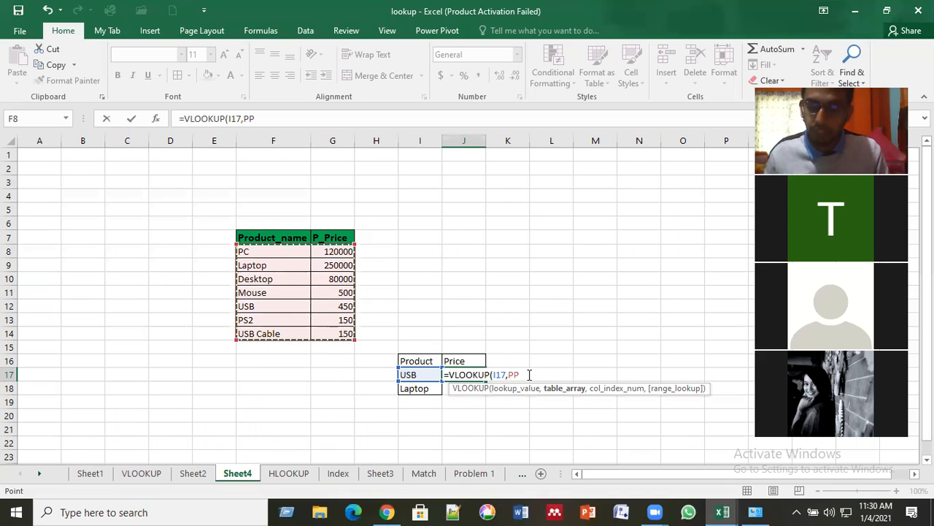
key("BackSpace")
key("BackSpace")
type("pp")
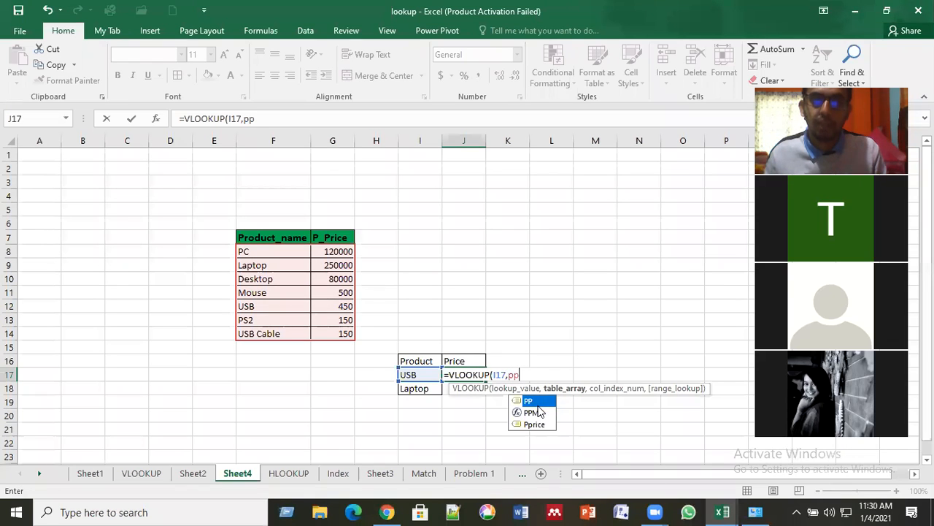
double_click(541, 405)
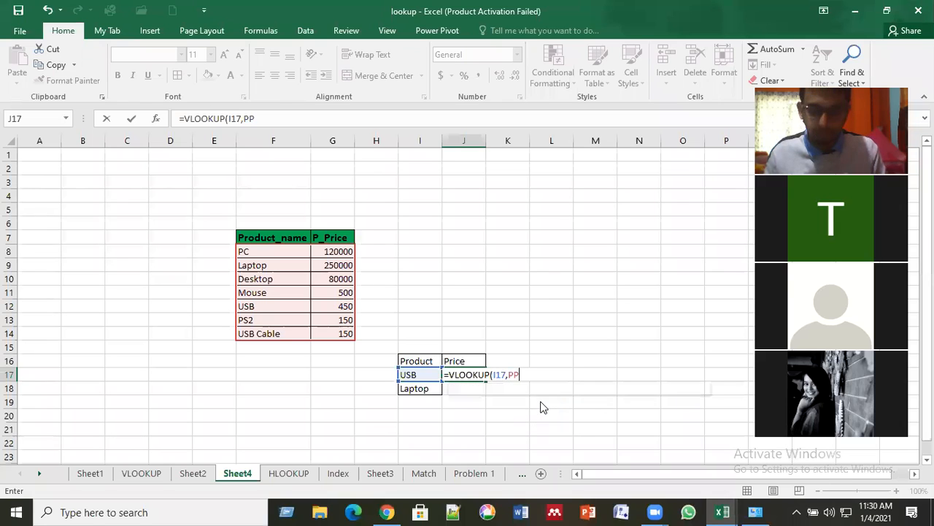
key("Return")
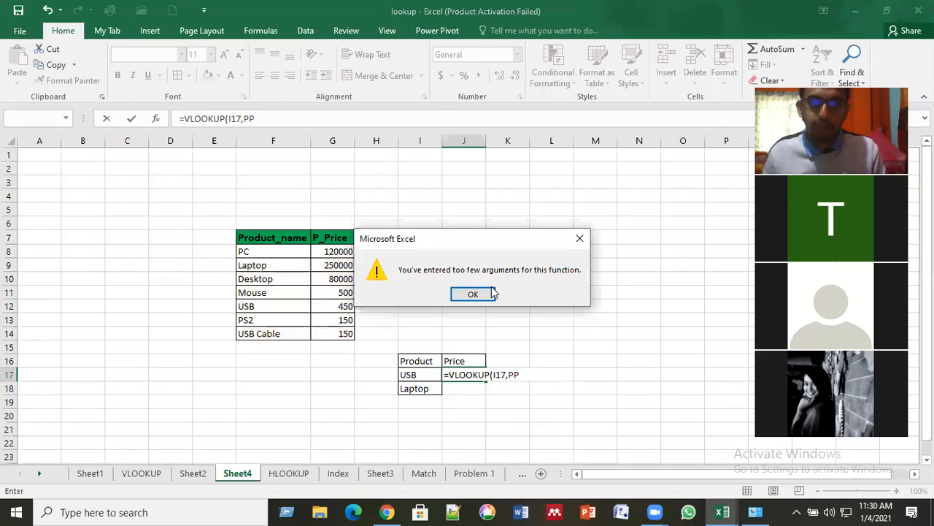
key("Return")
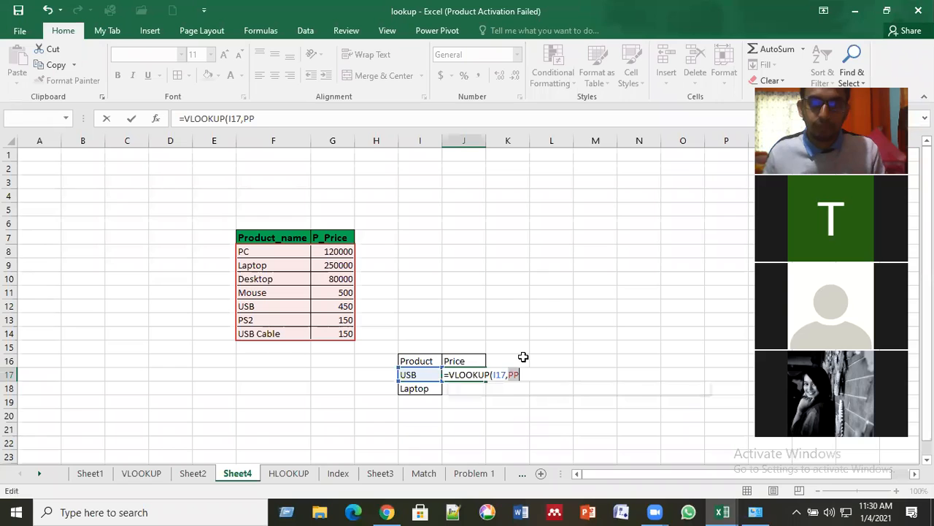
Set the named range PP as the table array of the VLOOKUP in J17 and continue to the column index argument.
key("BackSpace")
key("BackSpace")
type(",")
key("BackSpace")
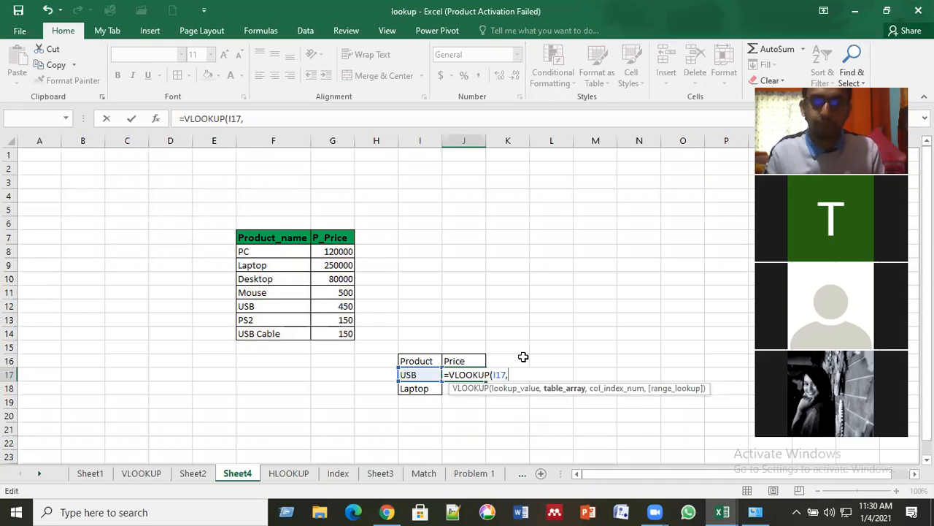
type("pp")
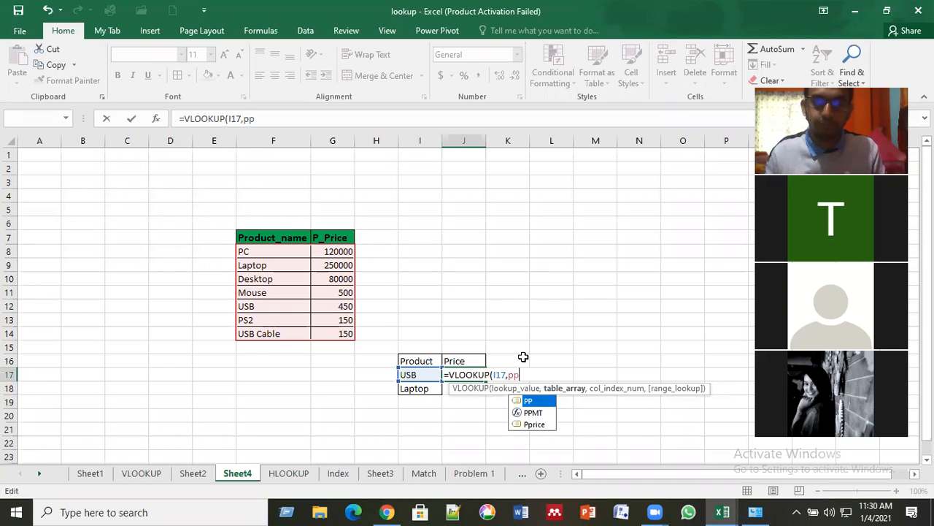
double_click(532, 402)
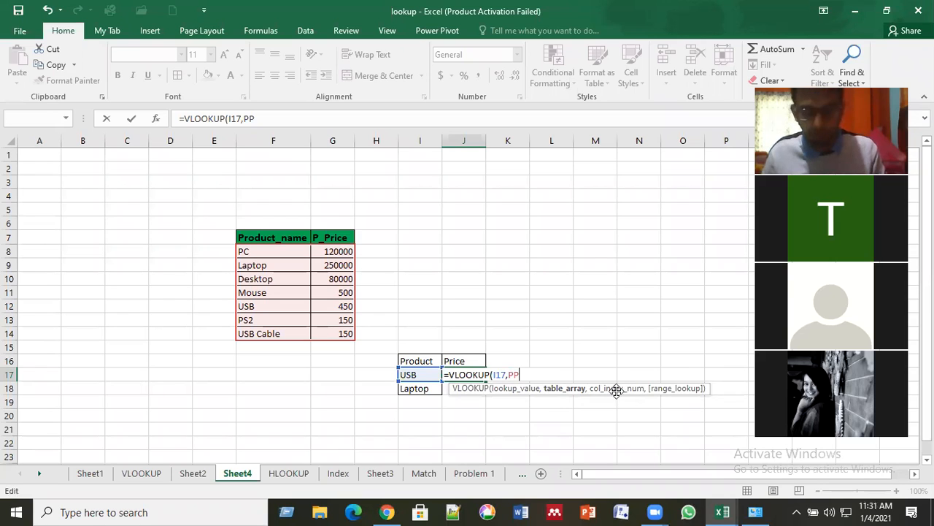
type(",")
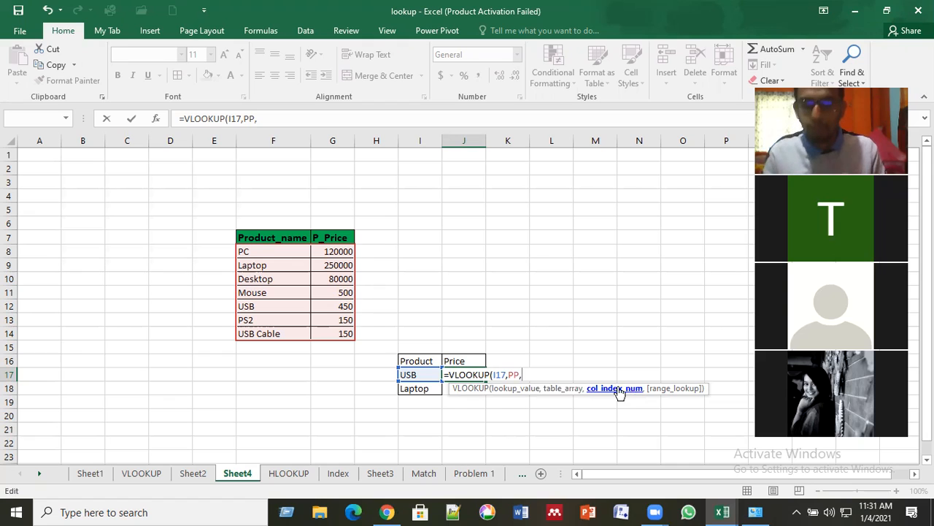
key("BackSpace")
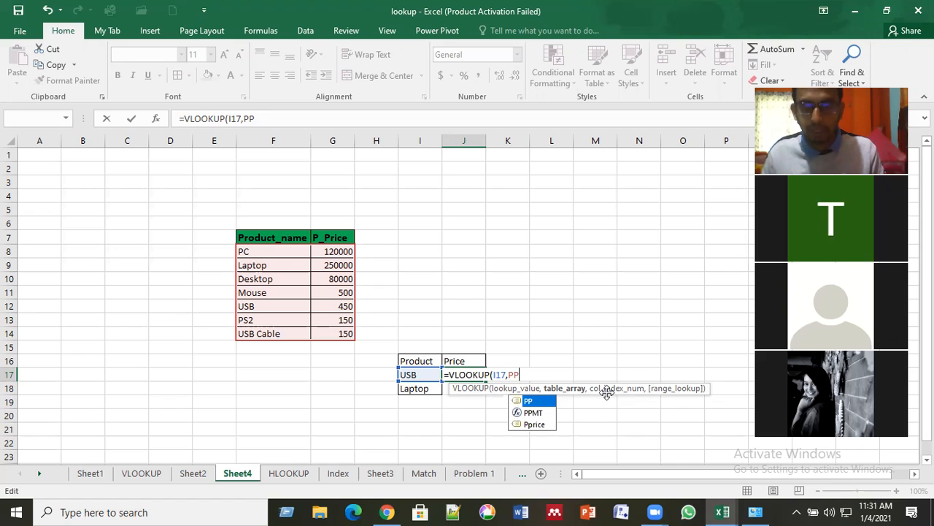
type(",")
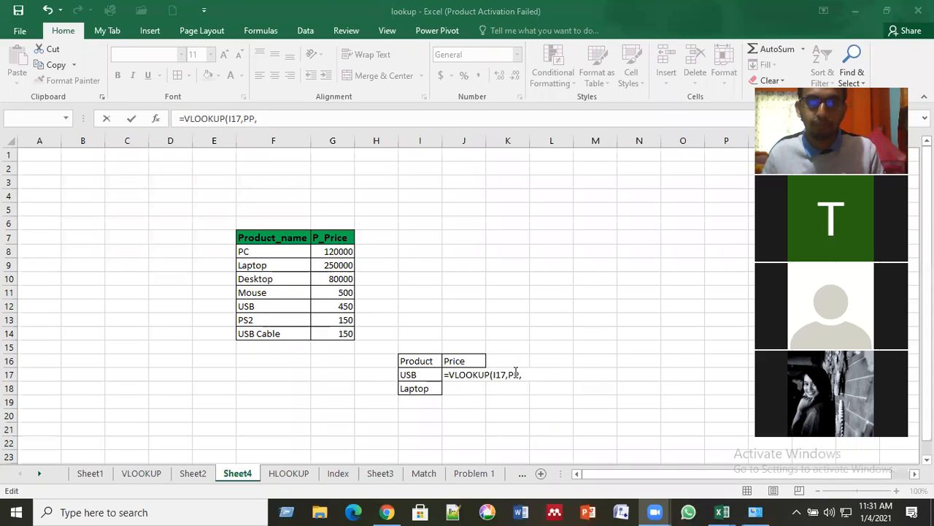
left_click(540, 377)
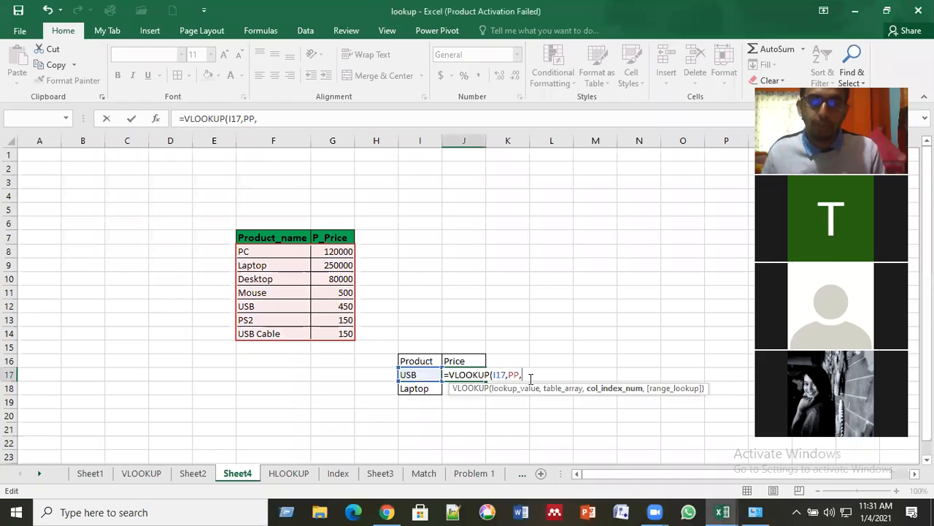
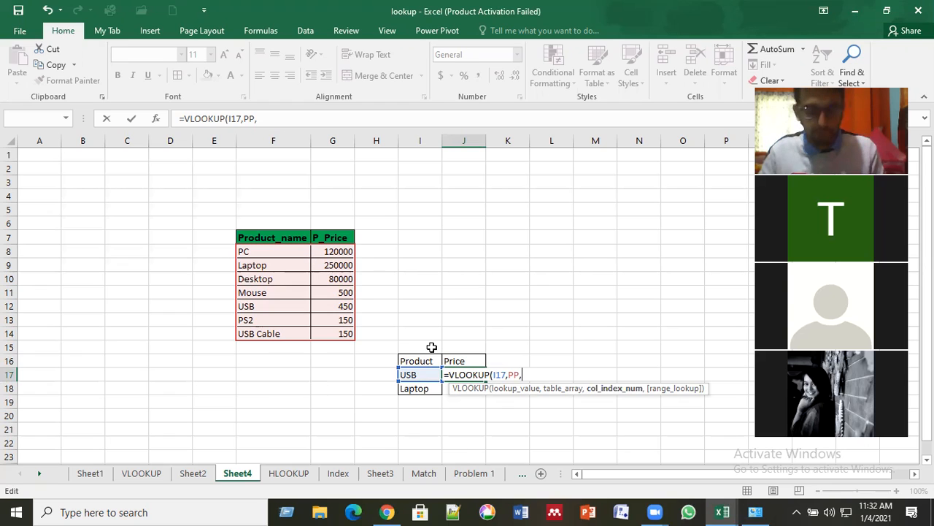
type("2")
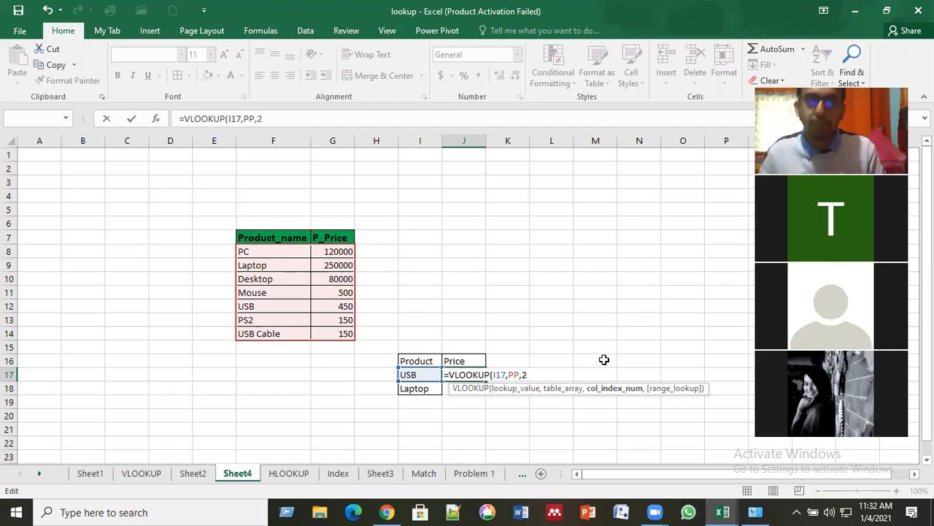
type(",")
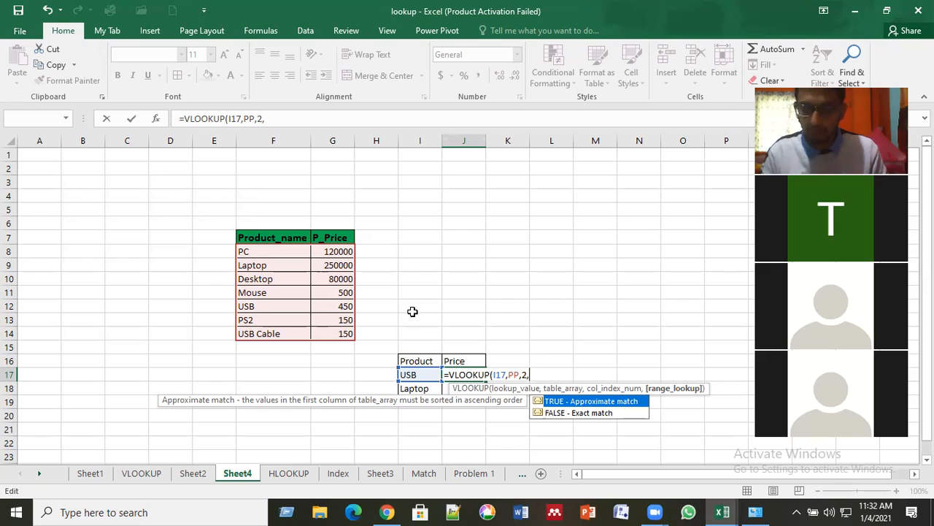
key("BackSpace")
key("BackSpace")
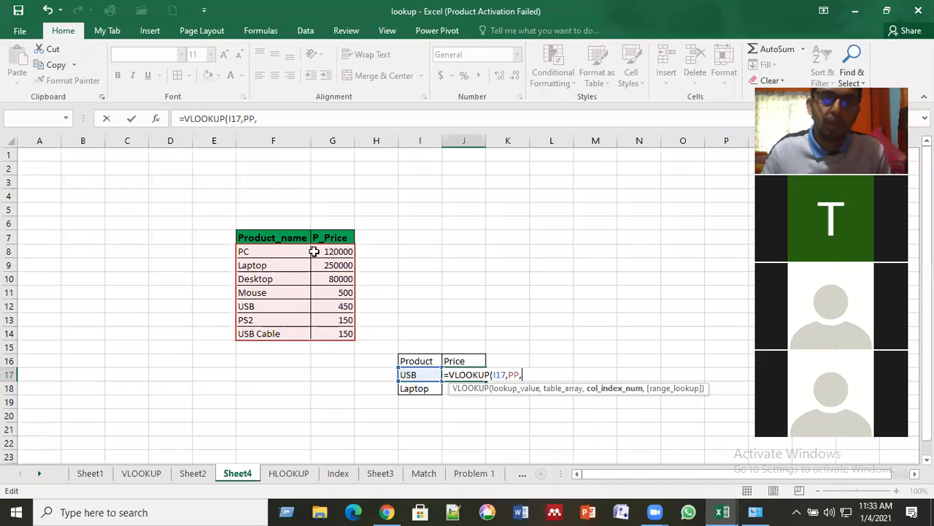
Complete the J17 formula with column index 2 and FALSE for an exact match, and enter it.
type("2")
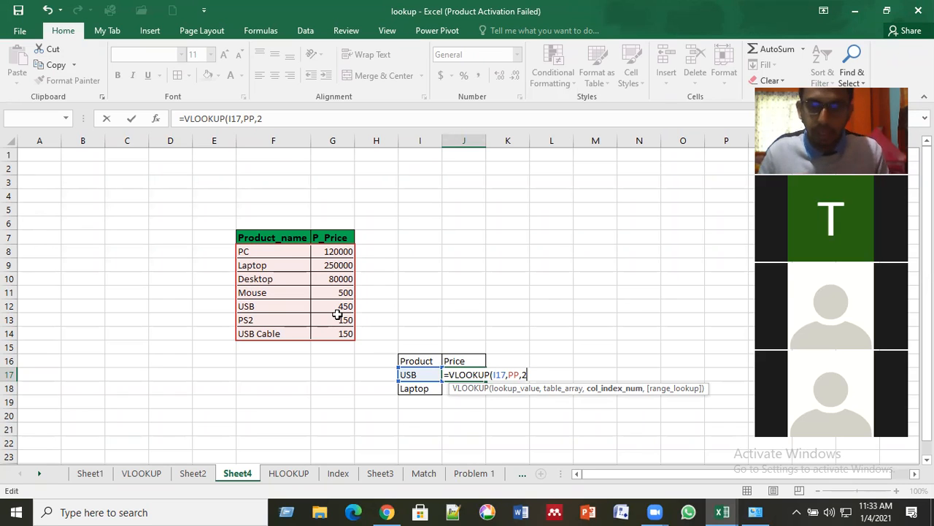
type(",")
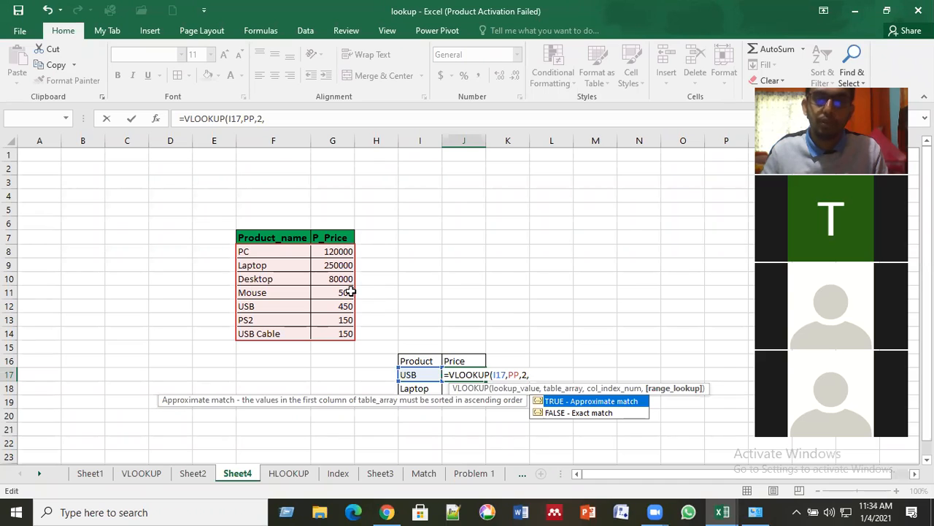
left_click(580, 414)
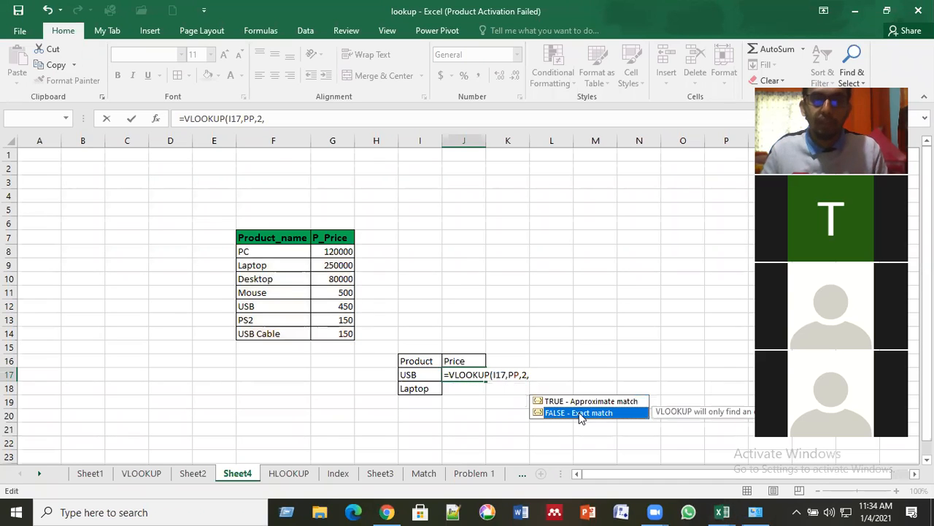
double_click(580, 414)
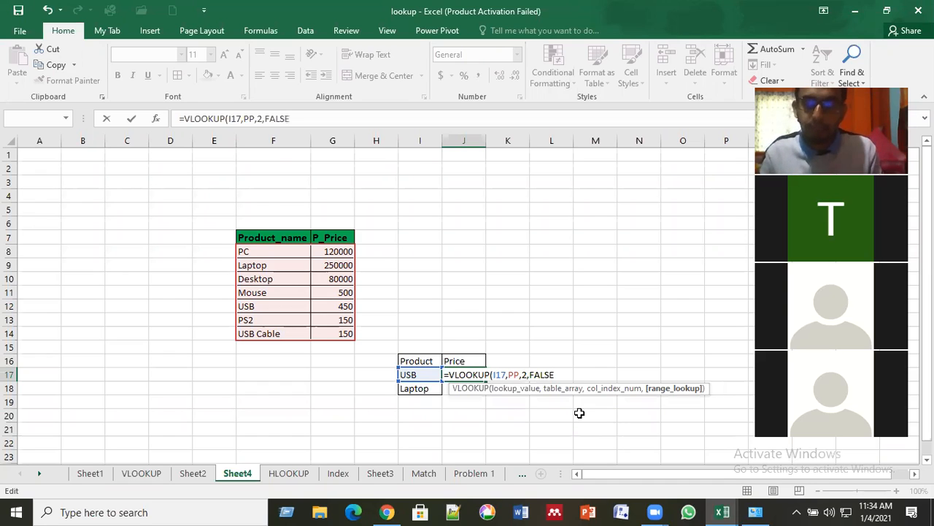
key("Return")
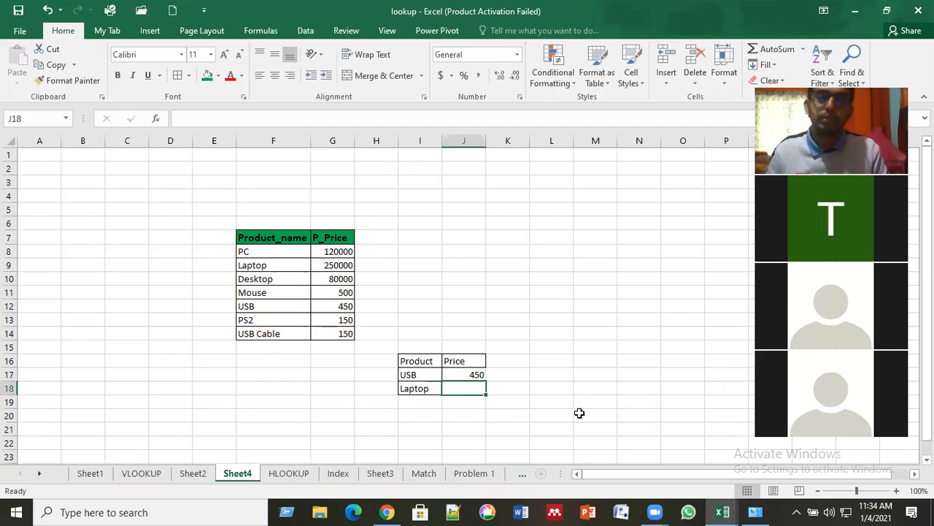
Examine the arguments of the VLOOKUP formula in J17, especially the range_lookup argument.
key("Up")
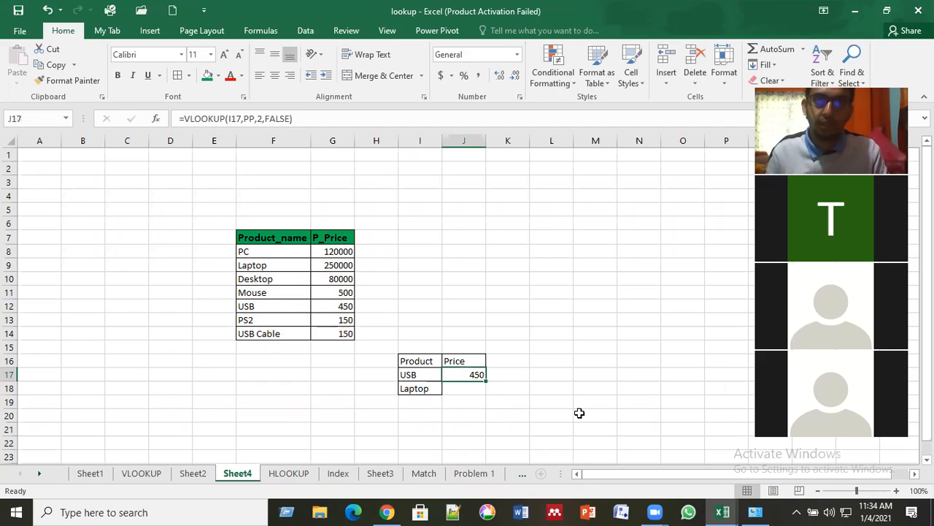
left_click(513, 6)
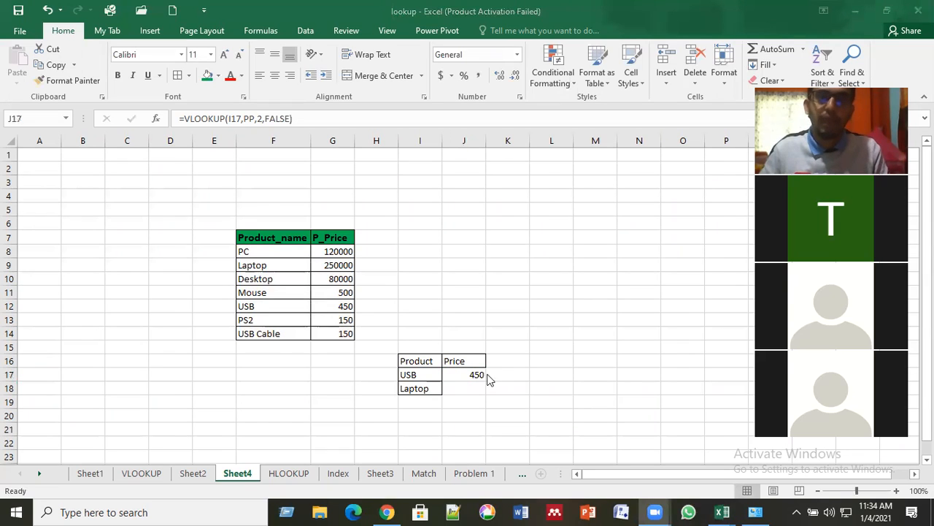
left_click(474, 375)
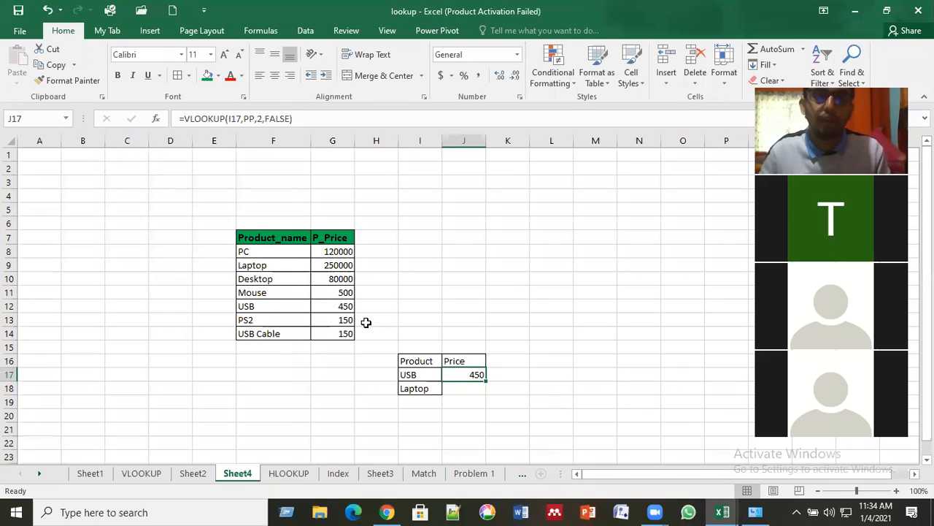
key("F2")
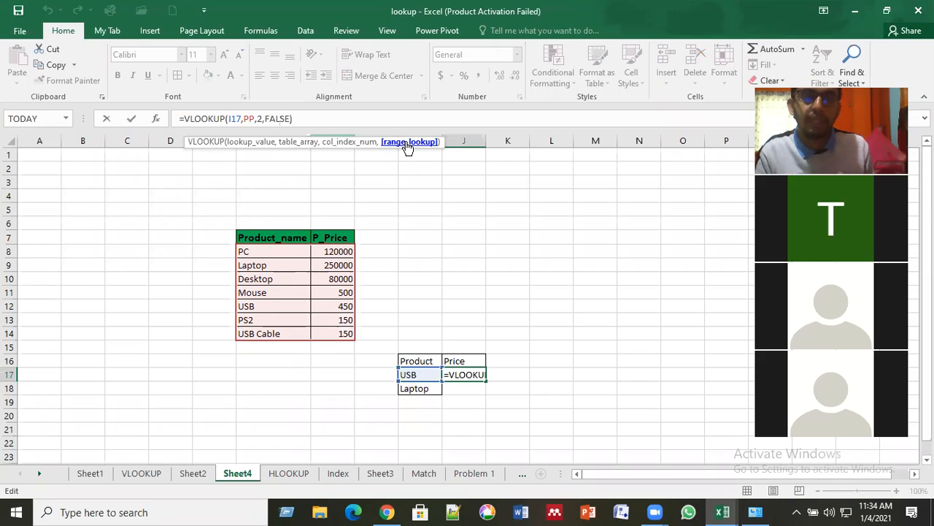
left_click(611, 9)
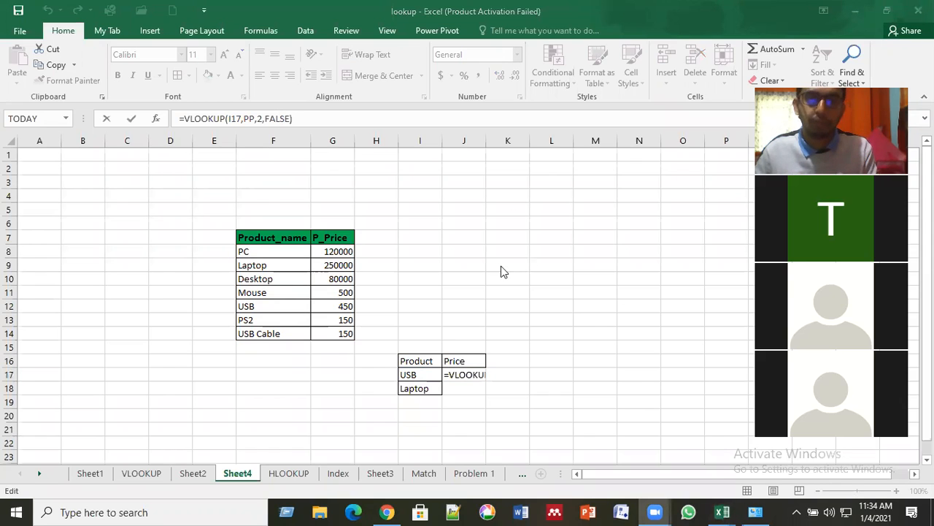
left_click(501, 265)
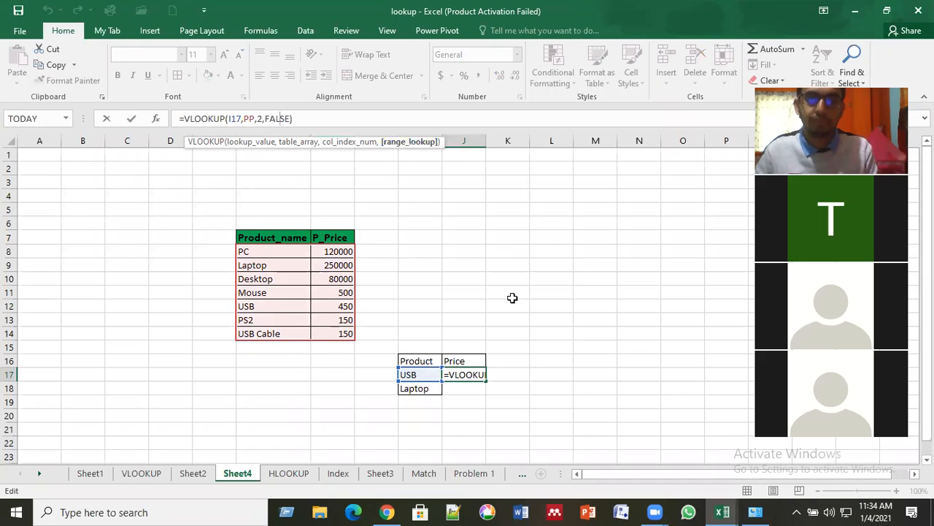
key("Return")
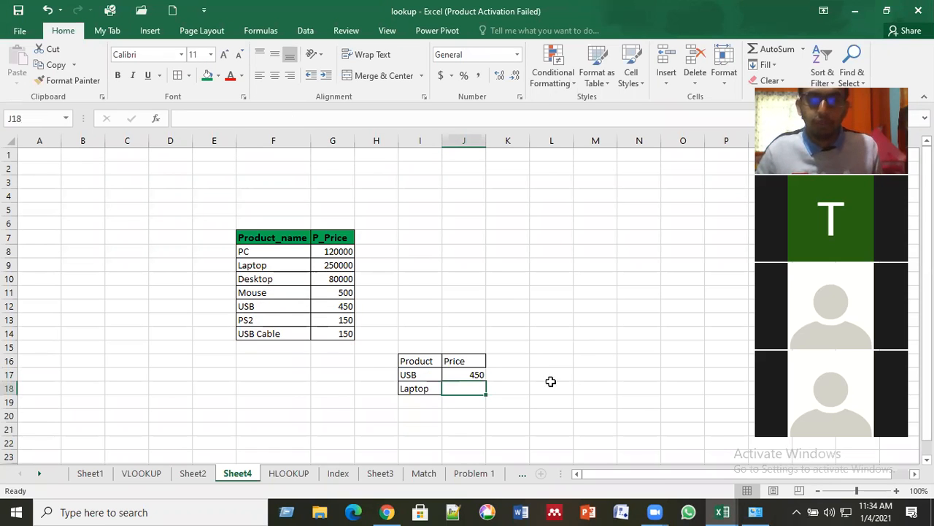
Copy the VLOOKUP formula from J17 down to J18 and check the formulas in both cells.
left_click(472, 375)
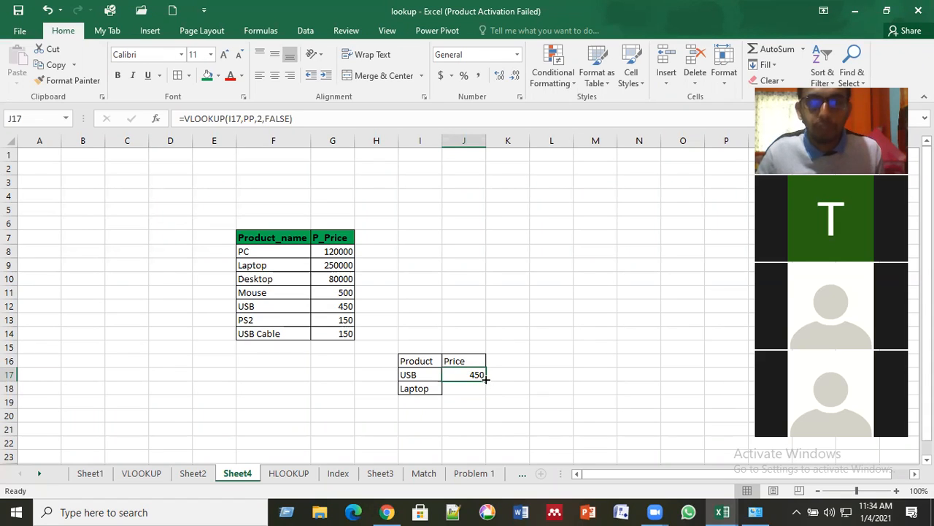
double_click(484, 392)
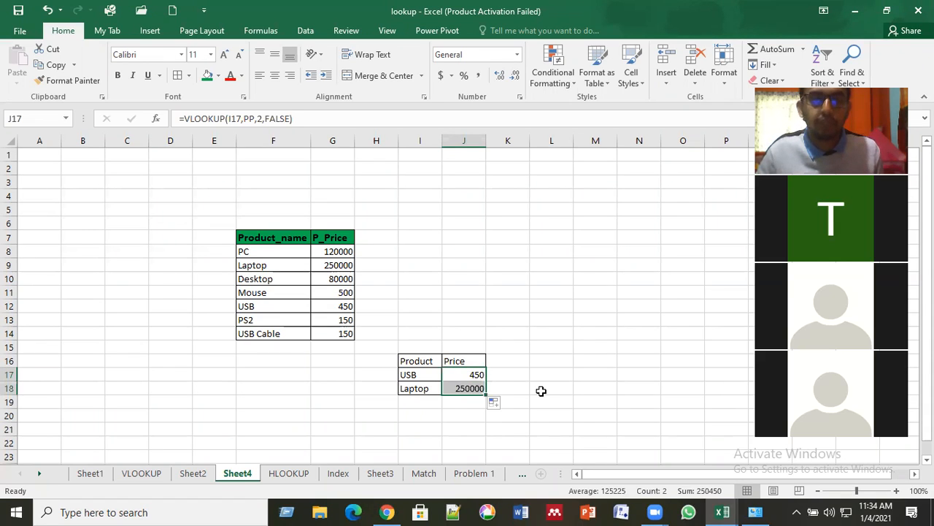
left_click(541, 392)
left_click(466, 390)
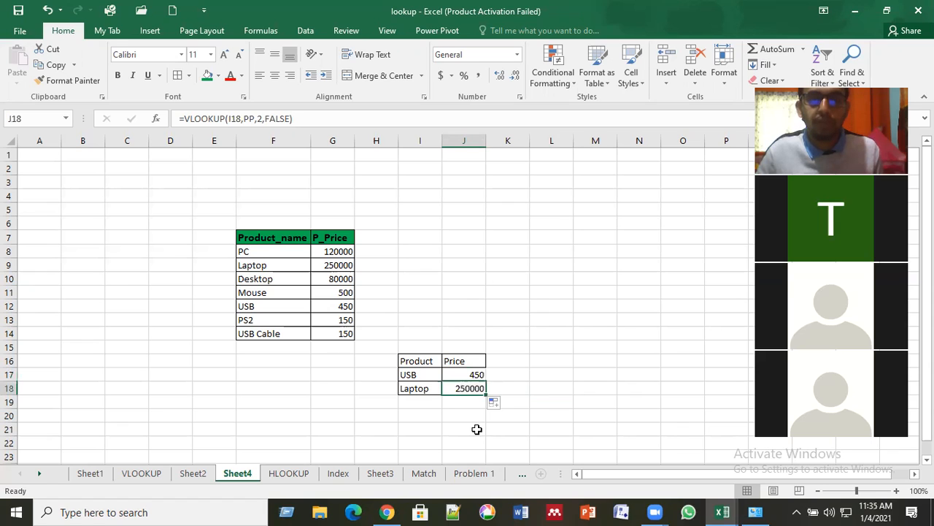
left_click(577, 404)
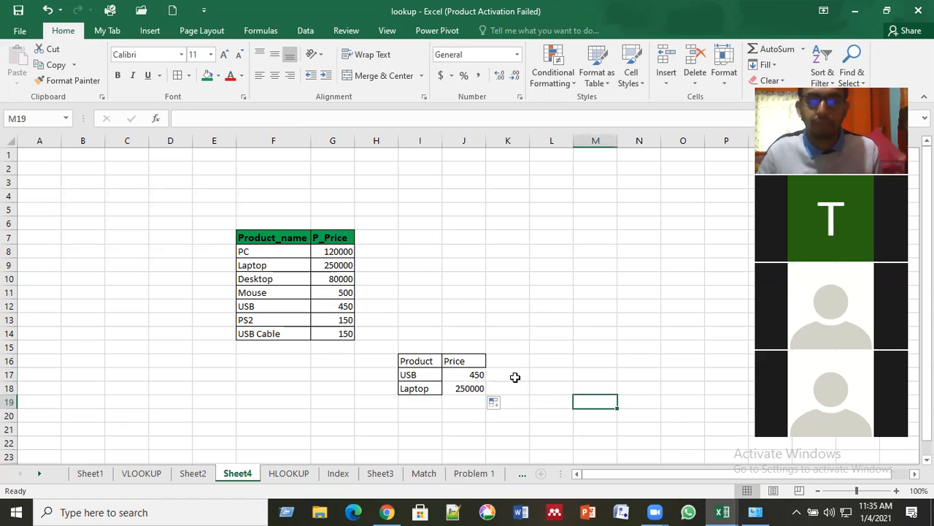
left_click(475, 375)
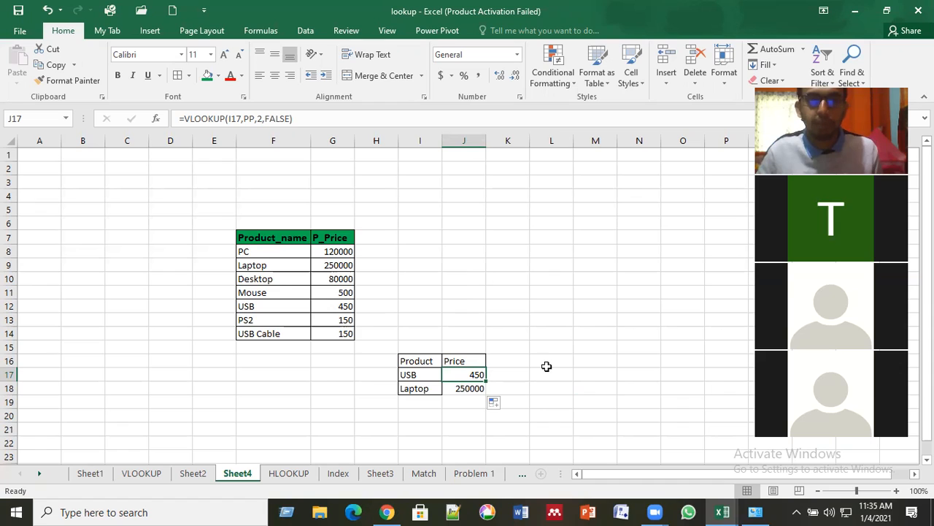
Enter USB Cable as the product in I19 and auto-fit column I to its contents.
scroll(433, 371, "down", 1)
left_click(427, 361)
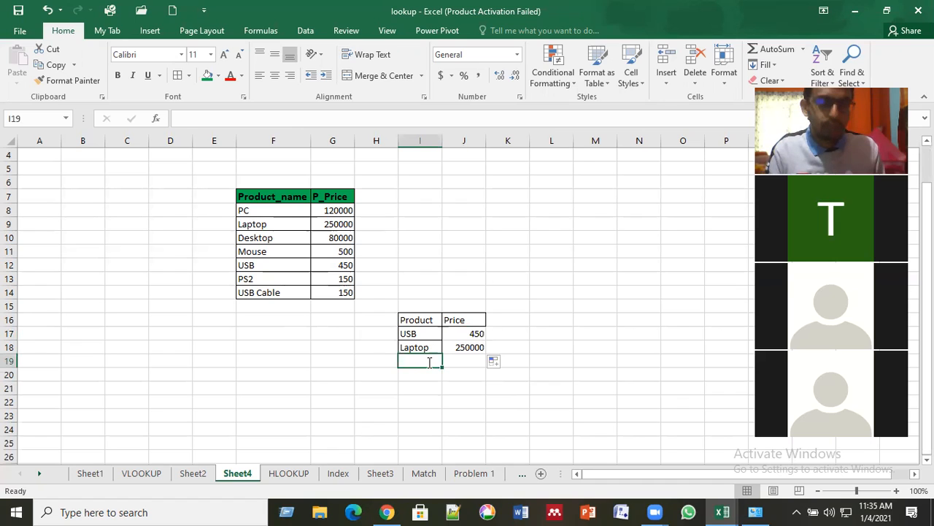
type("UB")
key("BackSpace")
type("SB")
key("BackSpace")
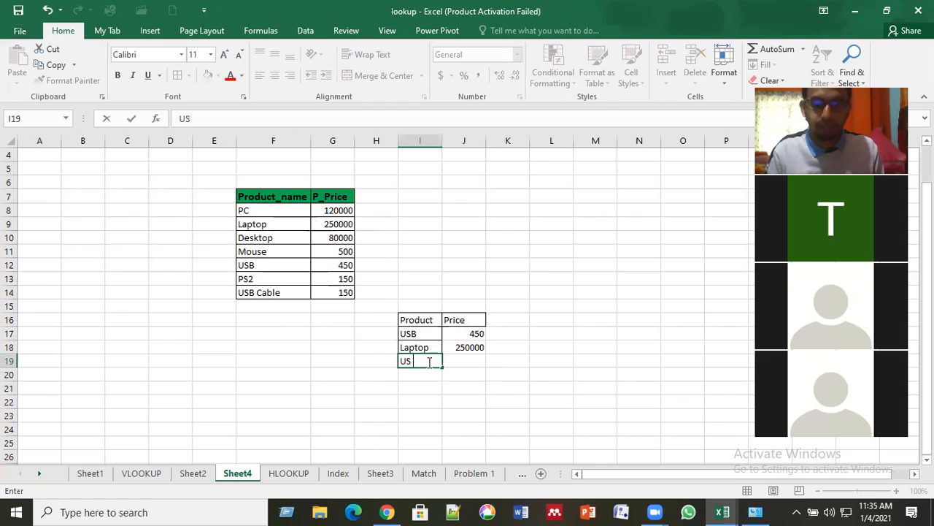
type("B CA")
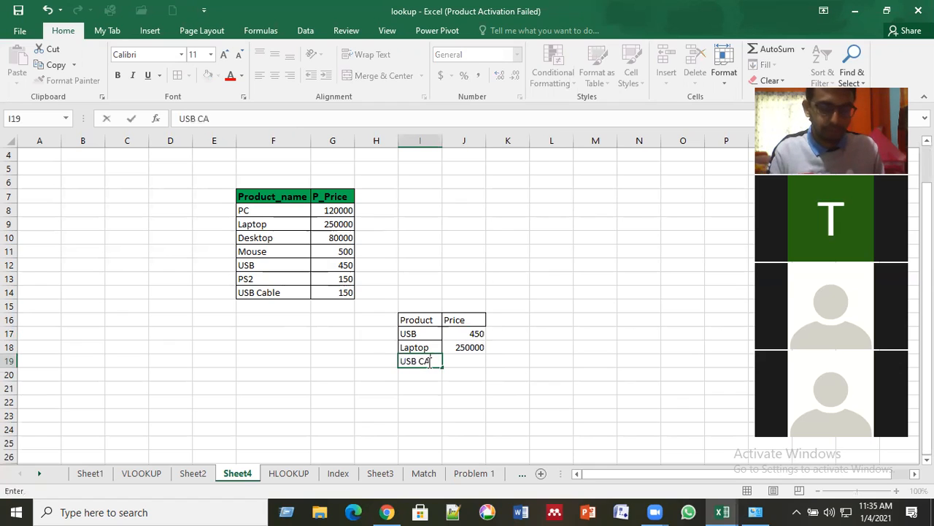
key("BackSpace")
type("able")
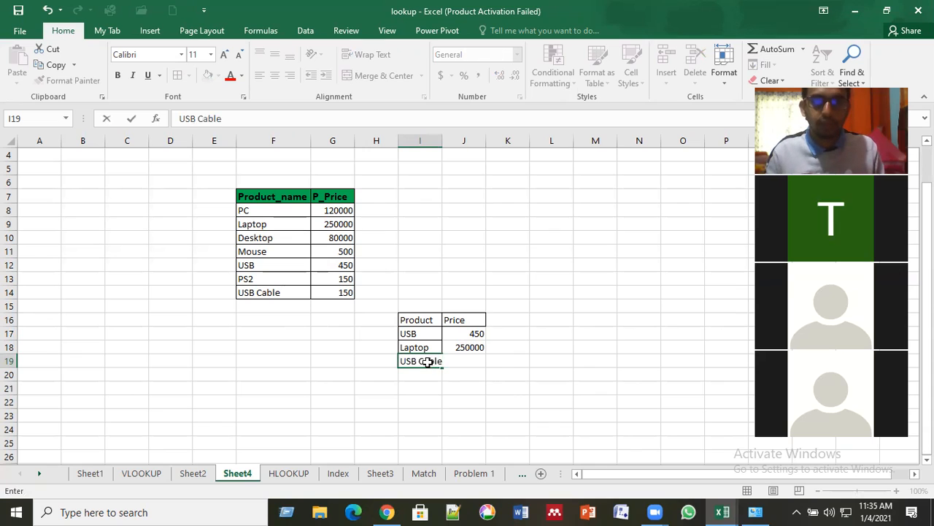
key("Return")
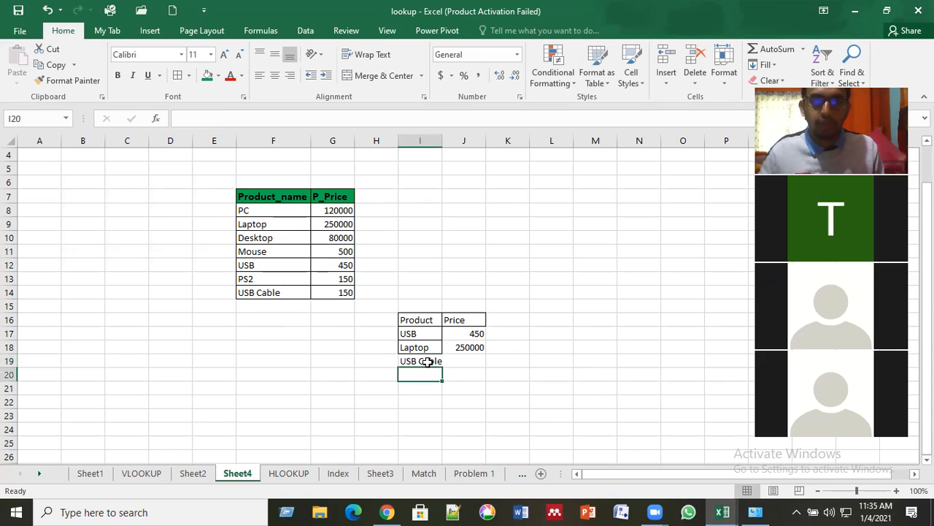
double_click(443, 142)
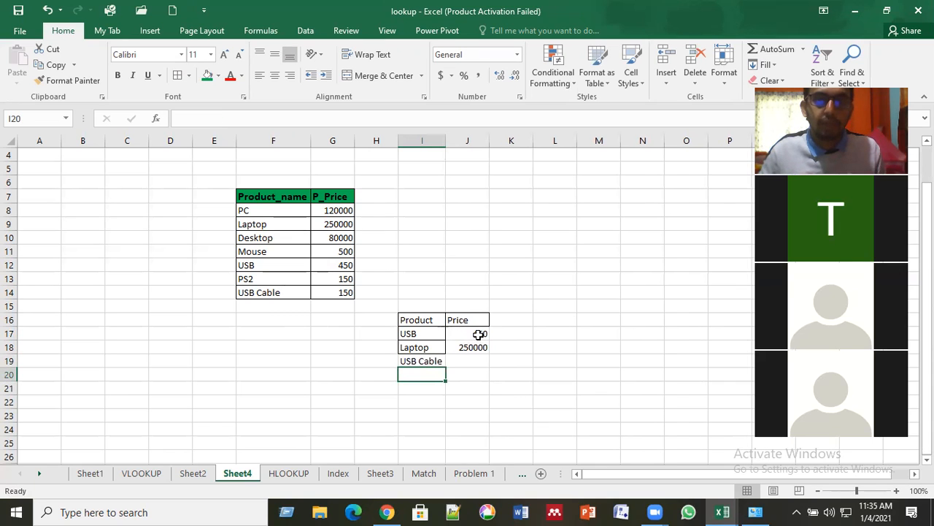
Copy the VLOOKUP formula from J17 down to J19 and check the formula in J19.
left_click(482, 333)
left_click_drag(488, 341, 483, 363)
left_click(538, 361)
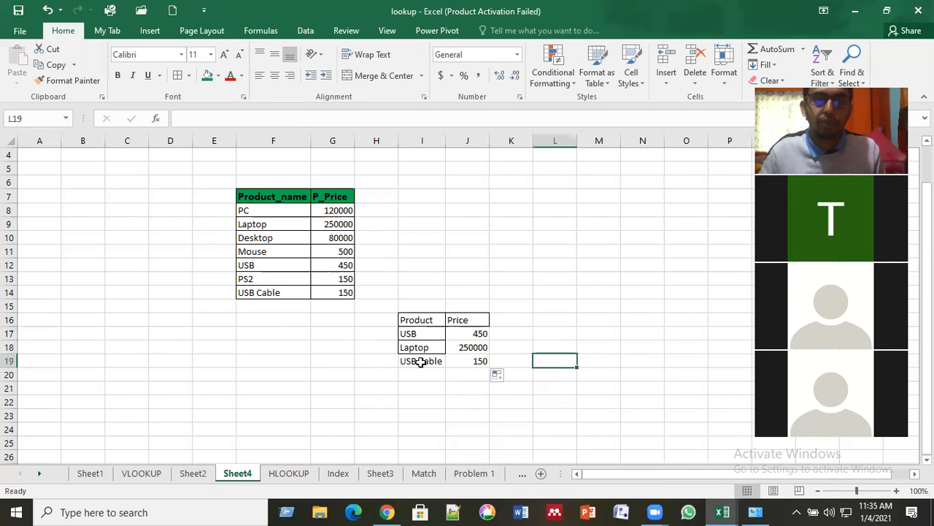
left_click(476, 361)
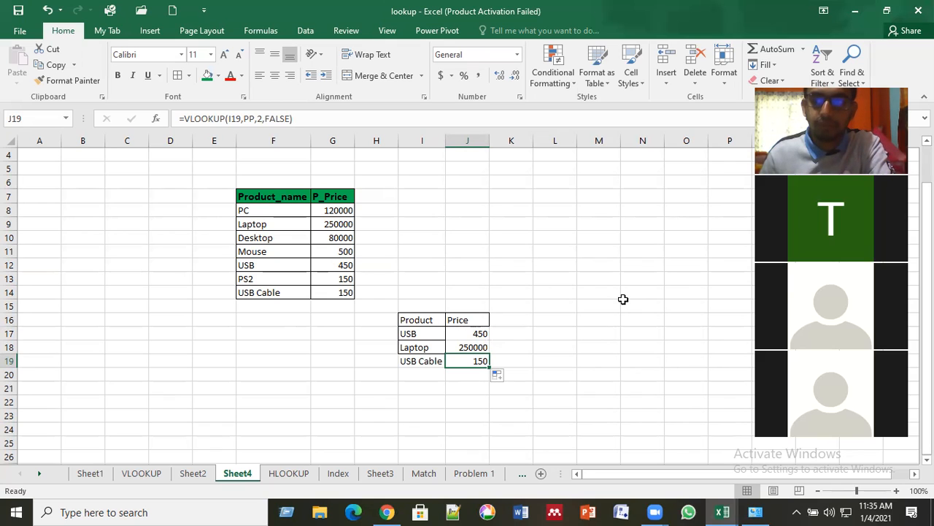
left_click(556, 332)
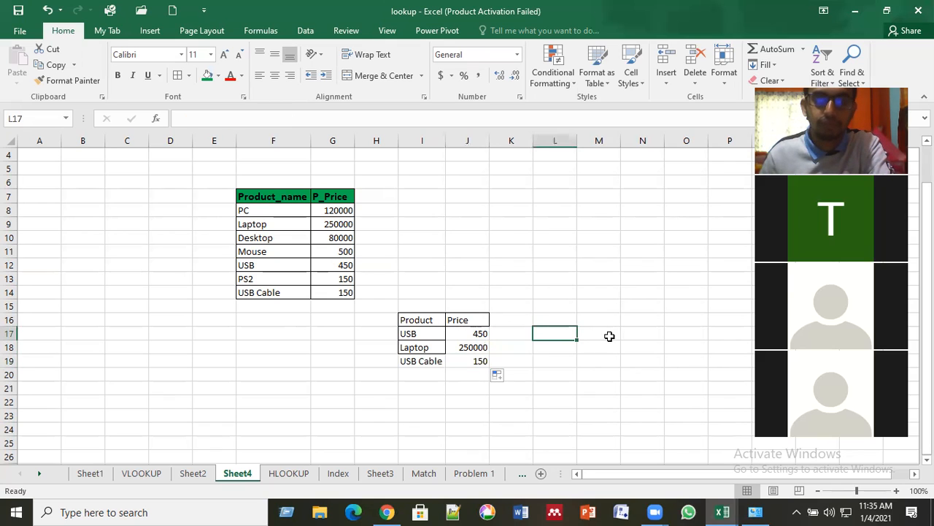
Fill the VLOOKUP formula from J17 down to J25 and check the copies beside the empty product cells.
left_click(480, 333)
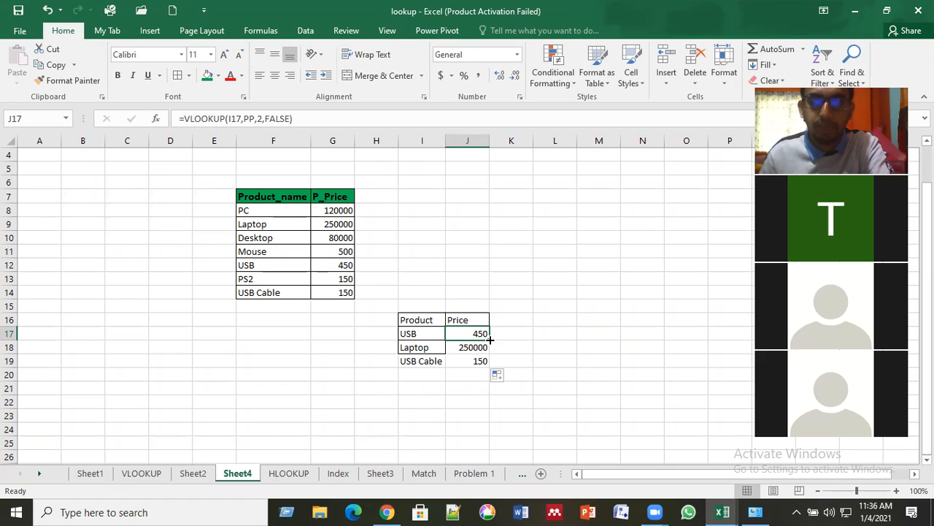
left_click_drag(490, 340, 488, 447)
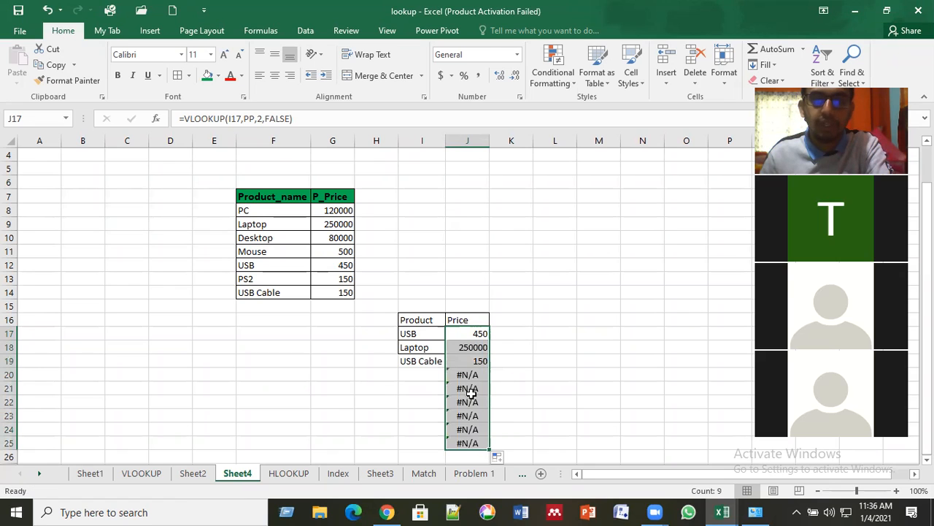
left_click(471, 375)
left_click(471, 389)
left_click(471, 415)
left_click(472, 430)
left_click(474, 443)
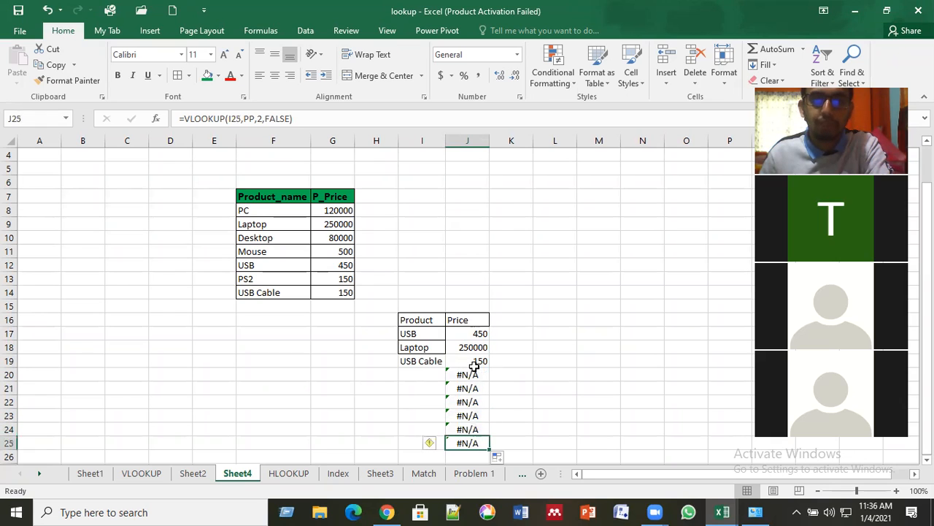
Enter PC in I20 and Mouse in I21 as further products to look up.
left_click(433, 375)
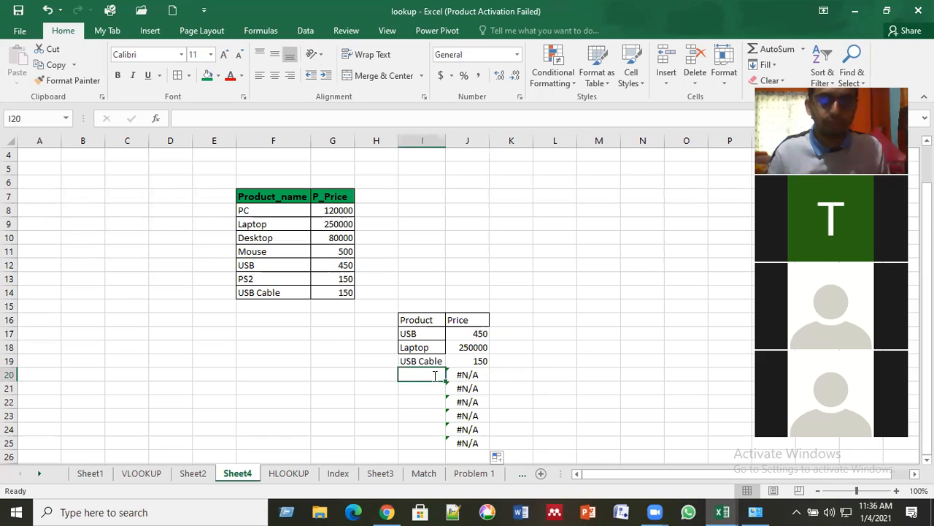
type("PC")
key("Return")
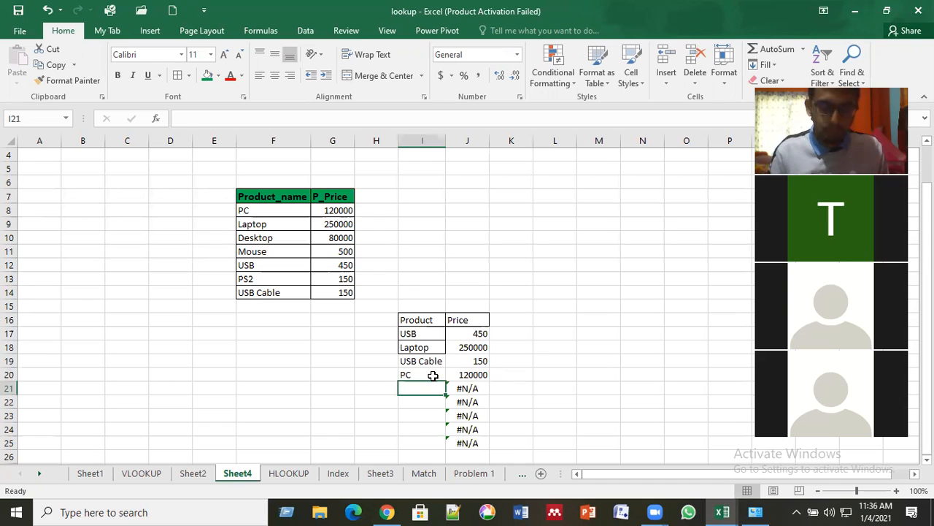
type("mOU")
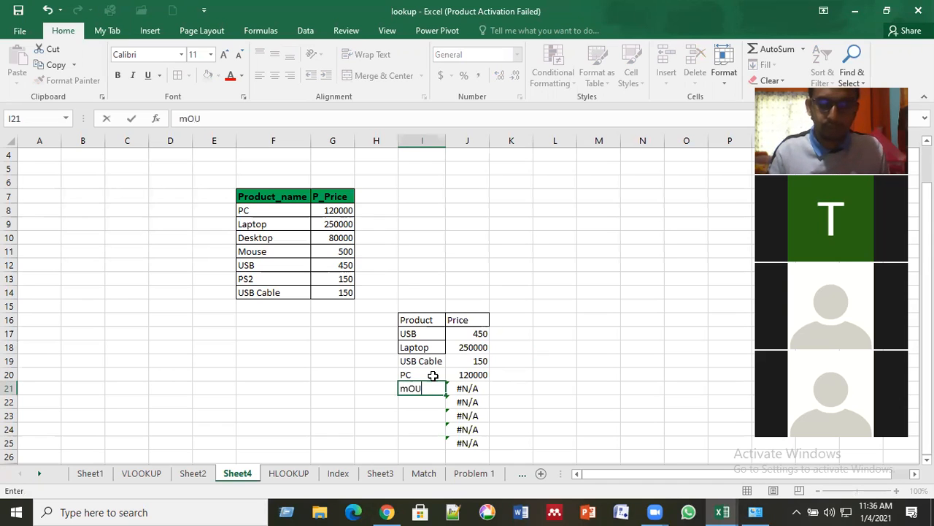
key("BackSpace")
key("BackSpace")
key("BackSpace")
type("Mou")
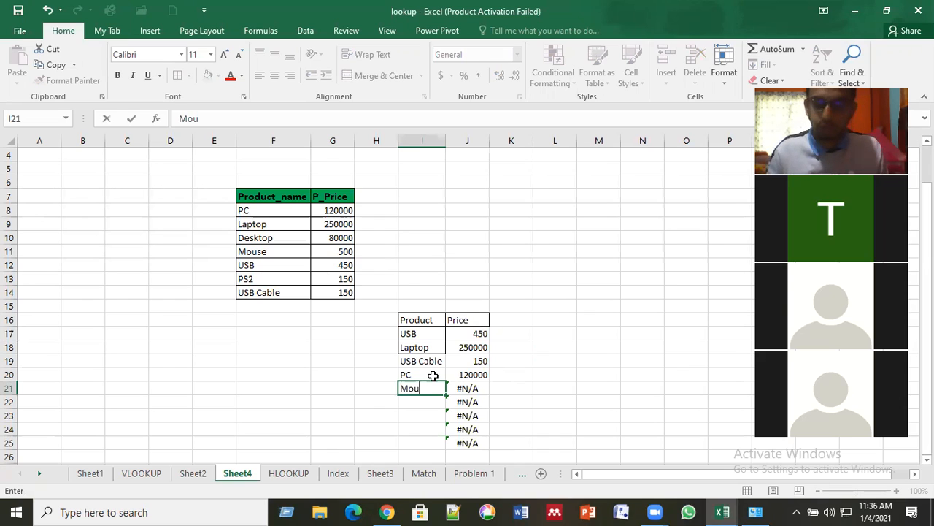
type("se")
key("Return")
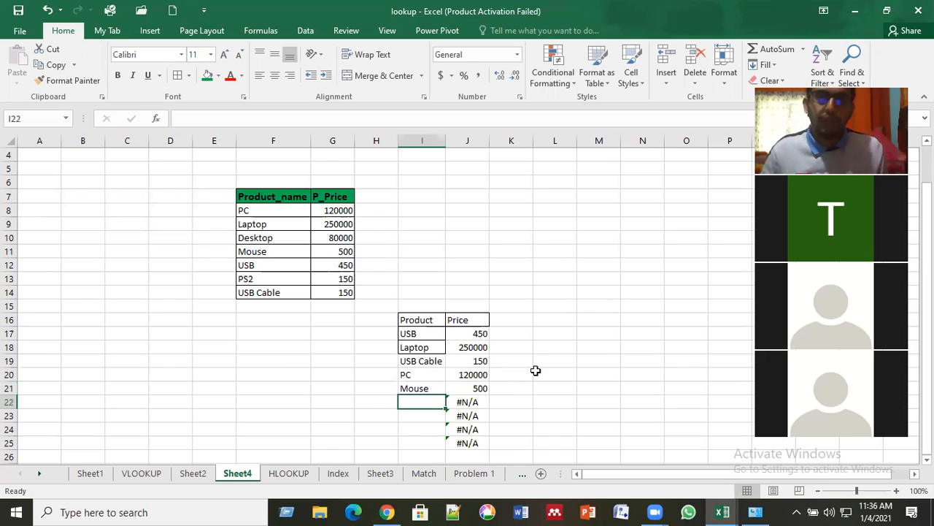
Examine the blank product cells from I22 to I25, the lookup value in I17 and the formula in J18.
left_click(511, 356)
scroll(496, 344, "down", 2)
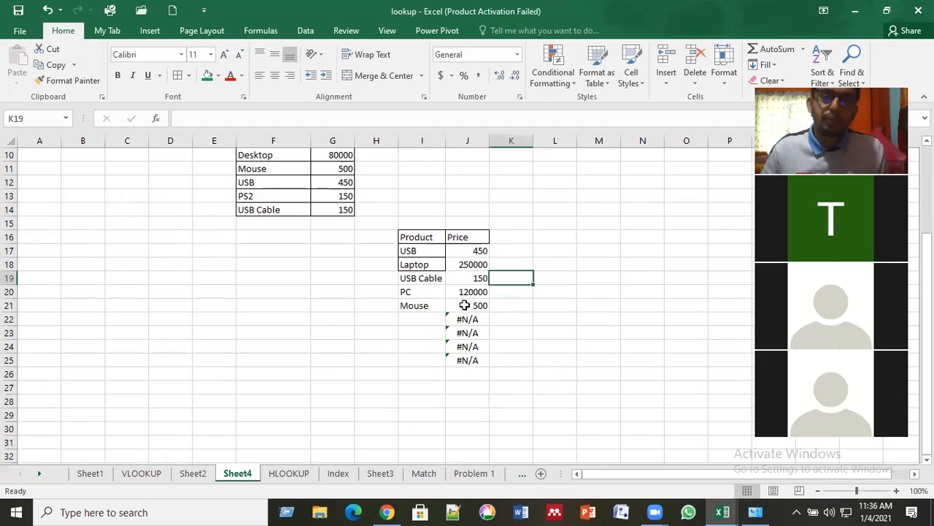
left_click(421, 321)
key("Down")
left_click(418, 360)
scroll(418, 362, "up", 1)
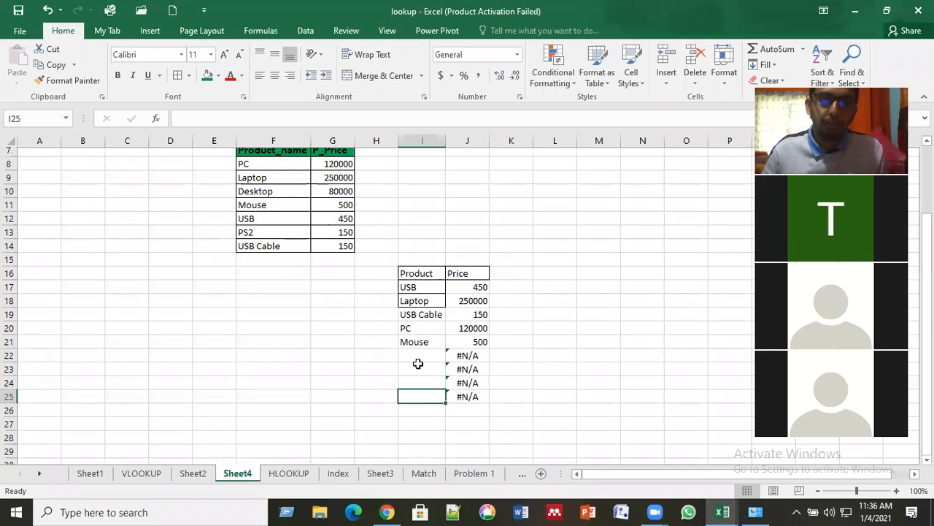
scroll(418, 362, "up", 1)
left_click(426, 333)
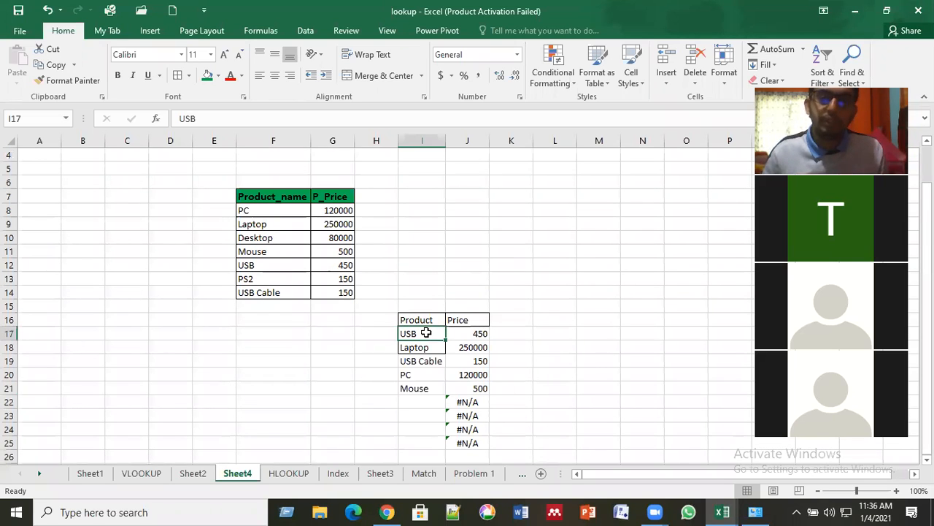
left_click(468, 349)
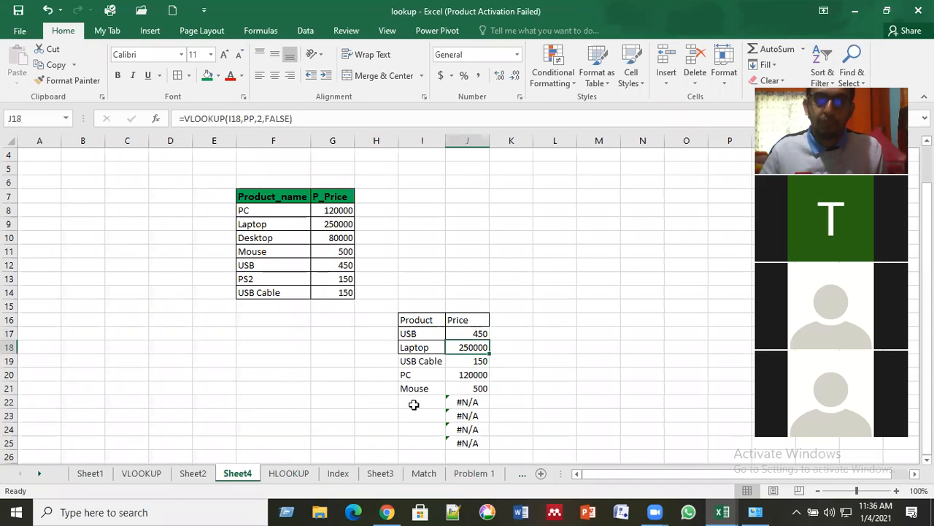
Clear the contents of I22:J26 to remove the surplus lookup formulas below the Mouse row.
left_click_drag(413, 405, 484, 454)
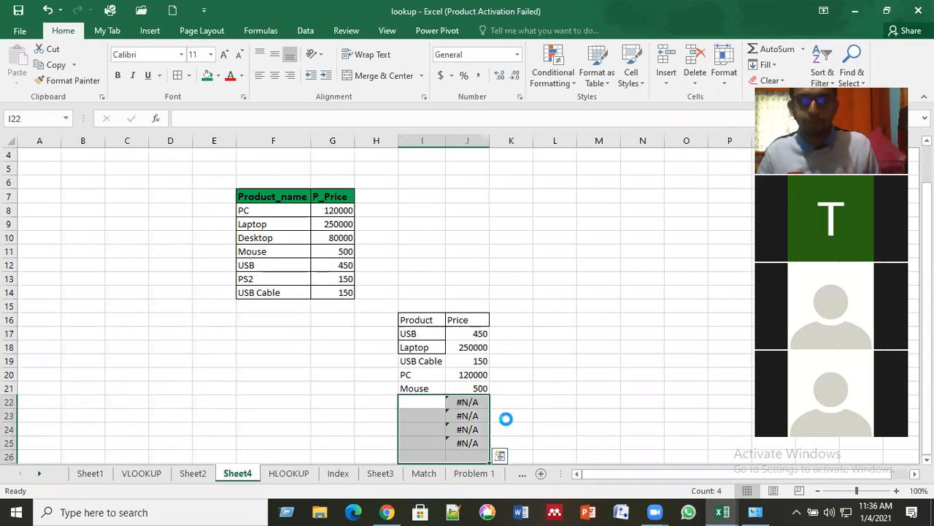
key("Delete")
left_click(542, 400)
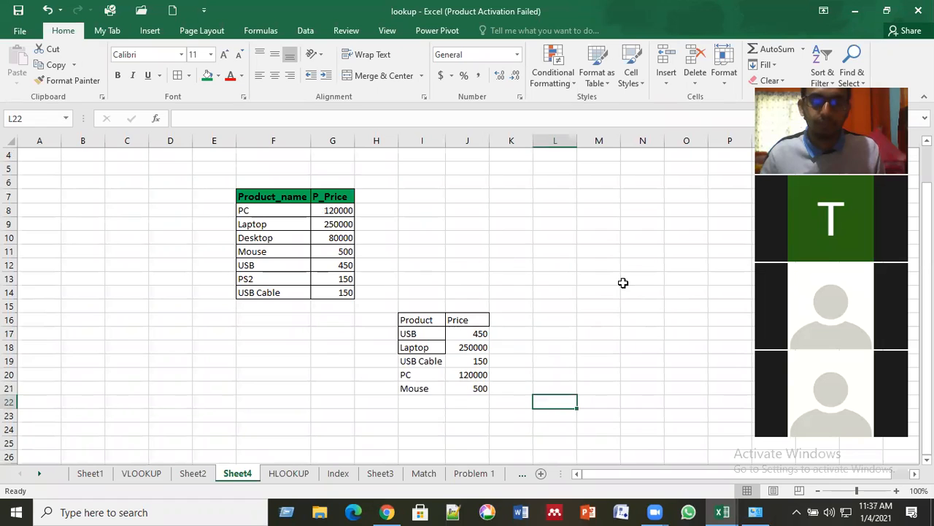
Check the VLOOKUP formulas in J17 to J21, comparing the lookup value reference from row to row.
left_click(476, 334)
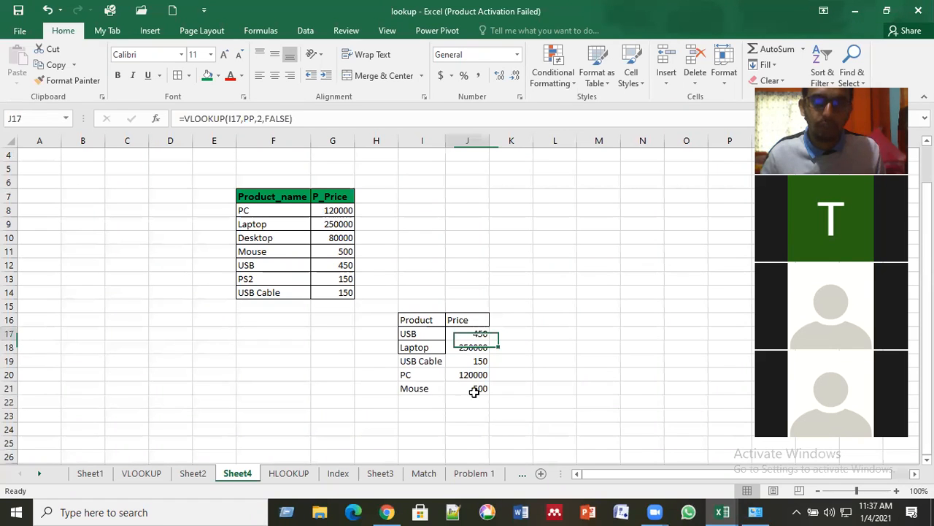
left_click(475, 349)
left_click(474, 365)
key("Down")
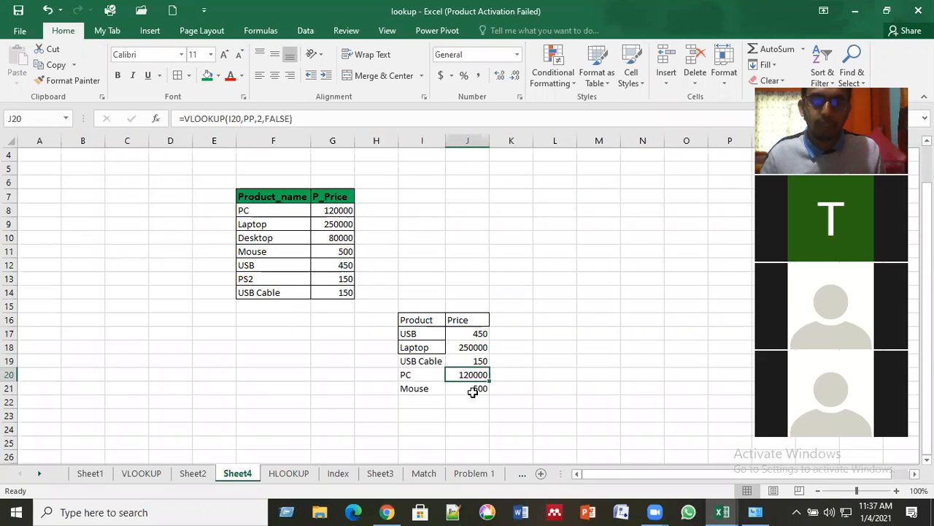
key("Down")
left_click(476, 335)
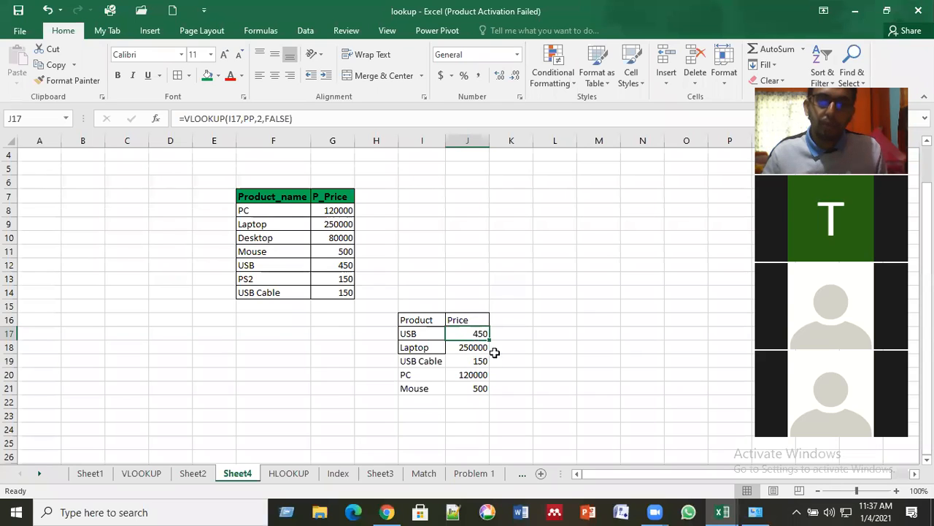
key("Down")
key("Down")
Fill the VLOOKUP formula from J17 down to J24 and inspect the cells copied below the Mouse row.
left_click(476, 334)
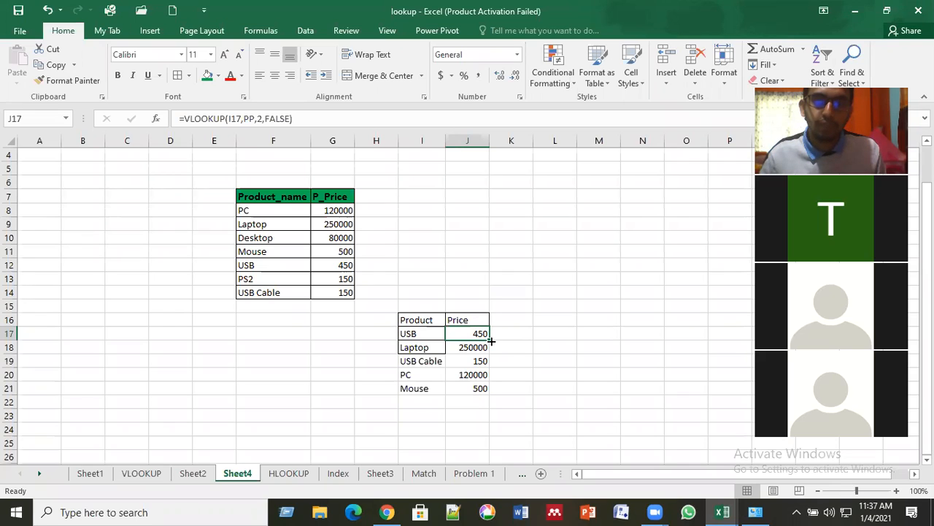
left_click_drag(492, 341, 486, 435)
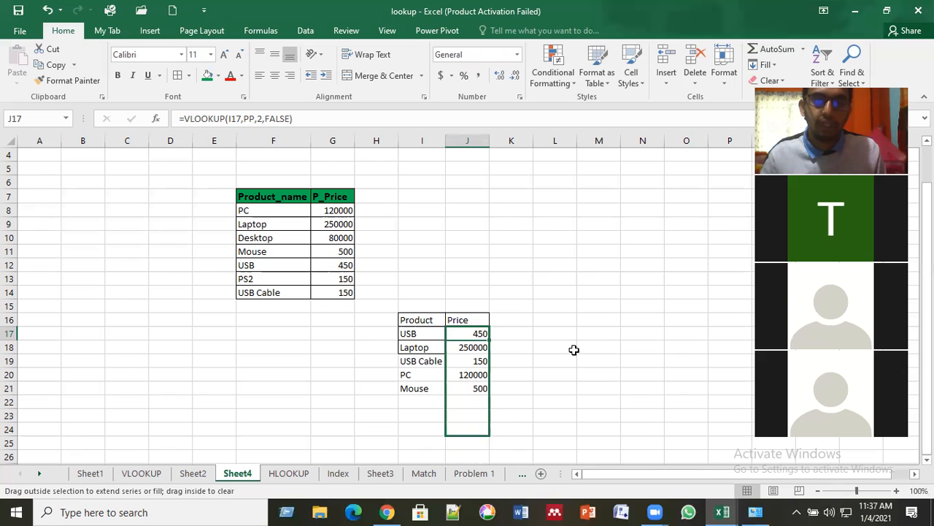
left_click(573, 349)
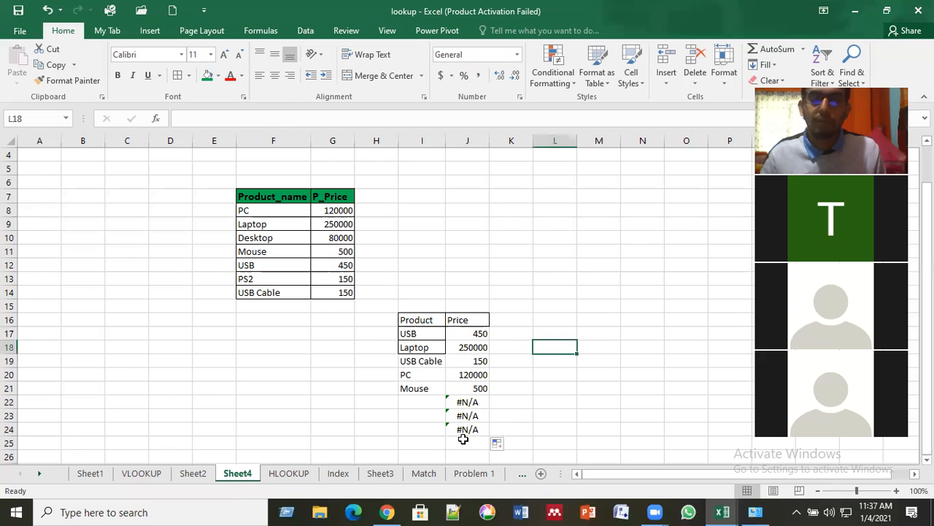
left_click(464, 402)
left_click(467, 416)
key("Down")
key("Down")
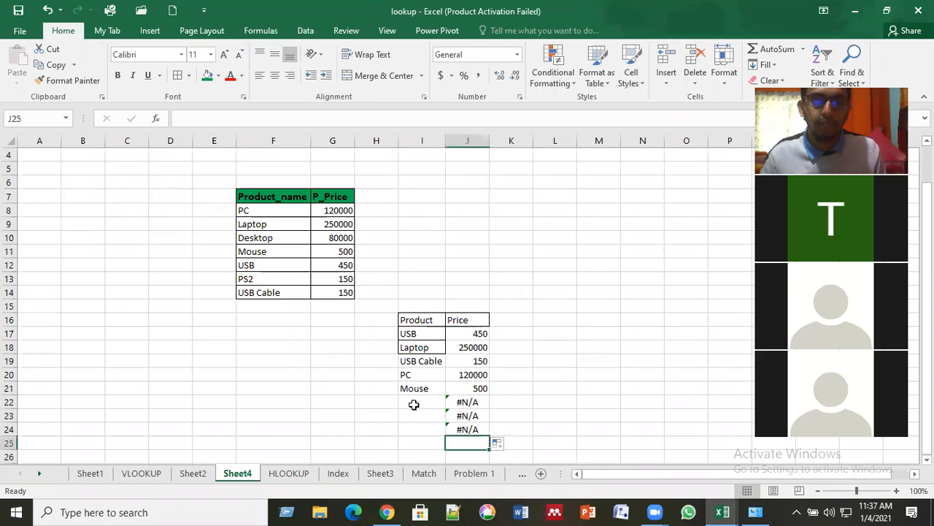
Enter ps2 as the product in I22 and clear the entry again.
left_click(413, 404)
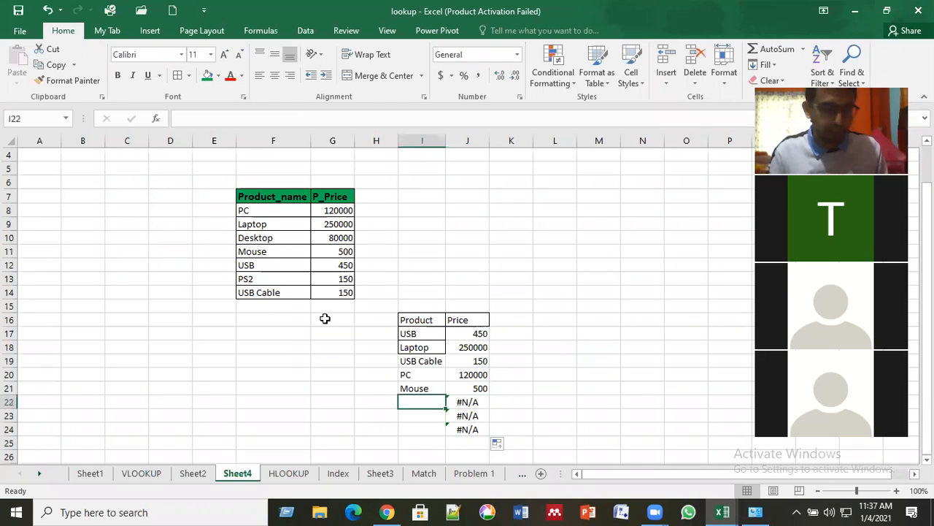
type("ps2")
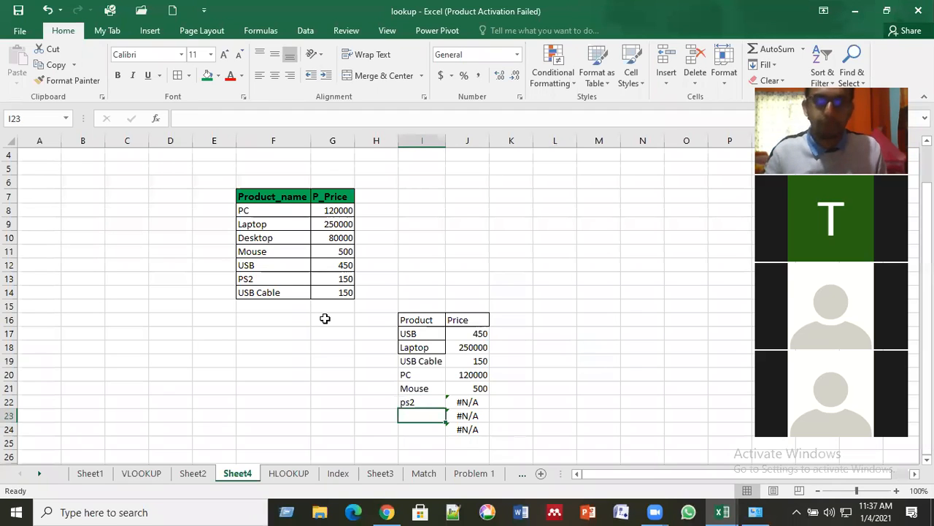
key("BackSpace")
key("BackSpace")
key("BackSpace")
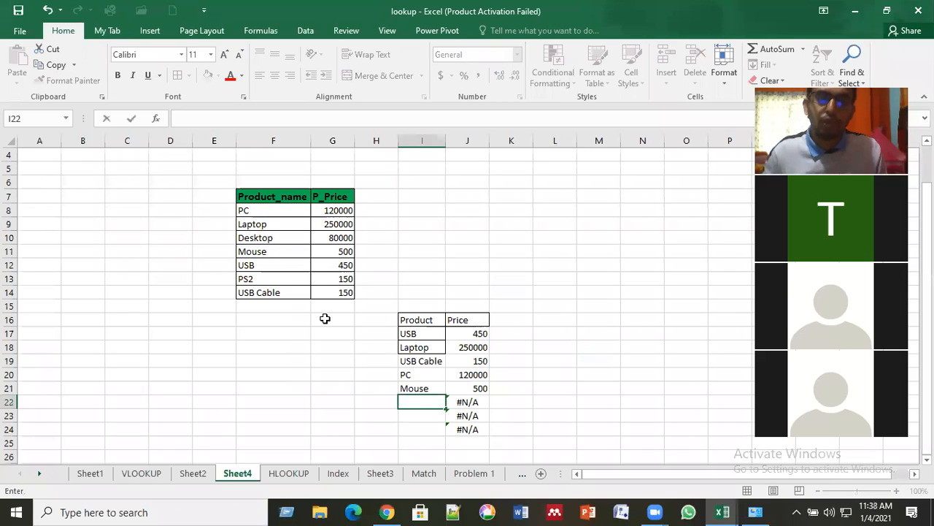
Delete the extra VLOOKUP formulas from J22, J23 and J24.
key("Right")
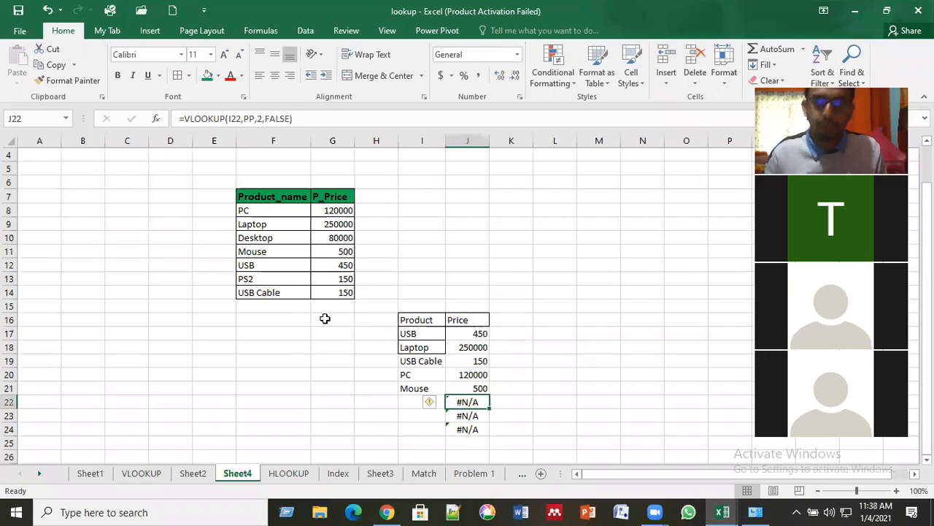
key("Delete")
key("Down")
key("Delete")
key("Down")
key("Delete")
key("Up")
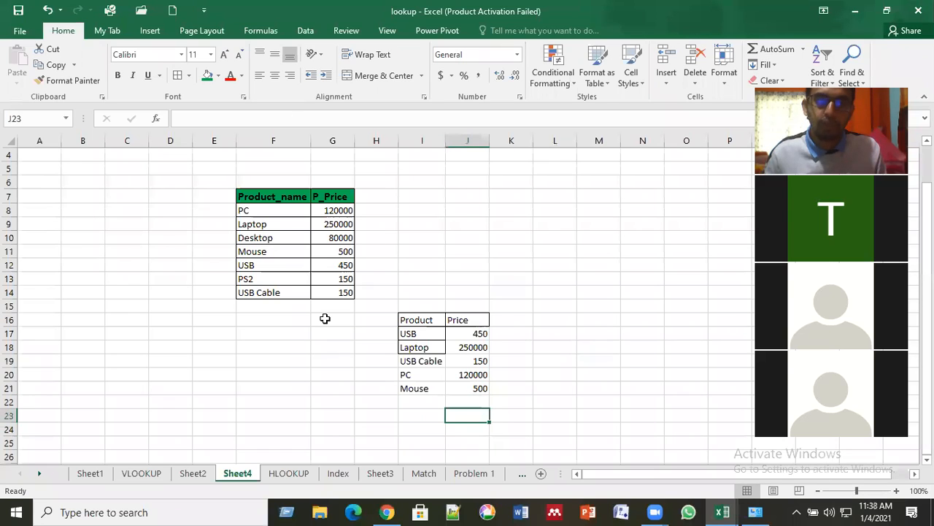
Inspect the VLOOKUP formulas in J21 and J20, checking which lookup cell and table range each one references.
key("Up")
key("Up")
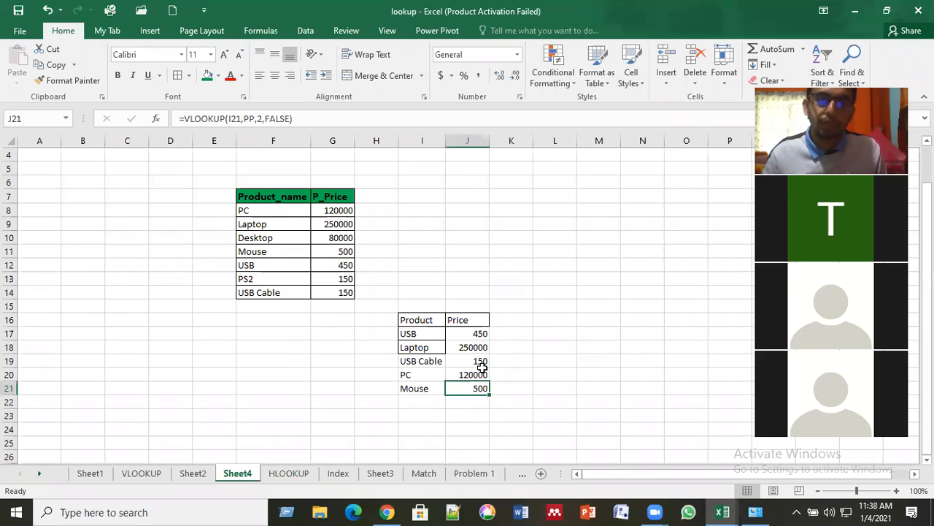
key("Up")
left_click(480, 389)
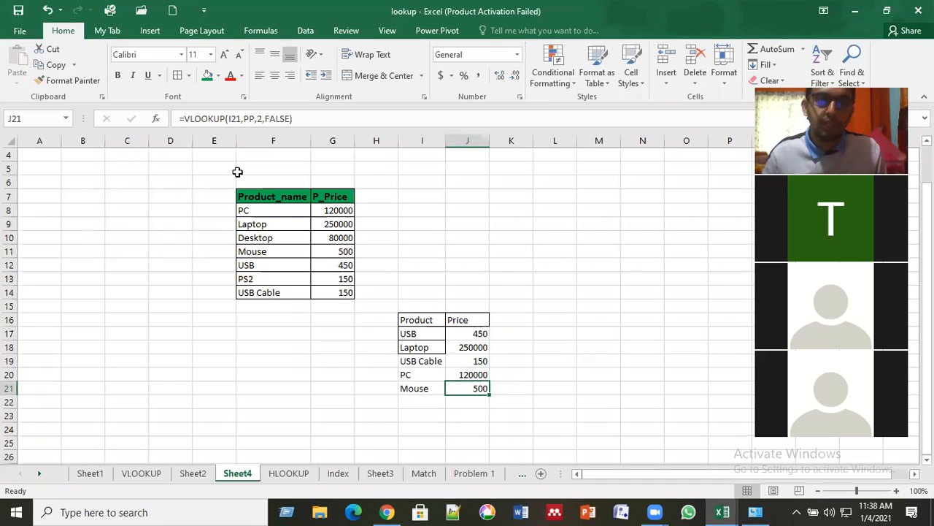
left_click(212, 120)
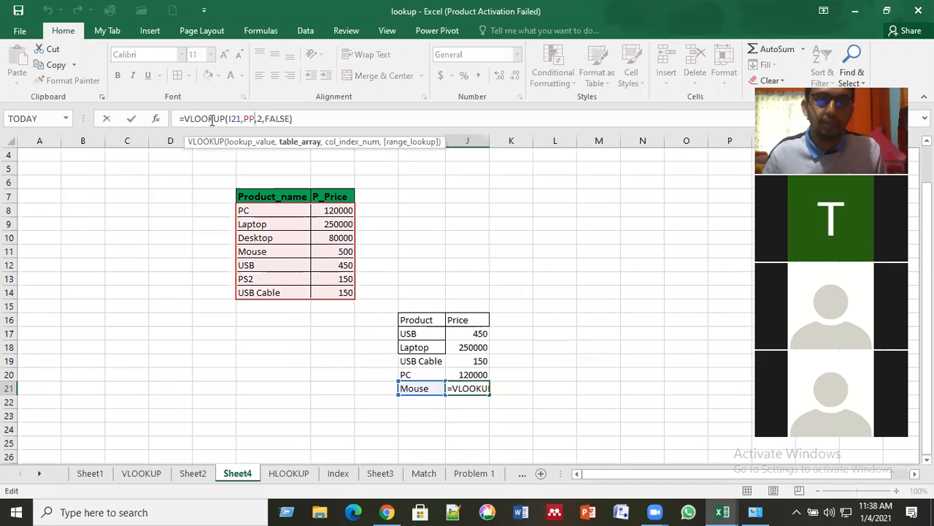
key("Return")
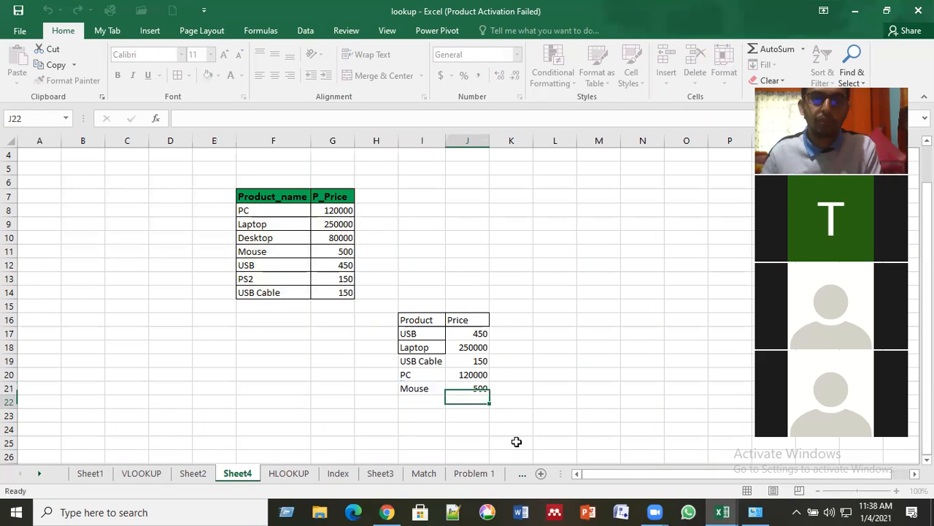
left_click(474, 373)
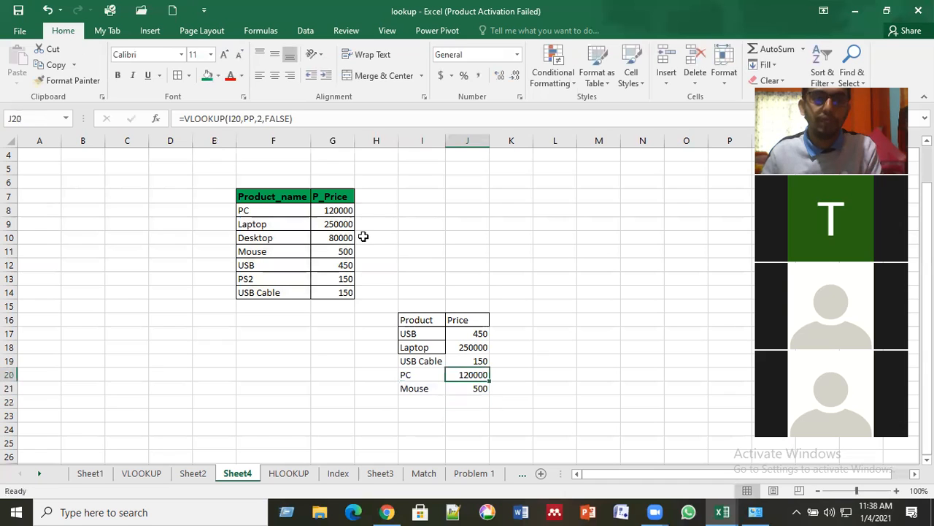
key("F2")
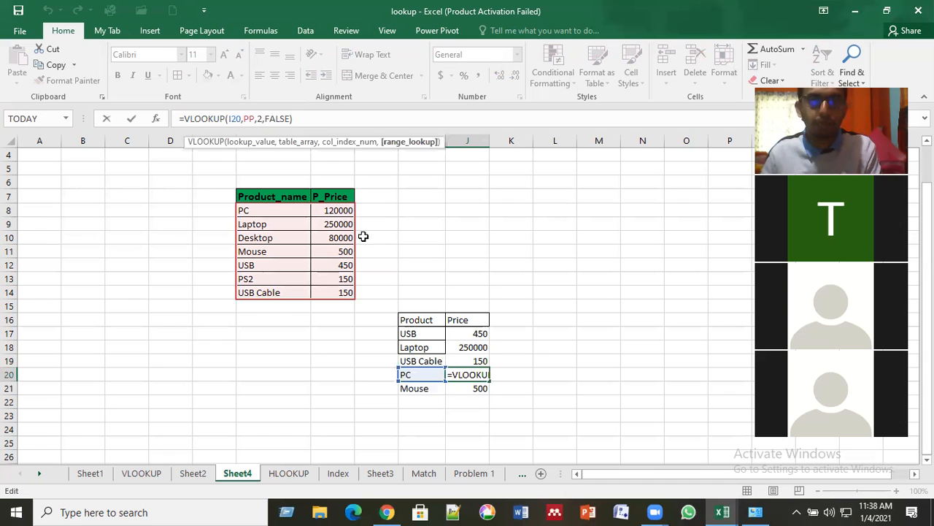
key("Return")
left_click(474, 335)
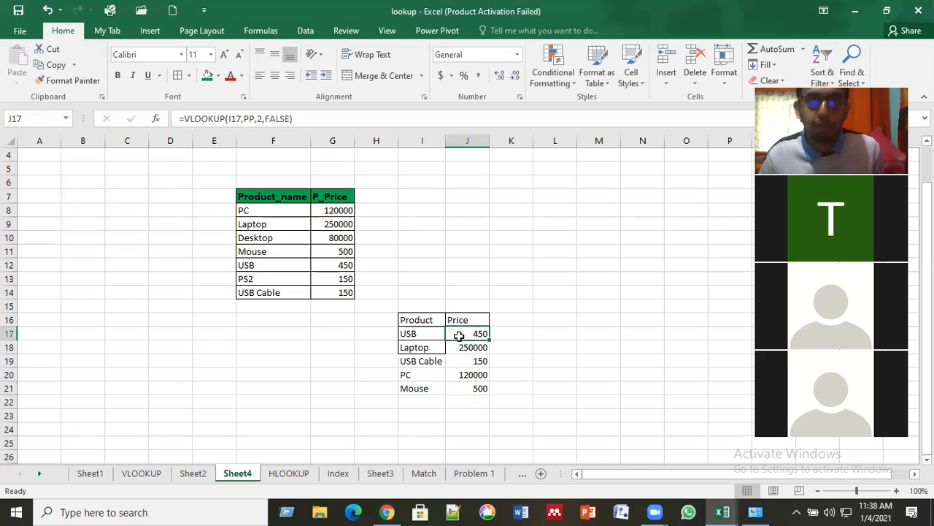
left_click(472, 428, "shift")
left_click(536, 373)
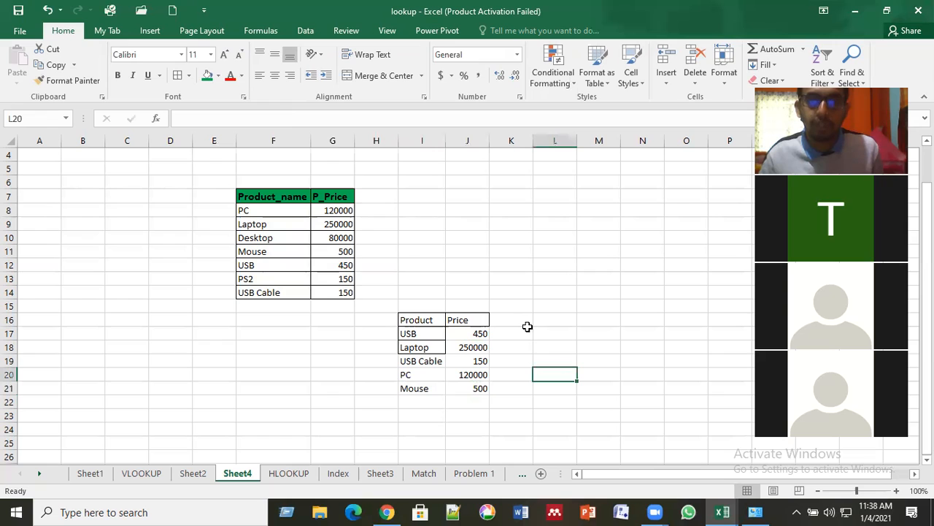
left_click(514, 402)
left_click(476, 333)
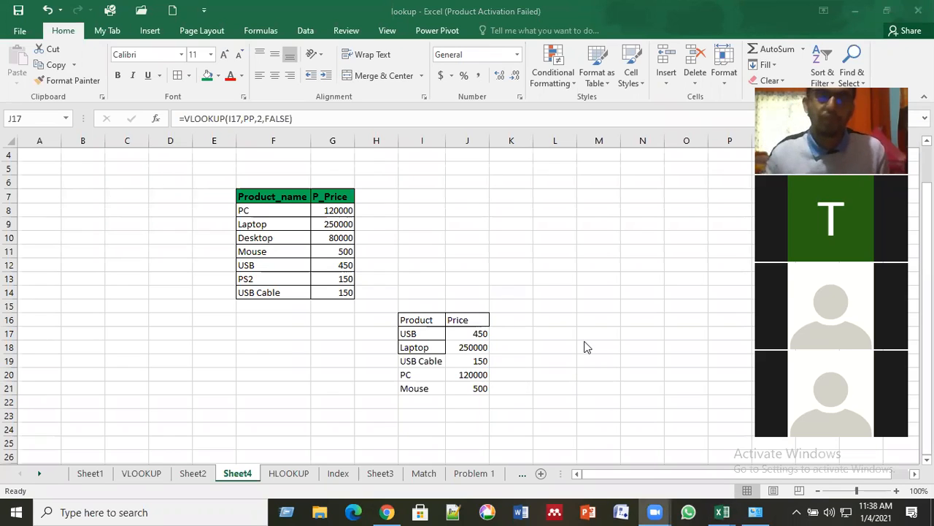
left_click(519, 370)
left_click(330, 398)
left_click(201, 191)
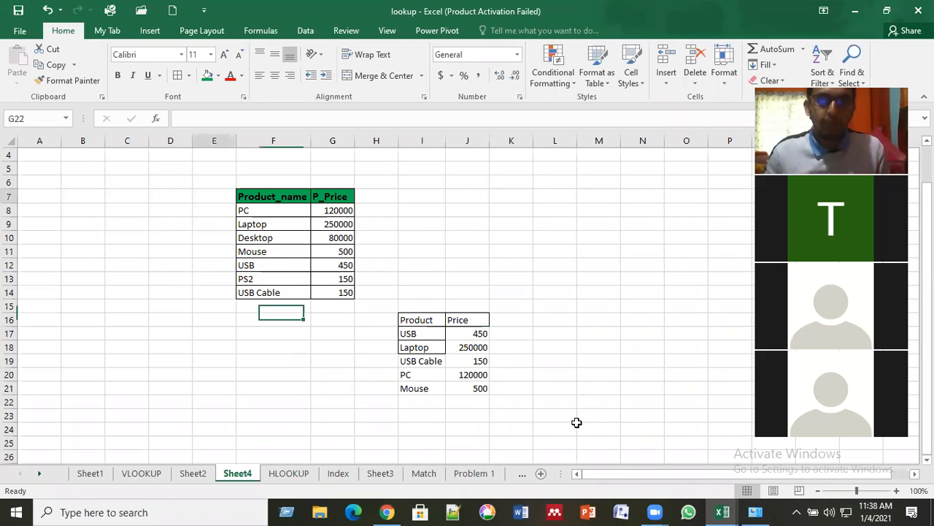
Examine the product price list and the price lookup table on Sheet4.
left_click_drag(577, 422, 578, 428)
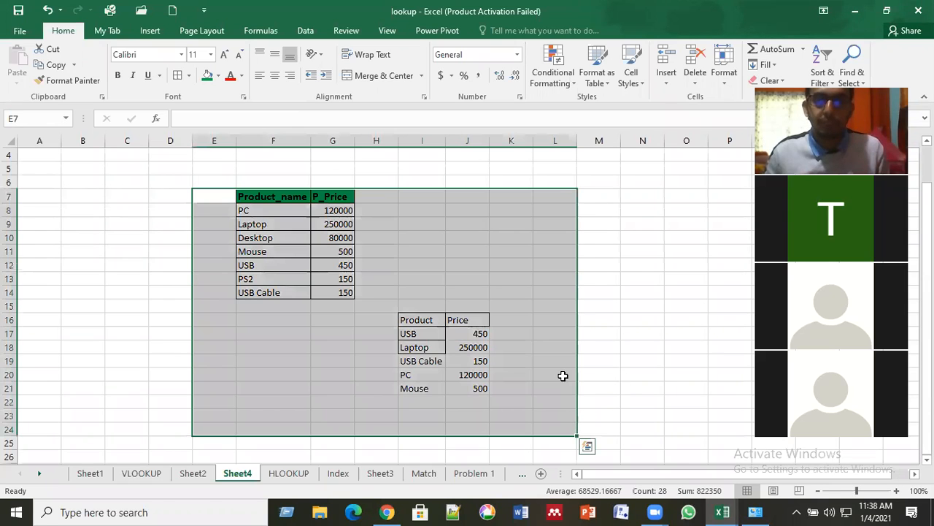
left_click(643, 374)
left_click(563, 376)
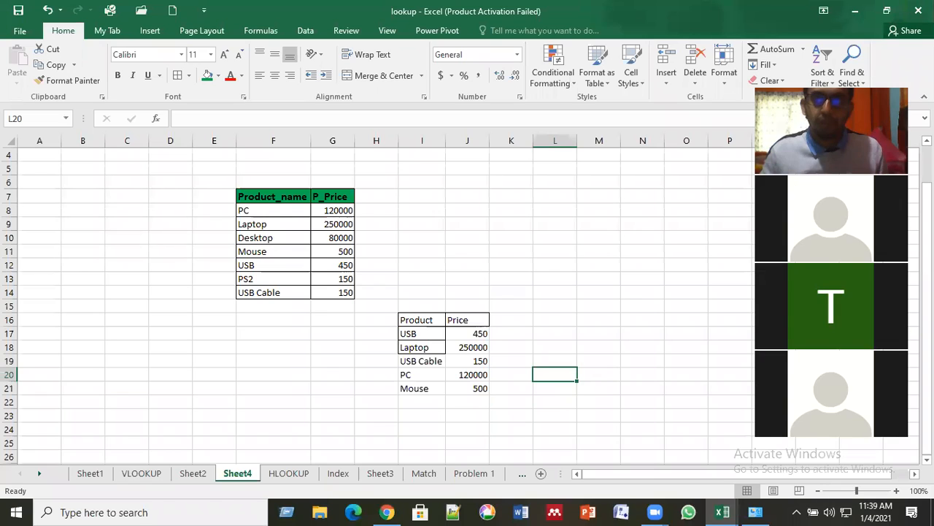
left_click(411, 295)
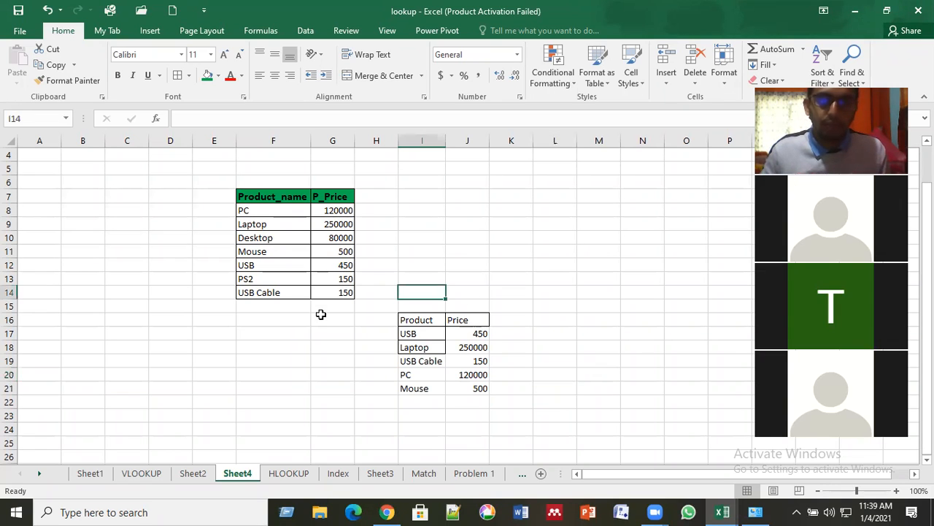
left_click(322, 314)
left_click_drag(182, 173, 569, 436)
left_click(604, 386)
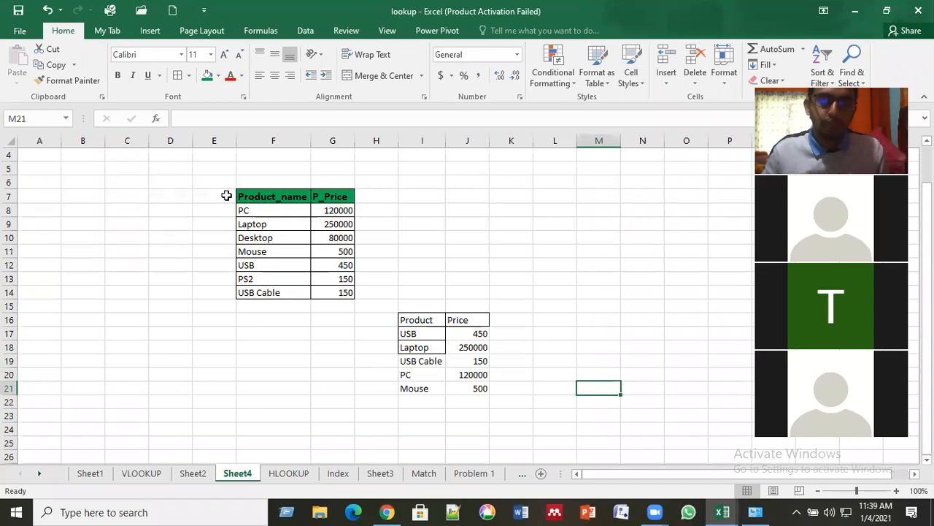
left_click_drag(226, 196, 528, 413)
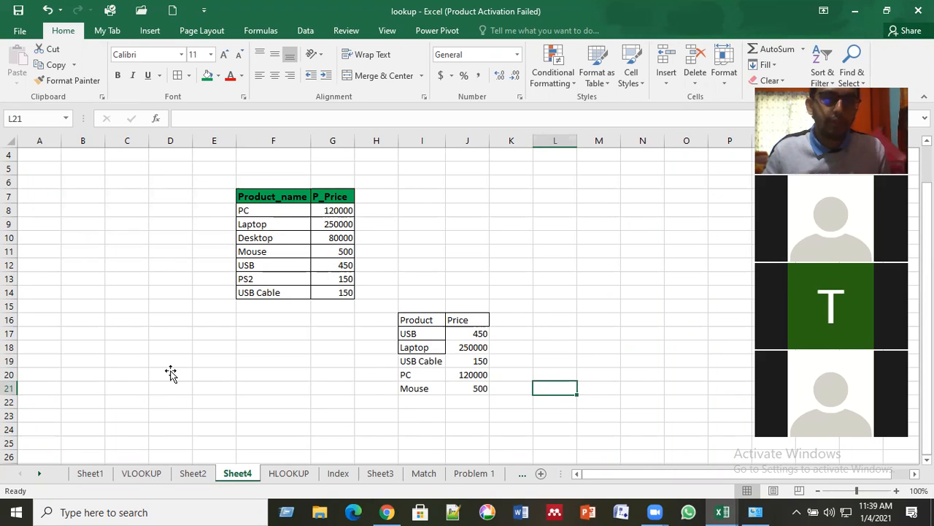
View the product ID lookup on Sheet2, then return to the price lookup area on Sheet4.
left_click(195, 473)
left_click(257, 364)
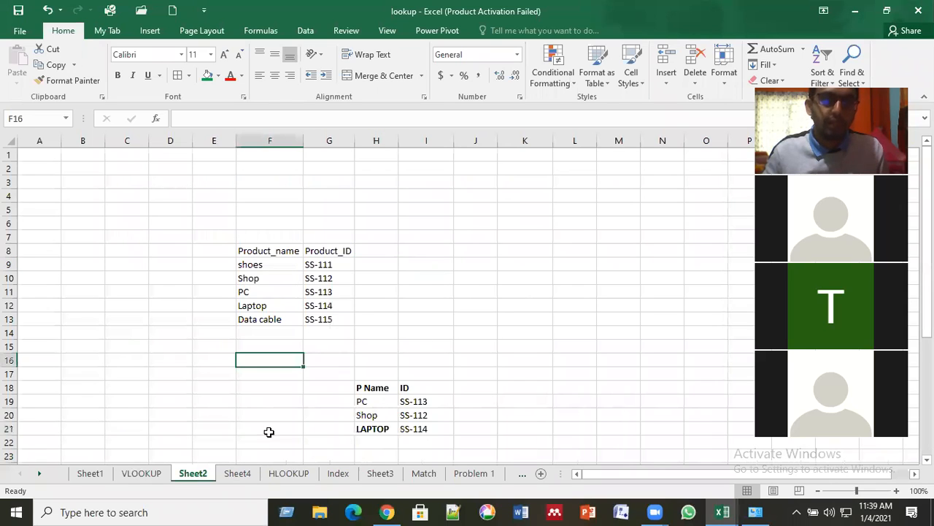
left_click(240, 474)
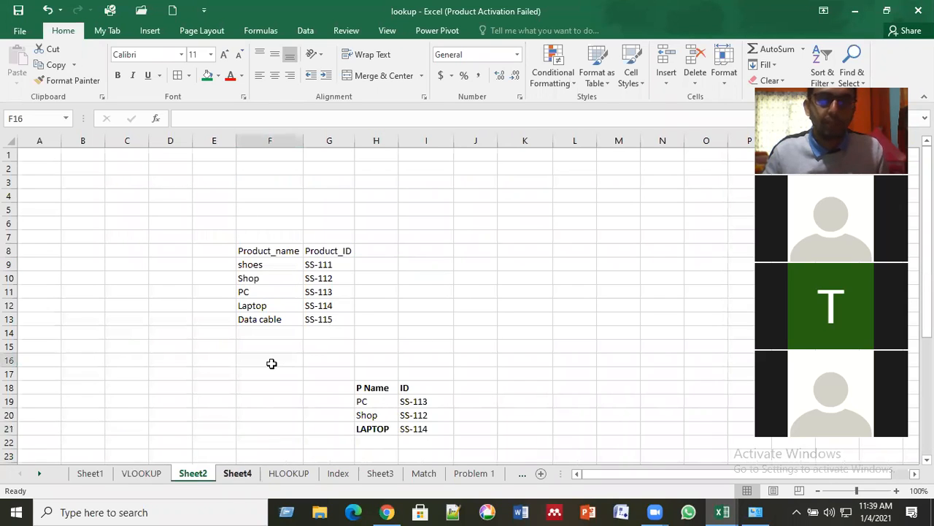
left_click_drag(212, 192, 612, 444)
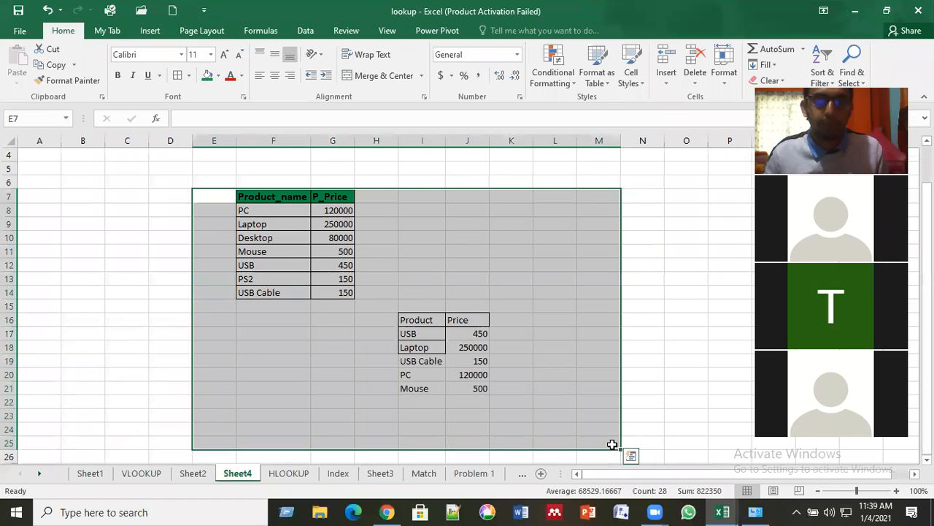
left_click(665, 392)
Open the VLOOKUP sheet and read the question about computing tax rates based on income.
left_click(141, 473)
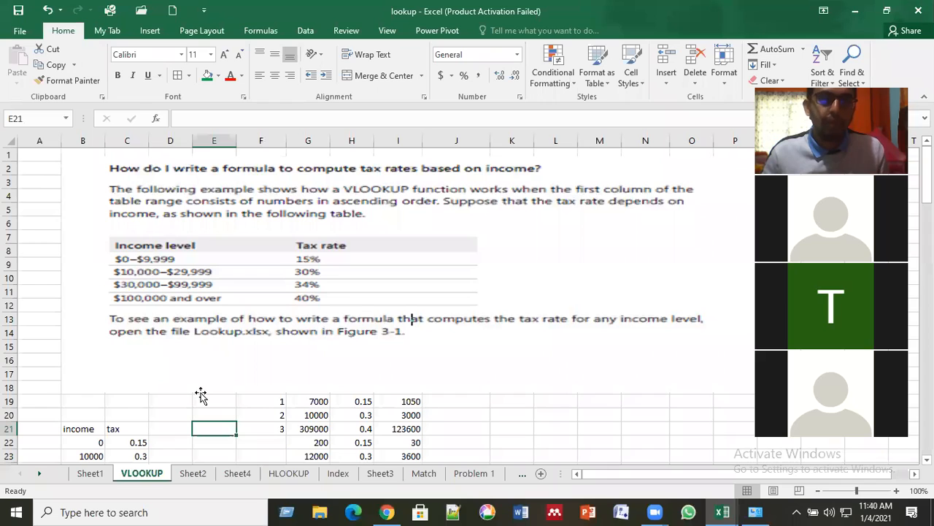
left_click(559, 391)
left_click(566, 413)
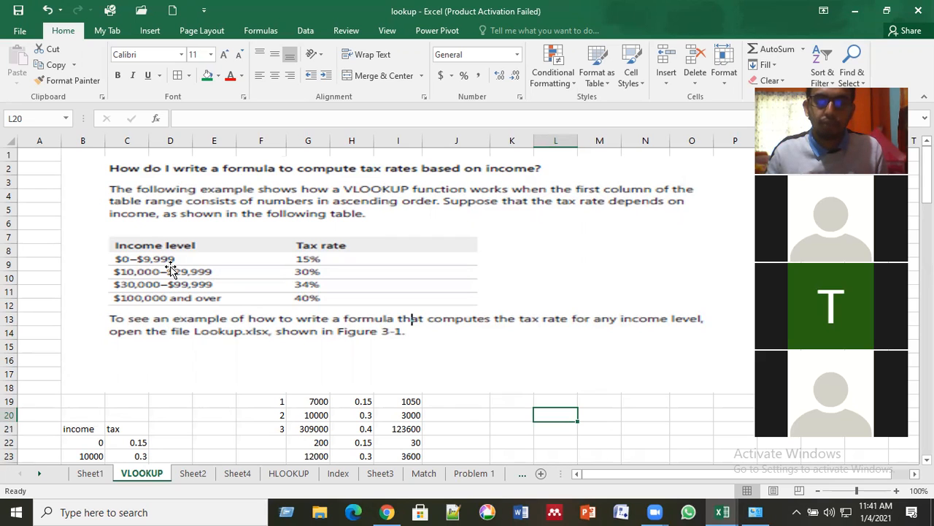
left_click(456, 438)
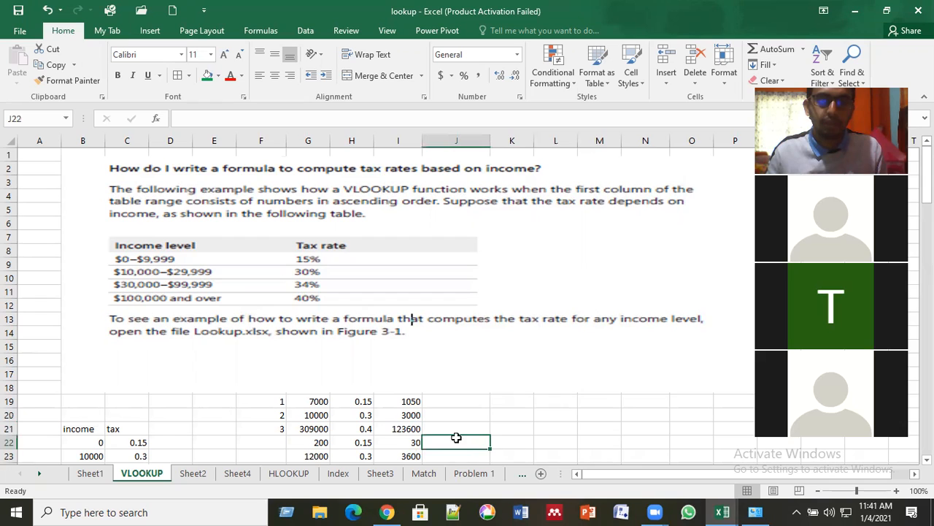
Inspect the tax amount formulas in I21 and I20, the VLOOKUP formula in H21, and the surrounding results.
left_click(398, 430)
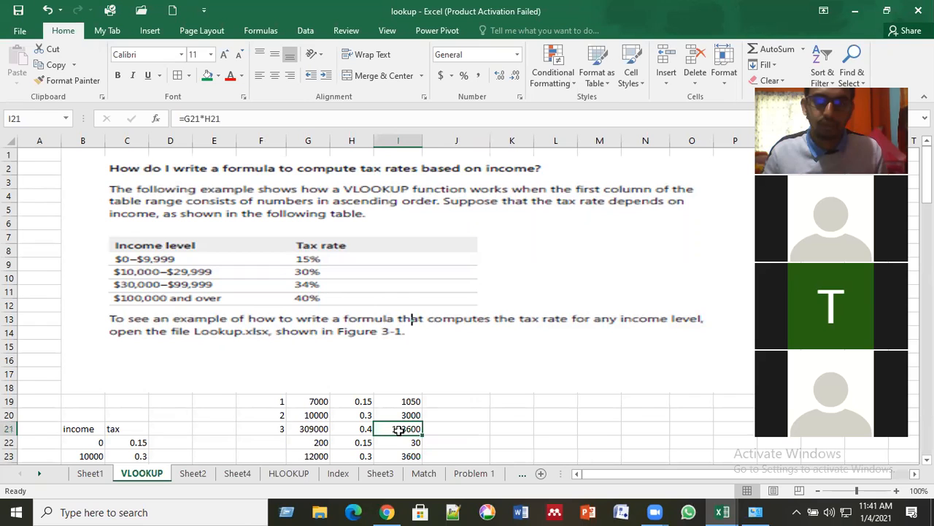
left_click(351, 430)
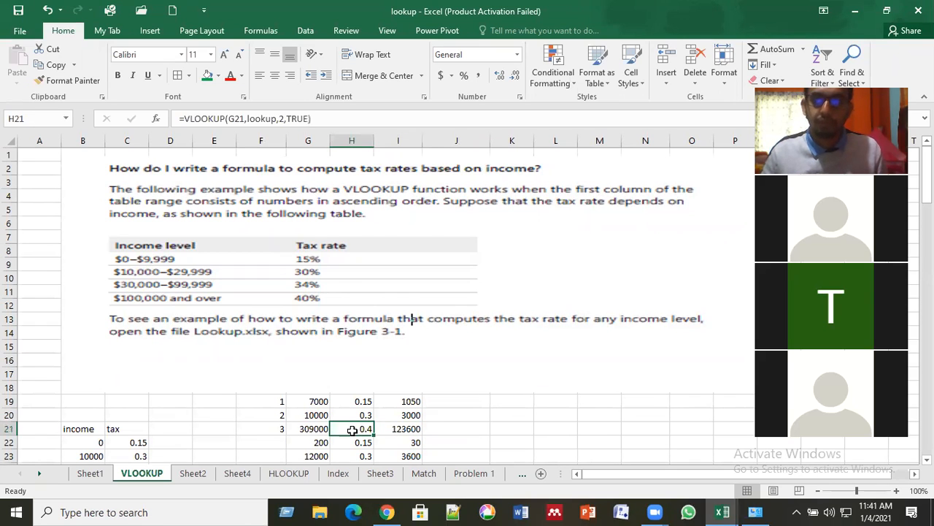
left_click(424, 430)
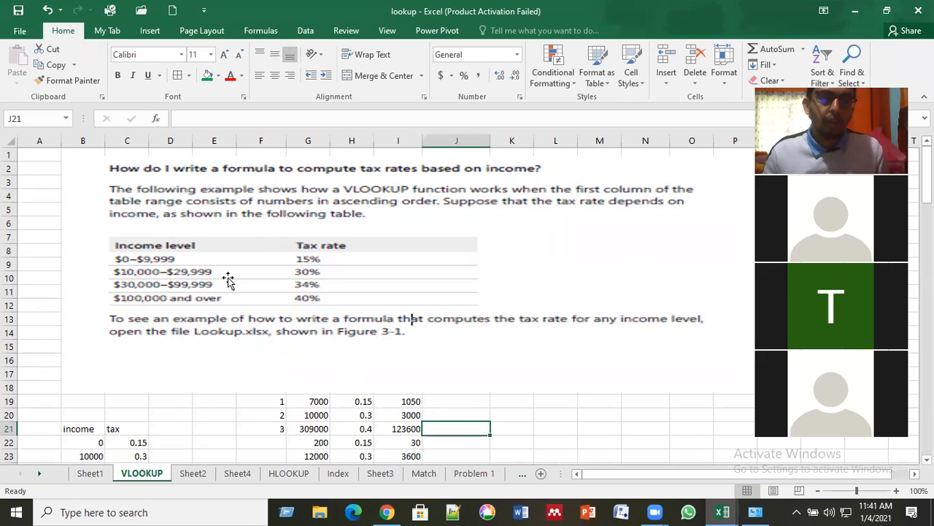
left_click(379, 413)
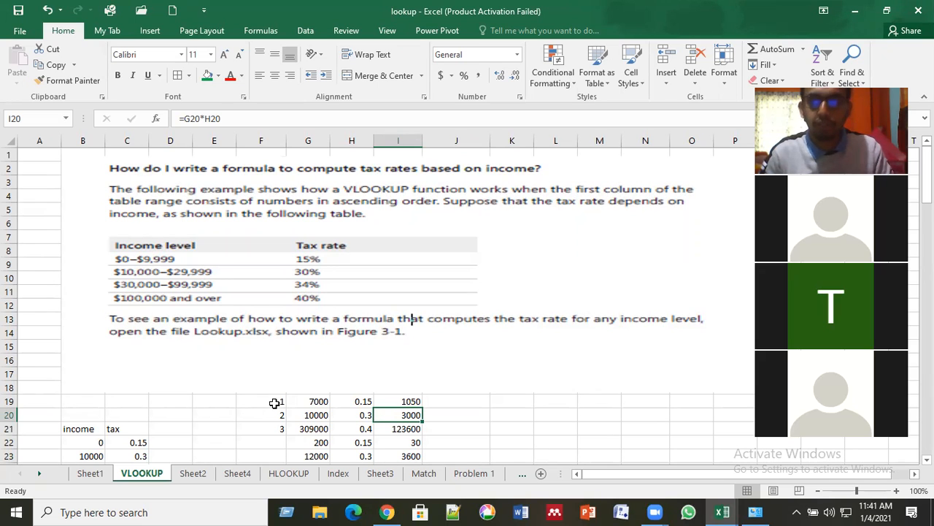
left_click_drag(275, 403, 430, 446)
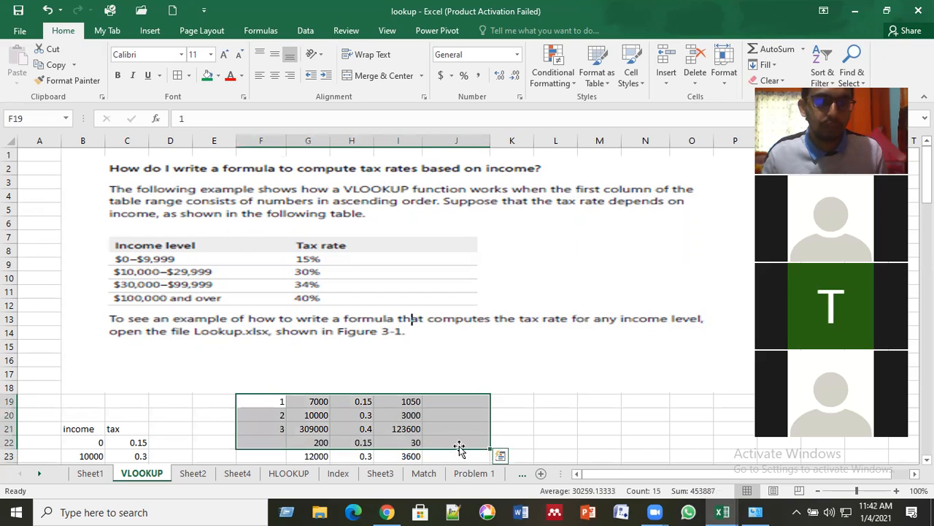
left_click_drag(532, 425, 358, 415)
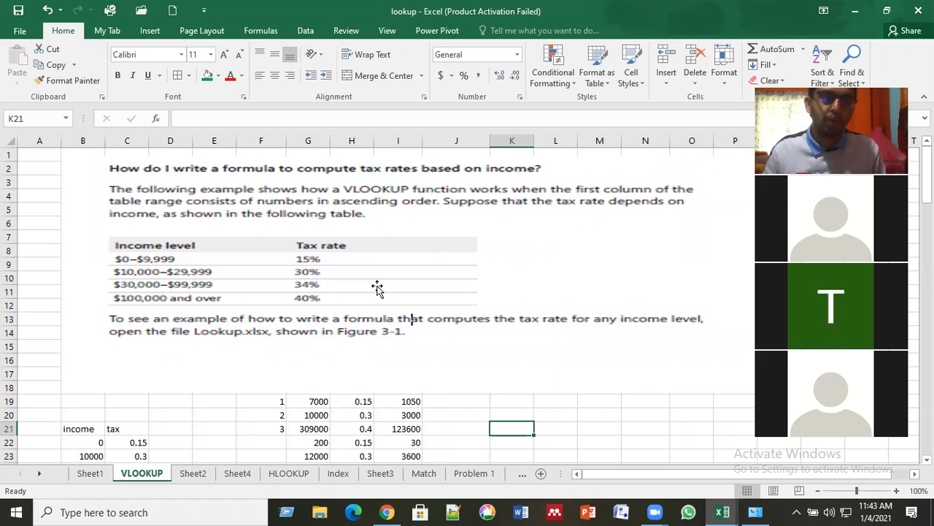
Compare the income levels in the picture with the first income and tax entries in B22 and C22.
left_click(244, 280)
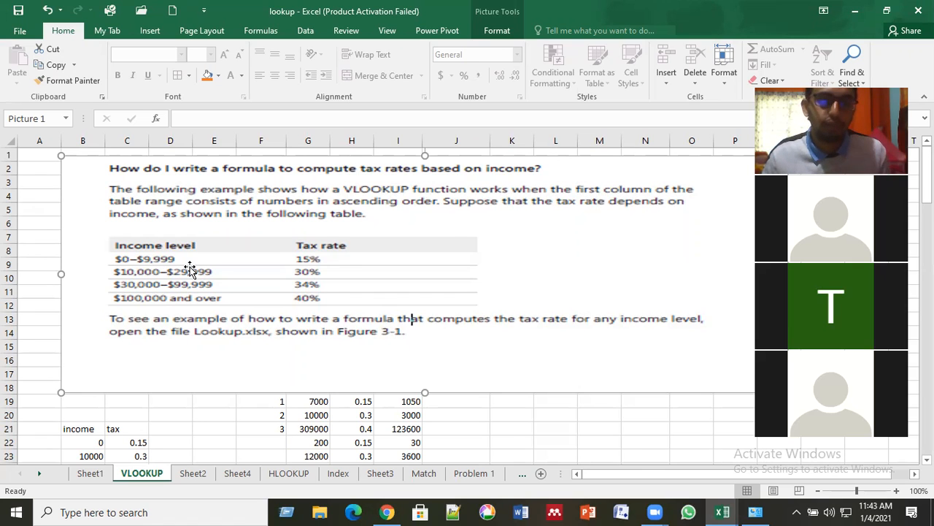
scroll(190, 267, "down", 2)
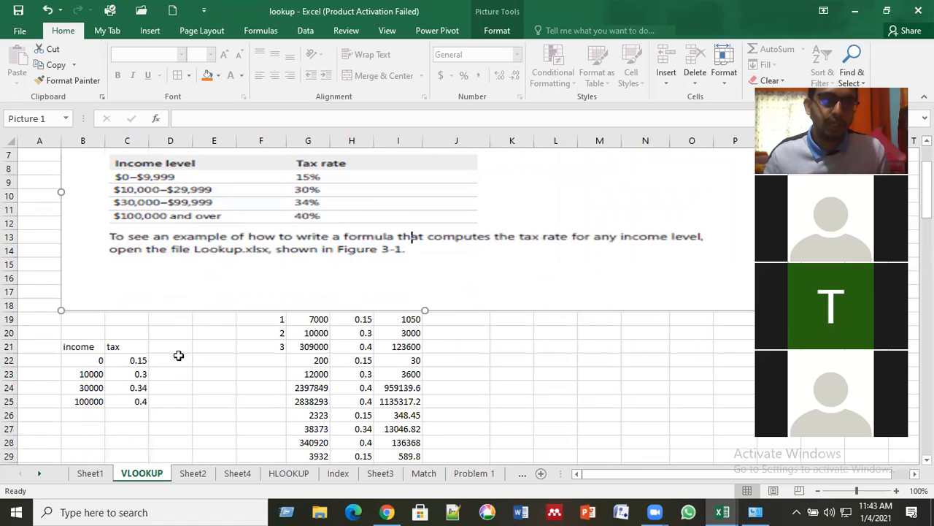
left_click(174, 358)
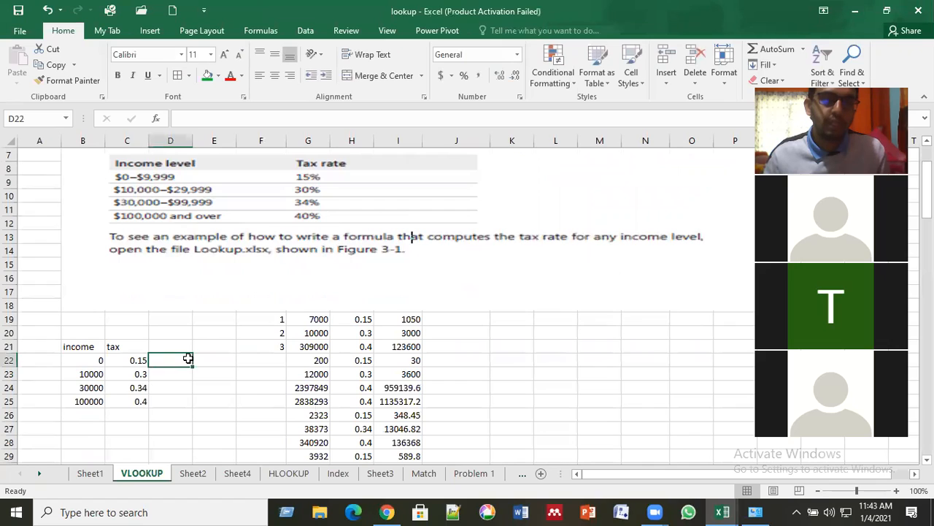
left_click(101, 361)
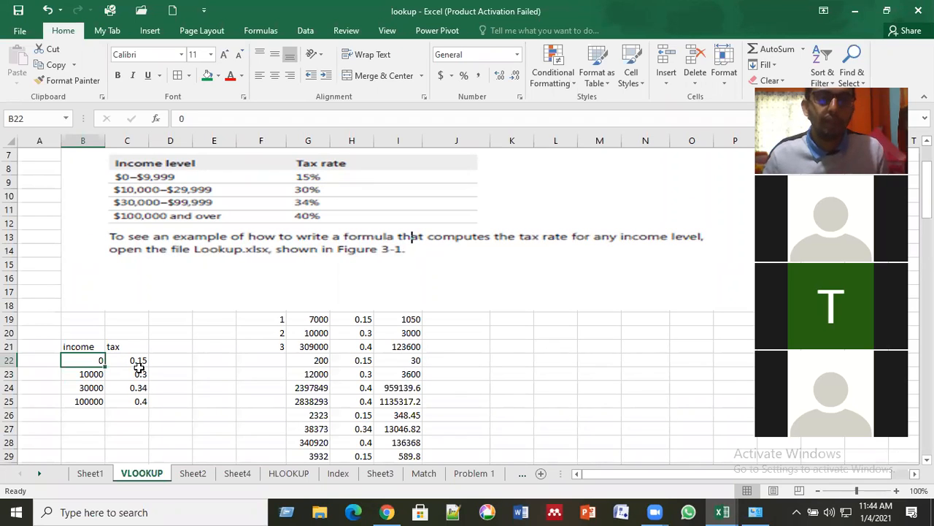
key("Right")
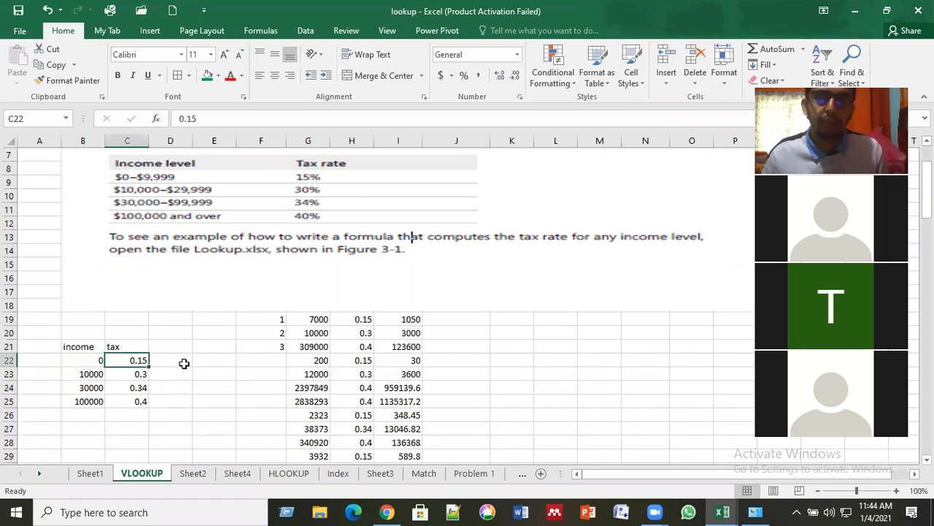
left_click(184, 363)
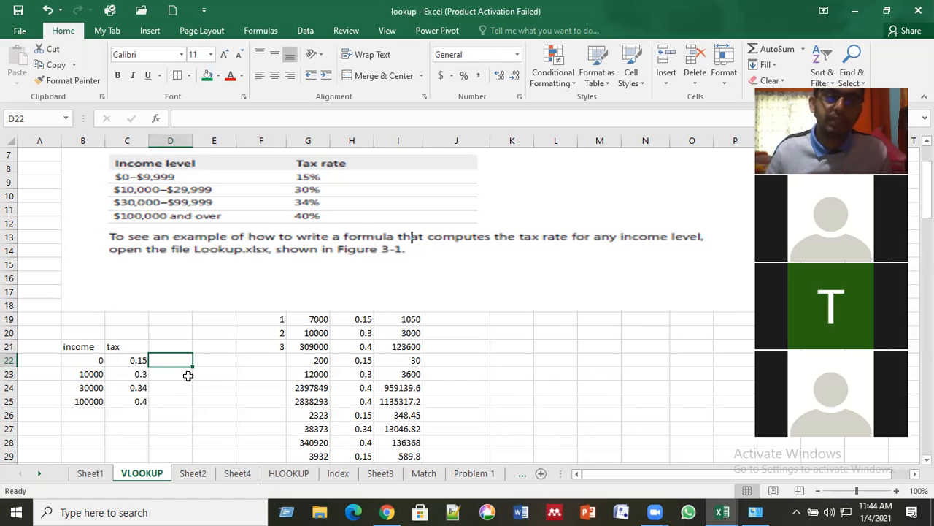
Check the tax rates in C22 to C25 against the percentages and income levels in the picture.
left_click(135, 361)
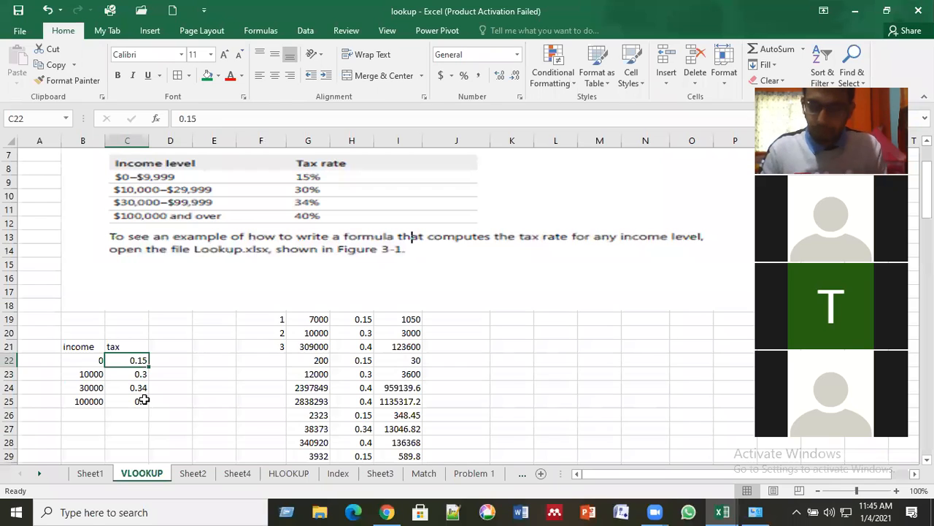
key("Down")
key("Down")
key("Down")
key("Up")
key("Up")
key("Up")
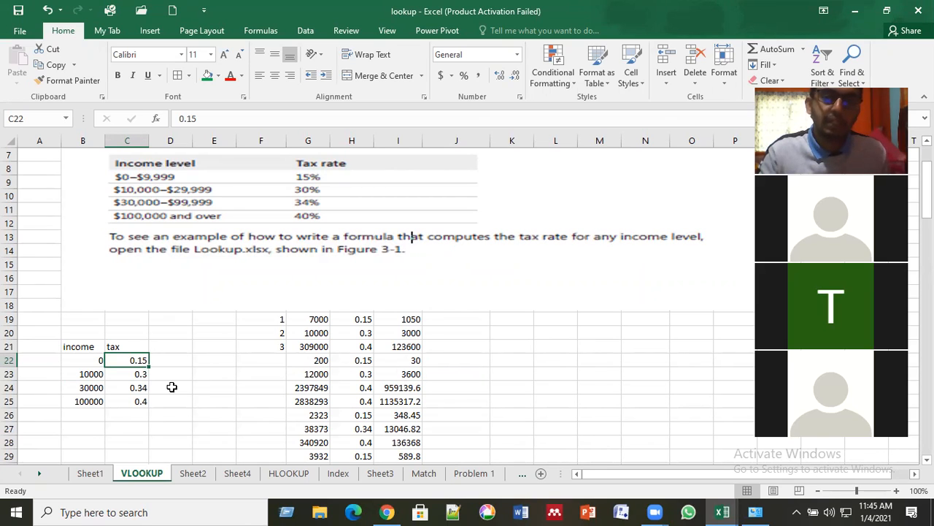
key("Down")
key("Down")
key("Down")
key("Up")
key("Up")
key("Up")
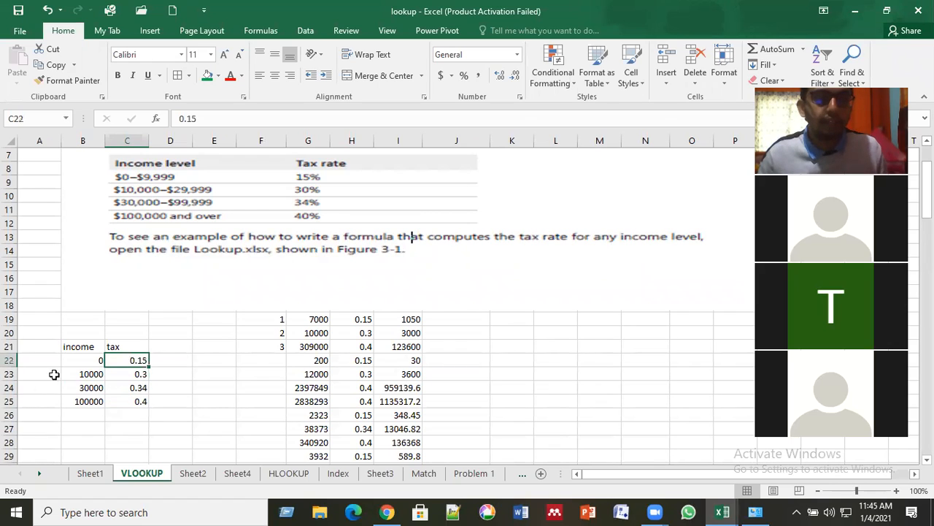
left_click(82, 364)
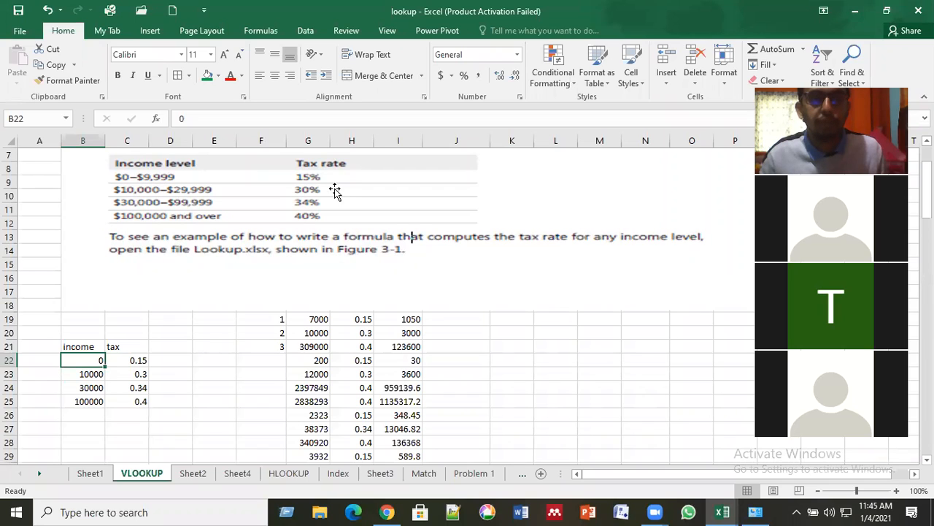
left_click(135, 361)
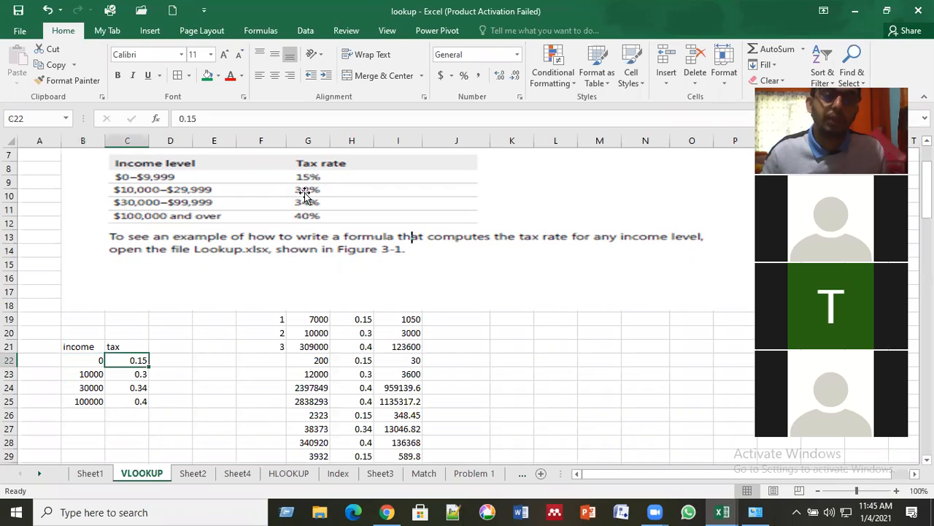
Convert 15% to a decimal by entering =15/100 in E22.
left_click(214, 361)
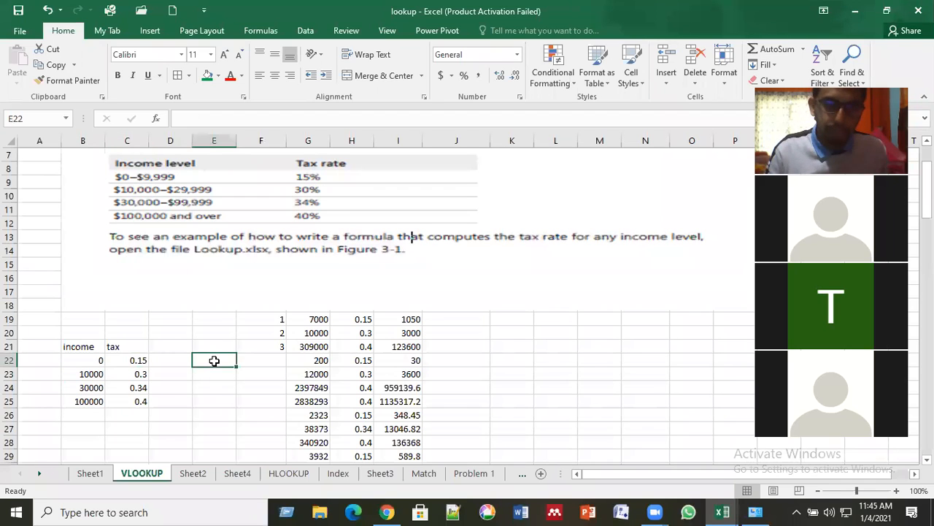
type("=15")
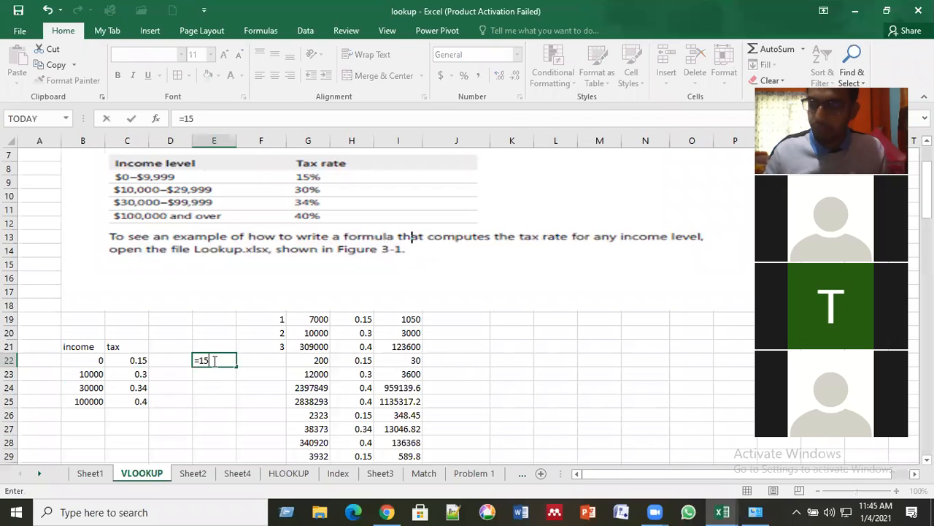
type("/100")
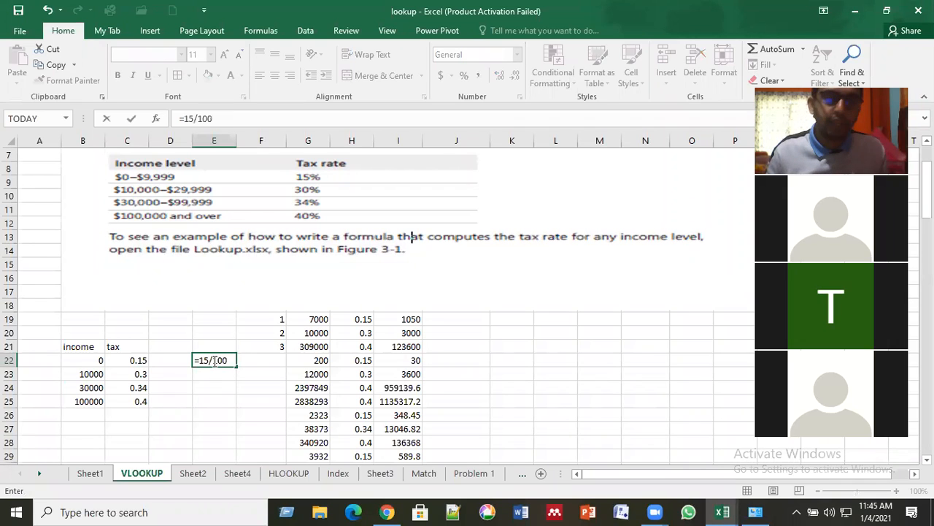
key("Return")
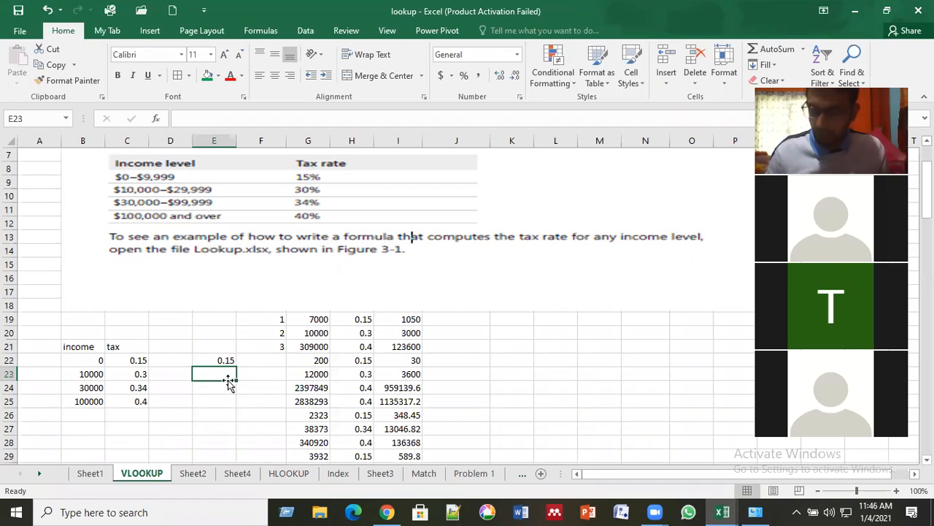
Convert 34% to a decimal by replacing the formula in E22 with =34/100.
key("Up")
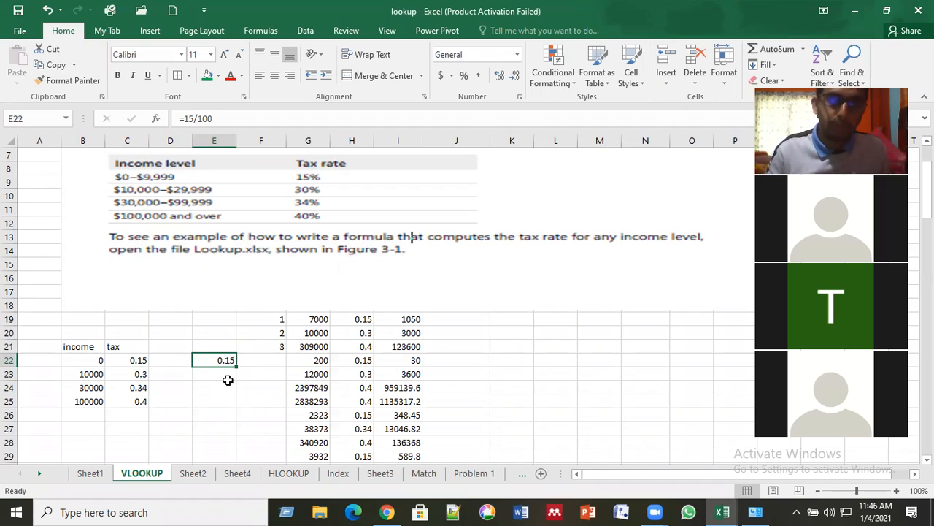
key("BackSpace")
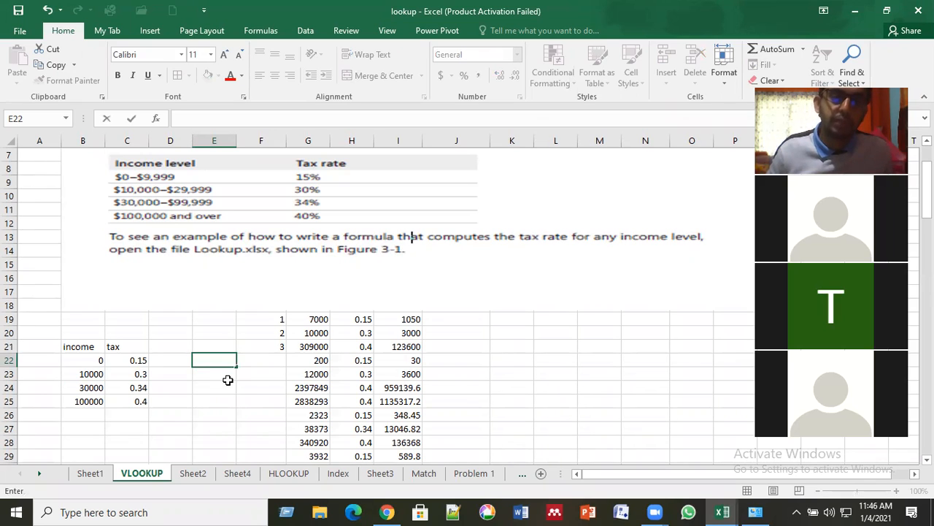
type("34")
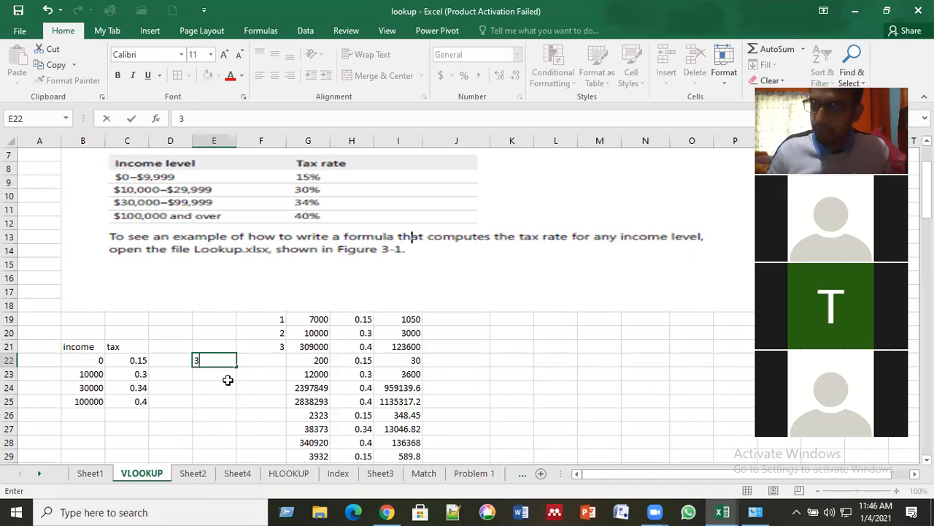
key("BackSpace")
key("BackSpace")
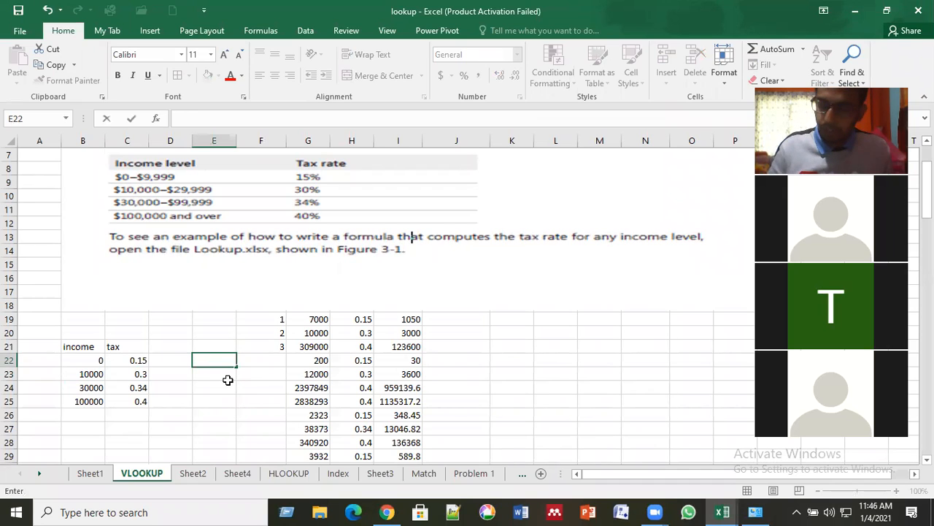
type("=34")
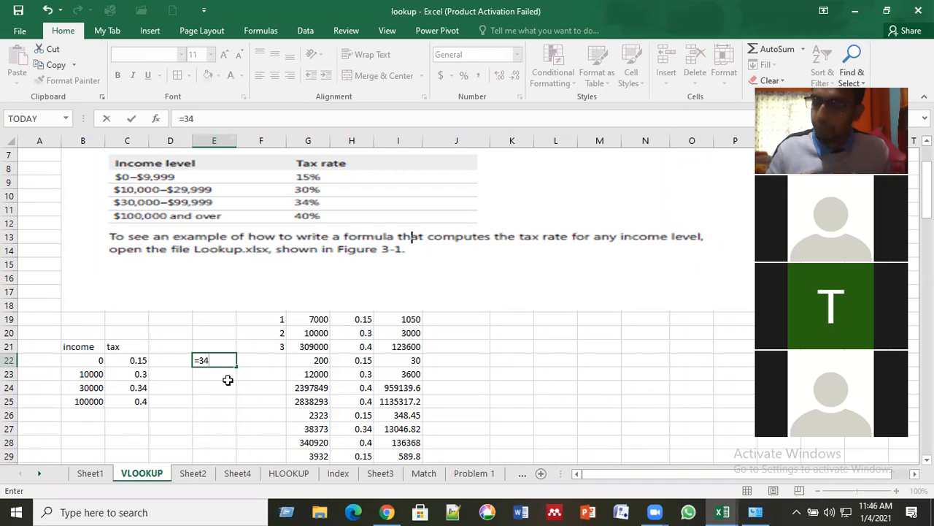
type("/100")
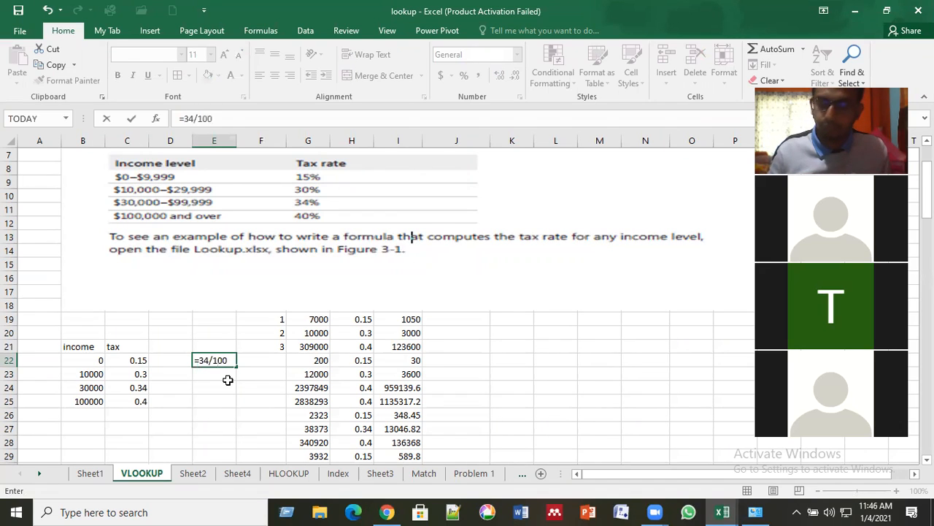
key("Return")
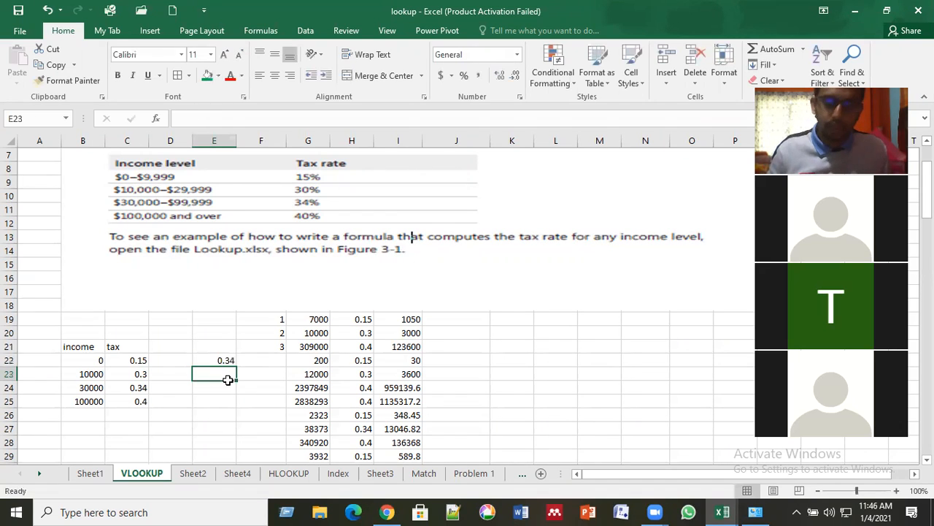
Clear the trial conversion formula from cell E22.
key("Up")
key("Delete")
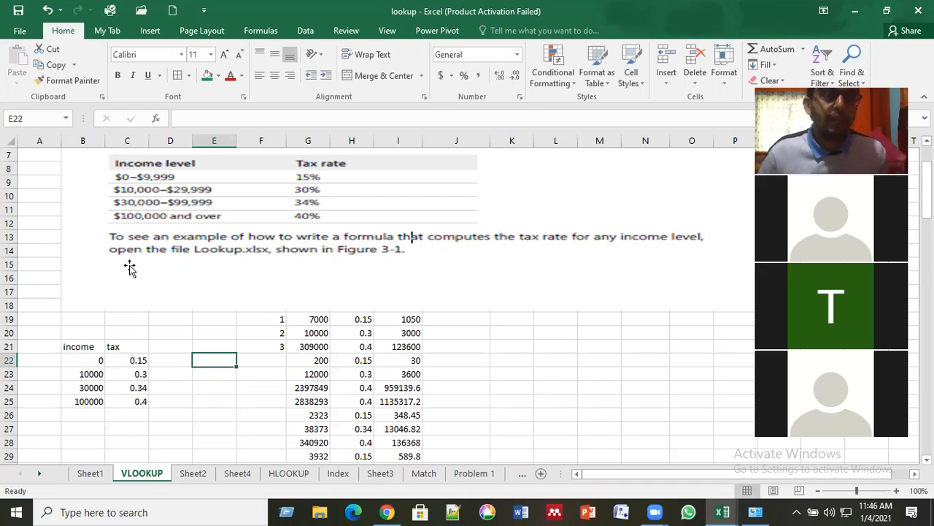
Review the lookup table in B21:C25, matching each income threshold and decimal tax rate with the brackets in the picture.
key("Left")
key("Left")
key("Left")
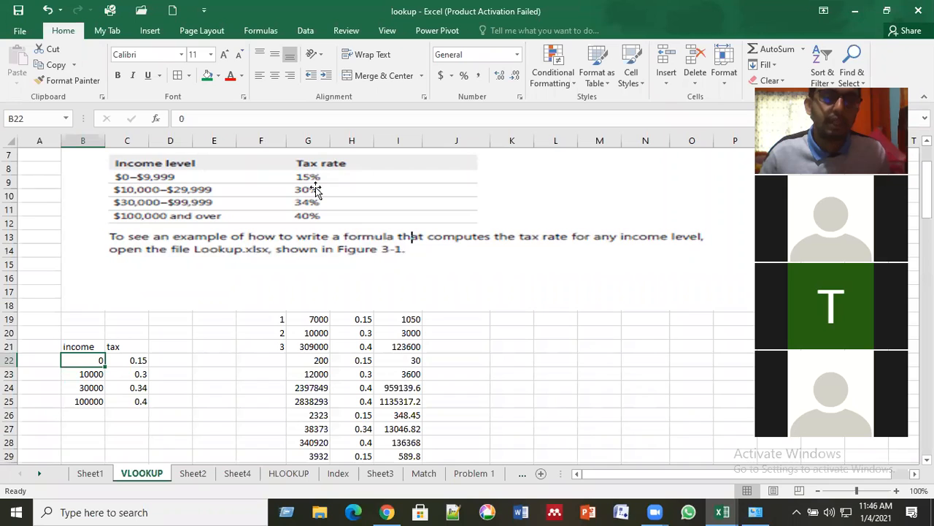
key("Right")
left_click(146, 388)
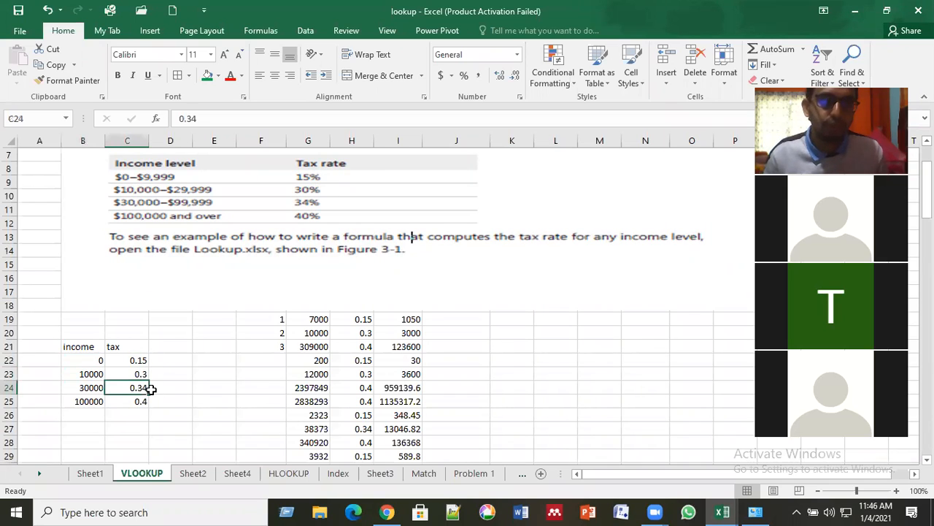
key("Down")
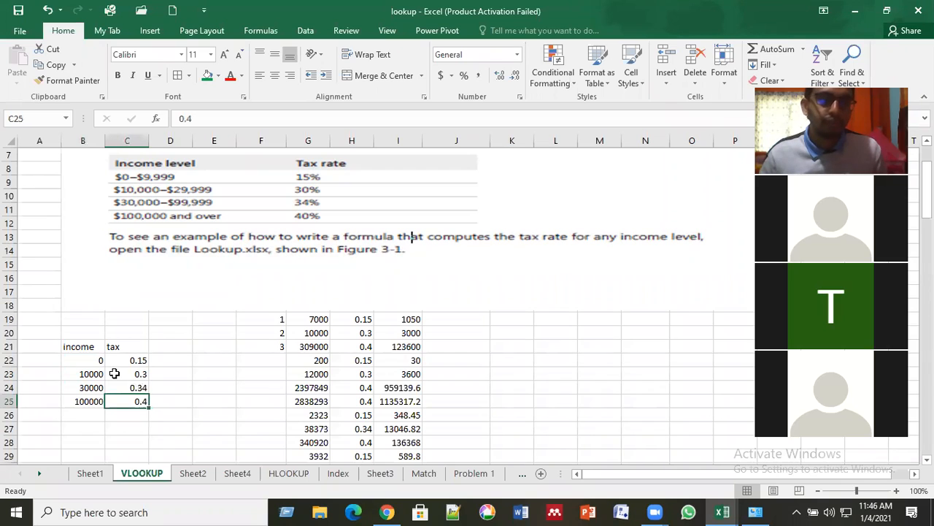
left_click(88, 362)
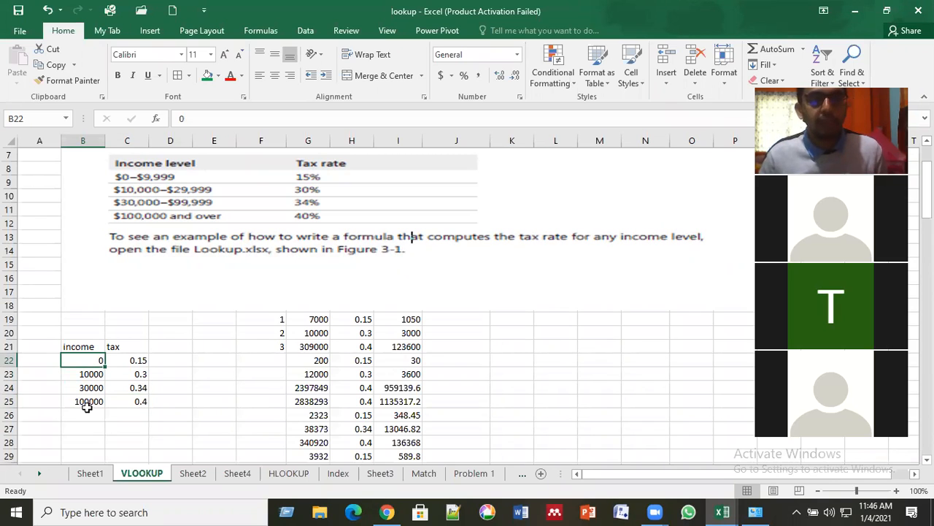
left_click(85, 374)
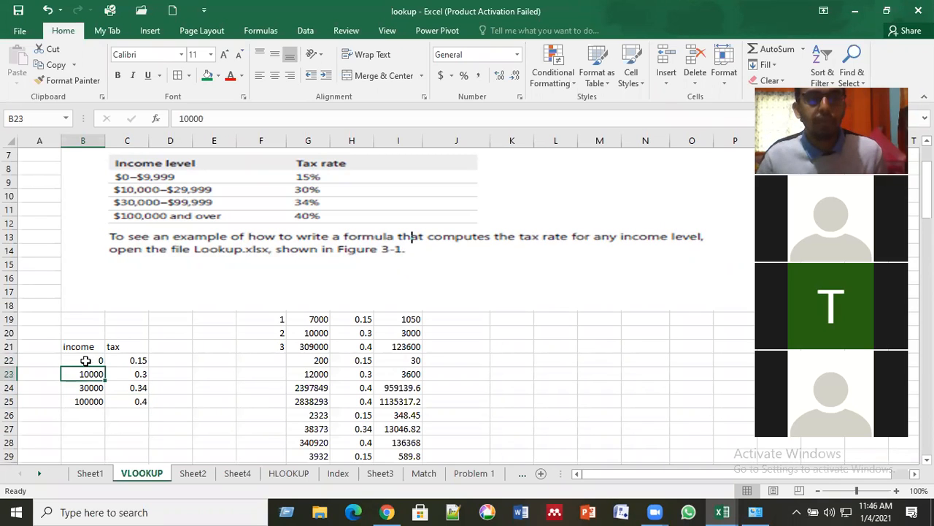
left_click(85, 360)
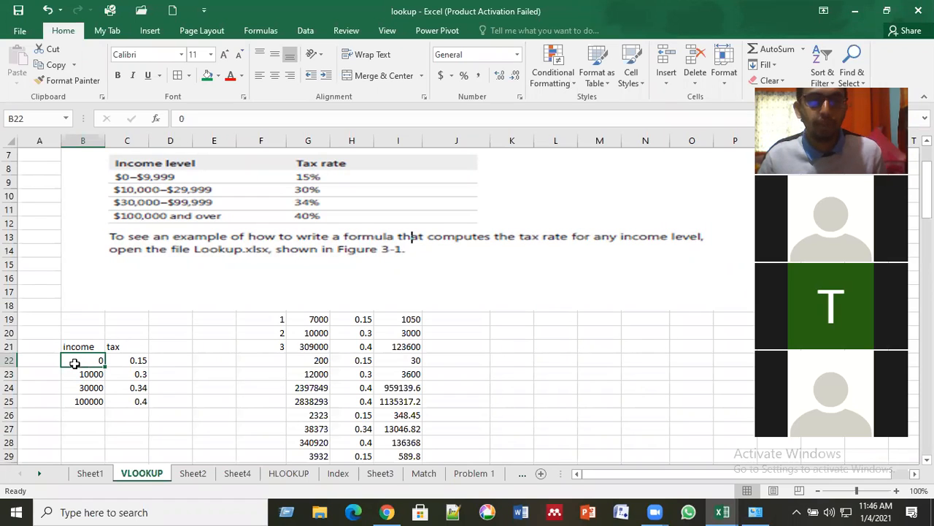
left_click(136, 364)
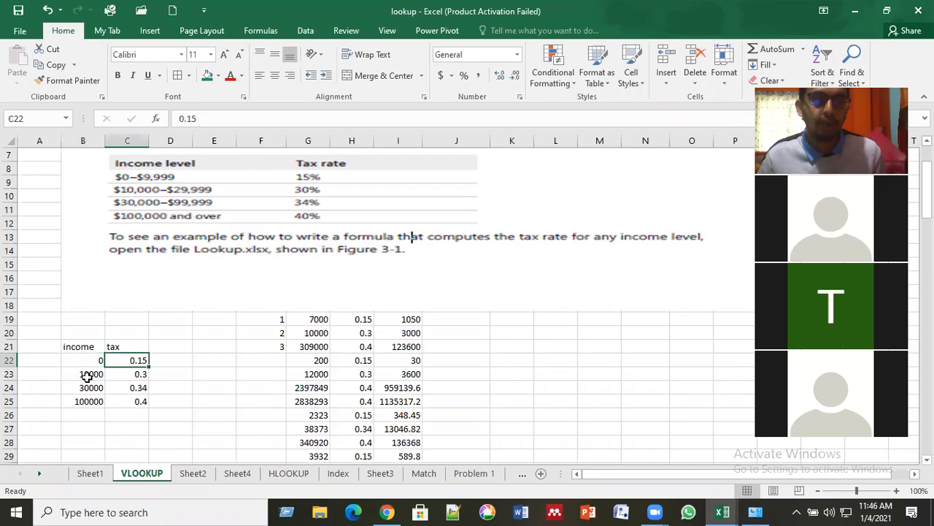
left_click(87, 376)
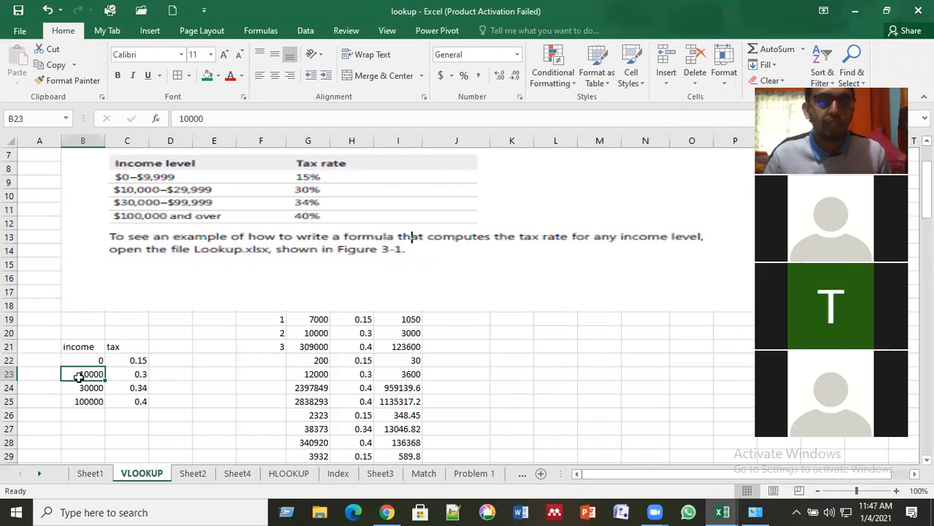
left_click(139, 374)
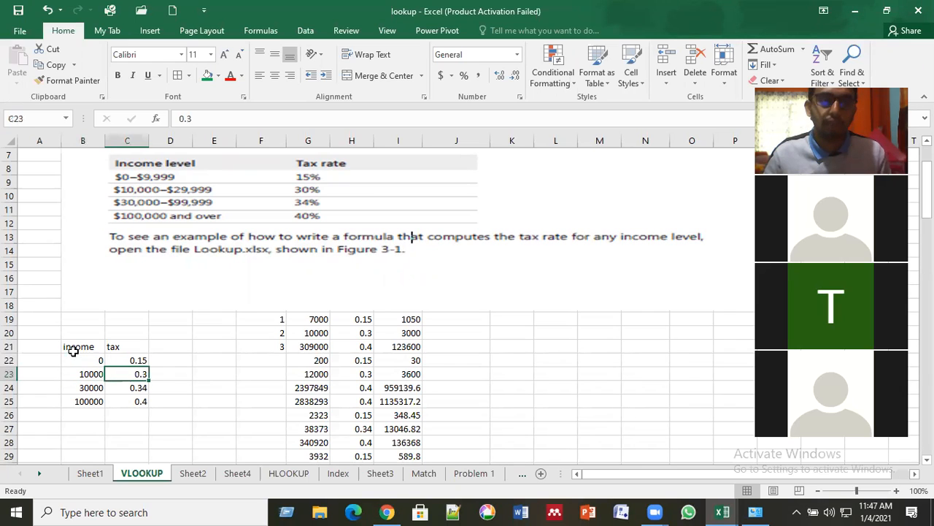
left_click_drag(73, 346, 138, 399)
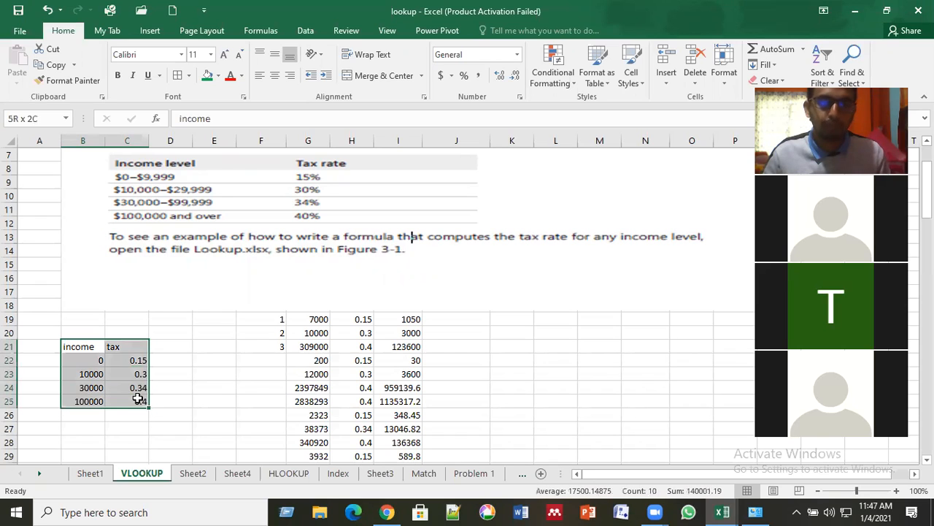
left_click(209, 401)
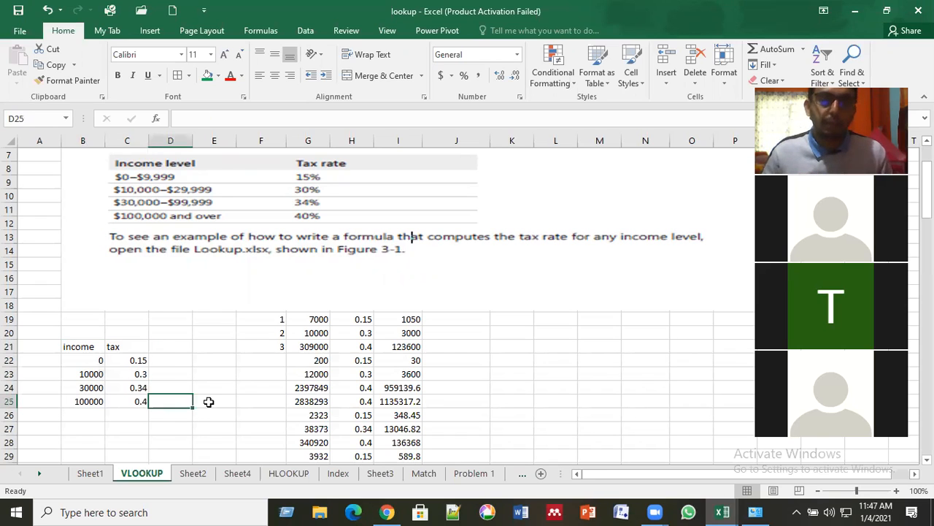
Apply cell borders to the income values in G19:G36.
left_click(209, 402)
scroll(209, 402, "down", 1)
left_click_drag(309, 280, 312, 430)
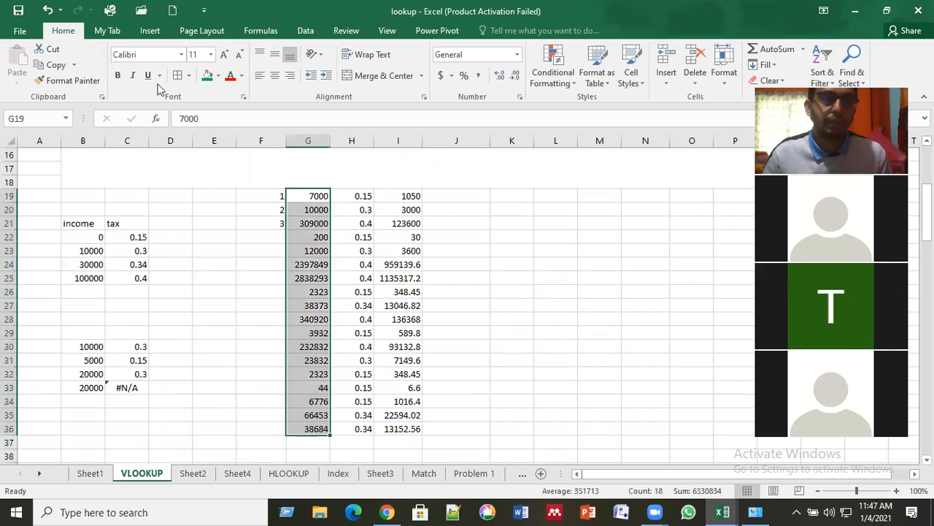
left_click(176, 76)
left_click_drag(223, 297, 223, 300)
scroll(224, 300, "up", 1)
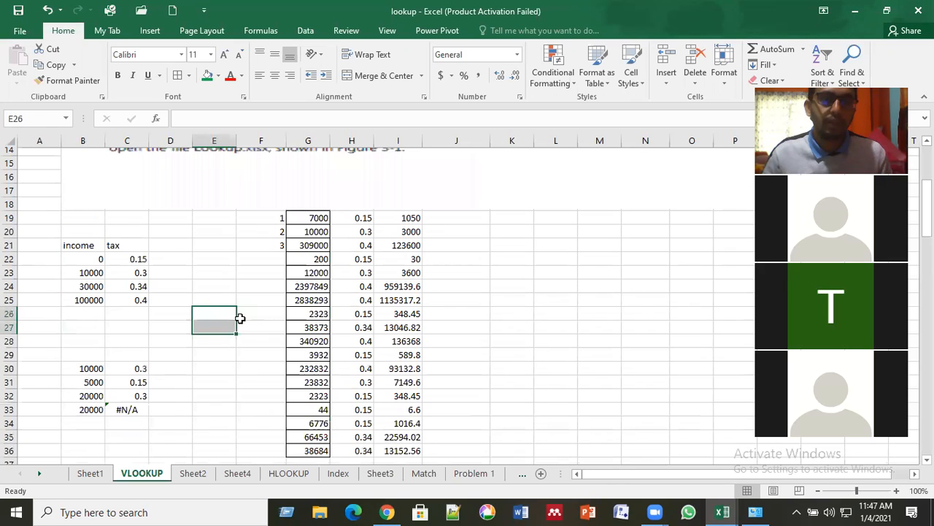
Move the tax bracket picture sideways beyond column P to free the cells above the income list.
scroll(304, 306, "up", 3)
left_click(304, 306)
left_click_drag(297, 282, 300, 272)
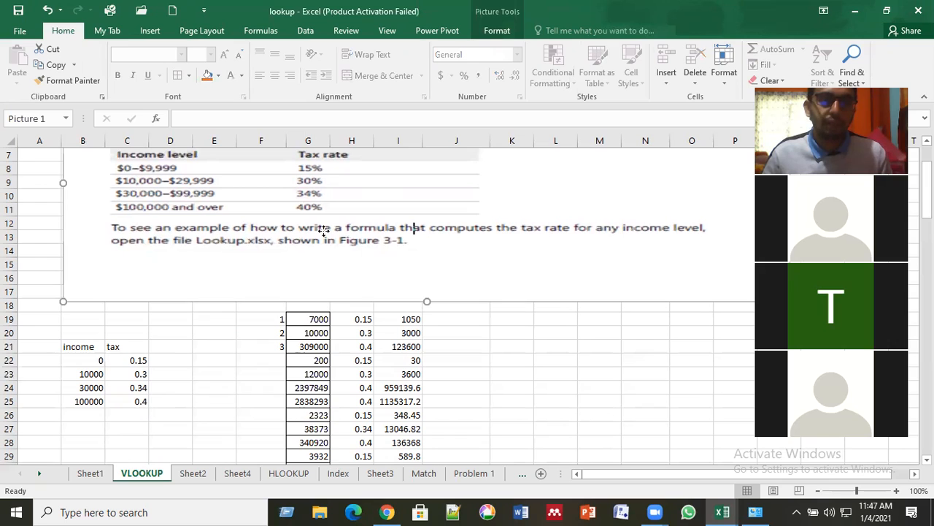
left_click_drag(414, 228, 887, 268)
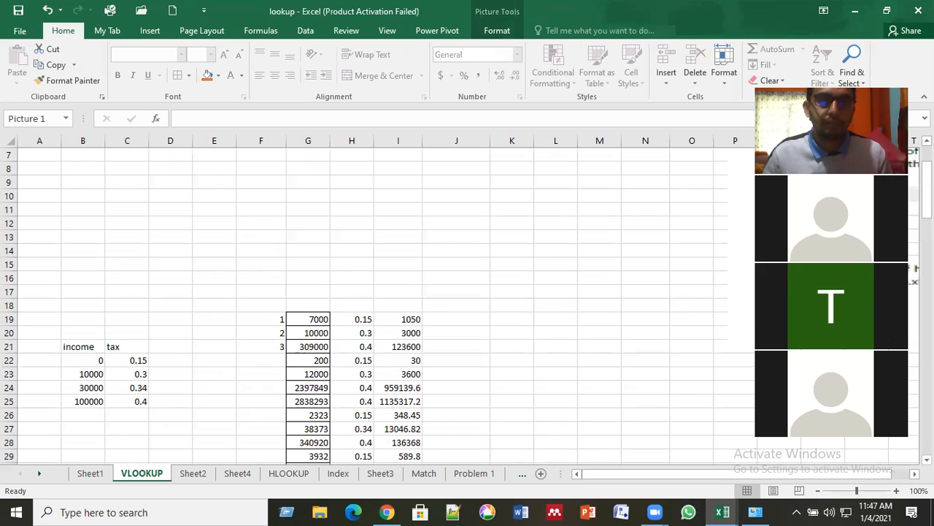
scroll(467, 287, "right", 1)
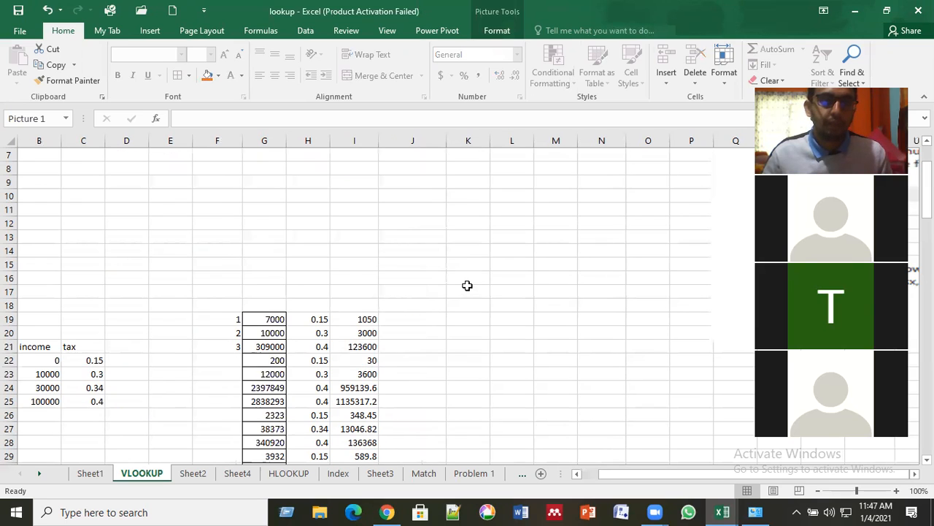
Enter the header Income in G18 above the bordered income values.
left_click(282, 302)
type("iNCOME")
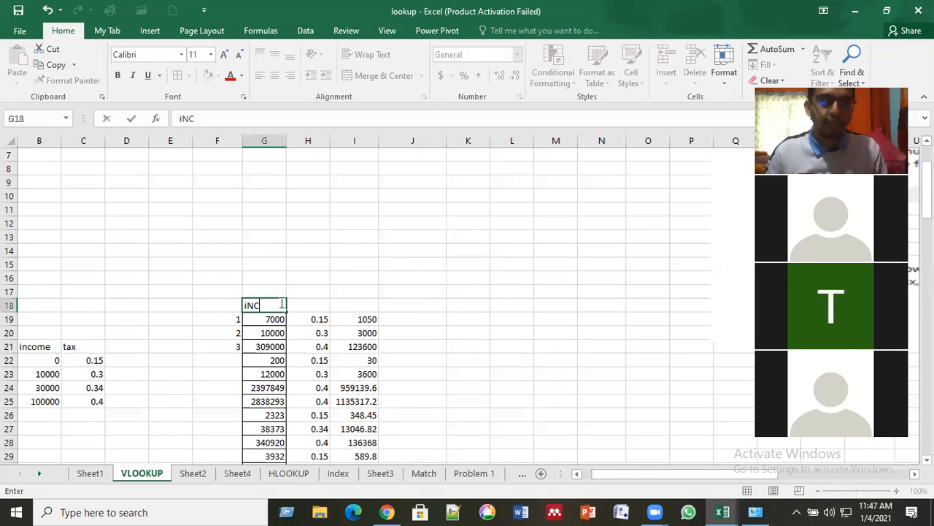
key("BackSpace")
key("BackSpace")
key("BackSpace")
key("BackSpace")
key("BackSpace")
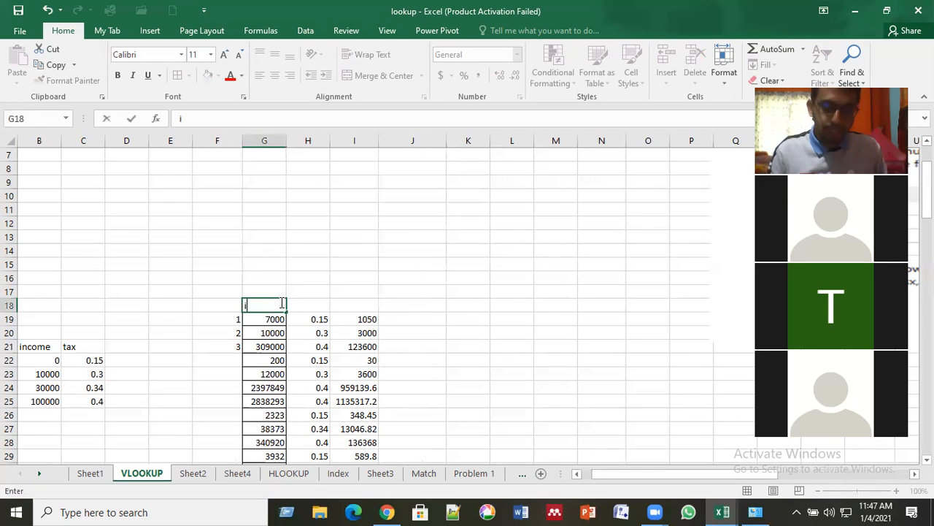
type("nc")
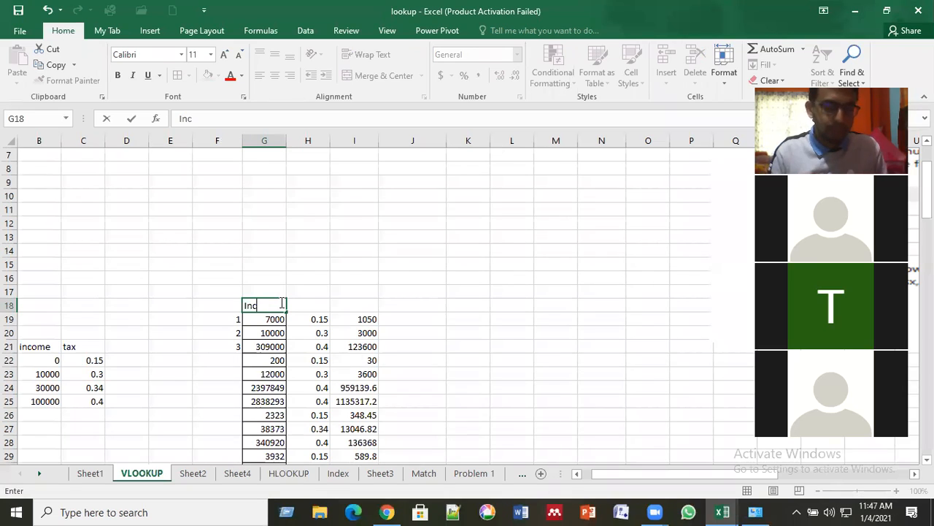
type("ome")
key("Return")
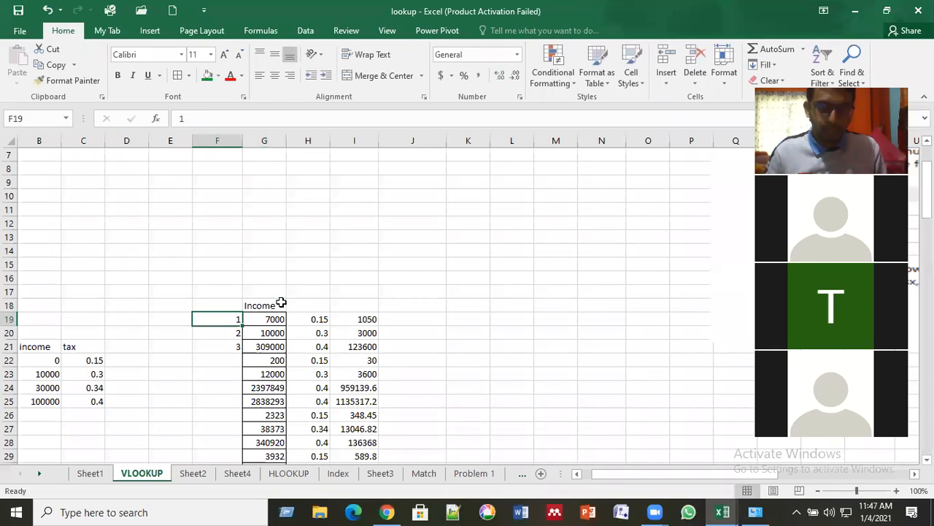
Replace the row numbers in F19:F21 with the placeholder labels mr.x, mr.y and z.
type("mr")
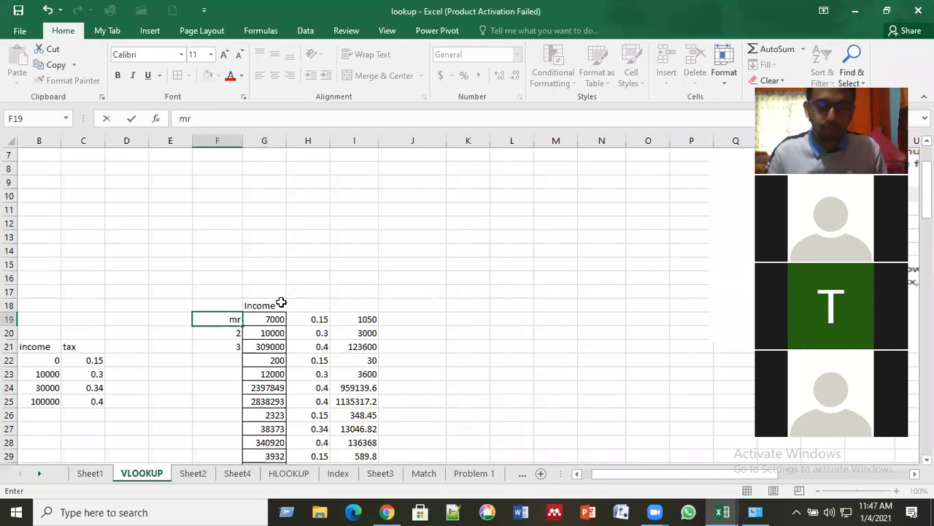
type(".")
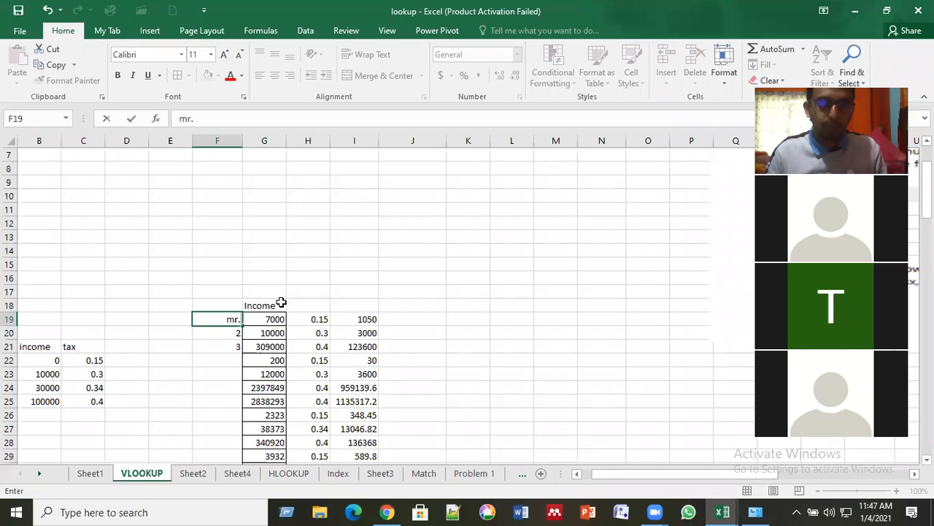
type("x")
key("Return")
type("mr.y")
key("Return")
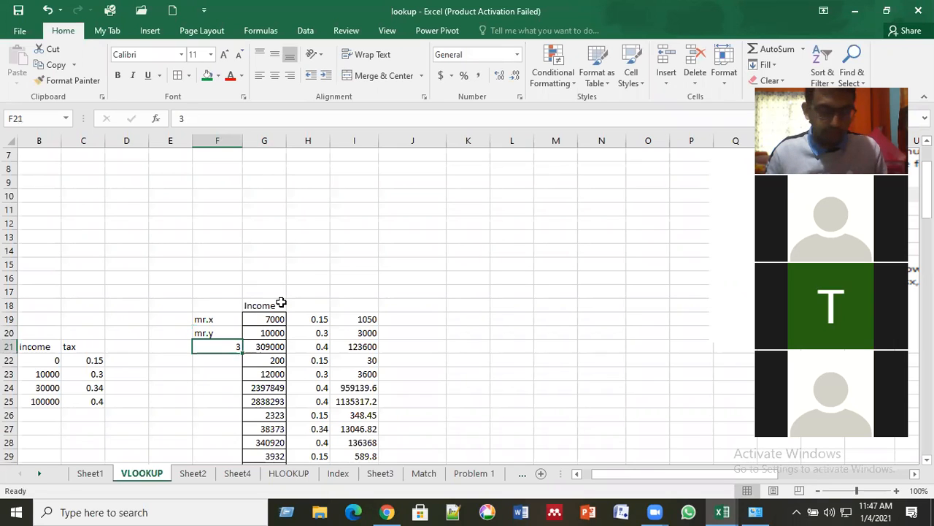
type("z")
key("Return")
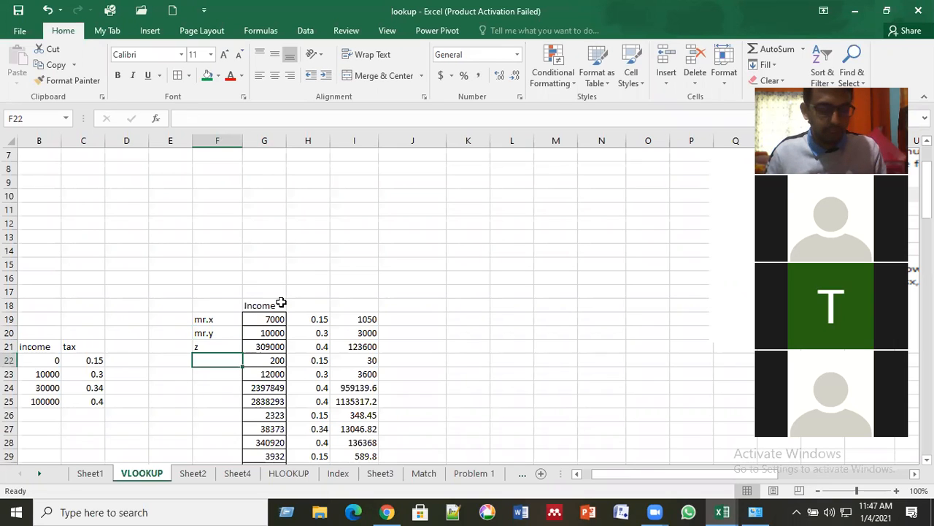
Enter the placeholder labels a, s, daa and a in F22:F25 beside the incomes.
type("a")
key("Return")
type("s")
key("Return")
type("da")
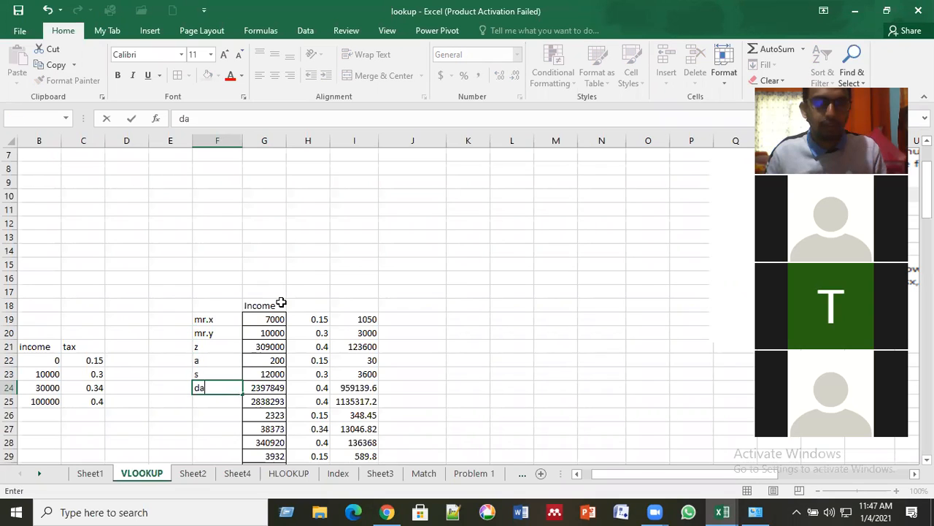
type("a")
key("Return")
type("a")
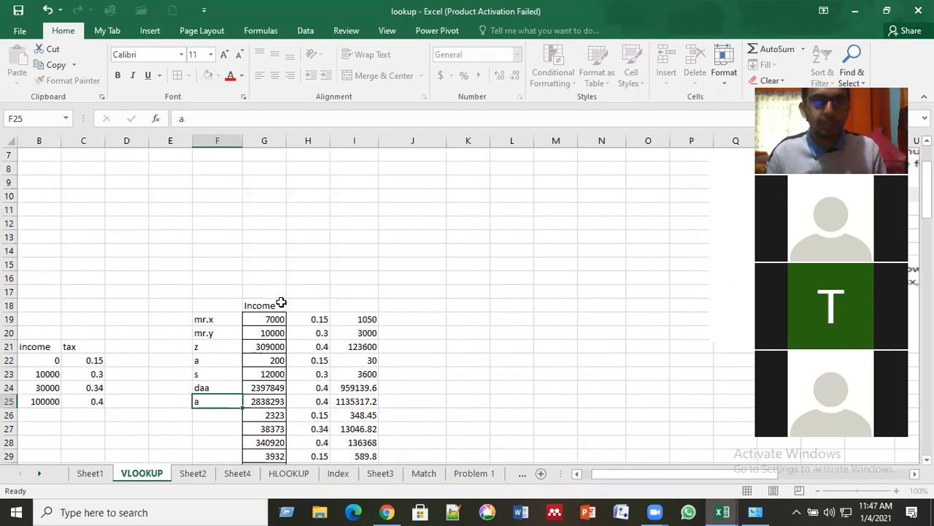
Continue the label column with fafa, afa and fafa in F26:F28.
key("Return")
type("fafa")
key("Return")
type("afa")
key("Return")
type("fafa")
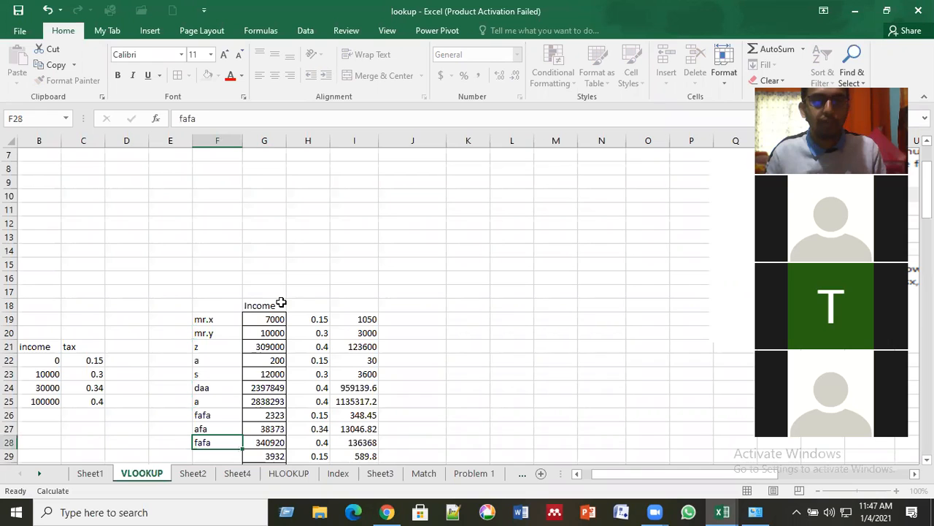
Fill F29:F33 with the labels afd, fafa, sf, daa and sd.
key("Return")
type("afd")
key("Return")
type("fafa")
key("Return")
type("sf daa sd")
Change the label in F30 to ff.
key("Up")
key("Up")
key("Up")
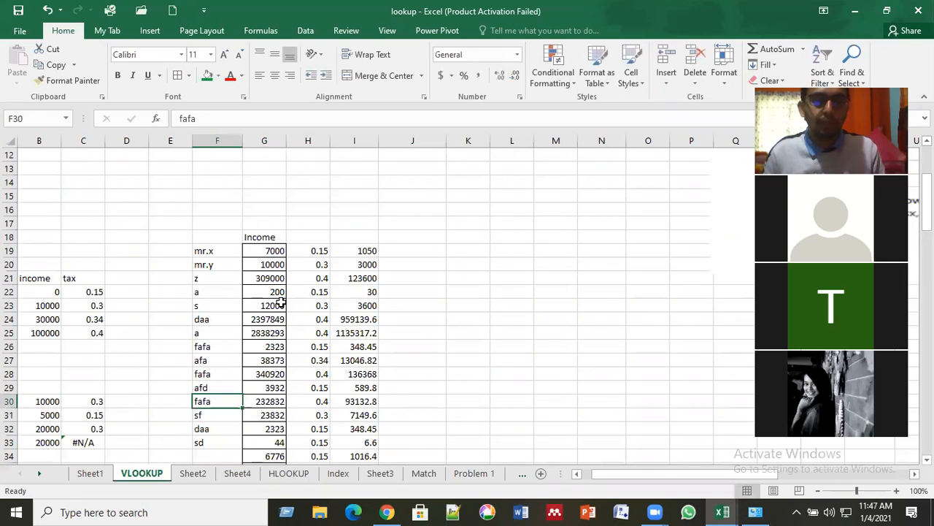
key("F2")
key("BackSpace")
key("BackSpace")
key("BackSpace")
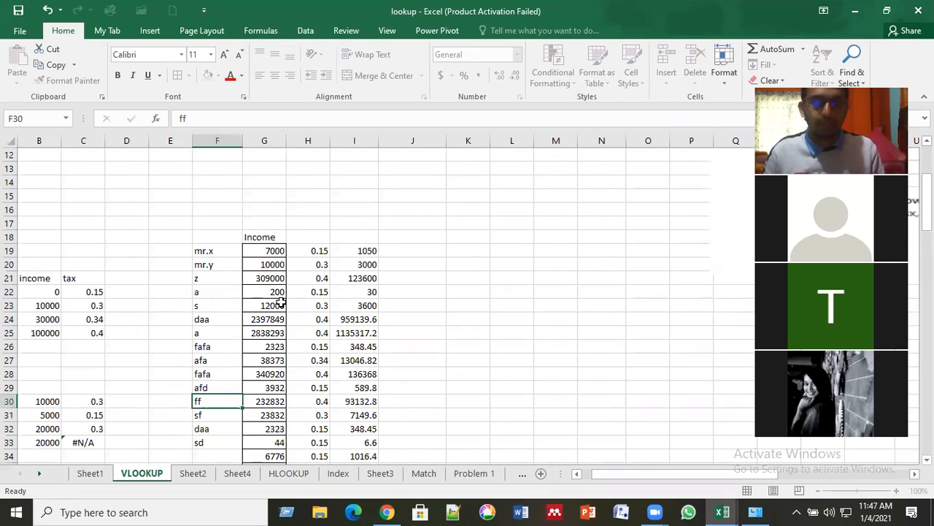
type("f")
key("Return")
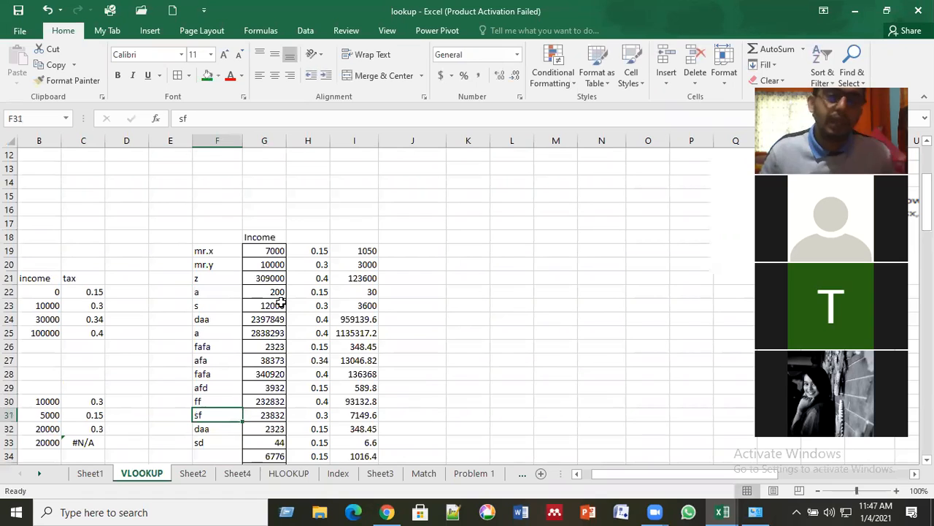
Apply all cell borders to the label and income table in F18:G36.
left_click(274, 252)
left_click_drag(209, 241, 279, 443)
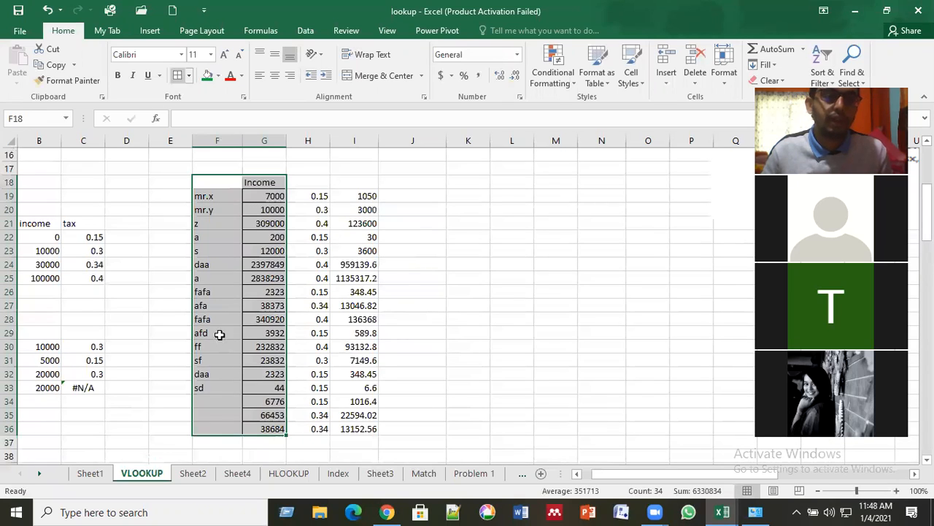
left_click(214, 411)
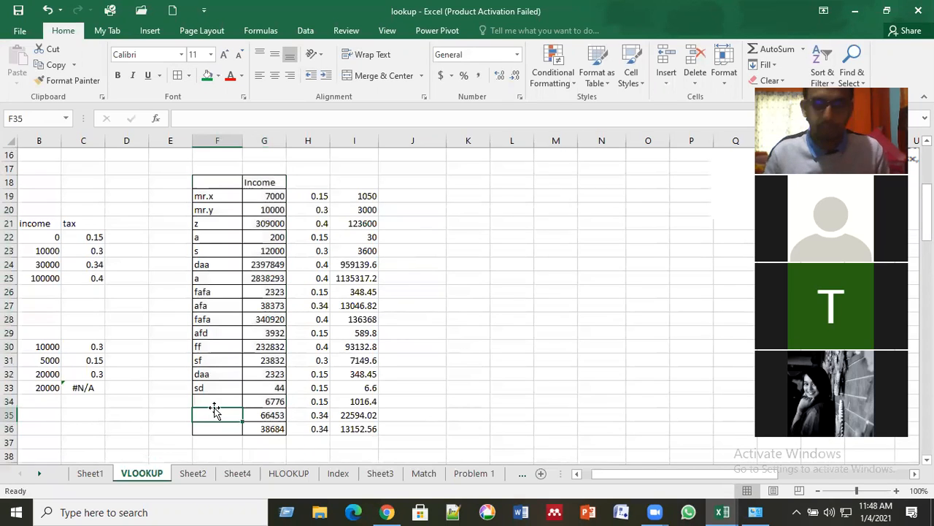
Complete the label column with y in F34, yt in F35 and hghjg in F36.
type("y")
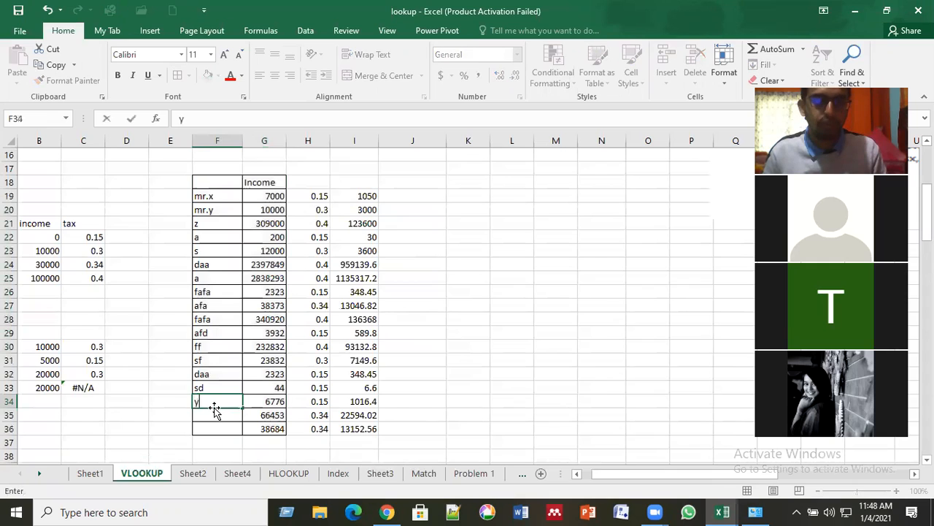
key("Return")
key("Return")
type("h")
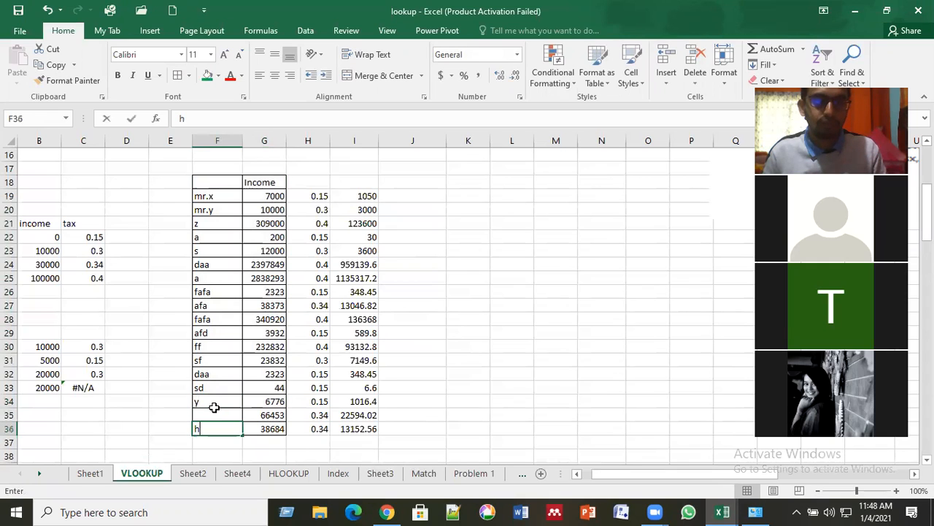
type("ghjg")
key("Up")
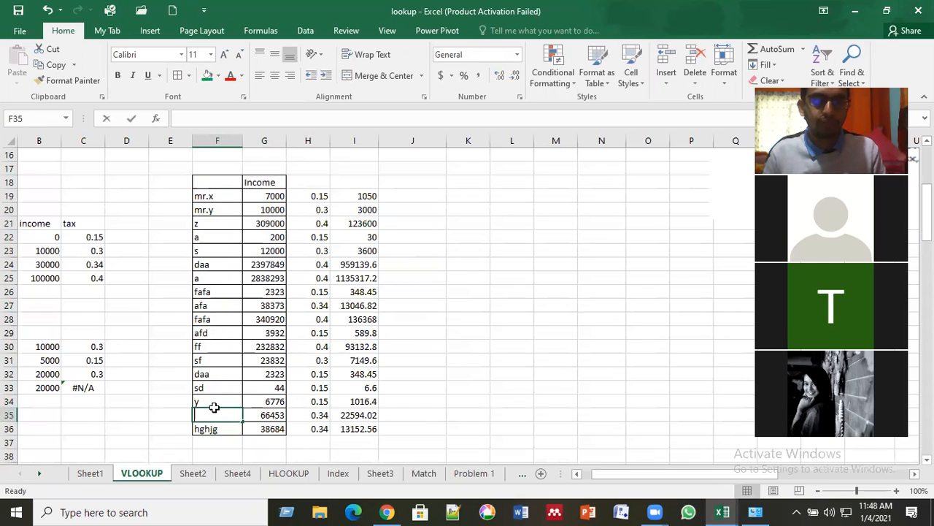
type("yt")
key("Tab")
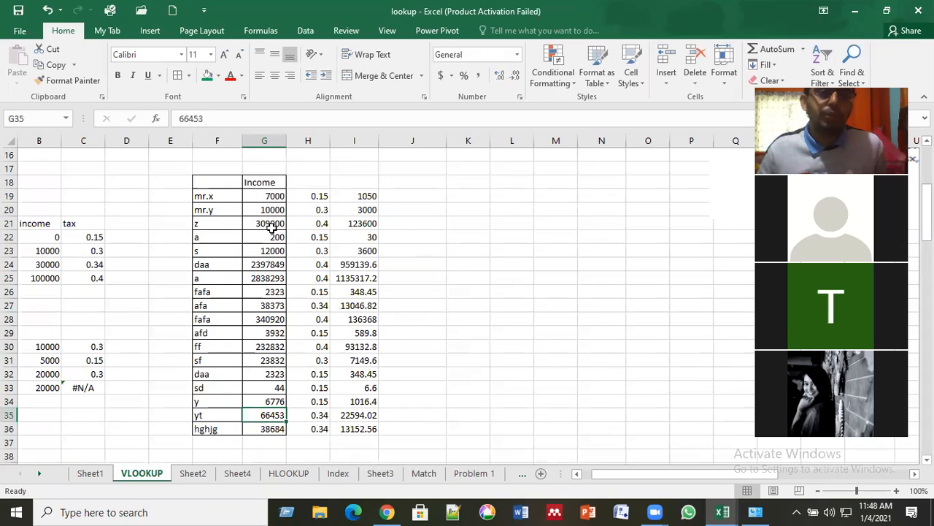
Apply all cell borders to the income and tax bracket table in B21:C26.
left_click(271, 201)
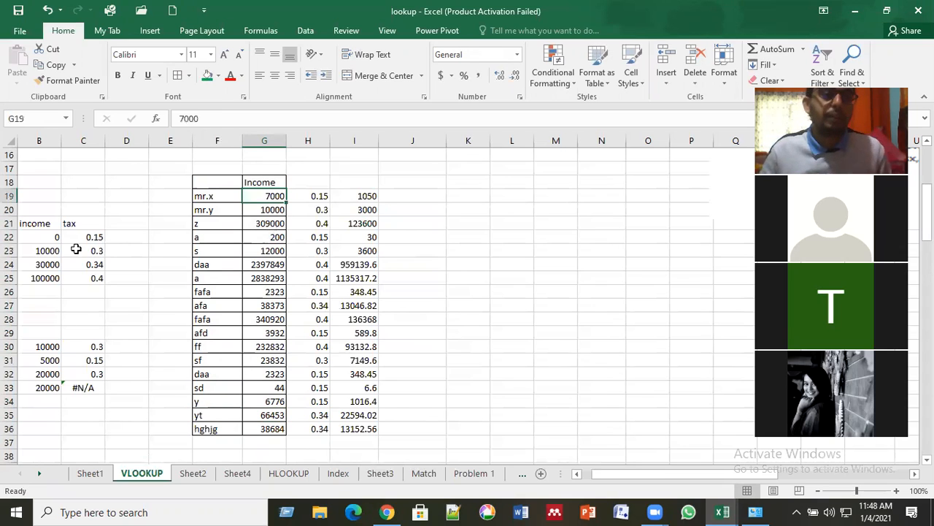
scroll(78, 312, "up", 2)
left_click(35, 310)
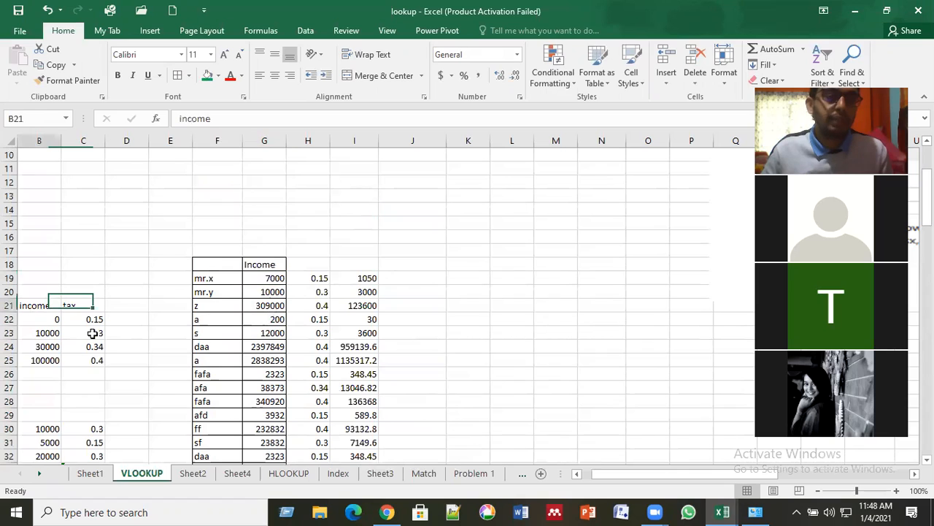
left_click_drag(108, 366, 106, 376)
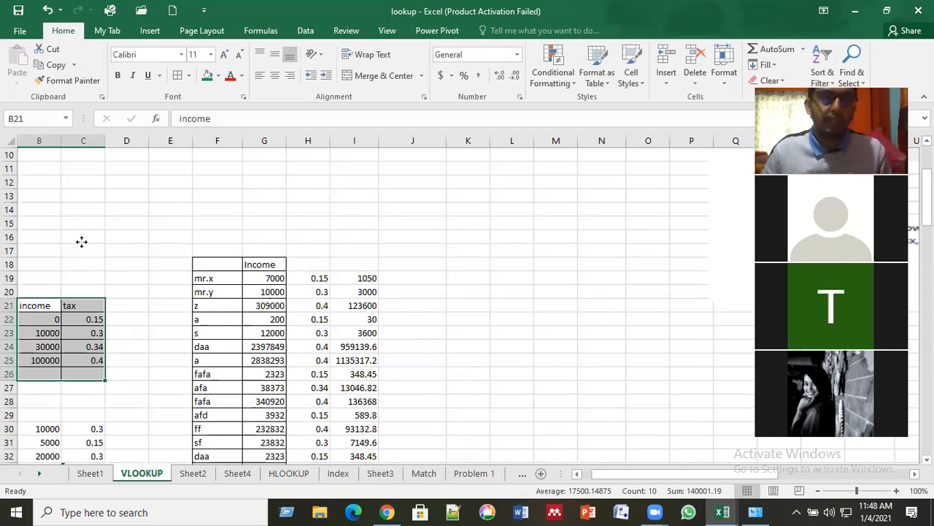
Move the tax bracket picture over the cells above the tables for comparison and back aside beyond column N.
key("ctrl+v")
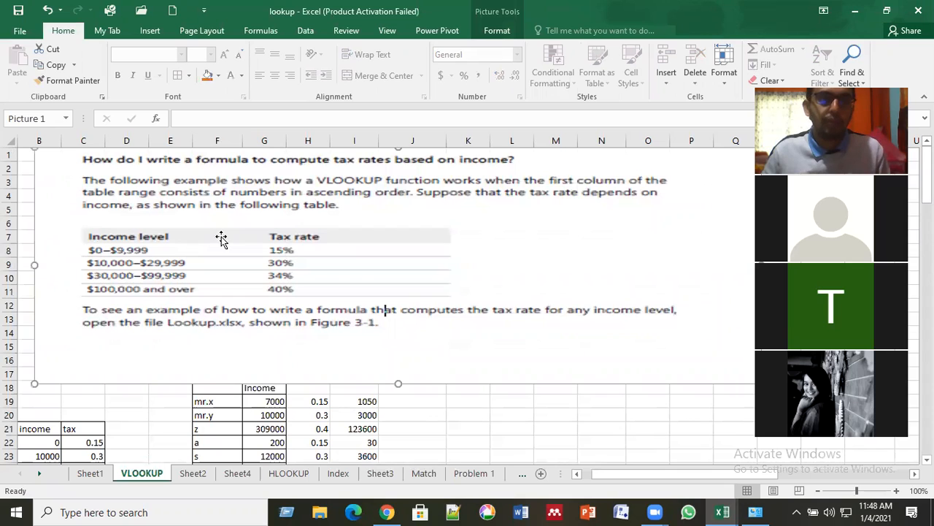
scroll(149, 368, "down", 2)
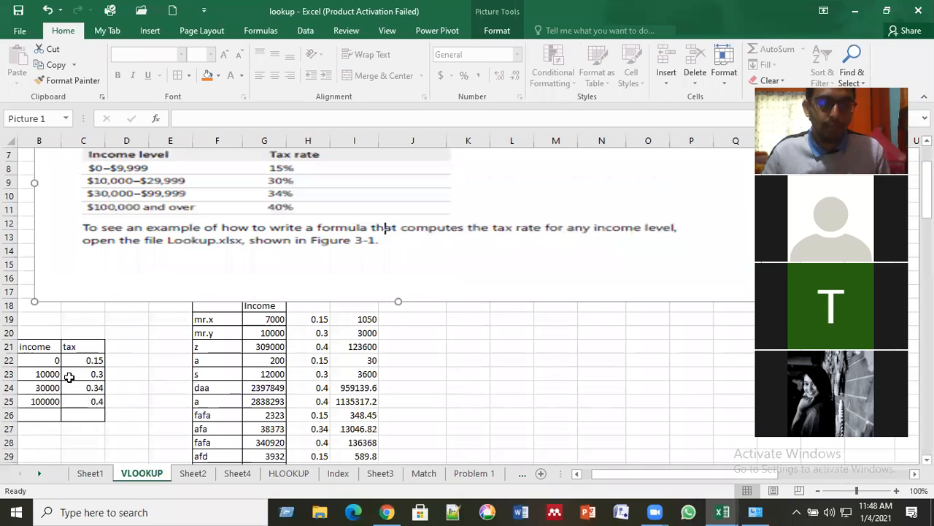
left_click(70, 373)
left_click(222, 347)
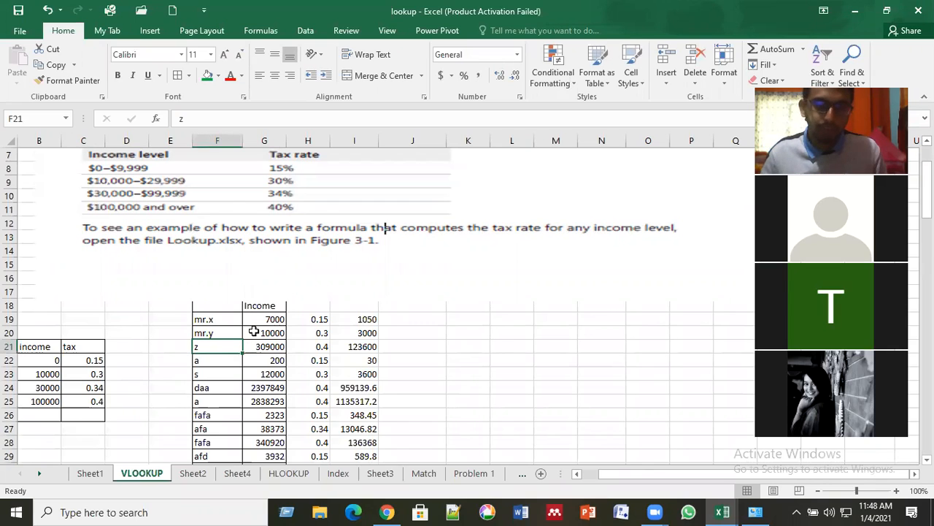
left_click_drag(273, 200, 726, 307)
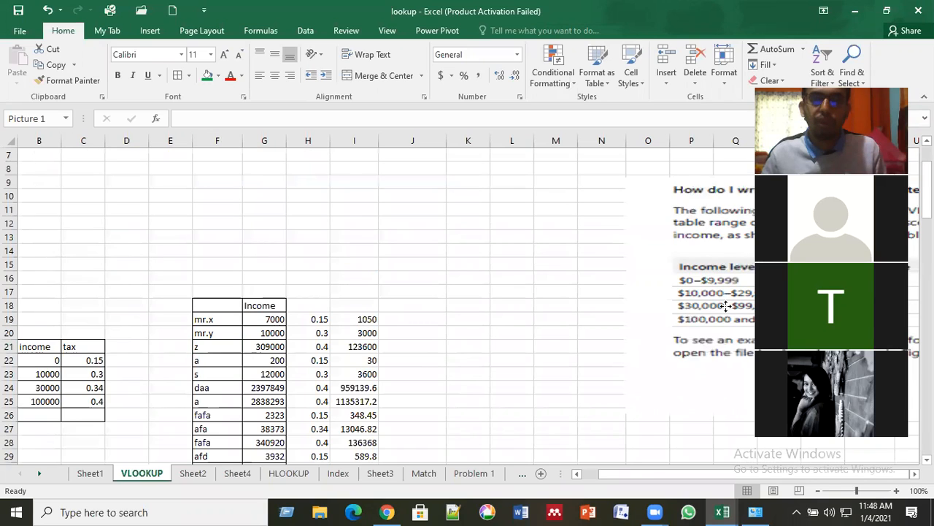
left_click(545, 302)
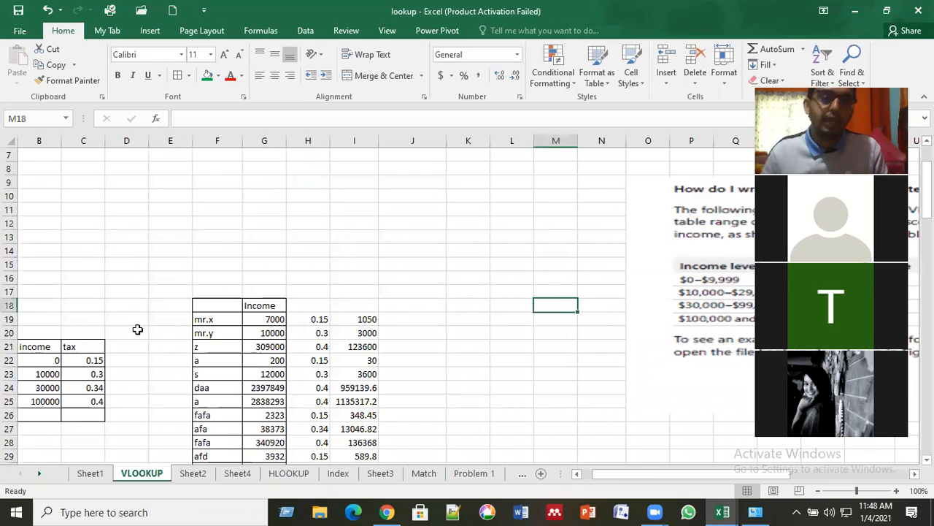
Clear the tax rate formulas and tax amounts from H19:I36.
left_click(322, 328)
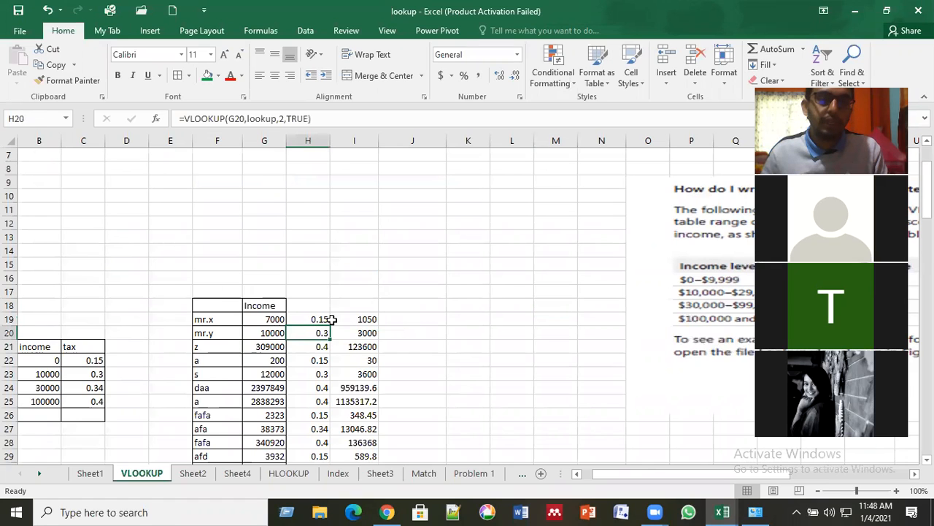
scroll(319, 324, "down", 1)
left_click(314, 279)
left_click_drag(363, 293, 368, 468)
left_click_drag(372, 422, 371, 417)
key("Delete")
left_click(369, 372)
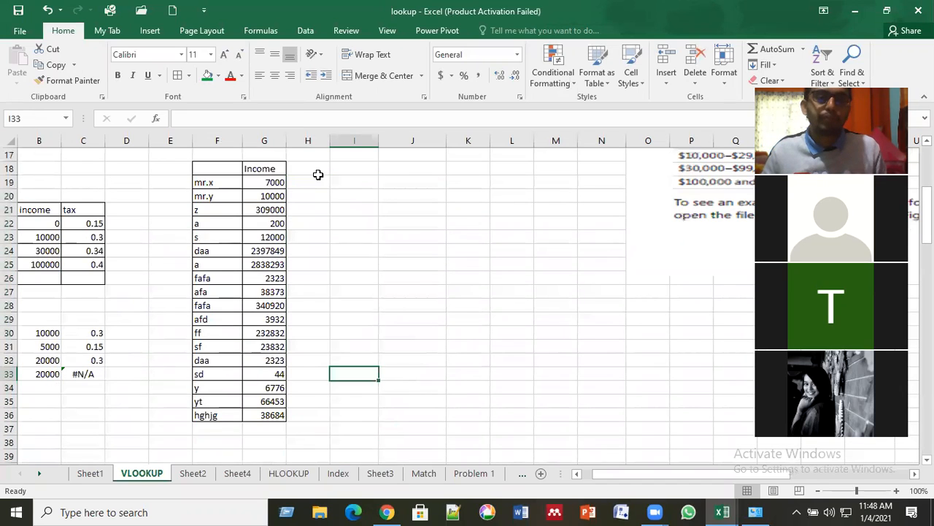
Enter the header Tax_rate in H18 next to Income.
left_click(315, 167)
type("Tax")
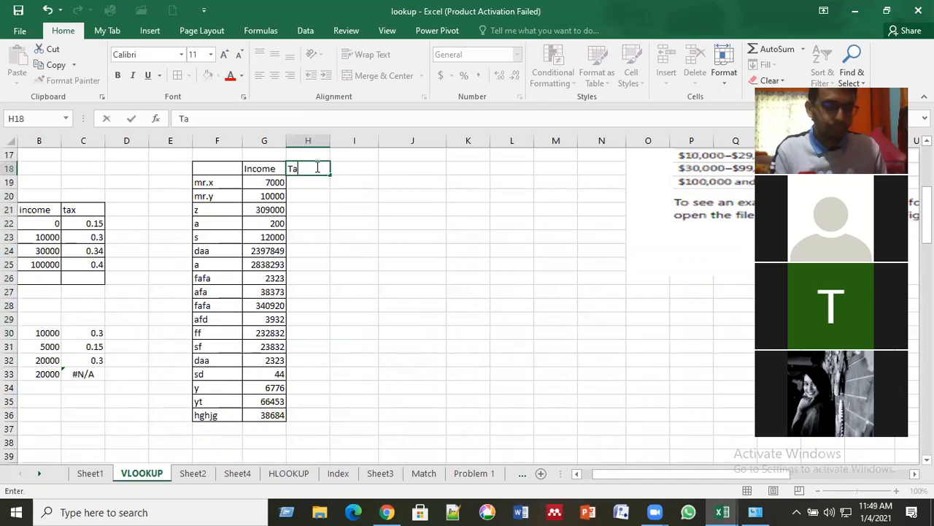
key("Return")
left_click(315, 166)
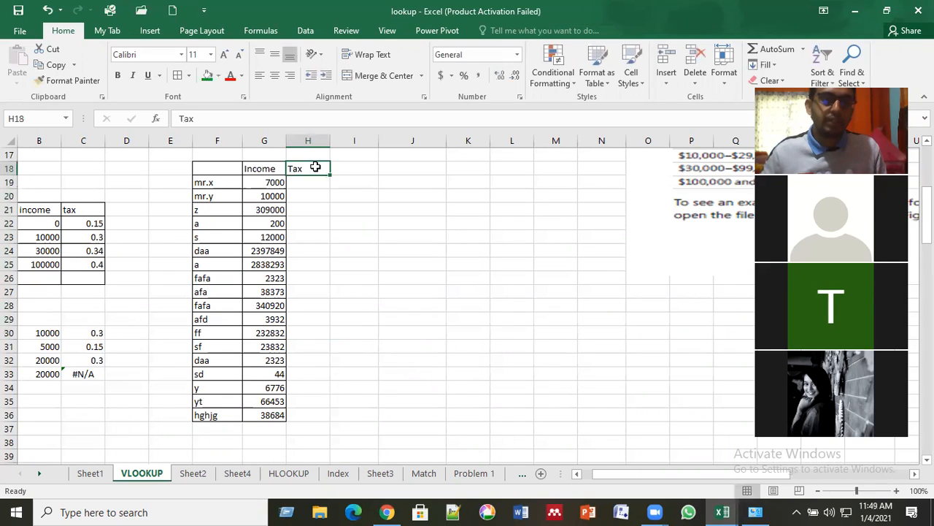
key("F2")
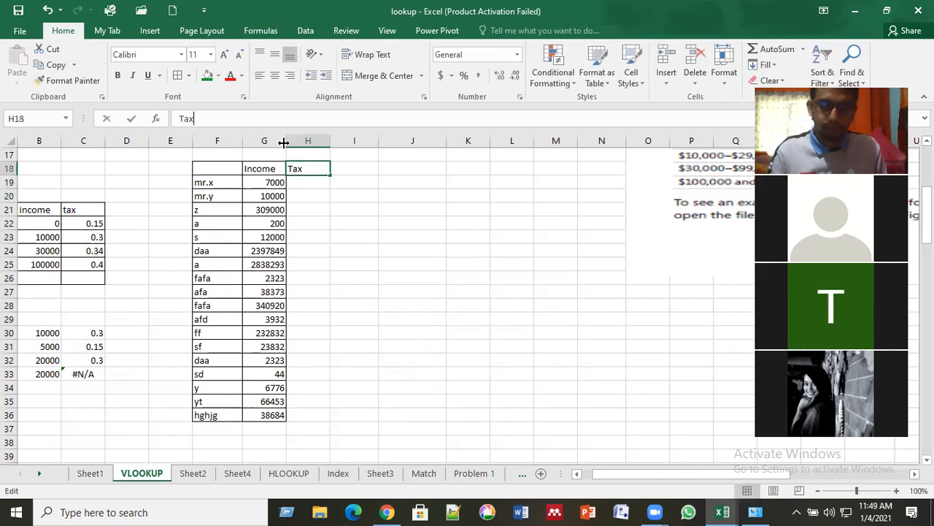
type("_rate")
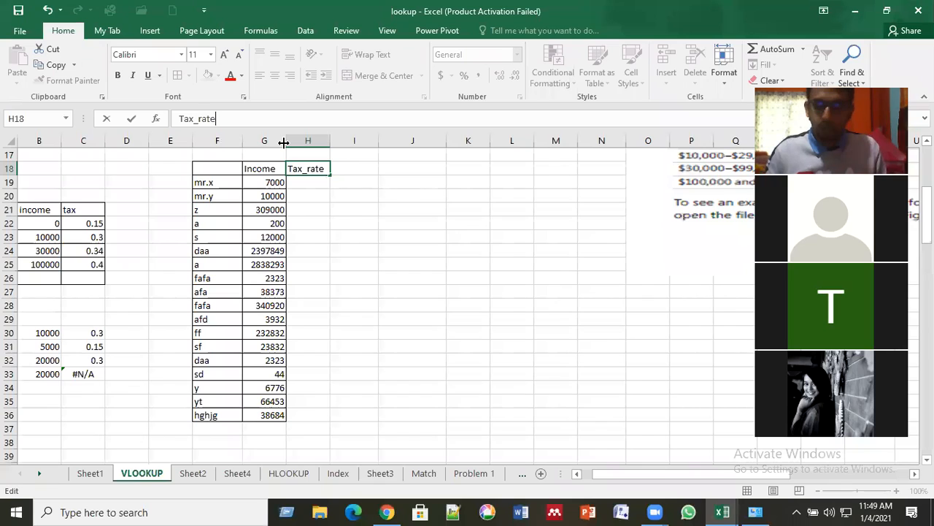
key("Return")
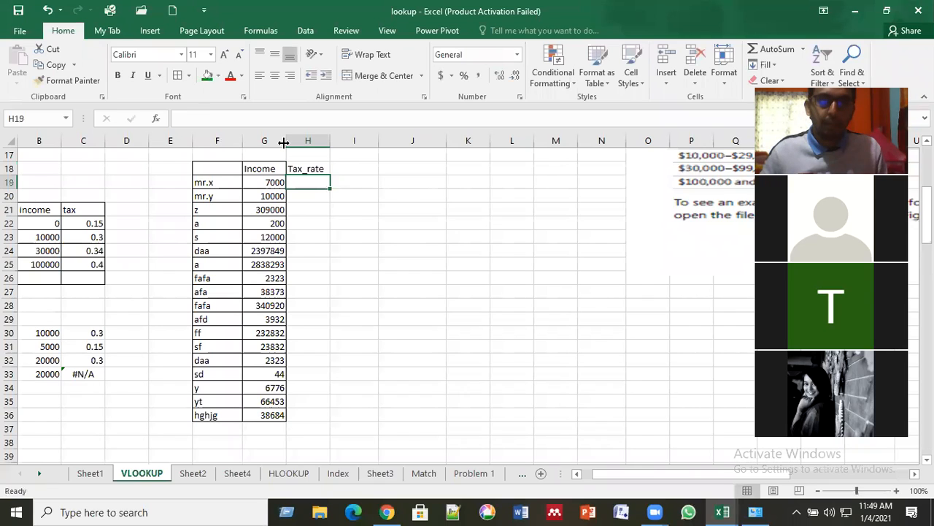
Examine the income of mr.x in G19, the empty tax rate cell H19 and the bracket table in B21:C26.
left_click(227, 183)
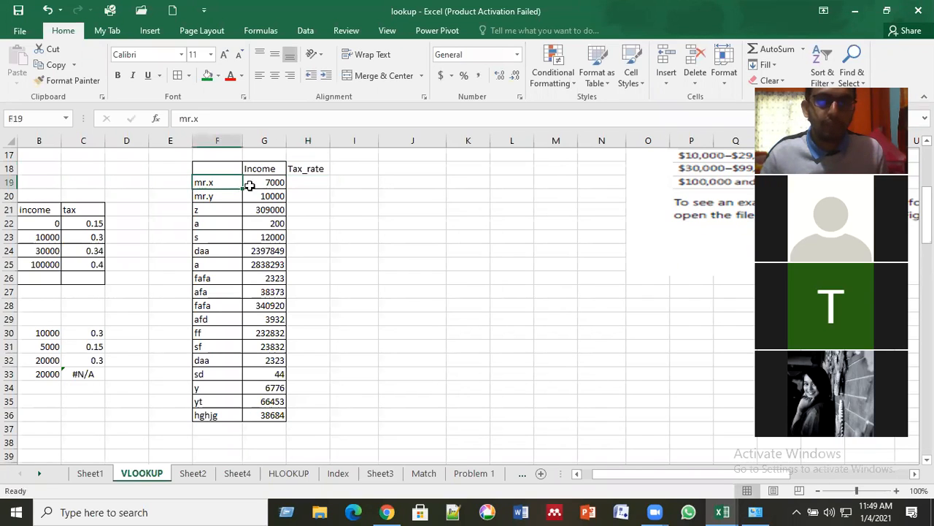
left_click(272, 183)
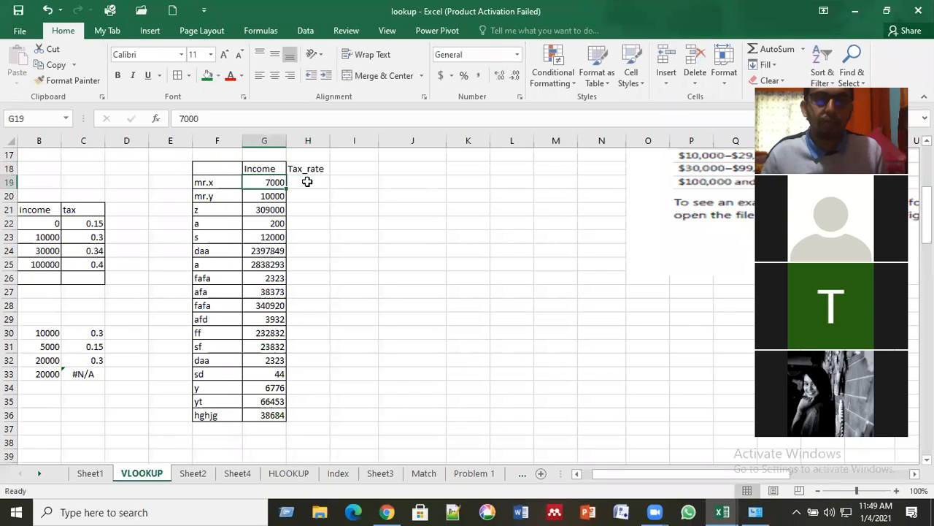
left_click(307, 182)
left_click(258, 186)
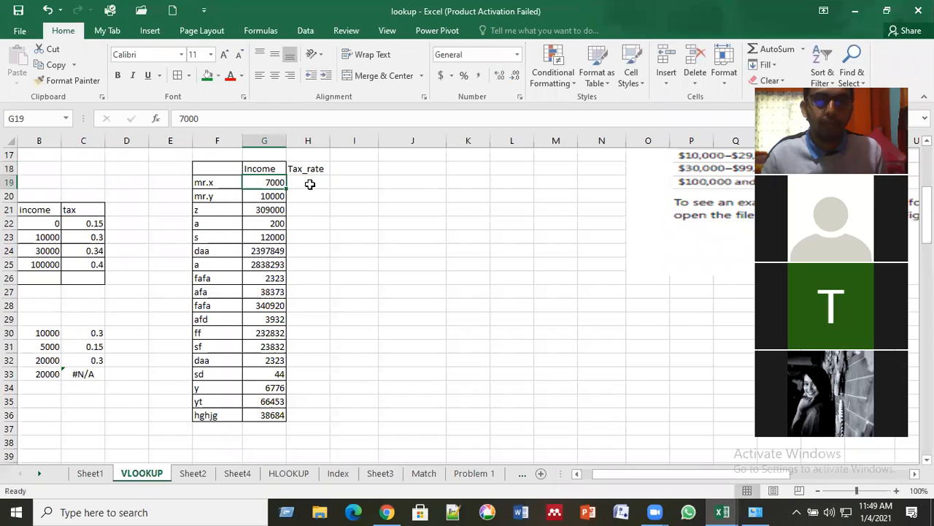
left_click(309, 183)
scroll(317, 280, "up", 1)
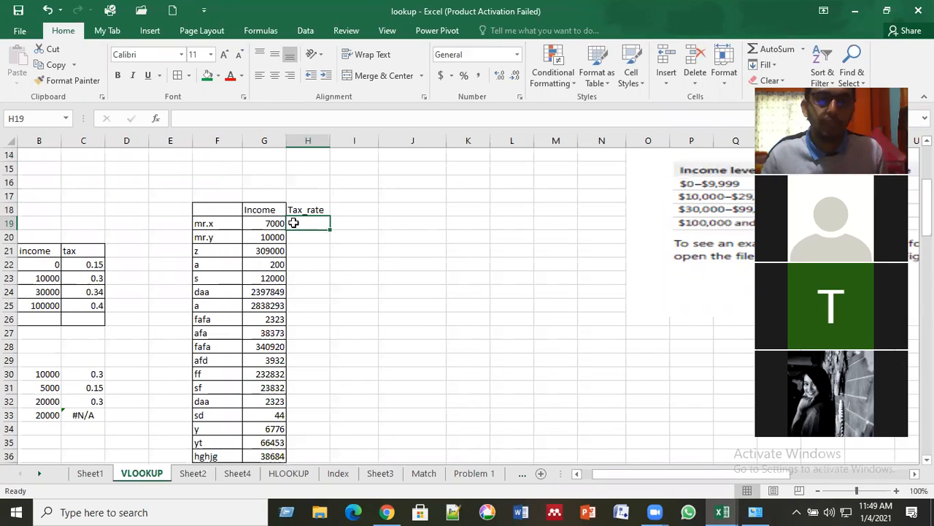
key("Left")
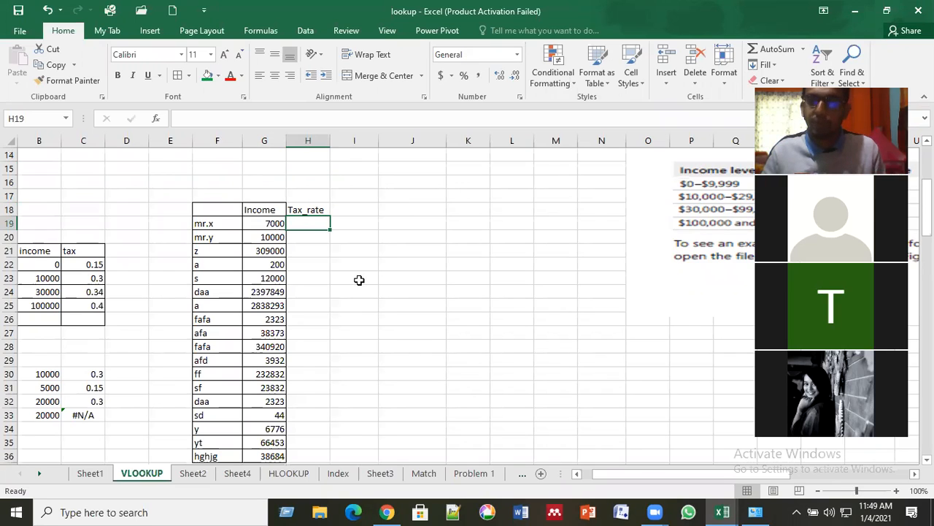
left_click_drag(33, 250, 98, 319)
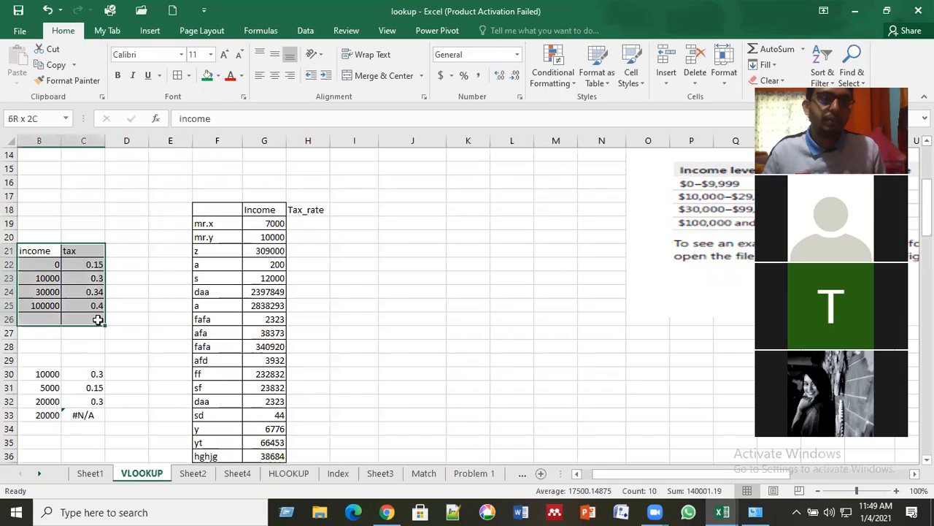
left_click(45, 250)
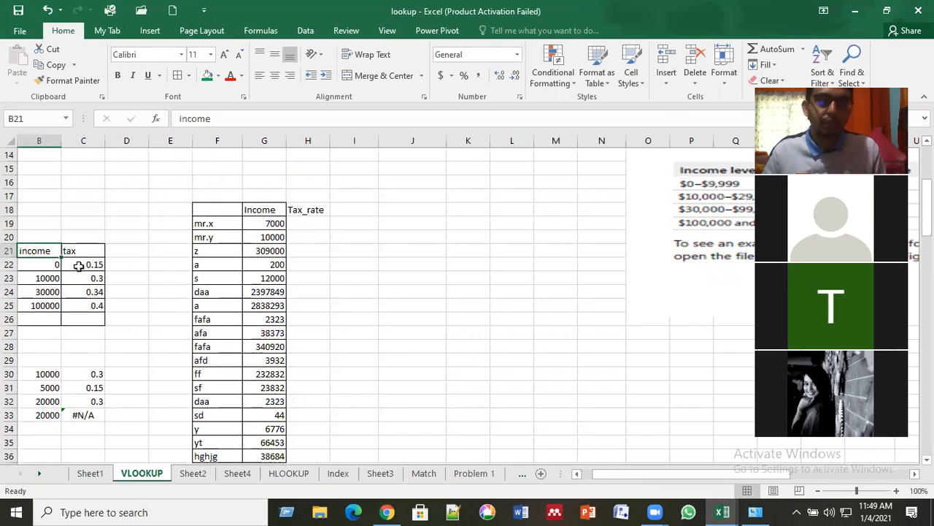
left_click(79, 266)
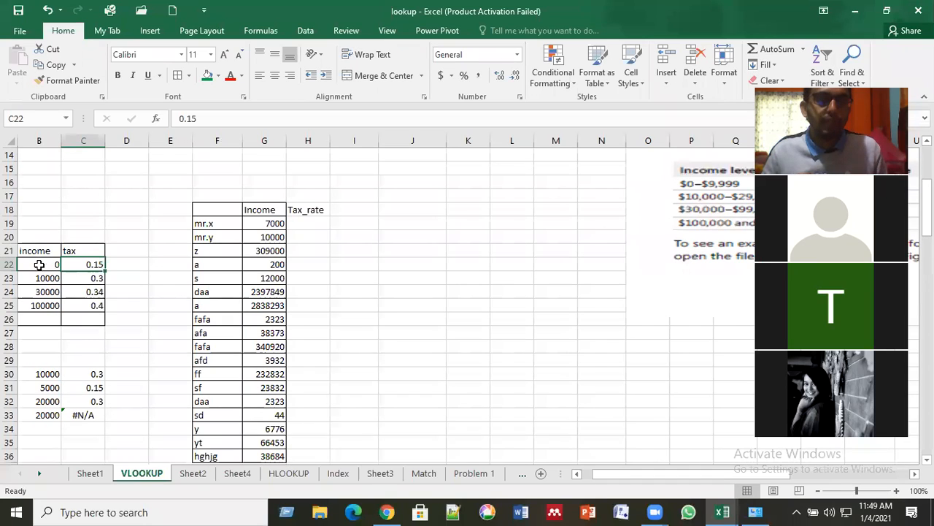
Check that the bracket values in B22:C25 carry the range name lookup, leaving the income and tax headers out of the range.
left_click(39, 263)
left_click_drag(46, 265, 102, 303)
left_click(131, 265)
left_click(40, 266)
left_click(95, 303, "shift")
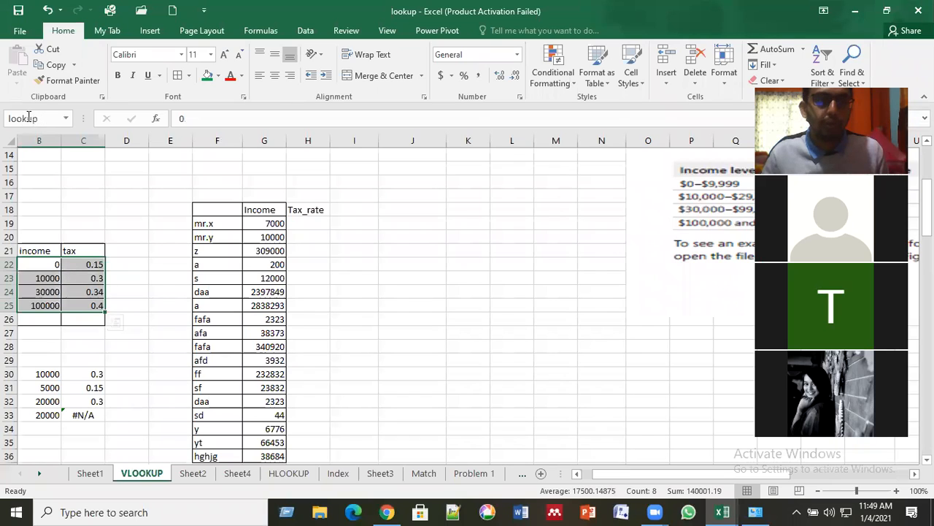
left_click(156, 292)
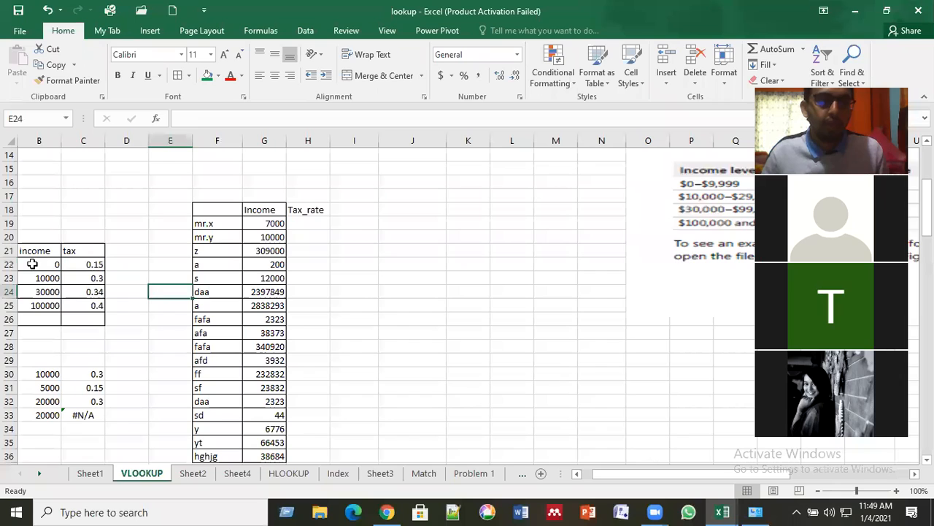
left_click(32, 250)
left_click(90, 249)
left_click_drag(30, 262, 80, 301)
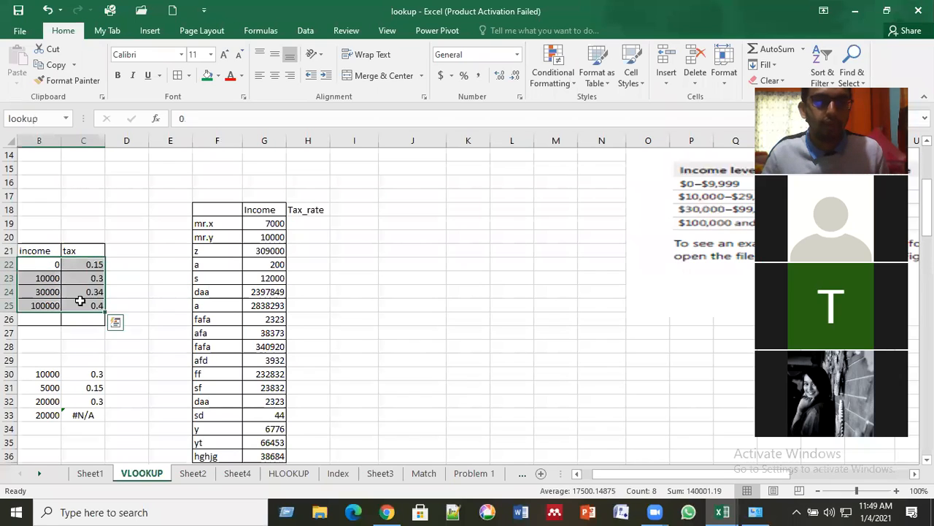
left_click(41, 118)
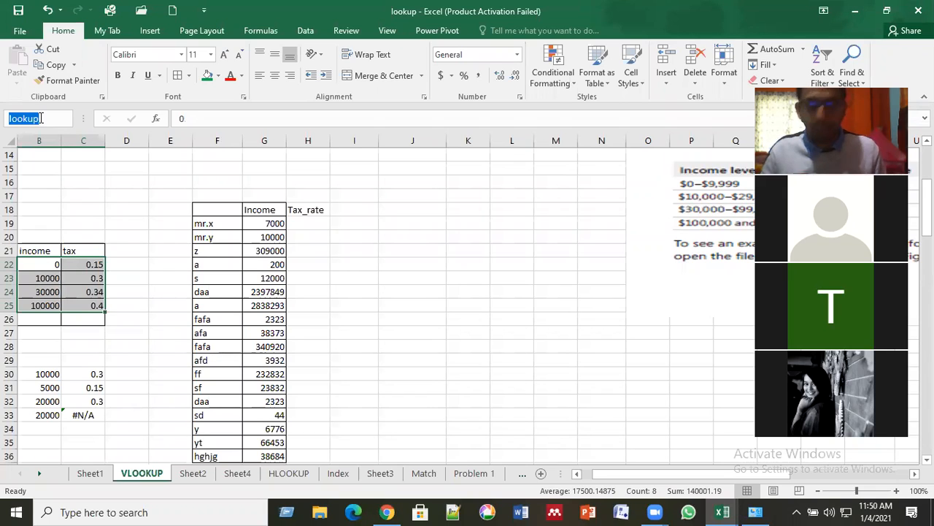
key("Return")
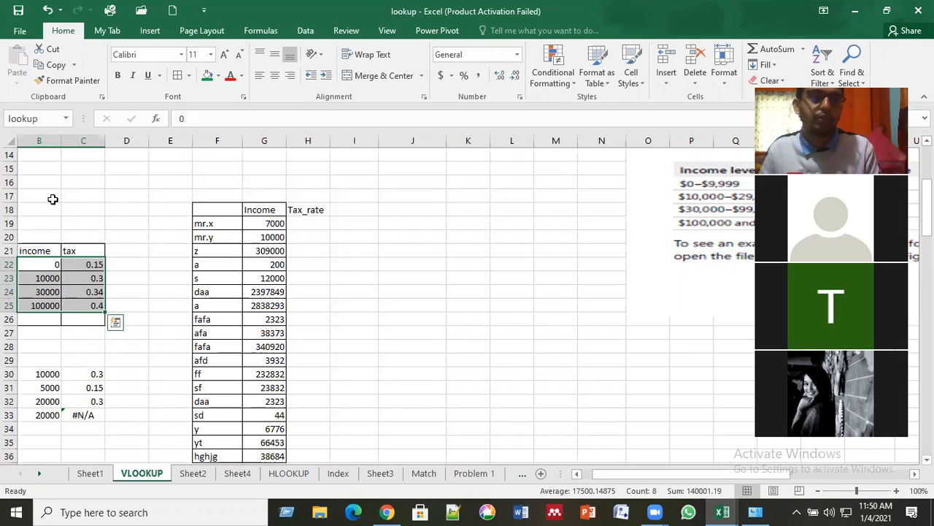
left_click(122, 251)
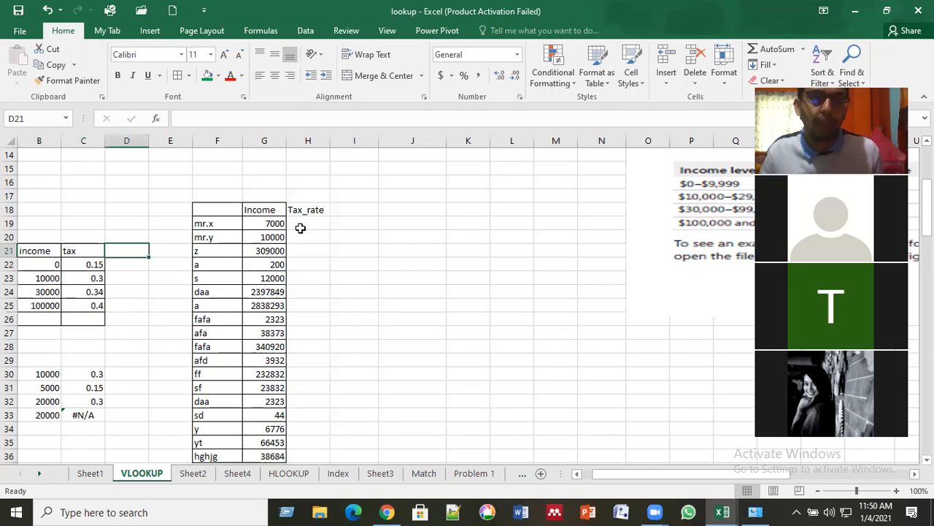
left_click(303, 226)
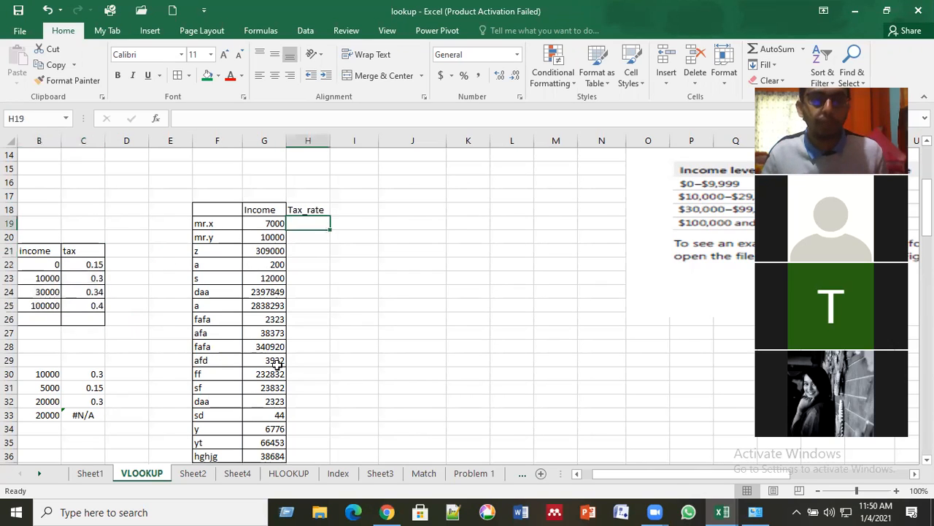
left_click_drag(223, 225, 275, 405)
left_click(227, 239)
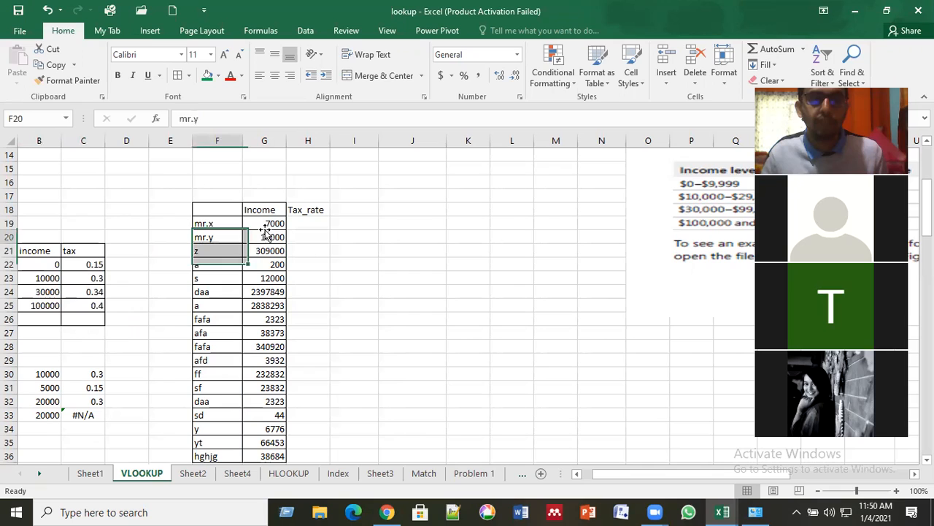
left_click(267, 233)
left_click(314, 224)
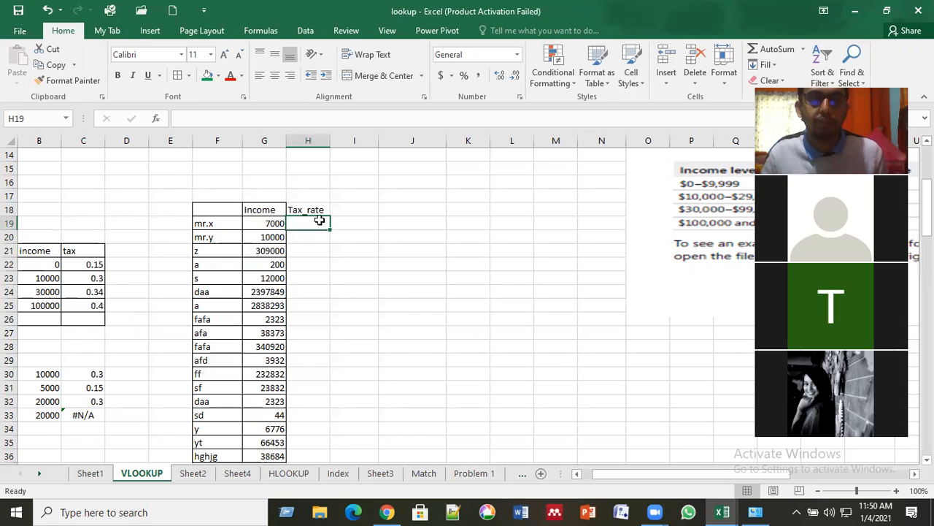
Enter the header Tax in I18 next to Tax_rate.
left_click(352, 212)
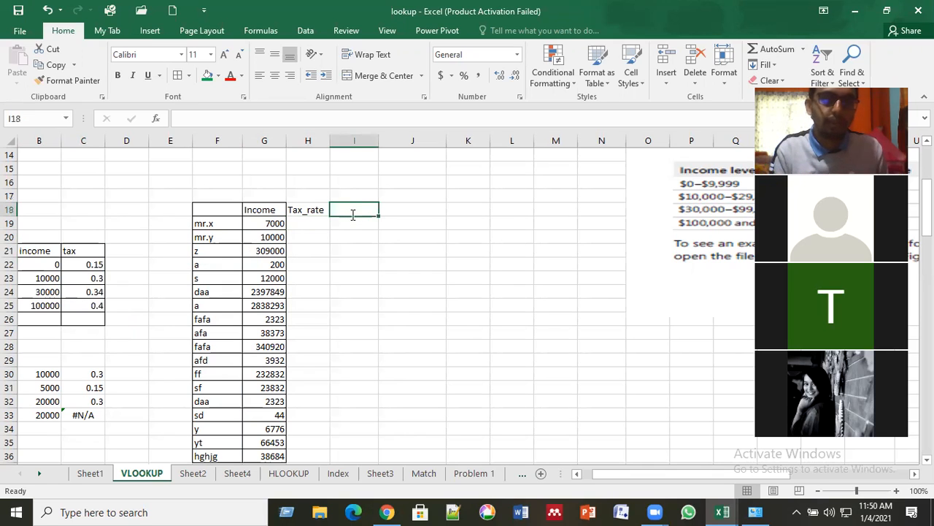
type("t")
key("BackSpace")
type("Tax")
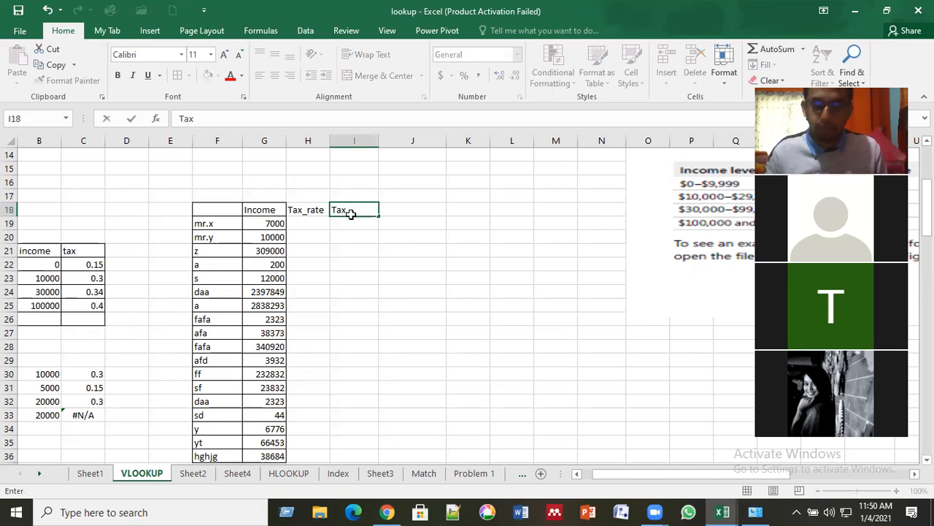
key("Return")
Start a VLOOKUP formula in H19 with mr.x's income in G19 as the lookup value.
type("=")
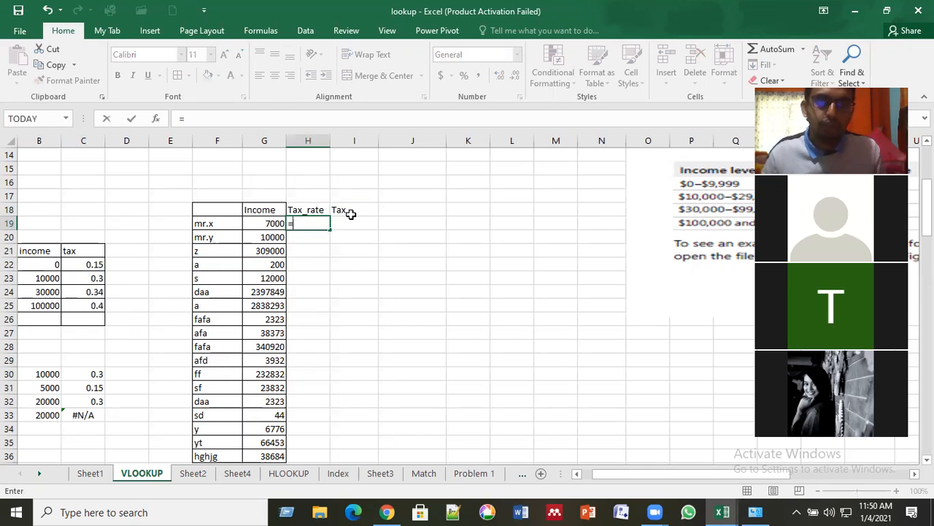
type("v")
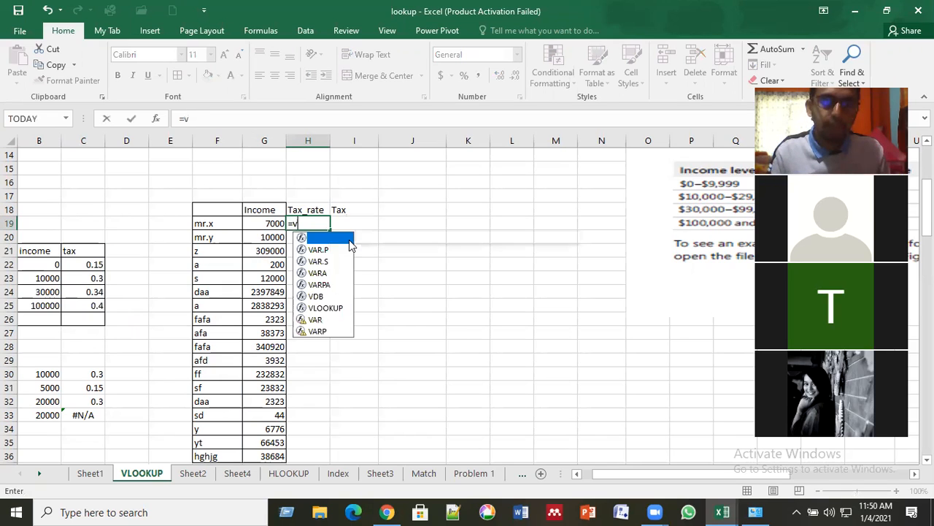
type("l")
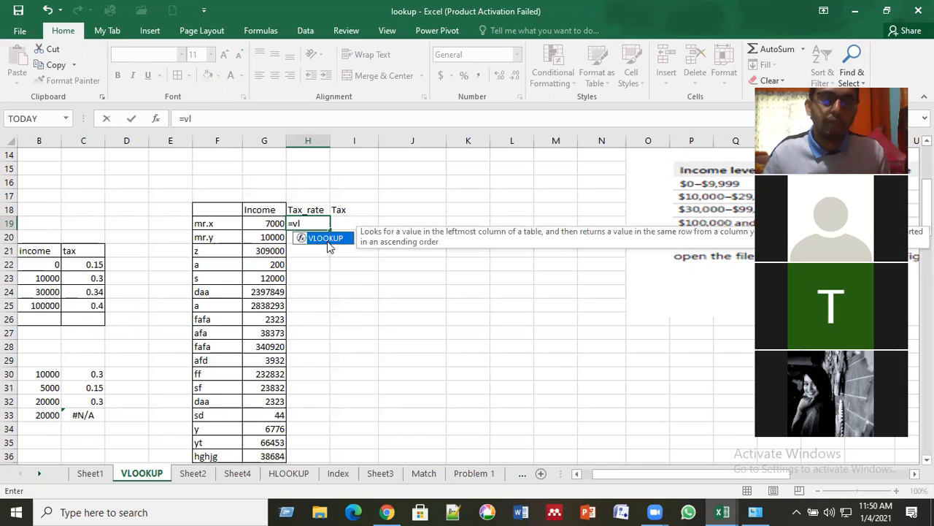
key("Tab")
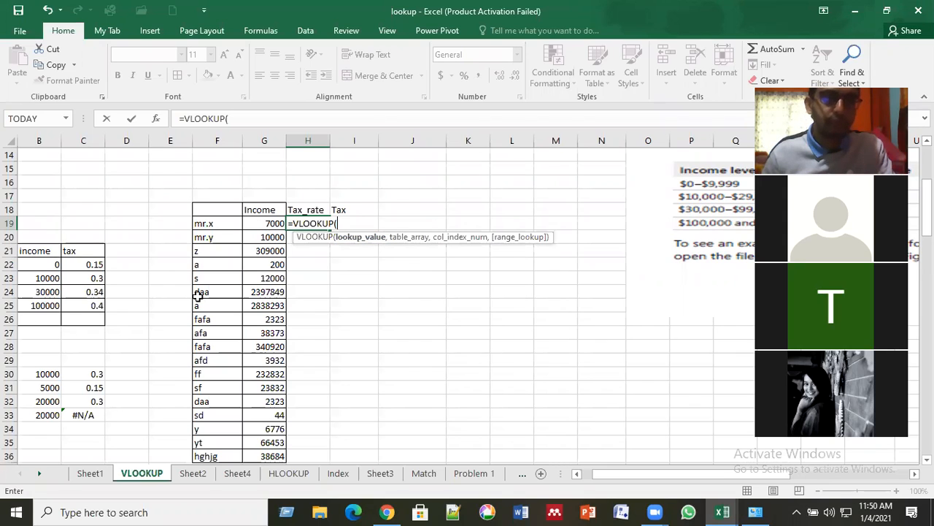
left_click(274, 226)
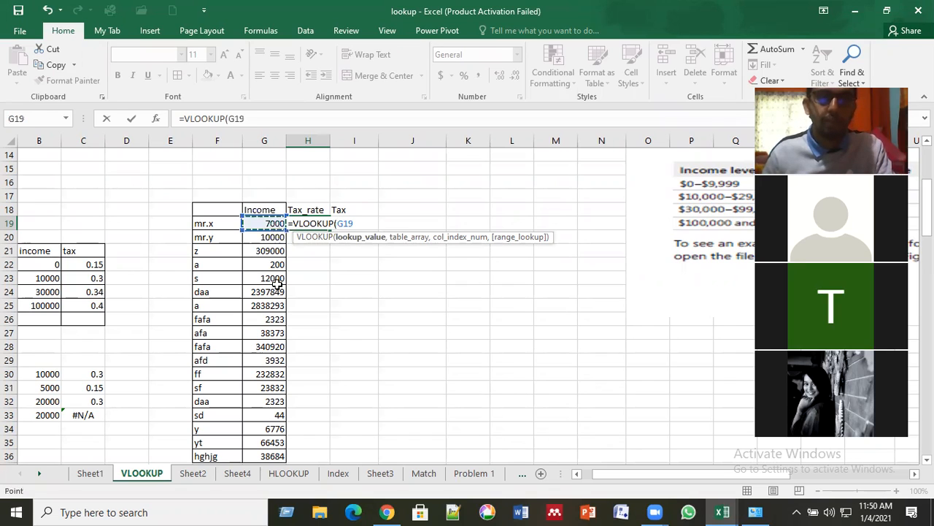
type(",")
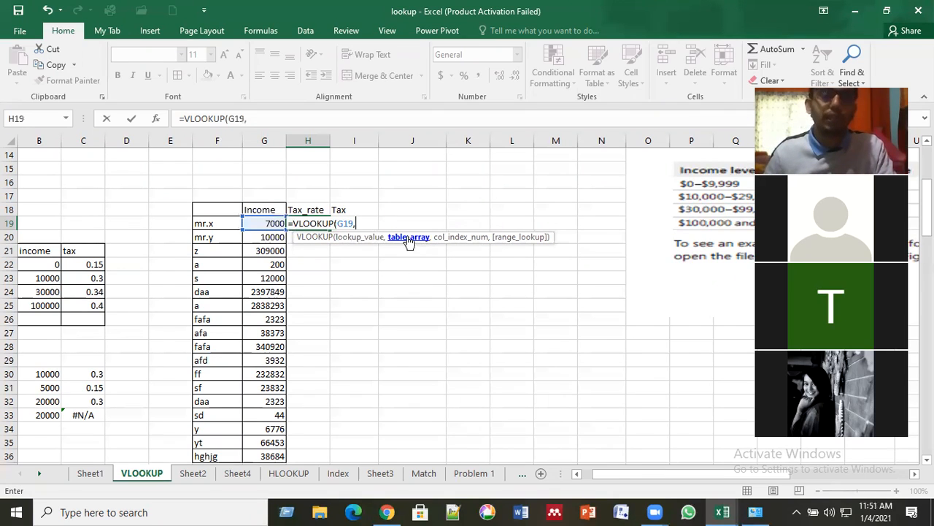
Supply the named range lookup, covering B22:C25, as the table array of the VLOOKUP formula in H19.
left_click_drag(41, 264, 84, 307)
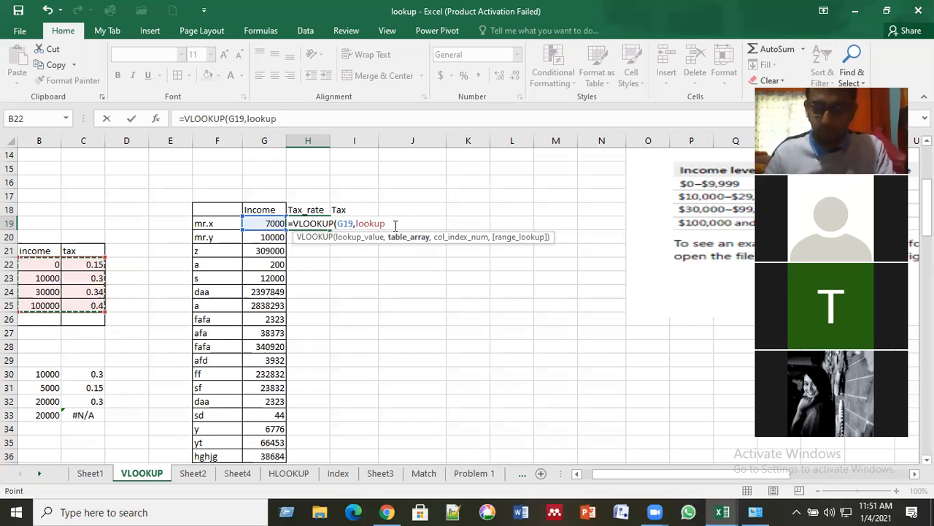
key("BackSpace")
key("BackSpace")
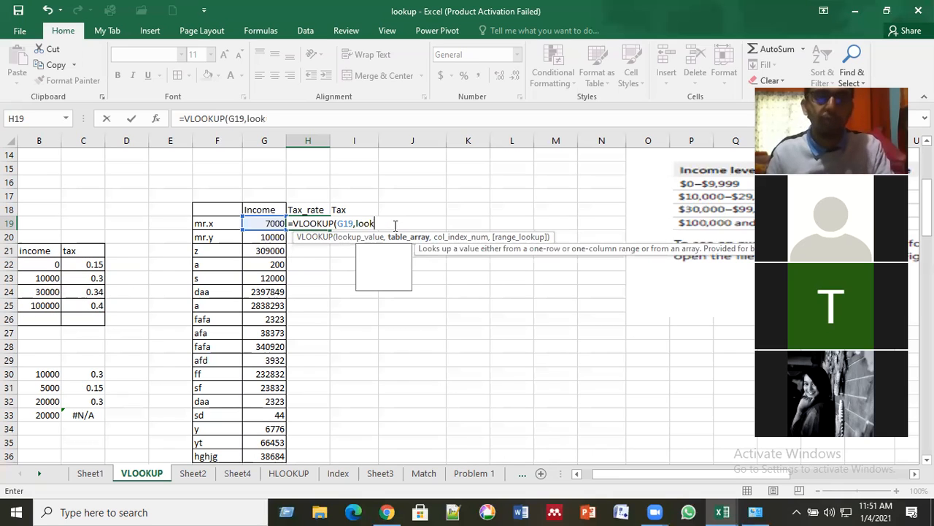
key("BackSpace")
key("BackSpace")
key("BackSpace")
key("BackSpace")
type("loo")
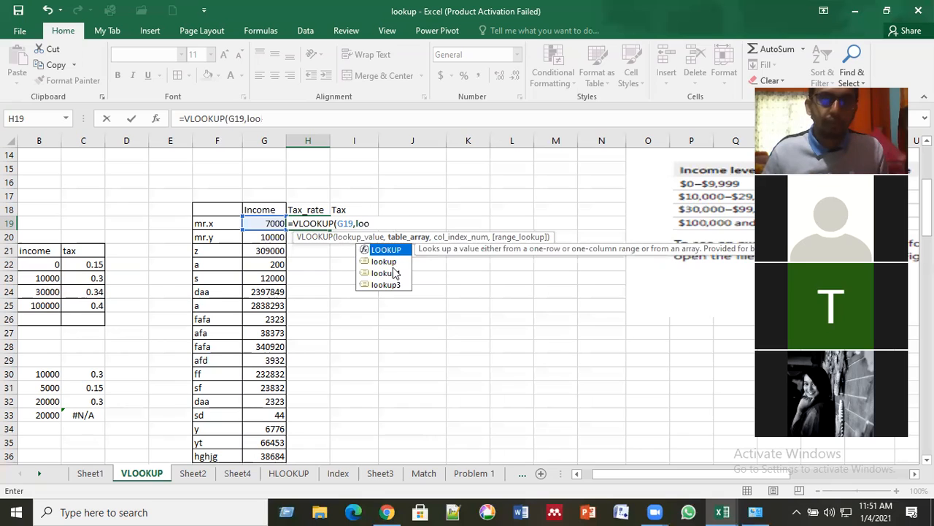
double_click(392, 261)
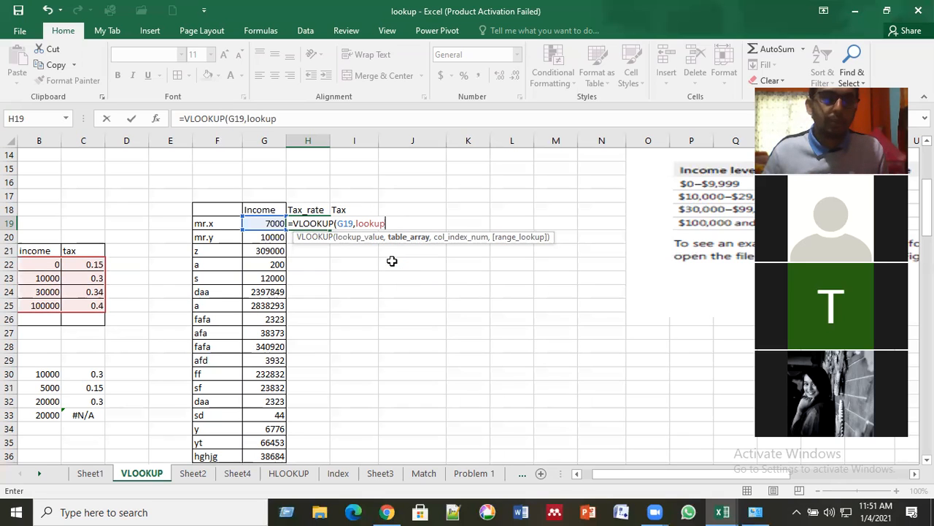
left_click(394, 222)
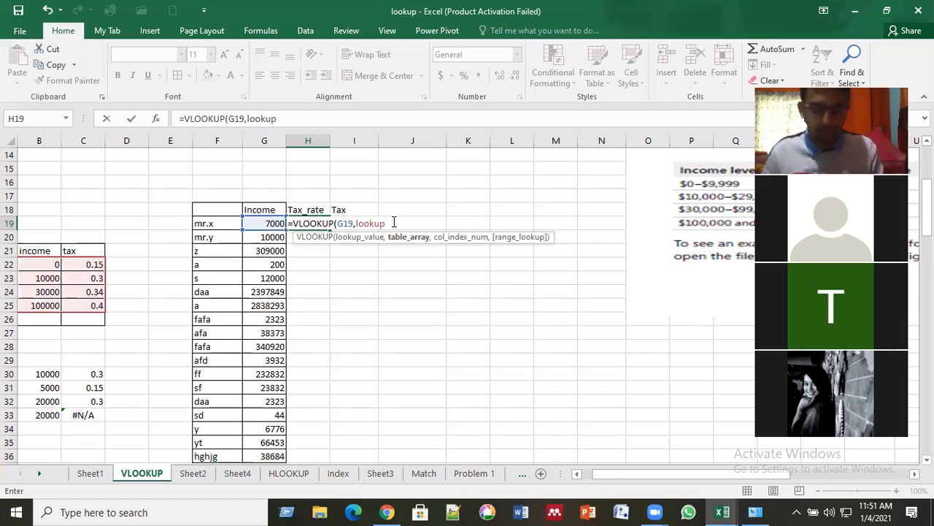
type(",")
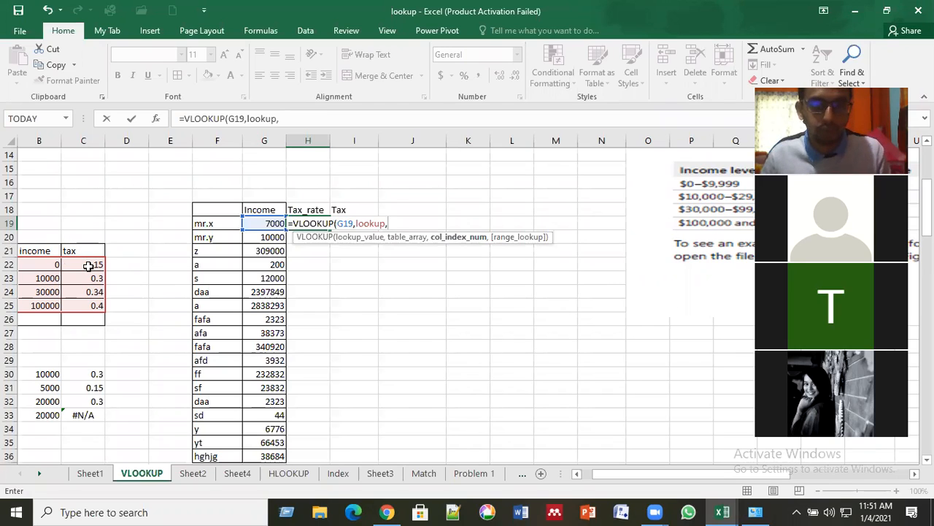
Complete the H19 formula with column index 2 and TRUE for an approximate match.
type("2")
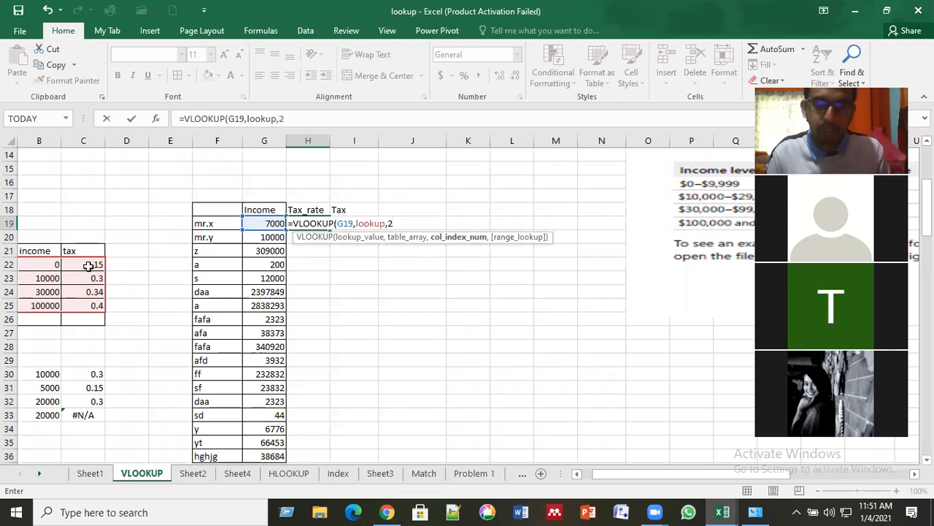
type(",")
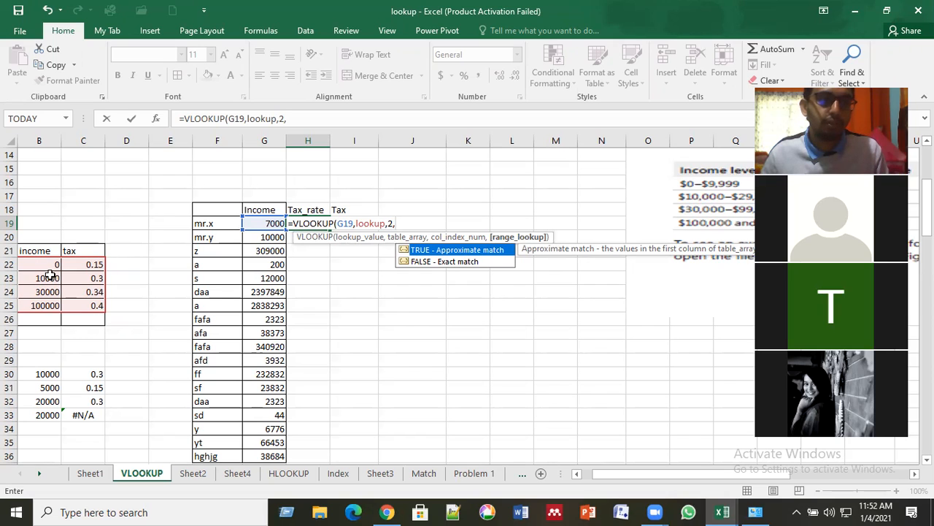
double_click(487, 253)
type(")")
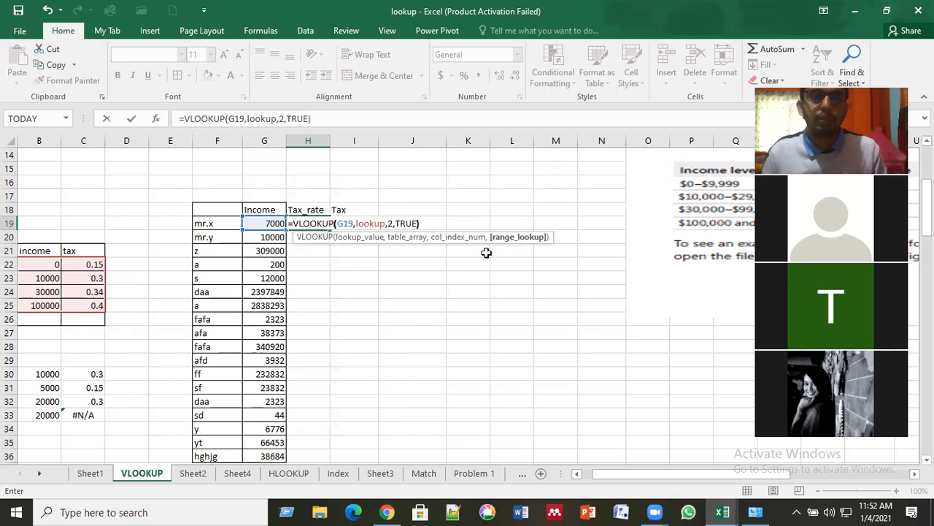
key("Return")
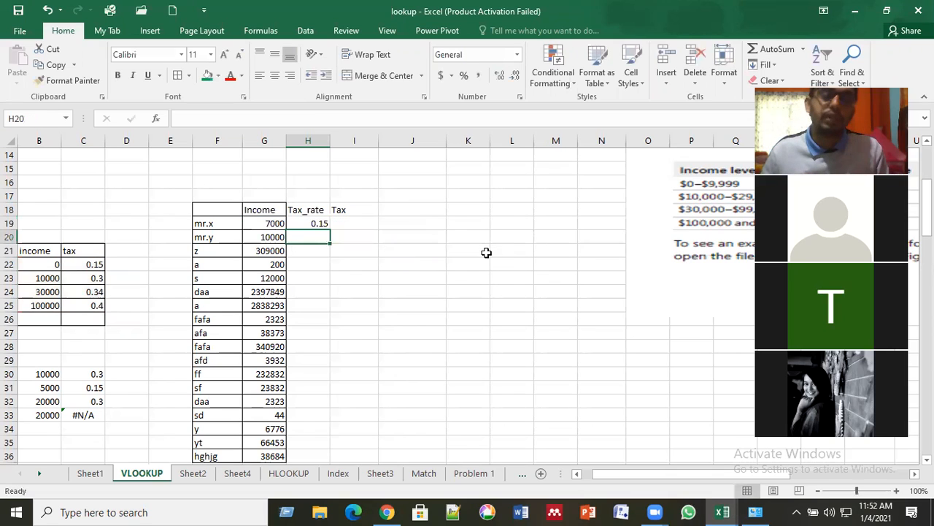
Inspect the table array argument of the VLOOKUP formula in H19 and clear the formula from the cell.
left_click(312, 224)
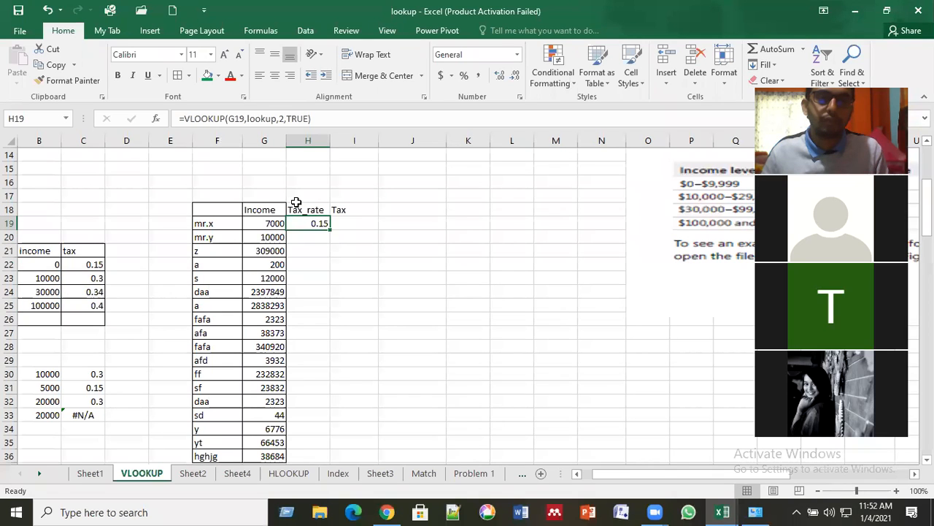
left_click(277, 119)
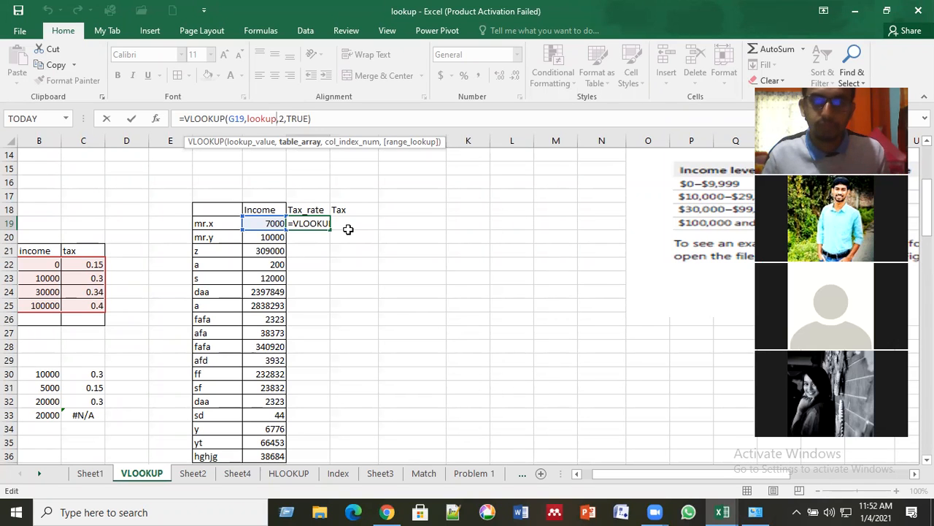
key("Return")
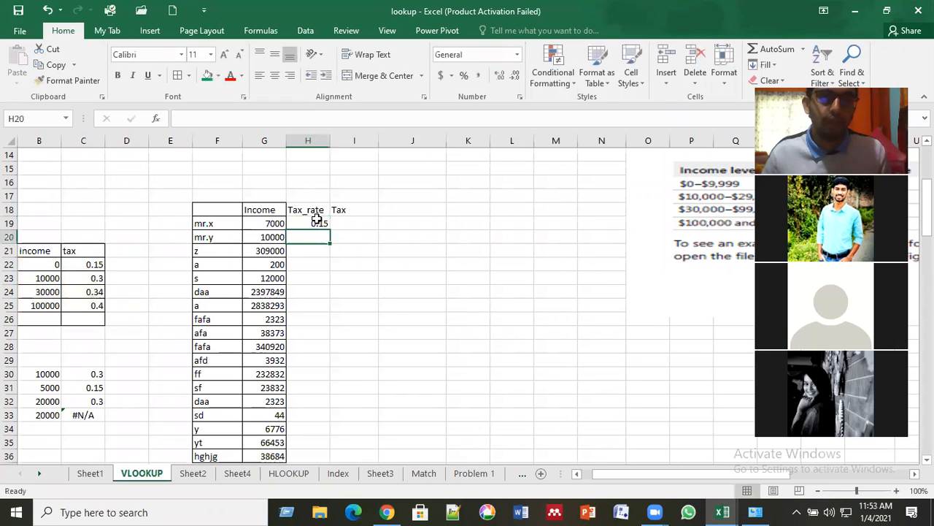
left_click(317, 221)
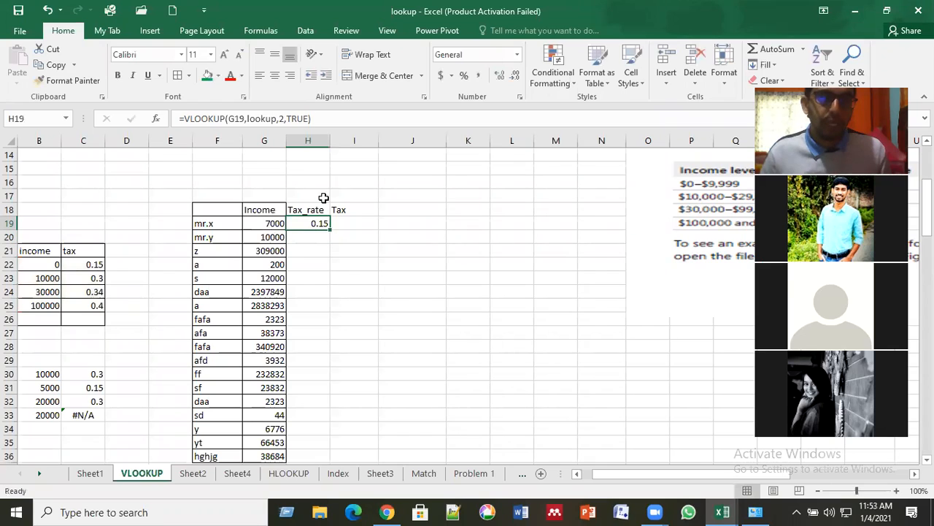
key("Delete")
left_click(308, 240)
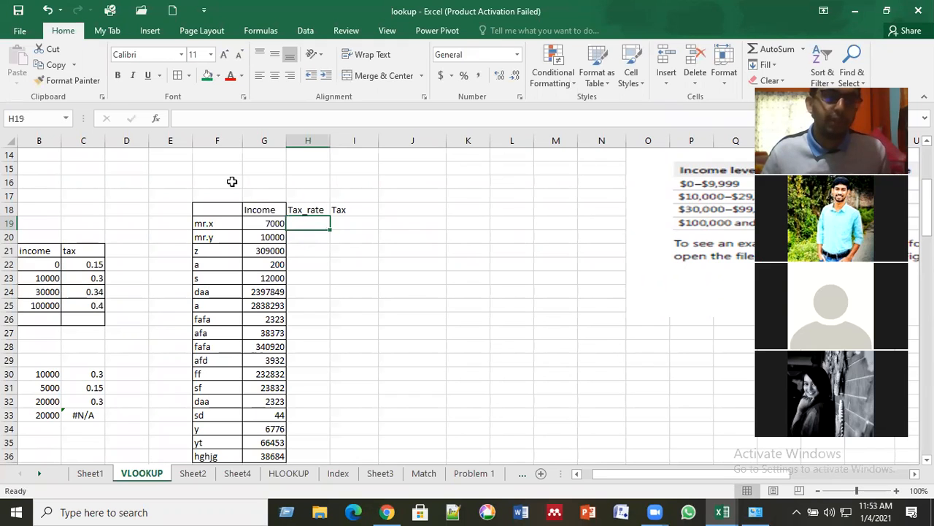
left_click(212, 210)
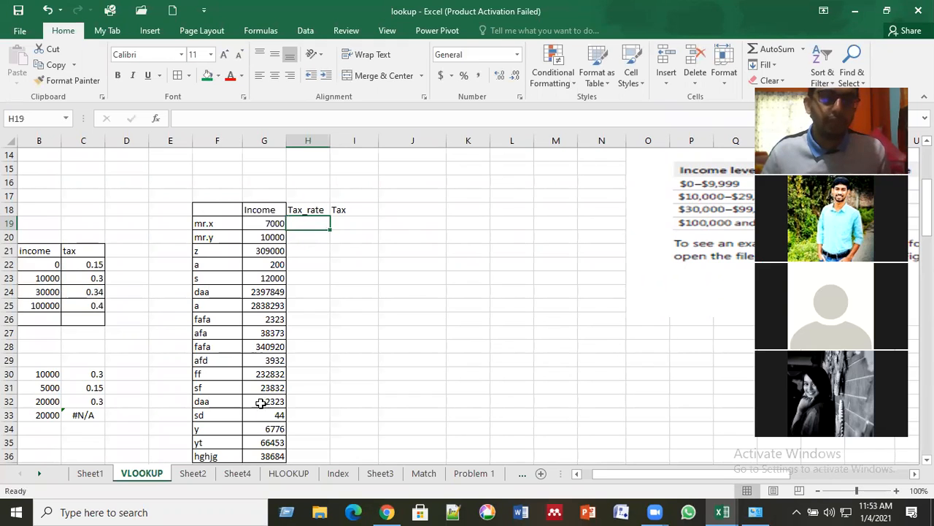
left_click(261, 457, "shift")
left_click(729, 200)
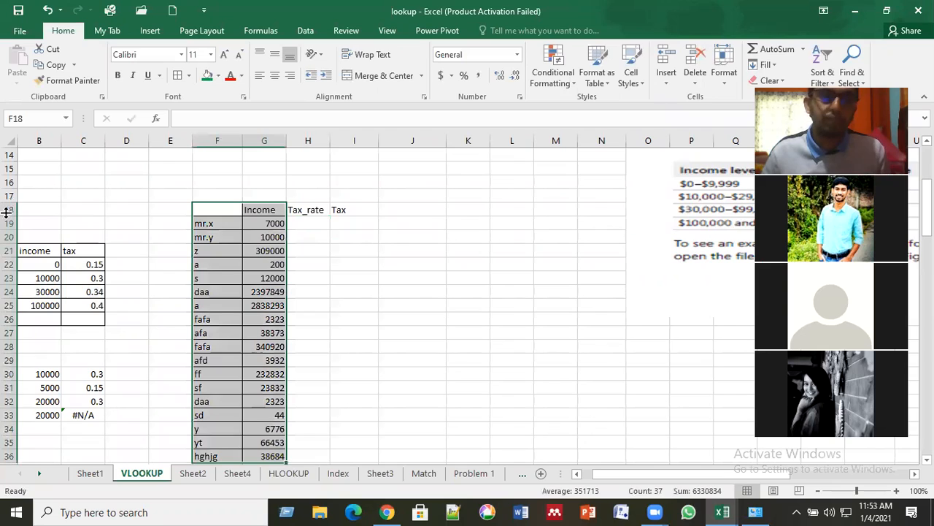
left_click(309, 225)
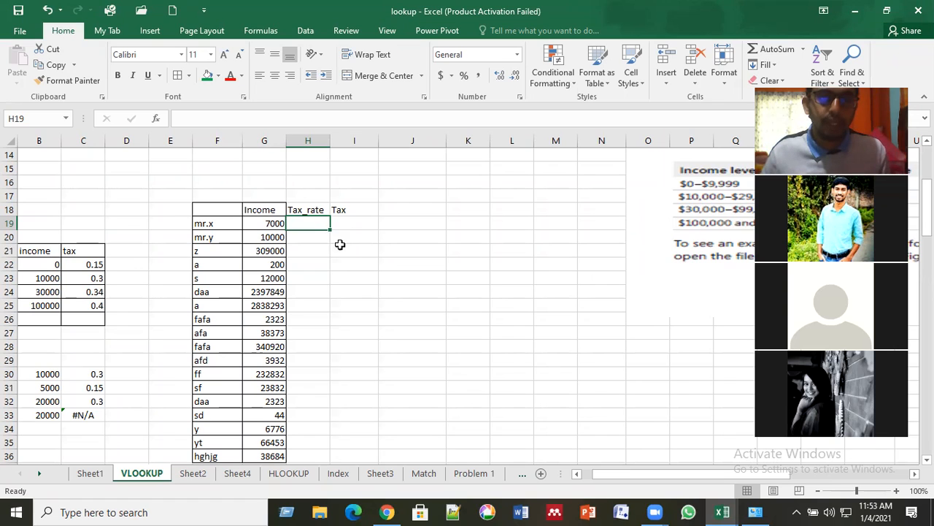
Start a VLOOKUP formula in H19 with G19 as the lookup value and the named range lookup as the table array.
type("=")
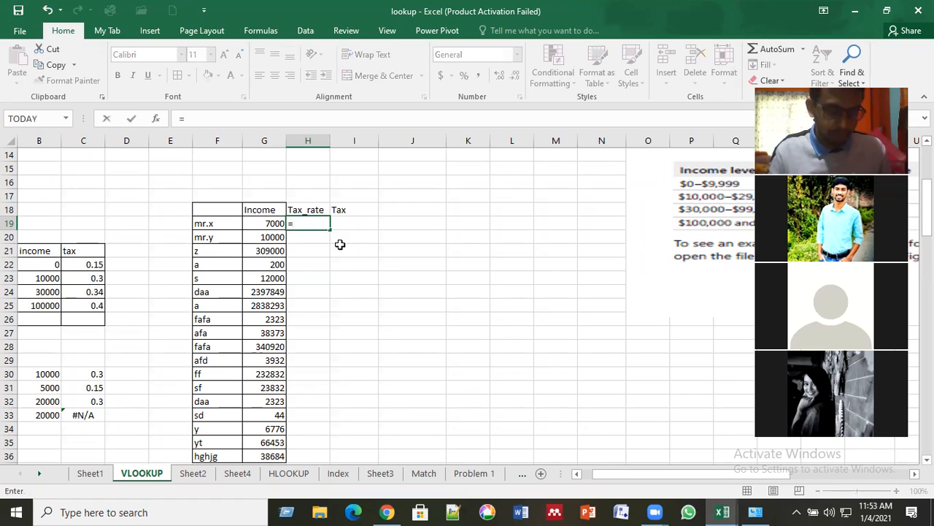
type("vloo")
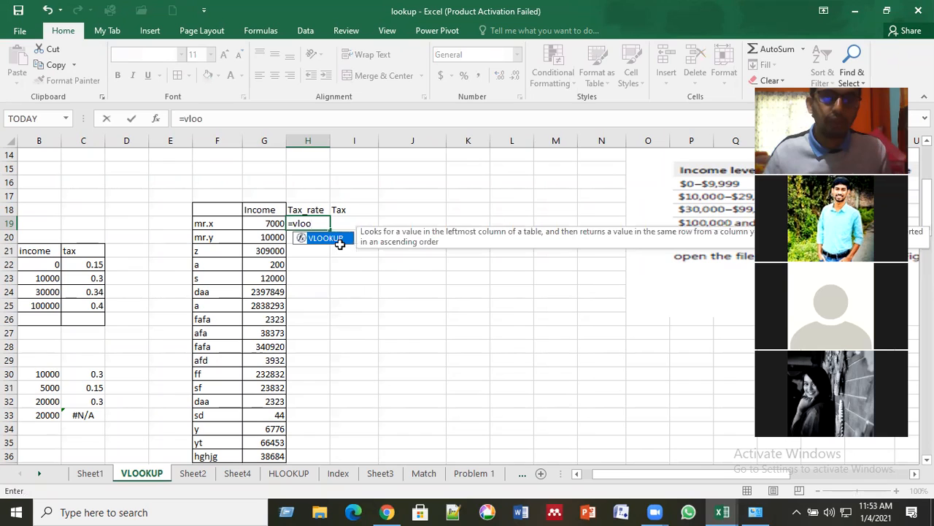
double_click(339, 239)
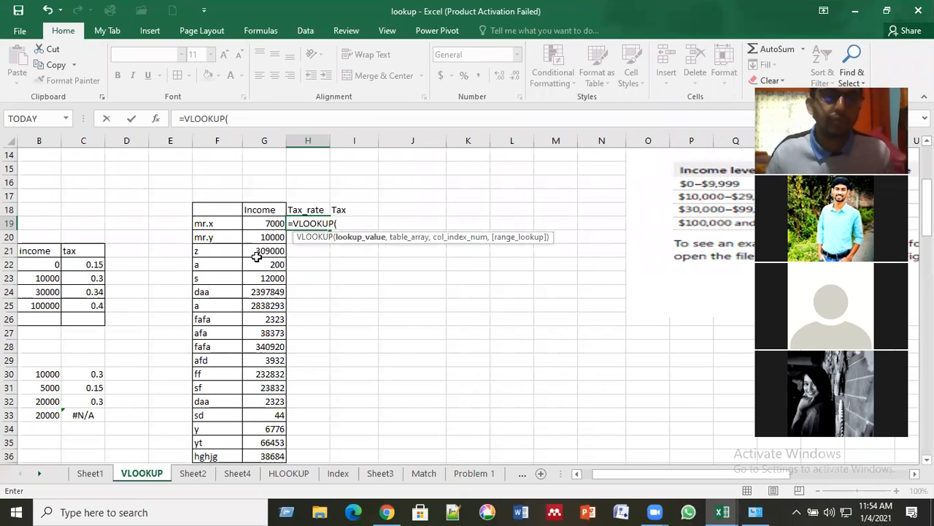
left_click(264, 225)
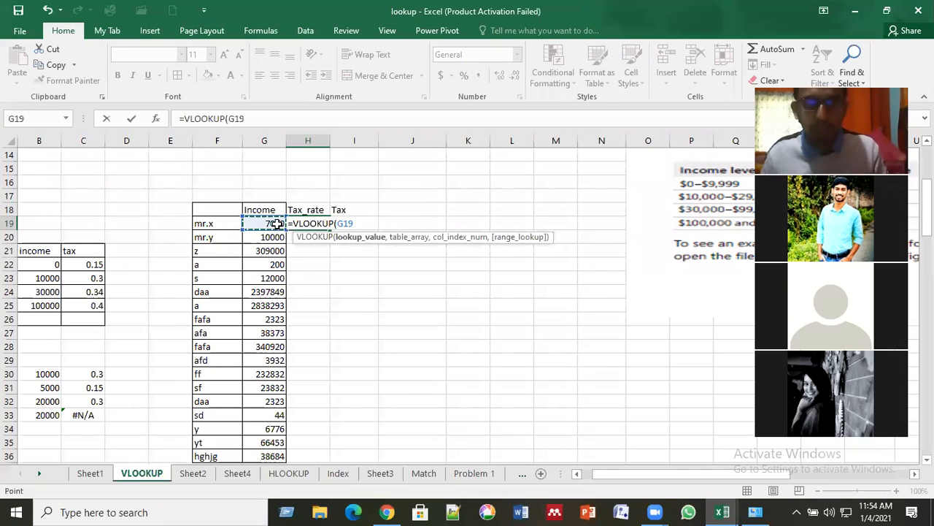
type(",")
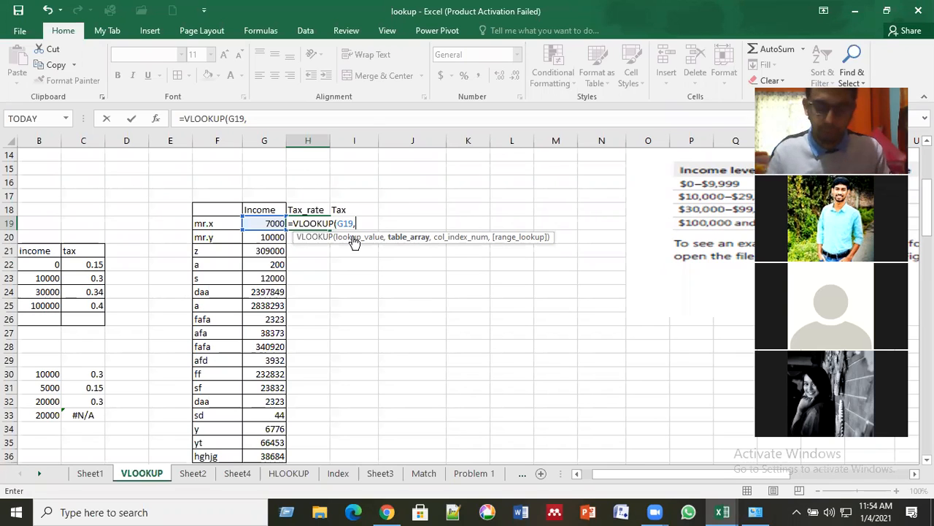
type("loo")
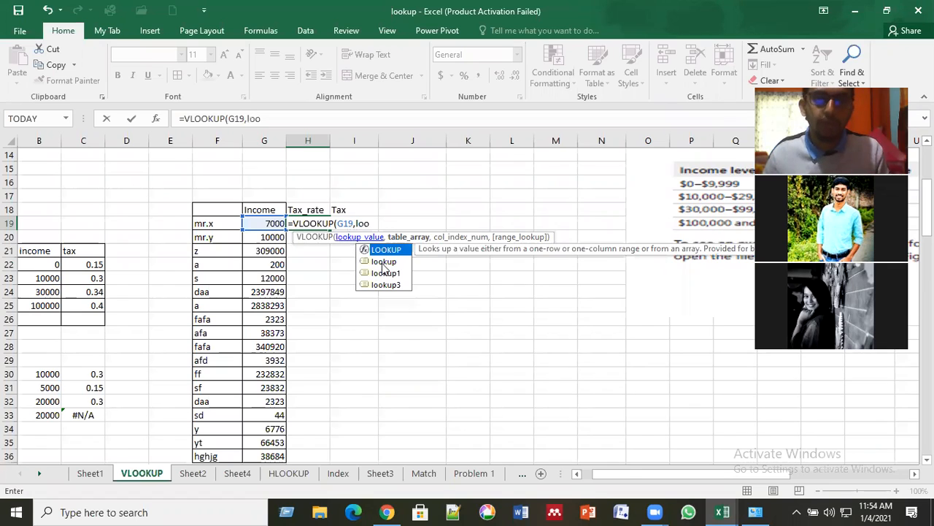
double_click(384, 261)
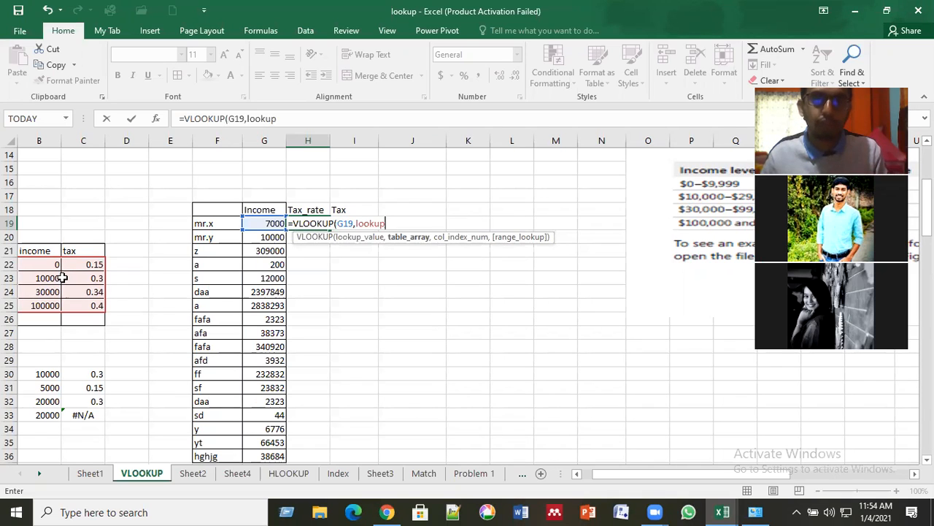
Finish the VLOOKUP formula in H19 with column index 2 and TRUE for an approximate match.
type(",")
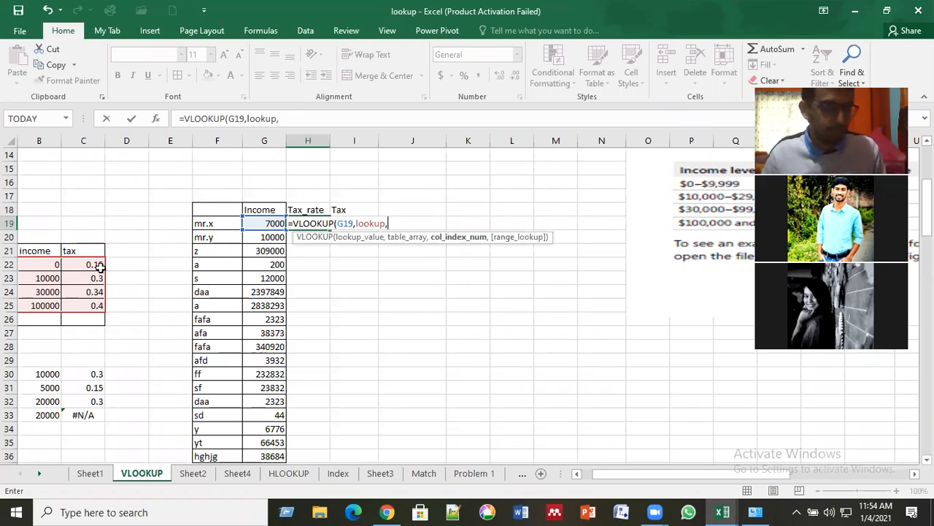
type("2")
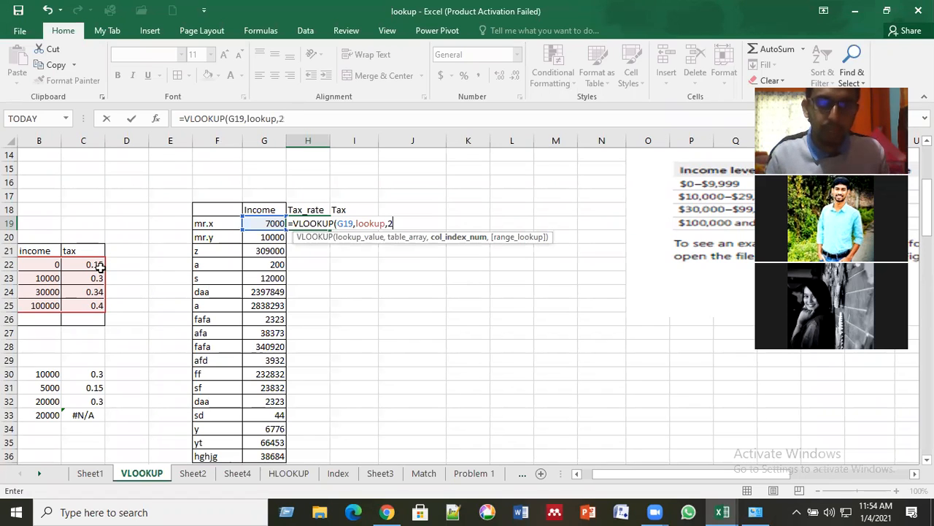
type(",")
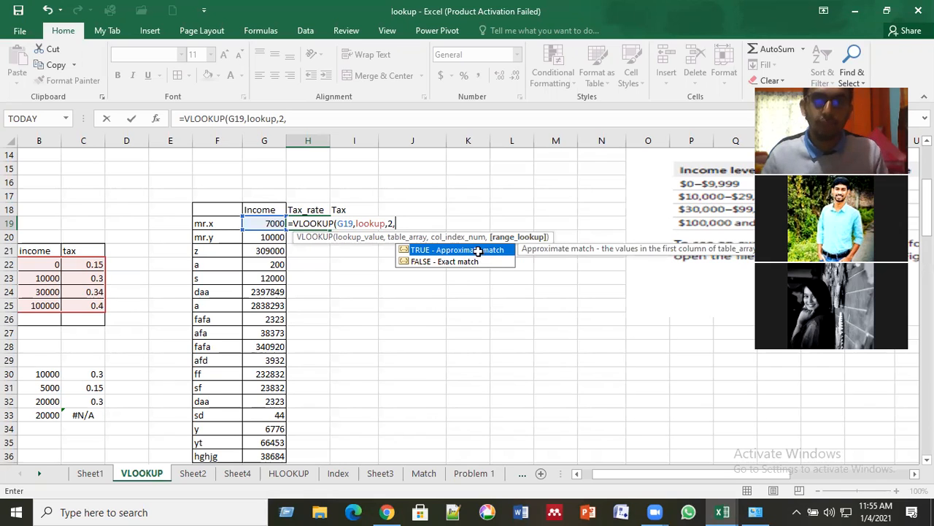
double_click(478, 250)
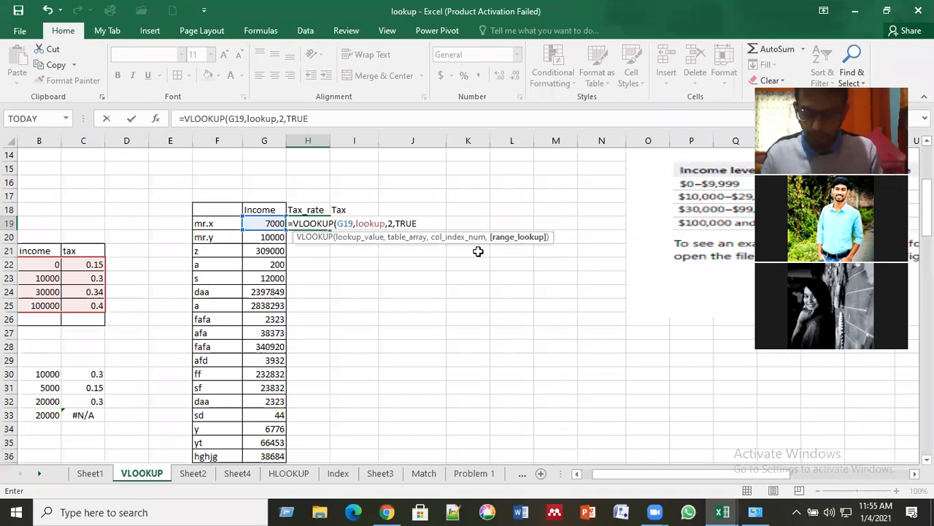
type(")")
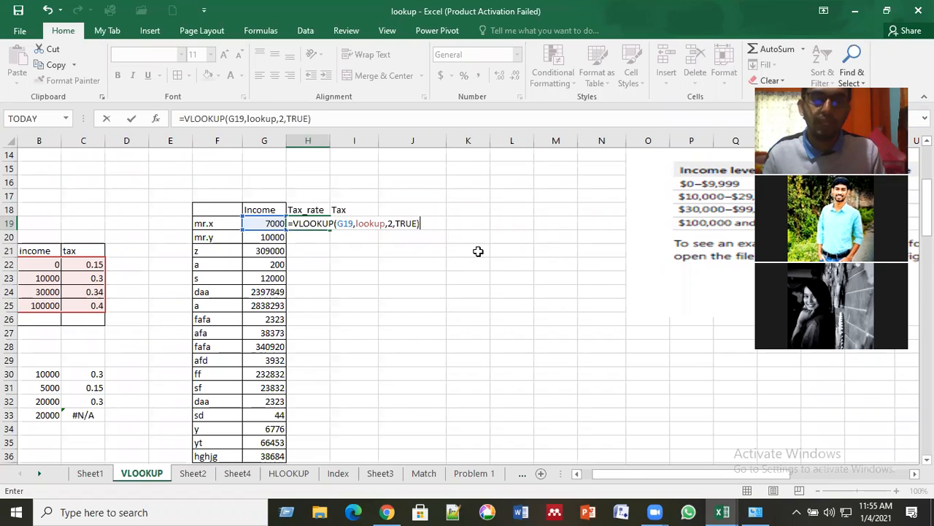
key("Return")
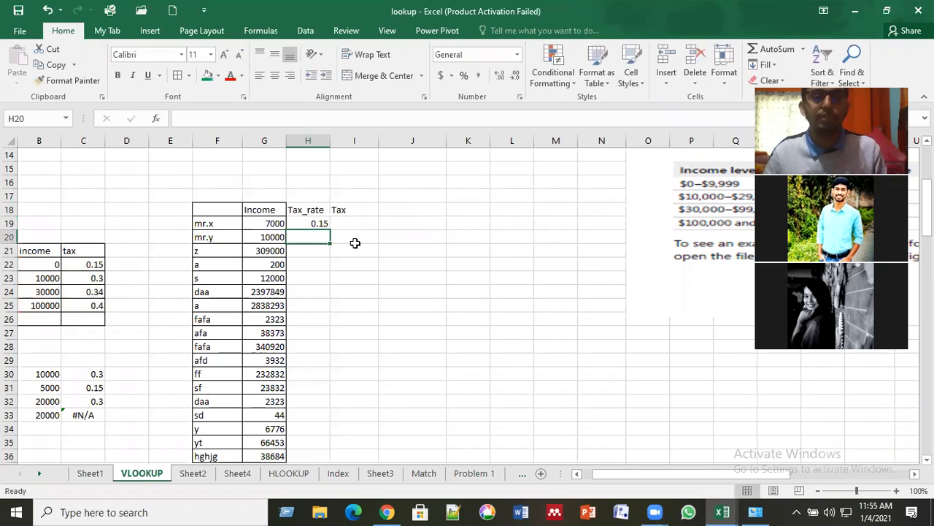
Fill the VLOOKUP formula from H19 down the Tax_rate column to H36.
left_click(314, 224)
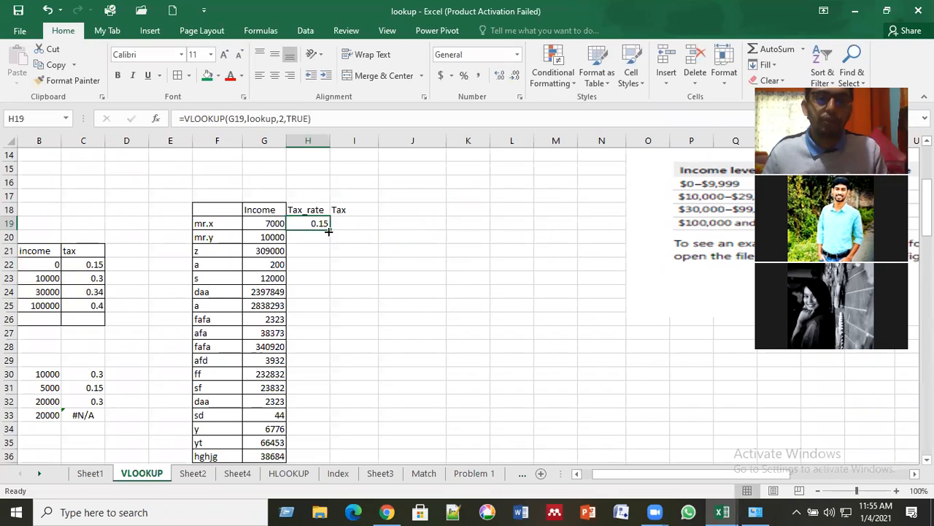
left_click_drag(328, 230, 330, 409)
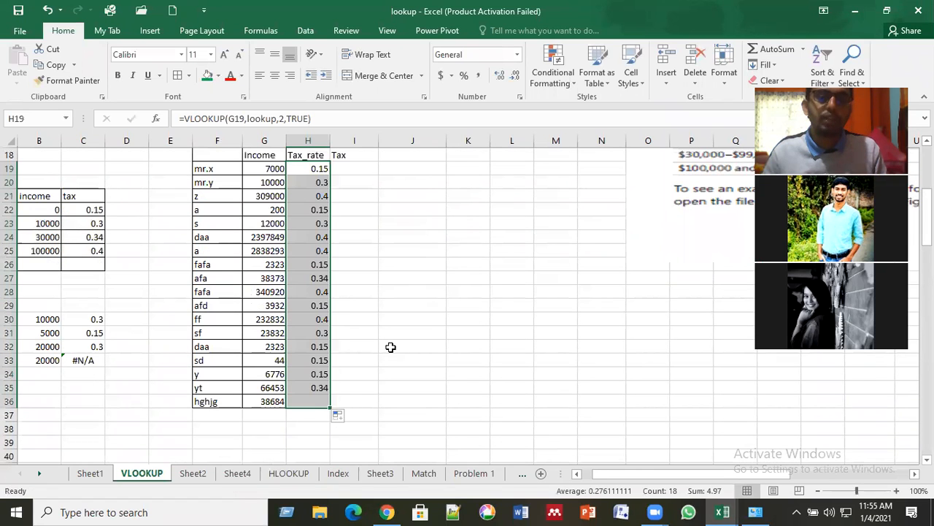
left_click(388, 346)
Examine the copied Tax_rate formulas and go through the incomes from G19 to G31, comparing each with its tax rate.
scroll(387, 345, "up", 2)
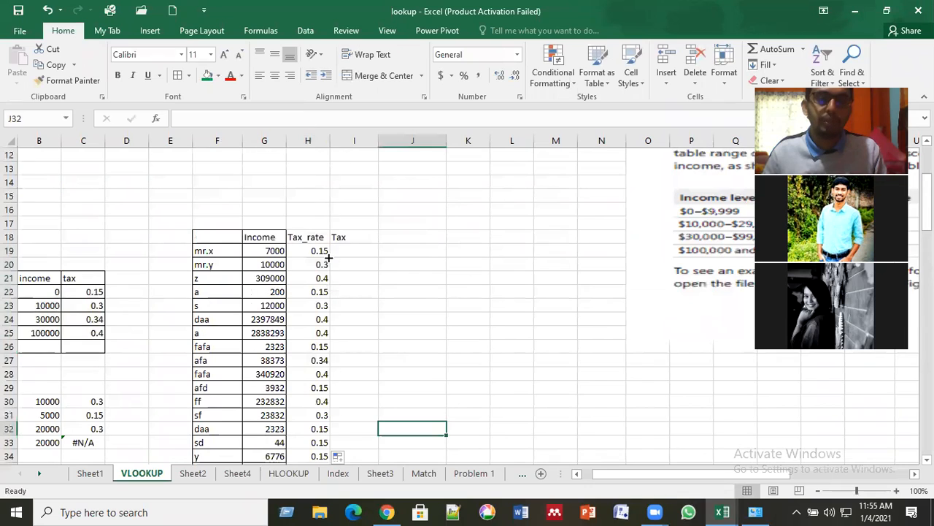
left_click(327, 254)
left_click(322, 292)
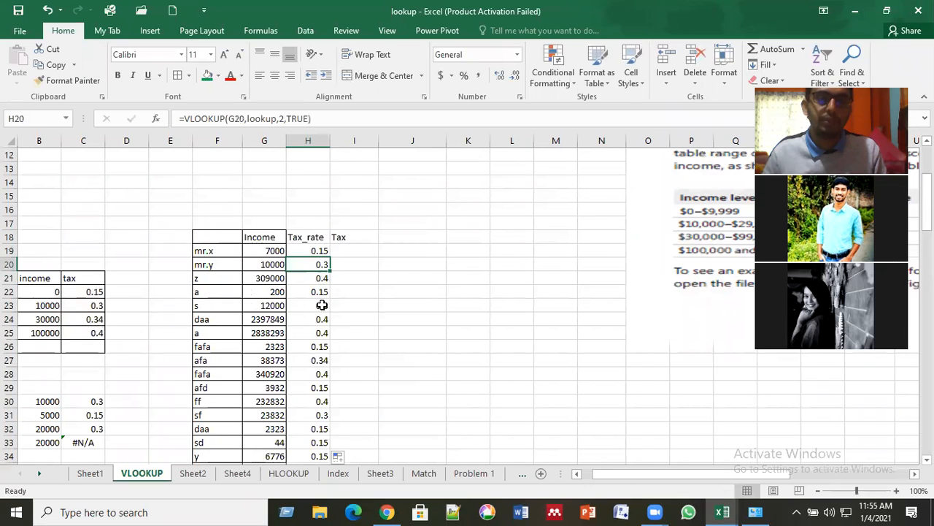
left_click(319, 387)
left_click(273, 249)
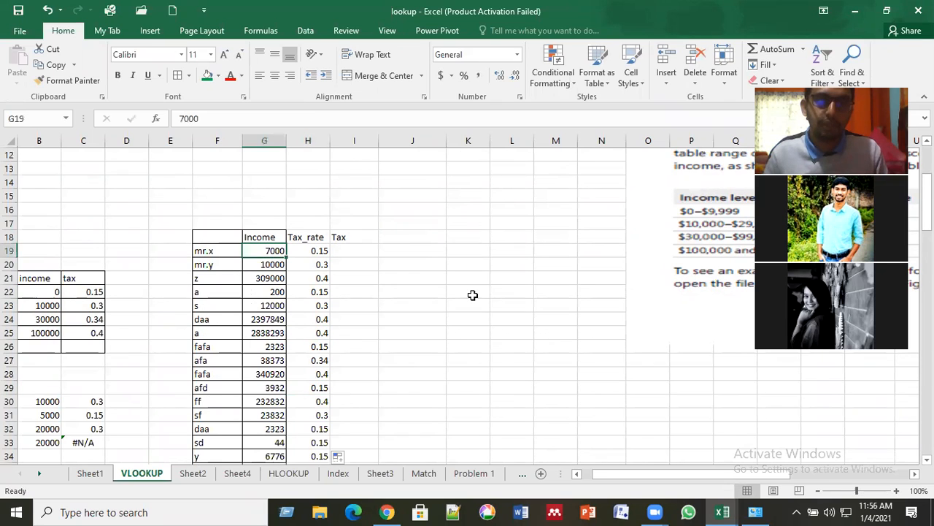
key("Down")
key("Down")
key("Down")
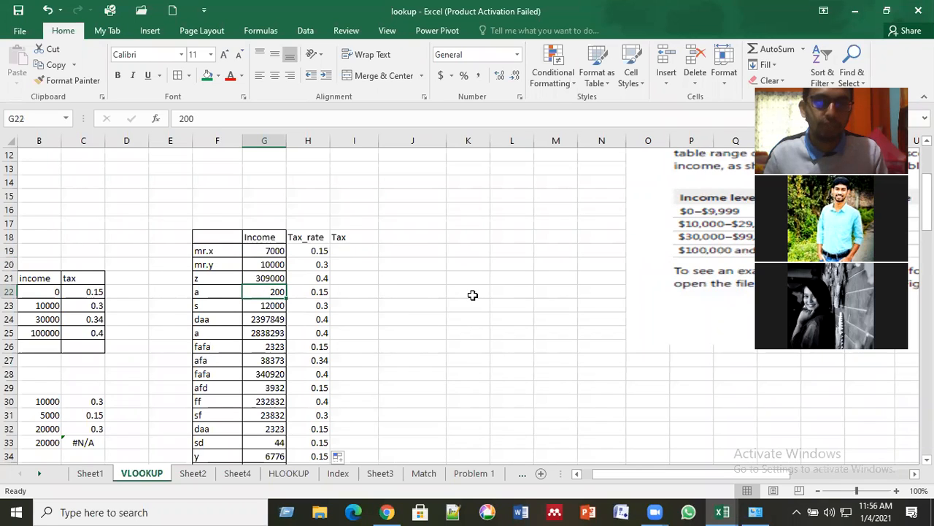
key("Down")
key("Down")
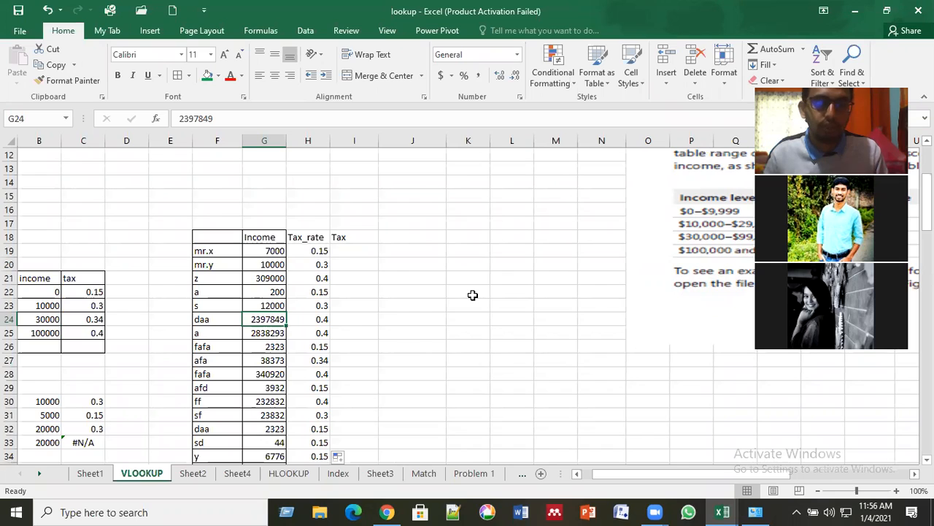
key("Down")
key("Up")
key("Down")
key("Down")
key("Down")
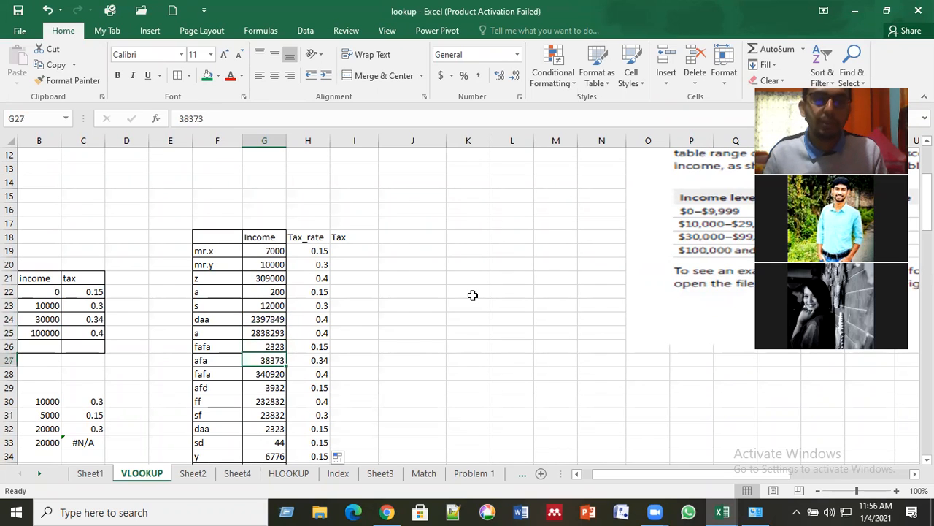
key("Down")
key("Down")
key("Down")
key("Down")
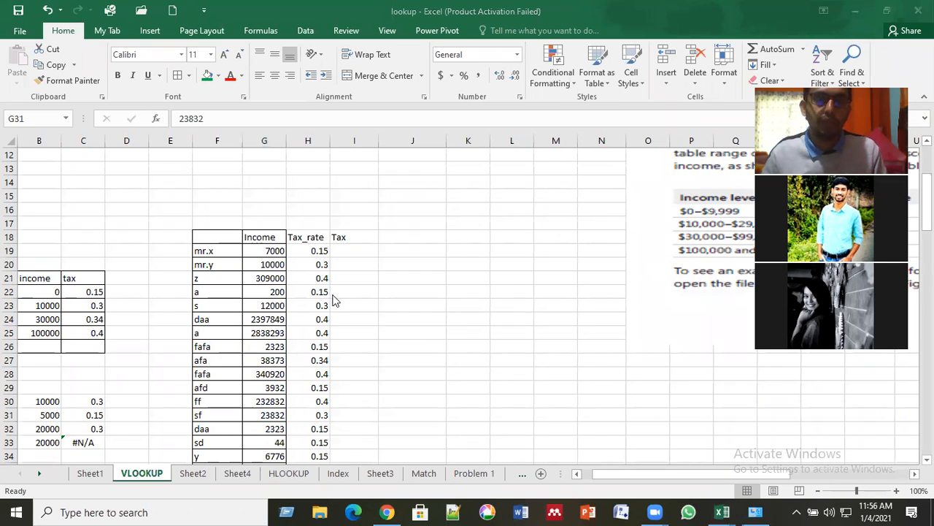
left_click(296, 252)
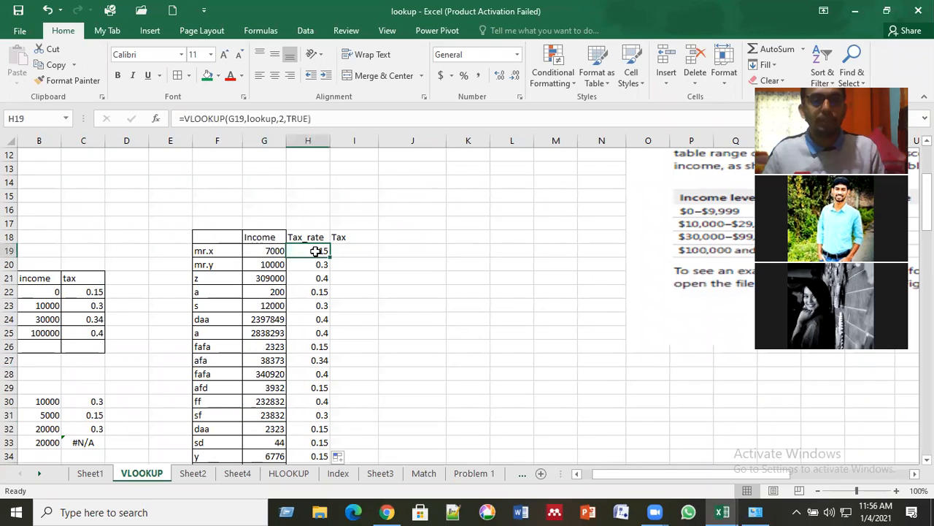
Calculate mr.x's tax in I19 by multiplying income by tax rate with the formula =G19*H19.
left_click(373, 255)
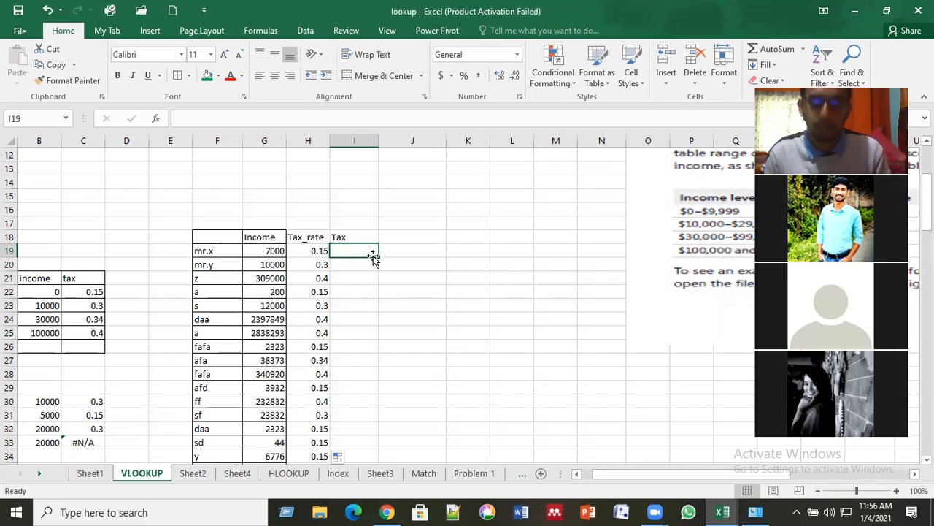
type("=")
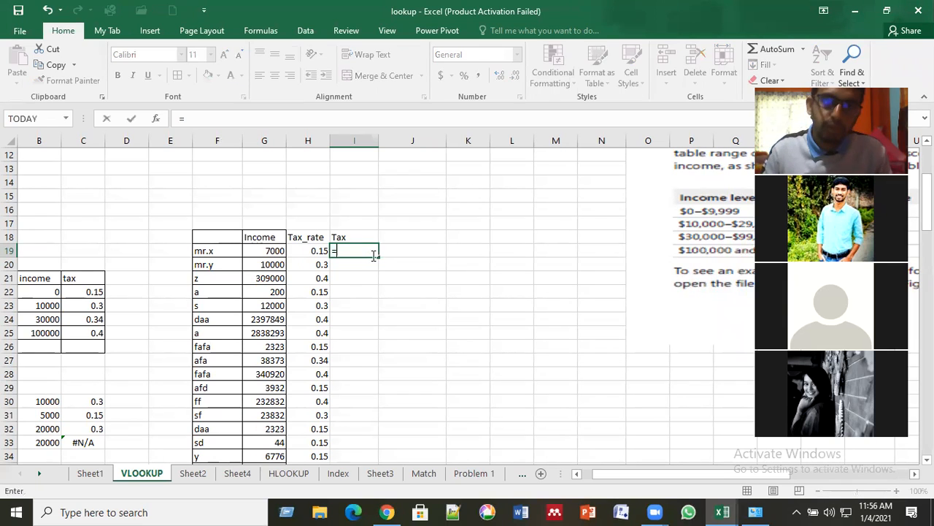
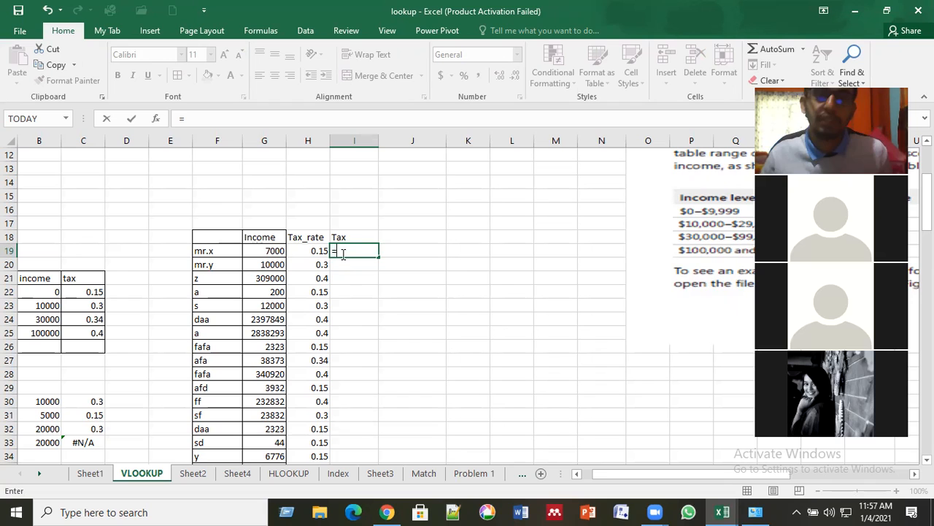
left_click(270, 251)
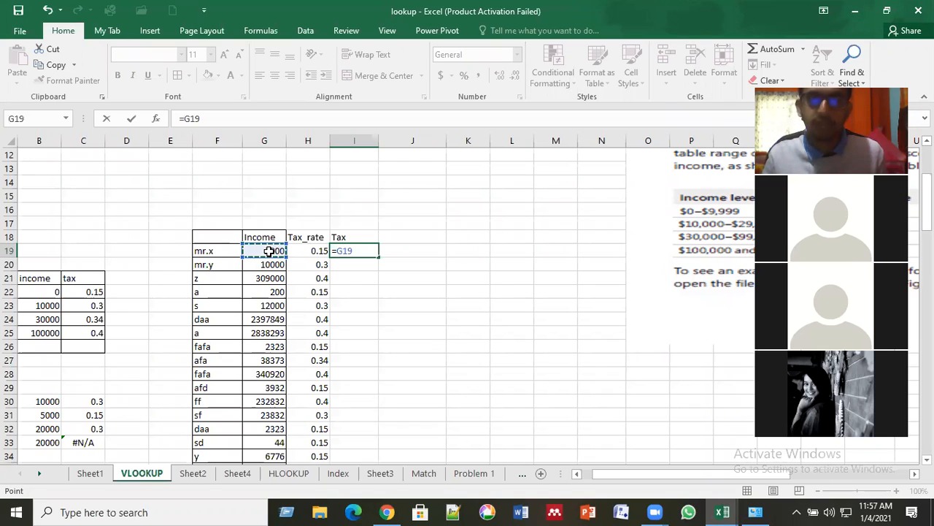
type("*")
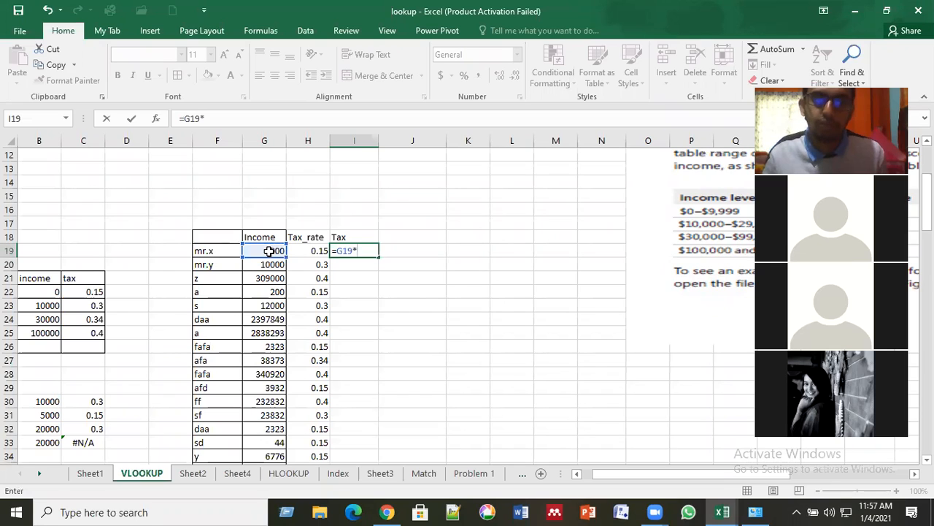
left_click(314, 252)
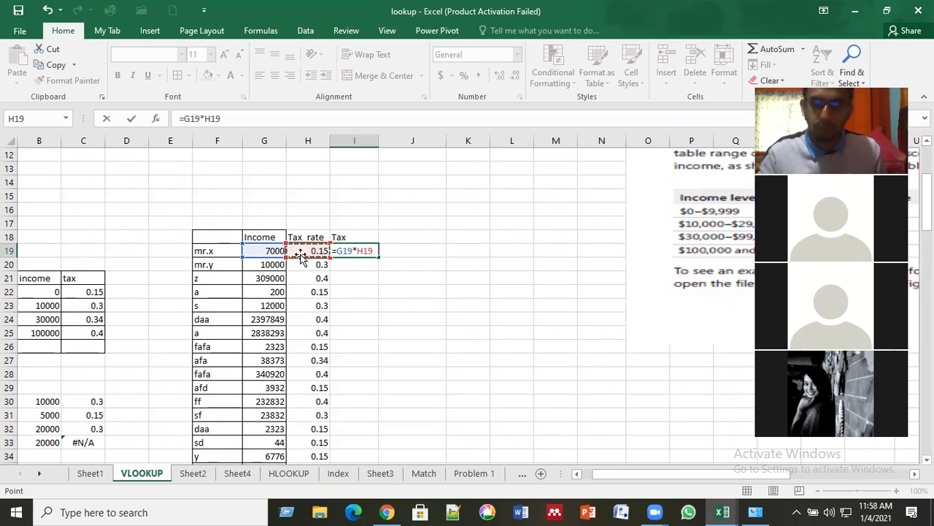
key("Return")
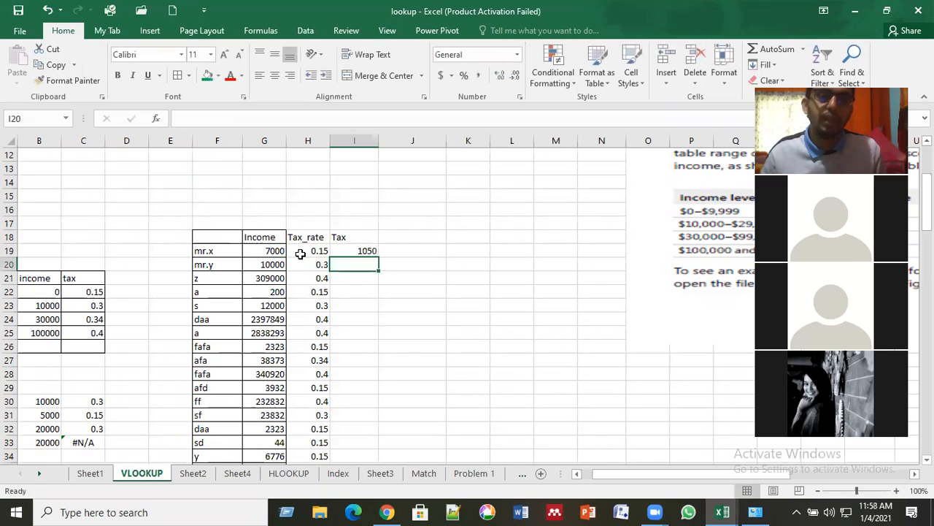
Fill the tax formula from I19 down the Tax column to I36 and check several of the copied formulas.
left_click(361, 251)
left_click_drag(379, 257, 381, 430)
left_click(374, 333)
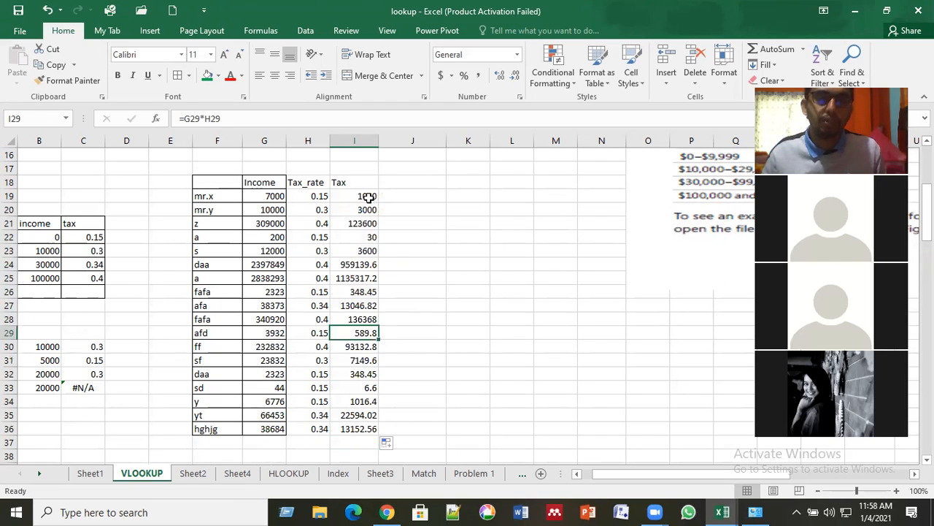
left_click(365, 266)
left_click(362, 347)
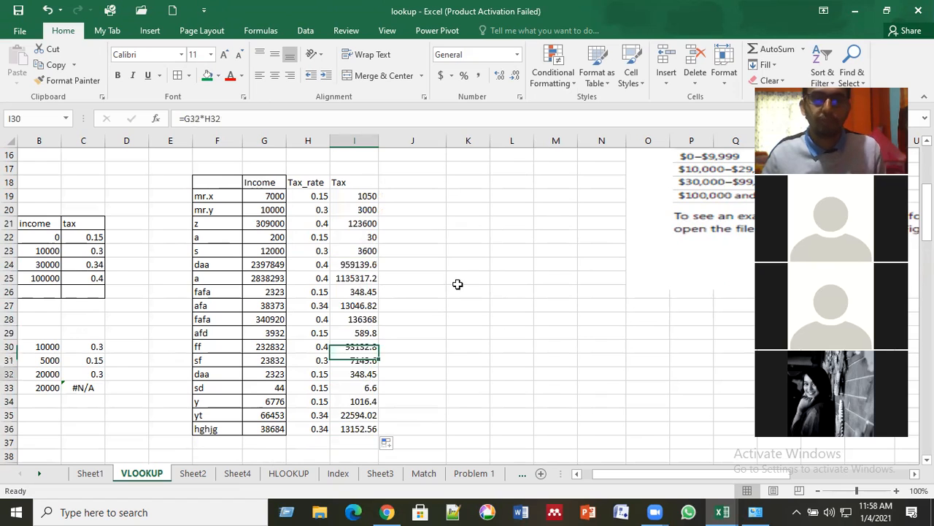
Deselect the Tax column and save the lookup workbook.
left_click(448, 319)
scroll(448, 319, "up", 1)
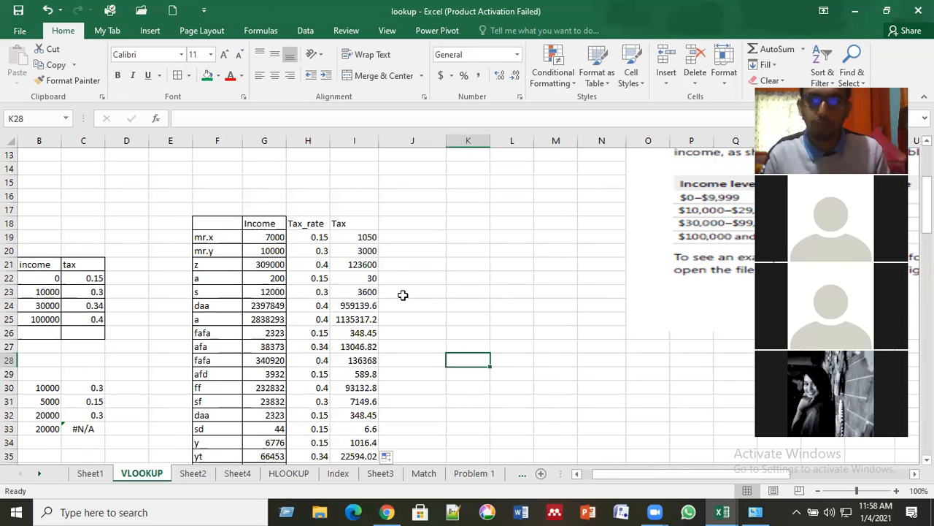
key("ctrl+s")
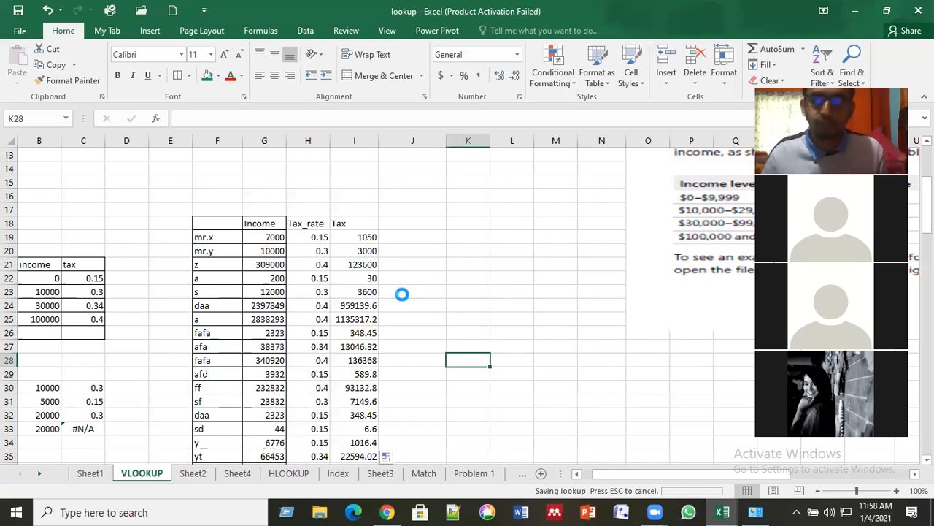
left_click(403, 295)
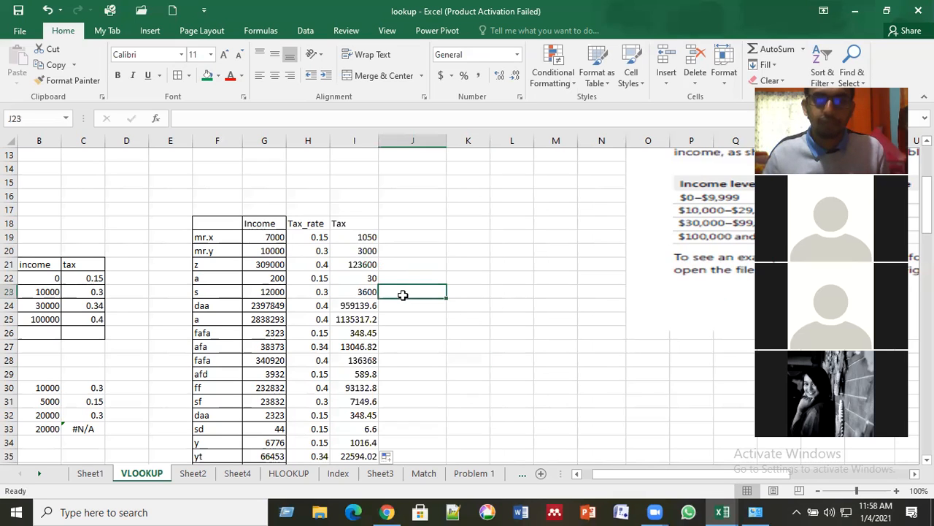
Open the Problem 1 sheet and examine its income-level tax rate table and the ten annual income problems.
left_click(357, 225)
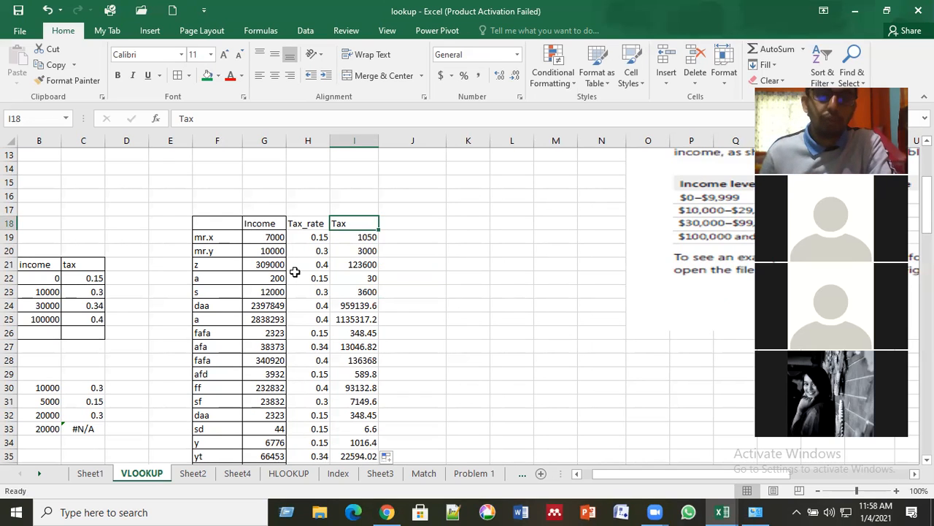
left_click(295, 274)
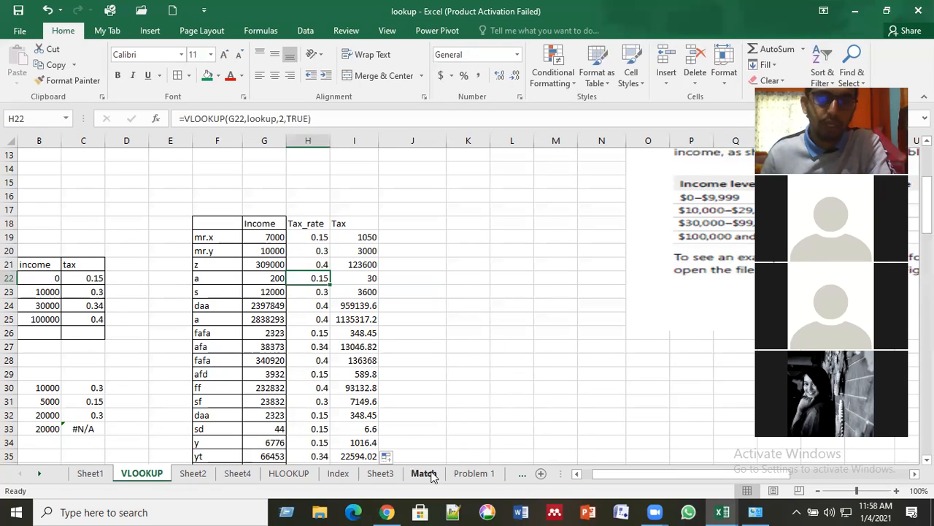
left_click(460, 474)
left_click(420, 388)
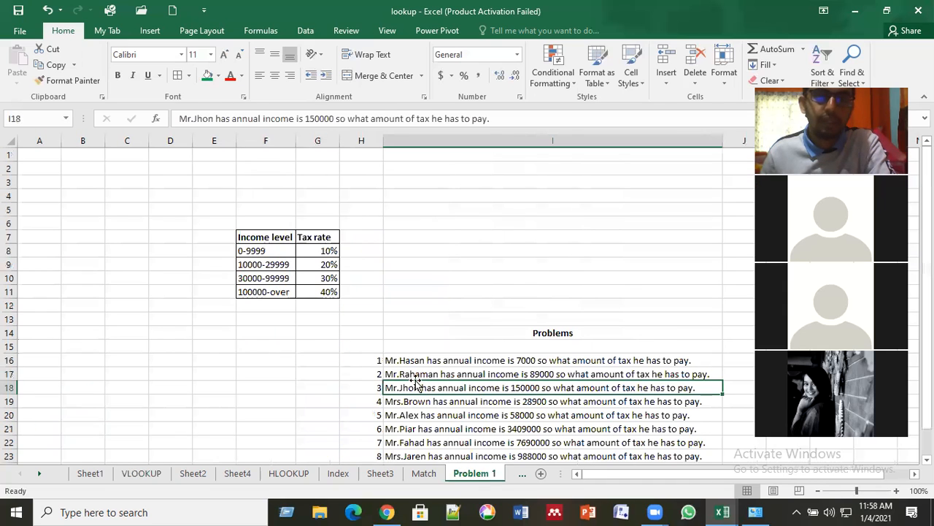
left_click(254, 264)
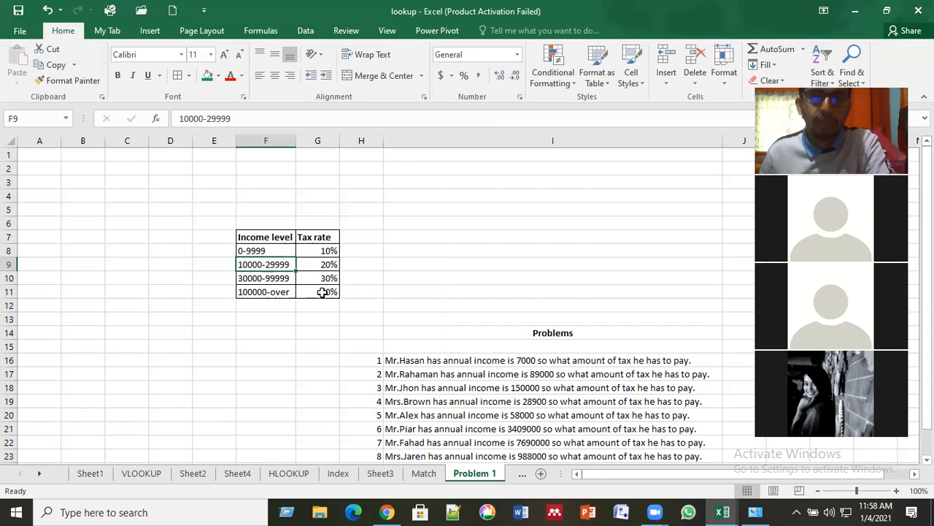
left_click(436, 373)
scroll(436, 373, "down", 3)
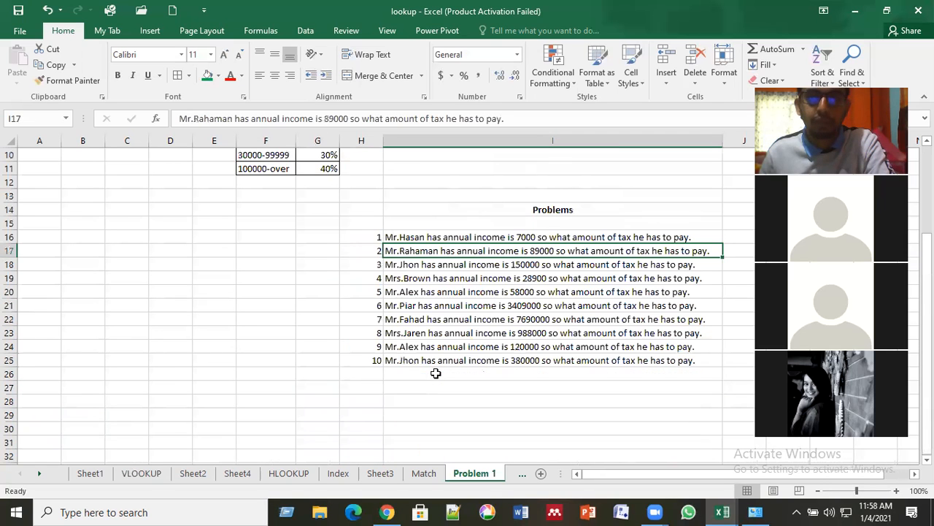
scroll(365, 259, "up", 1)
left_click_drag(361, 250, 530, 431)
left_click(530, 431)
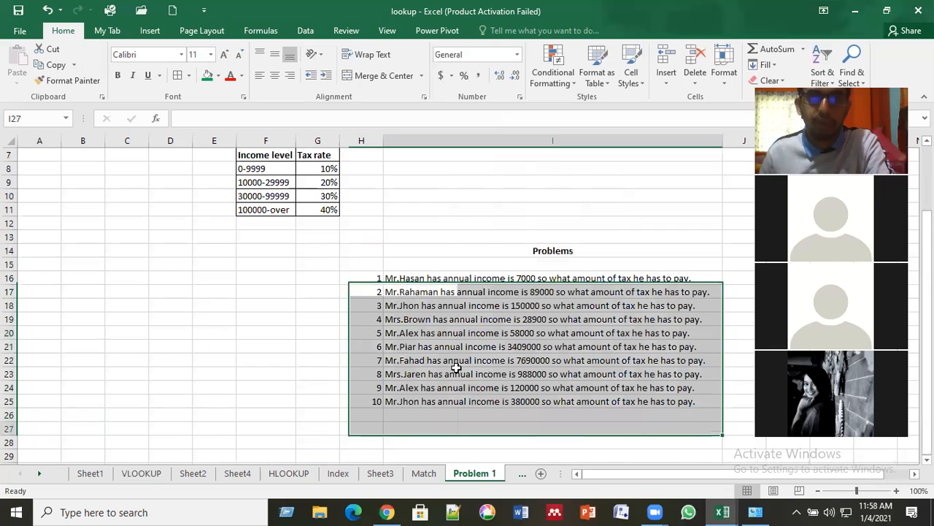
left_click_drag(370, 279, 723, 413)
left_click(256, 194)
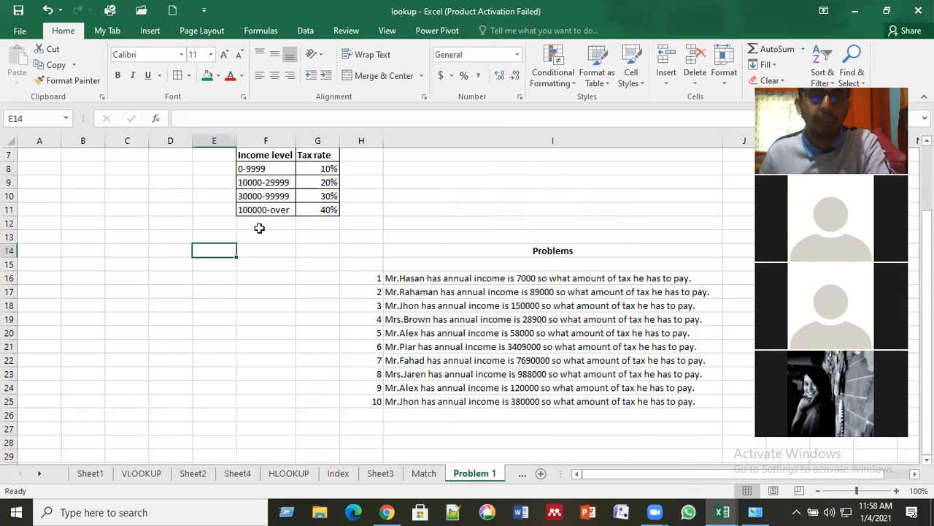
scroll(632, 298, "up", 2)
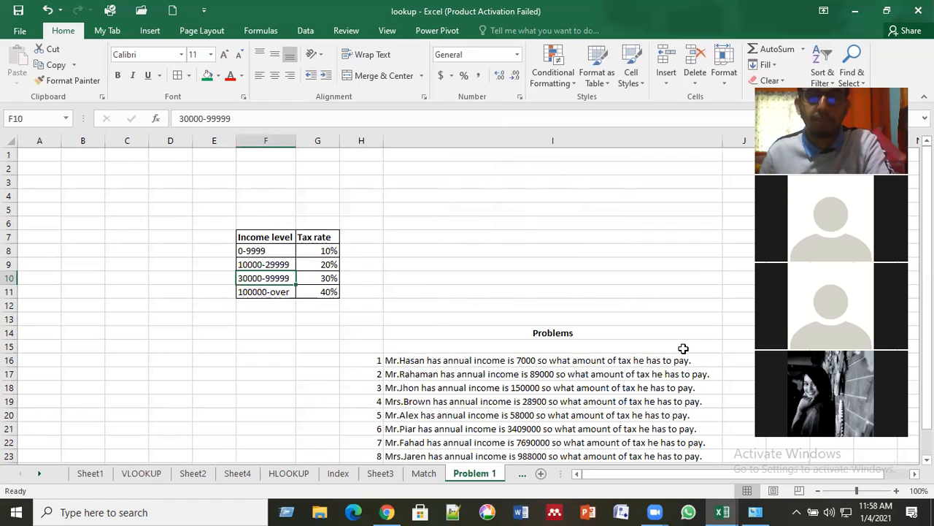
scroll(683, 348, "down", 1)
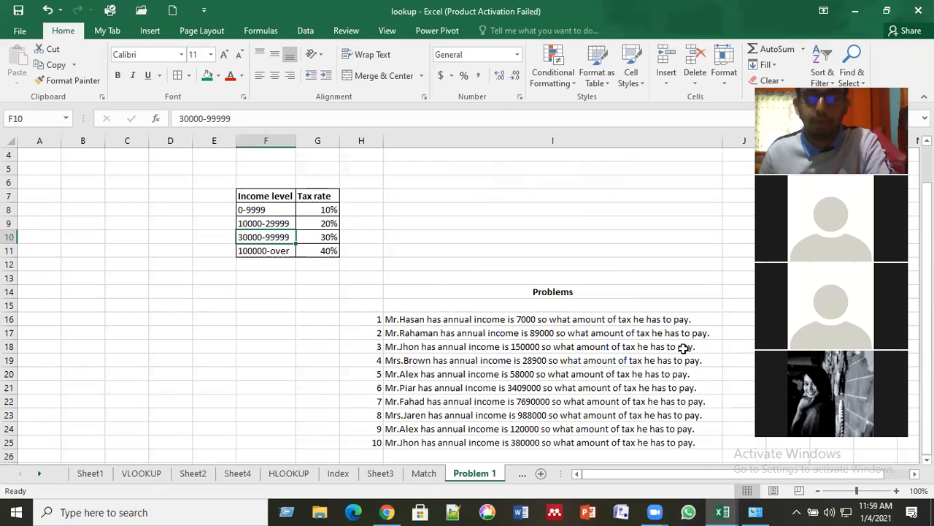
left_click(540, 333)
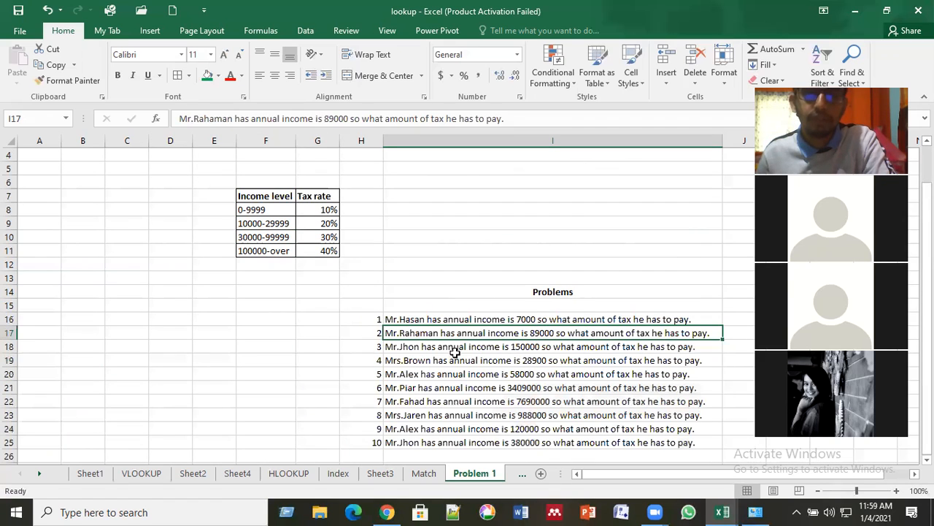
Return to the VLOOKUP sheet and examine how H19's formula uses mr.x's income and the lookup range B22:C25.
left_click(191, 473)
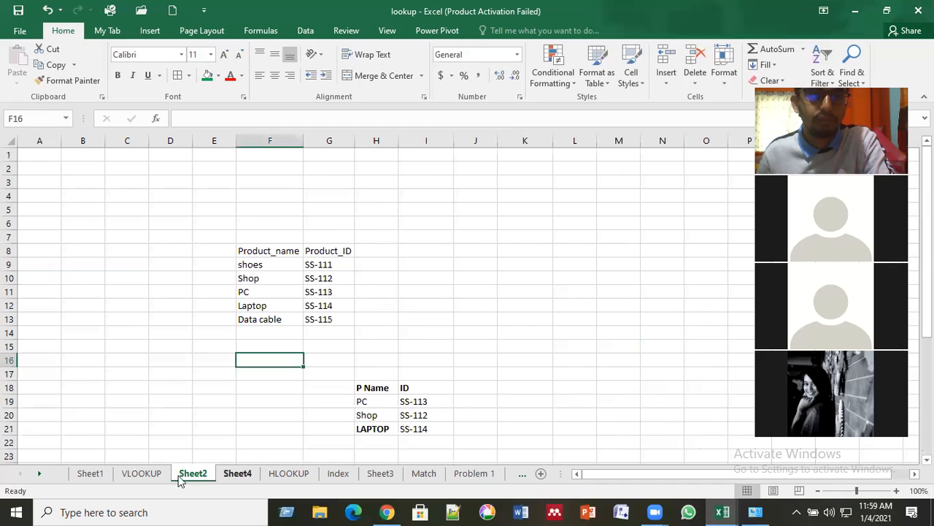
left_click(135, 476)
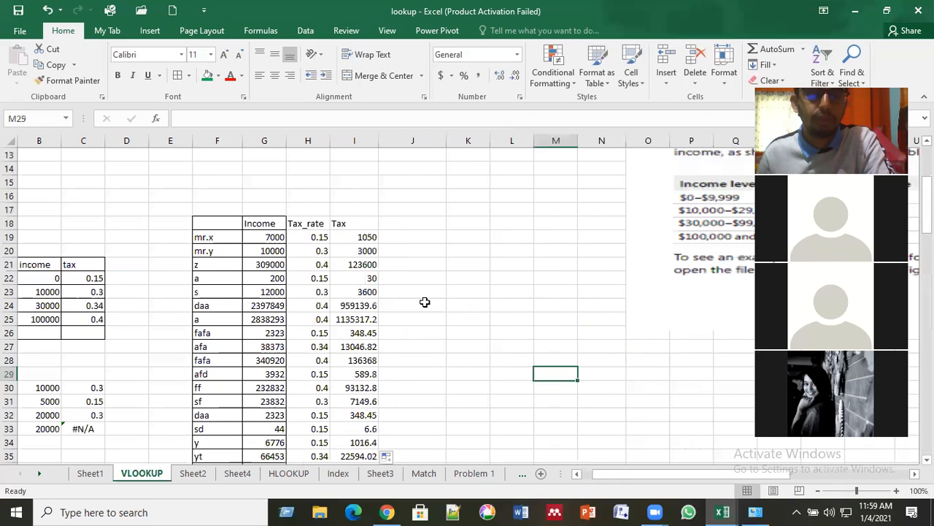
left_click(324, 237)
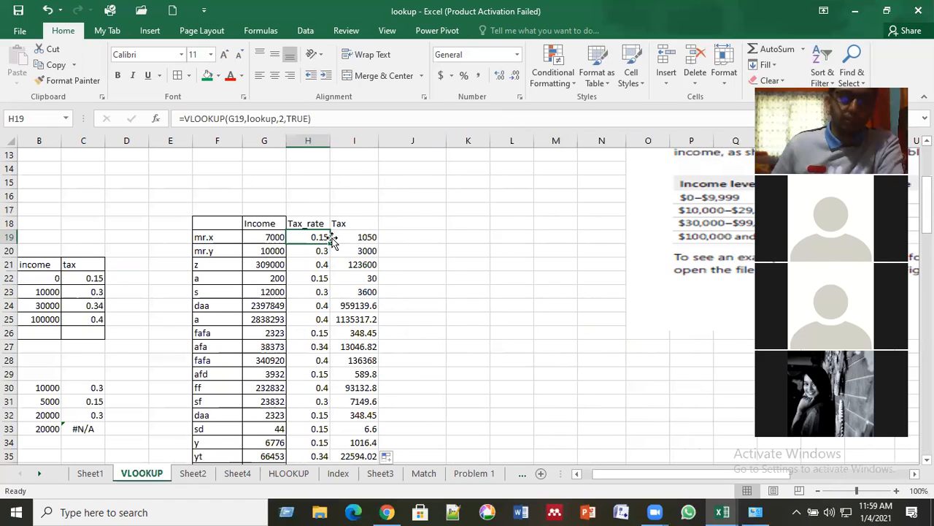
left_click(402, 234)
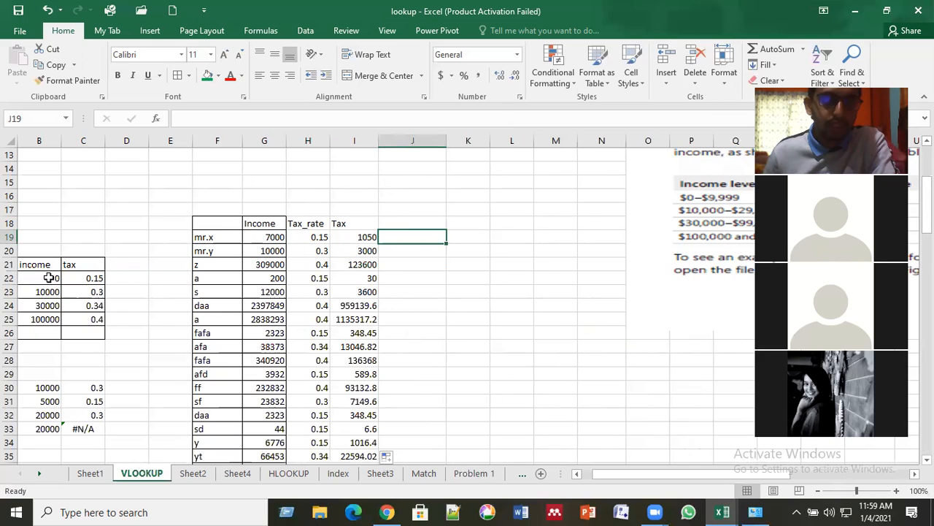
left_click_drag(50, 278, 85, 314)
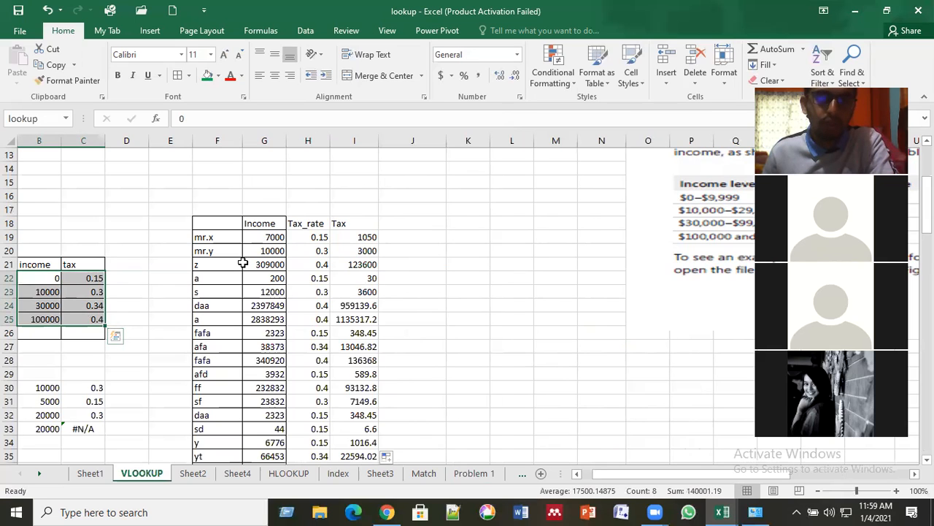
left_click(261, 241)
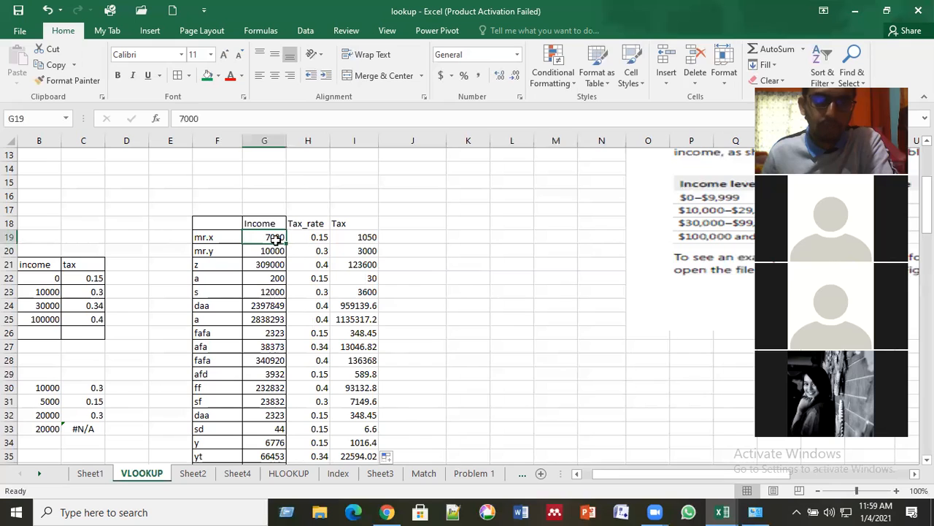
left_click(323, 239)
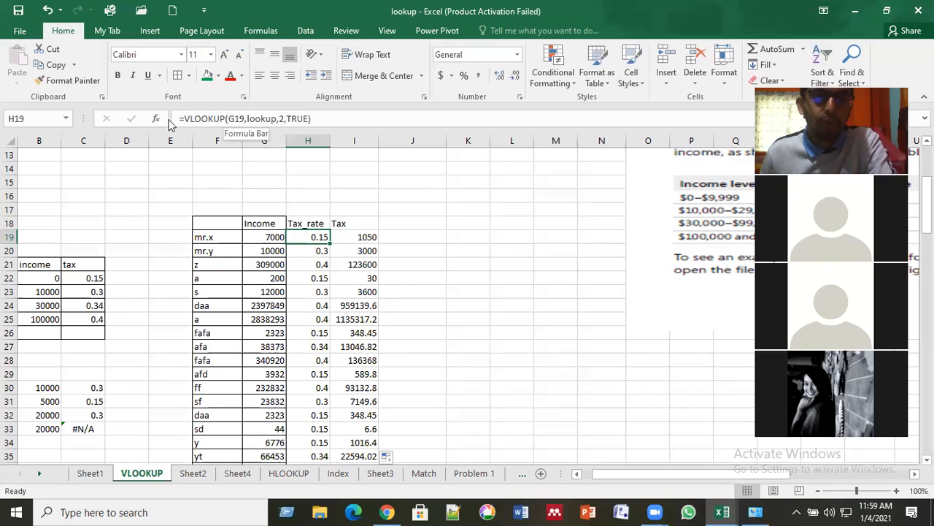
left_click(228, 119)
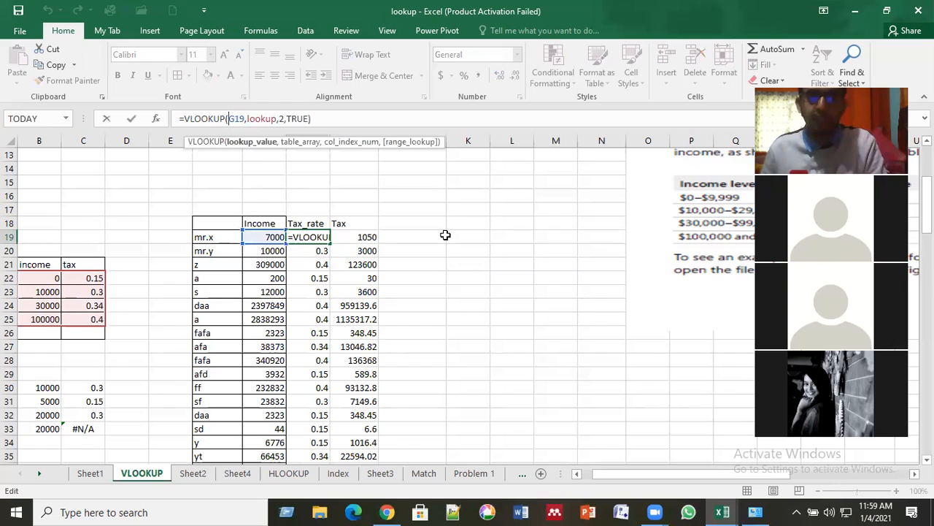
left_click(409, 238)
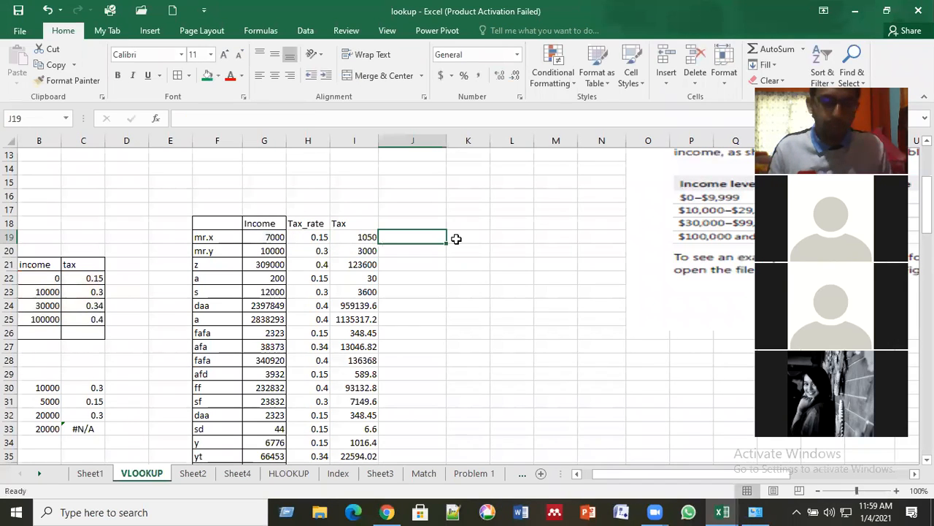
type("=vl")
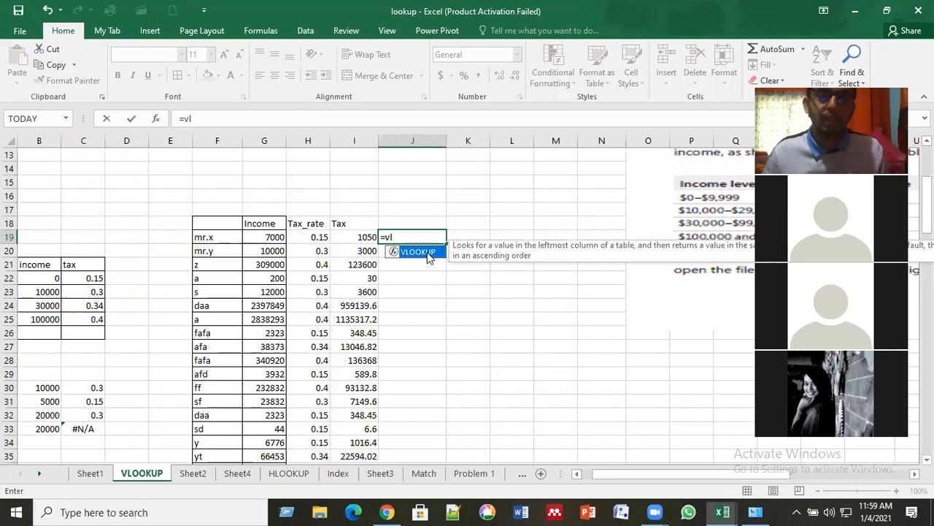
key("Tab")
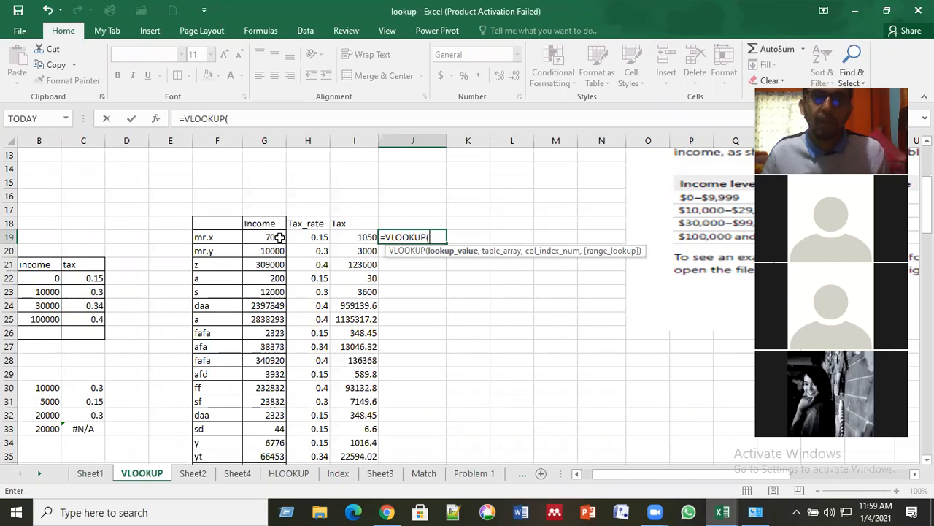
left_click(411, 169)
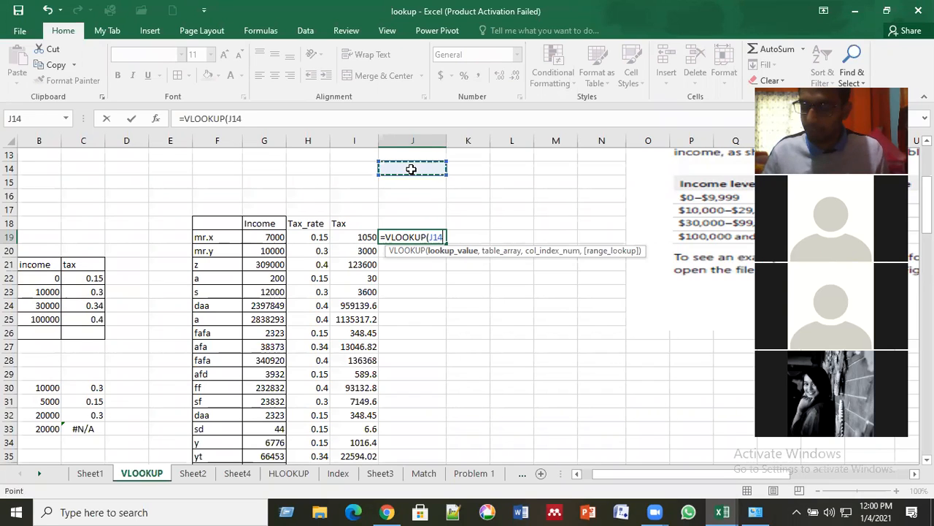
type("10")
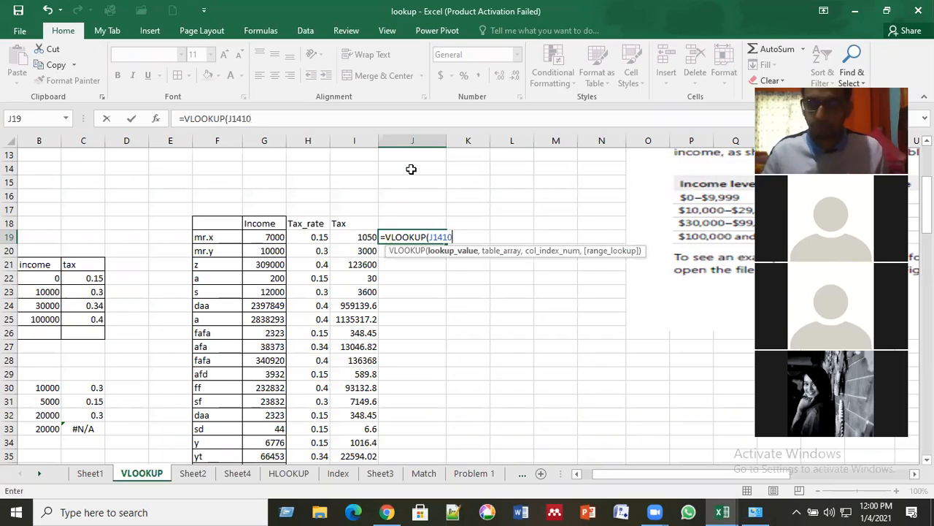
key("BackSpace")
key("BackSpace")
key("BackSpace")
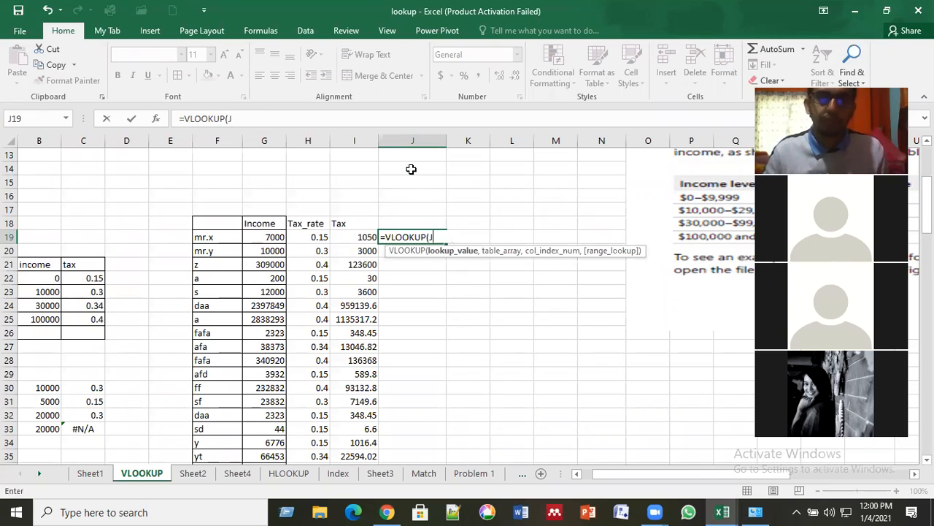
key("BackSpace")
key("BackSpace")
key("BackSpace")
key("BackSpace")
key("BackSpace")
key("BackSpace")
key("BackSpace")
key("BackSpace")
key("BackSpace")
key("BackSpace")
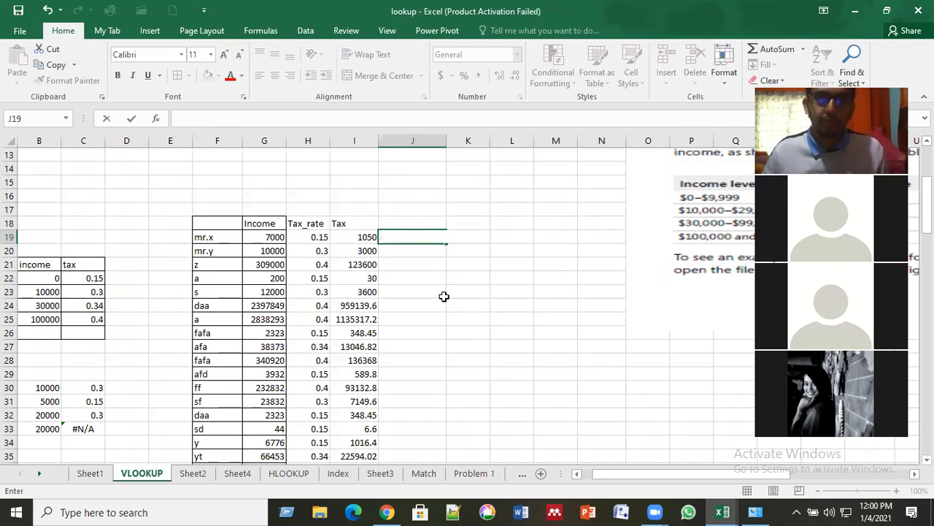
left_click(443, 298)
Enter the sample income 10000 in the empty cell K23 beside the tax table.
left_click(475, 292)
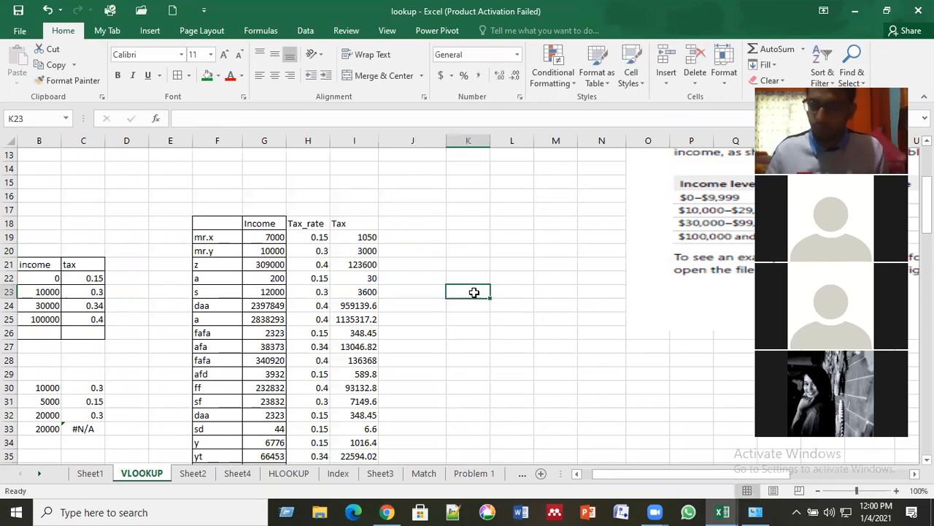
type("110000")
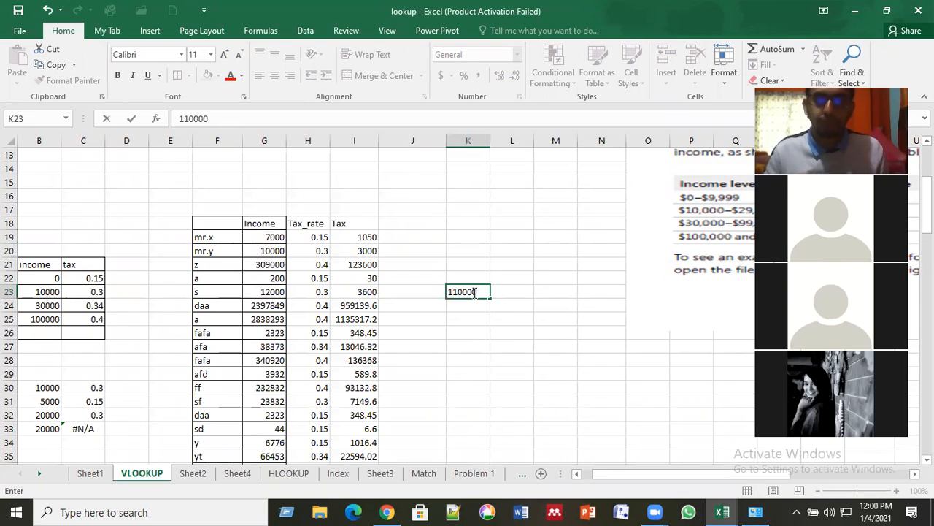
key("BackSpace")
key("BackSpace")
key("BackSpace")
key("BackSpace")
key("BackSpace")
type("0000")
key("Tab")
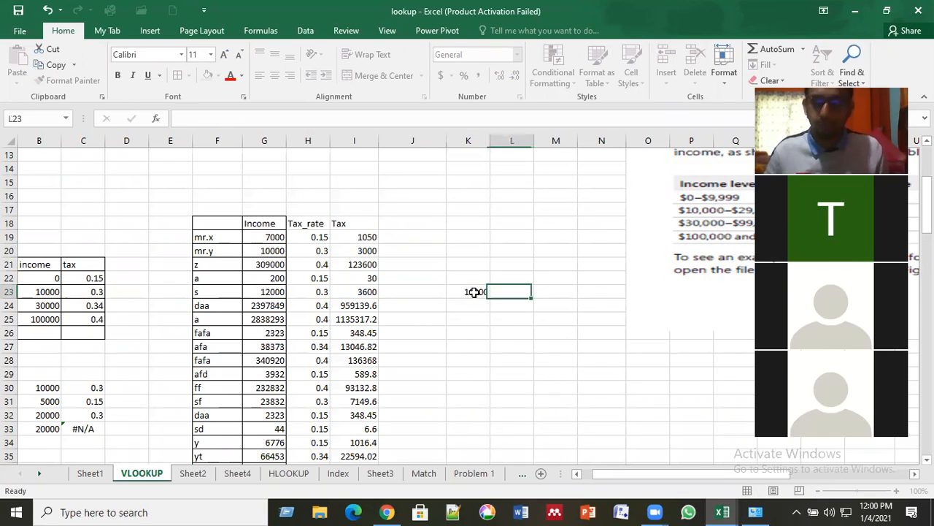
Start a VLOOKUP formula in L23 with K23 as the lookup value and the named range lookup as the table array.
type("=")
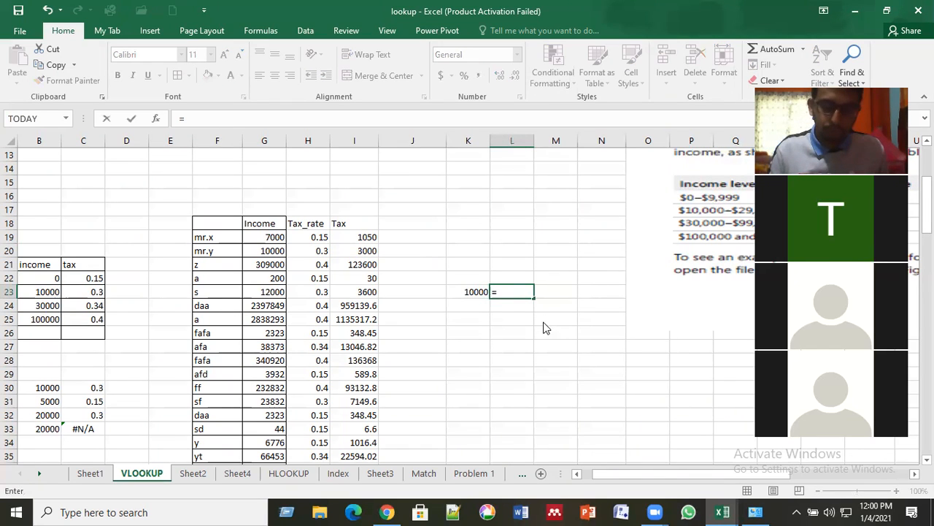
type("vl")
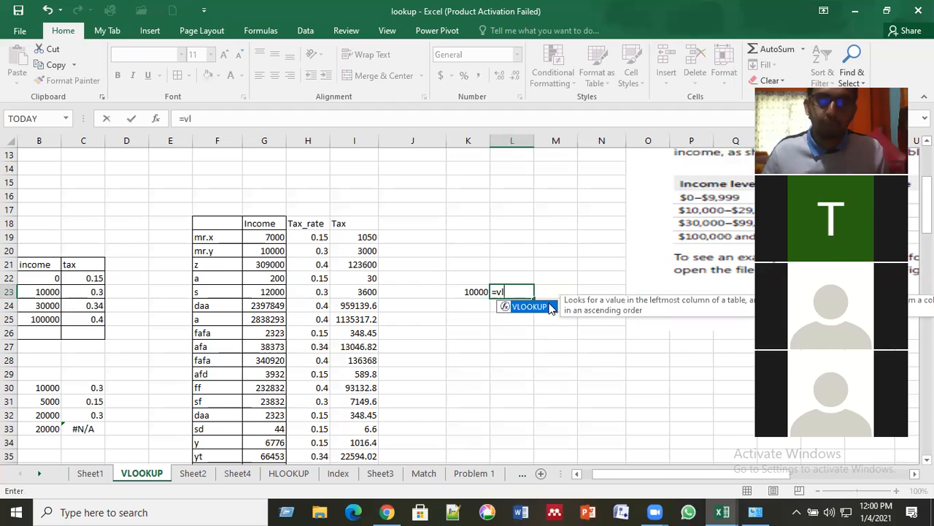
double_click(549, 307)
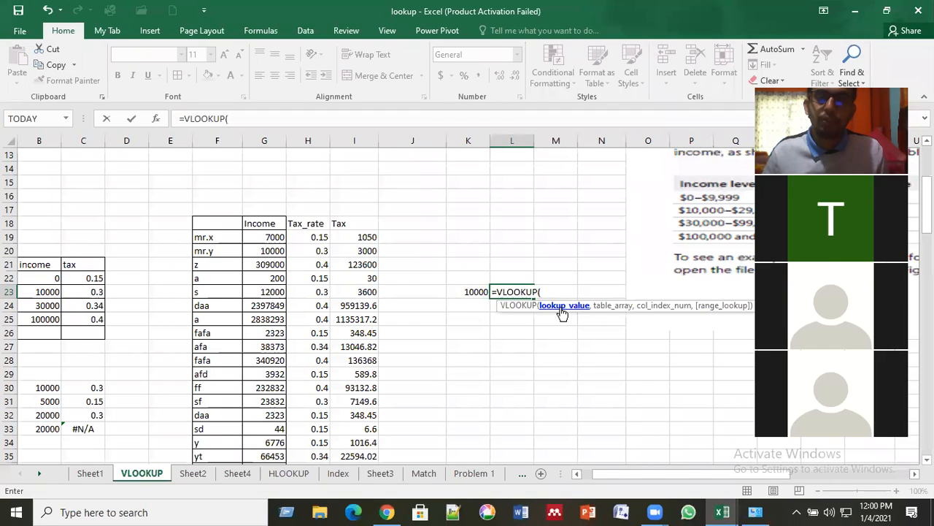
left_click(477, 292)
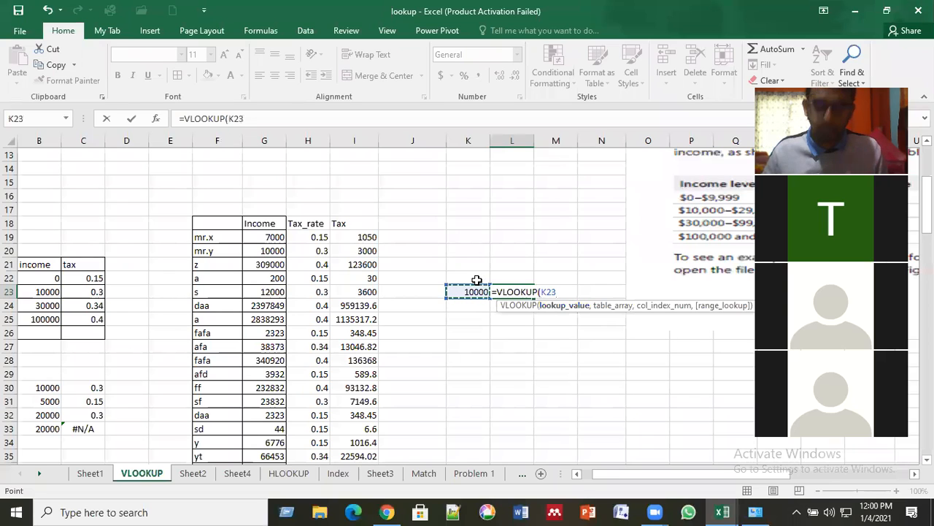
type(",")
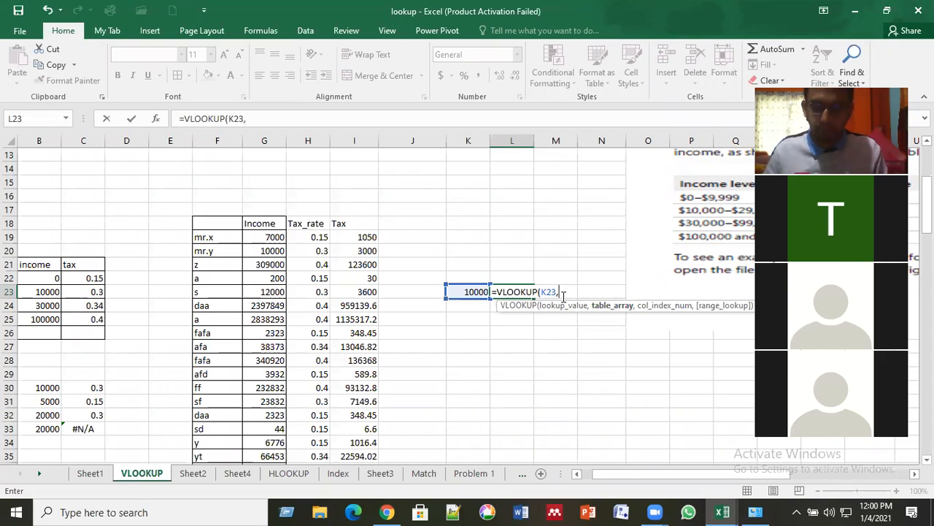
type("look")
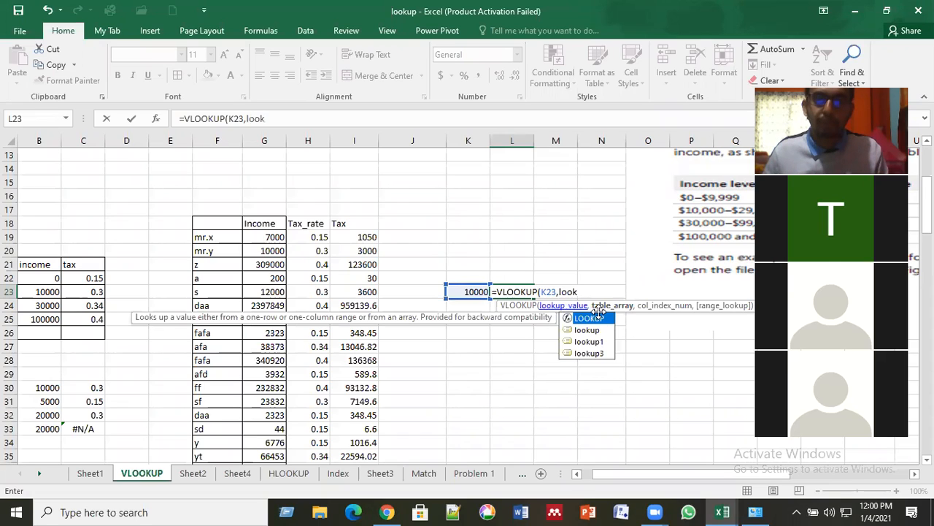
double_click(593, 329)
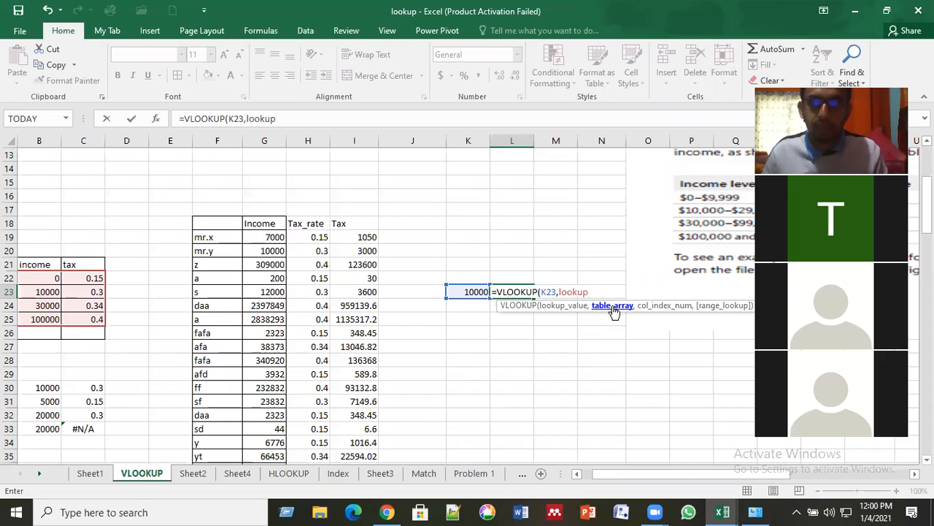
Complete L23's VLOOKUP with column index 2 and approximate match TRUE, and check it against the 10000 row of the tax table.
type(",")
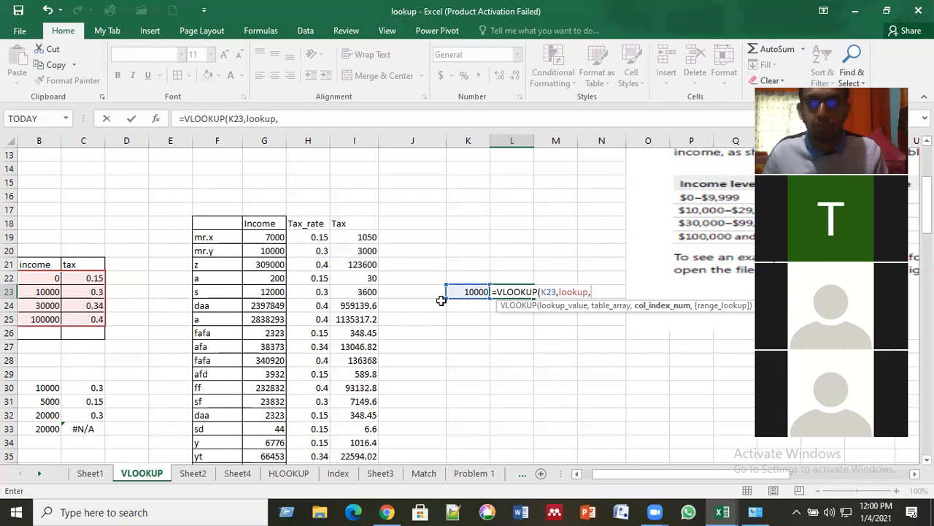
type("2")
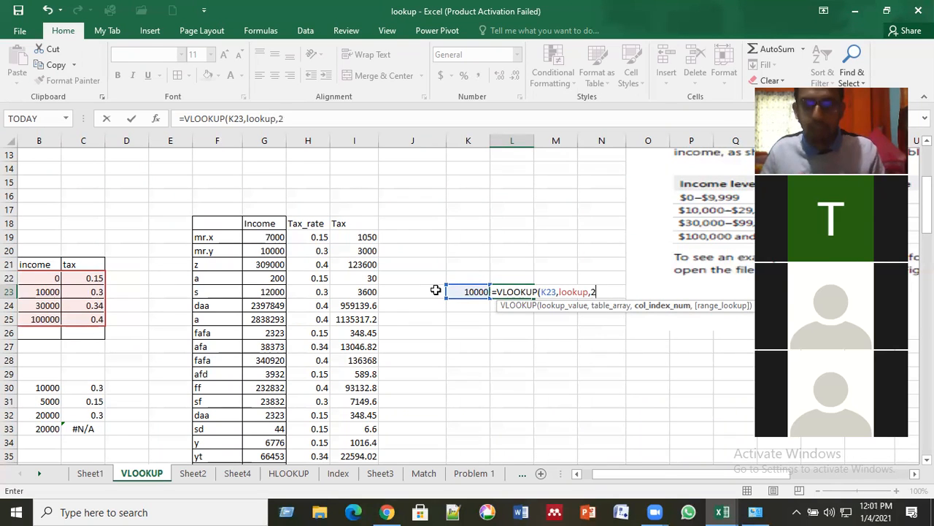
type(",")
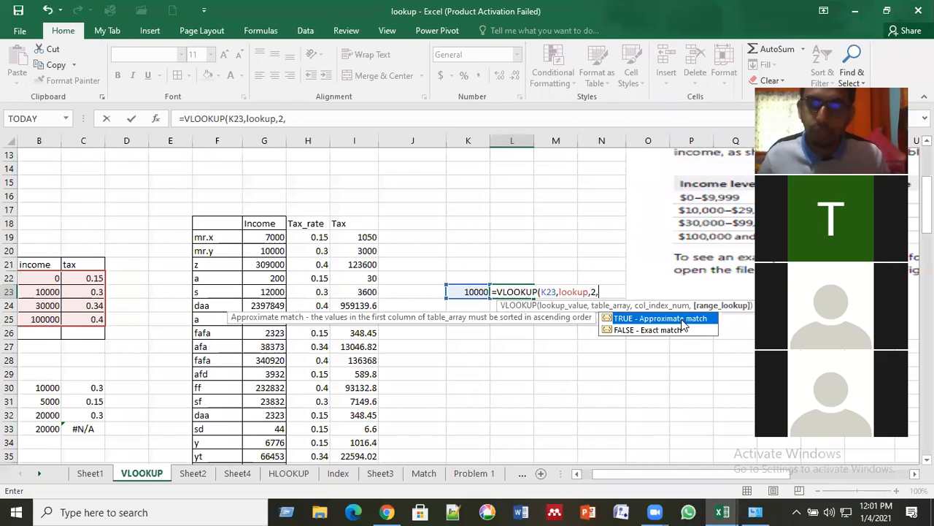
double_click(682, 319)
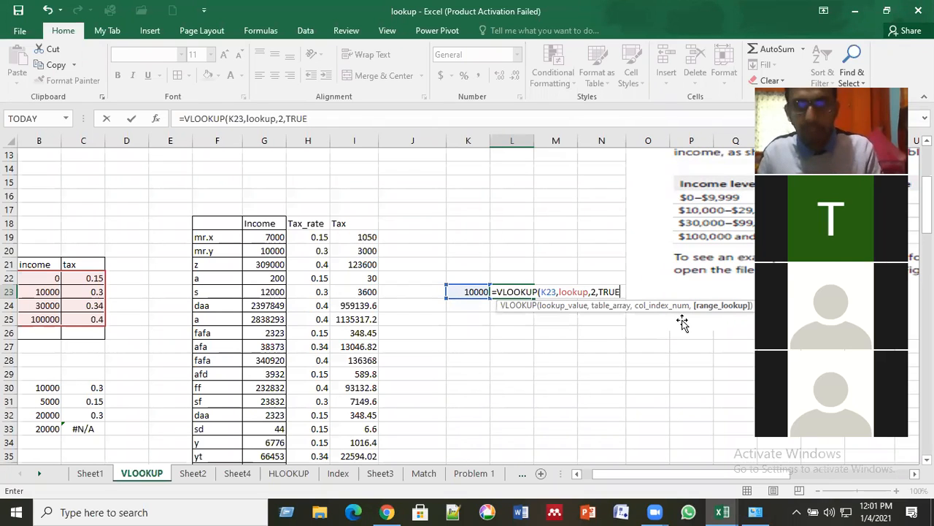
type(")")
key("Return")
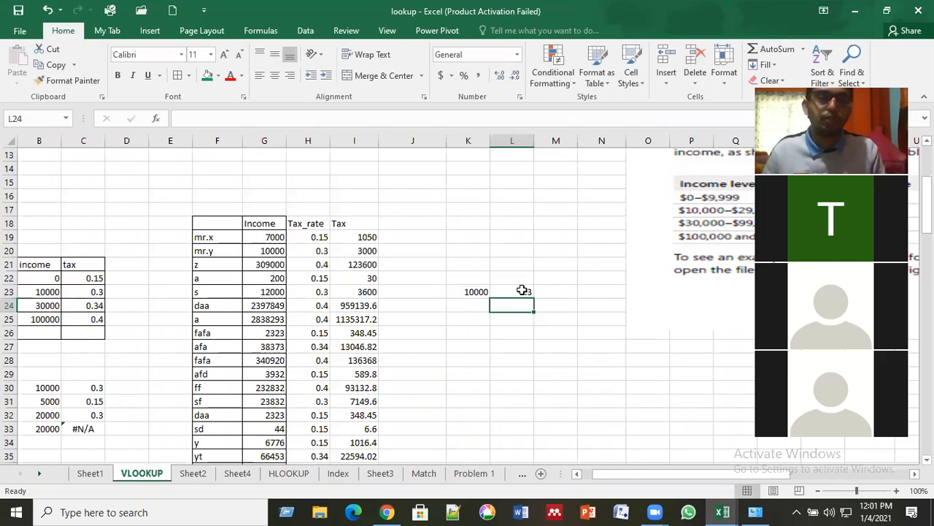
key("Up")
left_click(50, 293)
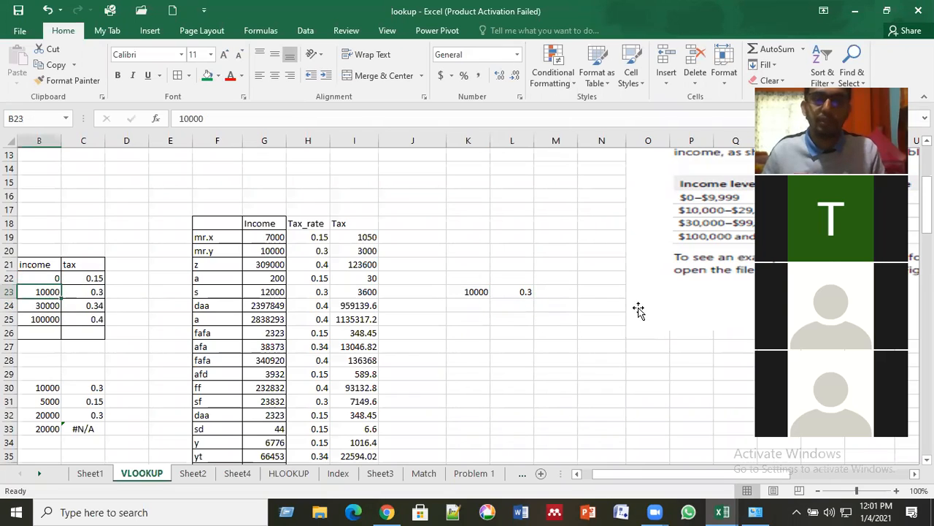
left_click(526, 293)
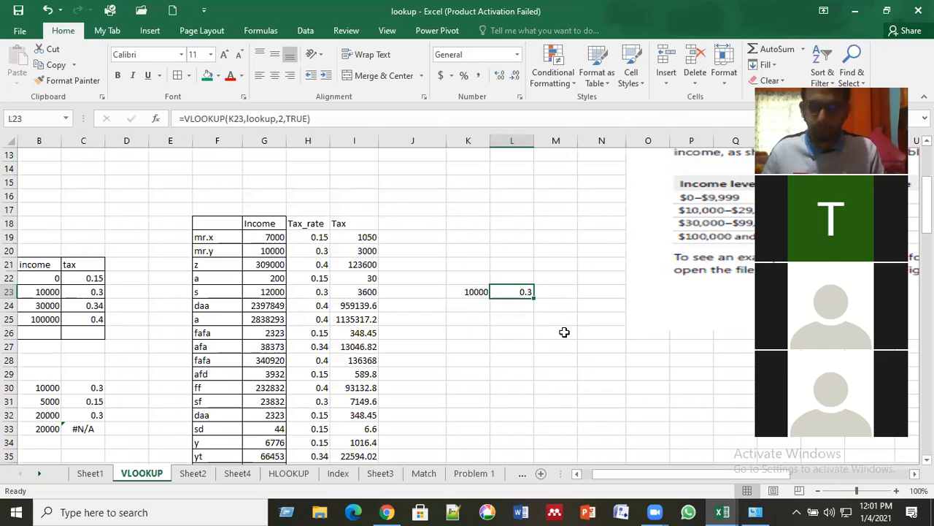
Clear the sample income and its VLOOKUP formula from the range K22:M26.
left_click_drag(468, 278, 564, 333)
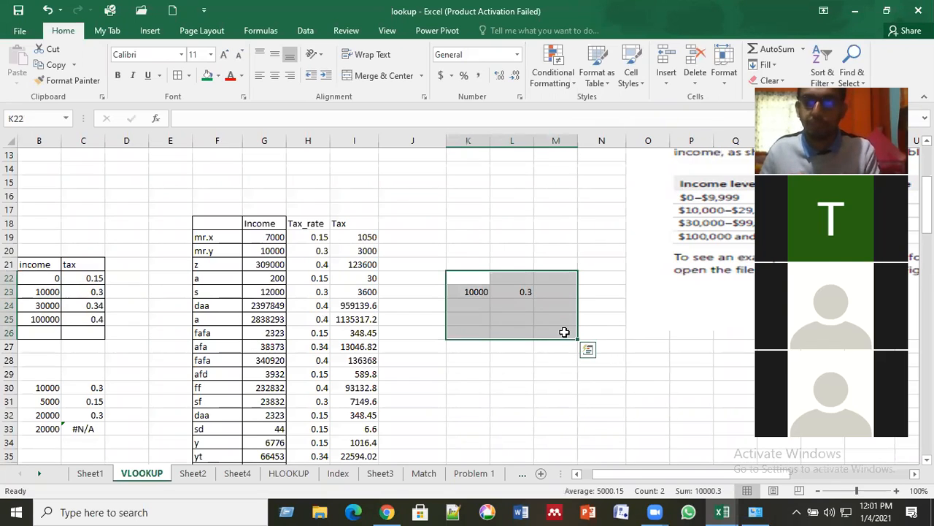
key("Delete")
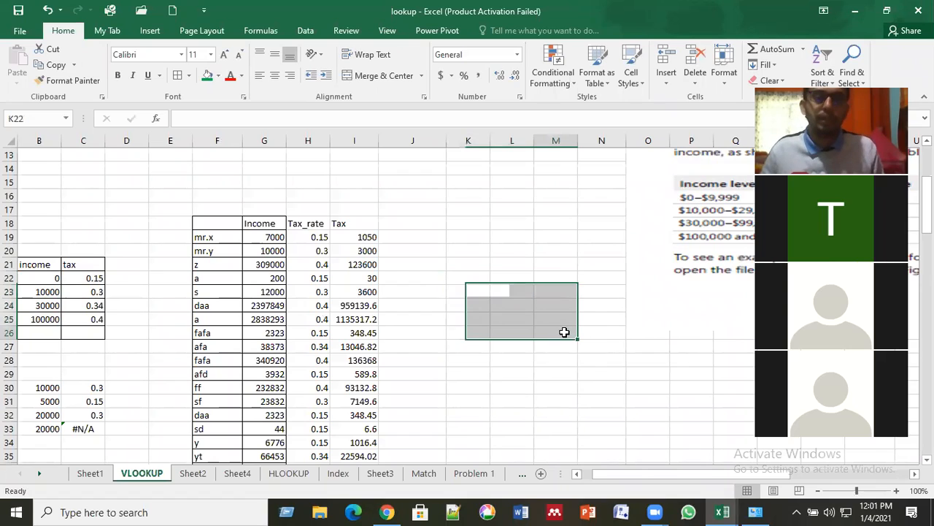
left_click(536, 360)
key("Left")
key("Left")
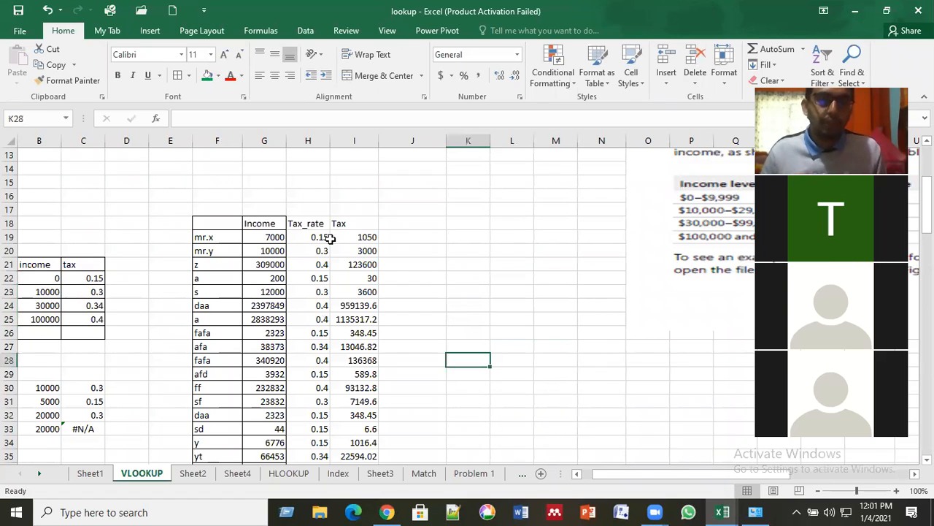
Review the Tax_rate and Tax columns on the VLOOKUP sheet and glance at the VLOOKUP syntax notes on Sheet1.
left_click_drag(297, 225, 371, 224)
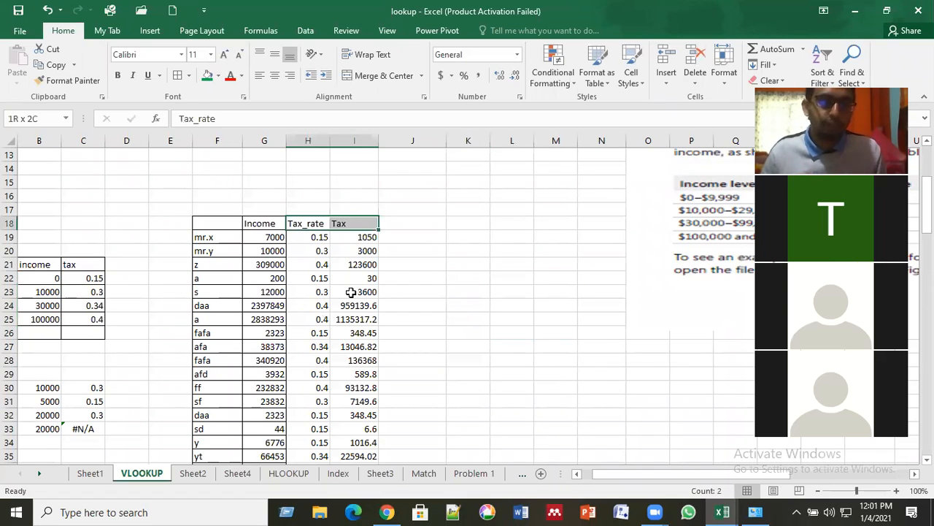
left_click(334, 330)
scroll(318, 325, "down", 2)
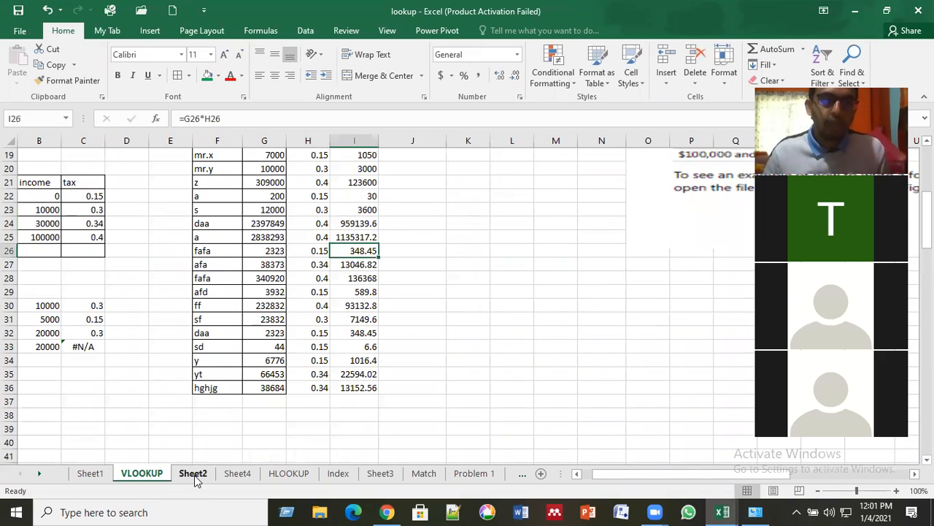
left_click(100, 474)
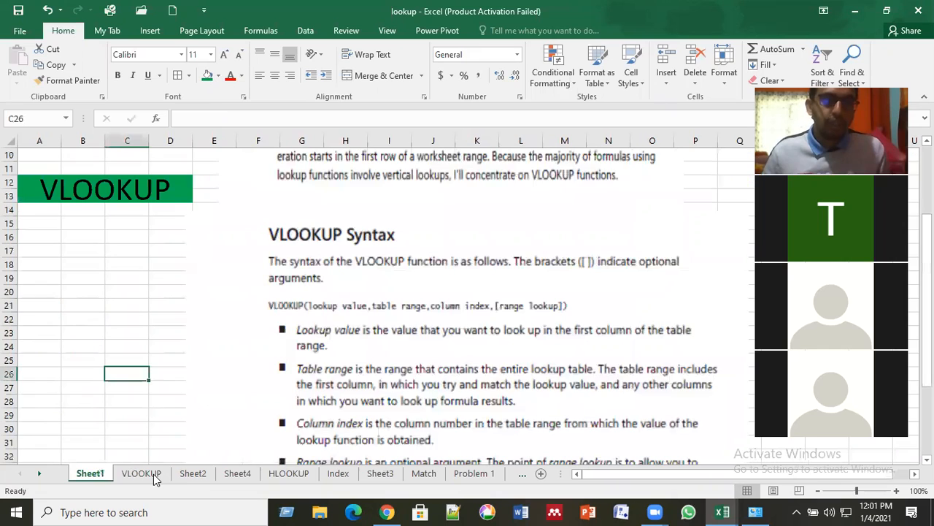
left_click(154, 476)
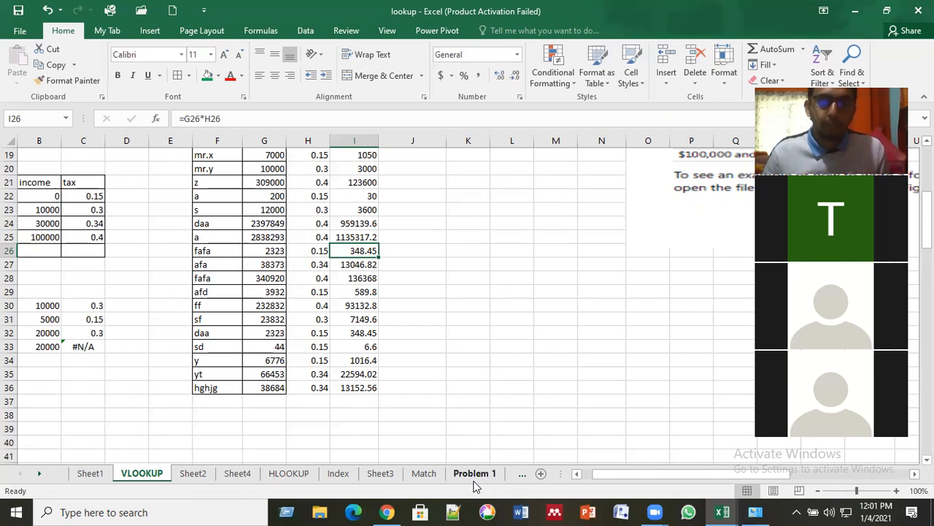
Review the annual income questions on the Problem 1 sheet and the solved income tax tables on Sheet8.
left_click(474, 473)
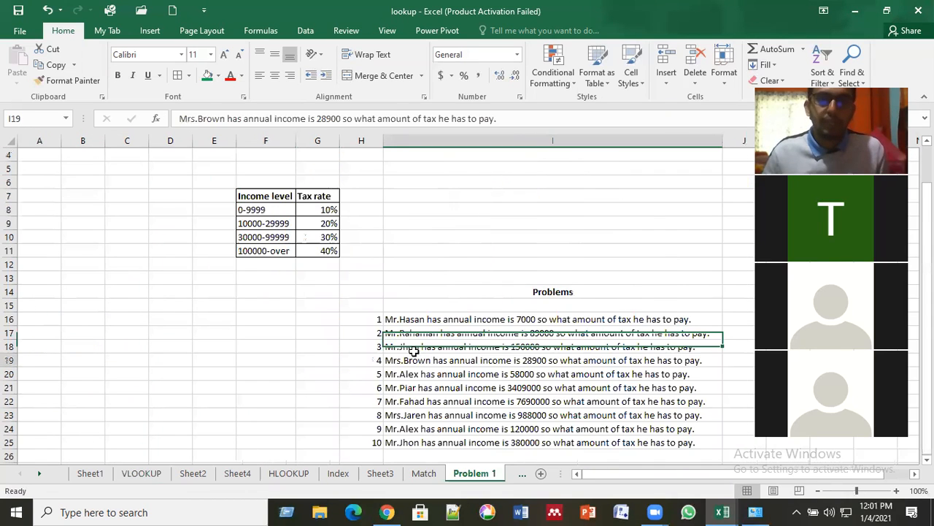
left_click(586, 386)
left_click(523, 476)
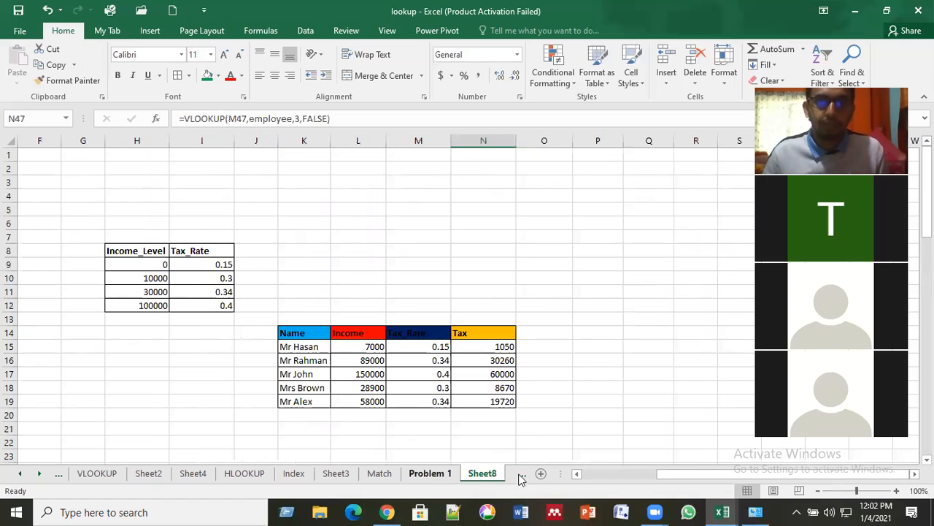
left_click(235, 347)
left_click_drag(66, 204, 616, 428)
left_click(585, 403)
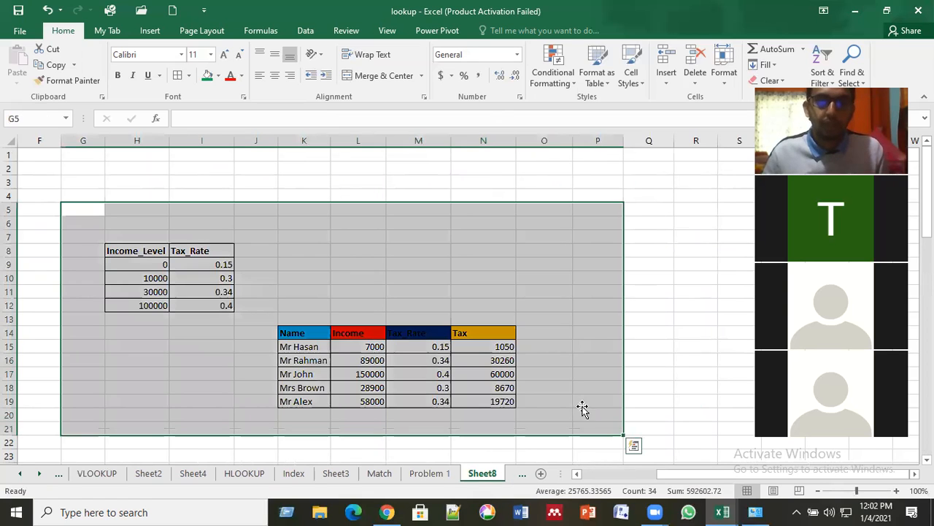
Open the Problem 2 sheet and examine each sale period and its price in the Date sold table.
left_click(523, 475)
left_click(478, 299)
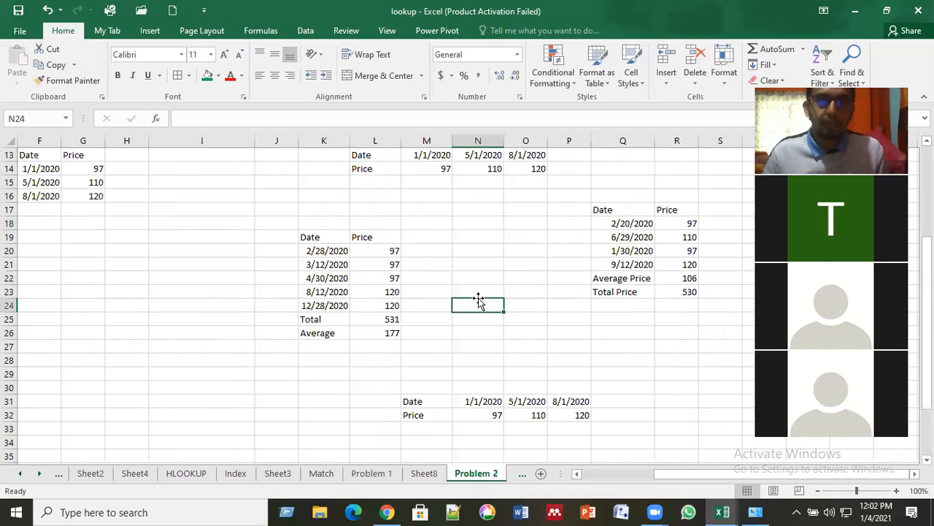
scroll(478, 300, "up", 4)
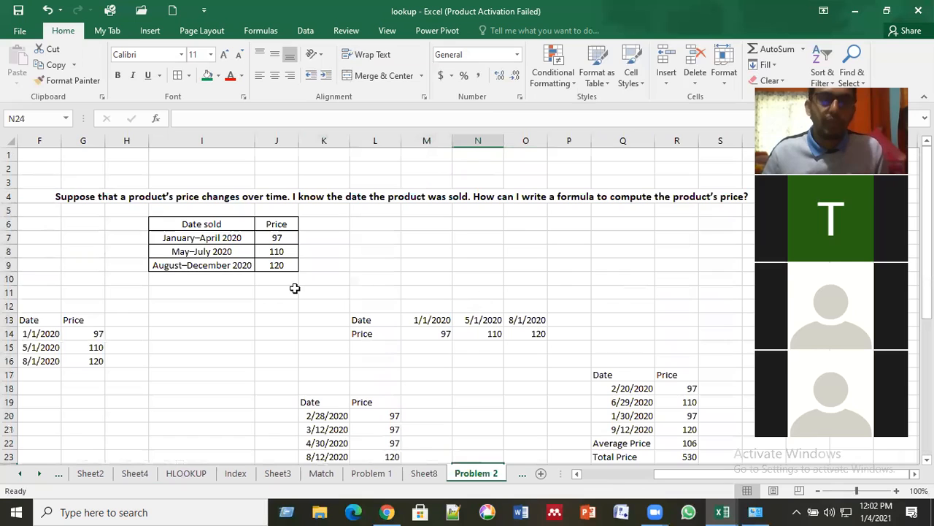
left_click(275, 277)
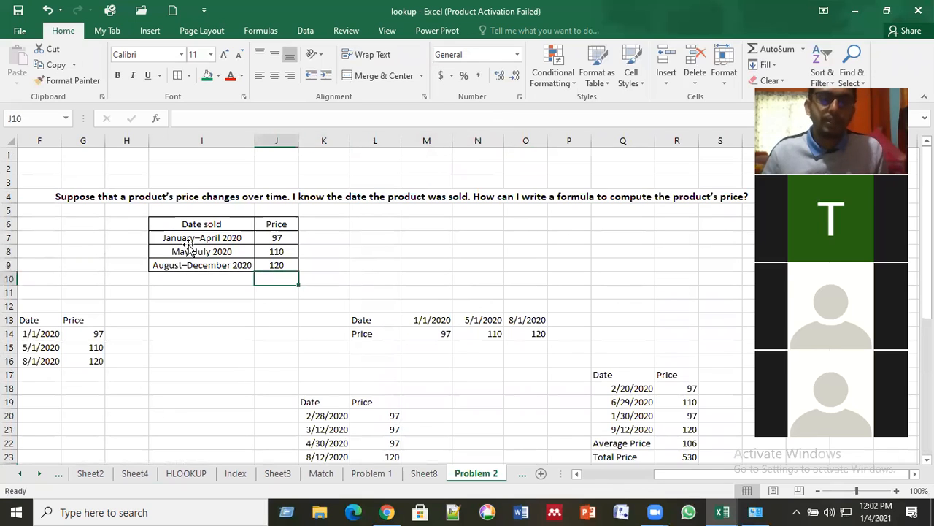
key("Left")
key("Up")
key("Up")
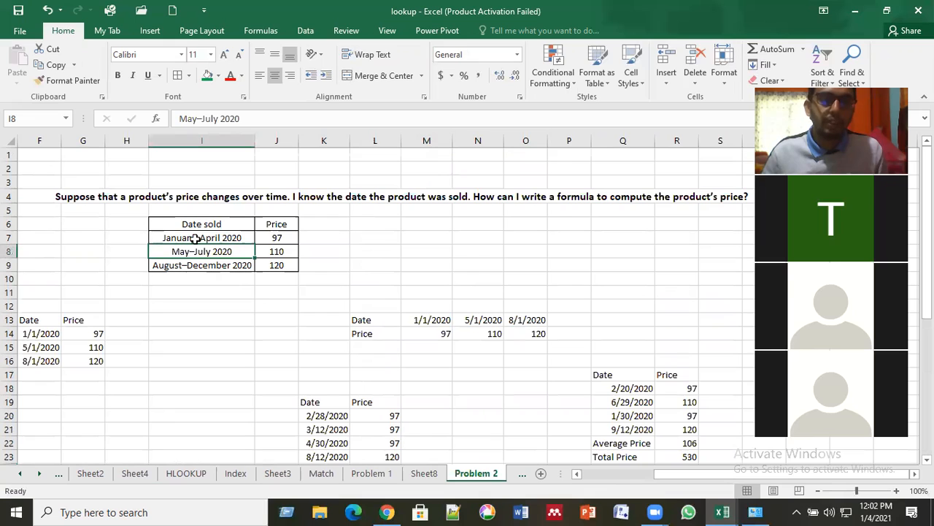
key("Up")
left_click(286, 239)
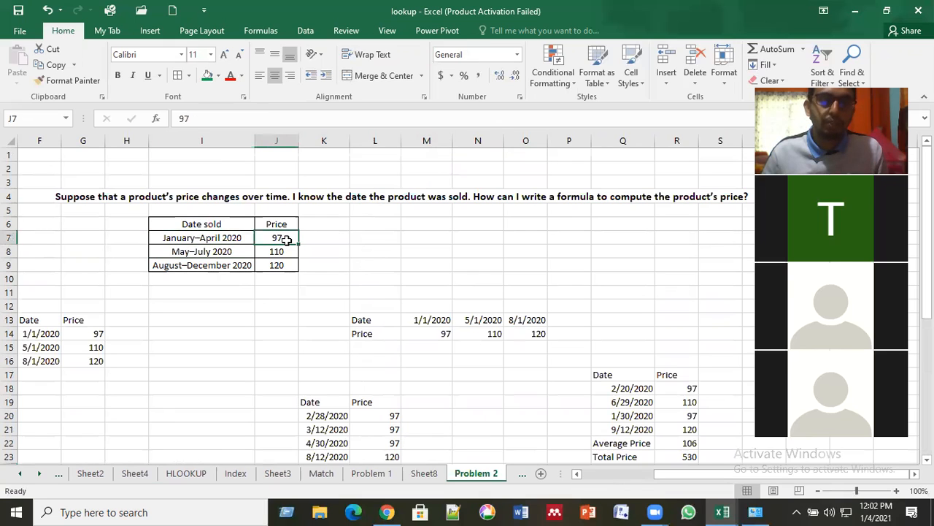
left_click(232, 254)
left_click(285, 253)
left_click(229, 266)
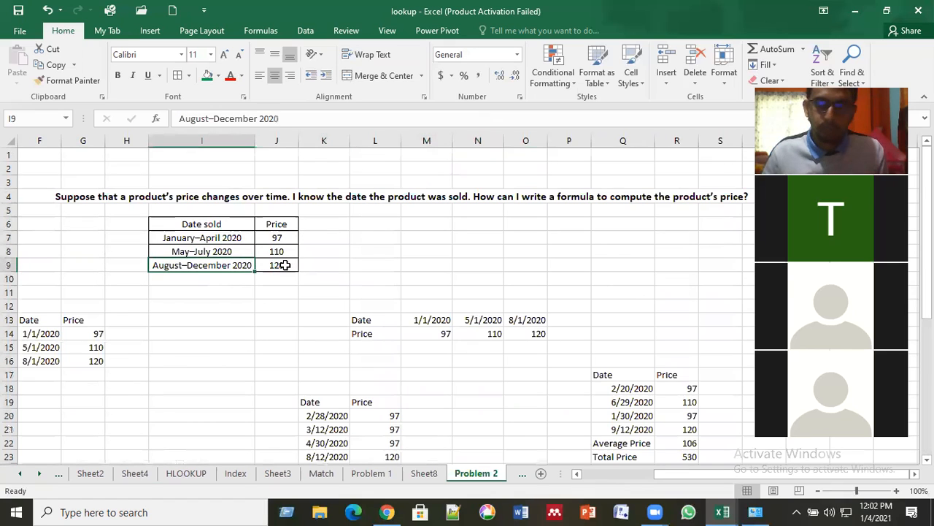
left_click(284, 265)
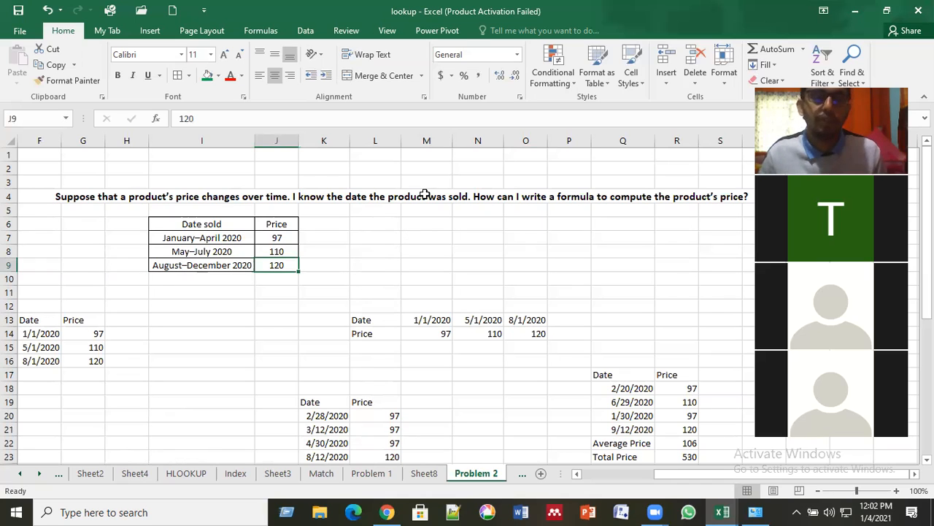
Examine Problem 2's question about computing a product's price from its sale date, together with the Date sold column.
left_click(398, 197)
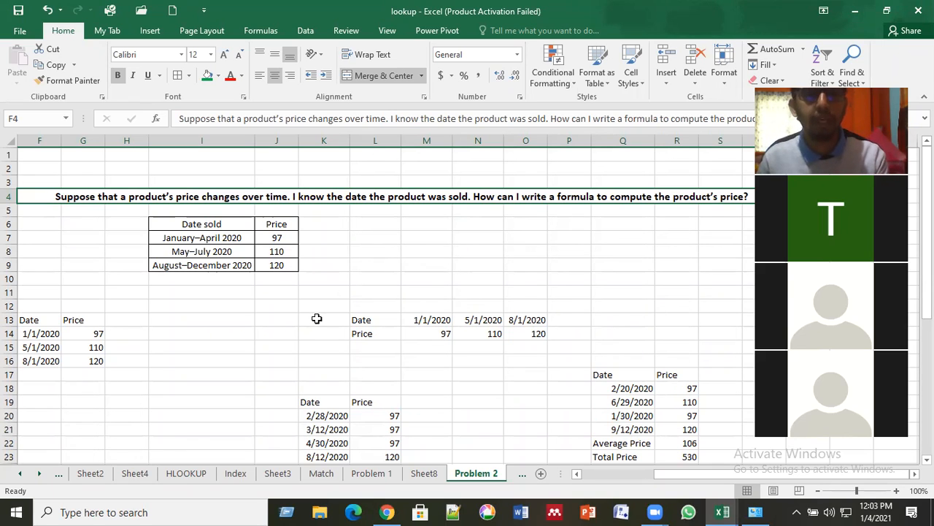
left_click(228, 263)
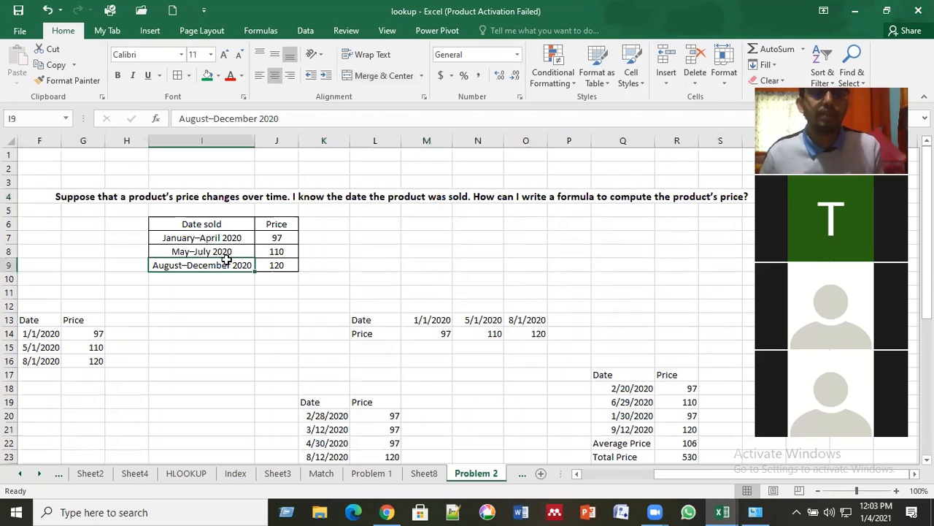
left_click(200, 224)
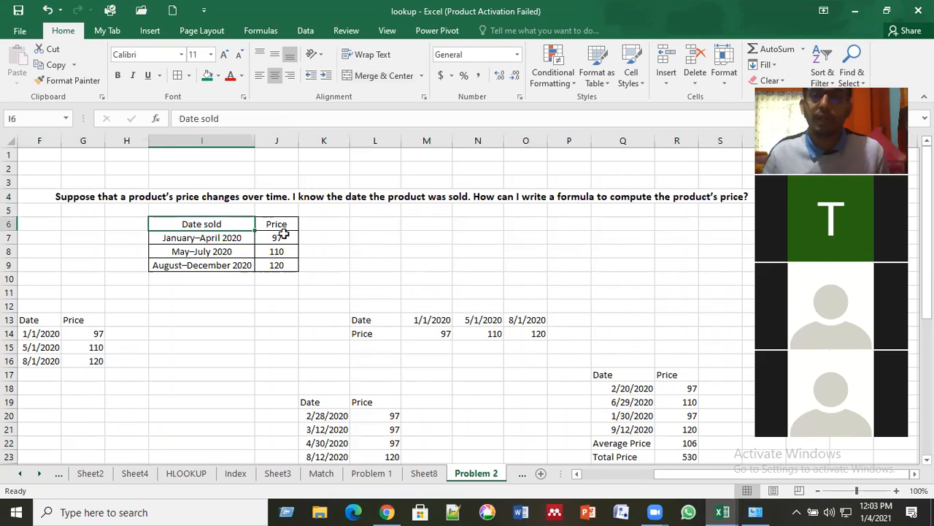
left_click(126, 310)
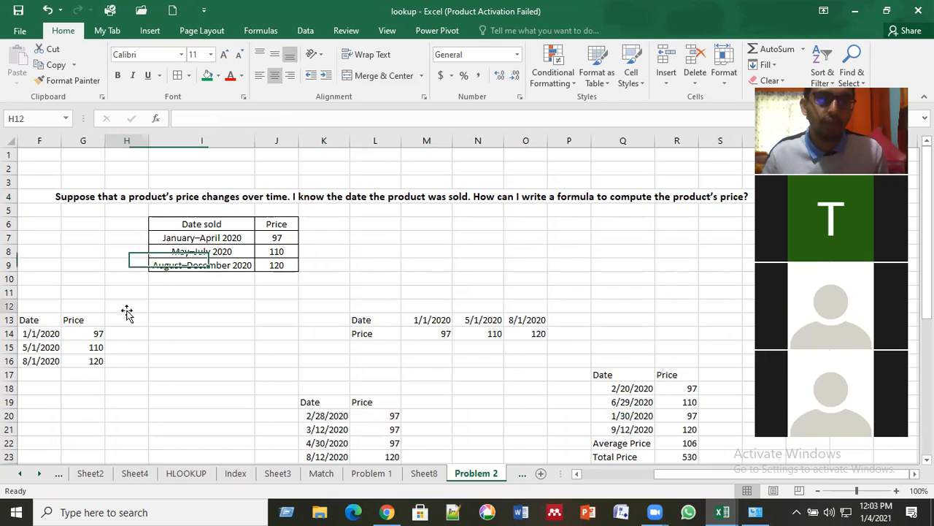
Compare each period in the Date sold table with its matching start date in the lookup table at F13:G16.
left_click(24, 319)
left_click_drag(60, 334, 104, 371)
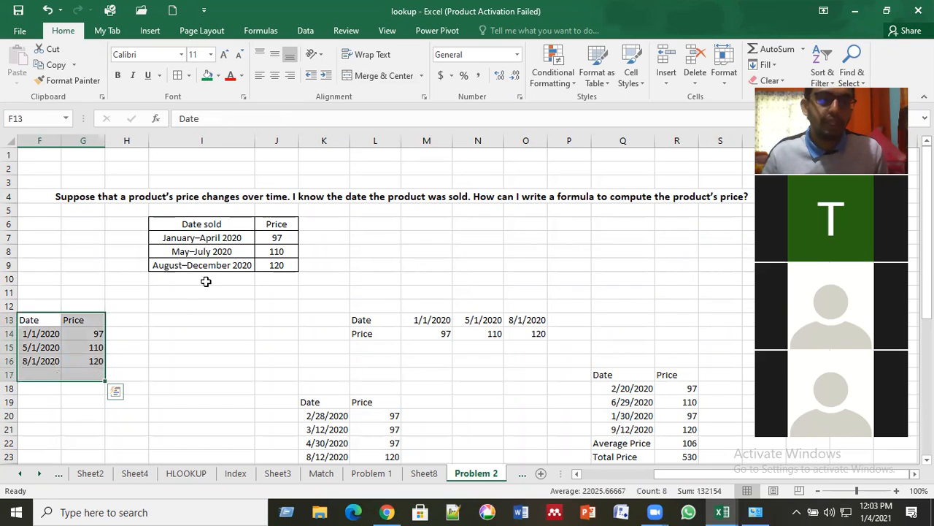
left_click(216, 238)
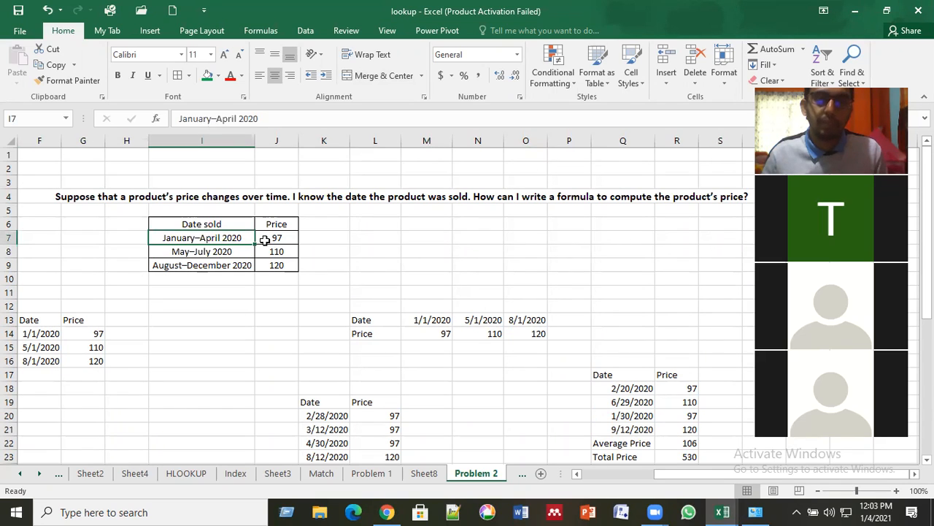
left_click(42, 333)
left_click(190, 252)
left_click(33, 347)
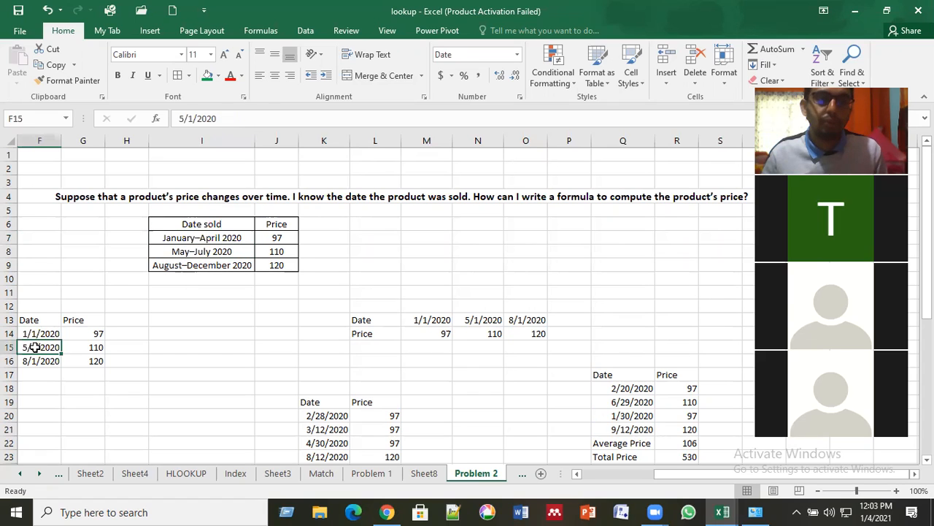
left_click(195, 267)
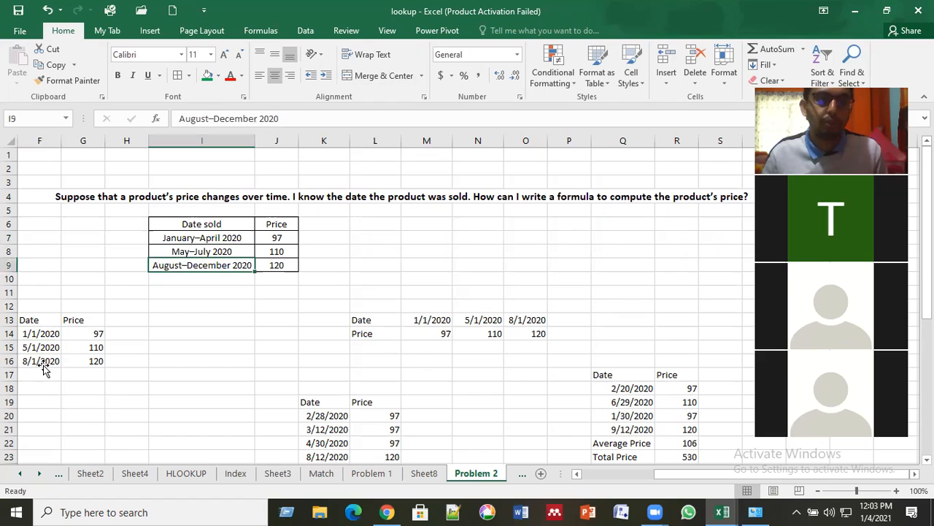
left_click(44, 365)
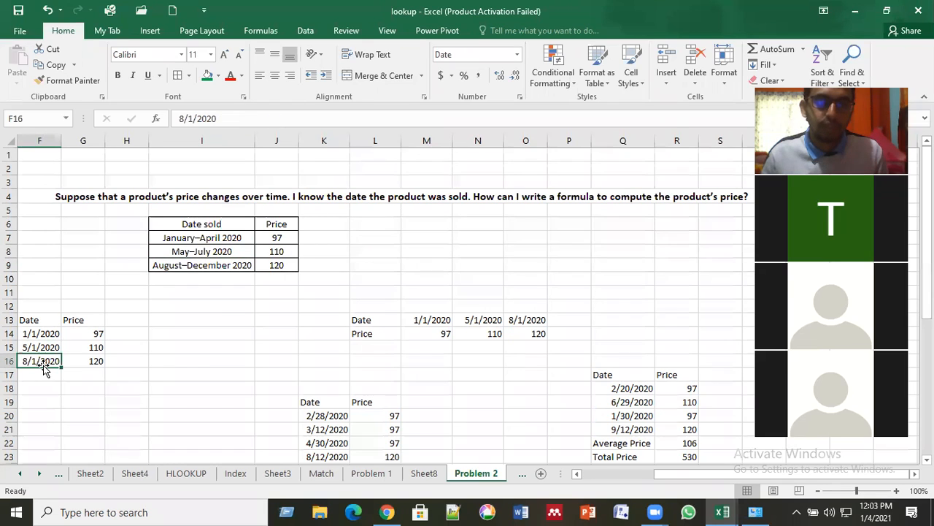
Enter the formula =TODAY() in cell H18 to show how the current date is formatted.
left_click(132, 390)
type("=")
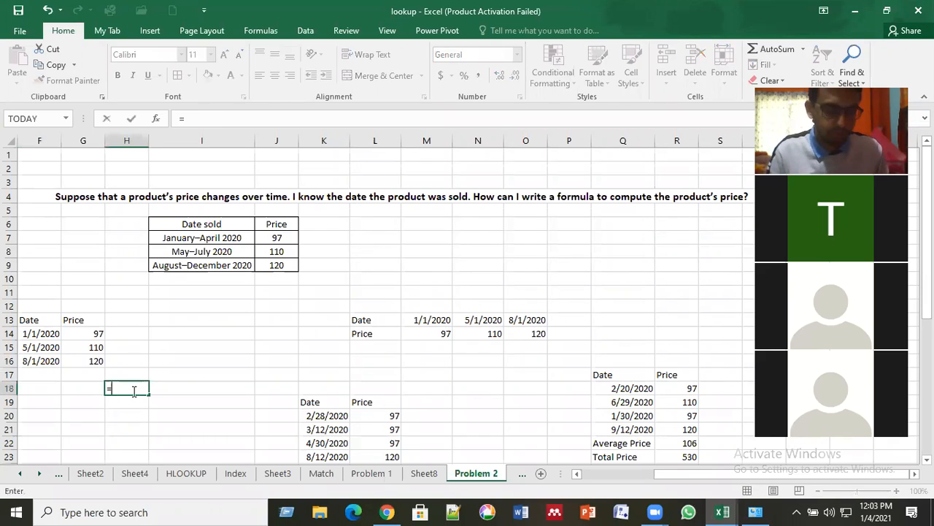
type("to")
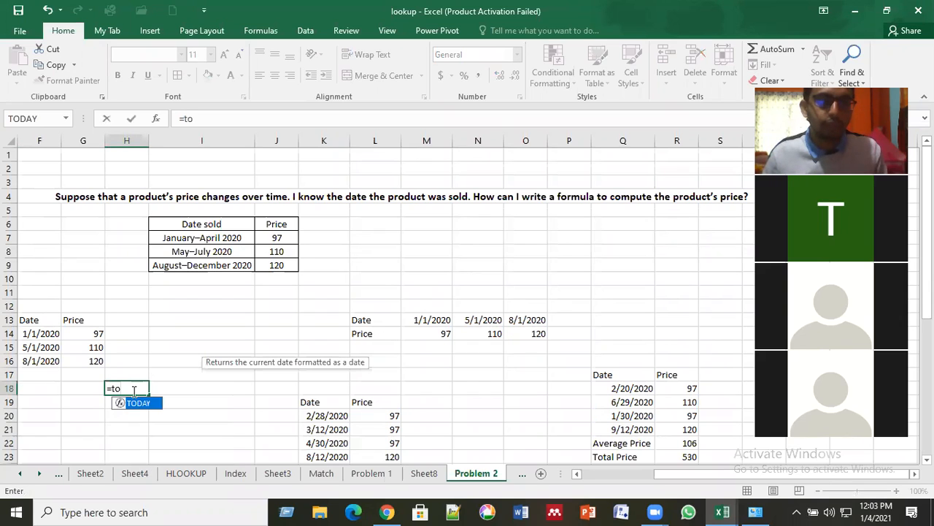
double_click(138, 402)
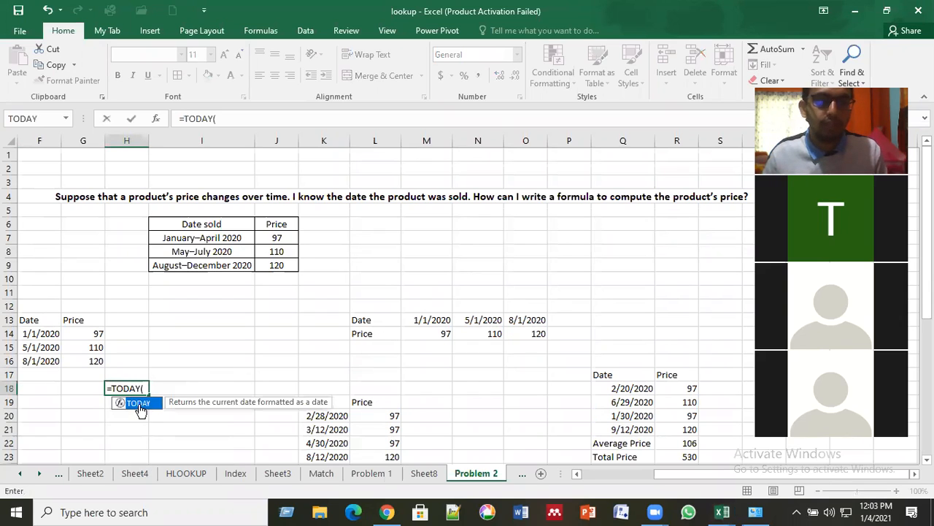
key("Return")
left_click(157, 406)
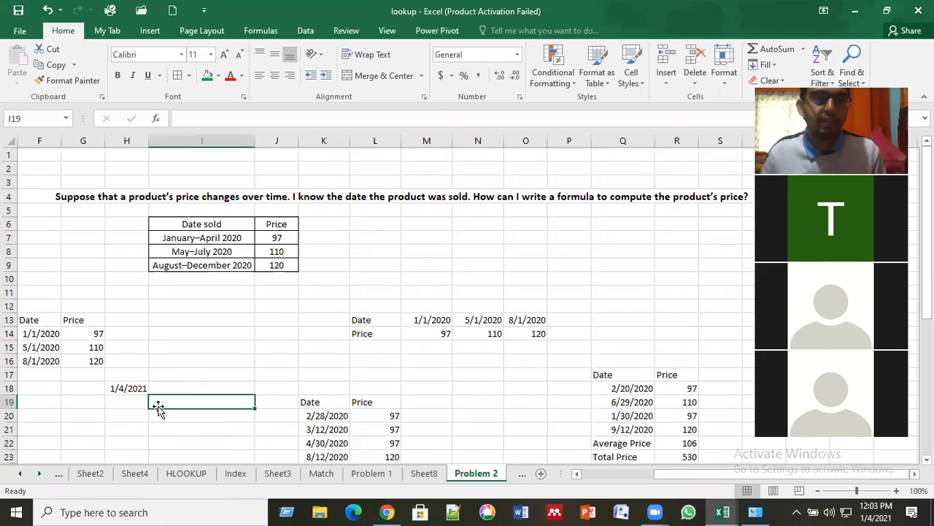
left_click(126, 390)
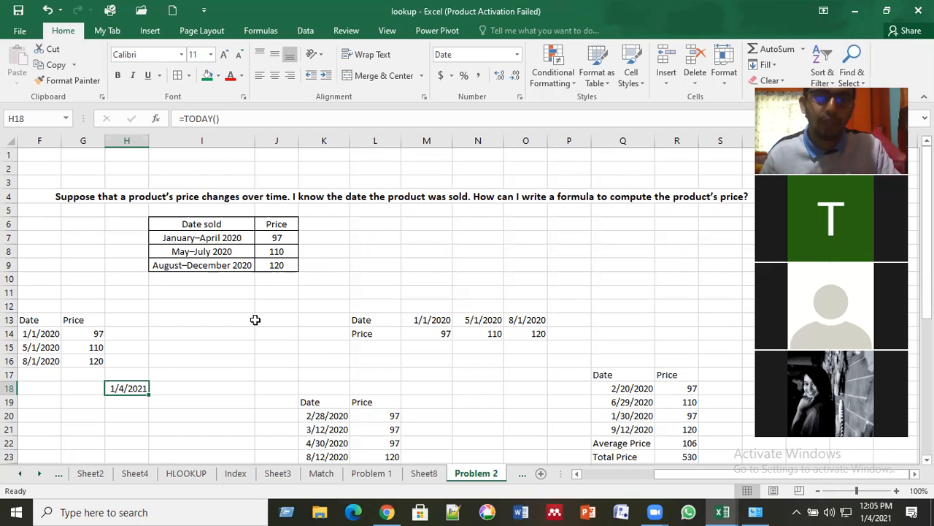
Examine the date format in H18 and F14, together with each price in the lookup table's Price column.
left_click(209, 346)
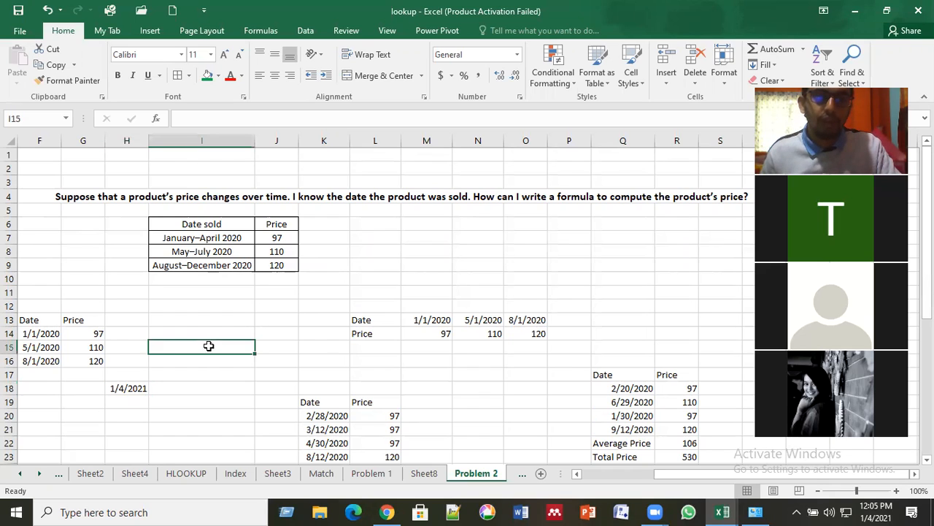
left_click(136, 387)
left_click(32, 331)
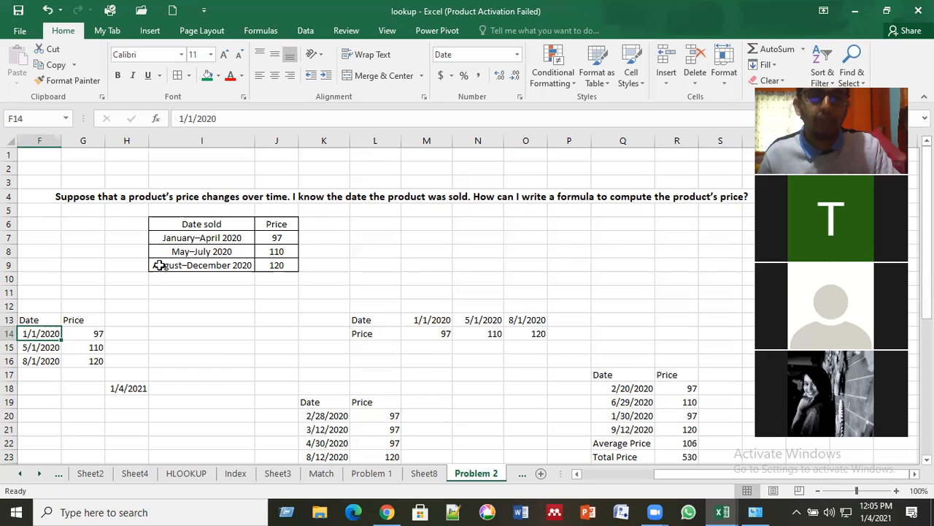
left_click(88, 337)
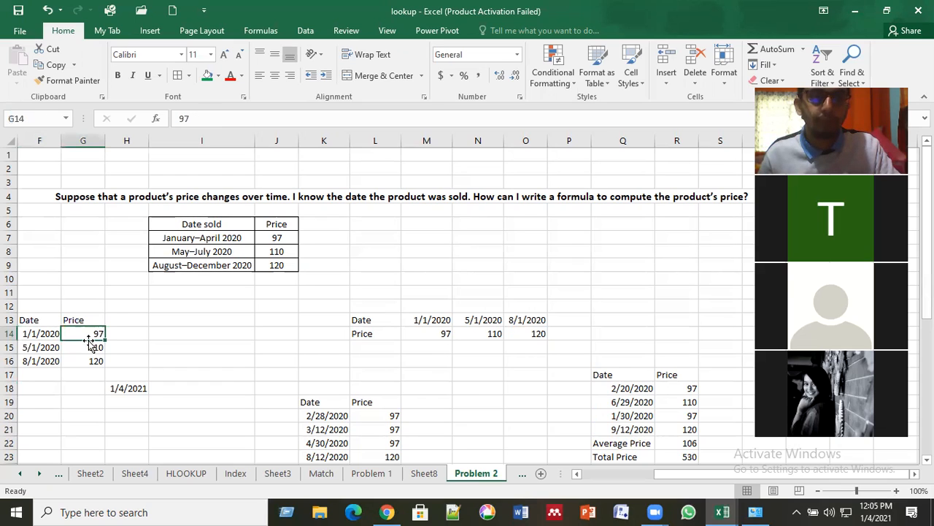
left_click(88, 349)
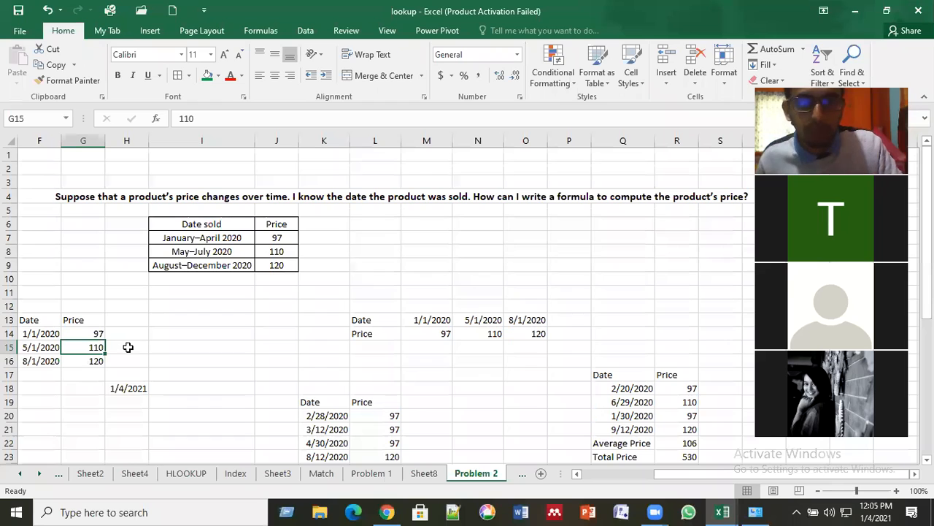
key("Down")
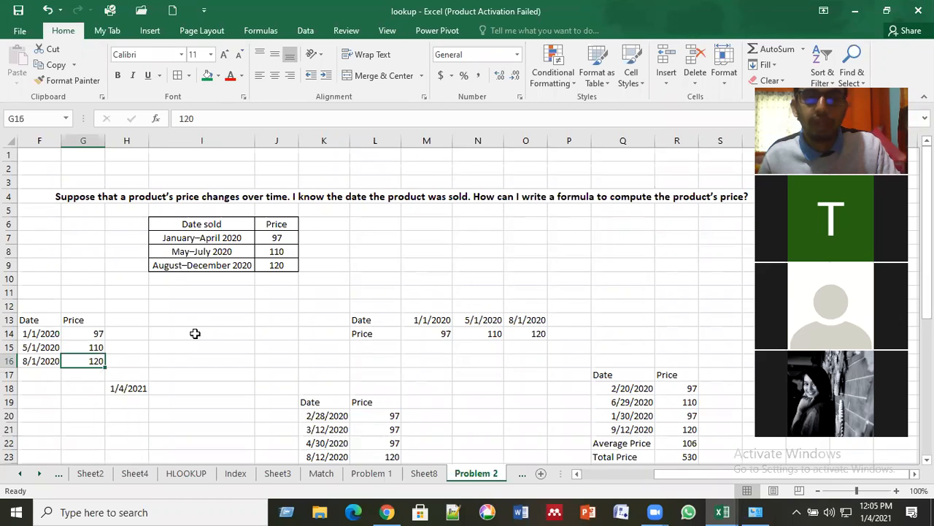
scroll(195, 334, "down", 1)
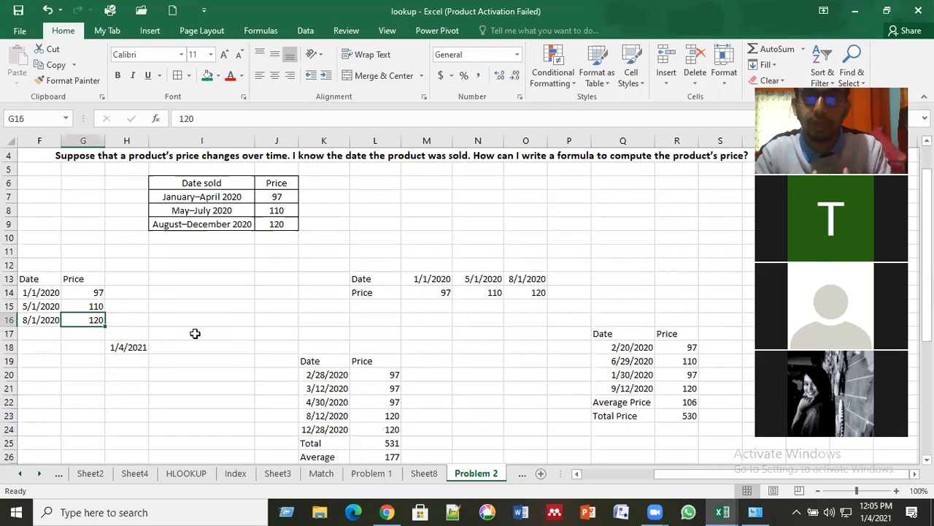
left_click(276, 338)
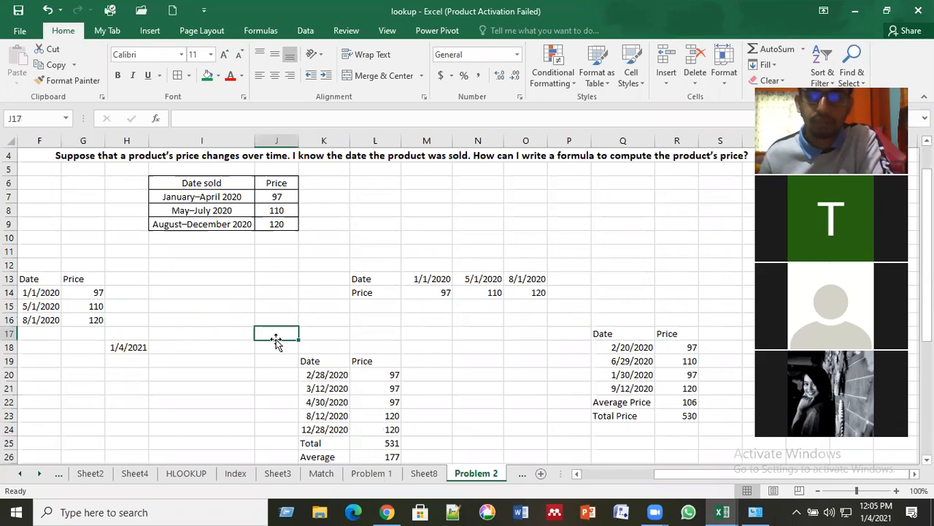
scroll(276, 341, "up", 1)
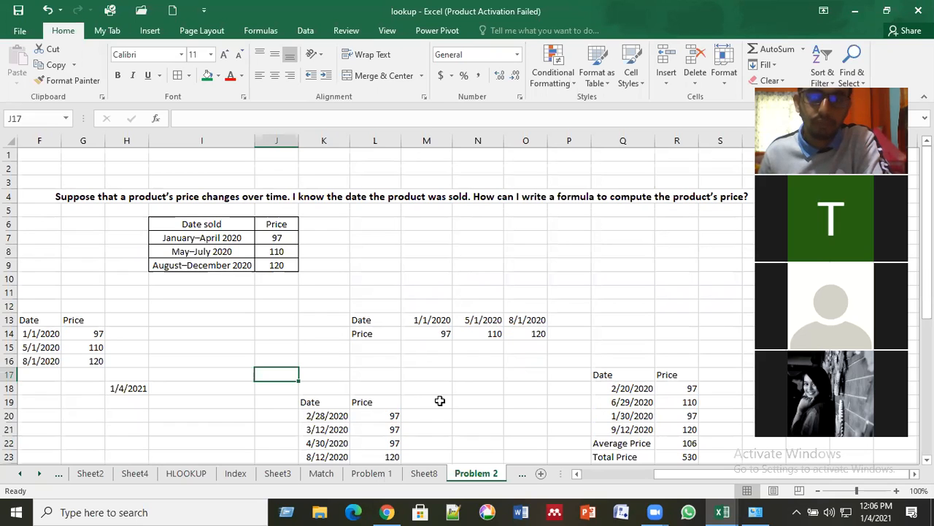
left_click(261, 332)
left_click(197, 332)
left_click(282, 329)
left_click(290, 319)
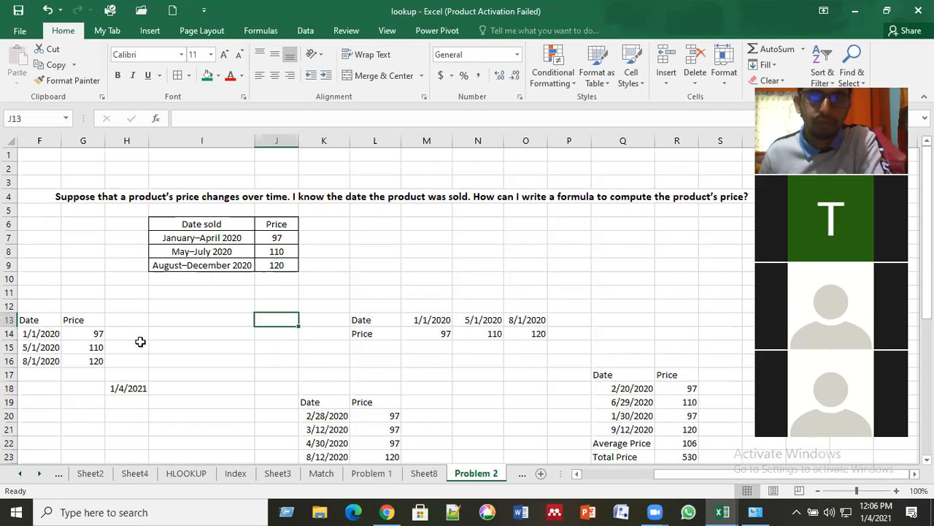
left_click(466, 147)
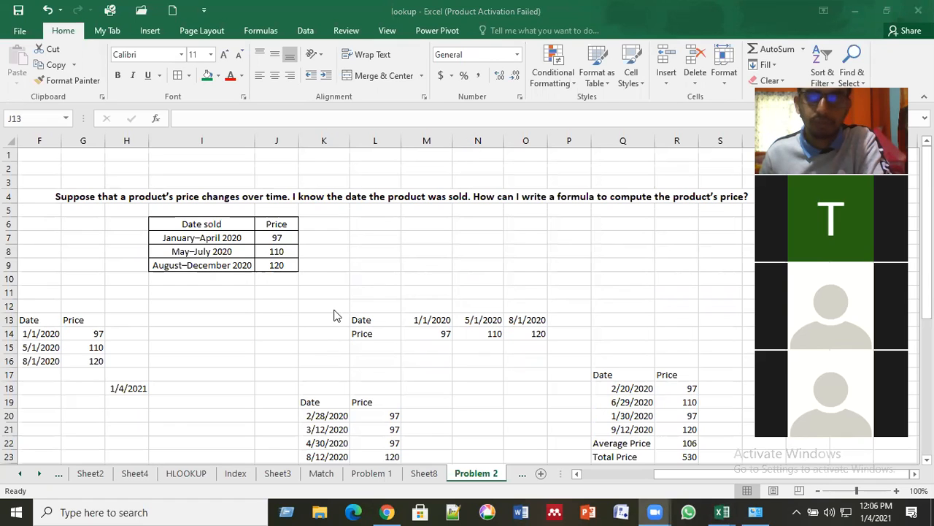
left_click(198, 363)
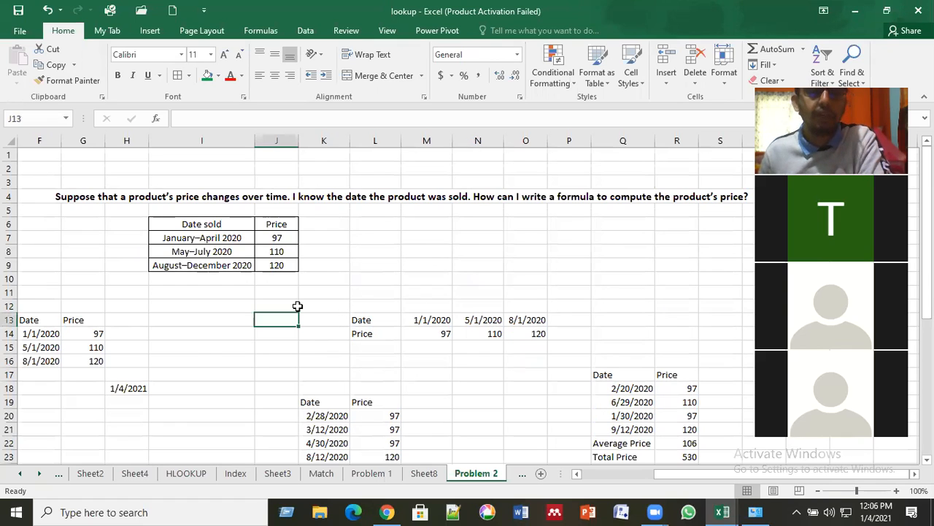
key("Up")
key("Up")
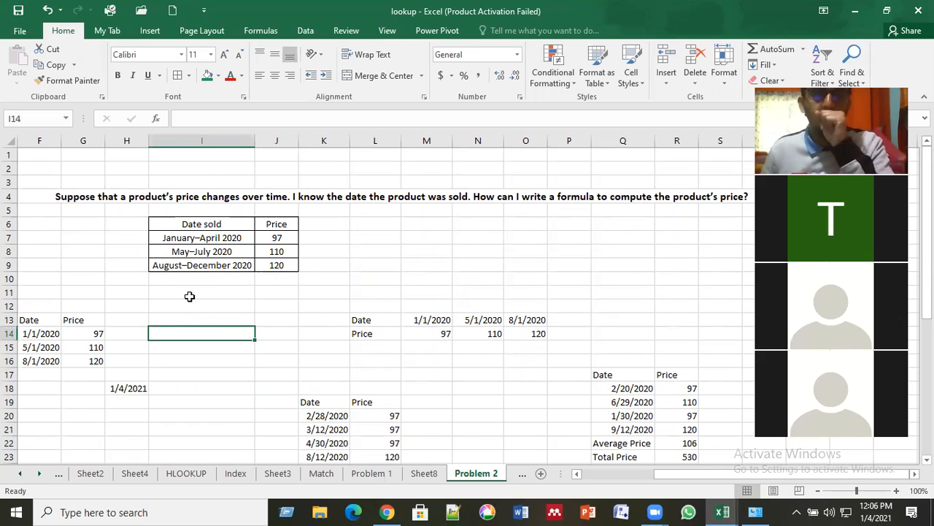
Clear the TODAY formula from cell H18.
left_click(216, 248)
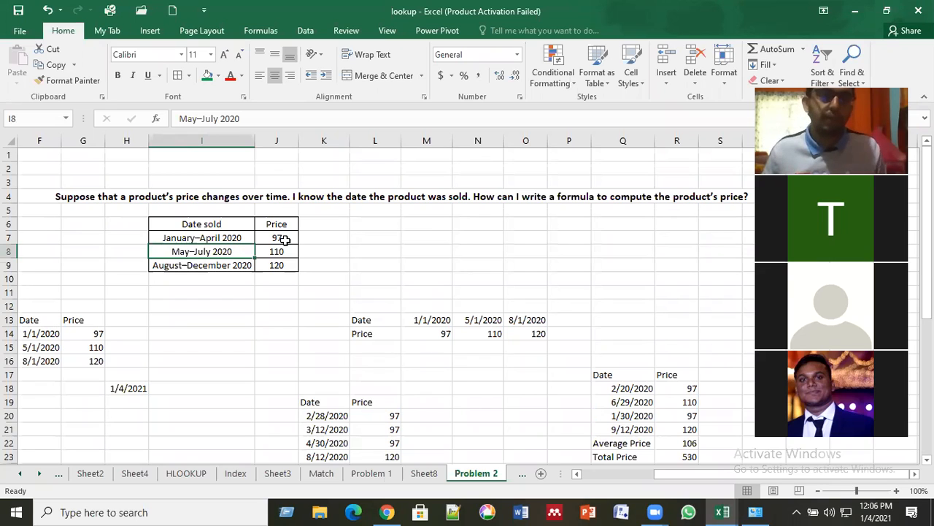
left_click(138, 387)
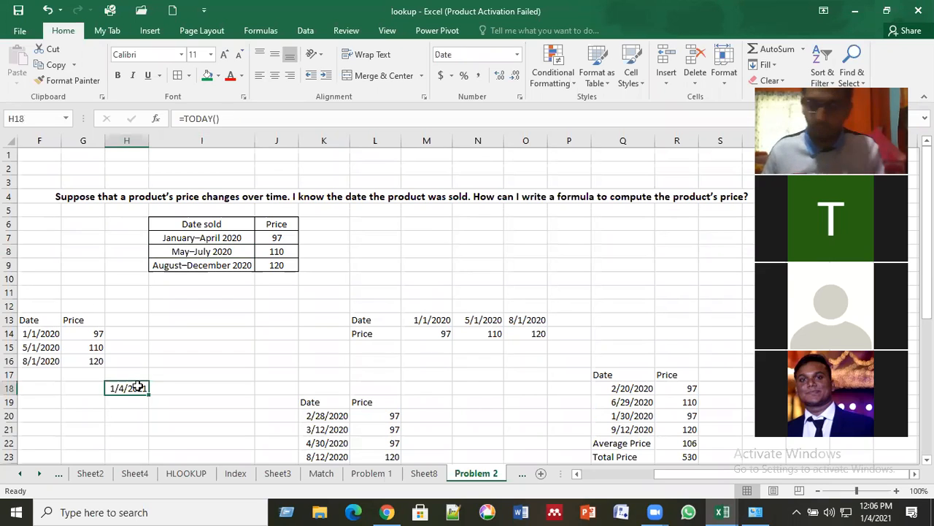
key("Delete")
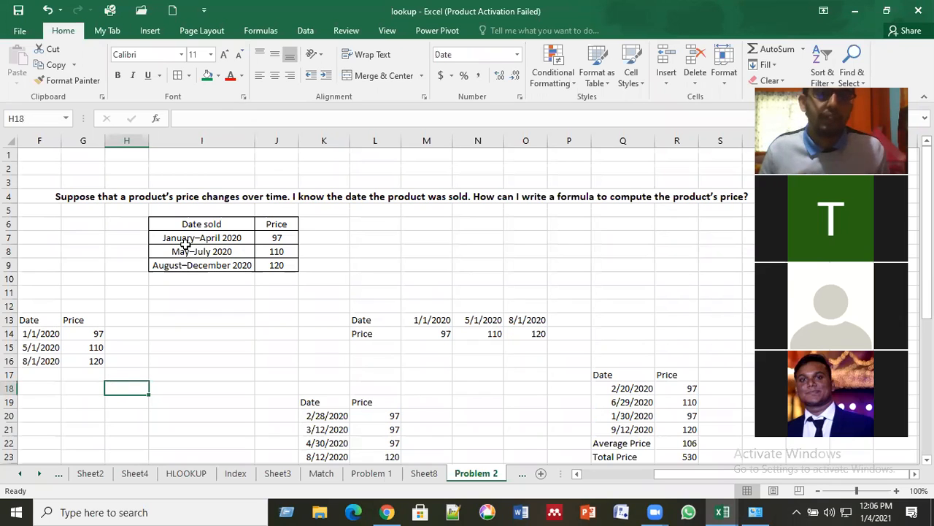
Review the Date sold periods and their prices against the first start date in the lookup table.
left_click(209, 248)
key("Right")
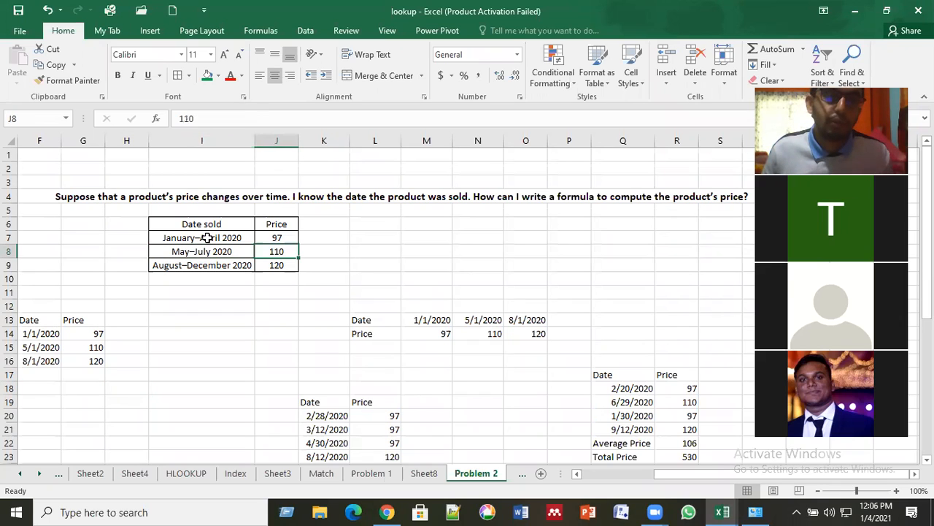
left_click(208, 238)
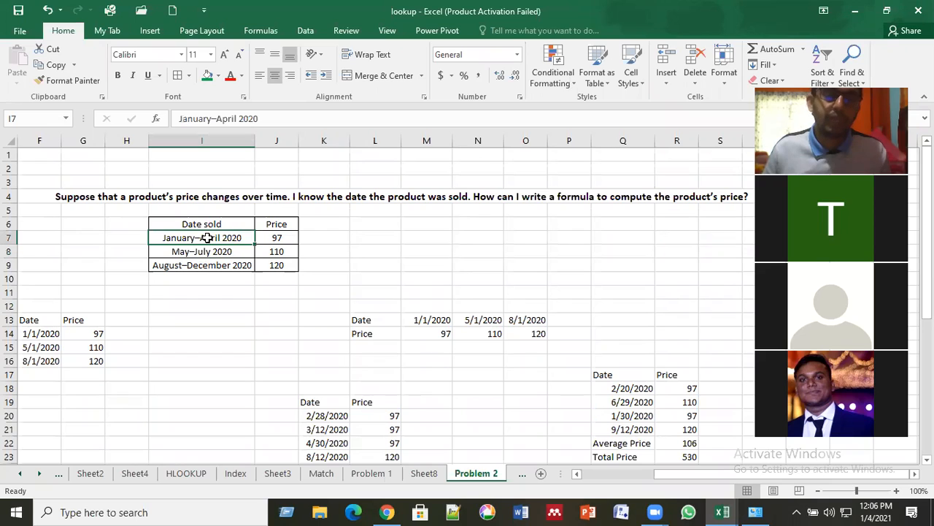
key("Down")
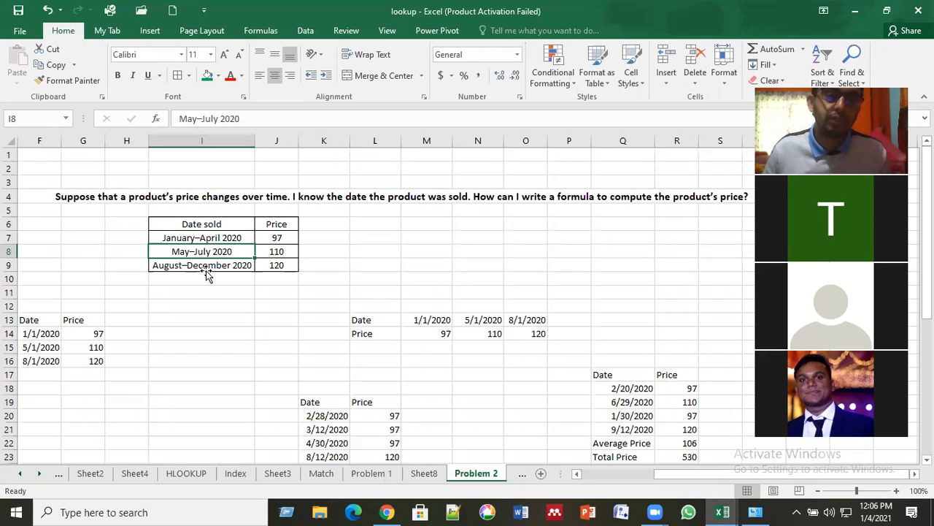
key("Down")
left_click(288, 238)
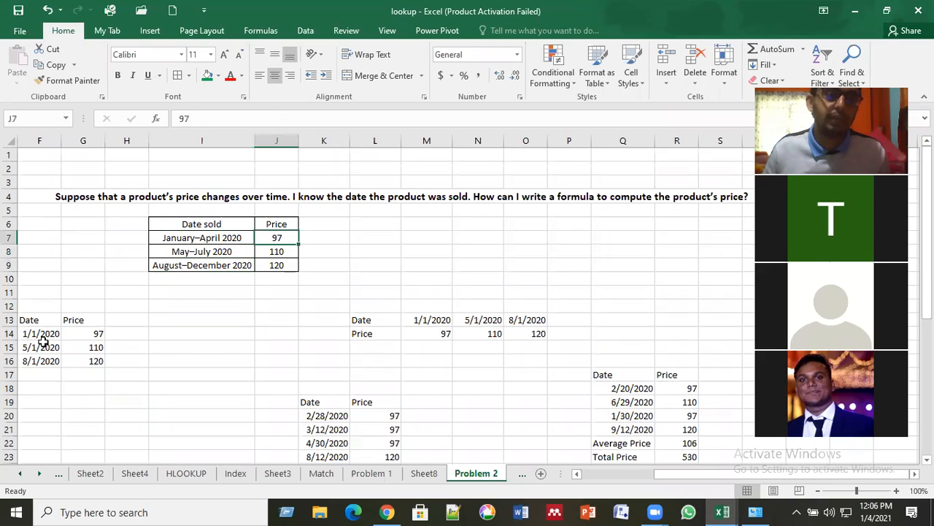
left_click(41, 336)
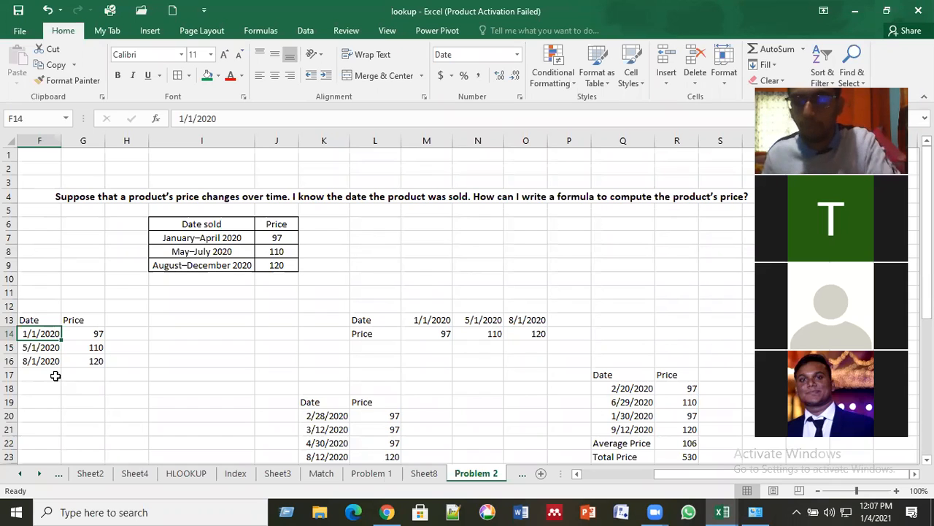
Enter the formula =TODAY() in cell I16 to demonstrate the date format, and clear the cell.
mouse_move(867, 509)
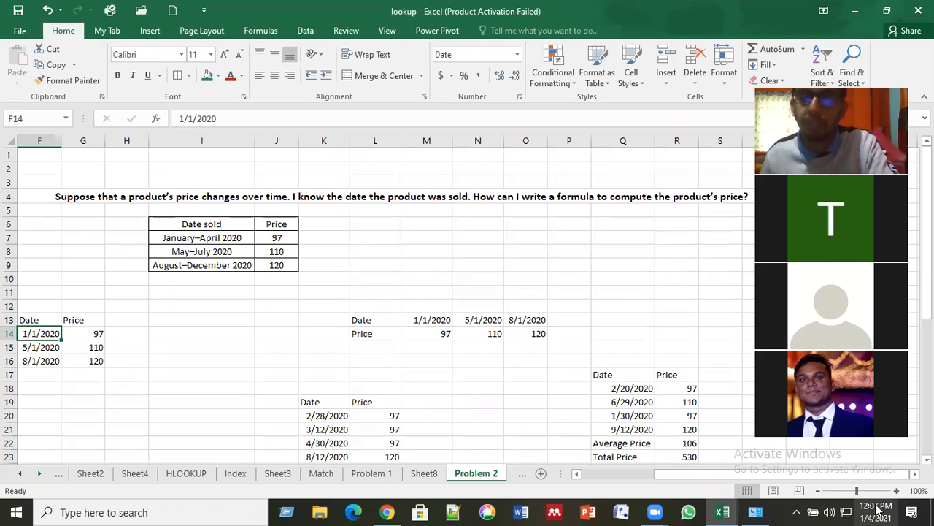
left_click(203, 356)
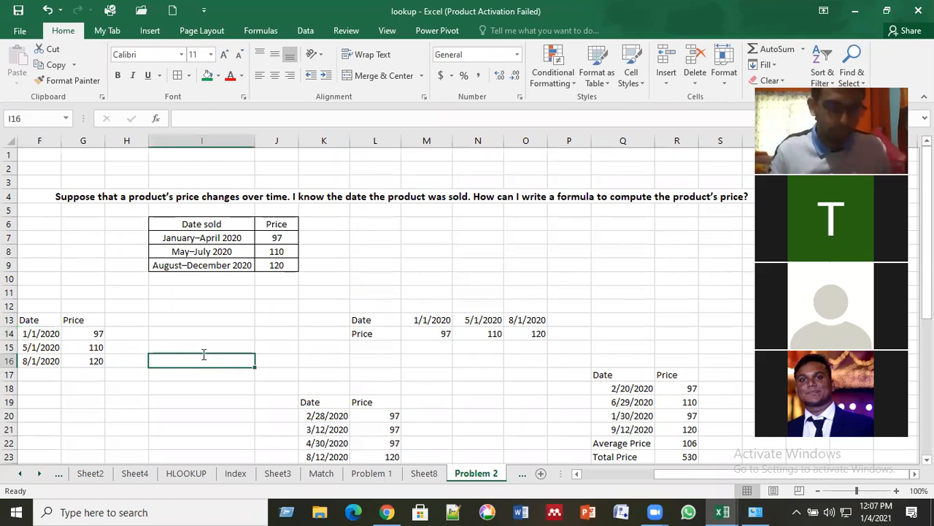
type("=t")
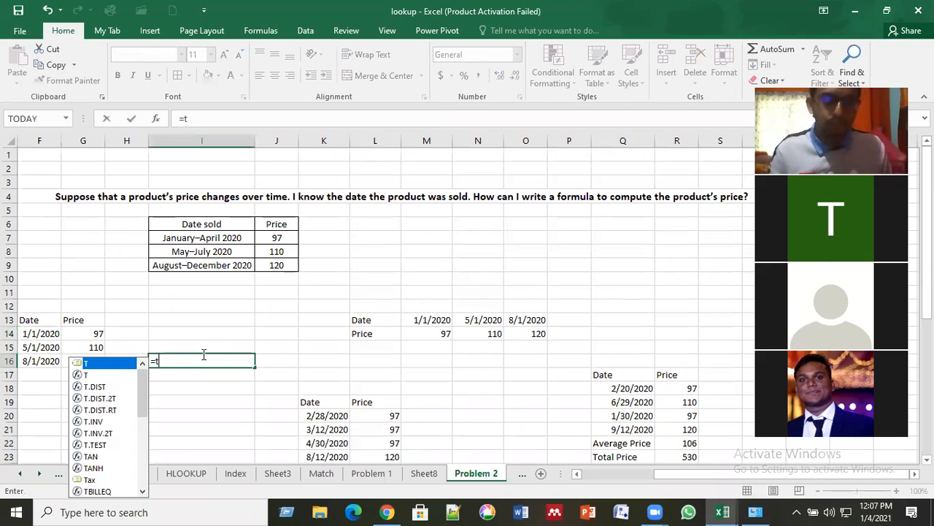
type("o")
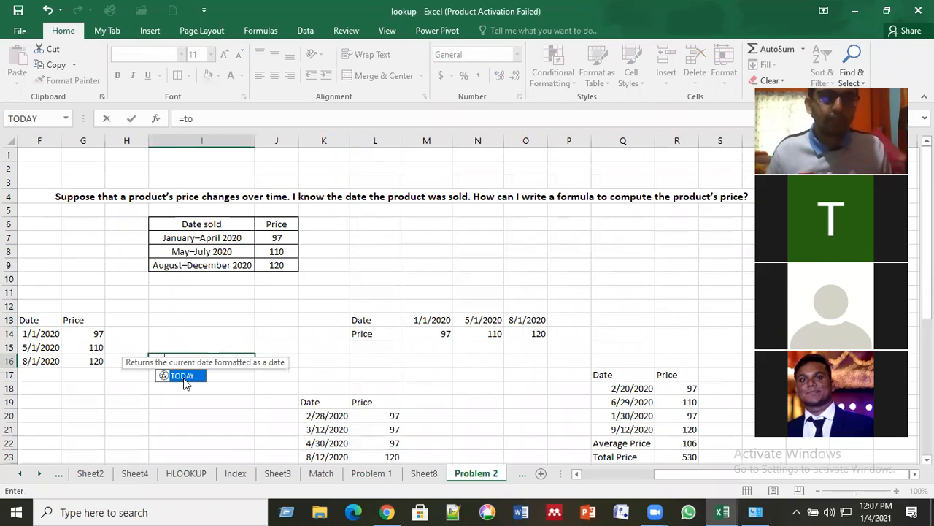
double_click(183, 376)
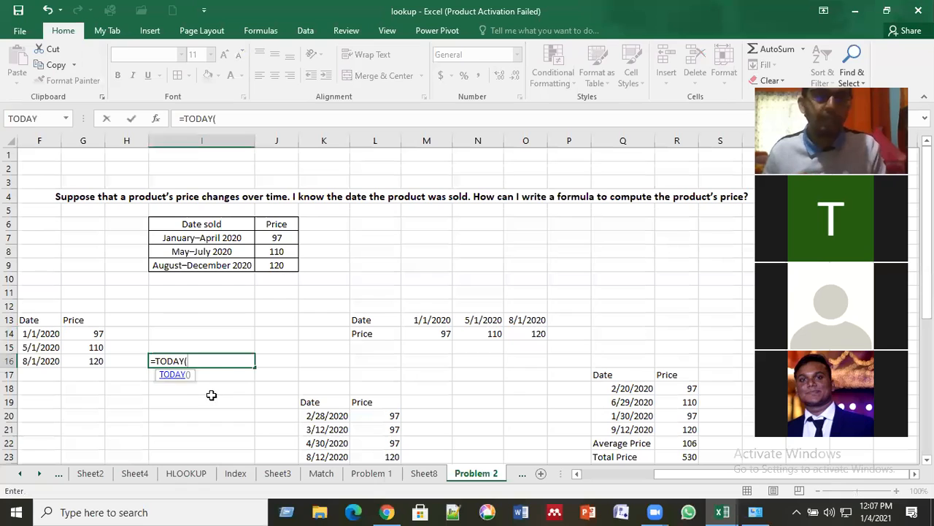
key("Return")
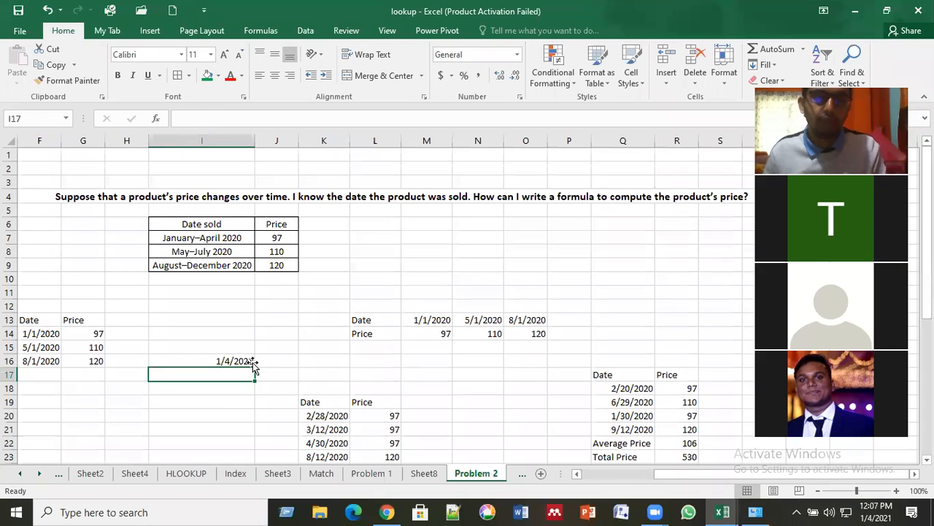
key("Up")
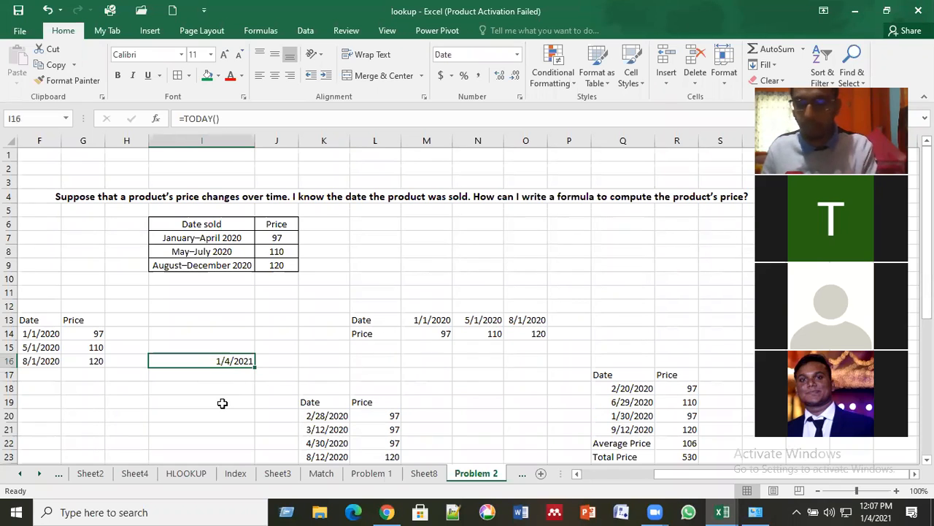
key("Delete")
left_click(195, 315)
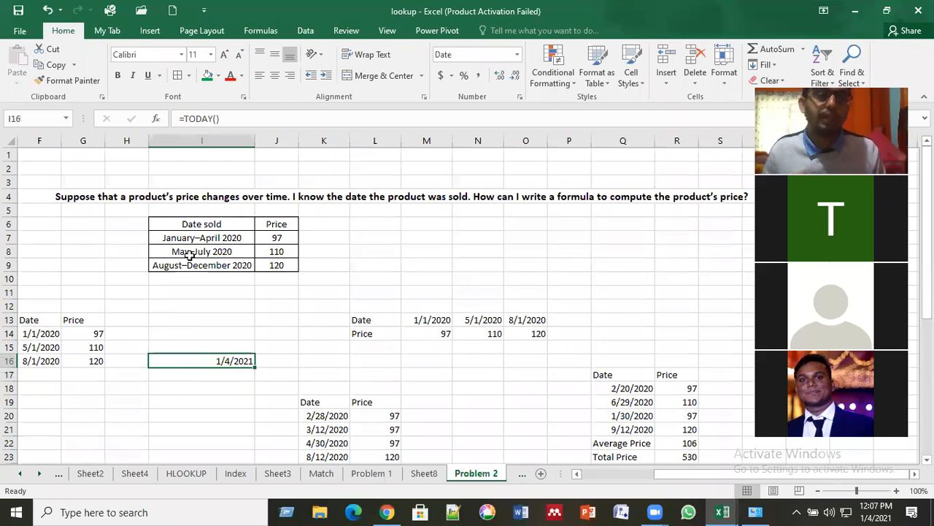
Compare each Date sold period with its start date and price in the vertical lookup table.
left_click(191, 243)
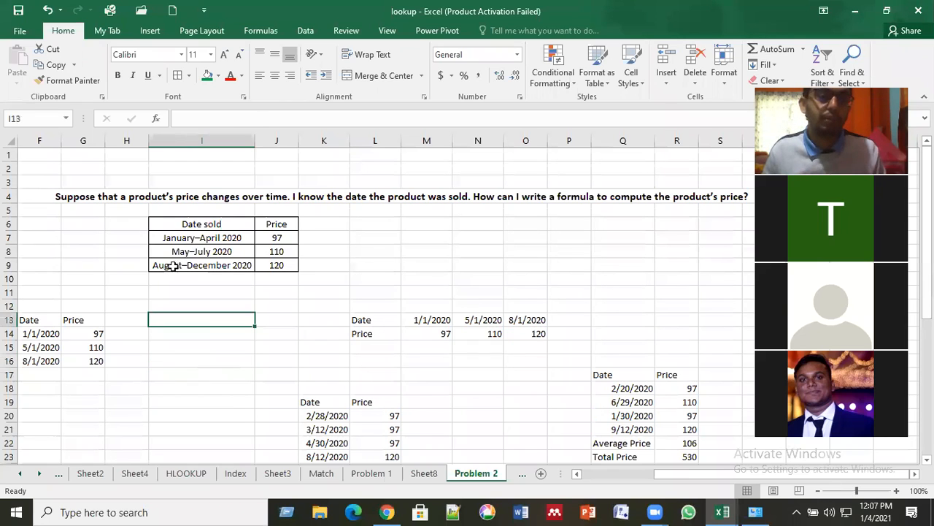
left_click(46, 332)
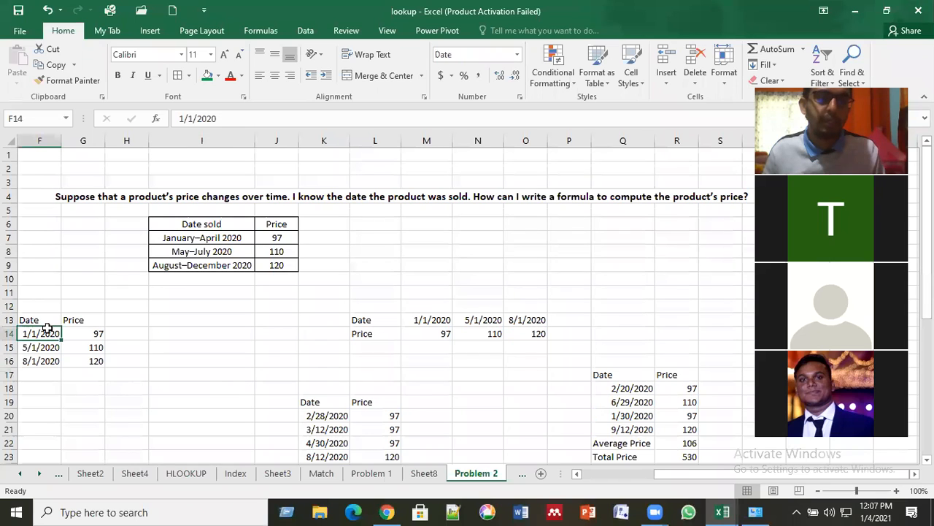
left_click(187, 252)
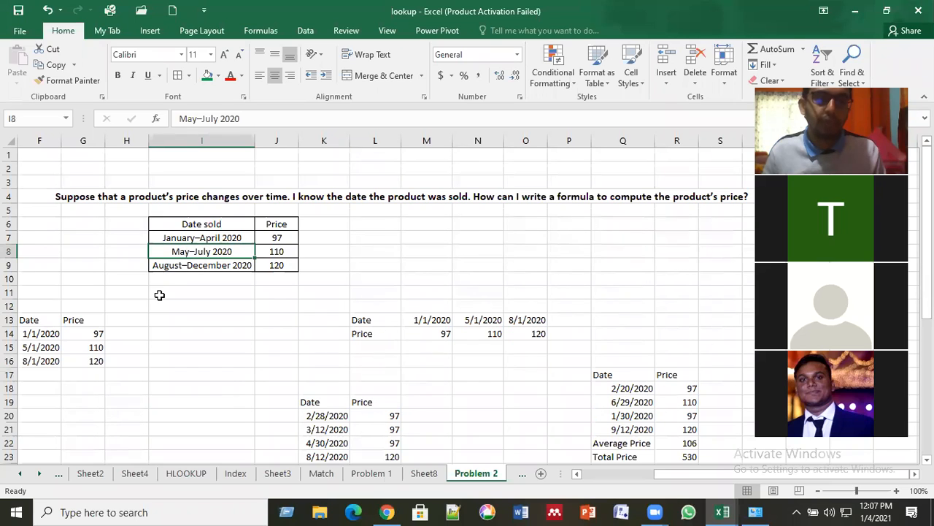
left_click(45, 352)
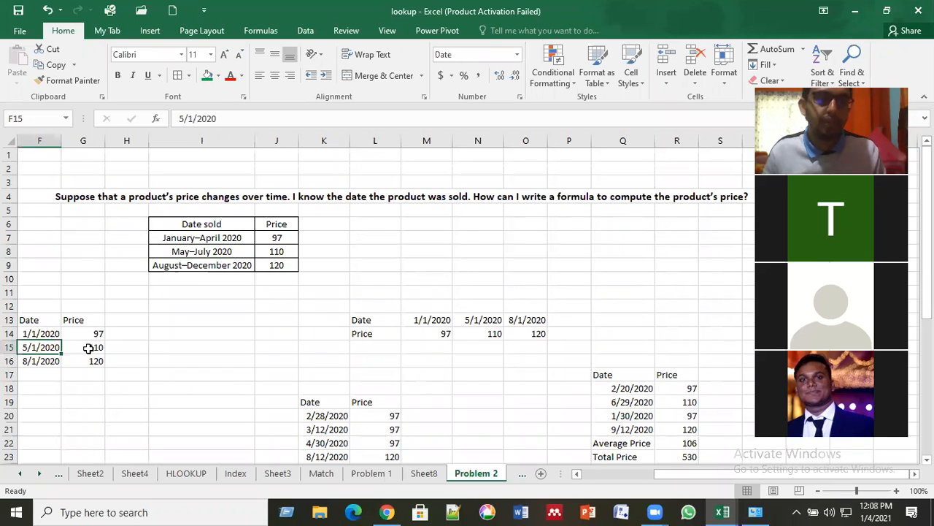
key("Right")
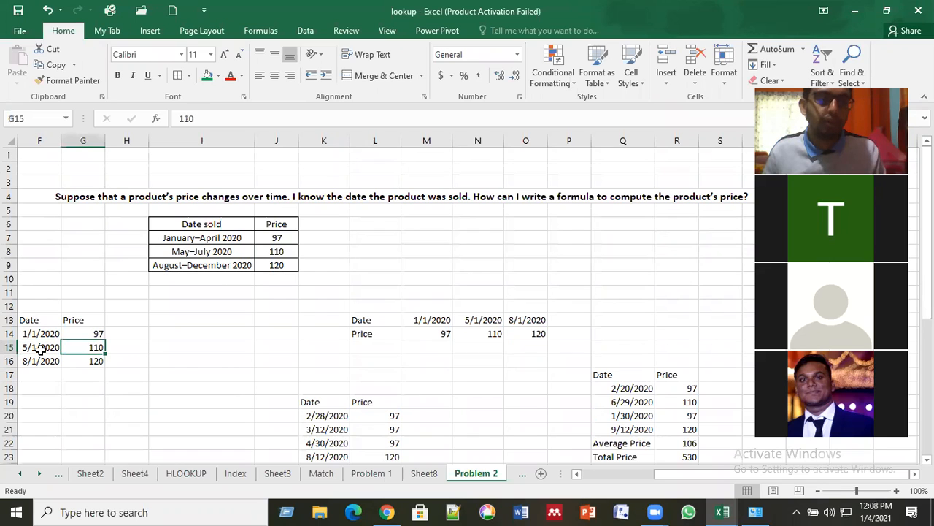
key("Left")
key("Down")
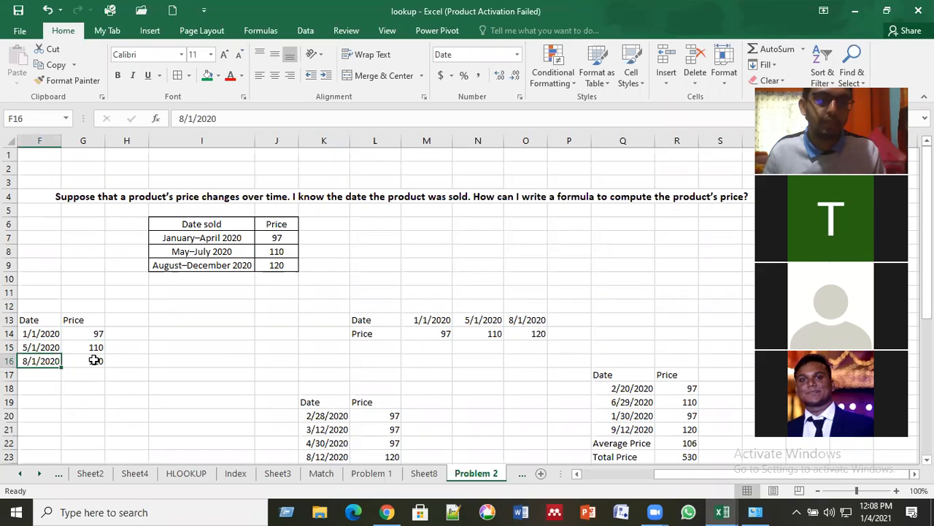
key("Right")
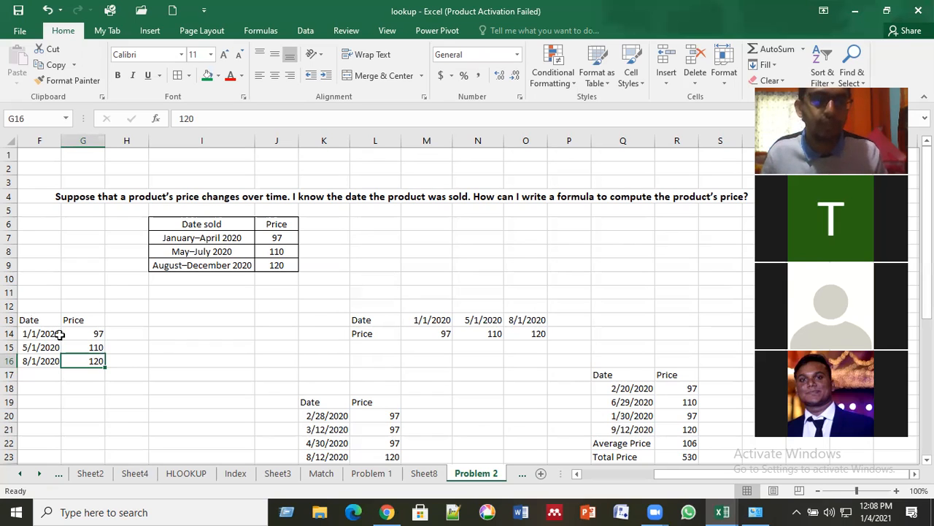
Apply all borders to the vertical Date and Price lookup table in F13:G16.
left_click_drag(25, 321, 44, 334)
left_click(95, 361, "shift")
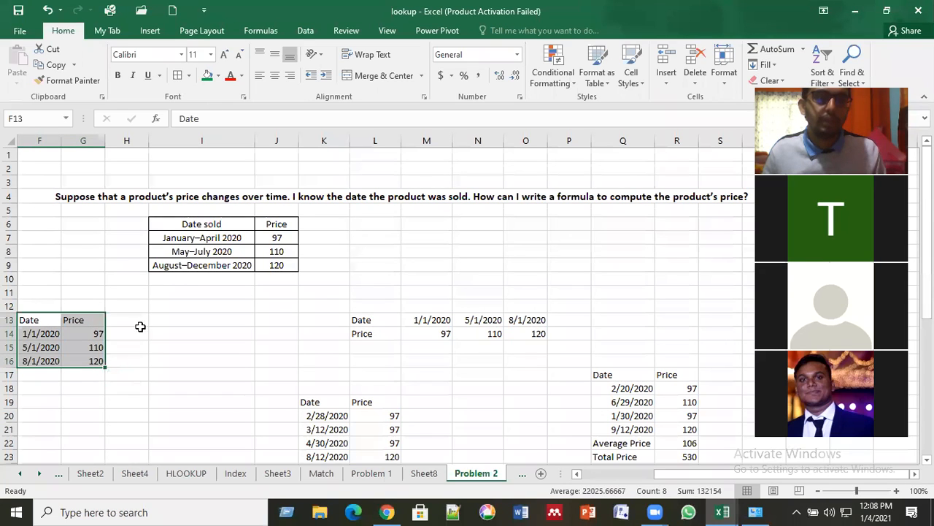
left_click(109, 343)
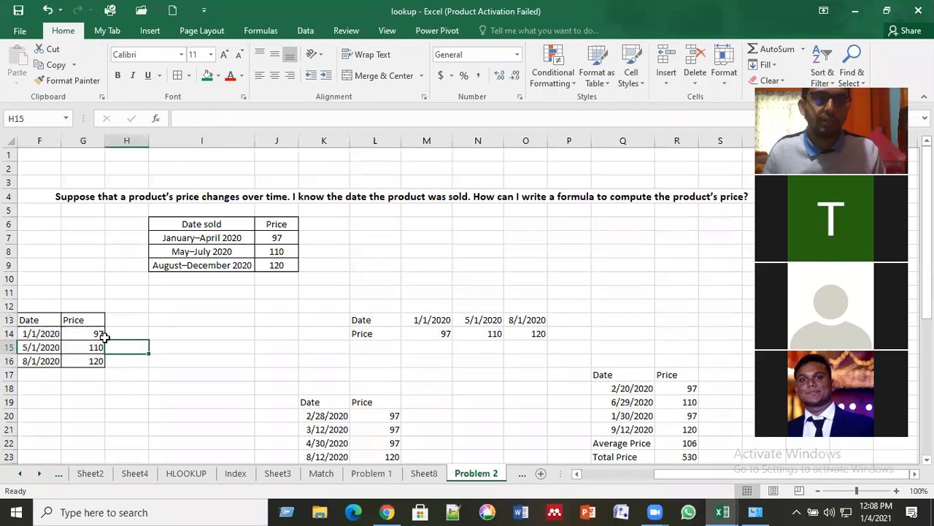
Review the start dates and prices in the bordered lookup table from row 14 to row 16.
key("Left")
key("Left")
key("Up")
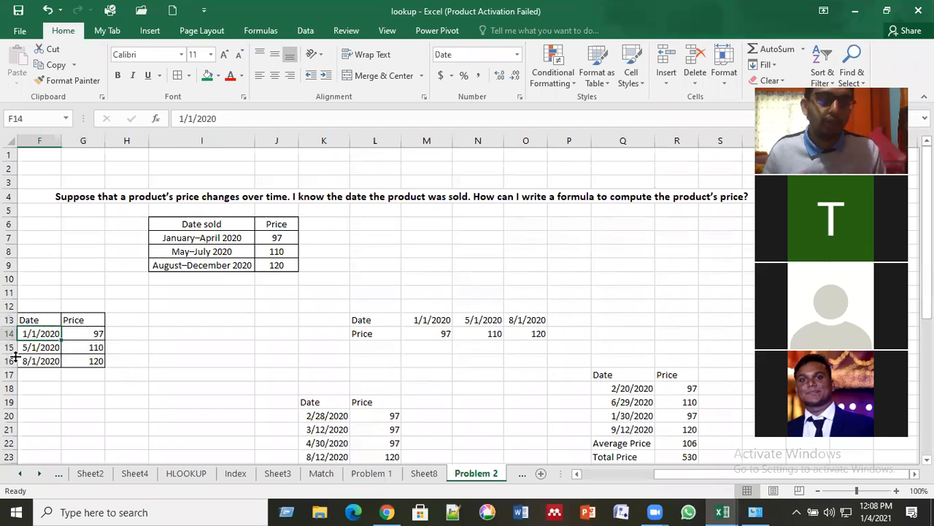
key("Down")
key("Down")
key("Right")
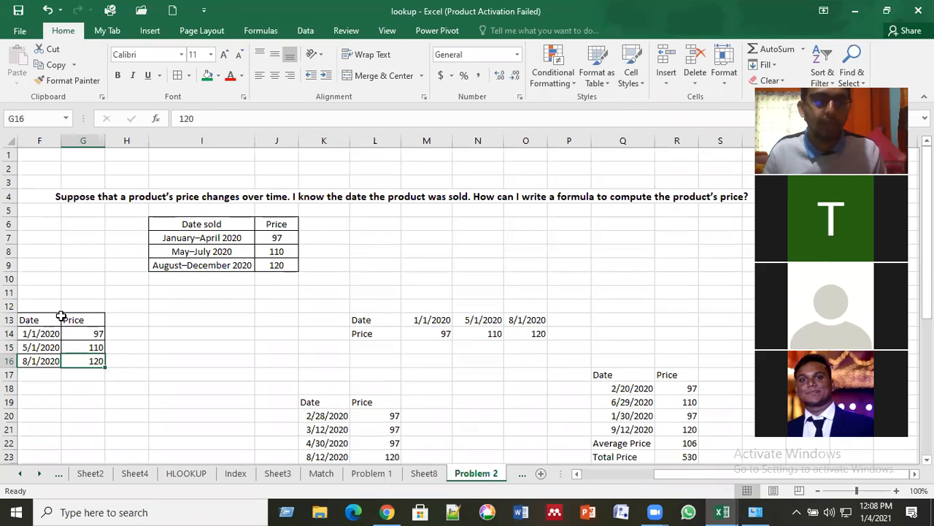
key("Right")
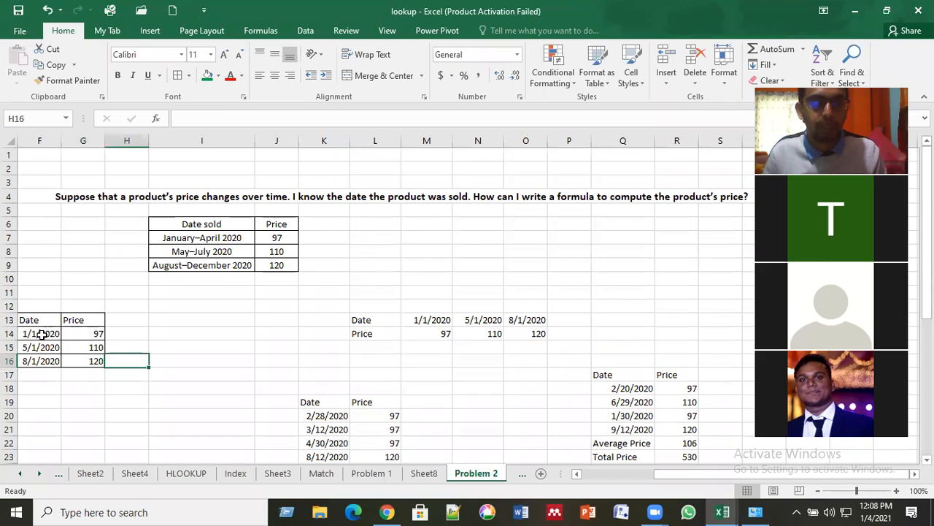
Compare the vertical date and price table in F13:G16 with the horizontal version in L13:O14.
left_click(34, 337)
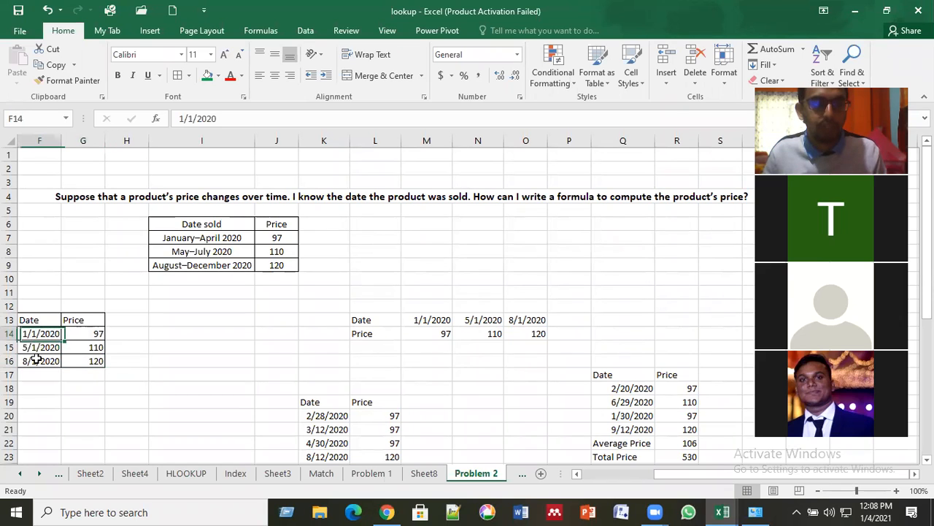
left_click(37, 360)
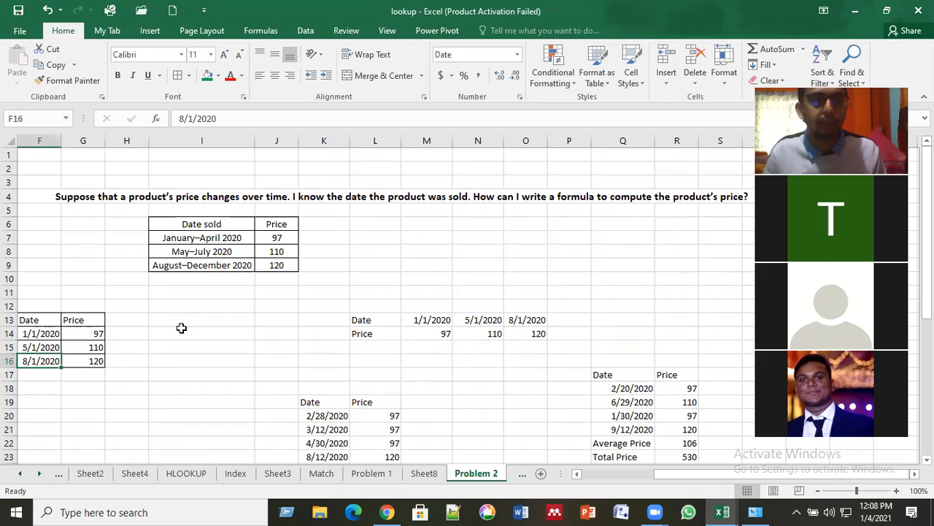
left_click(373, 330)
left_click(371, 322)
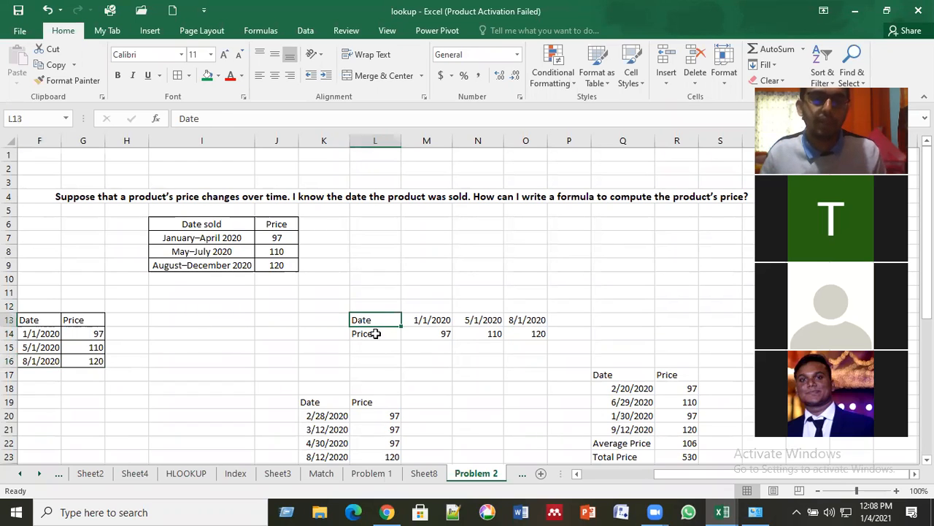
left_click(380, 330)
key("Up")
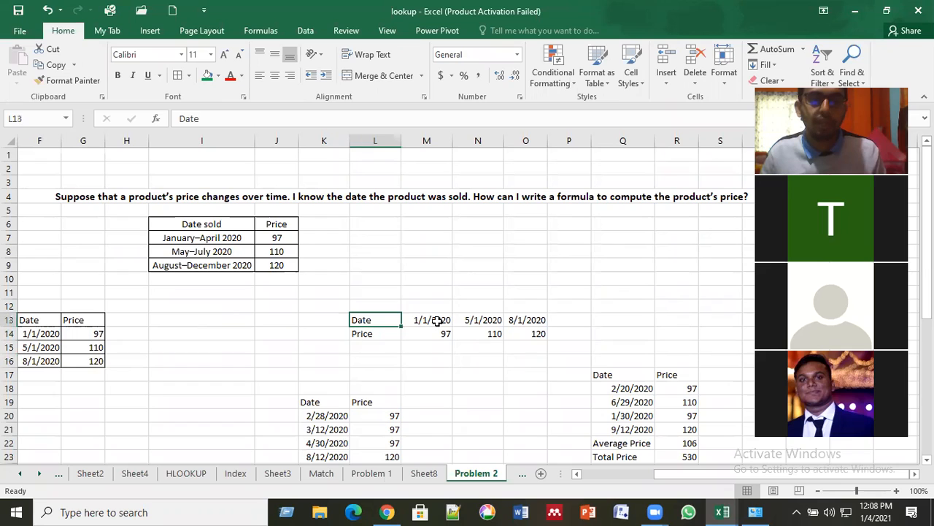
left_click(437, 321)
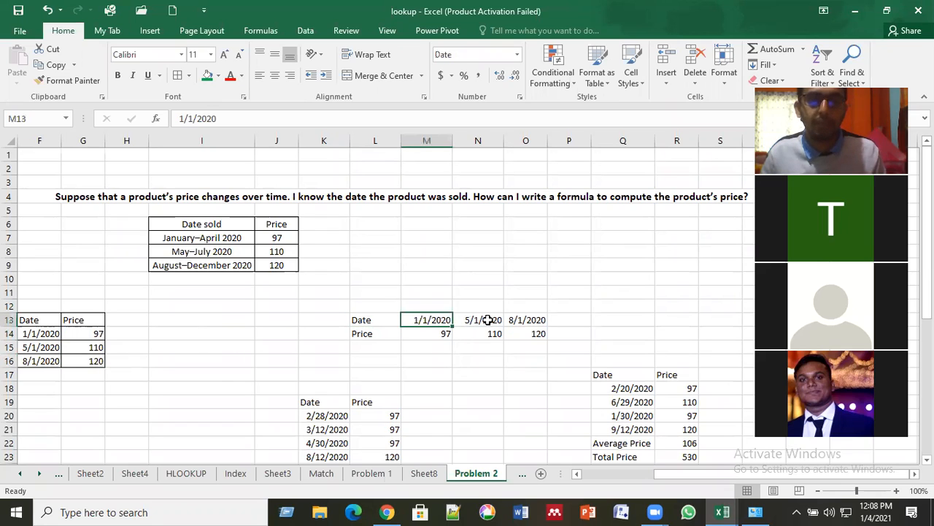
left_click(487, 320)
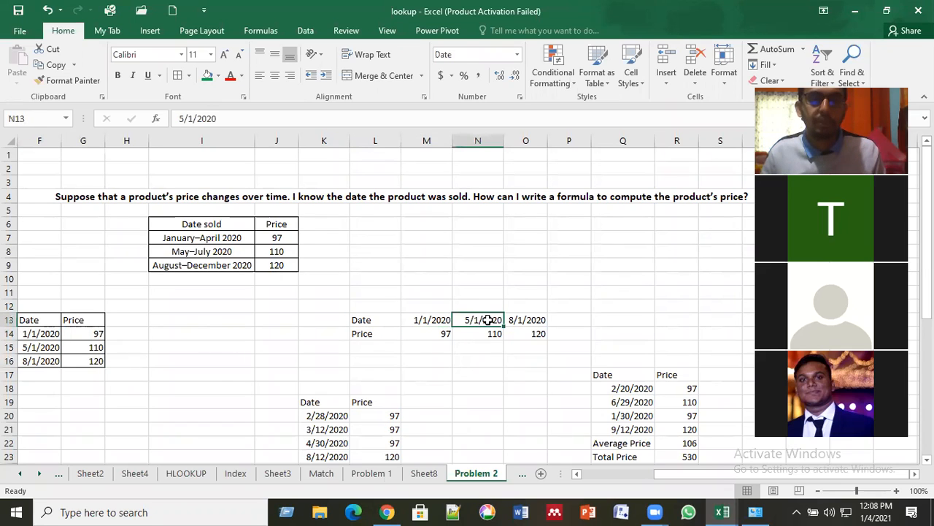
left_click(536, 320)
left_click(366, 333)
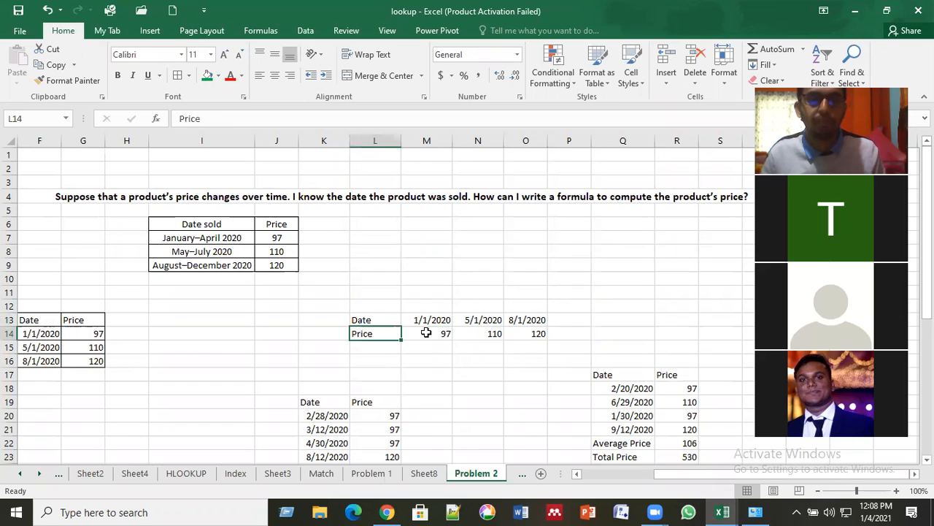
left_click(432, 321)
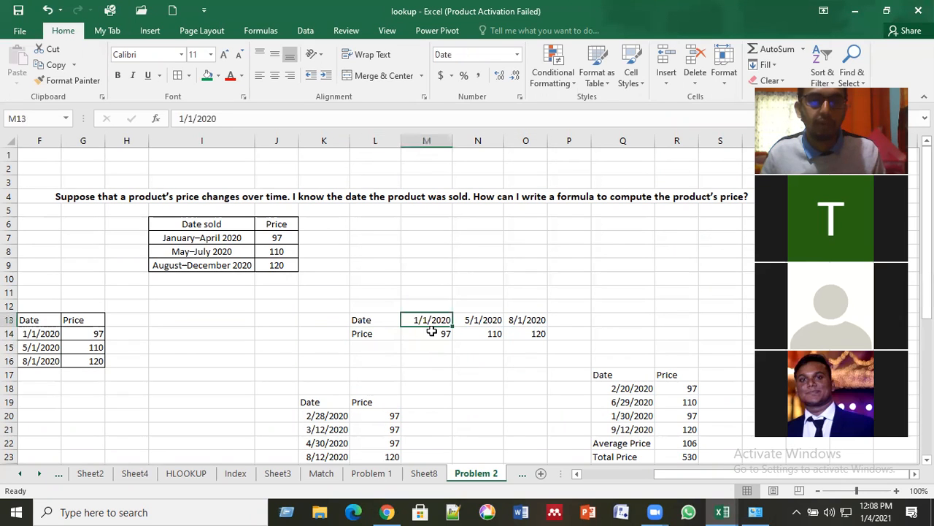
left_click(432, 333)
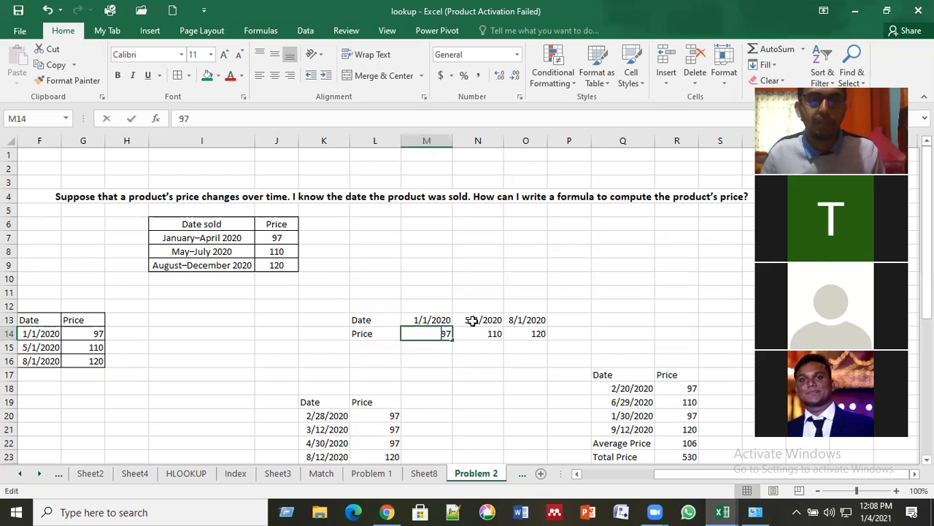
key("F2")
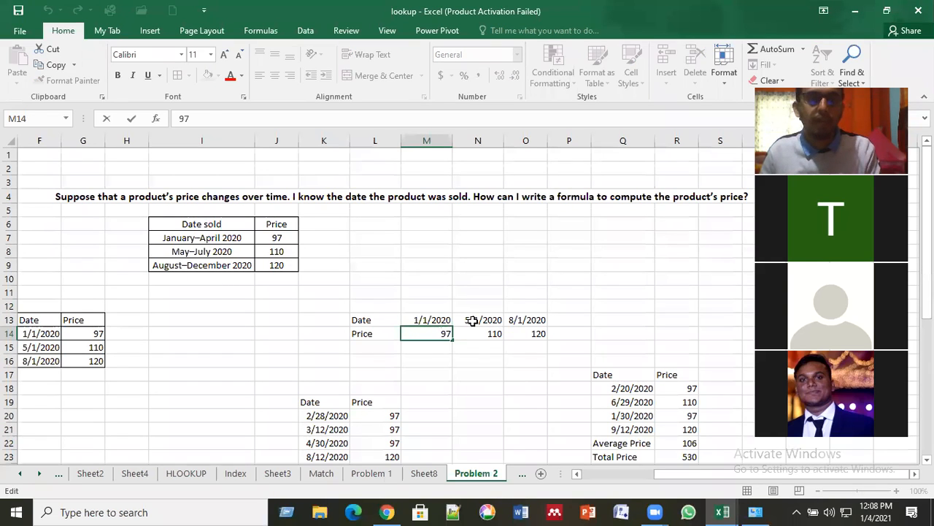
left_click(473, 321)
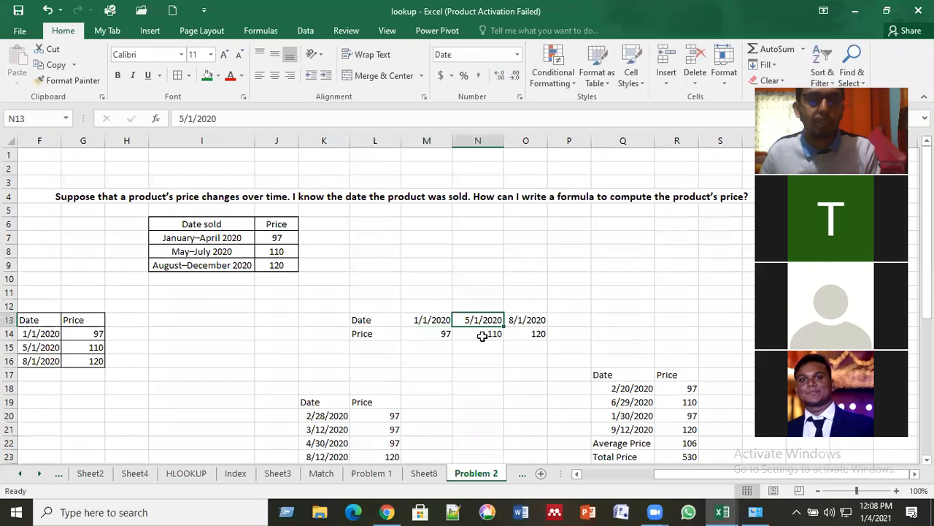
left_click(532, 321)
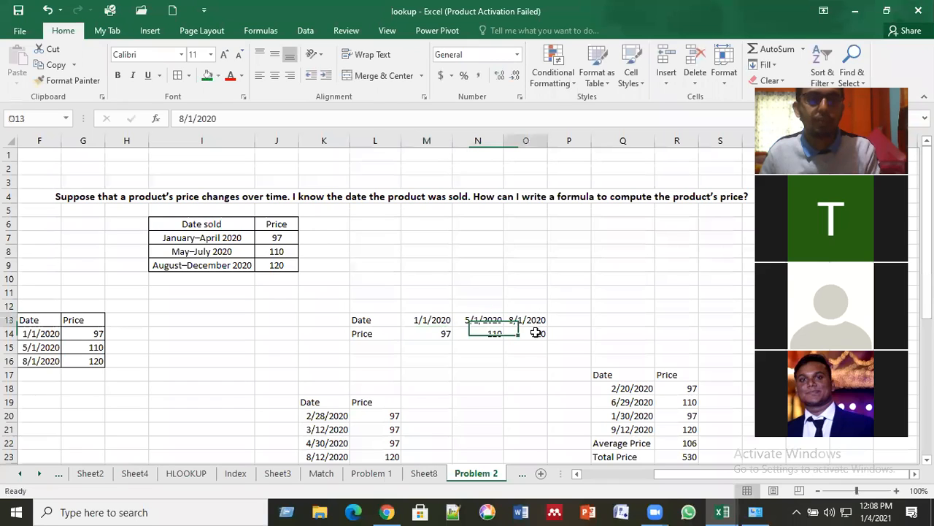
left_click(535, 333)
left_click(441, 349)
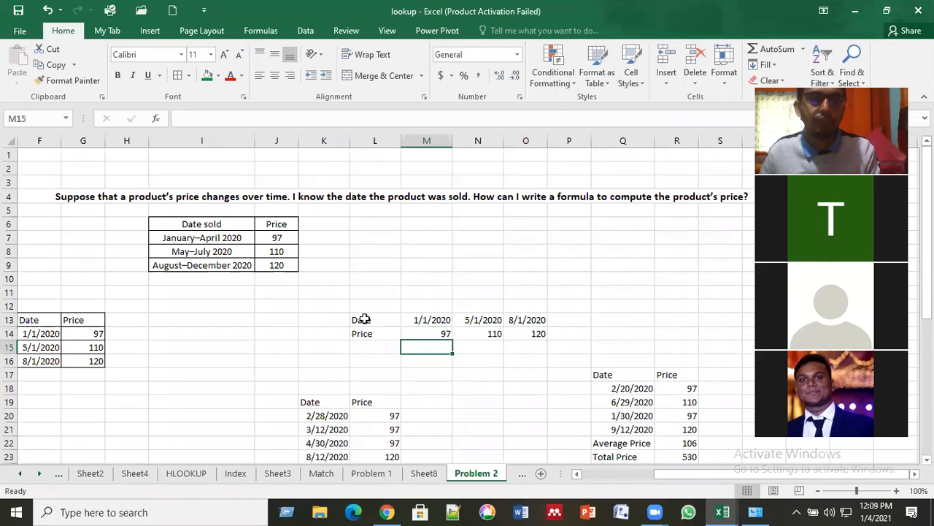
Apply all borders to the horizontal date and price table in L13:O14.
left_click(364, 319)
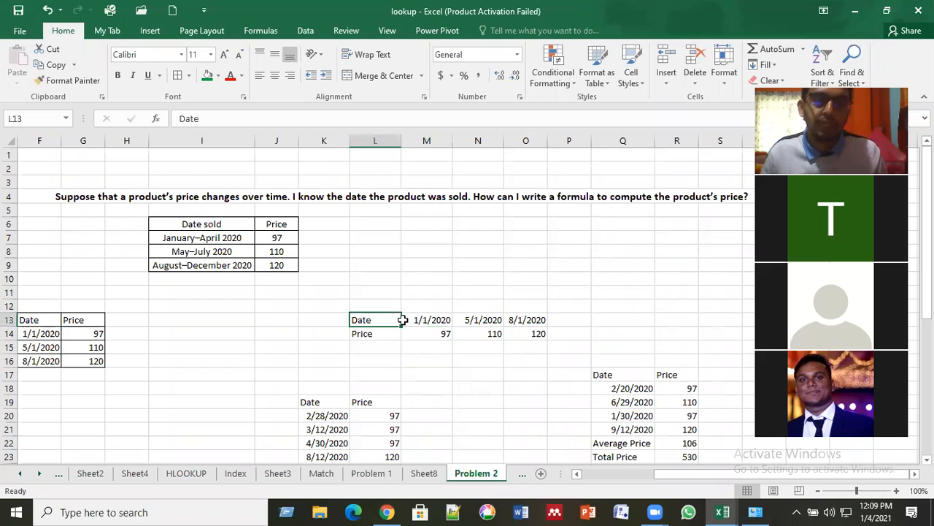
left_click(518, 334, "shift")
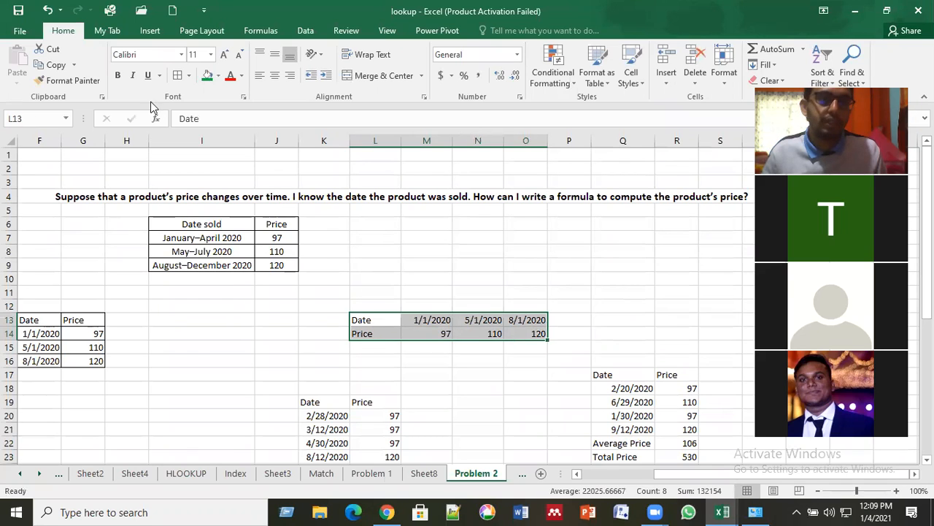
left_click(179, 77)
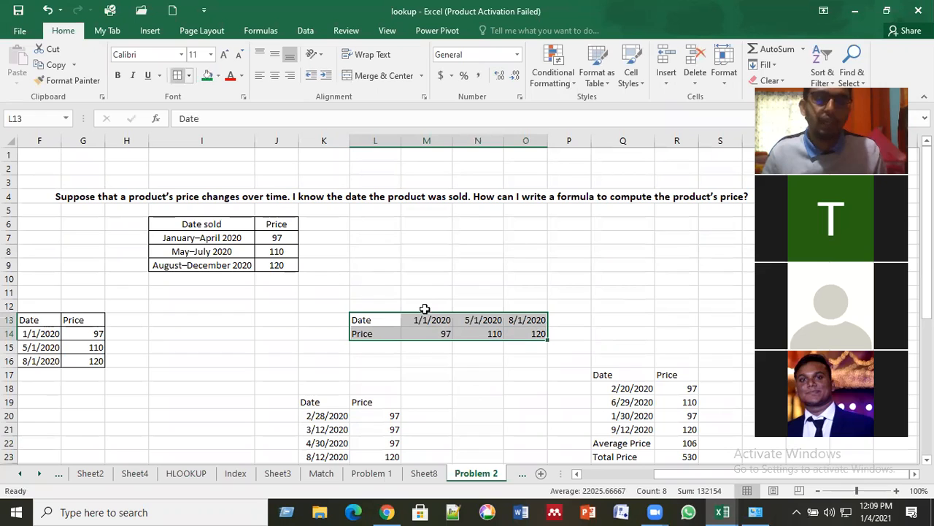
left_click(438, 287)
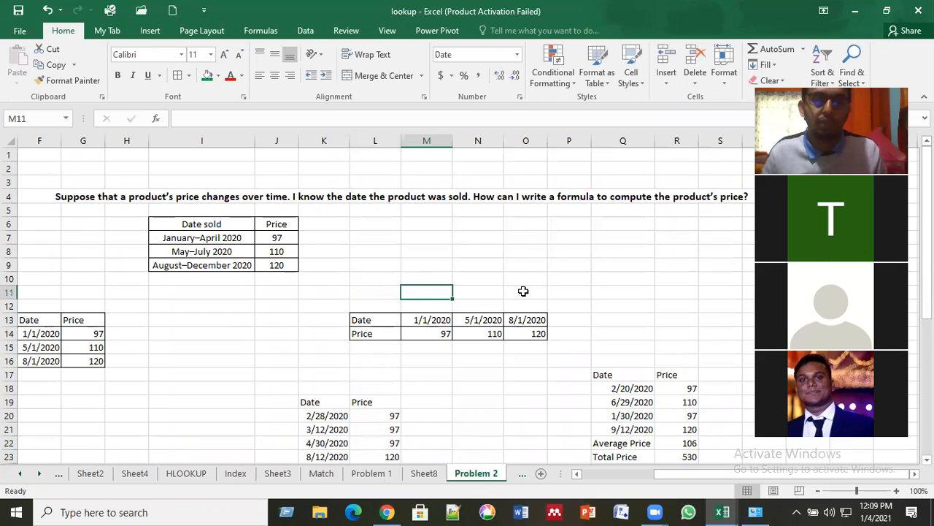
key("Right")
key("Right")
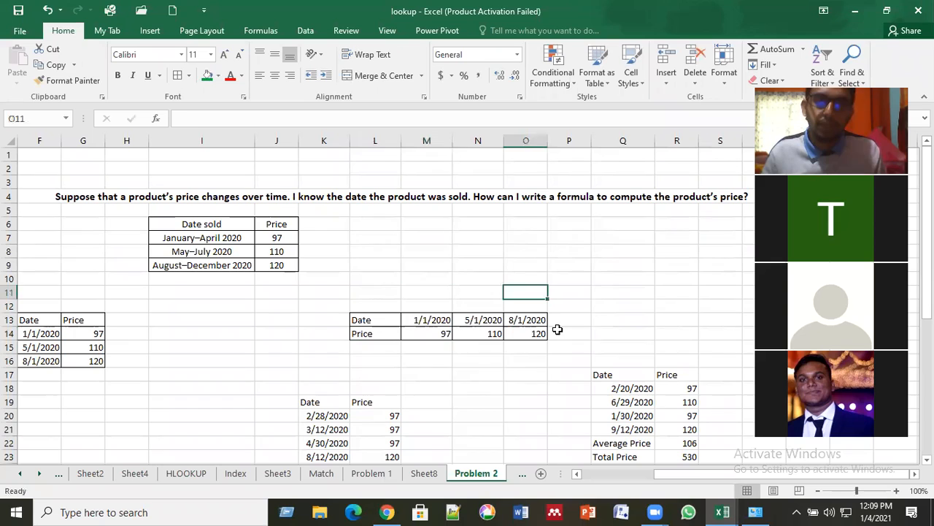
Review the horizontal lookup table, the problem statement in row 4 and the sample dates and prices in K19:L26.
left_click(376, 321)
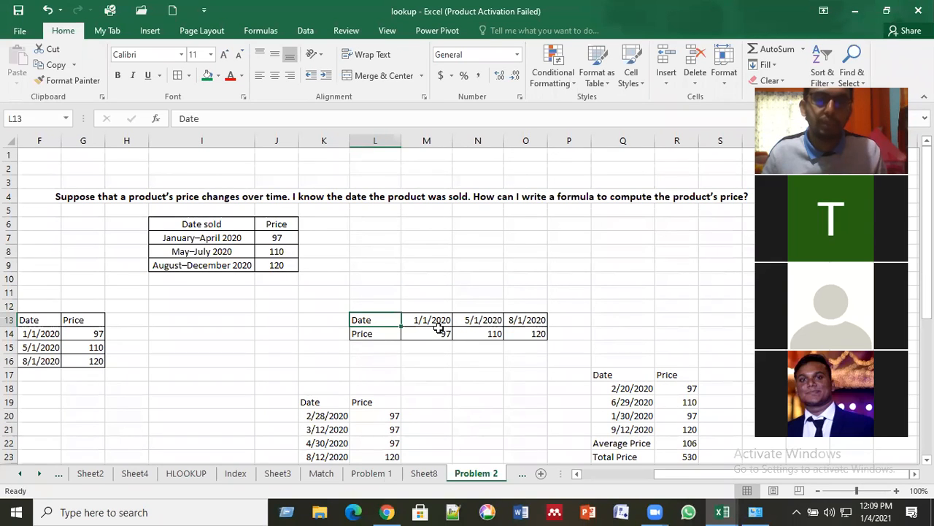
left_click(269, 346)
scroll(269, 345, "down", 1)
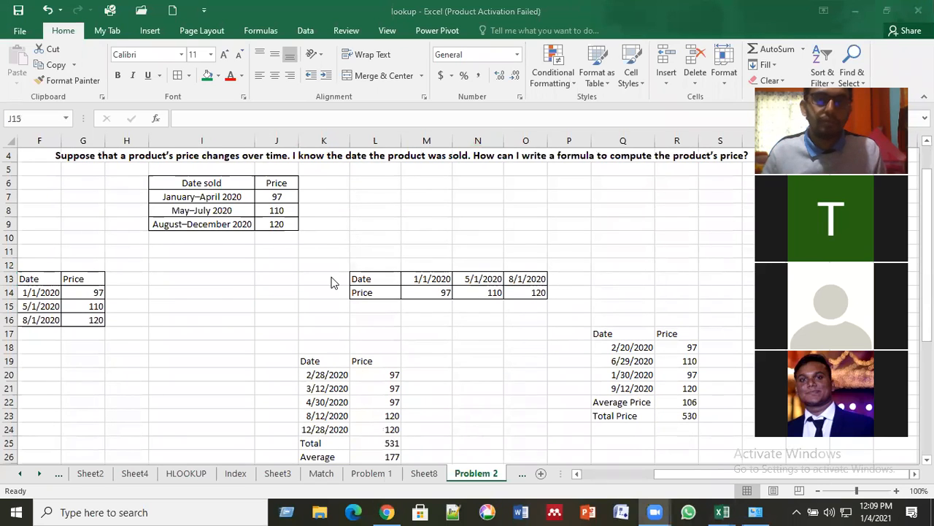
left_click(174, 330)
scroll(175, 330, "up", 1)
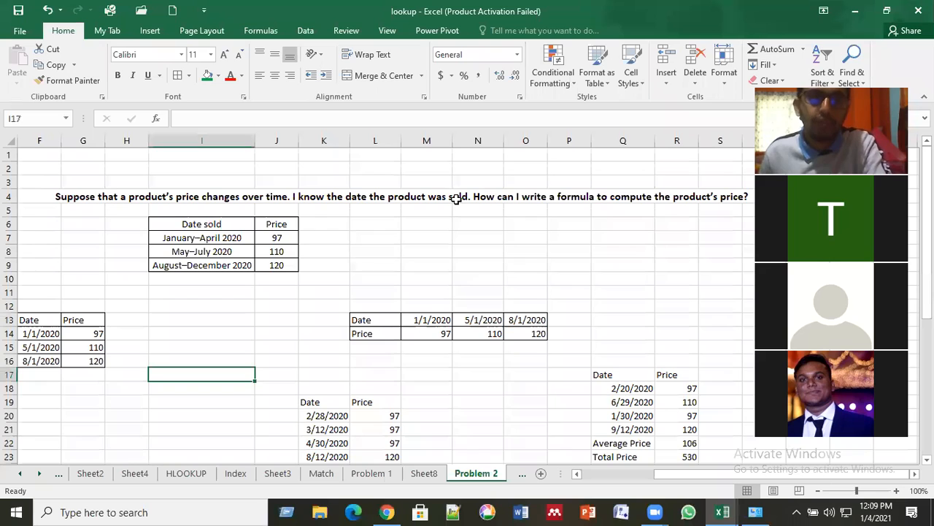
scroll(455, 198, "down", 1)
scroll(369, 313, "down", 2)
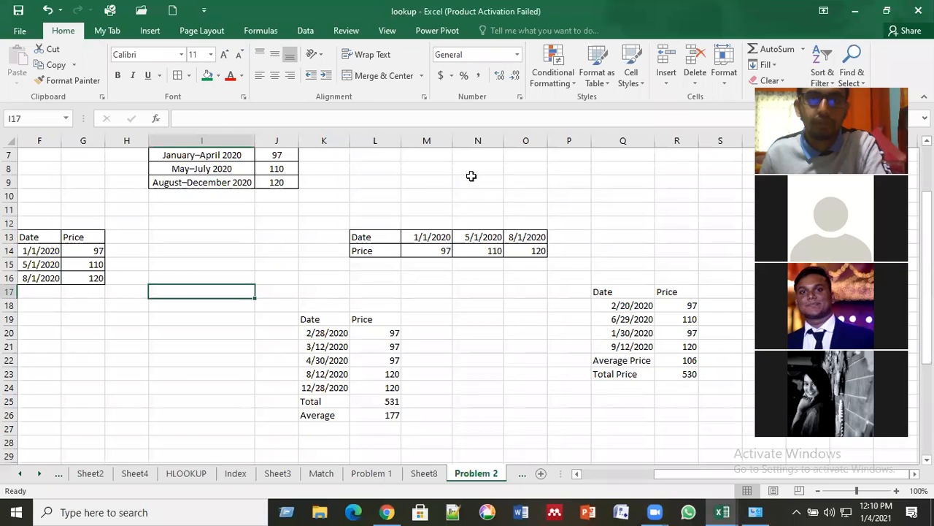
left_click(324, 346)
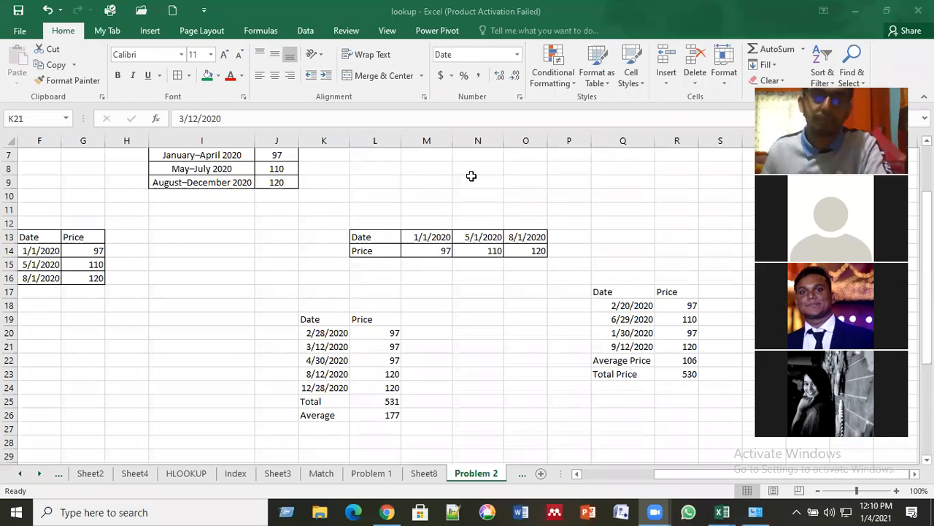
left_click(349, 344)
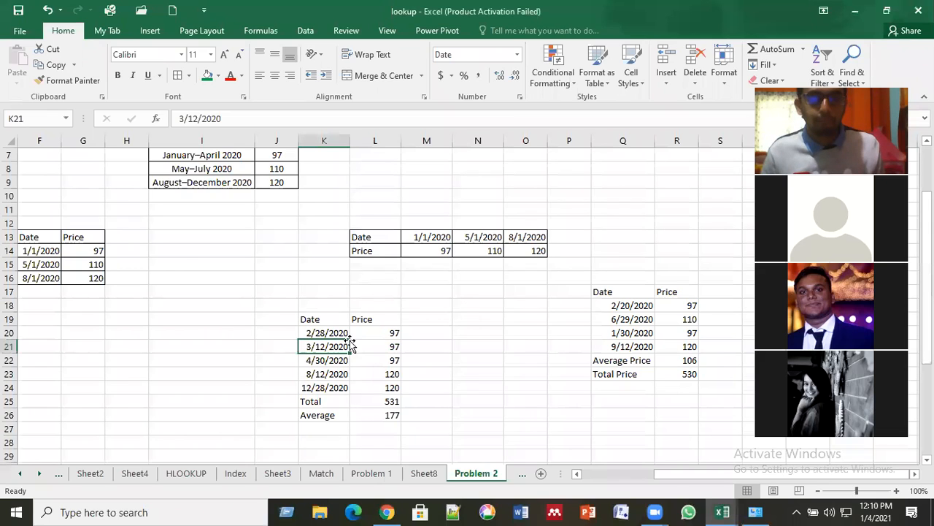
left_click(331, 332)
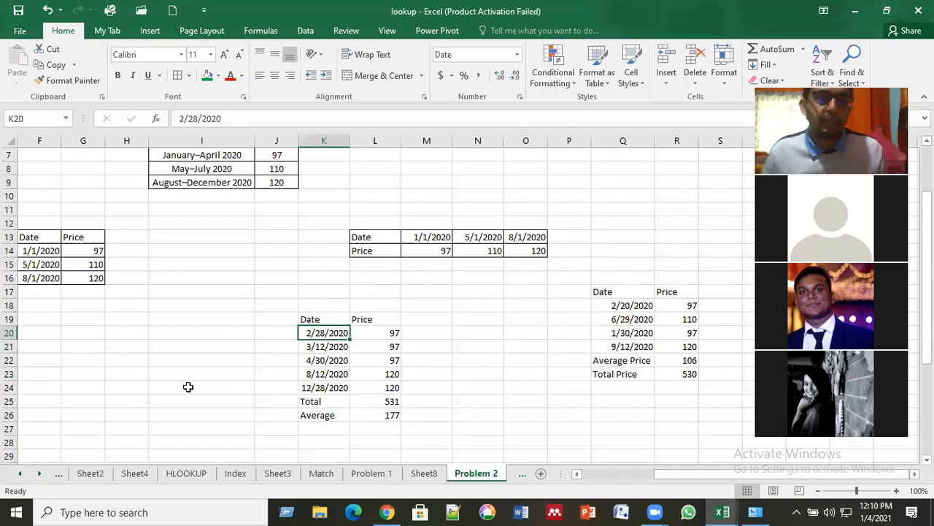
Enter the sale date 2/21/2020 in cell H21, in the empty area below the vertical lookup table.
scroll(187, 386, "up", 1)
left_click(133, 386)
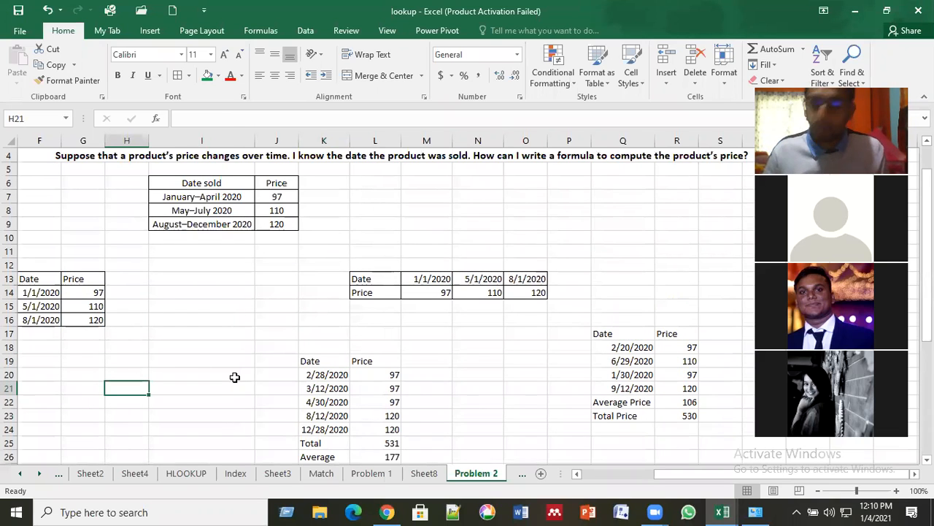
type("2")
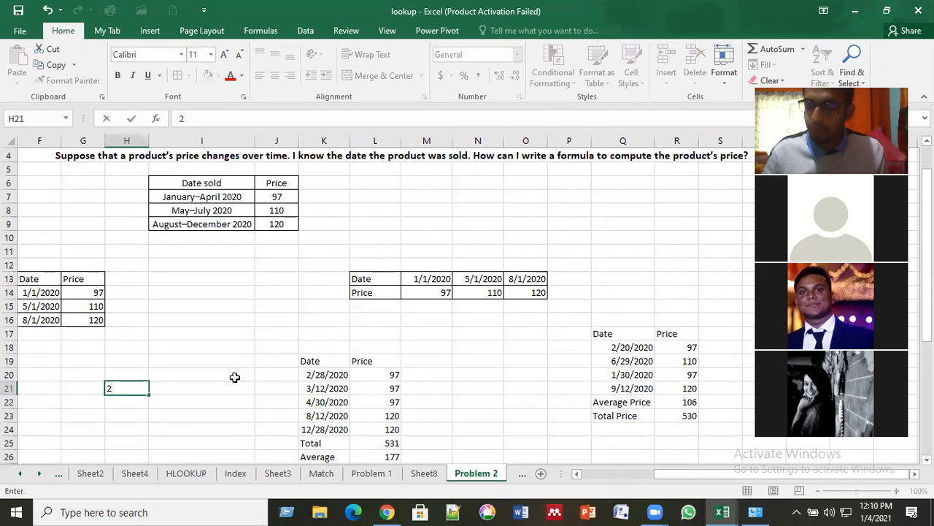
type("/21")
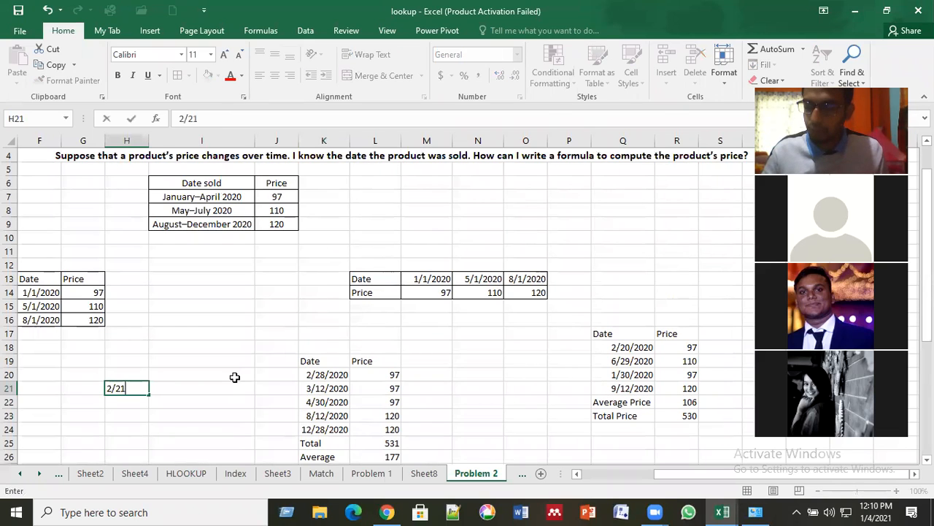
type("/2020")
key("ctrl+Return")
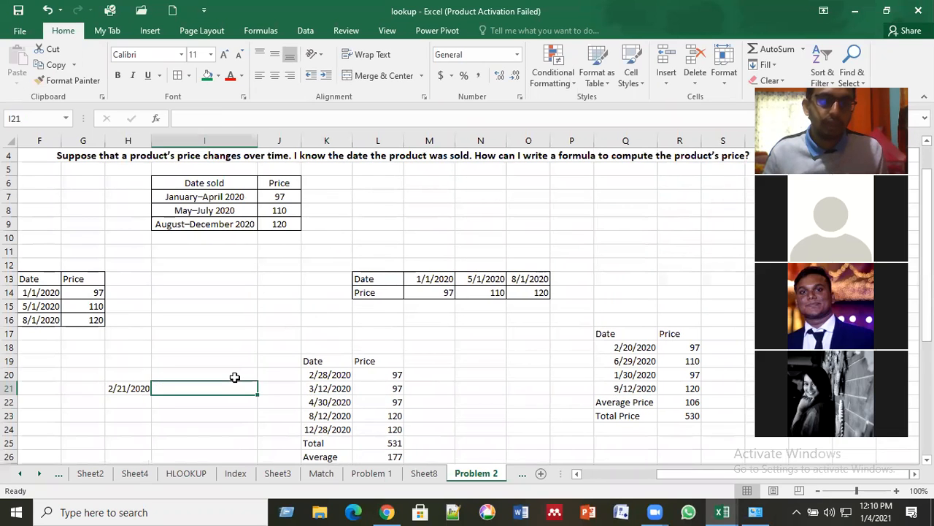
key("Down")
key("Up")
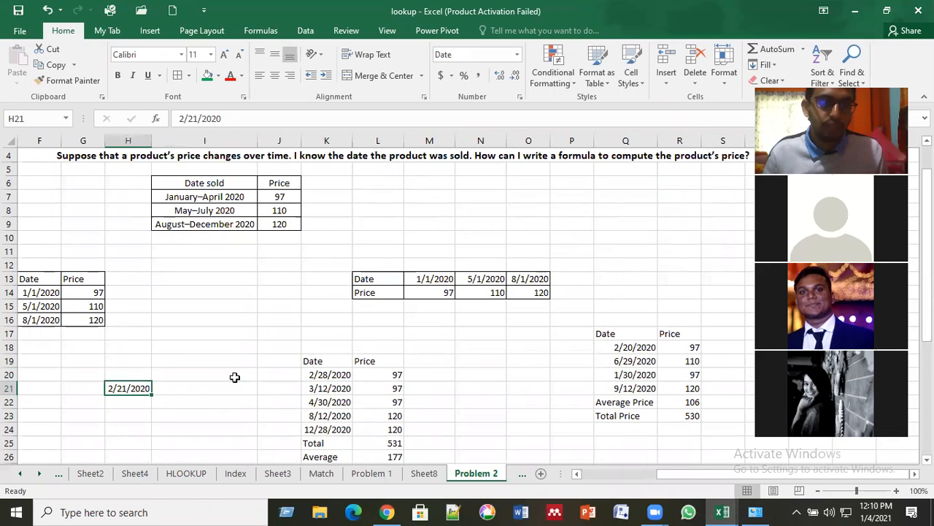
Enter the sale date 3/19/2020 in cell H22.
key("Down")
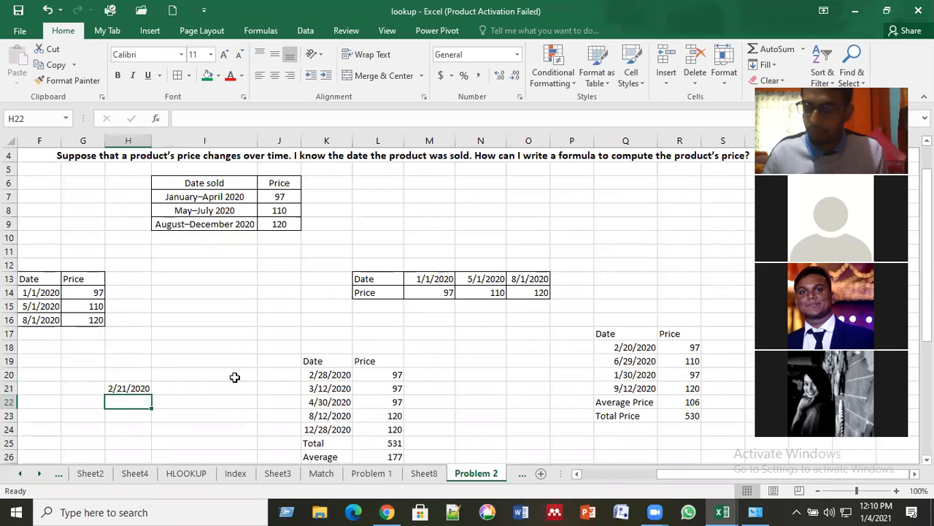
type("3/")
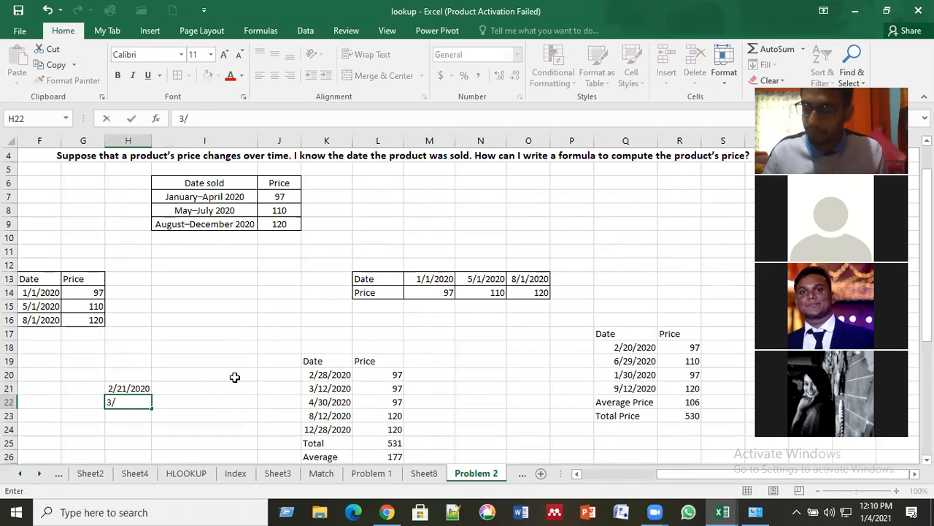
type("19/20")
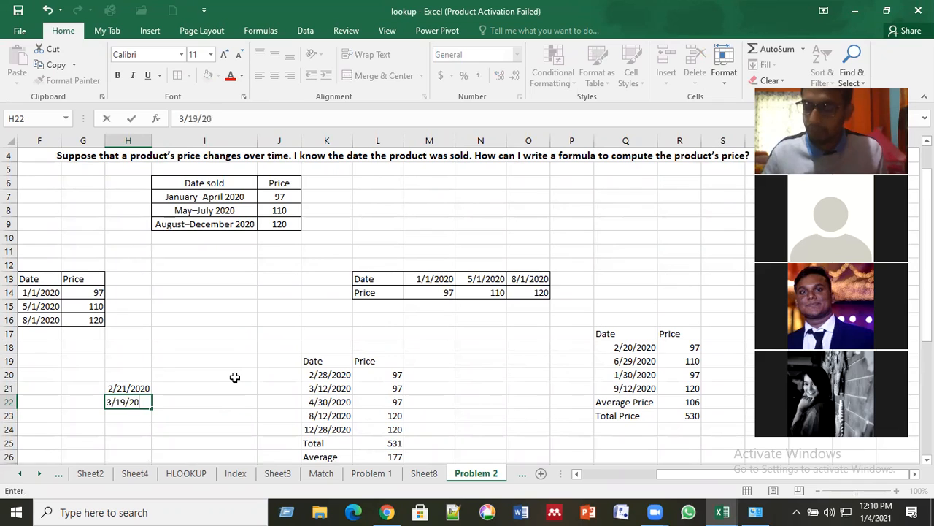
type("20")
key("Return")
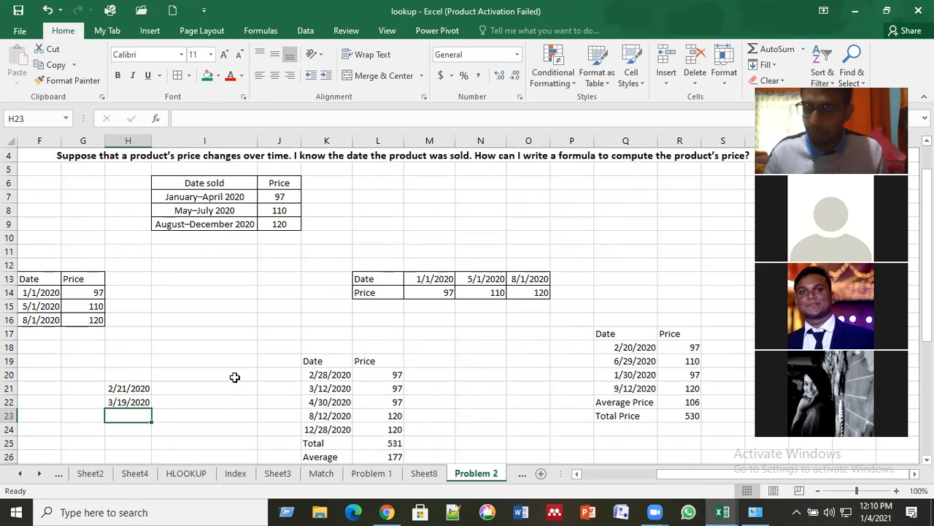
Enter the sale date 7/30/2020 in cell H23.
type("7/")
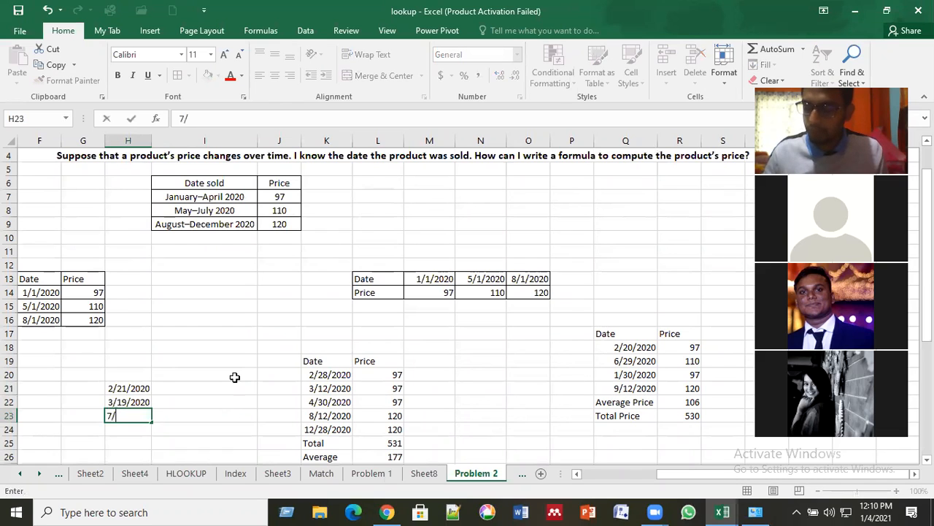
type("3")
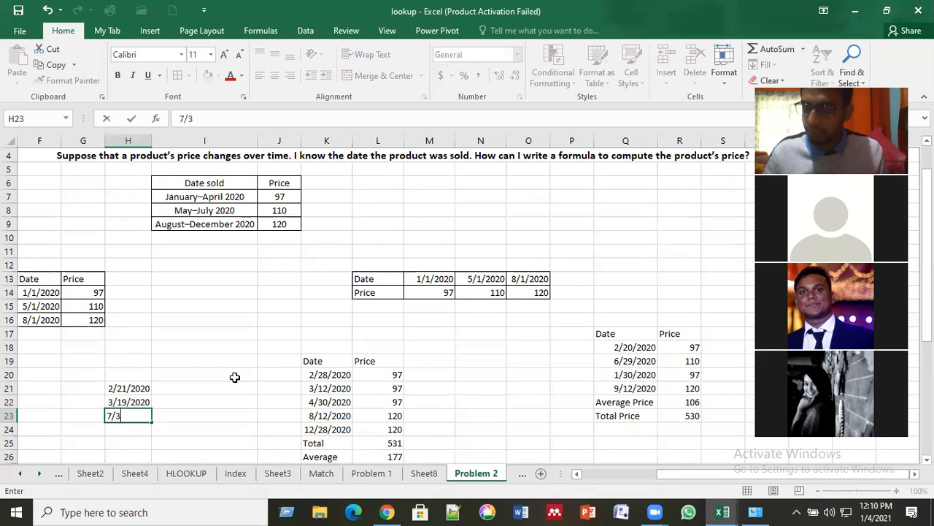
type("0/2020")
key("Return")
Add the headings Date in H20 and Price in I20 above the sample sale dates.
key("Up")
key("Up")
key("Up")
key("Up")
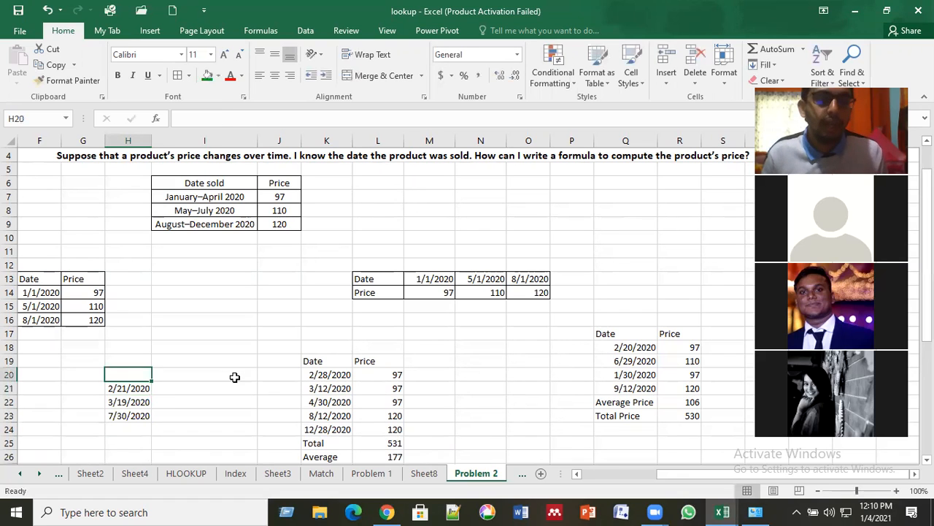
type("Date")
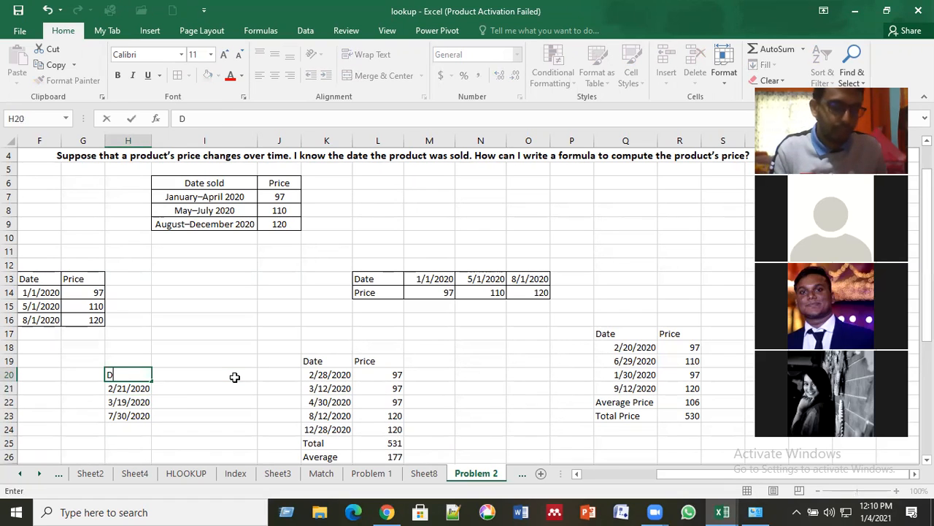
left_click(235, 377)
type("Price")
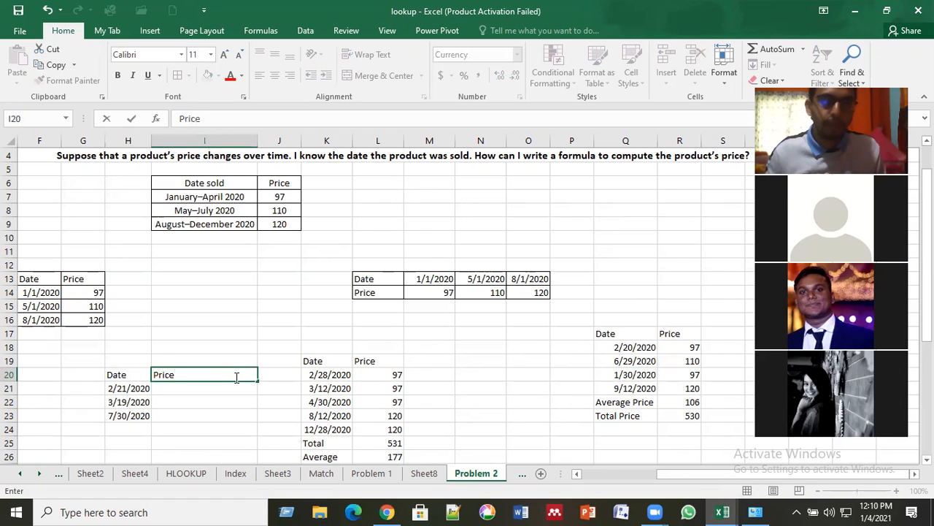
key("Return")
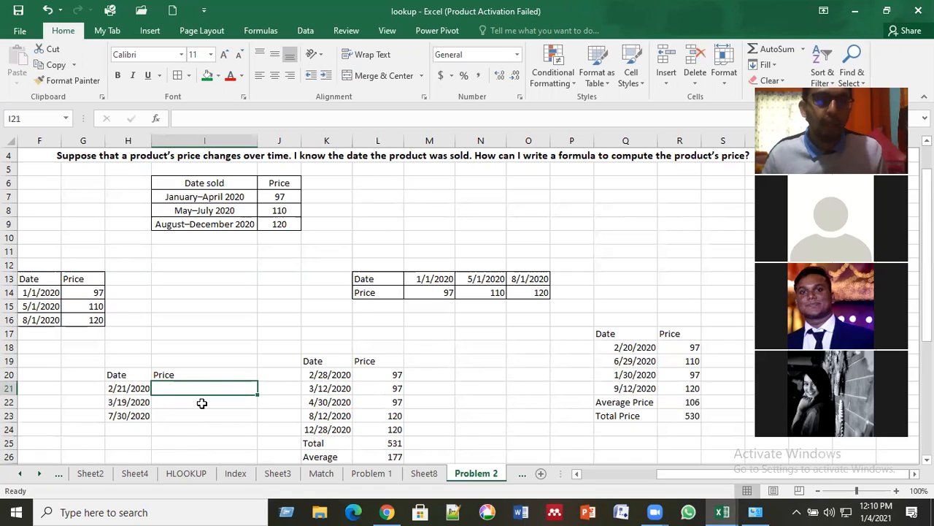
Apply borders to the date column H20:H23 and the heading row H20:I20.
left_click(130, 387)
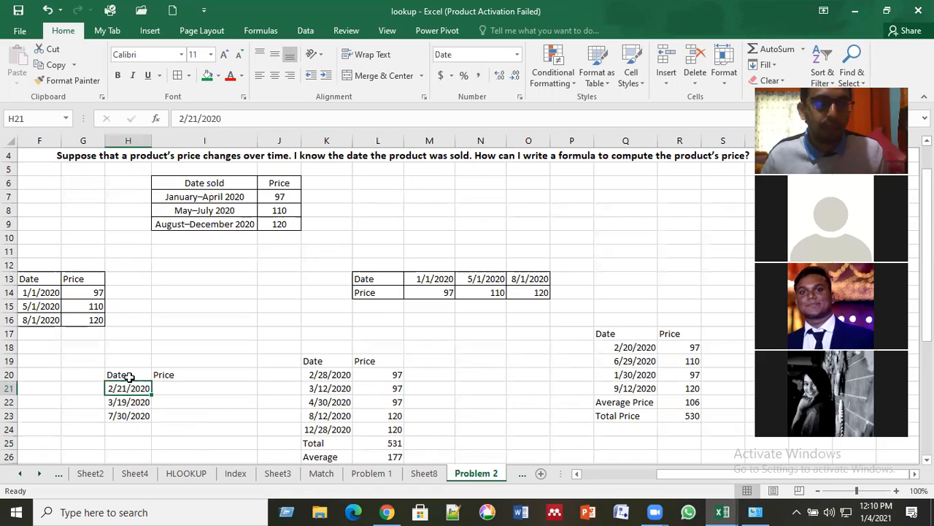
left_click_drag(134, 376, 132, 415)
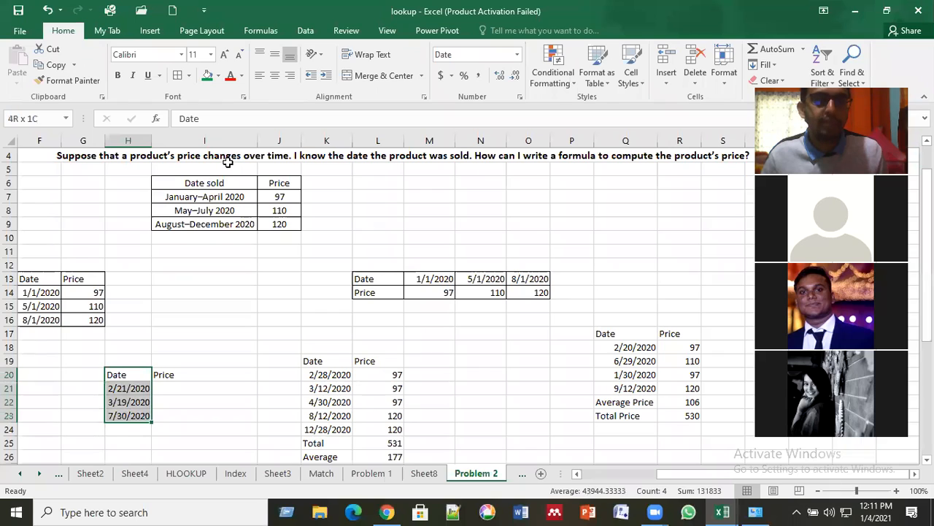
left_click(177, 76)
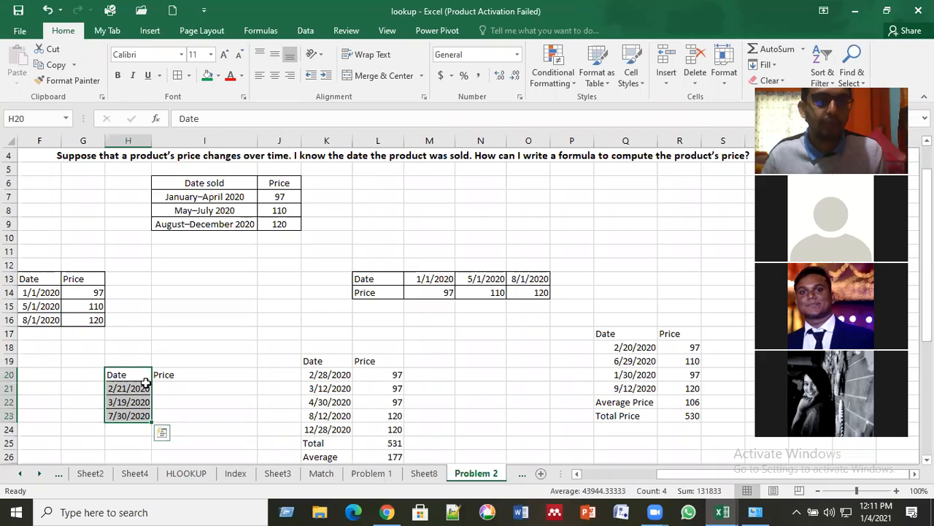
left_click_drag(138, 375, 195, 373)
left_click(183, 77)
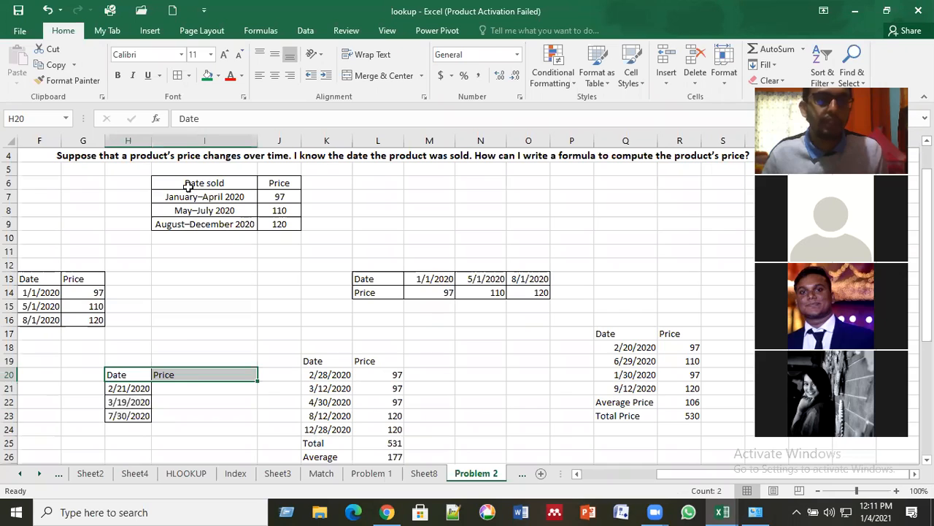
Examine the vertical lookup table in F13:G16, the horizontal one in L13:O14 and the source price periods for filling I21.
left_click(194, 388)
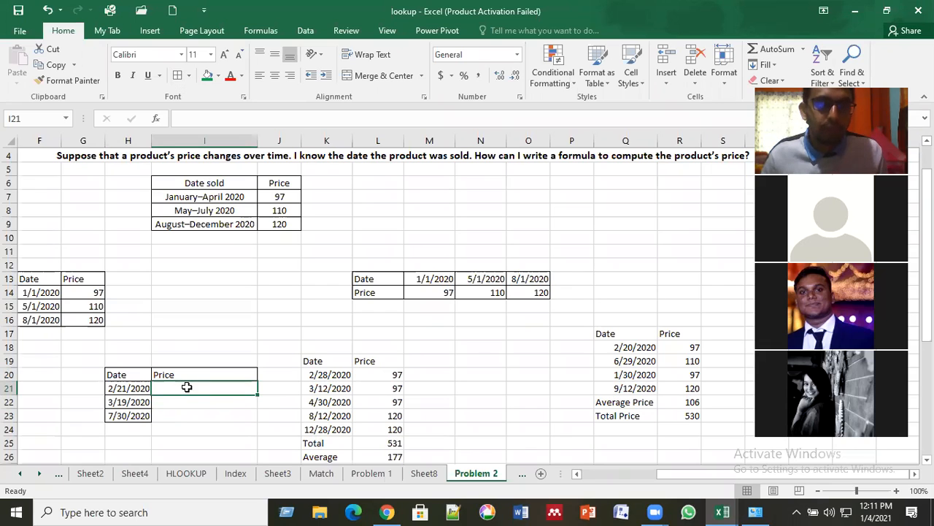
left_click_drag(50, 279, 83, 320)
left_click(36, 278)
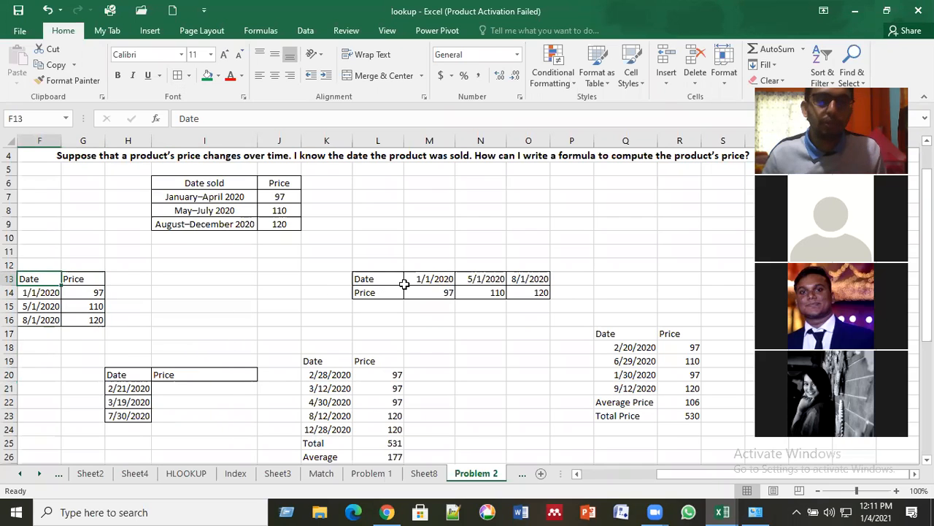
left_click(373, 278)
key("ctrl+shift+Right")
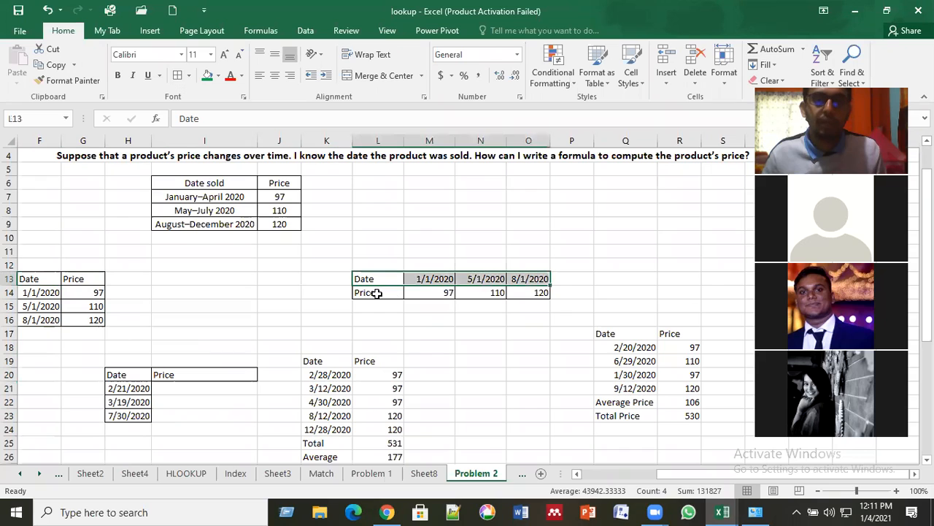
left_click(376, 292)
key("ctrl+shift+Right")
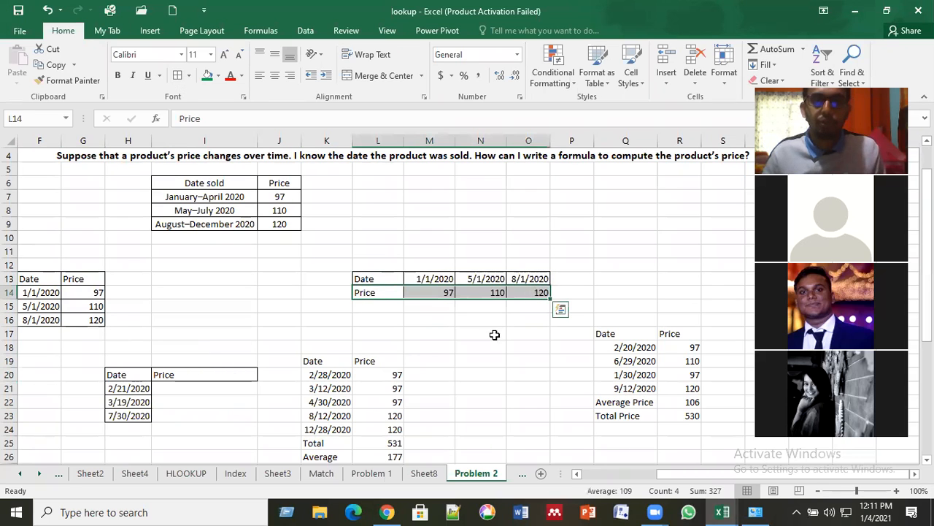
left_click(494, 334)
left_click(211, 389)
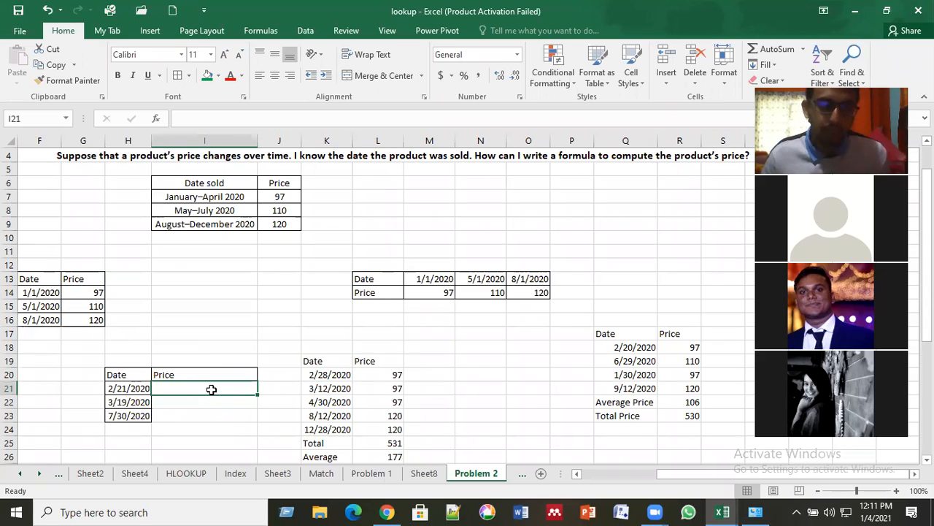
left_click(198, 328)
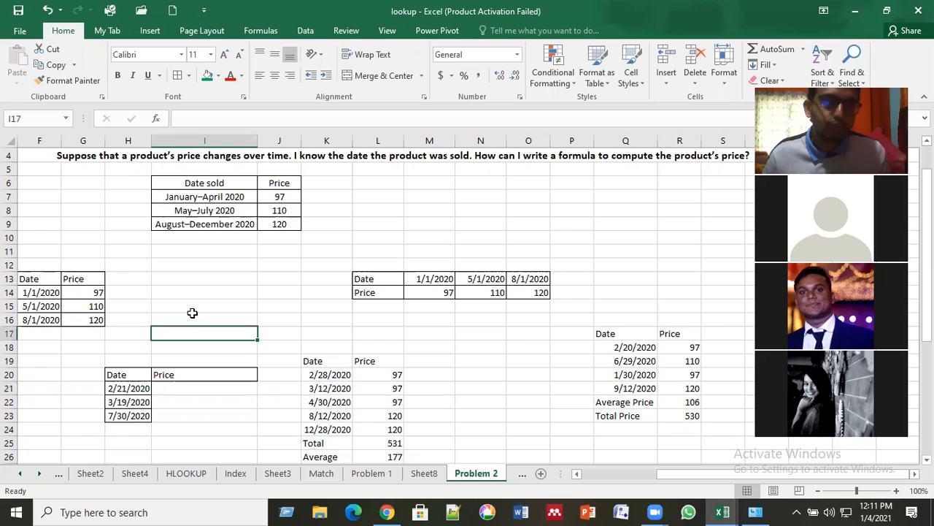
left_click_drag(45, 293, 88, 317)
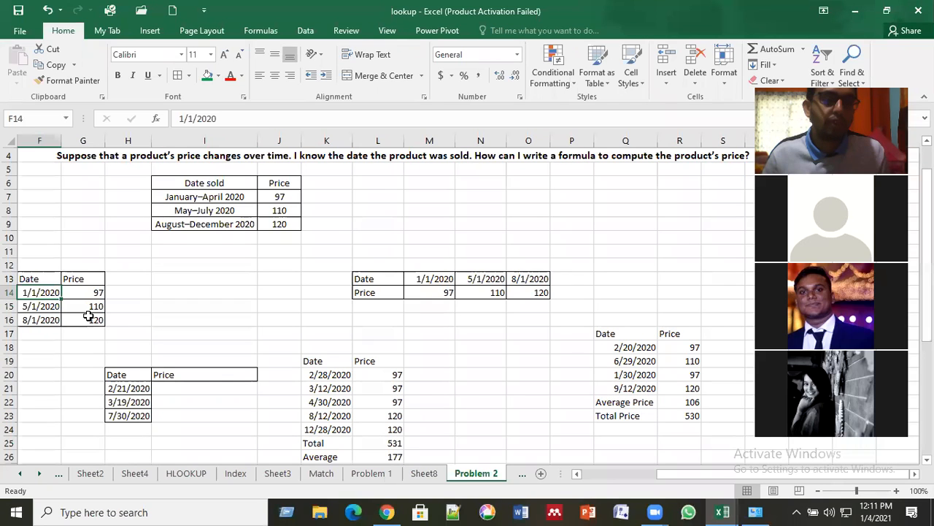
left_click(181, 321)
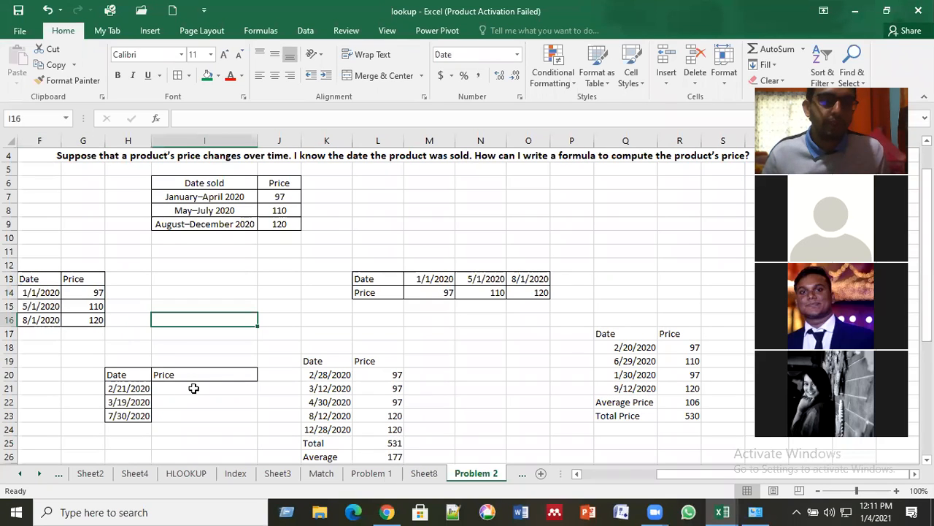
left_click(223, 210)
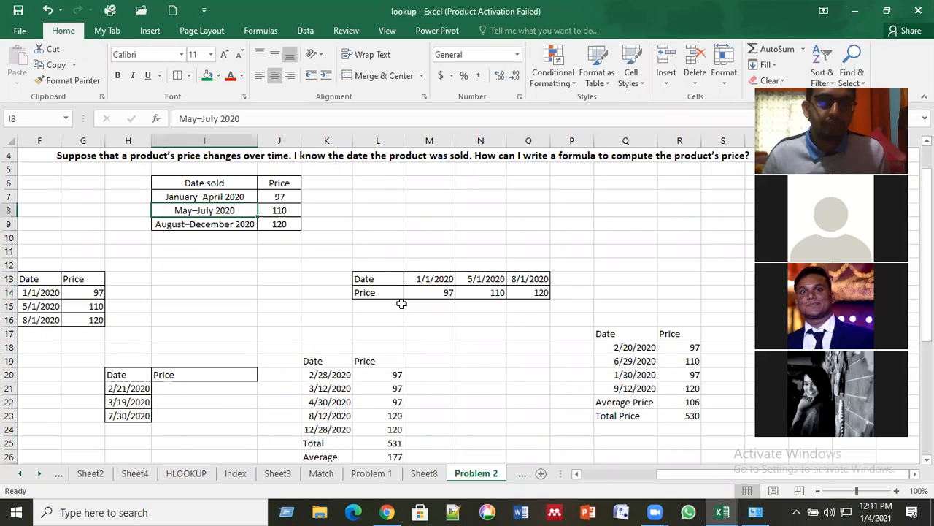
left_click(446, 291)
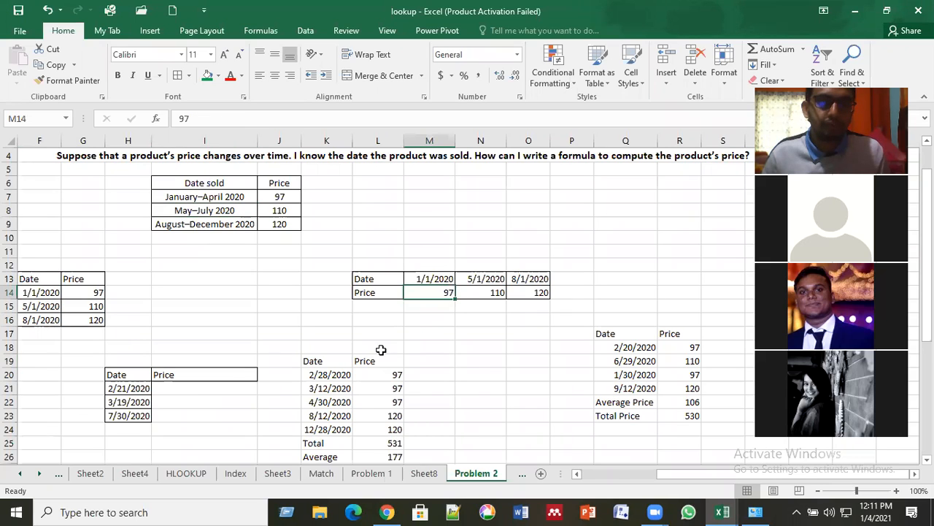
left_click(206, 391)
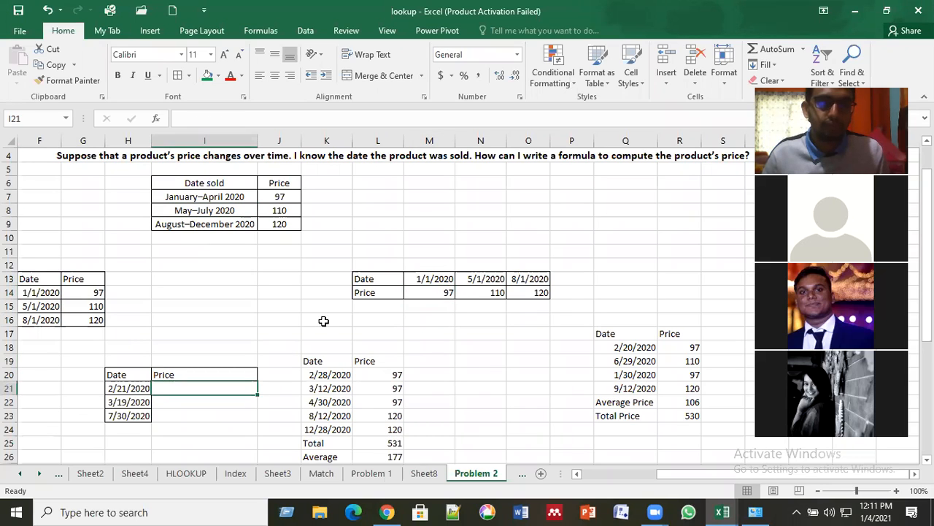
Inspect the existing HLOOKUP formula in cell L20 and leave it without changes.
scroll(342, 337, "down", 1)
left_click(342, 337)
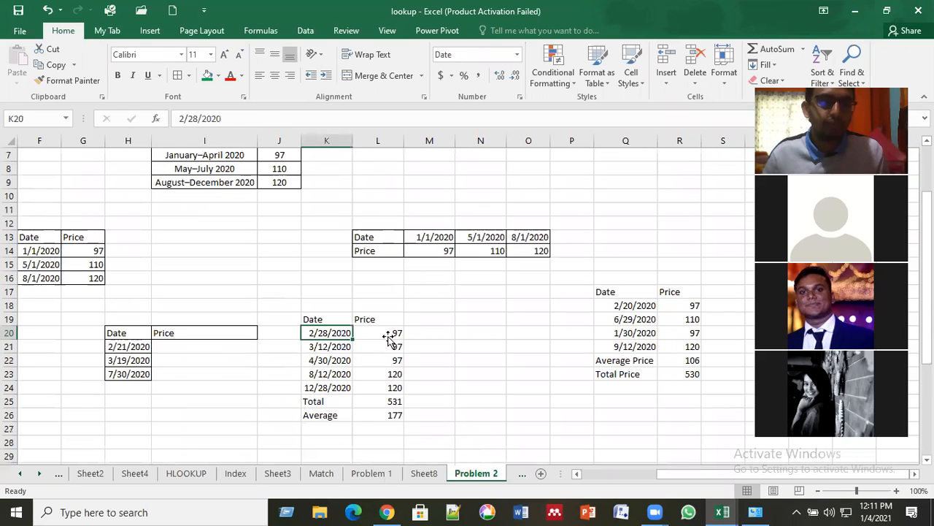
left_click(389, 336)
double_click(390, 335)
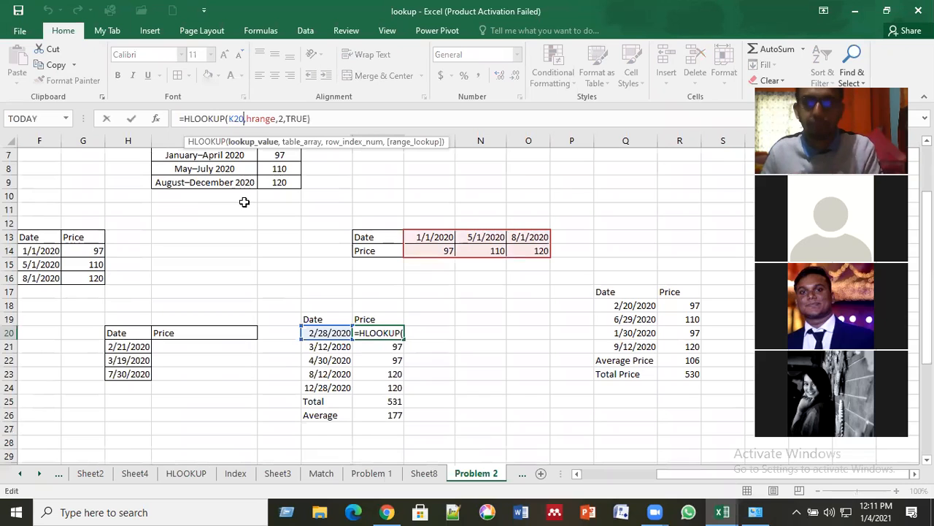
left_click(236, 297)
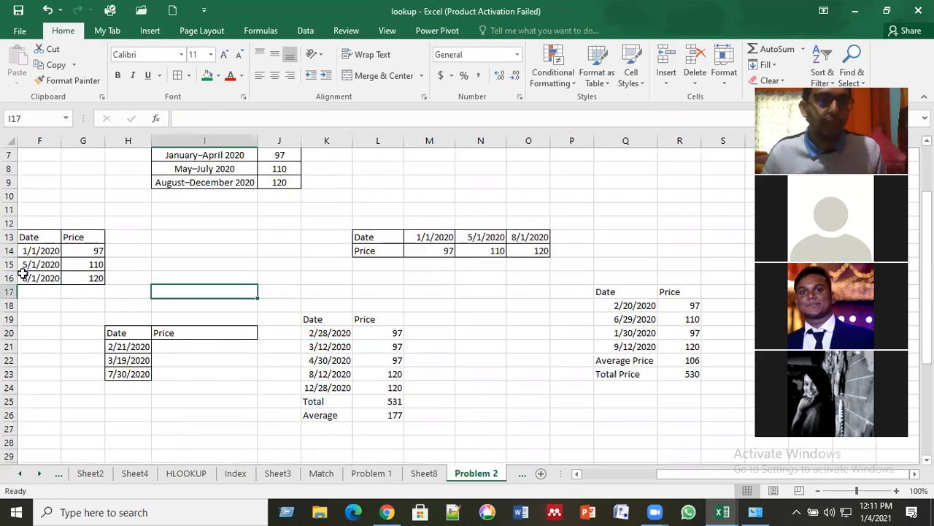
Try to name the vertical lookup range F14:G16 as A.
left_click(37, 252)
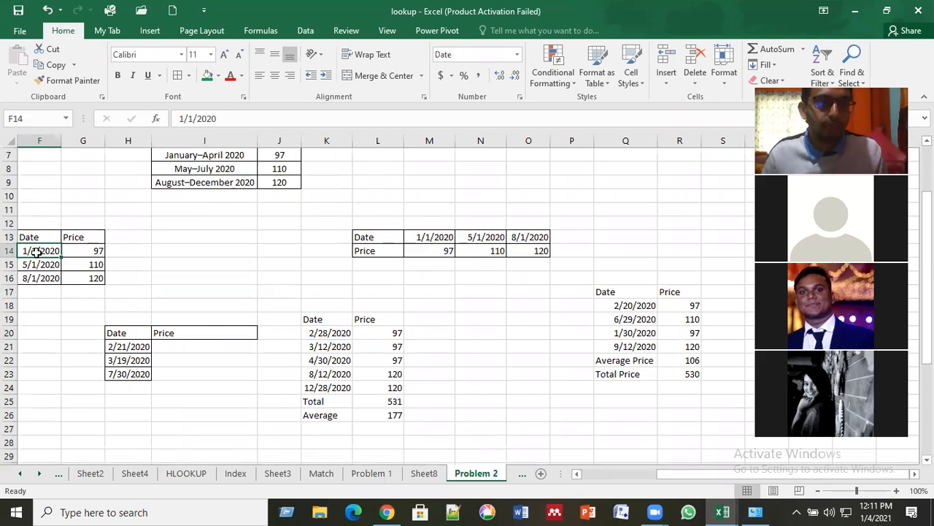
left_click_drag(37, 251, 77, 273)
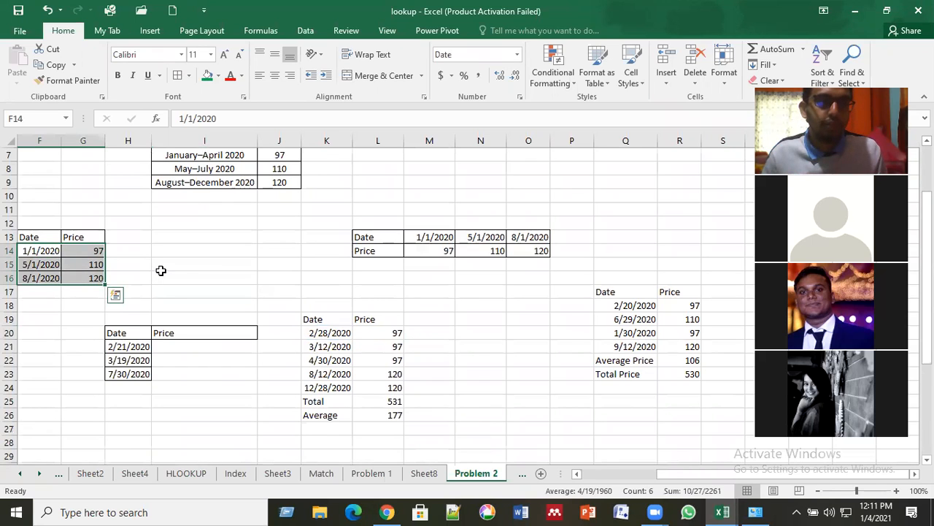
scroll(92, 200, "up", 1)
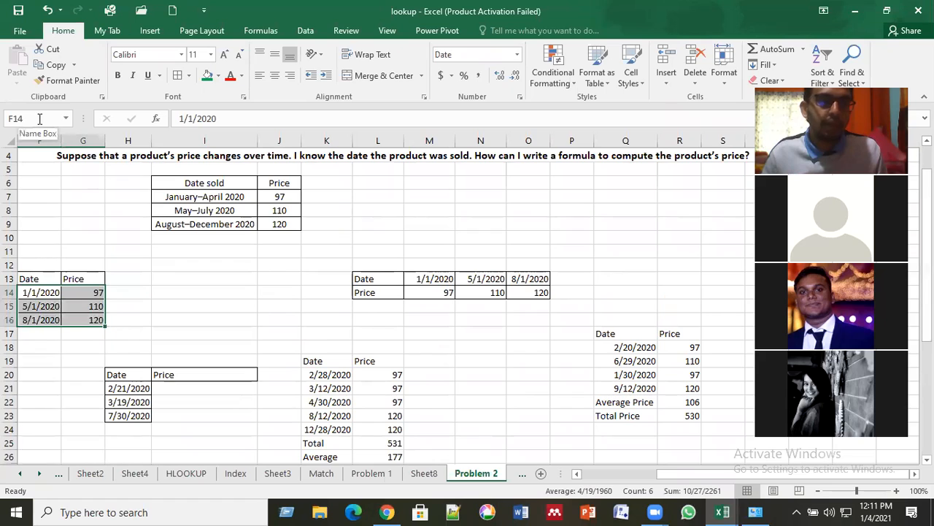
left_click(40, 118)
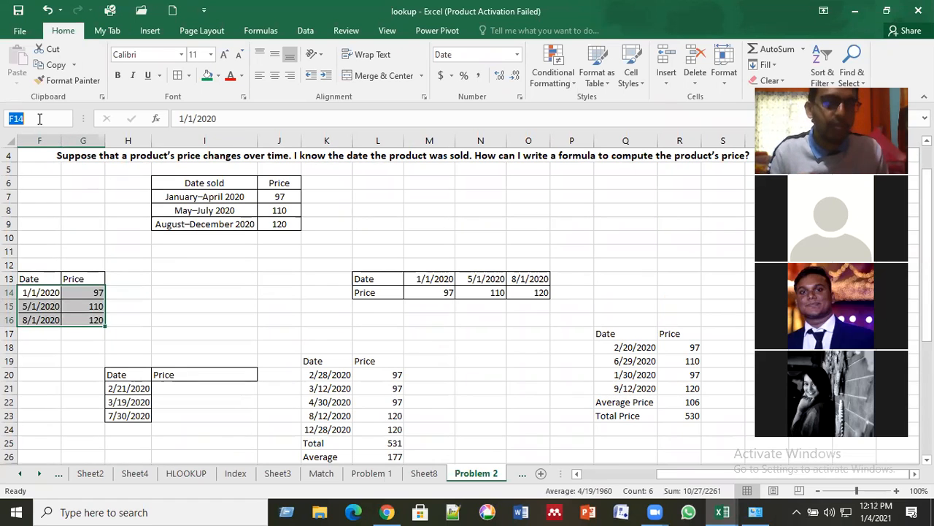
type("a")
key("BackSpace")
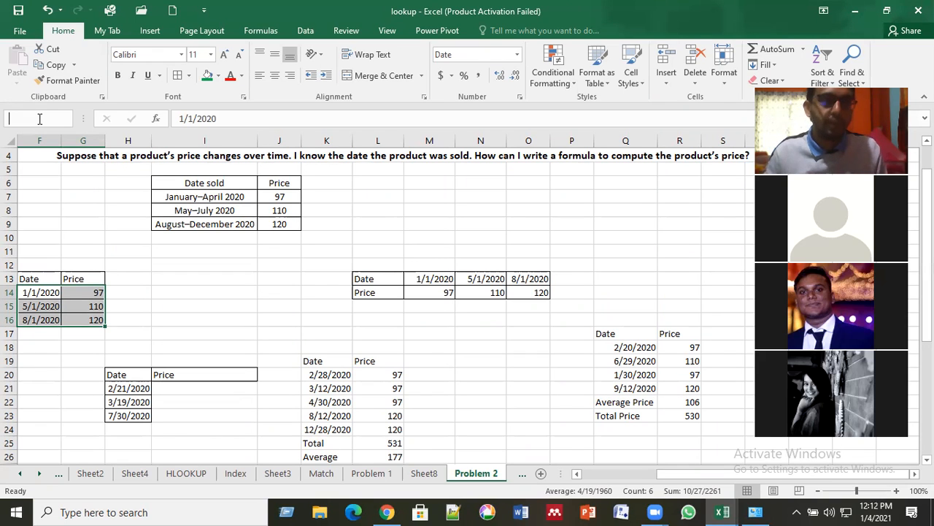
type("A")
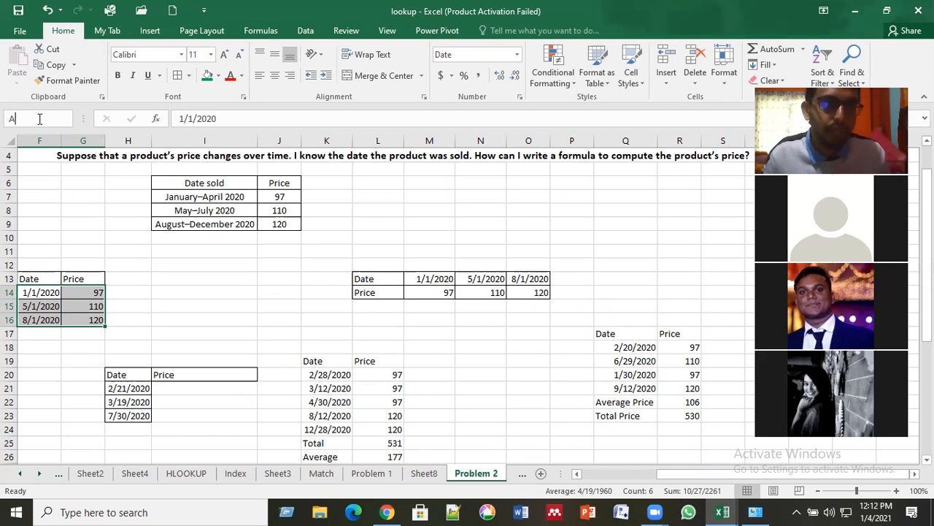
left_click(139, 319)
left_click(189, 391)
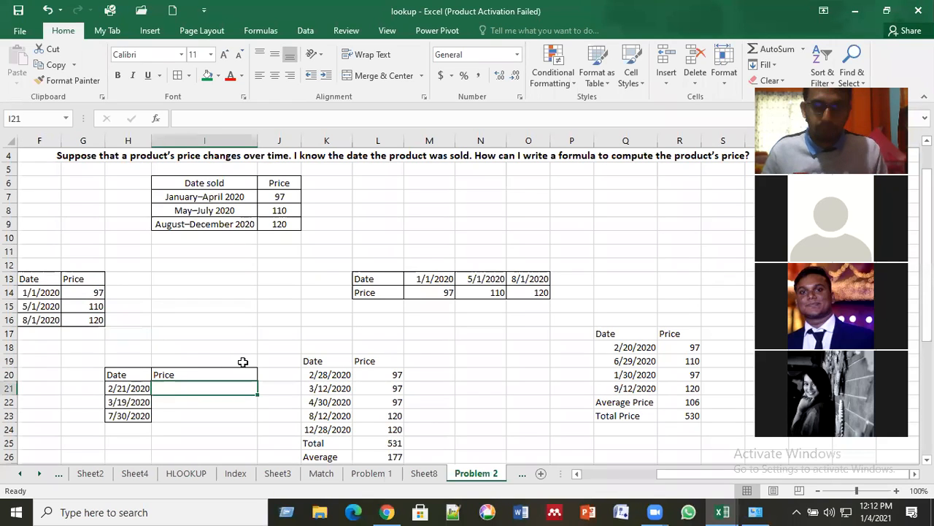
type("=")
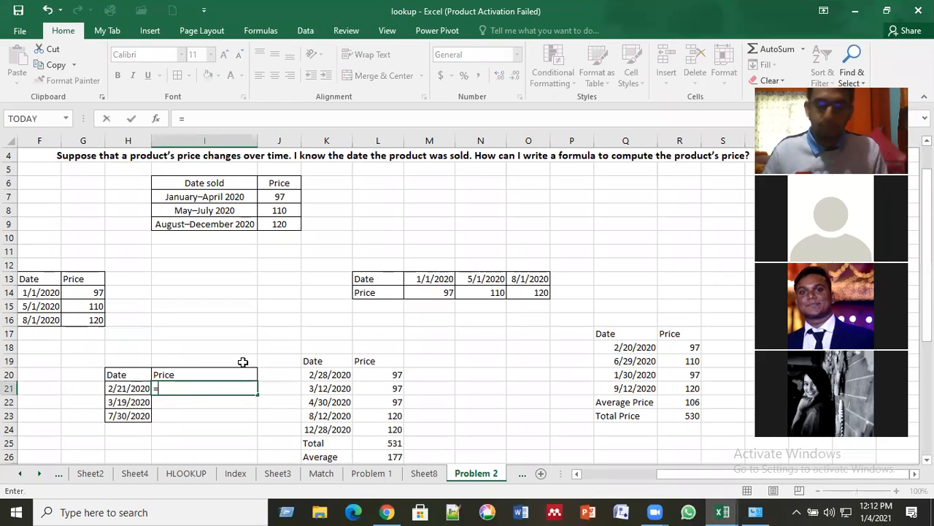
key("Escape")
left_click(222, 333)
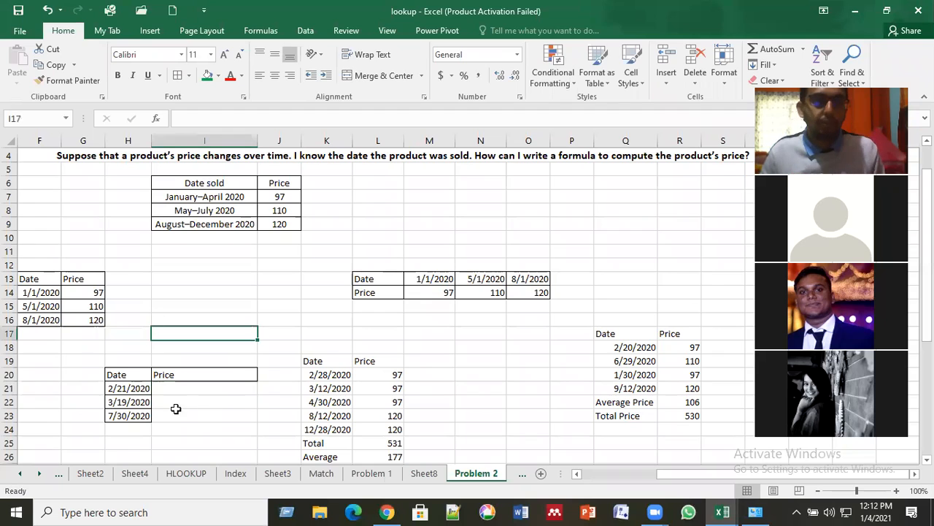
left_click(130, 401)
left_click(130, 416)
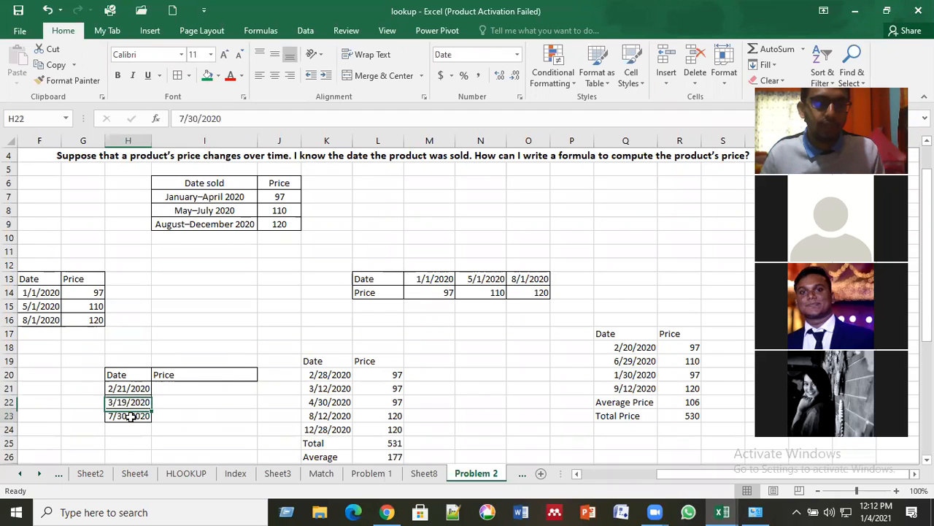
left_click(181, 378)
left_click(127, 376)
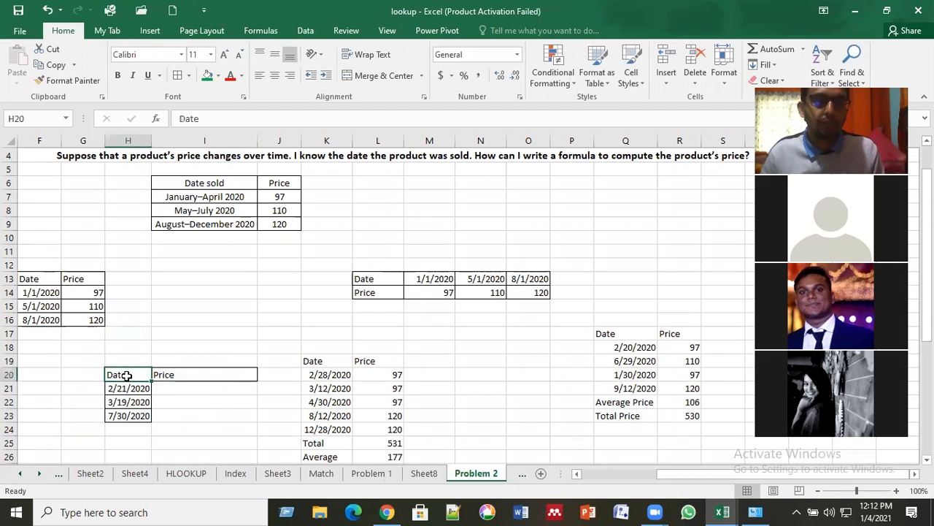
Compare the sale dates in H21:H23 with the source price periods in I6:J9 and the vertical lookup table in F13:G16.
left_click(118, 417)
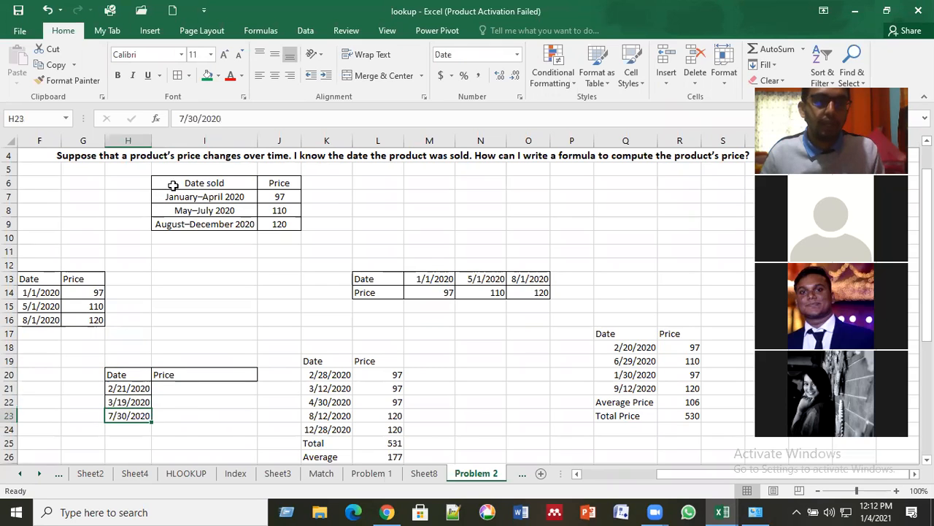
left_click_drag(175, 184, 274, 219)
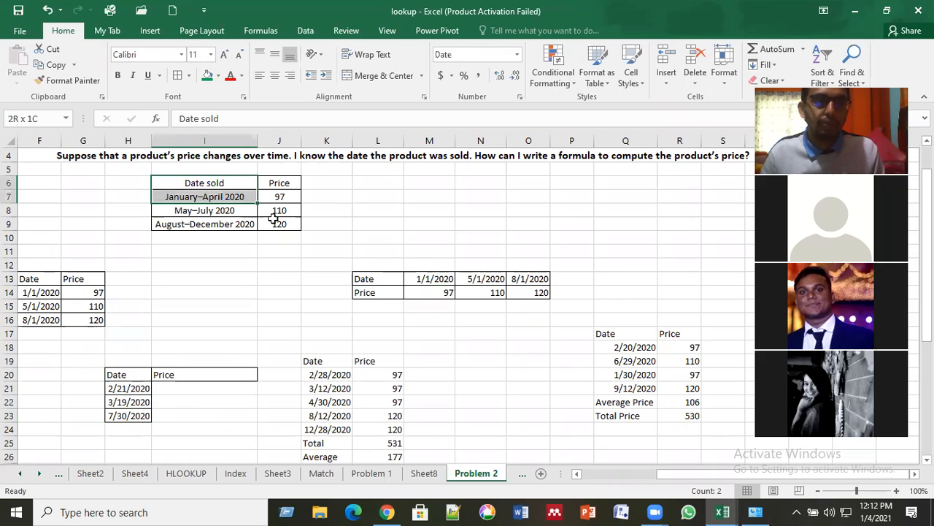
left_click(57, 281)
left_click_drag(71, 310, 78, 319)
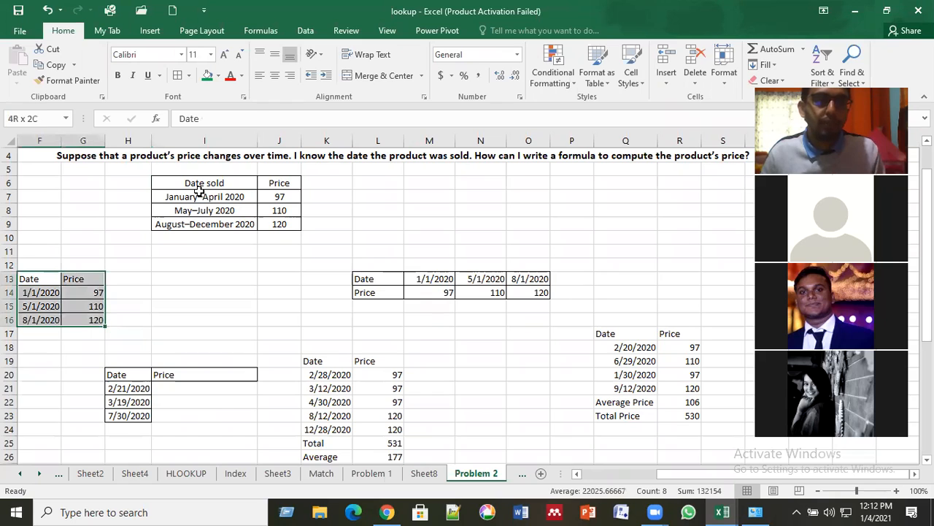
left_click(183, 197)
left_click(172, 211)
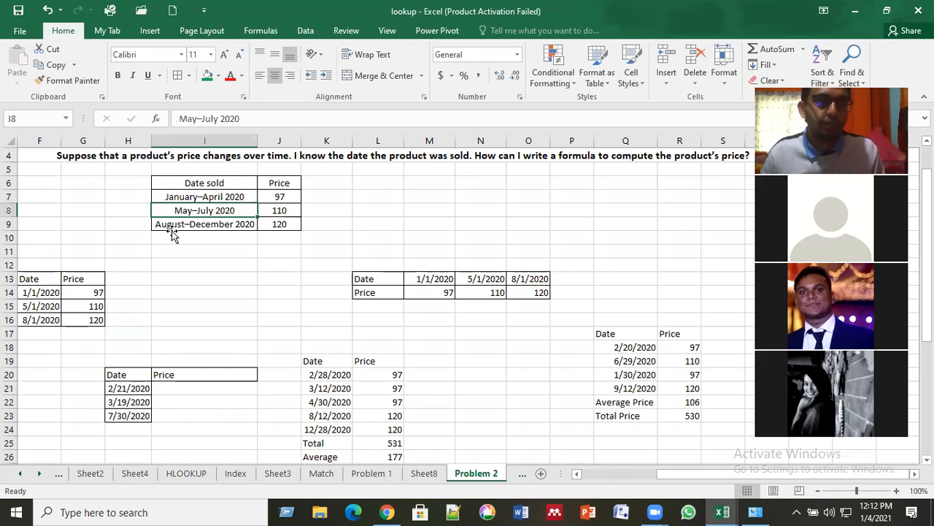
left_click(50, 287)
left_click(43, 320)
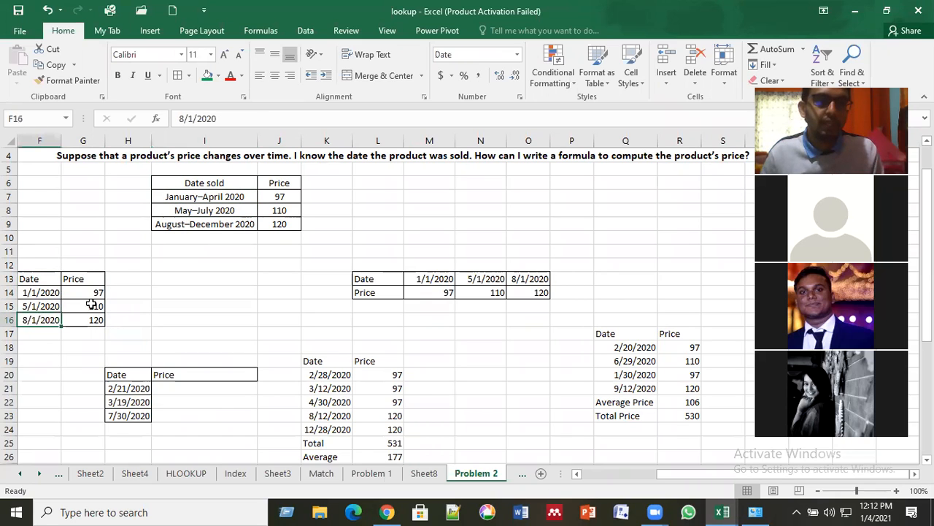
left_click(93, 295)
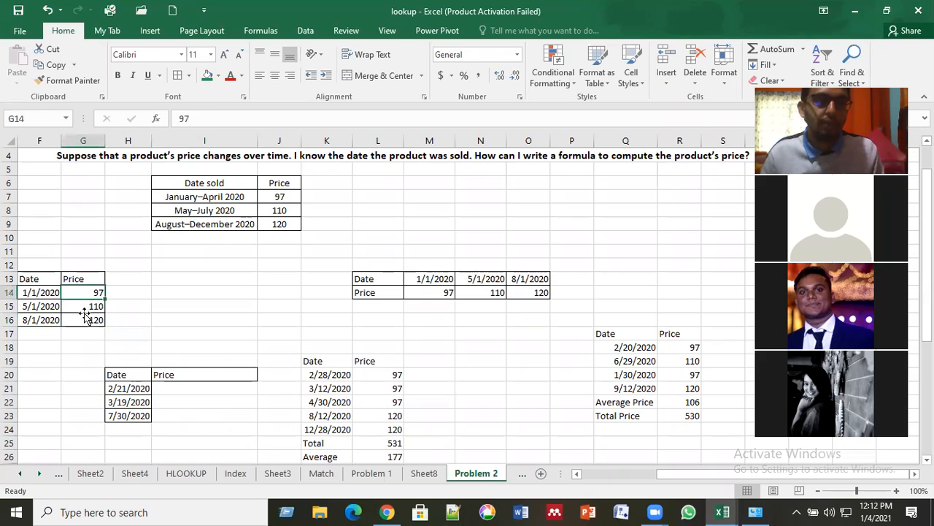
left_click(85, 311)
left_click(84, 322)
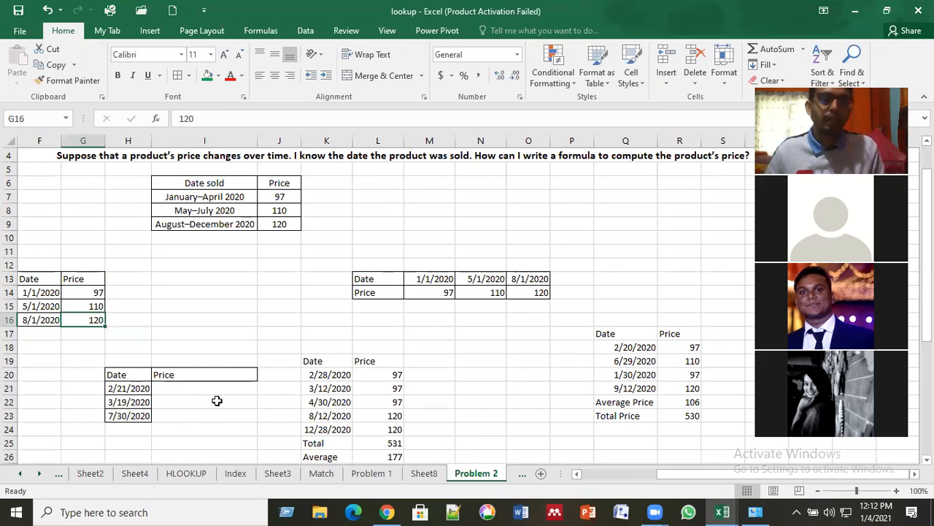
left_click(122, 388)
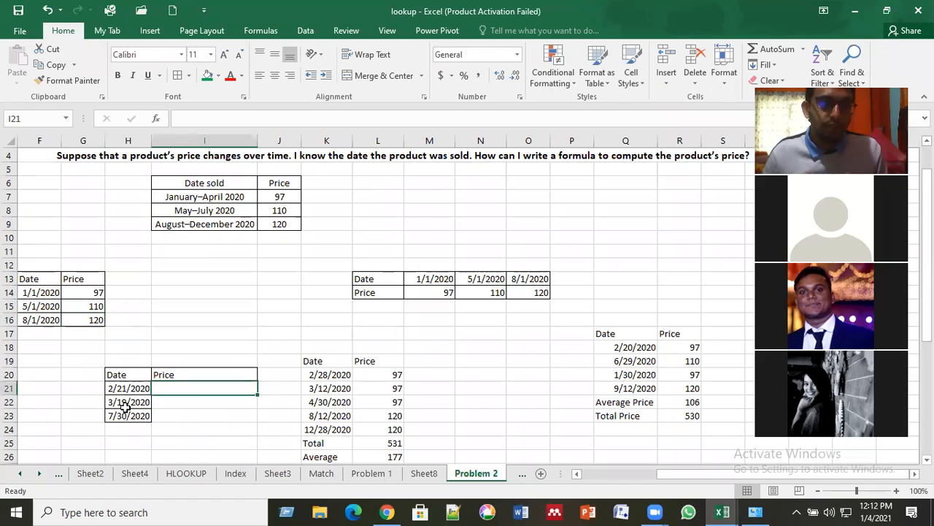
left_click(125, 419)
Extend the date column with the sale dates 8/28/2020 in H24 and 9/24/2020 in H25.
scroll(154, 402, "down", 1)
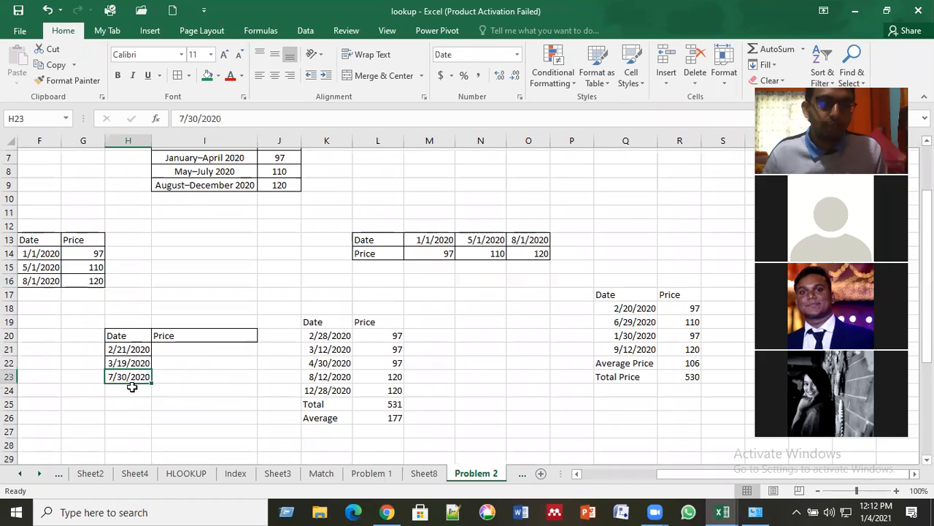
left_click(132, 387)
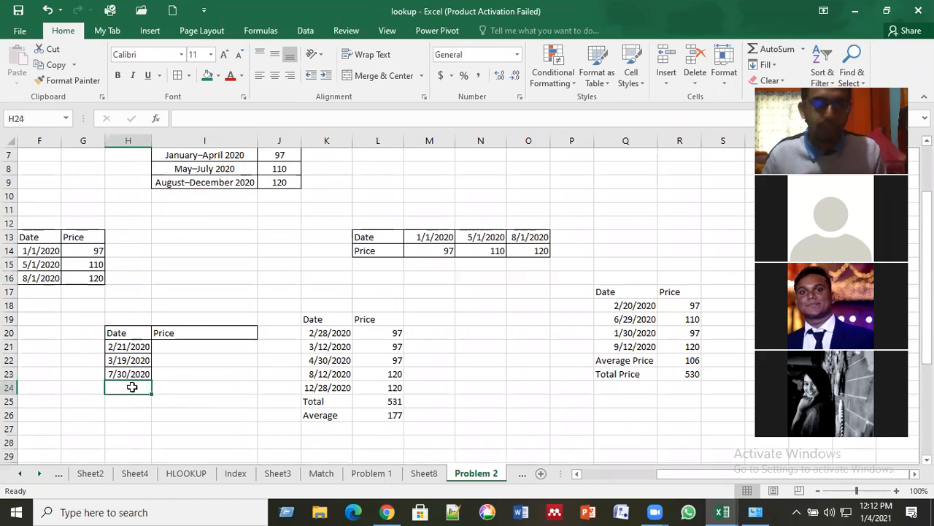
type("8/")
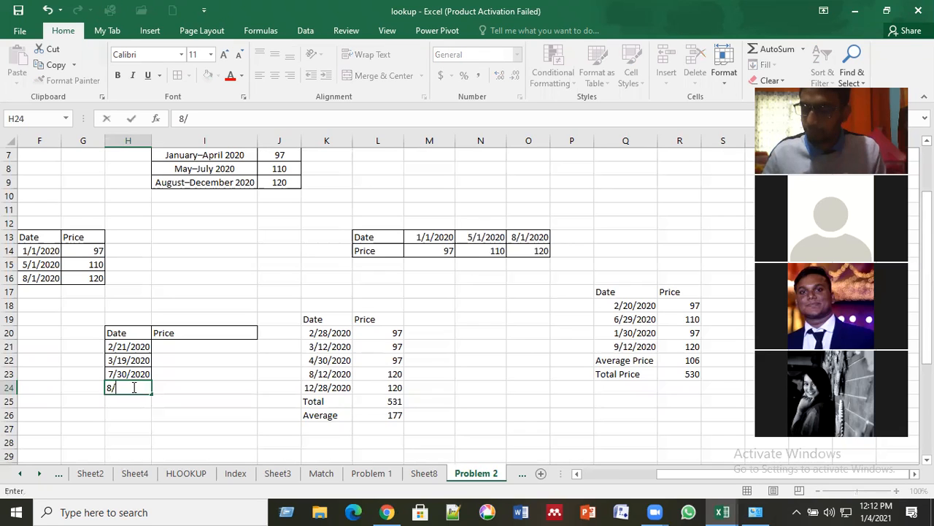
type("28/20")
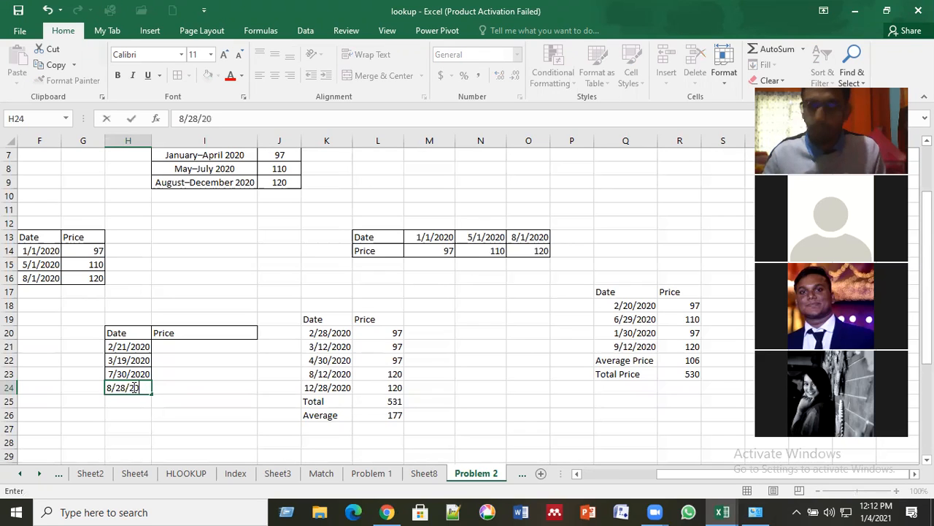
key("Return")
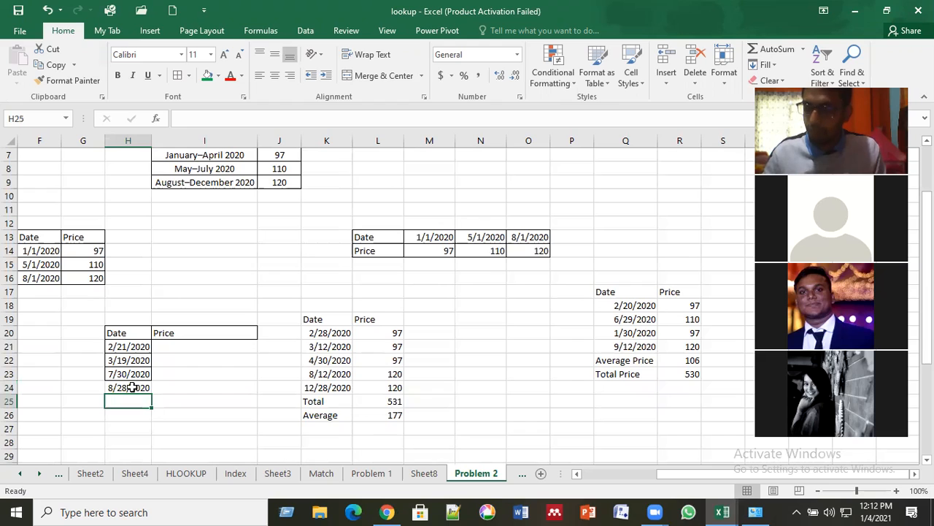
type("9/24/202")
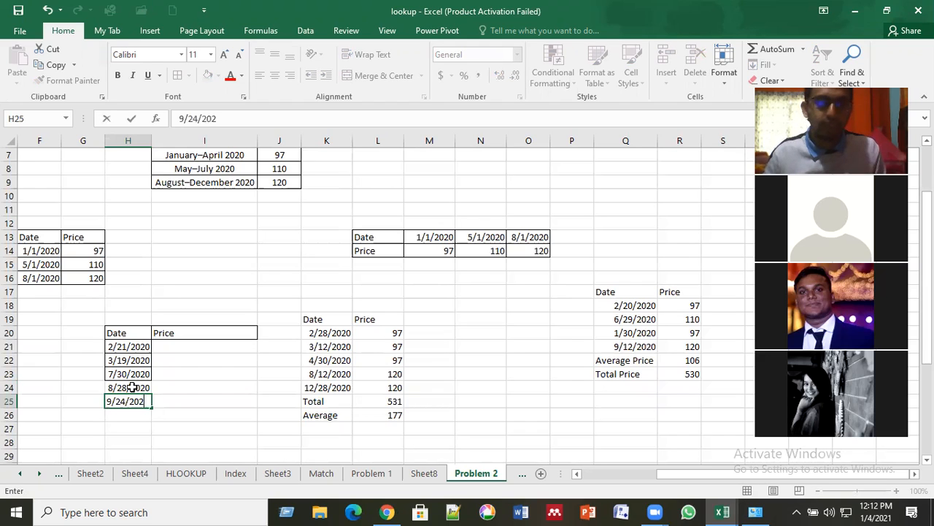
type("0")
key("Return")
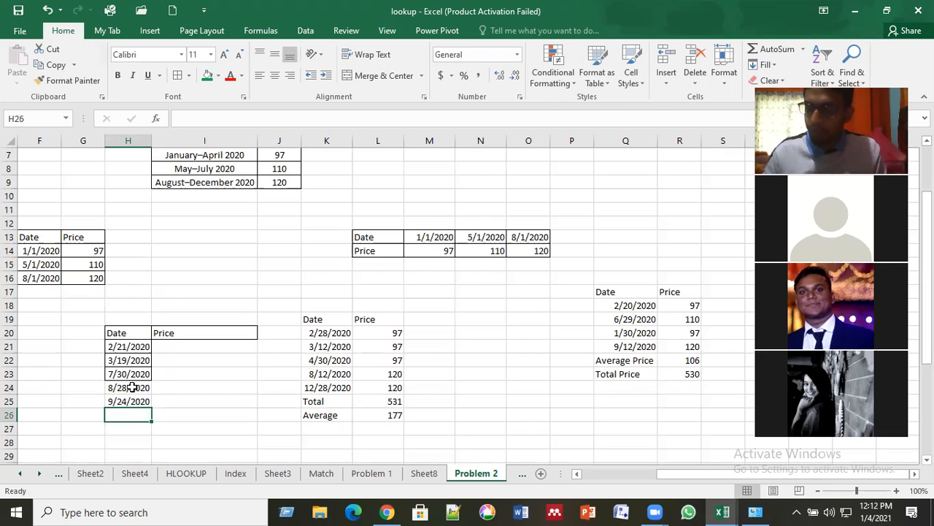
Add the sale dates 1/30/2020 and 5/28/2020 in H26:H27 and apply all borders to the date column H20:H27.
type("1/30/2020")
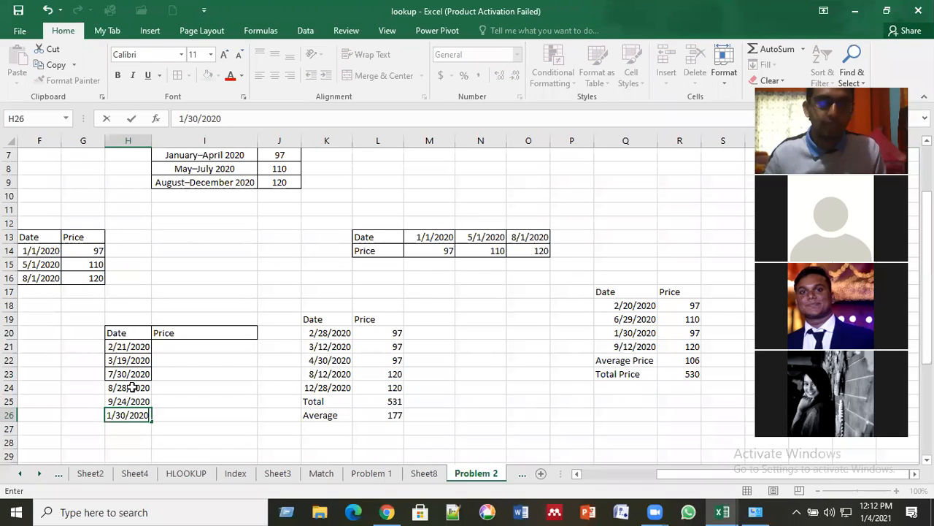
key("Return")
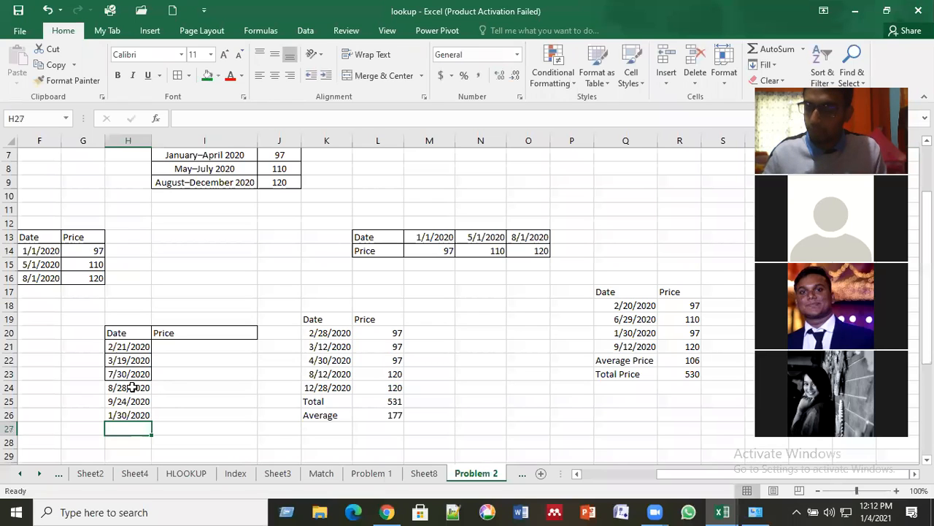
type("5/")
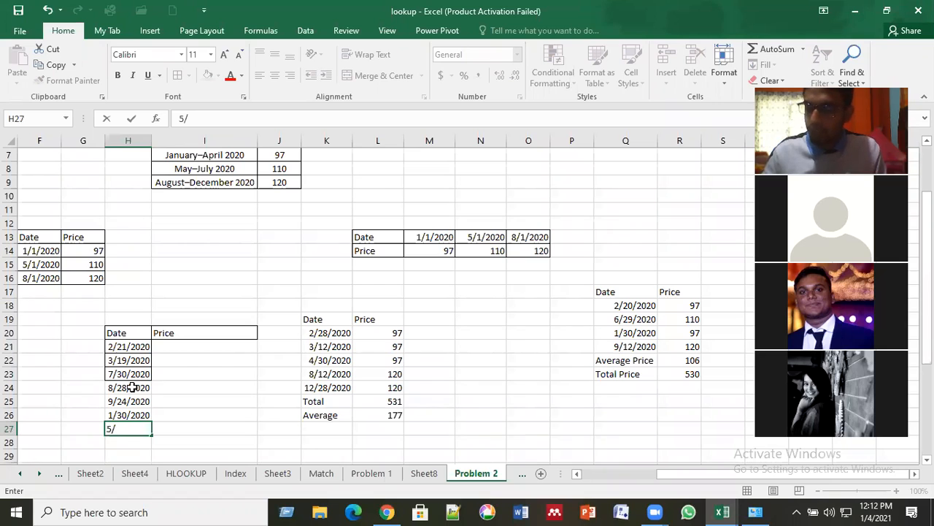
type("28/2020")
key("Return")
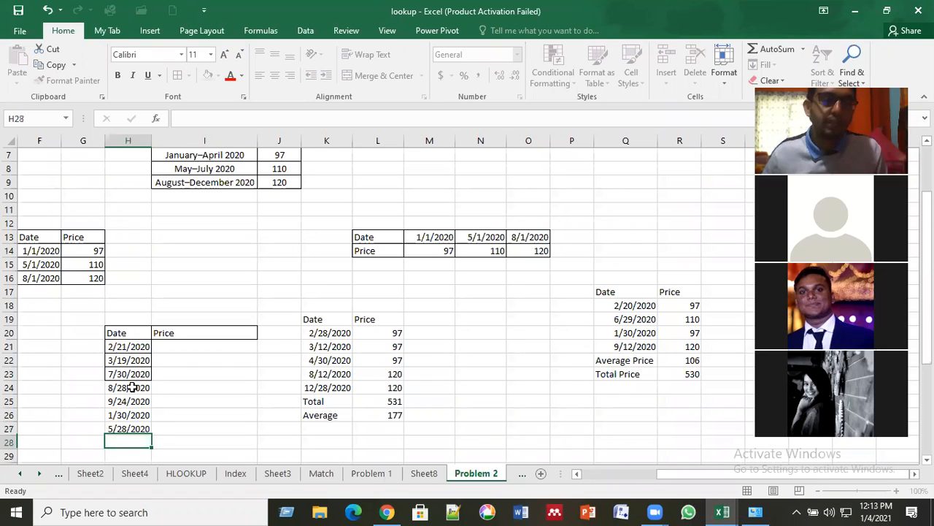
left_click(143, 387)
left_click_drag(143, 337, 140, 428)
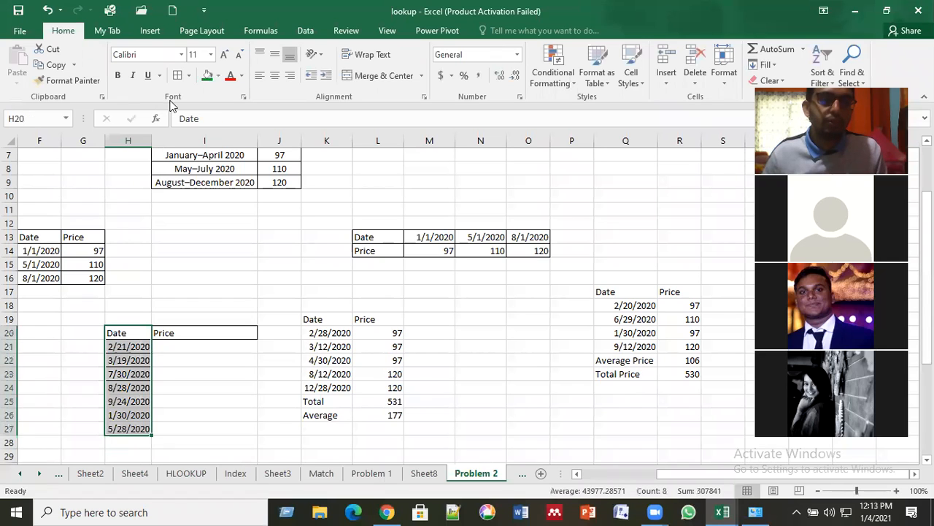
Enter =VLOOKUP(H21,A,2,TRUE) in I21 to look up the first sale date's price with an approximate match in range A.
left_click(225, 344)
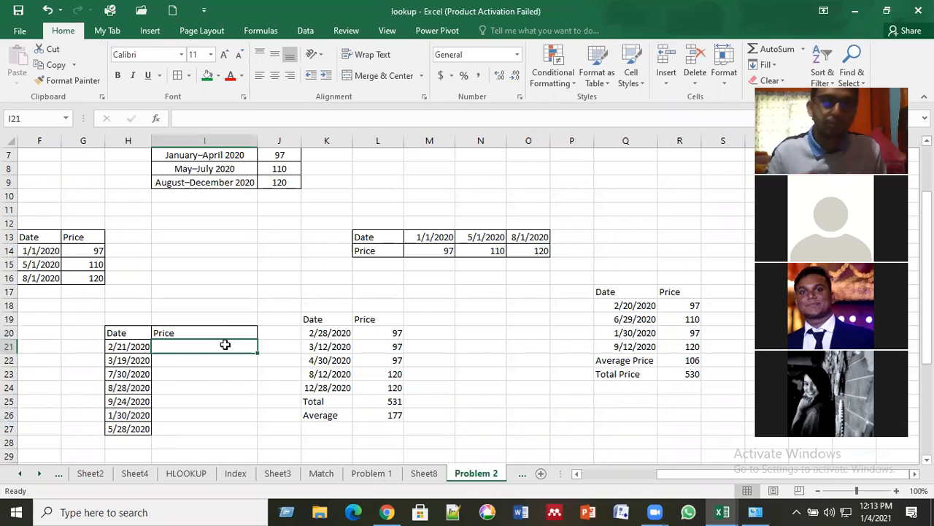
type("=")
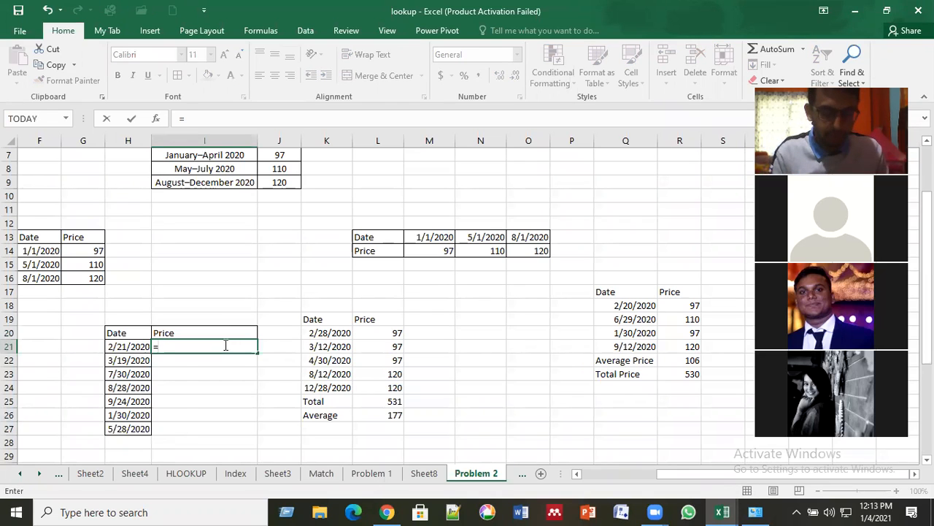
type("VLOO")
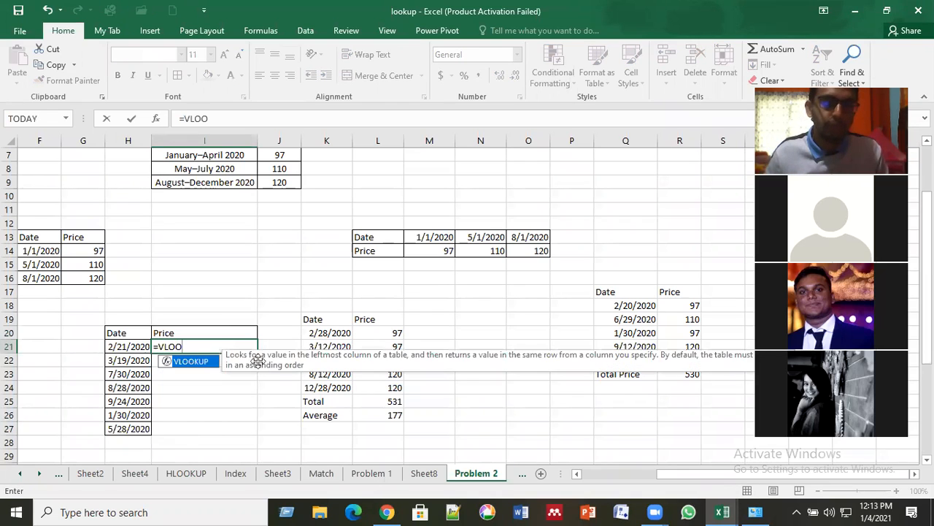
key("Tab")
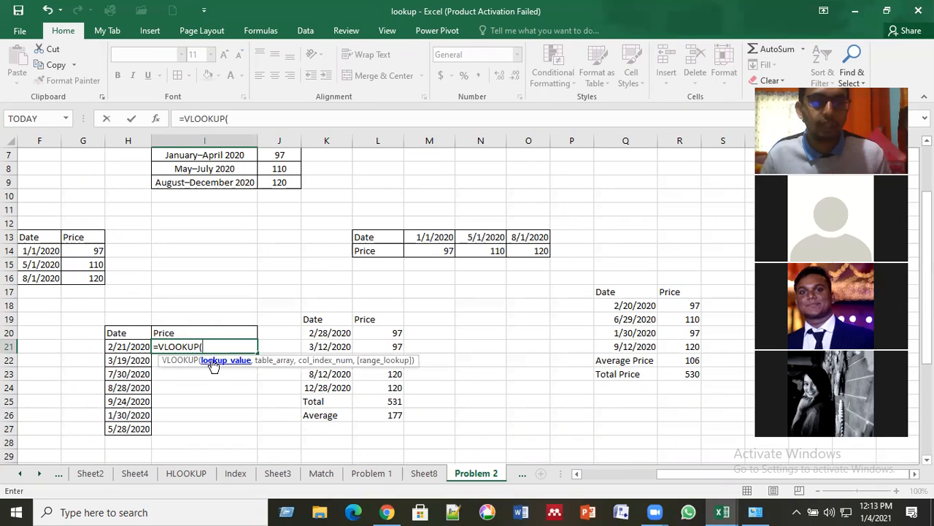
left_click(137, 350)
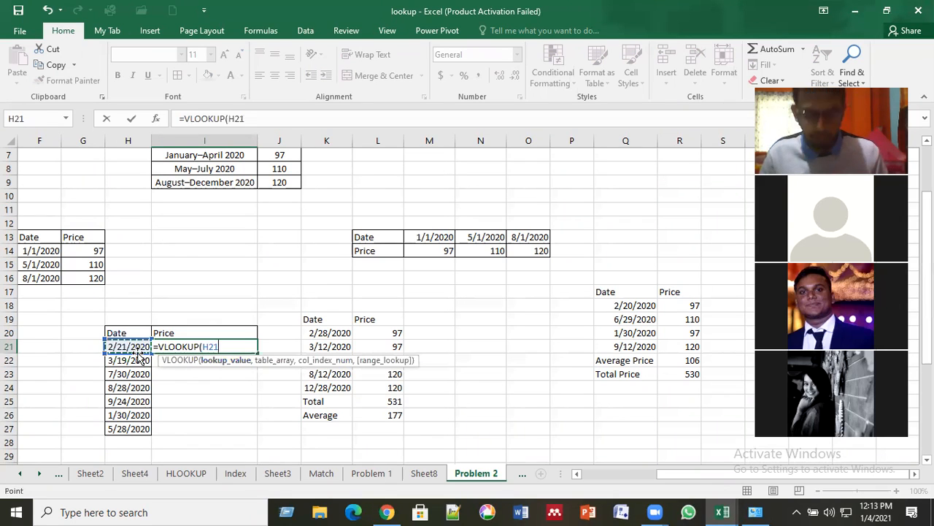
type(",")
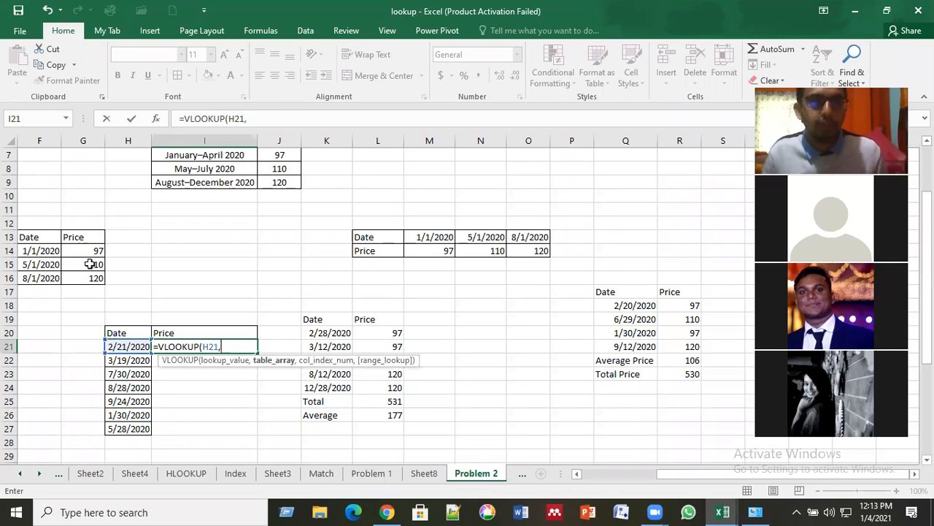
type("A")
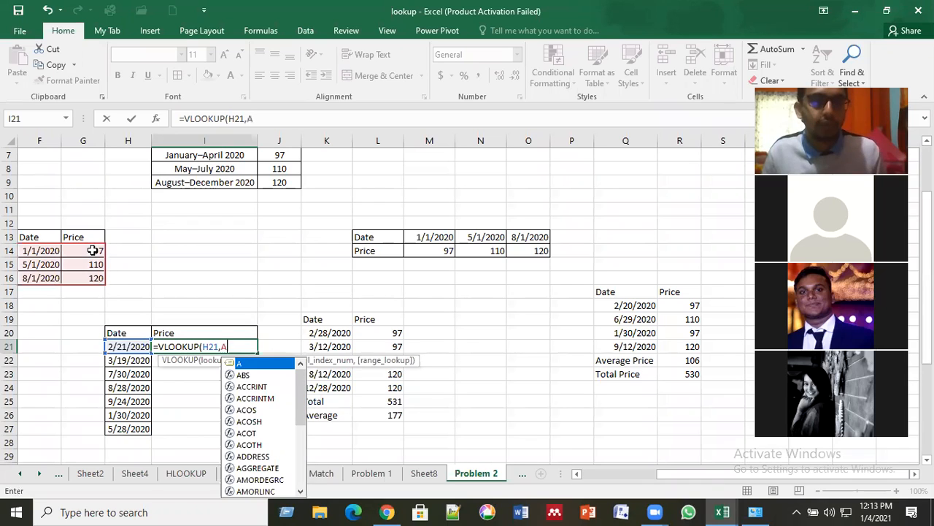
double_click(253, 364)
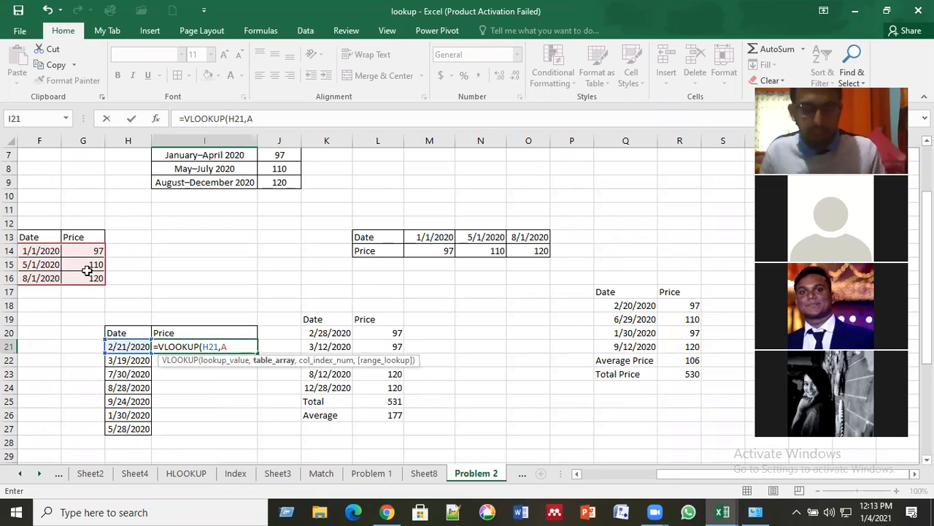
type(",")
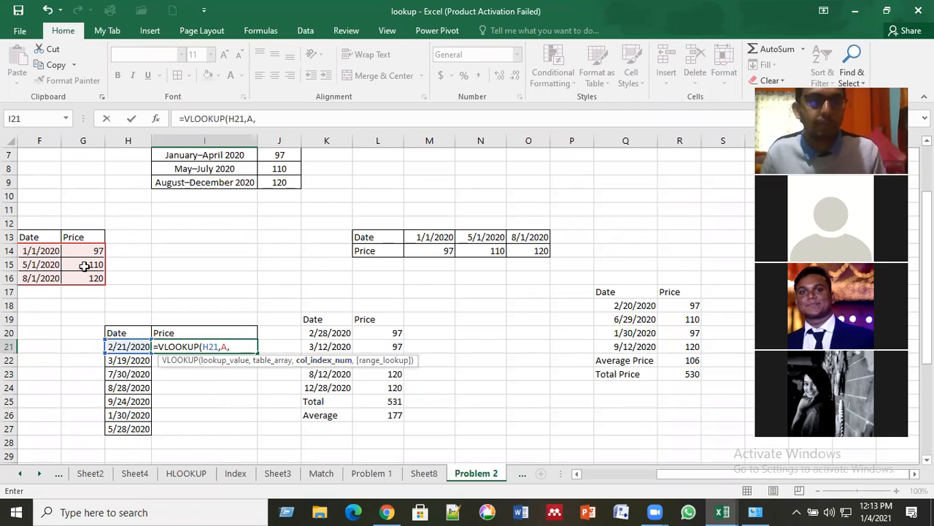
type("2")
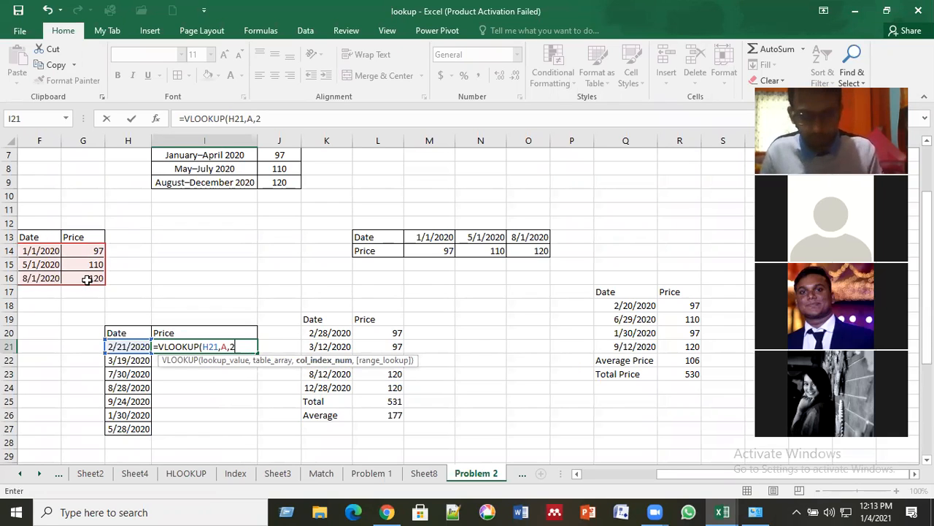
type(",")
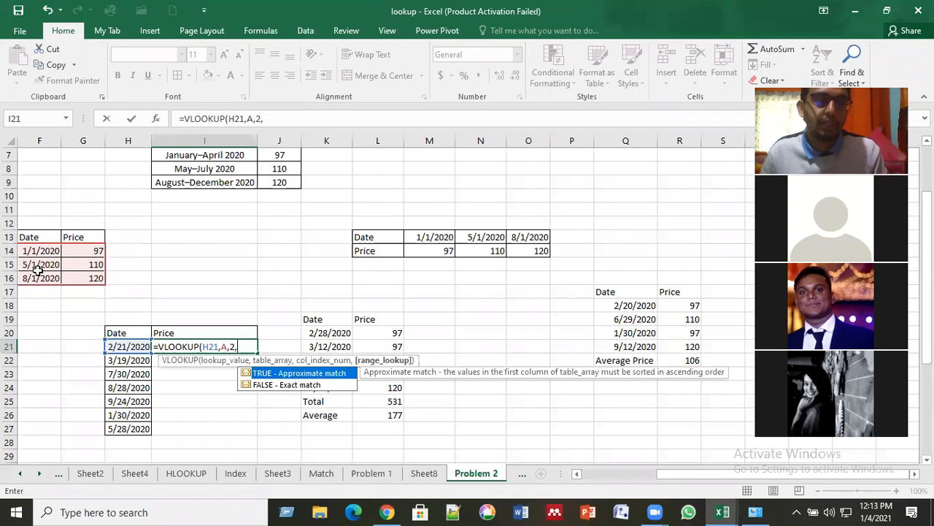
double_click(309, 373)
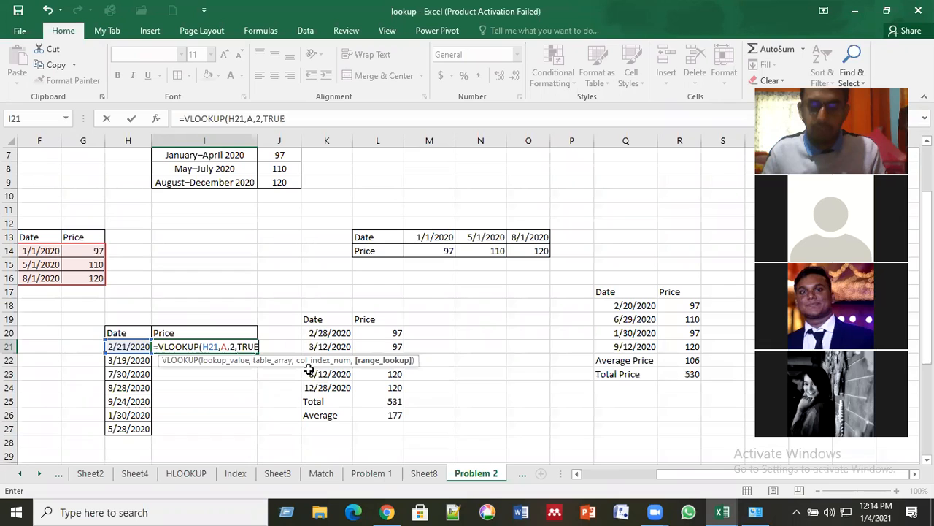
key("Return")
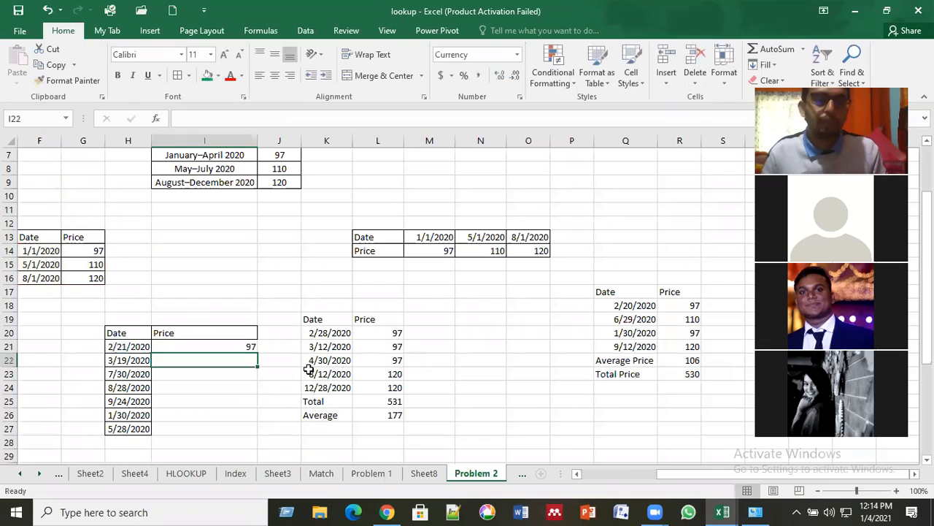
Fill the VLOOKUP formula from I21 down to I27 and check the copied formula in I22.
left_click(252, 348)
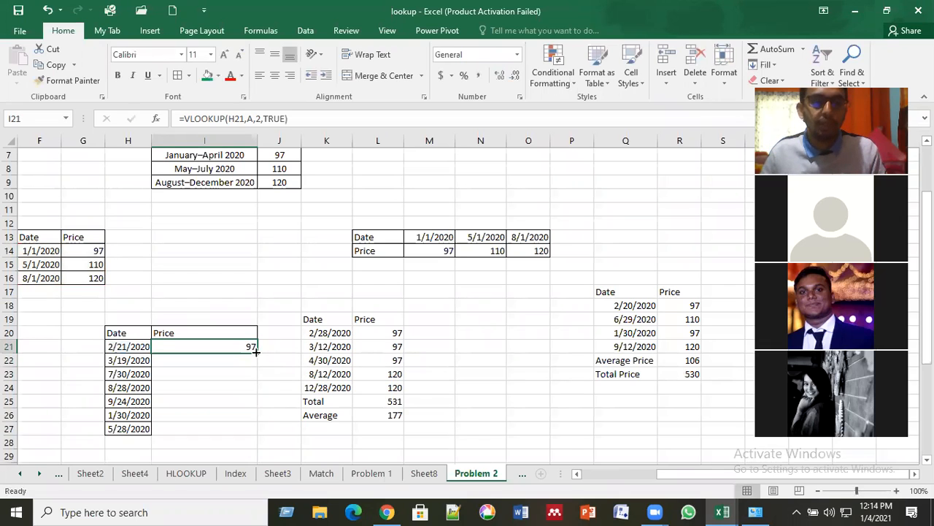
left_click_drag(254, 351, 284, 427)
left_click(231, 358)
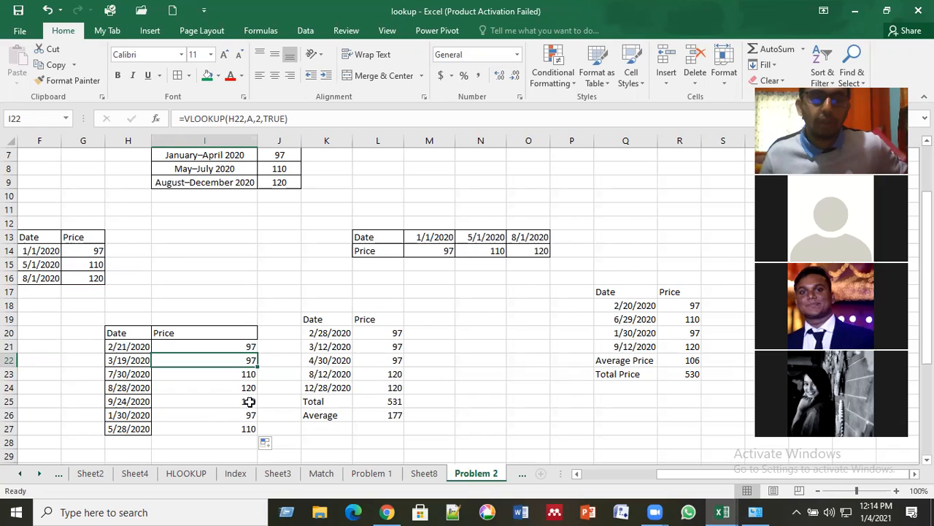
Clear the VLOOKUP results from the price cells I21:I27.
left_click(189, 348)
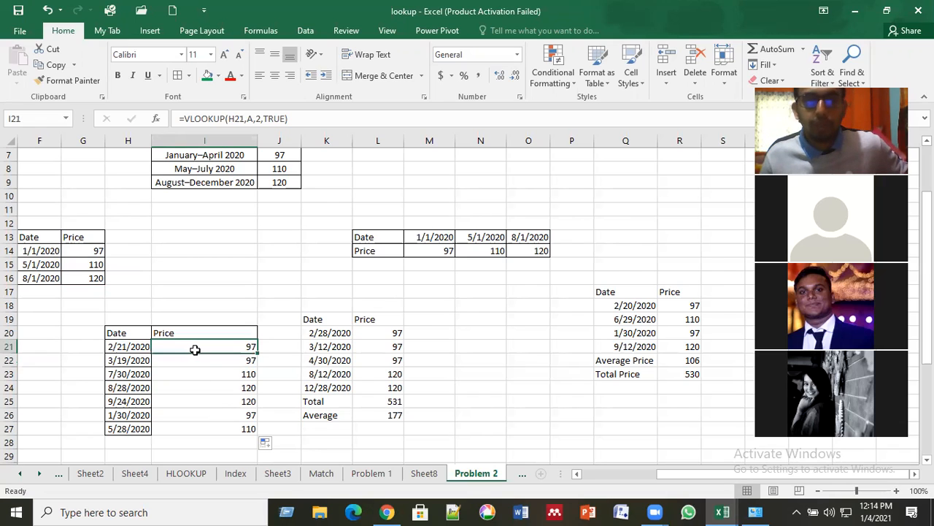
left_click(211, 428, "shift")
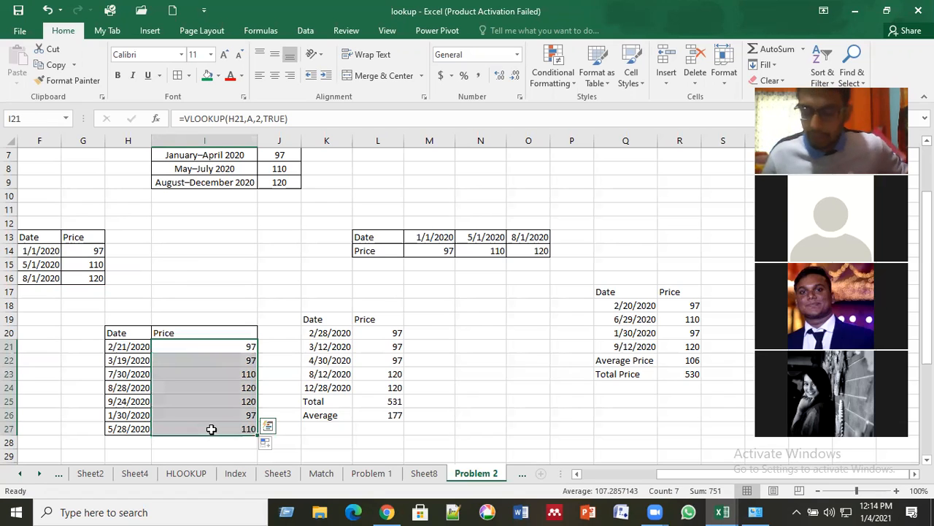
key("Delete")
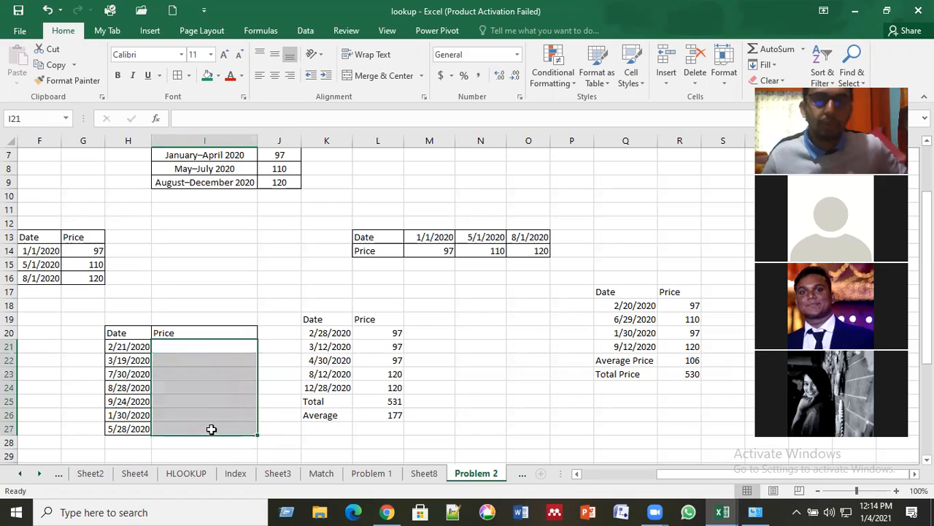
Examine the horizontal date and price table and check the range name assigned to M13:O14.
left_click(496, 249)
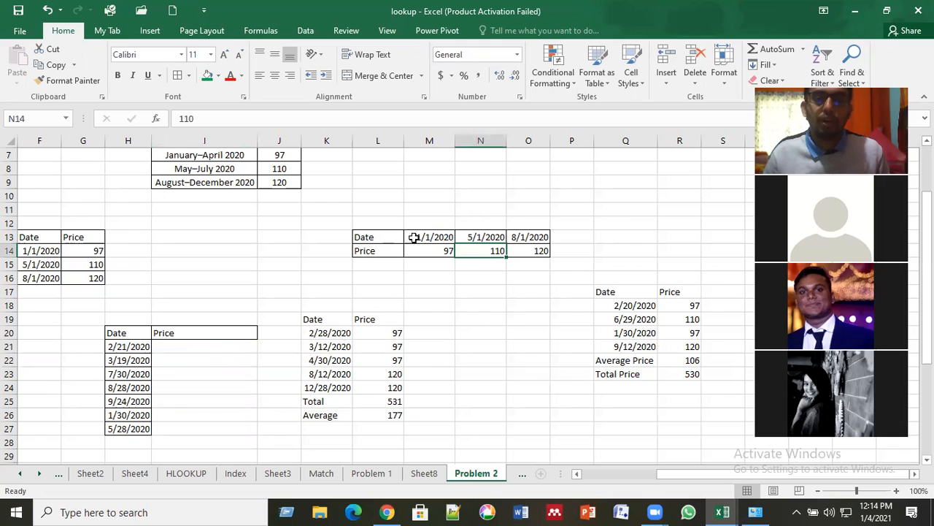
left_click(370, 237)
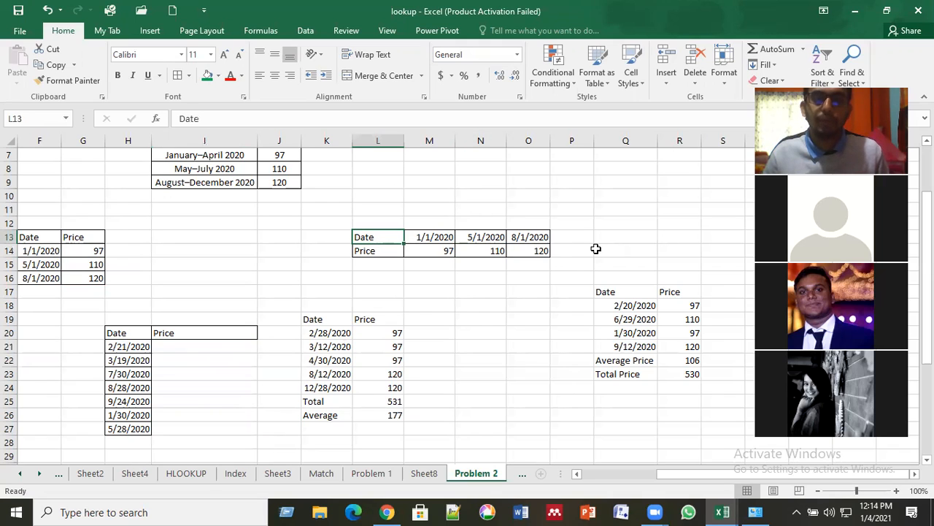
left_click(597, 250)
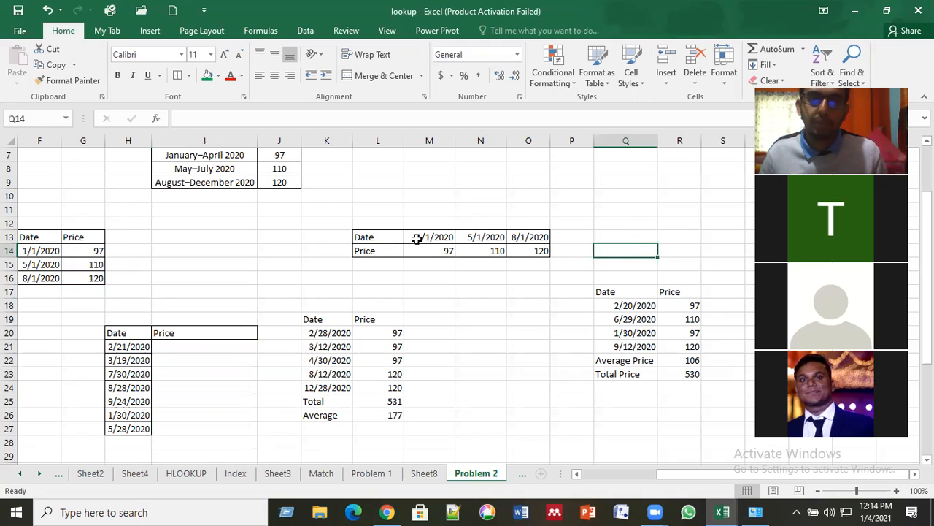
left_click_drag(417, 238, 517, 250)
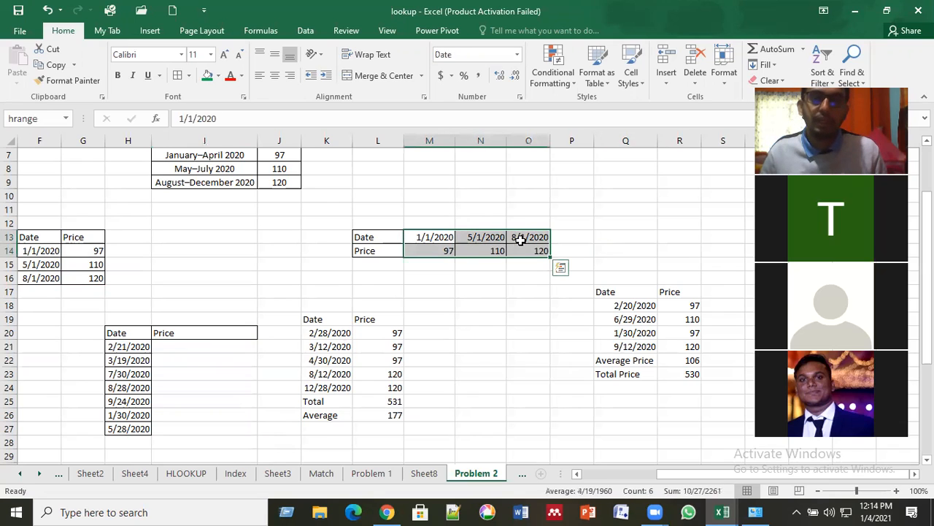
left_click(43, 121)
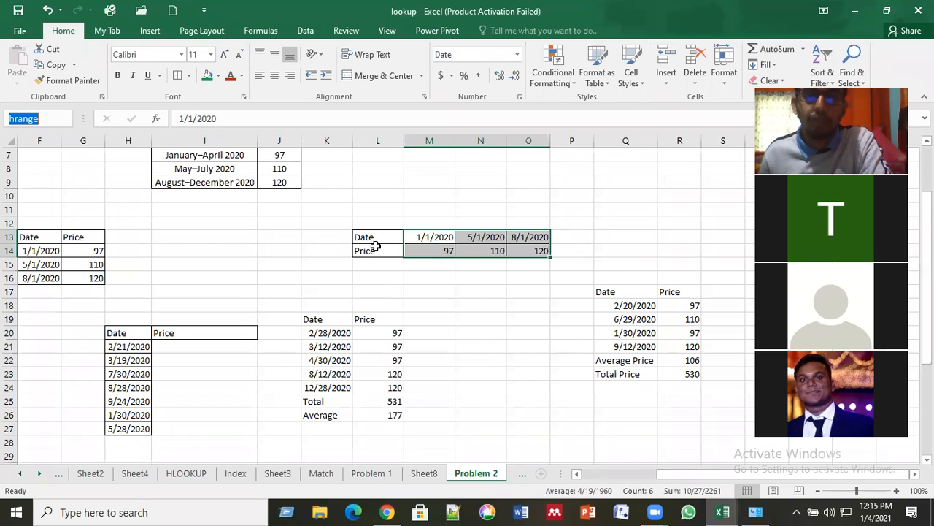
left_click(559, 240)
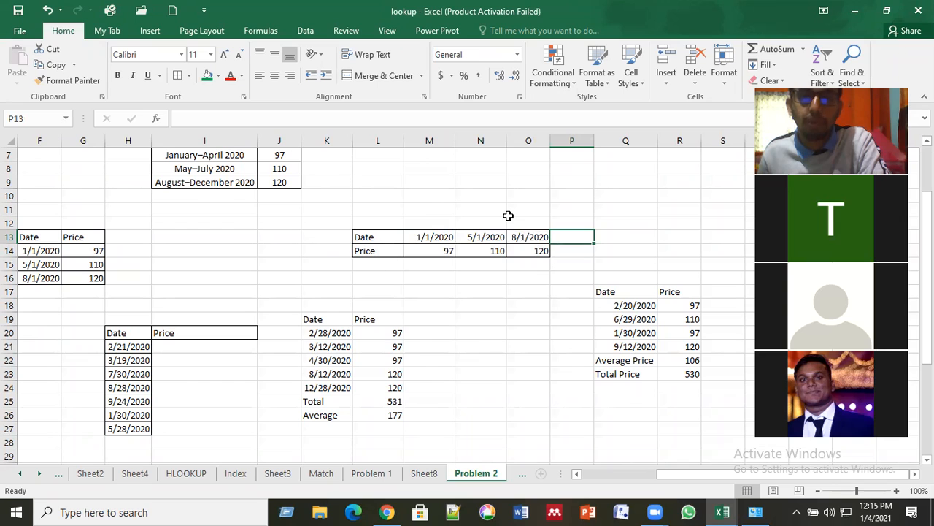
left_click(431, 238)
left_click_drag(457, 240, 521, 251)
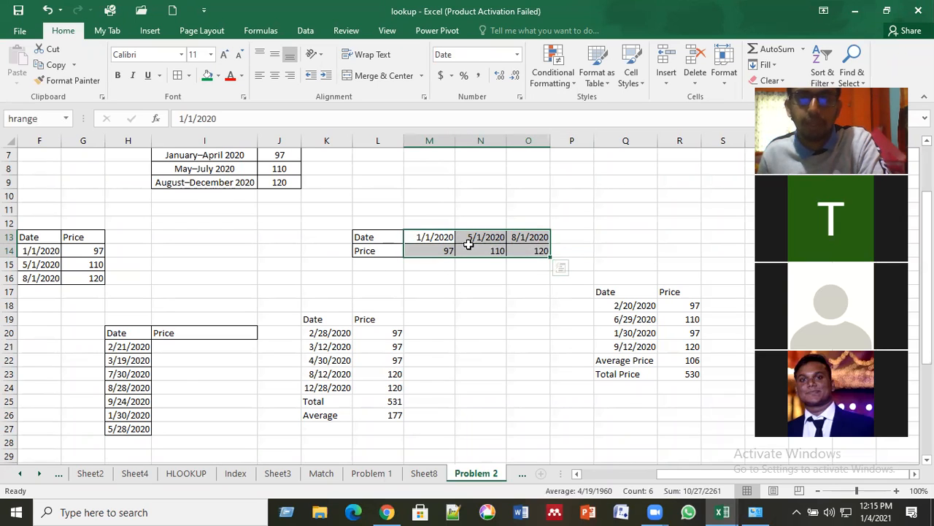
left_click(46, 118)
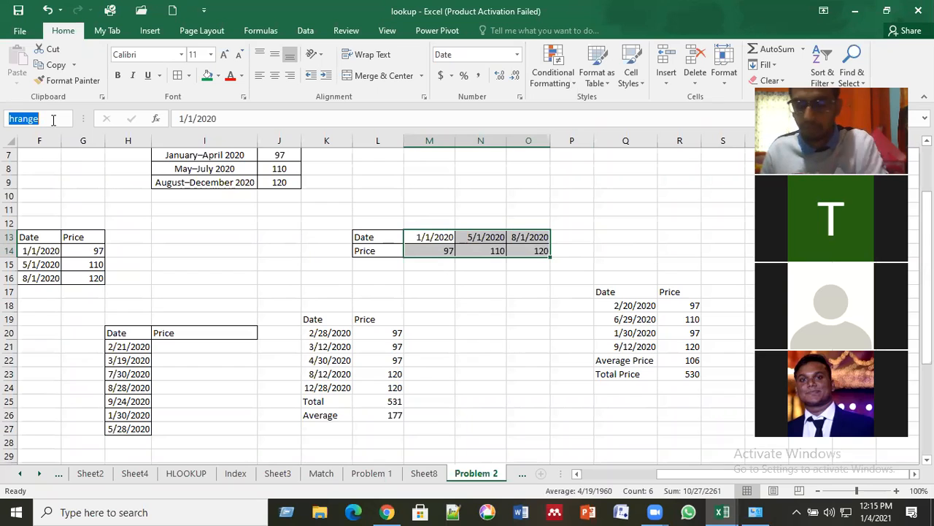
key("Return")
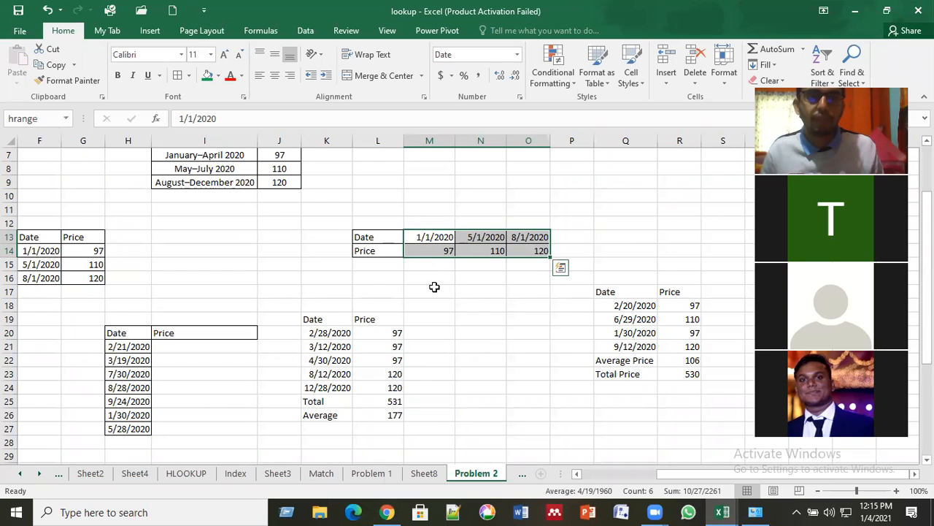
left_click(434, 289)
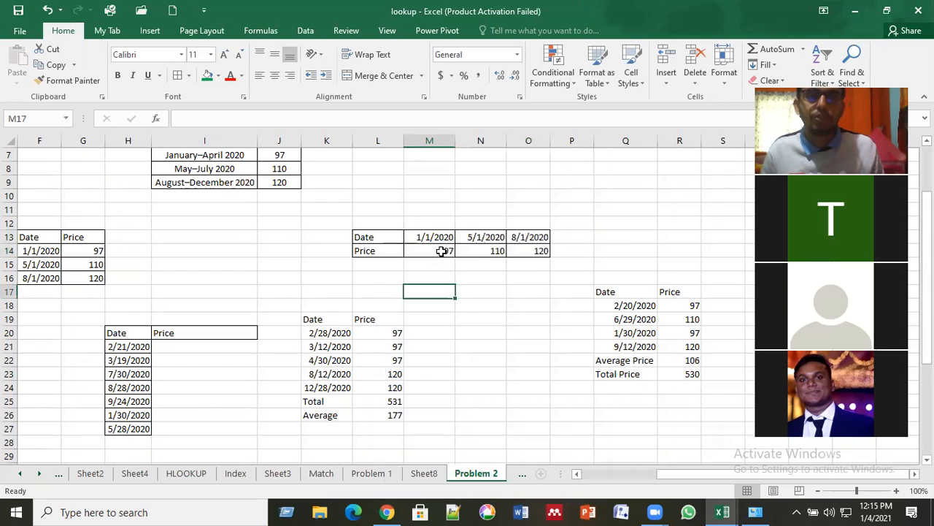
Enter =HLOOKUP(H21,hrange,2,TRUE) in I21 to look up the first sale date's price with an approximate match in the horizontal table.
left_click(232, 347)
type("=")
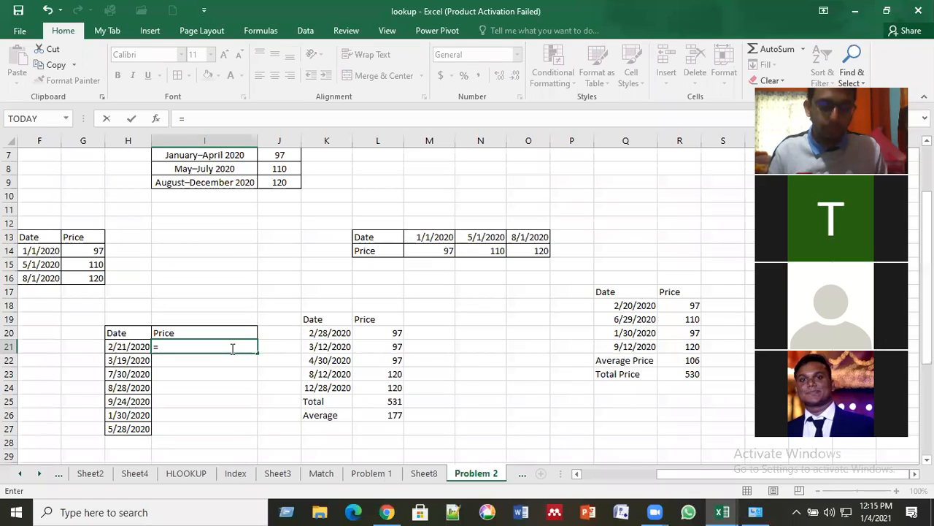
type("HLO")
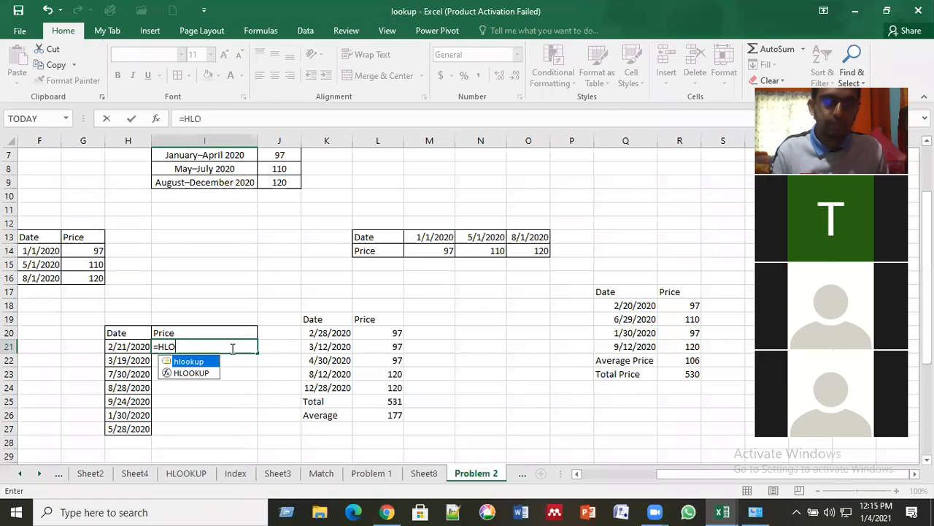
double_click(194, 375)
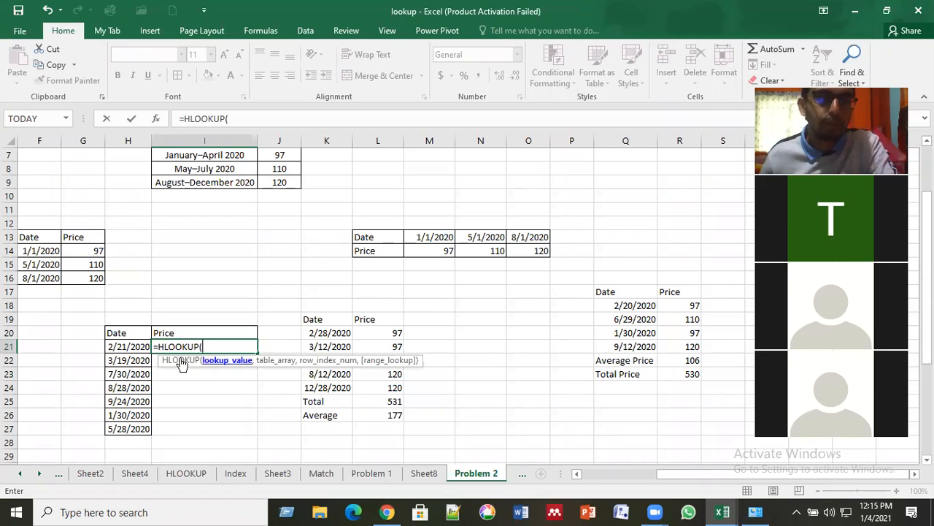
left_click(121, 350)
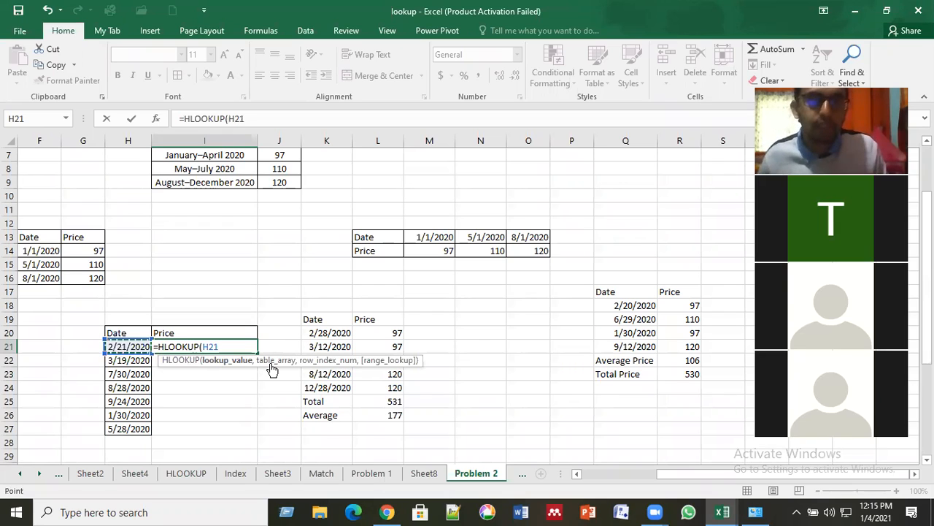
type(",")
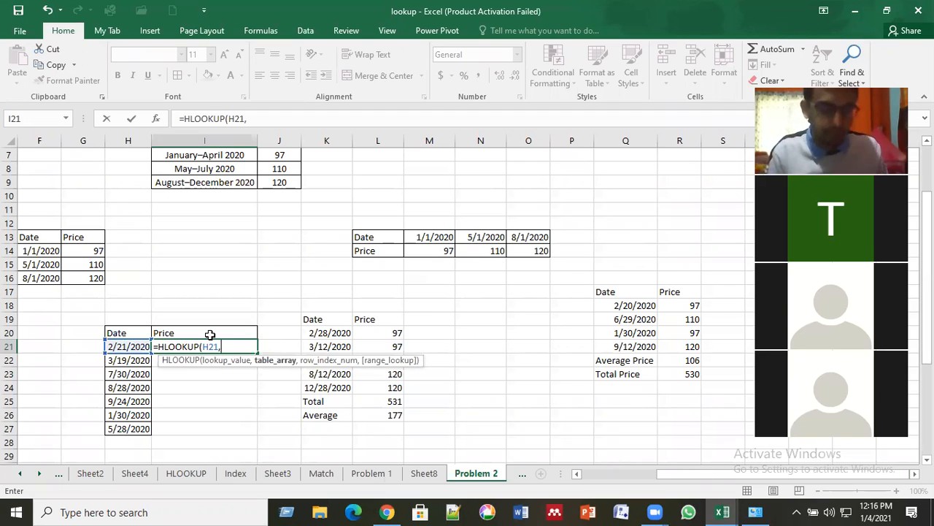
type("H")
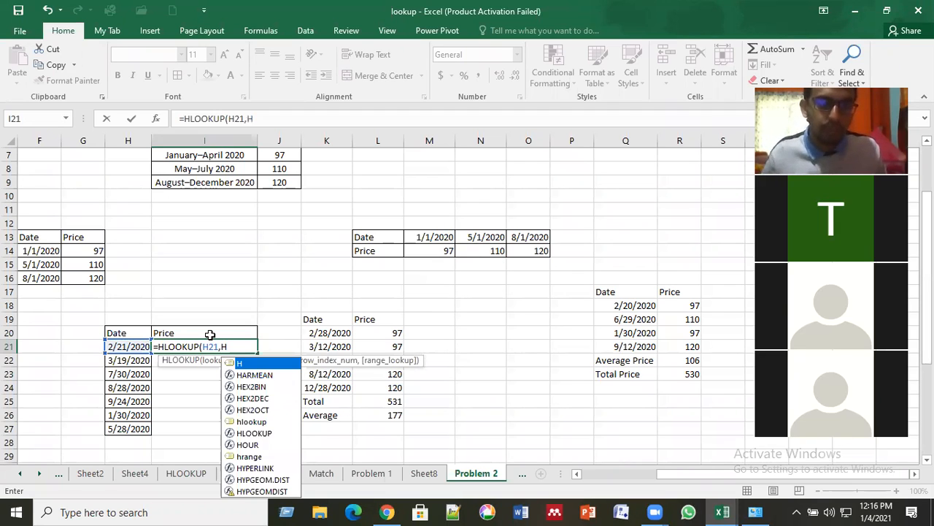
left_click(249, 456)
key("Tab")
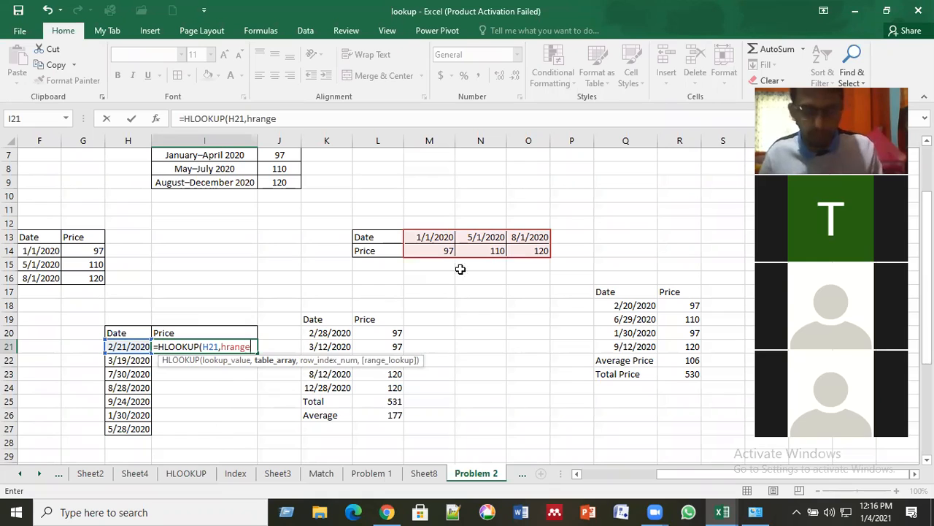
type(",")
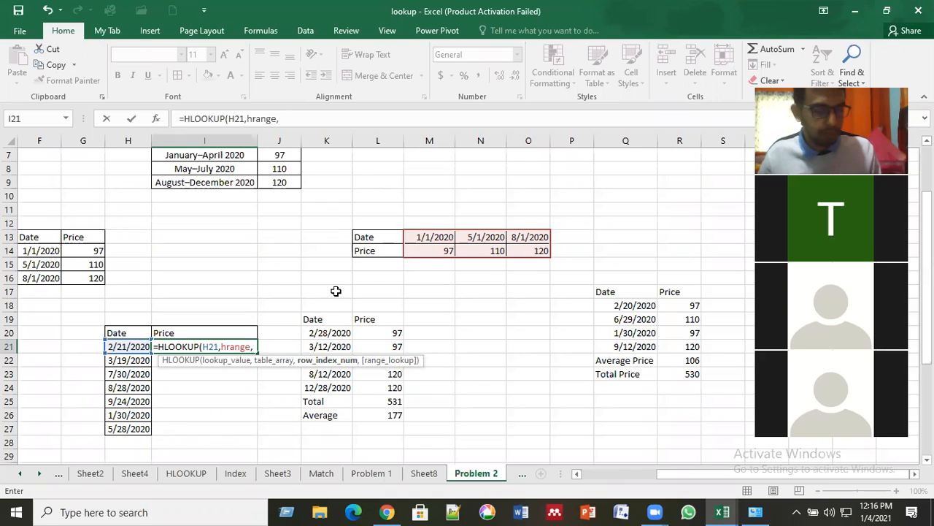
type("2,")
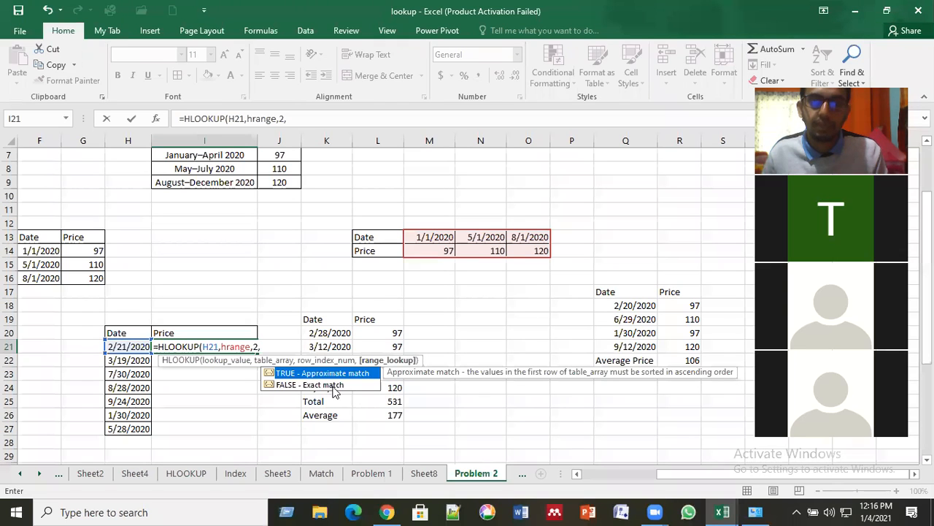
double_click(349, 374)
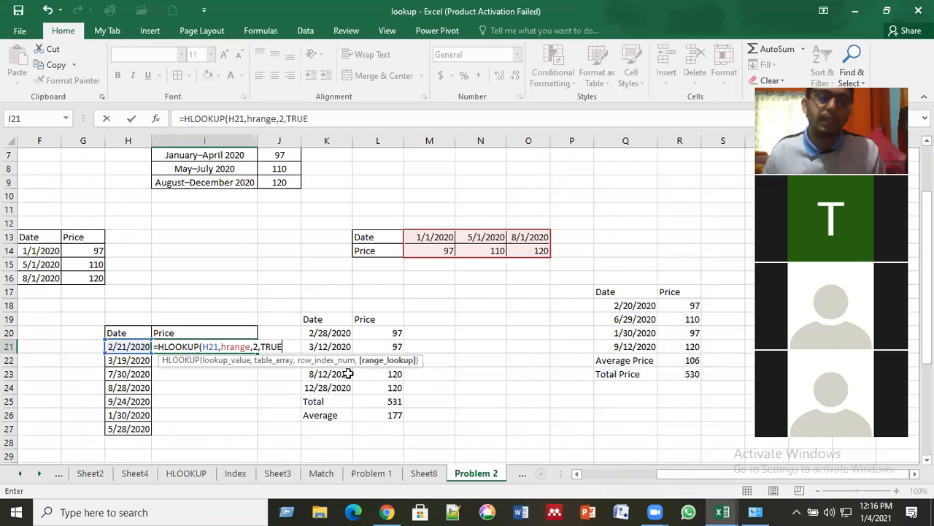
key("Return")
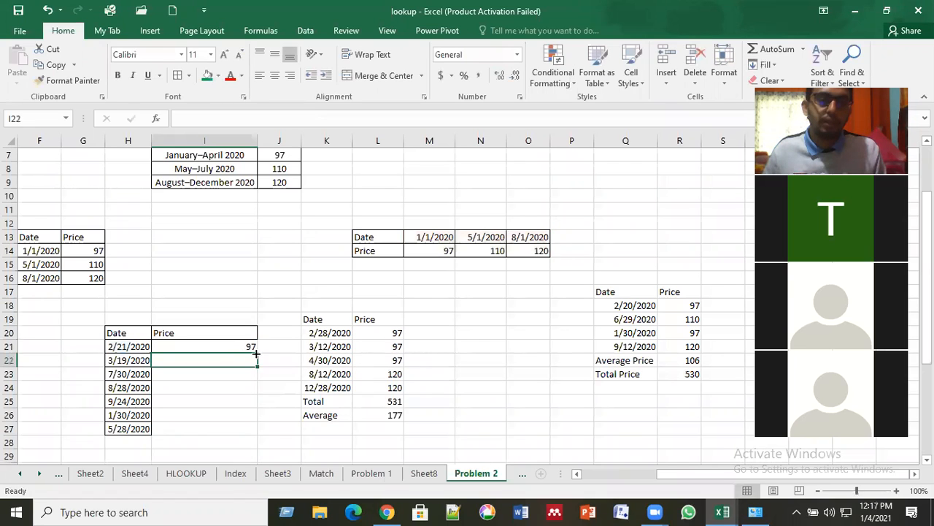
Fill the HLOOKUP formula from I21 down to I27 and check the copied formula in I23.
left_click(234, 347)
left_click_drag(257, 353, 256, 430)
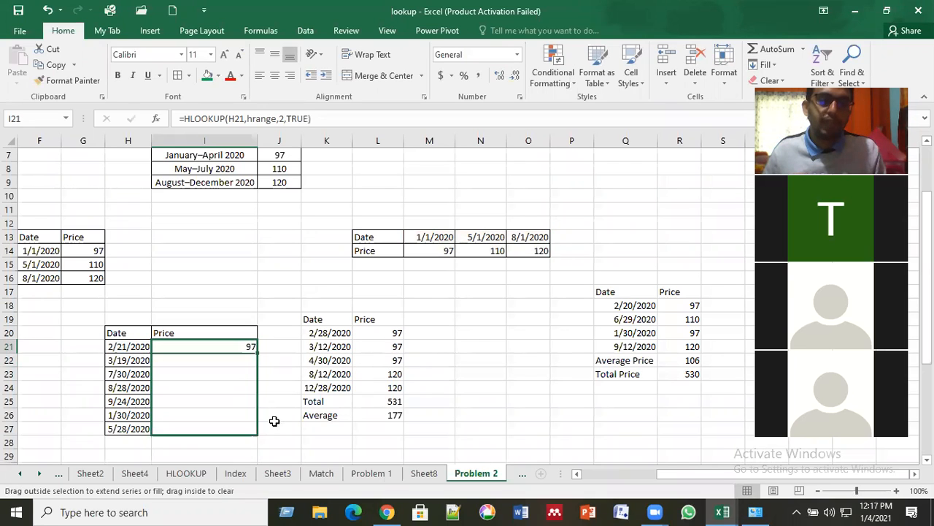
left_click(281, 279)
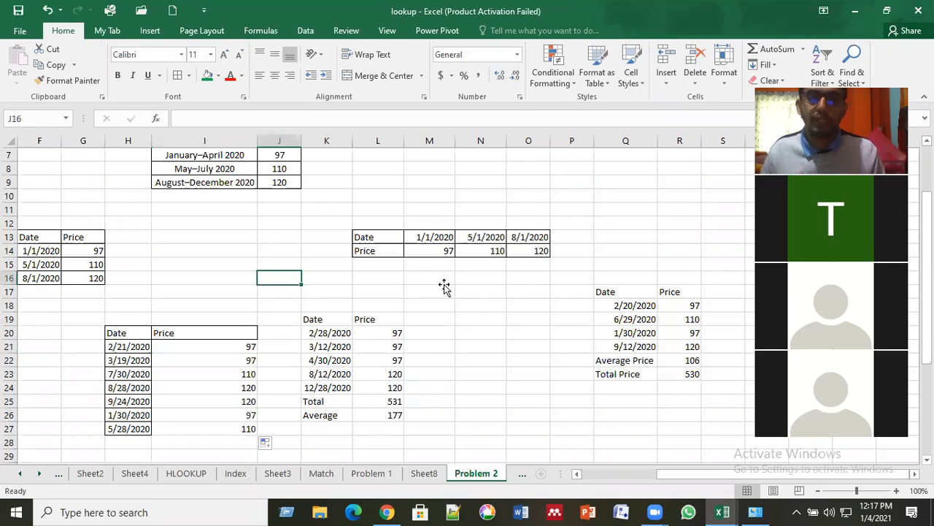
left_click(444, 289)
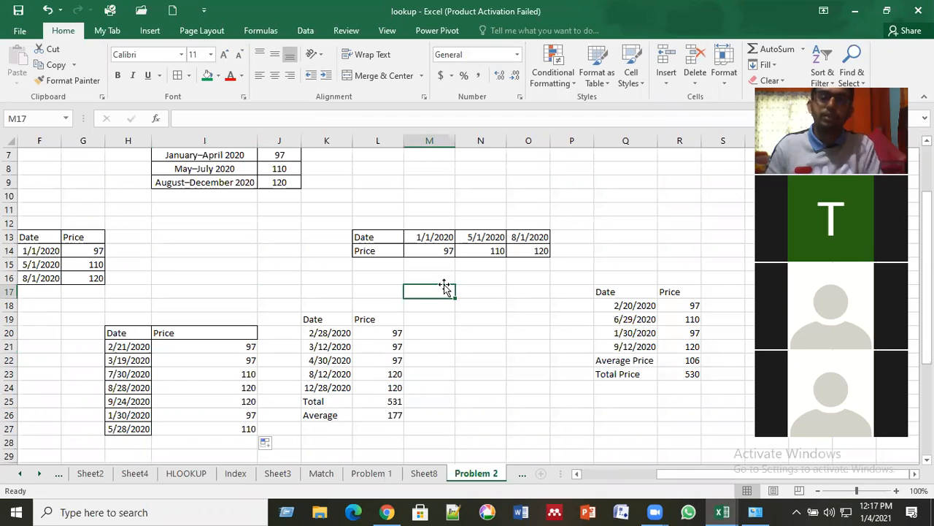
left_click(516, 308)
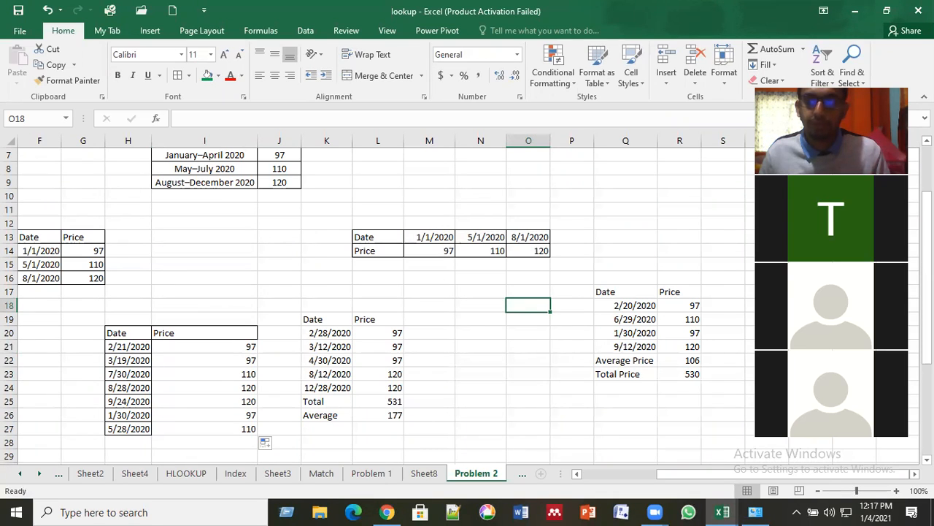
left_click(182, 371)
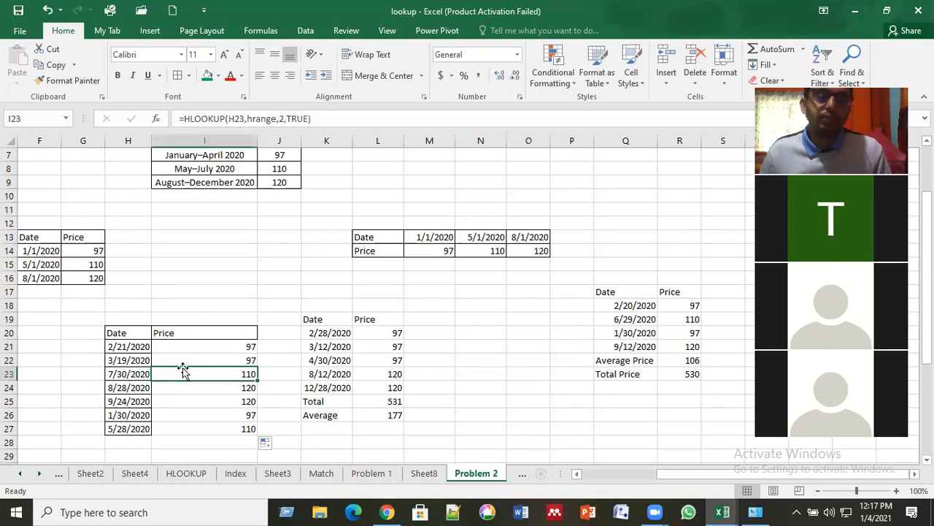
left_click(245, 301)
scroll(321, 302, "up", 1)
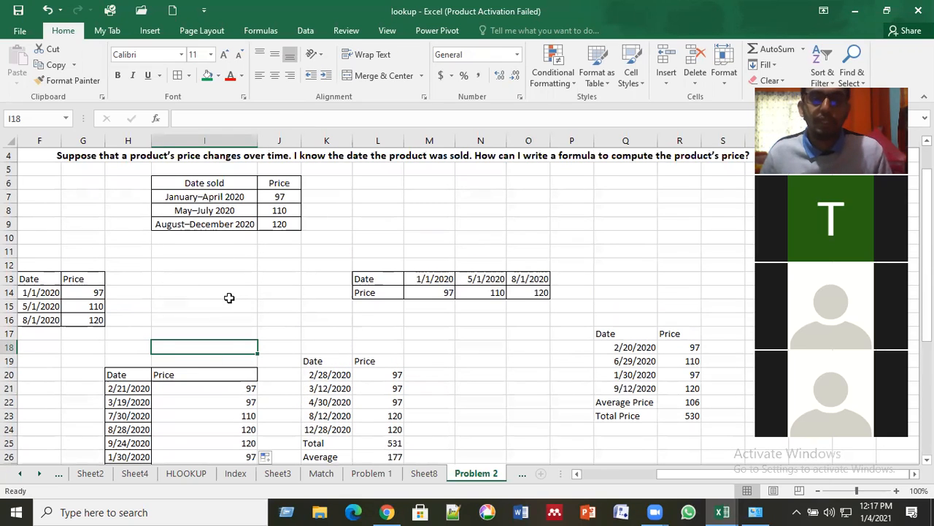
left_click(295, 293)
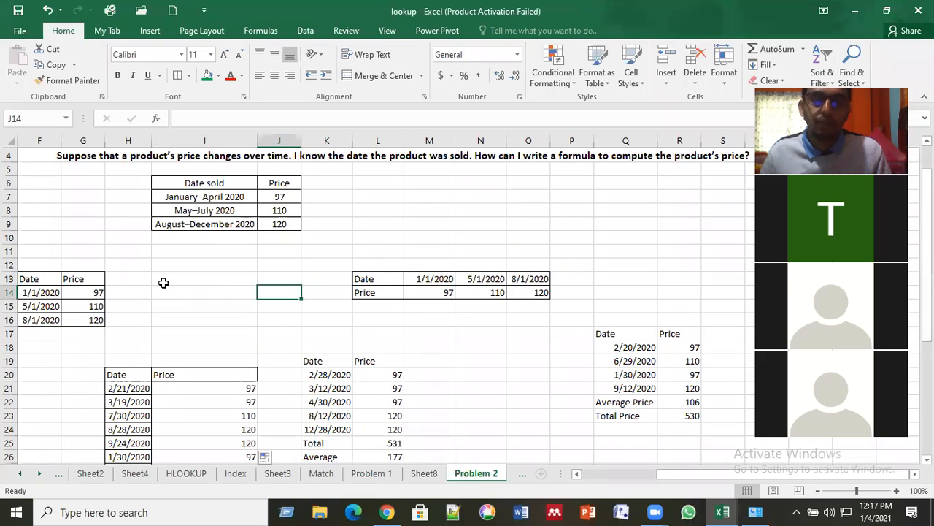
scroll(165, 281, "down", 2)
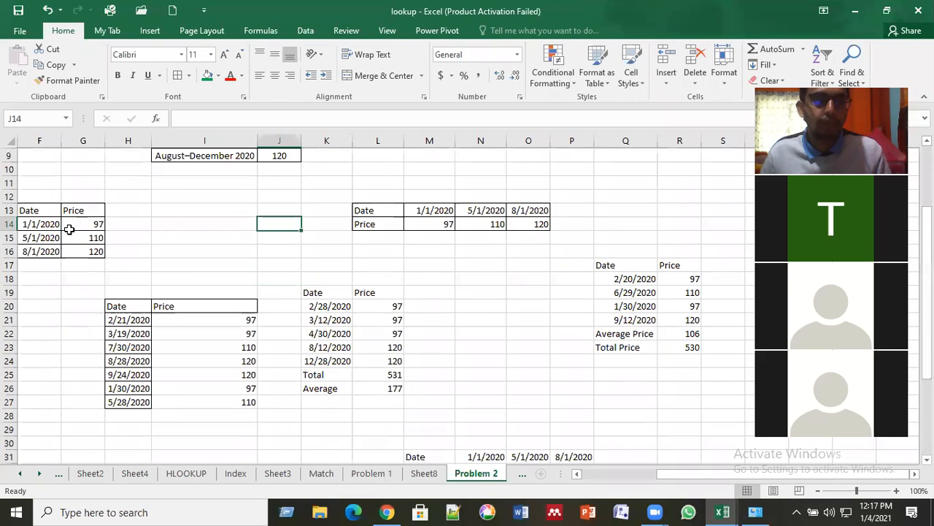
scroll(24, 203, "down", 1)
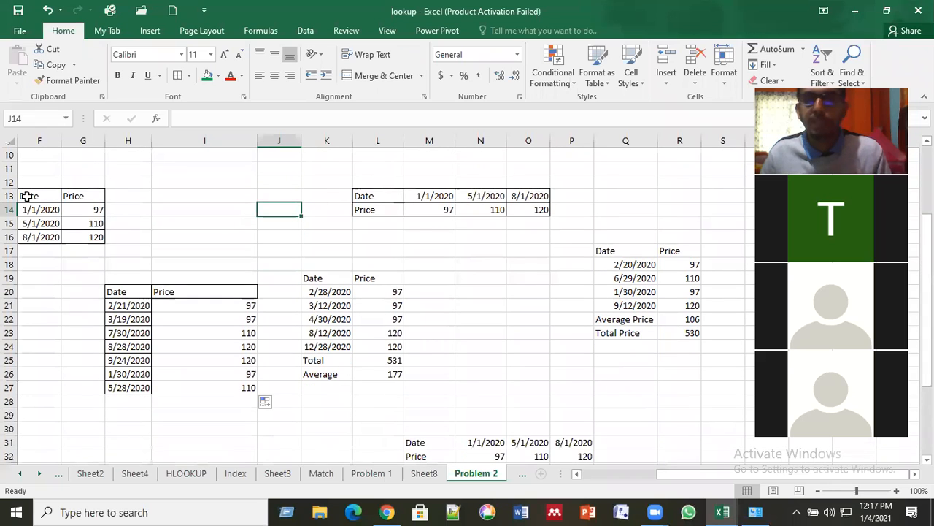
Copy the vertical date and price table F13:G16 and paste it transposed as a horizontal table starting at F33.
left_click_drag(26, 195, 78, 236)
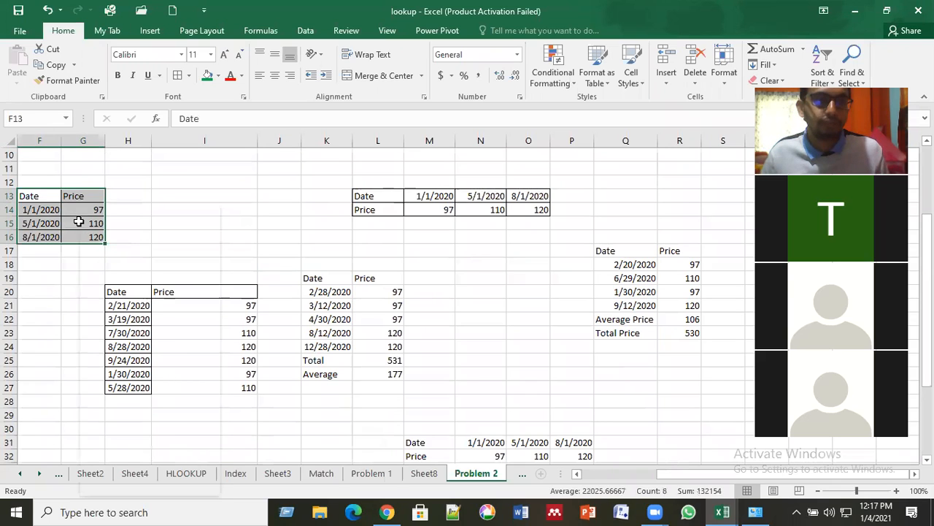
right_click(82, 216)
left_click(112, 230)
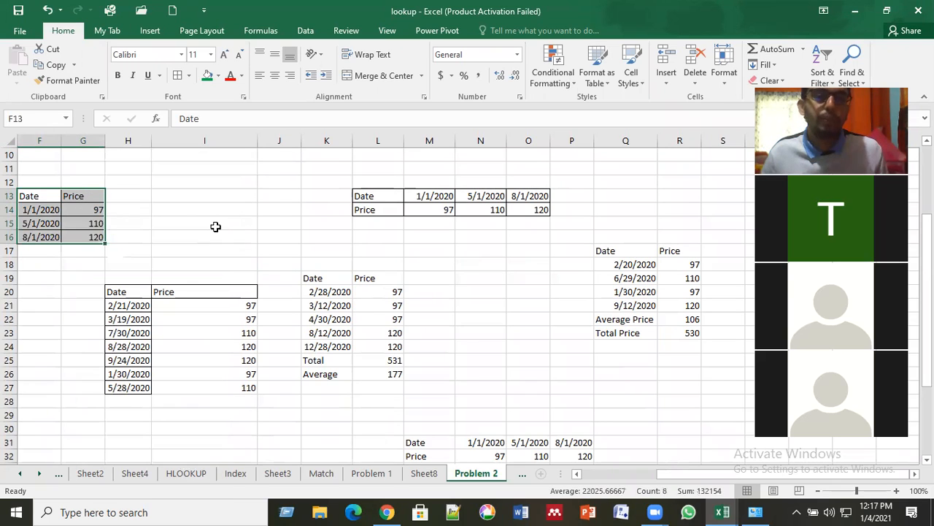
scroll(175, 306, "down", 1)
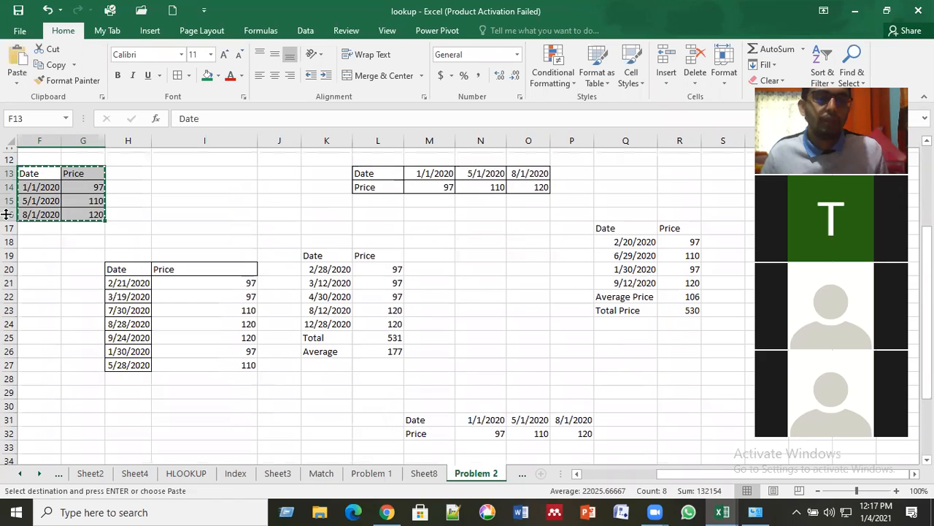
scroll(103, 395, "down", 1)
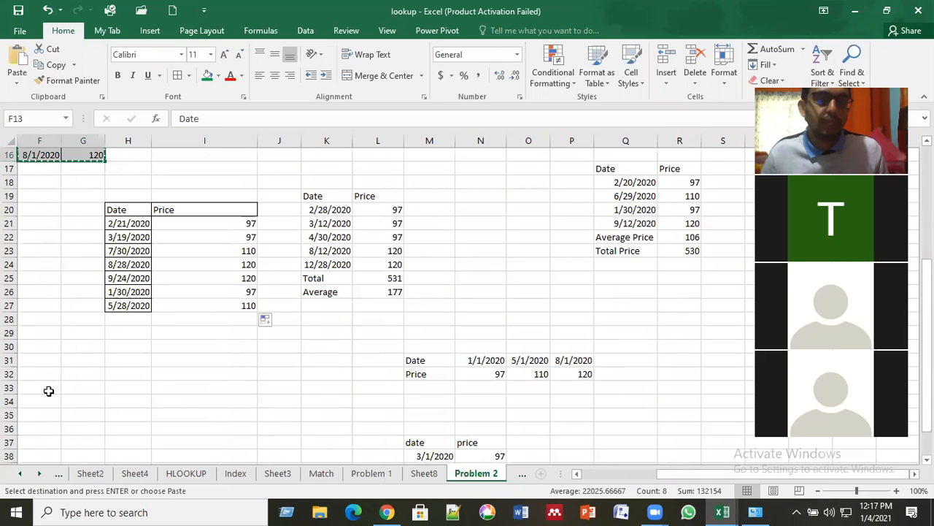
left_click(48, 388)
right_click(48, 389)
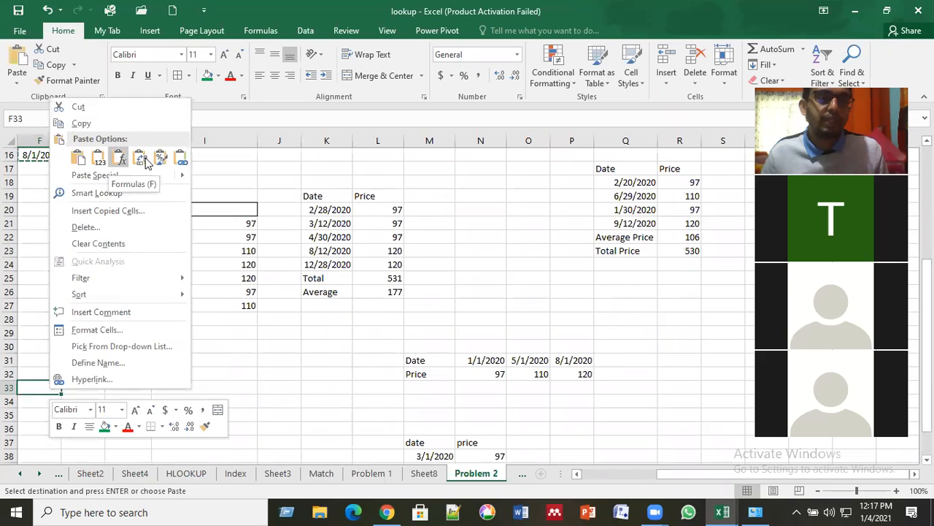
left_click(140, 157)
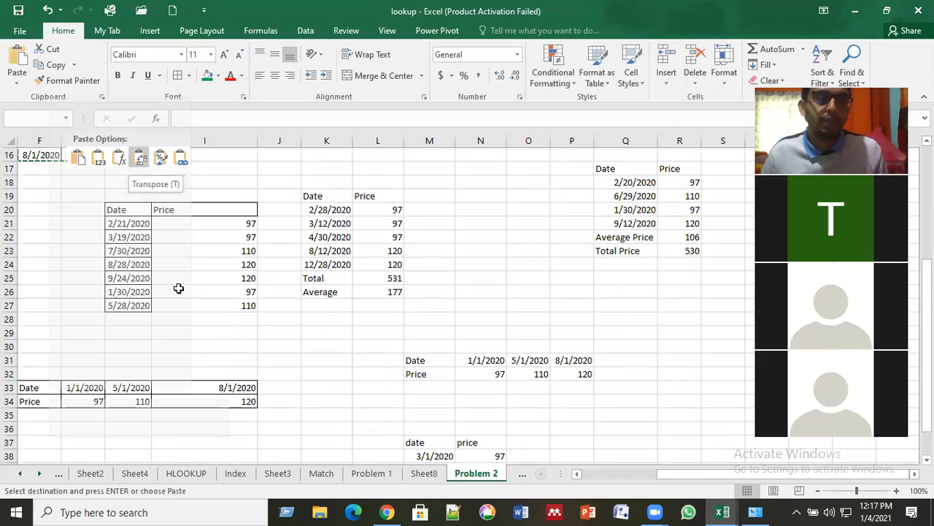
left_click(179, 401)
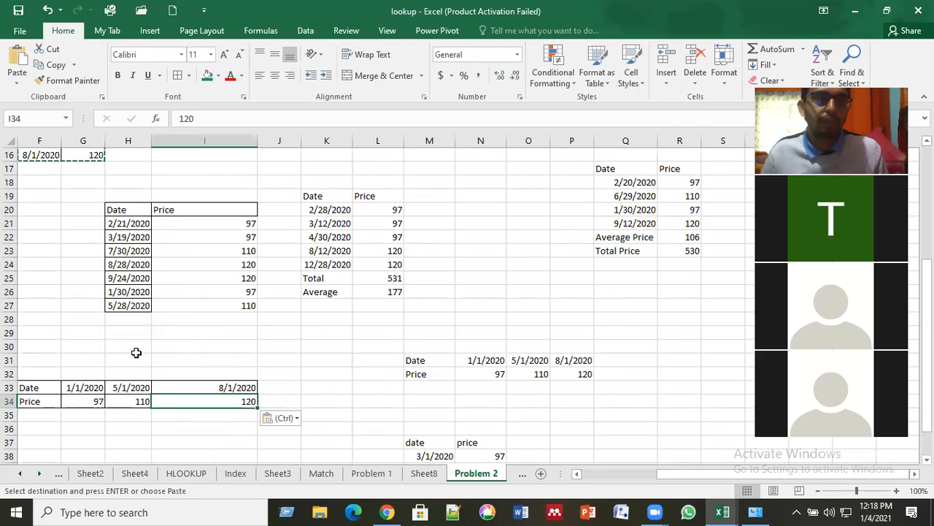
scroll(88, 308, "up", 3)
scroll(83, 317, "down", 5)
key("Escape")
Compare the original vertical table in F13:G16 with its transposed copy in F33:I34.
left_click(108, 354)
scroll(68, 246, "up", 2)
scroll(58, 277, "up", 4)
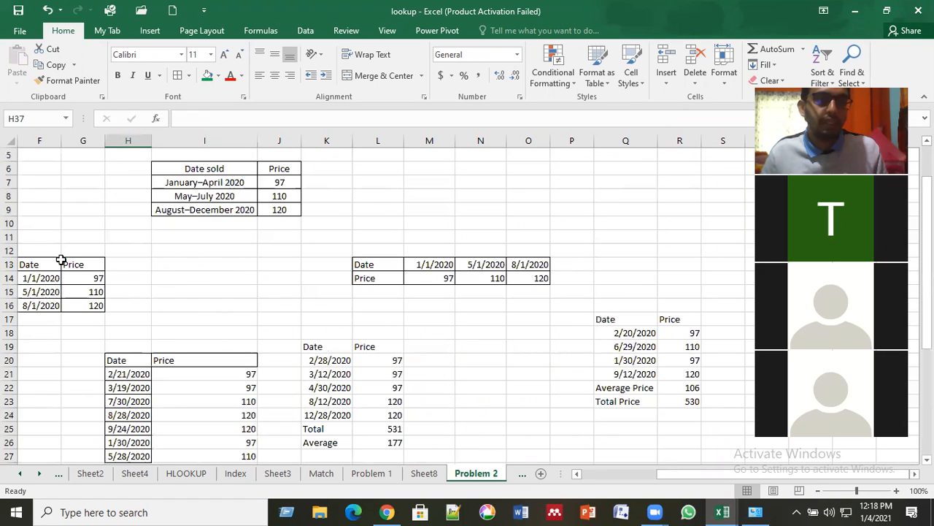
scroll(73, 310, "down", 4)
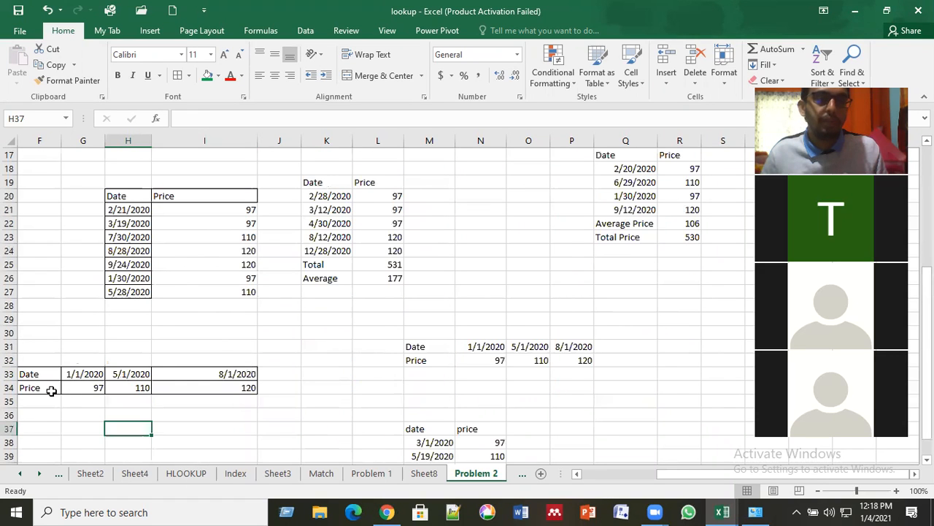
left_click(52, 391)
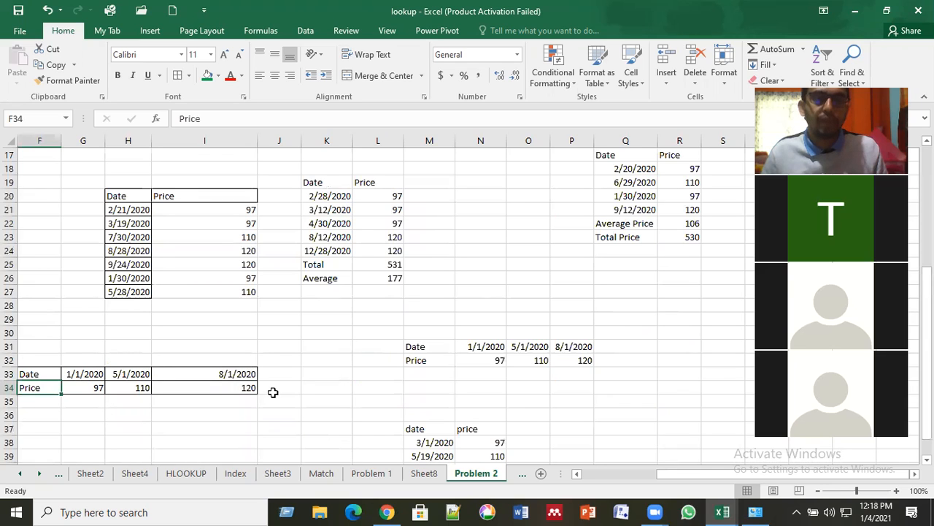
Copy the horizontal date and price table L13:O14 and paste it transposed as a vertical table starting at M7.
scroll(273, 391, "up", 5)
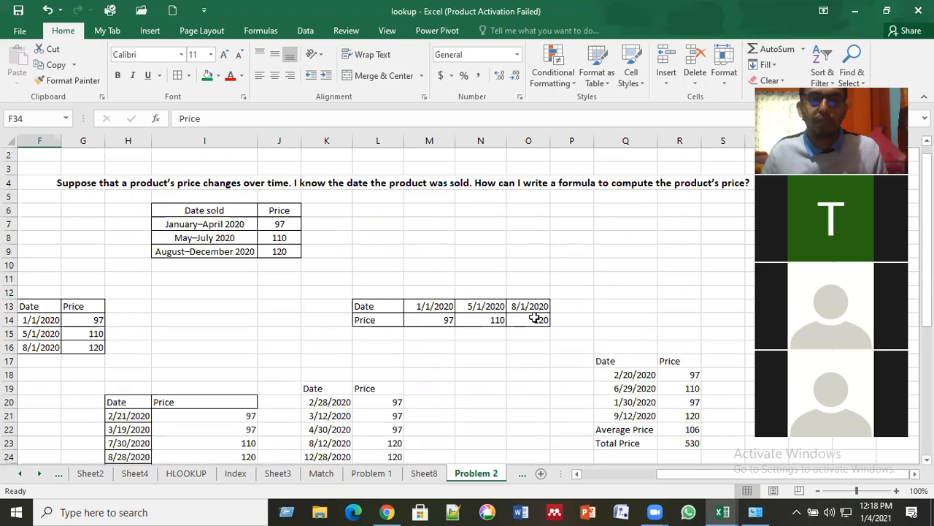
left_click_drag(377, 307, 535, 318)
right_click(508, 321)
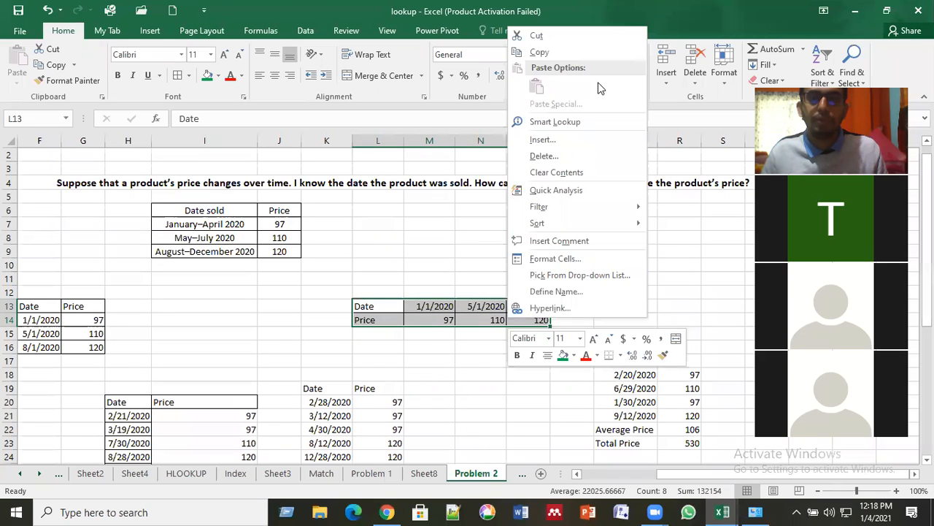
left_click(557, 53)
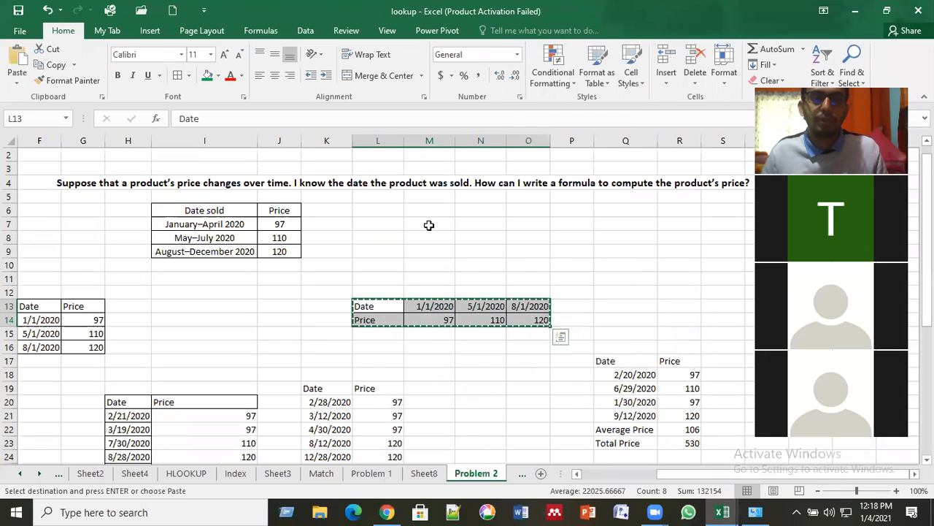
left_click(429, 224)
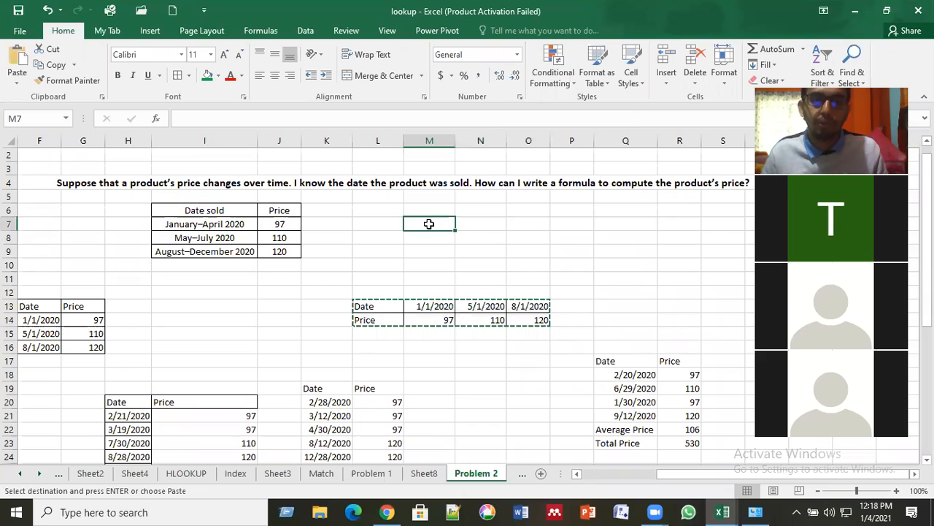
right_click(430, 224)
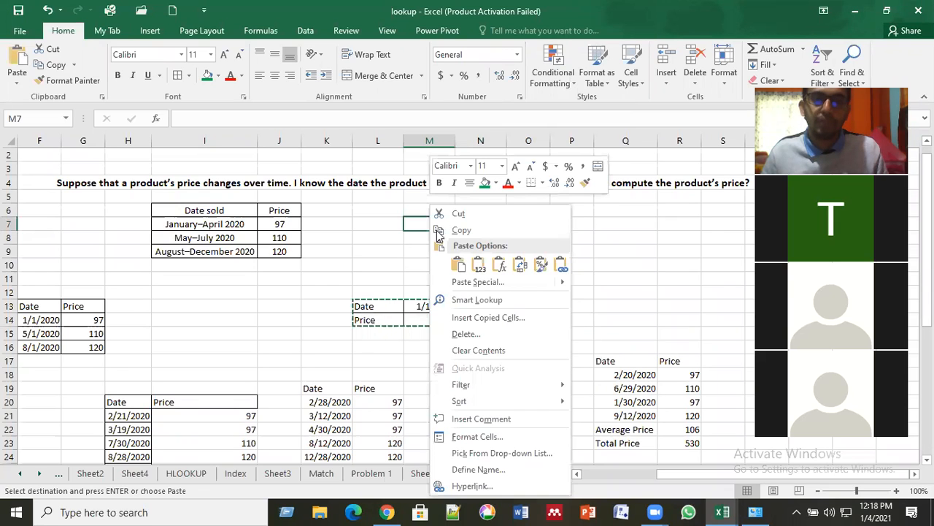
left_click(520, 265)
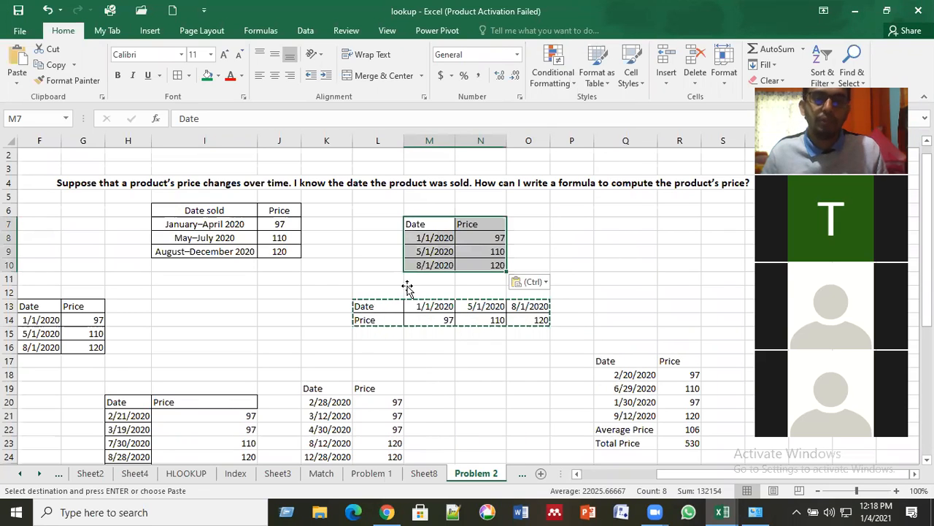
key("Escape")
left_click(398, 308)
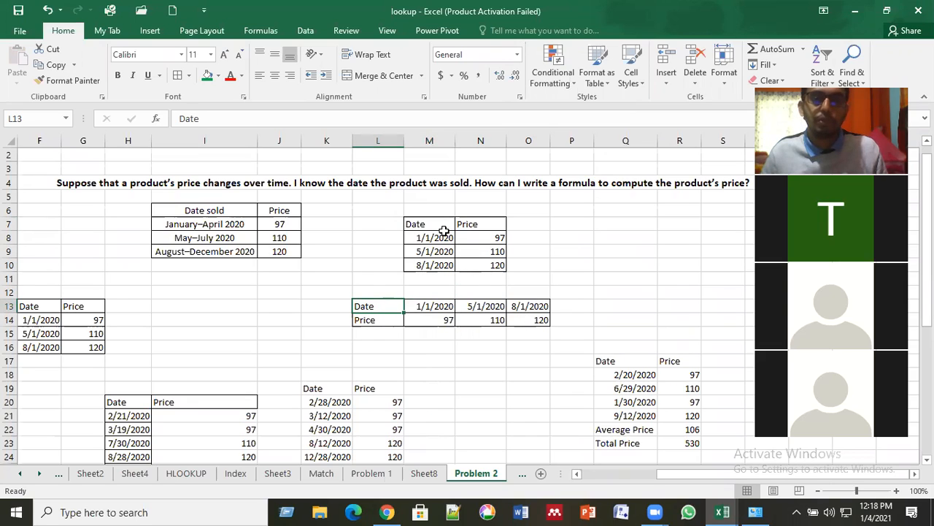
left_click(585, 260)
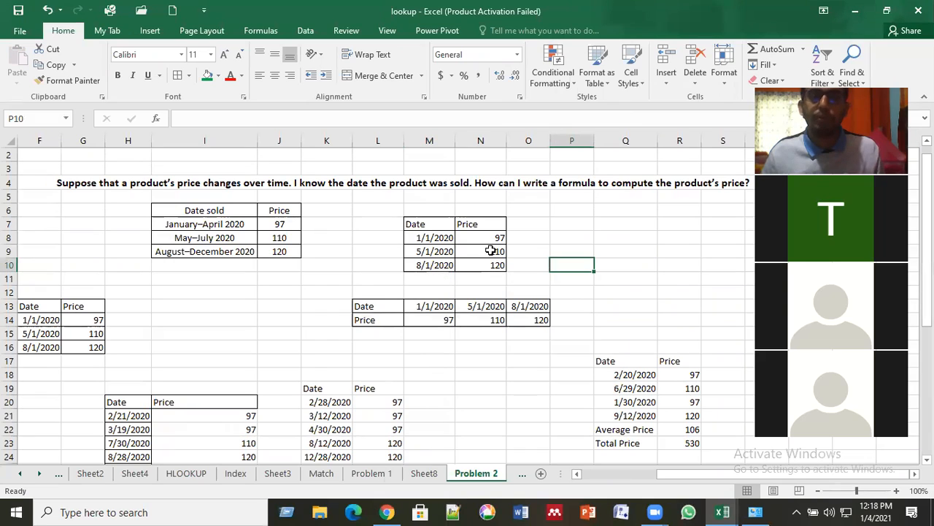
left_click(616, 281)
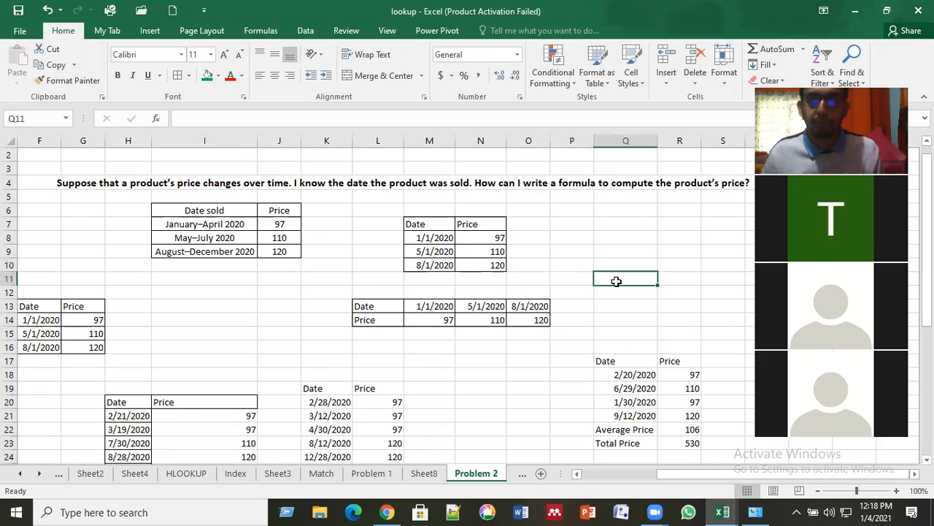
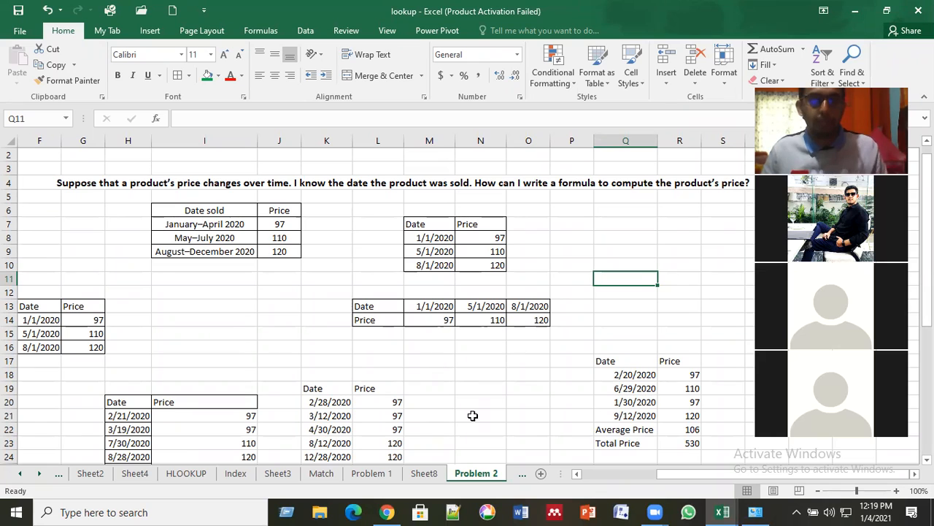
Open the Problem 3 sheet and bring its problem statement about finding employee salaries into view.
left_click(511, 400)
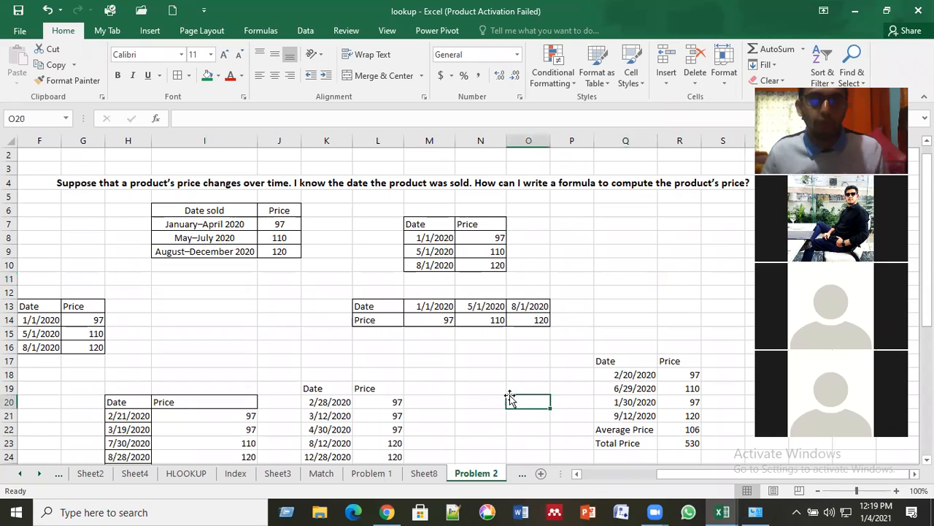
left_click(521, 474)
left_click(396, 380)
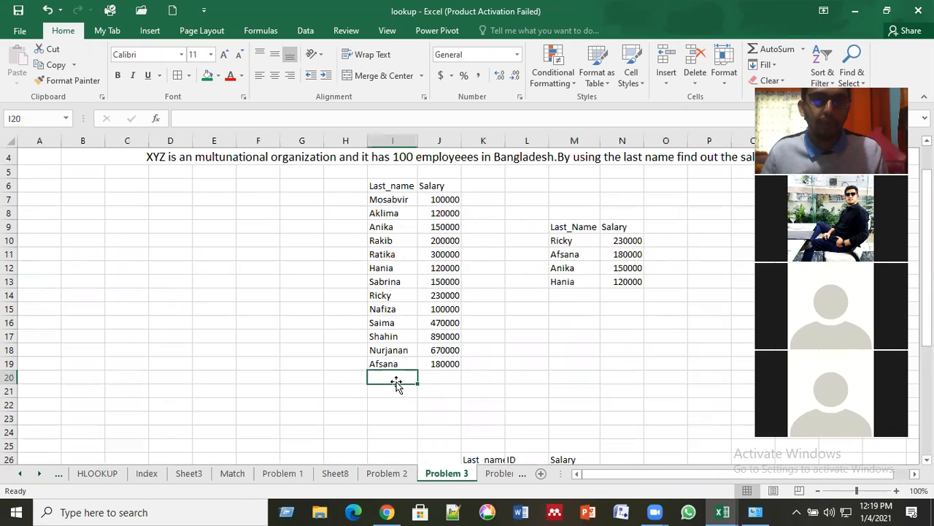
scroll(396, 383, "up", 1)
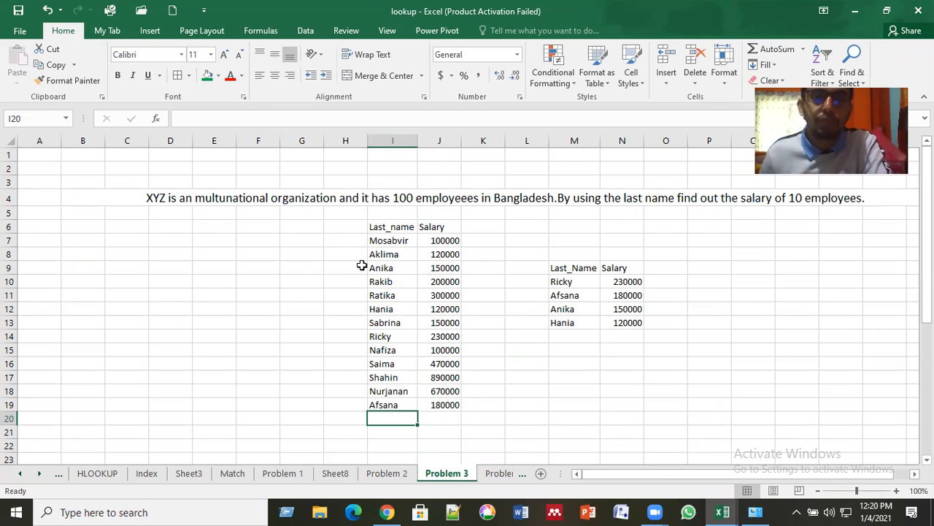
Examine the last name and salary table in I6:J19 and the lookup names in M10:M13.
left_click(378, 226)
left_click(434, 409, "shift")
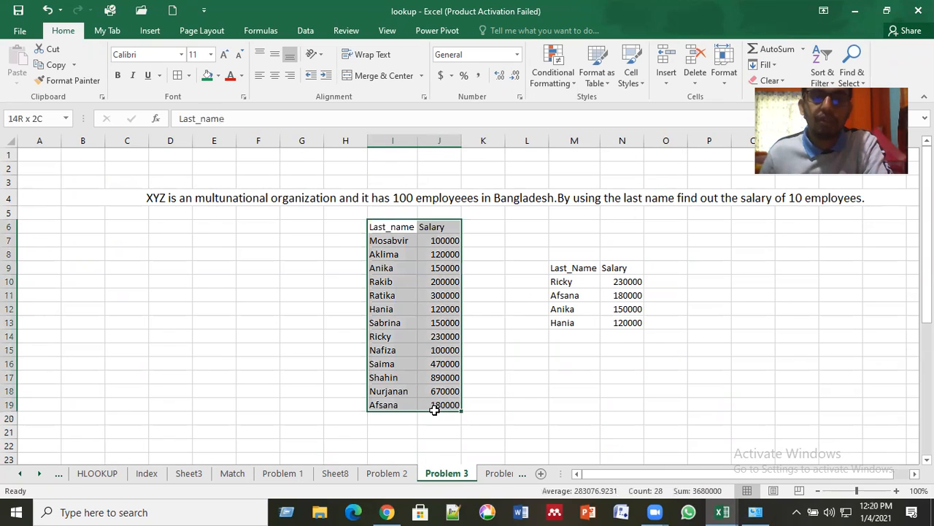
right_click(406, 269)
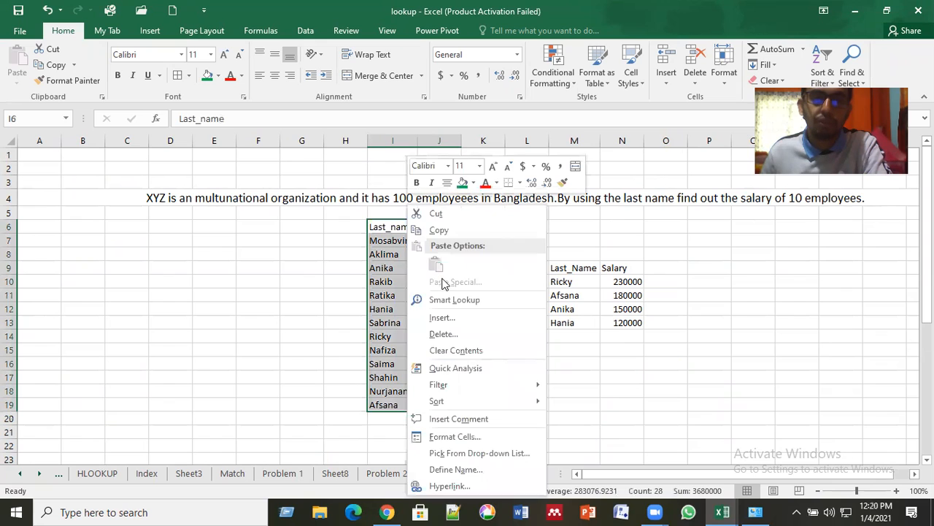
left_click(357, 257)
left_click(395, 253)
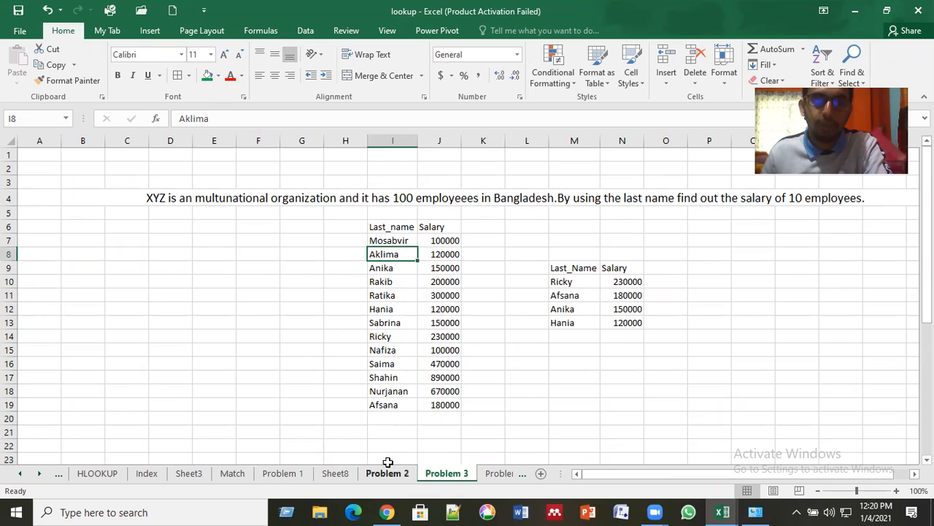
left_click(440, 244)
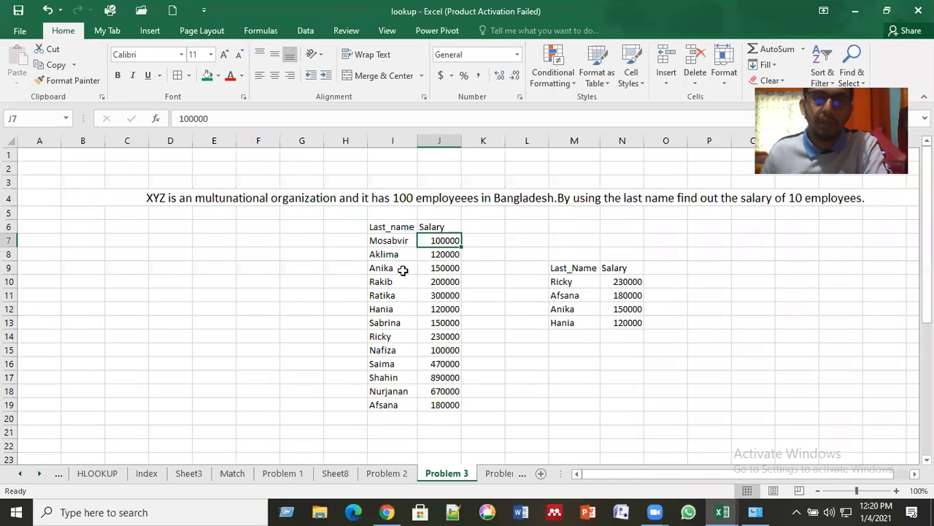
left_click(566, 282)
left_click_drag(588, 284, 585, 319)
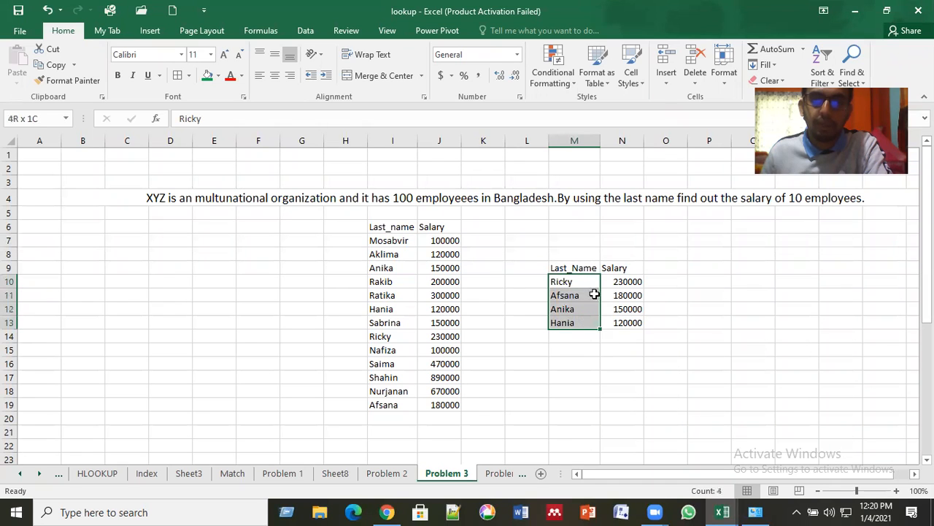
left_click(690, 295)
left_click(586, 286)
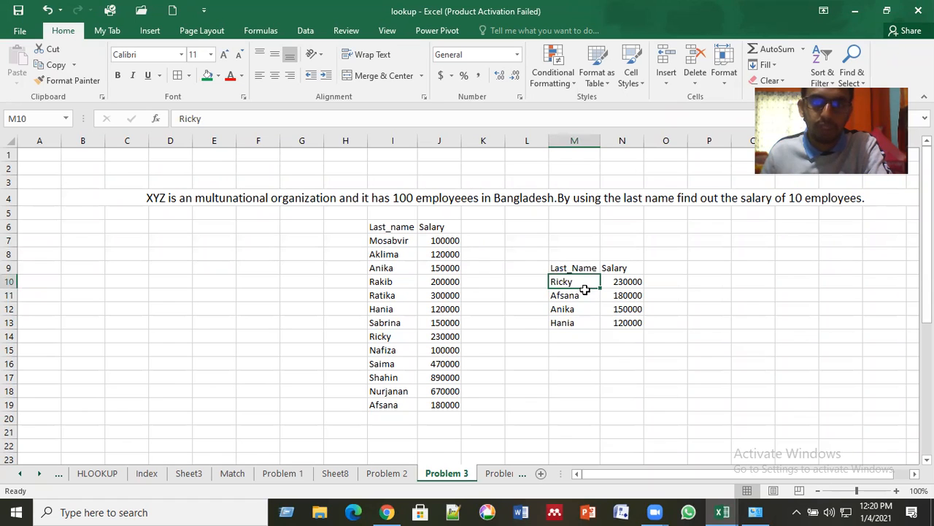
left_click(585, 322)
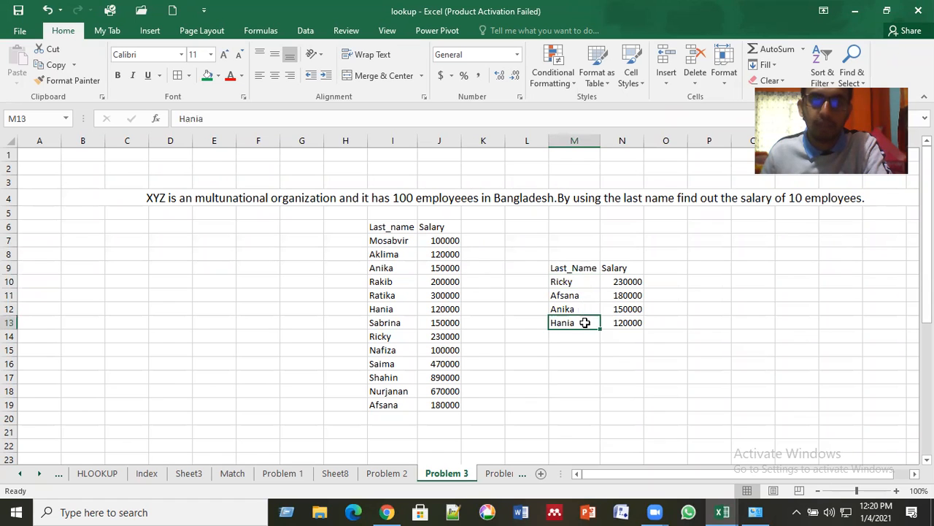
left_click(582, 283)
left_click_drag(582, 282, 587, 325)
left_click(567, 309)
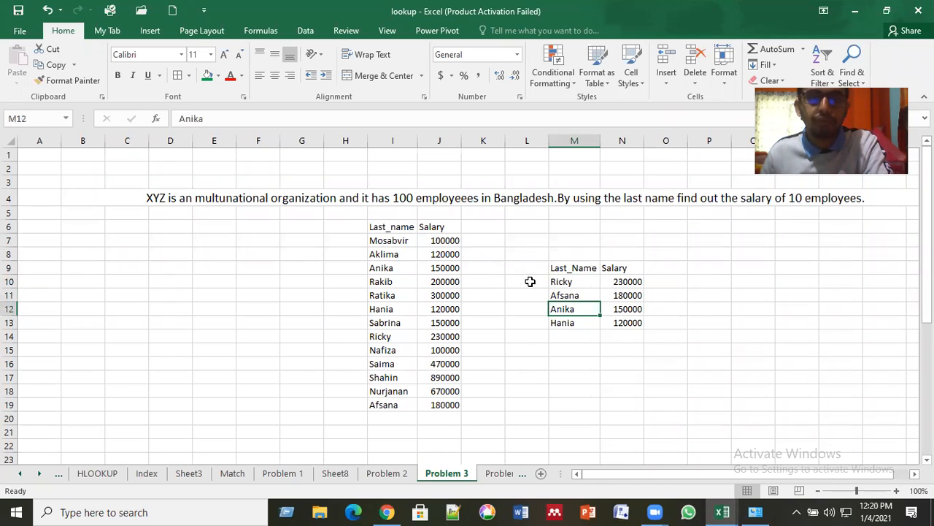
Compare the lookup names in M10:M13 with the last name and salary data in I7:J19.
left_click_drag(562, 284, 576, 331)
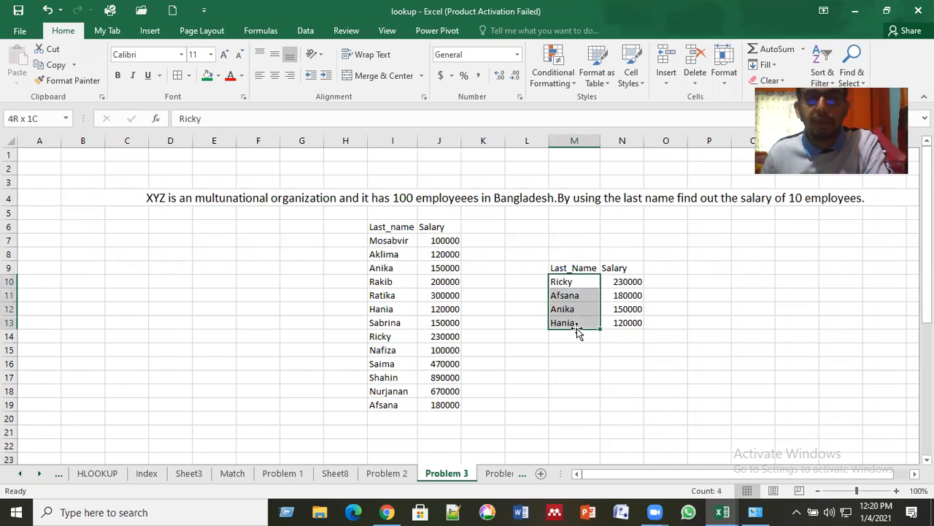
left_click(646, 310)
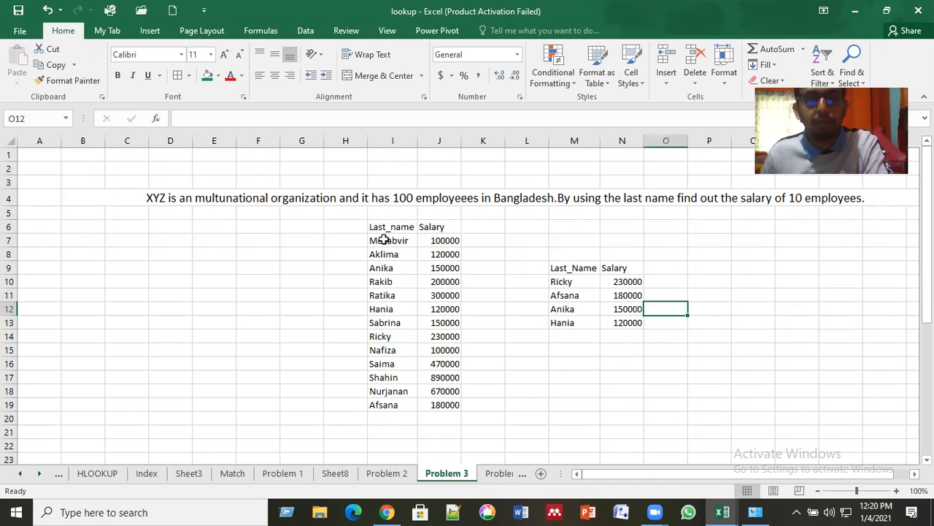
left_click_drag(384, 240, 452, 404)
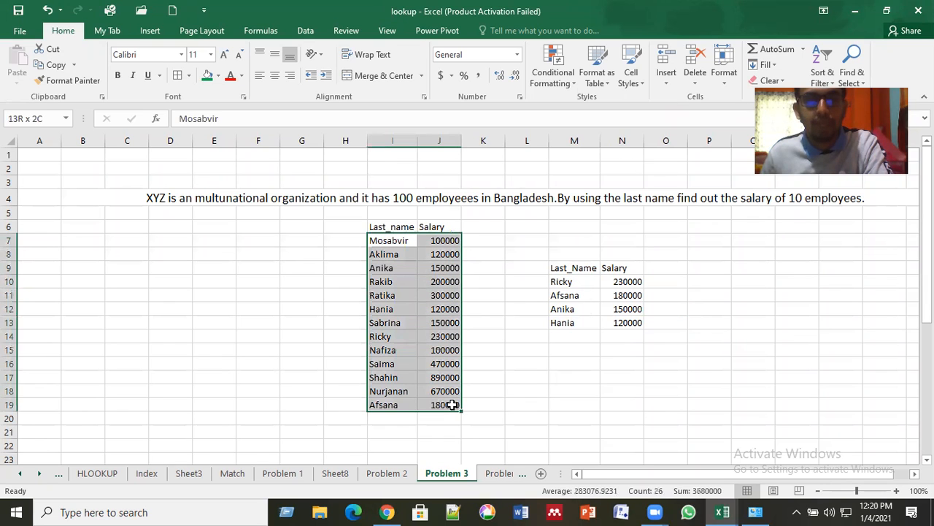
left_click(440, 226)
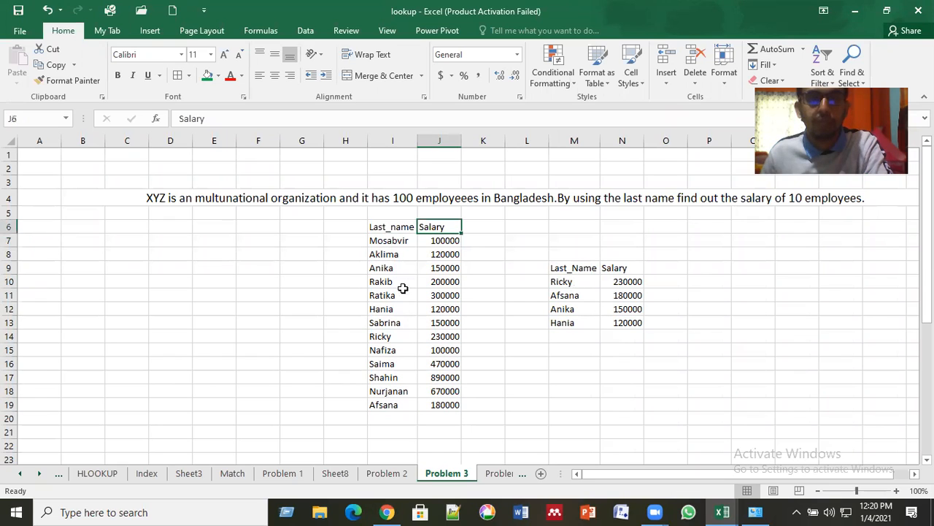
left_click(571, 285)
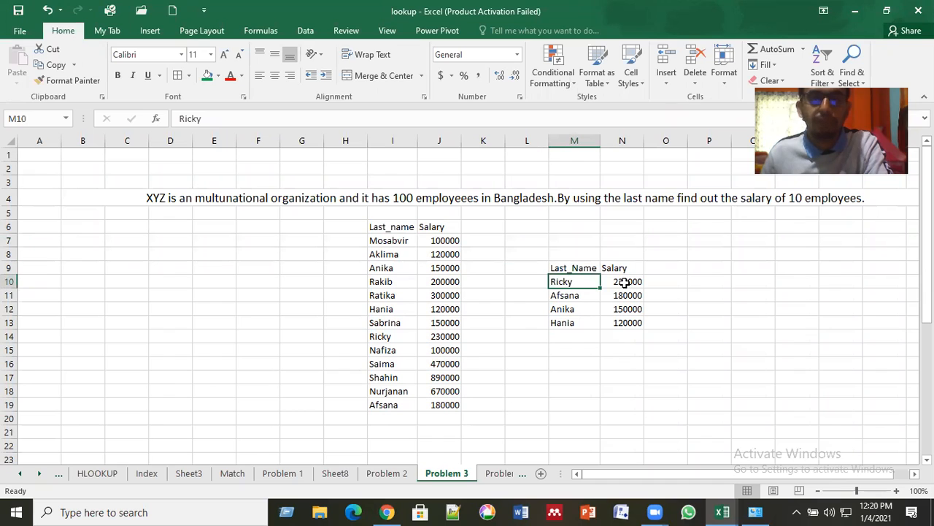
left_click_drag(387, 240, 449, 406)
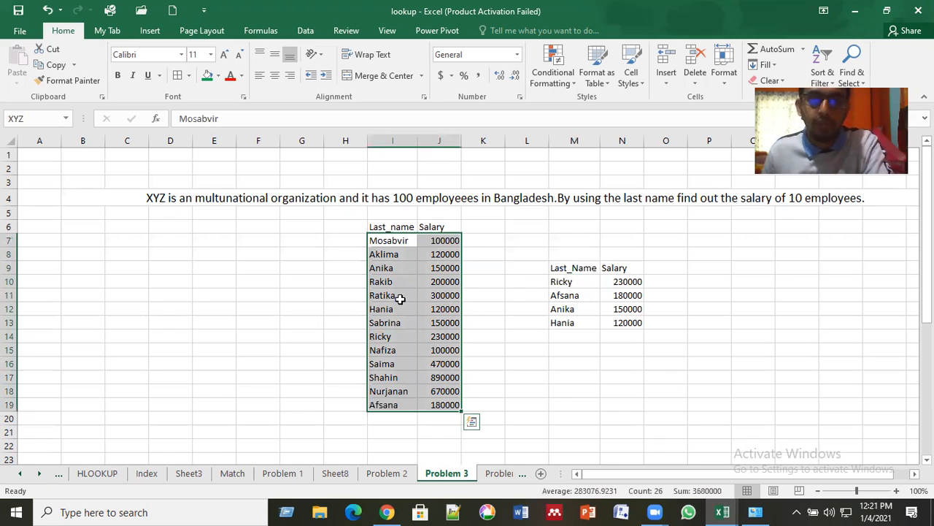
left_click(579, 282)
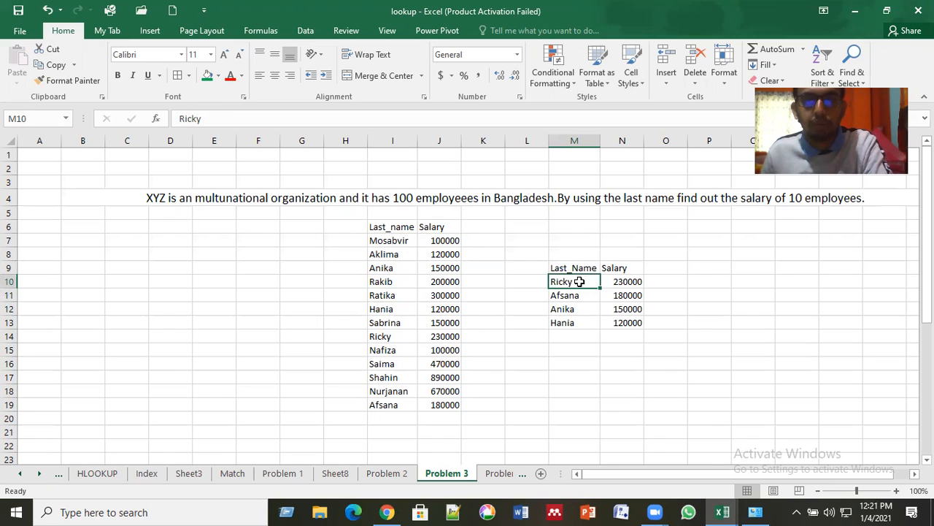
left_click(573, 321)
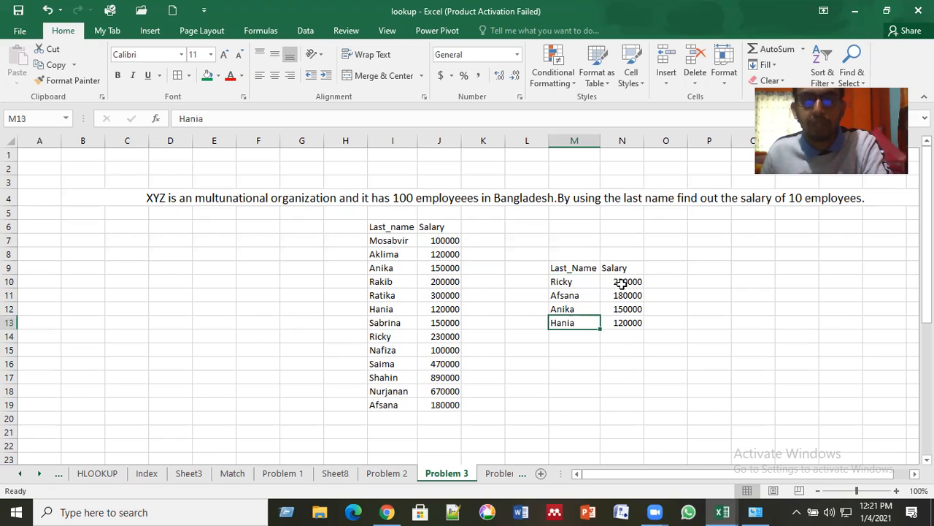
Inspect the VLOOKUP formula in N10 and the ranges it references, leaving the formula as it is.
left_click(620, 282)
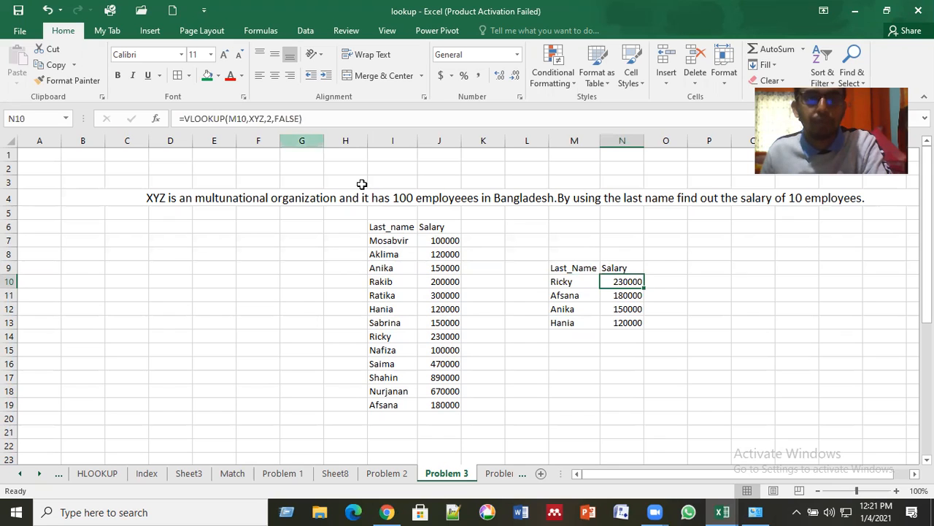
left_click(237, 119)
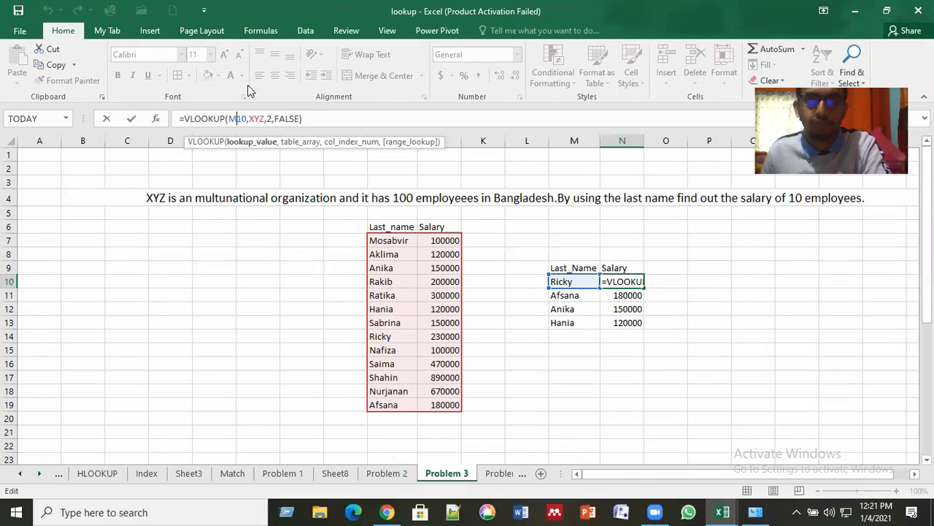
key("ctrl+Return")
left_click(509, 269)
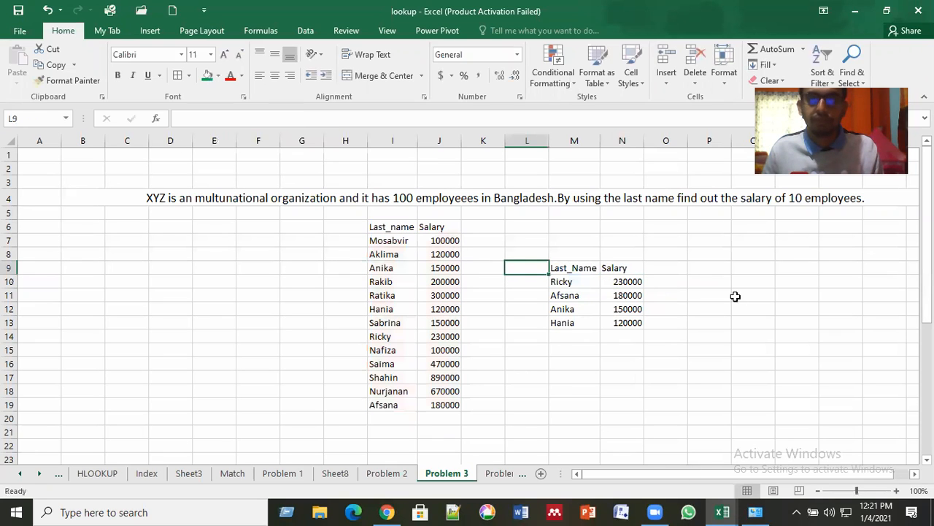
Minimise the workbook window and switch back to the lookup workbook.
left_click(867, 9)
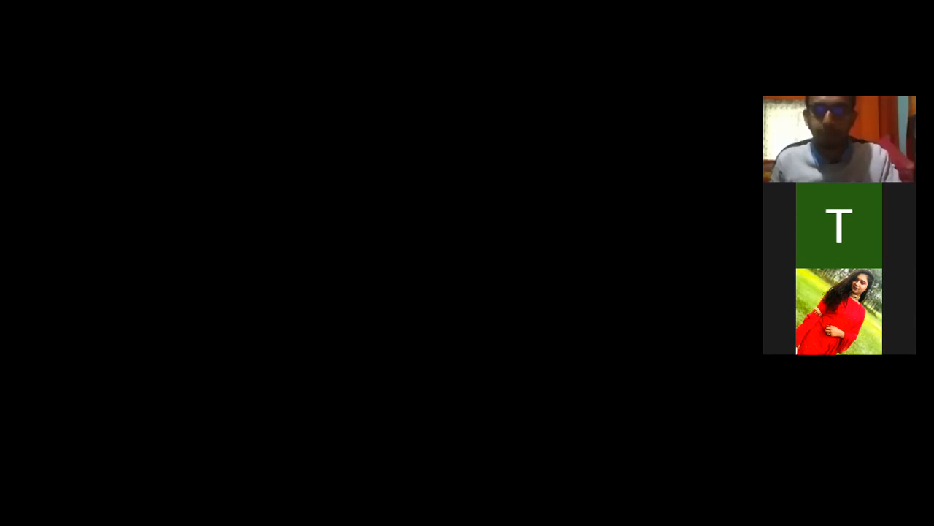
mouse_move(719, 509)
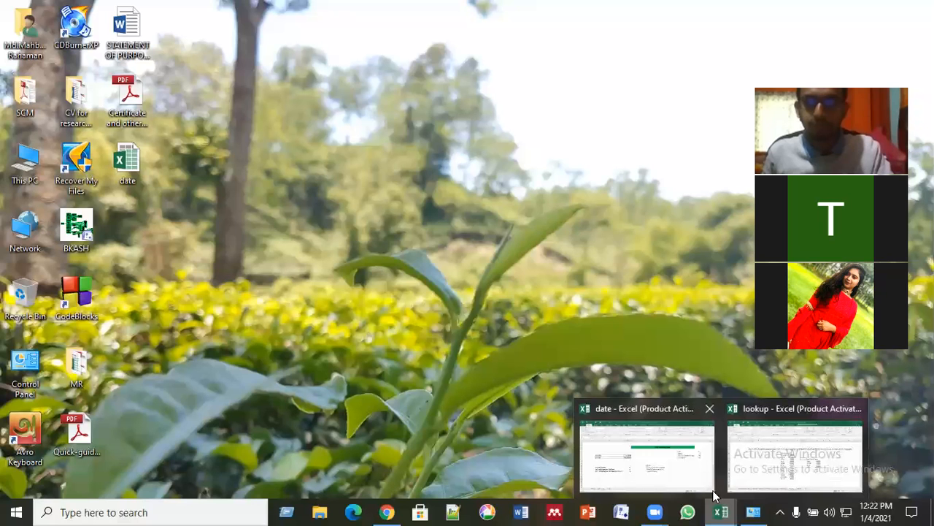
left_click(756, 472)
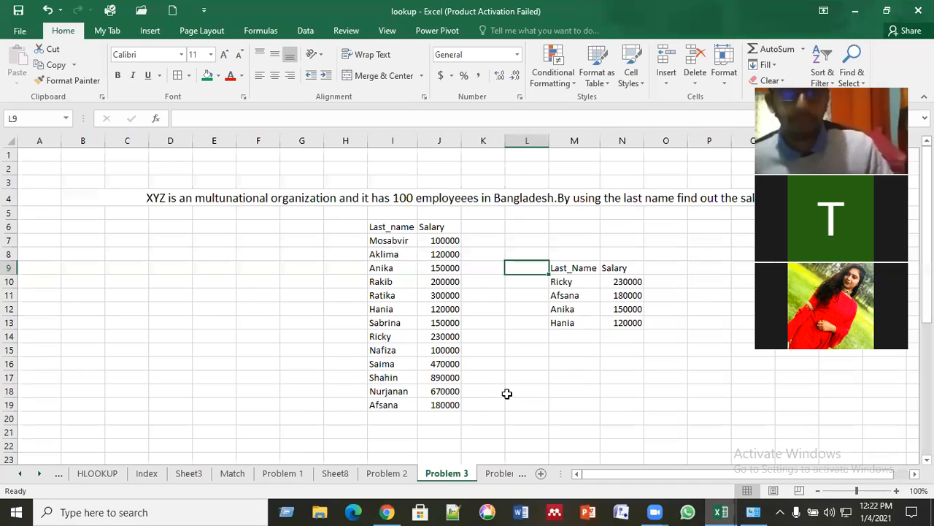
left_click(527, 336)
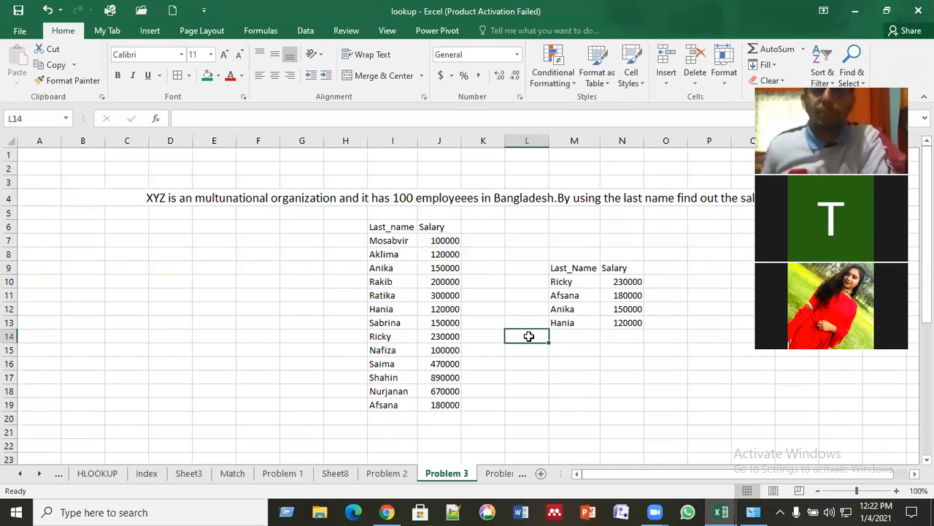
left_click(520, 390)
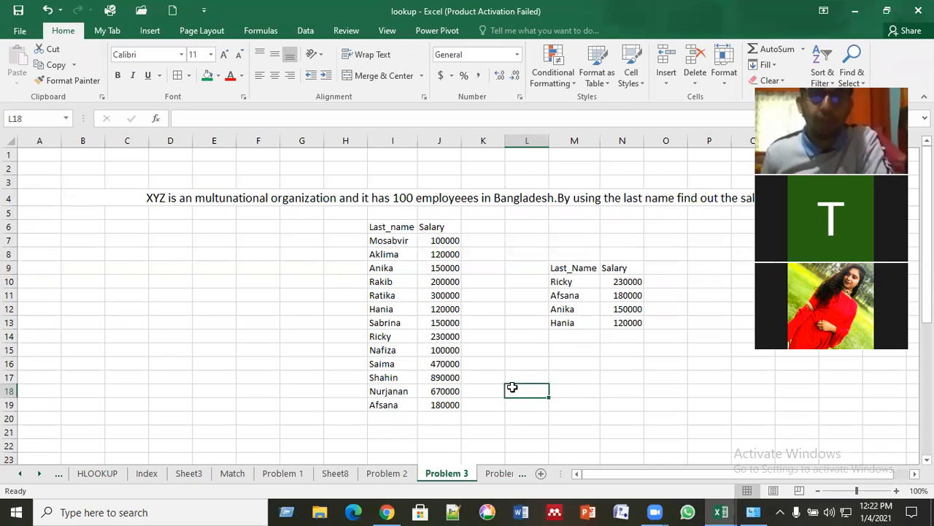
left_click(374, 269)
left_click(384, 238)
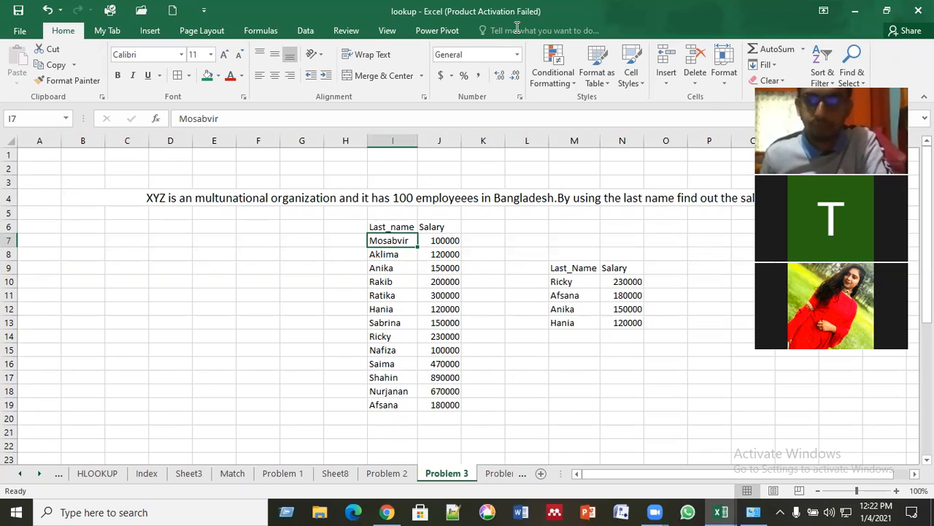
left_click(517, 290)
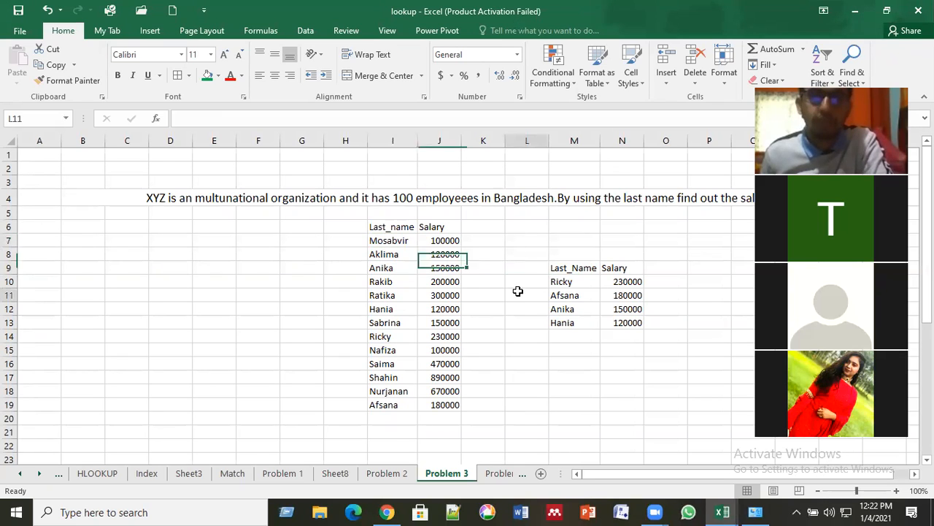
left_click(434, 263)
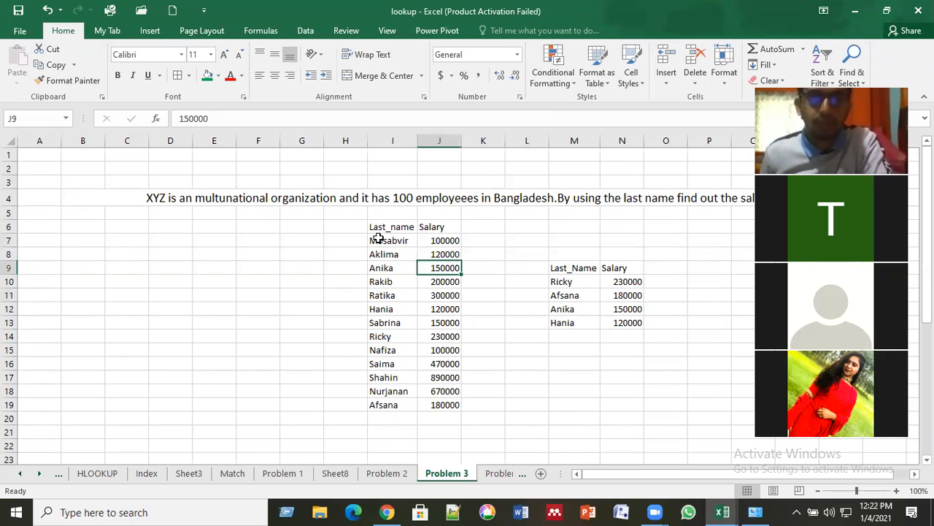
left_click_drag(378, 238, 445, 410)
left_click(479, 351)
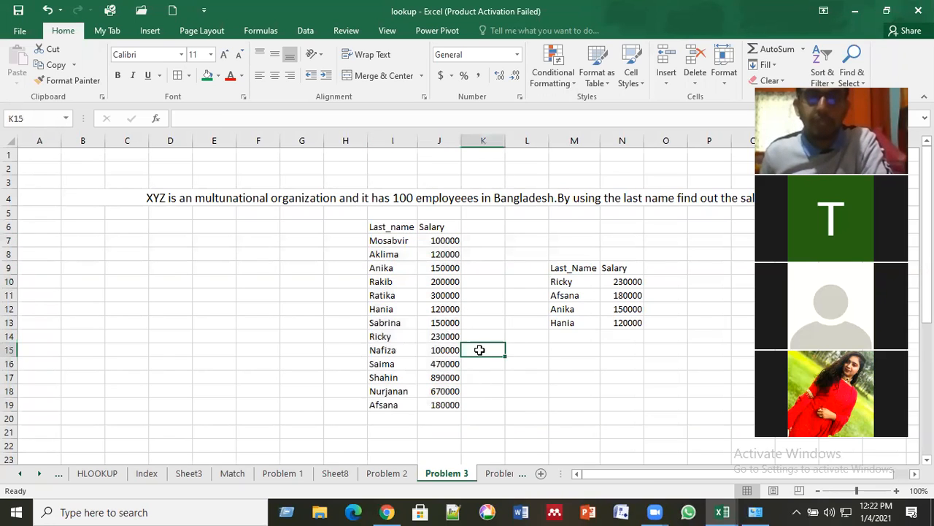
Copy the last name and salary table I6:J19 and try to paste it transposed at B9.
left_click_drag(371, 223, 446, 407)
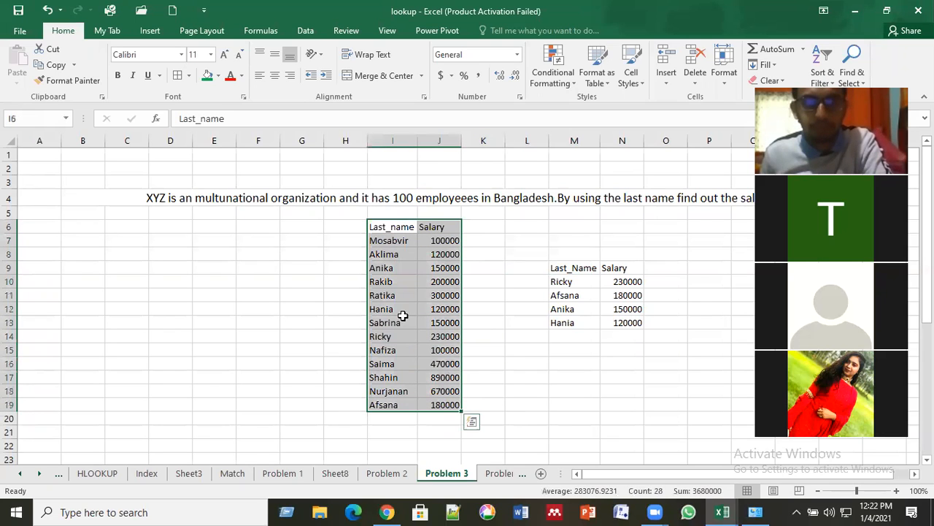
right_click(404, 317)
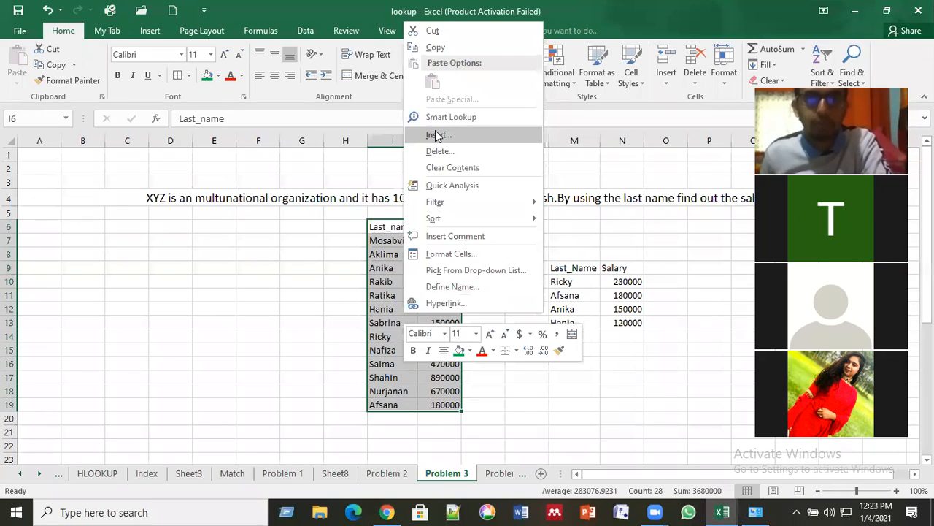
left_click(436, 47)
left_click(178, 379)
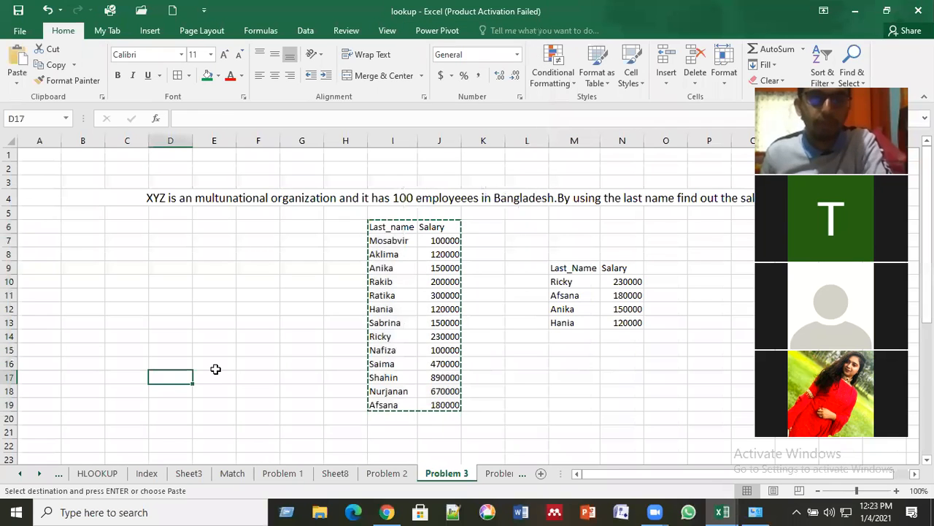
scroll(232, 343, "down", 3)
scroll(117, 286, "up", 2)
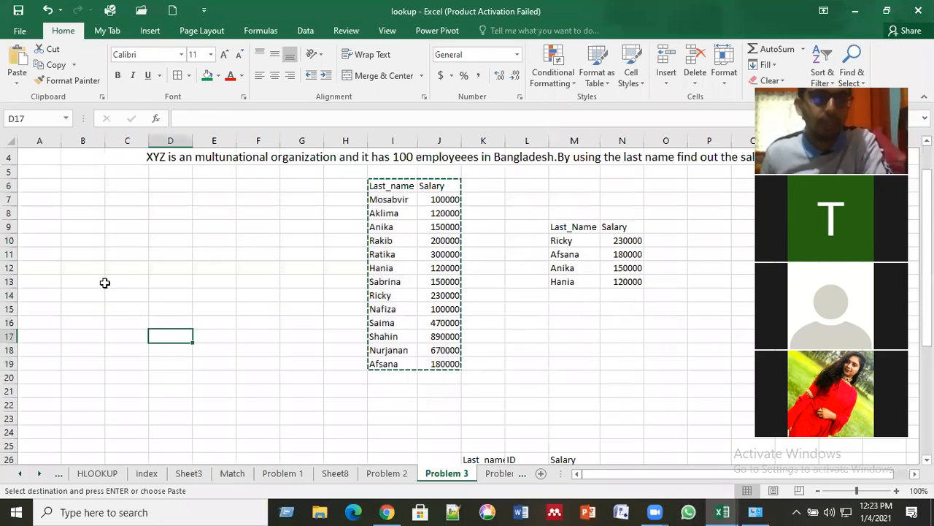
left_click(82, 230)
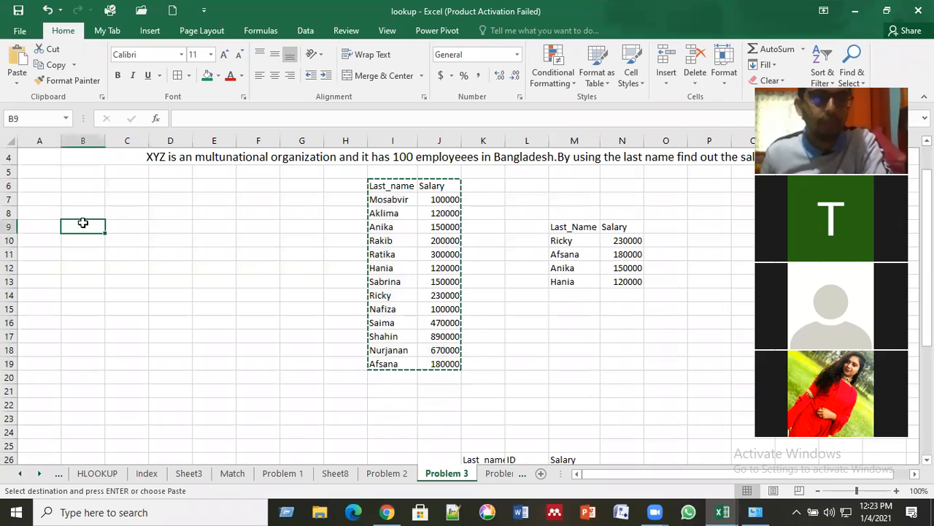
right_click(83, 223)
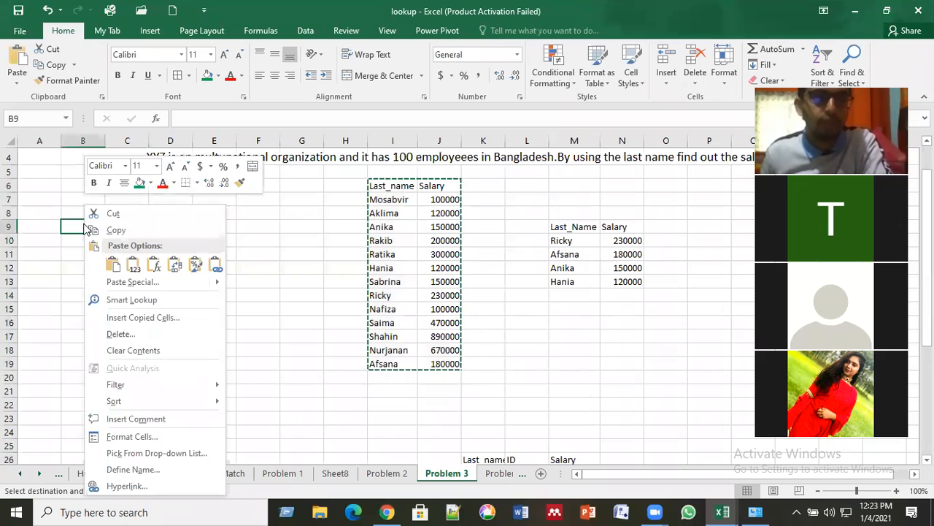
left_click(174, 267)
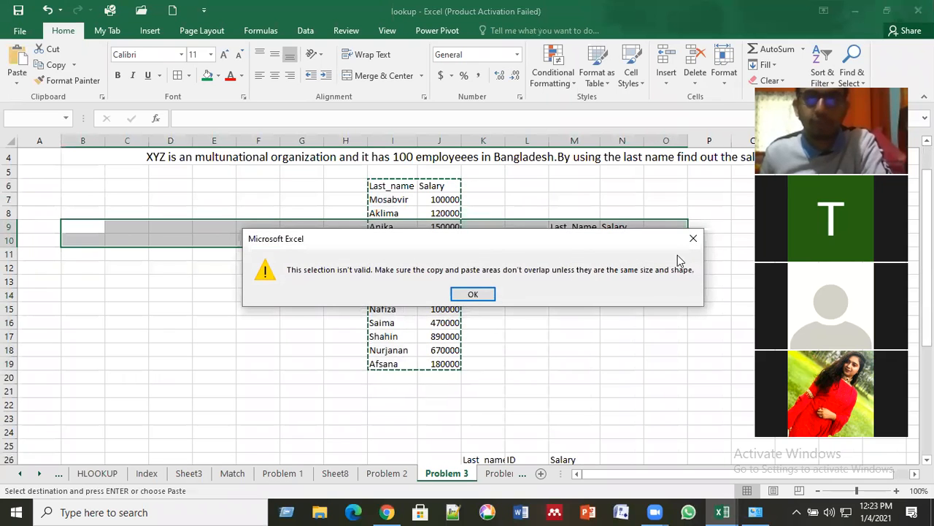
left_click(694, 238)
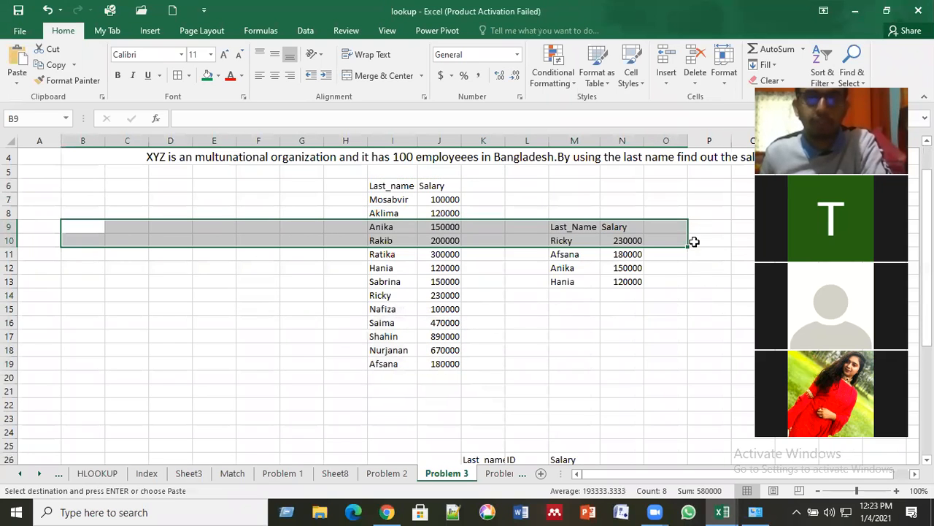
Paste the copied last name and salary table transposed as a horizontal table starting at D50.
left_click(178, 338)
scroll(178, 339, "down", 7)
scroll(178, 339, "down", 4)
left_click(177, 333)
right_click(177, 330)
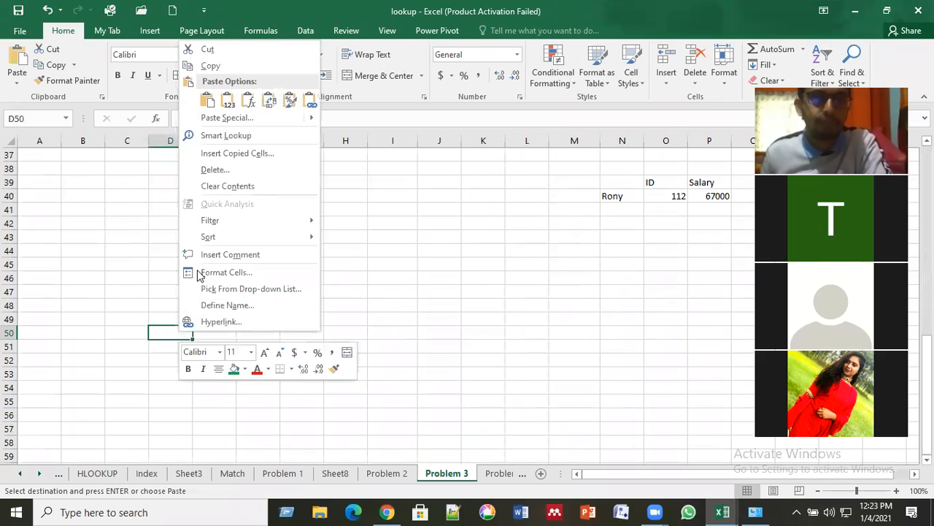
left_click(266, 103)
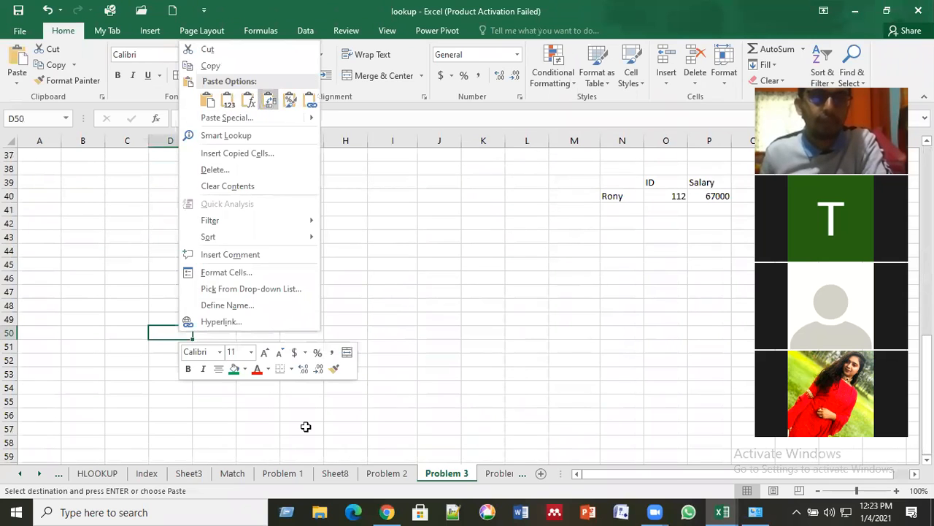
left_click(385, 430)
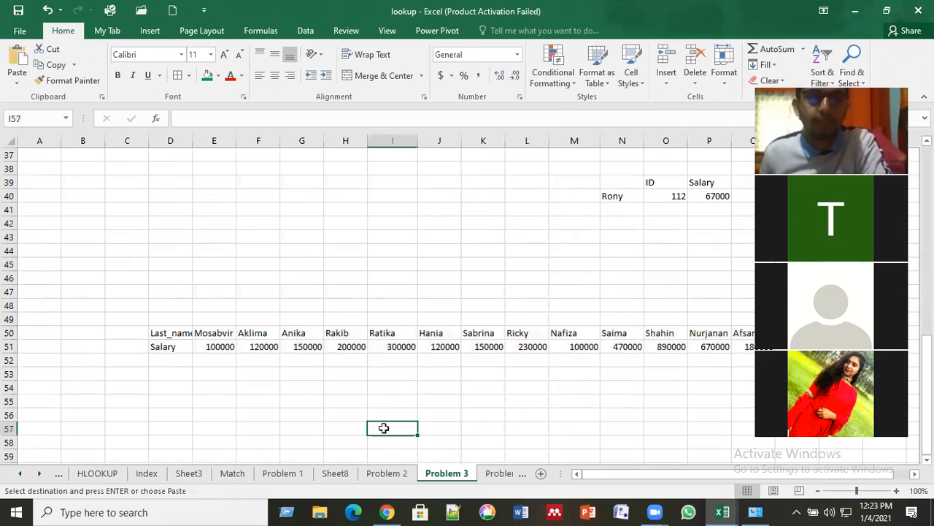
Review the transposed table in rows 50 and 51 and autofit column D to its Last_name header.
left_click(171, 333)
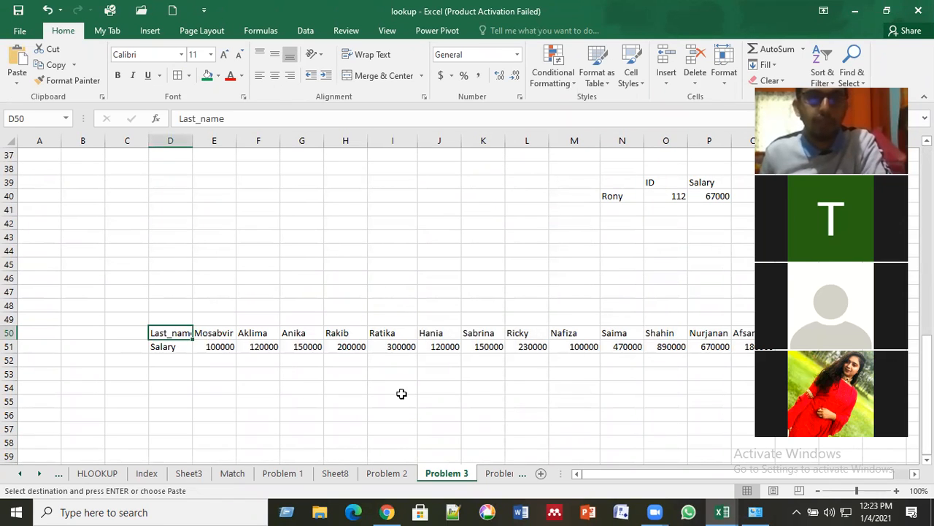
left_click(246, 349)
left_click_drag(635, 476, 667, 472)
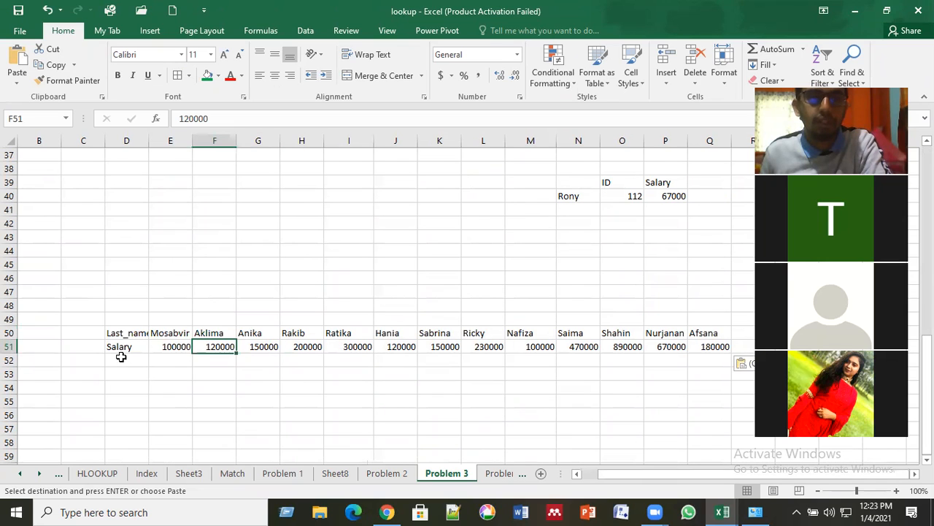
double_click(149, 136)
Delete the contents of the transposed table in D50:Q51.
left_click_drag(128, 334, 737, 348)
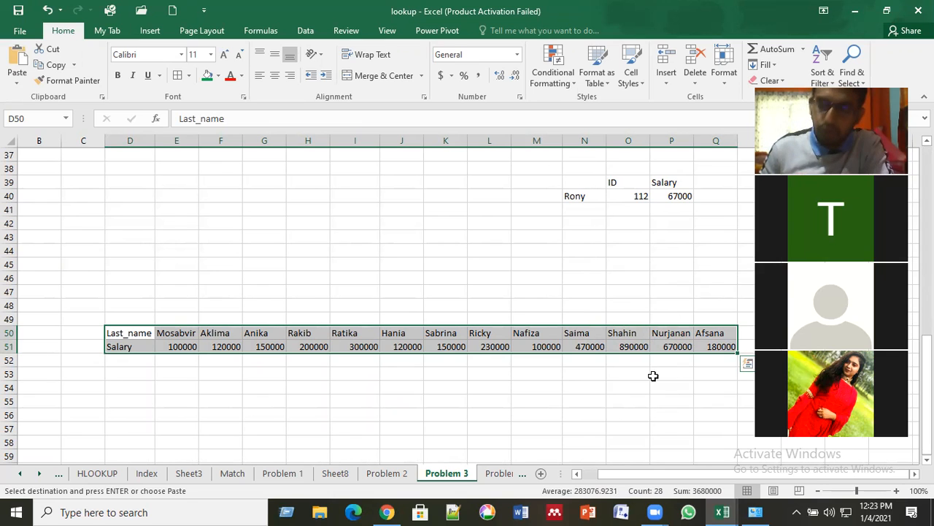
key("Delete")
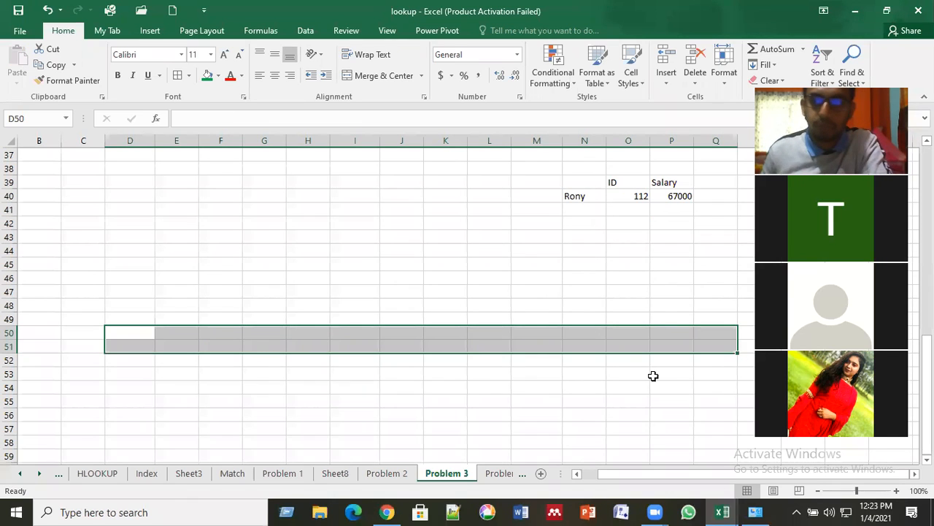
Leave the Problem 3 sheet and open the Problem 4 worksheet about finding product prices by product ID.
left_click(577, 355)
scroll(196, 317, "up", 12)
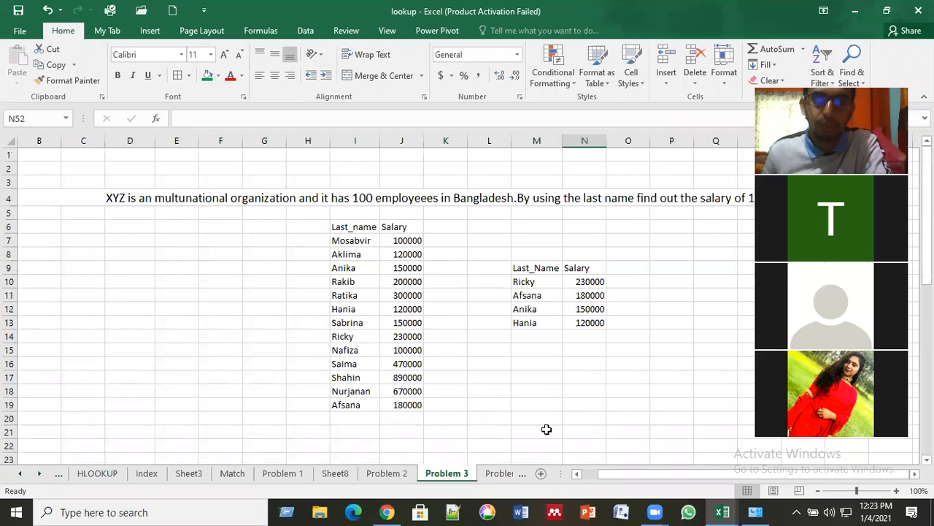
left_click(499, 474)
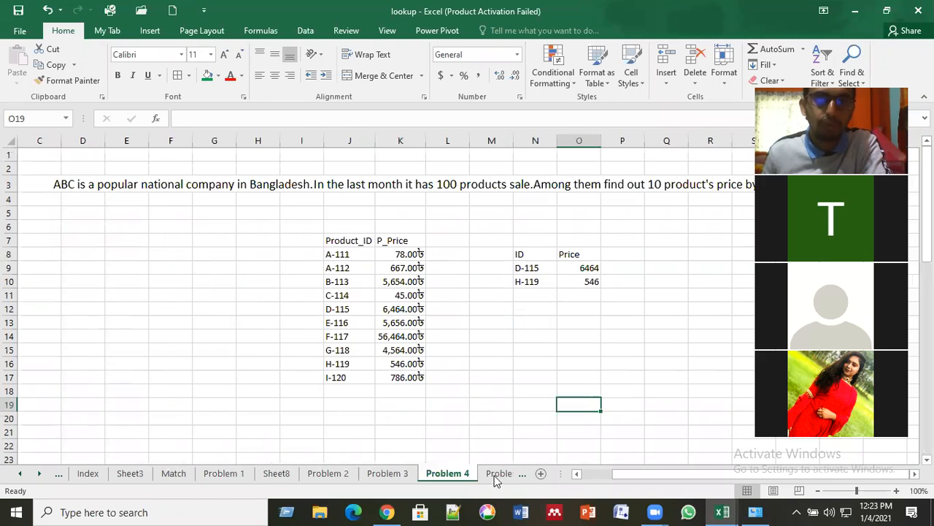
left_click(456, 379)
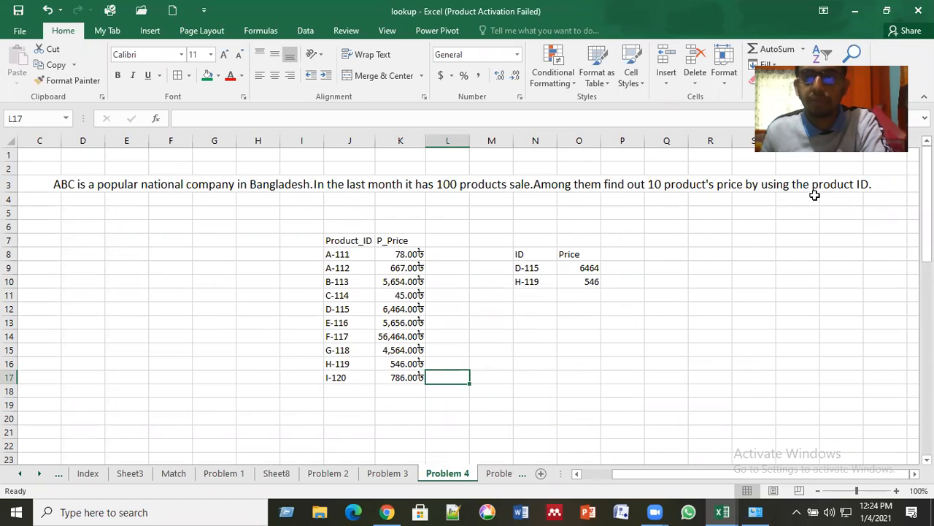
Examine the Product_ID and P_Price table in J7:K17, including how the prices are formatted.
left_click(340, 255)
left_click(412, 254)
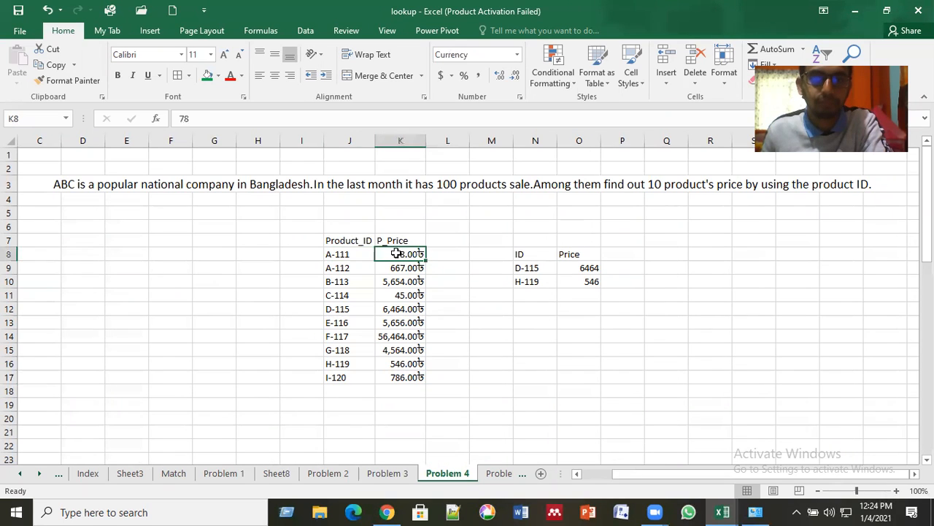
left_click_drag(360, 256, 403, 365)
left_click(352, 287)
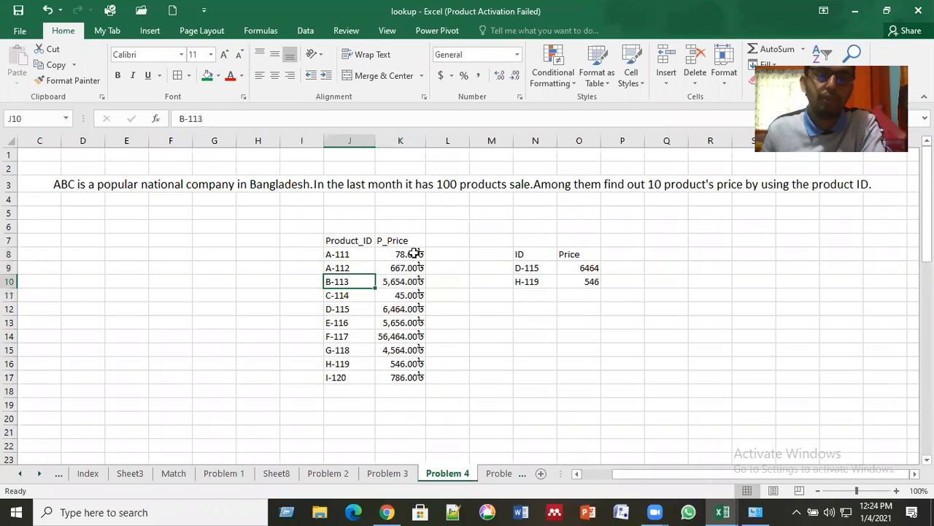
left_click(412, 255)
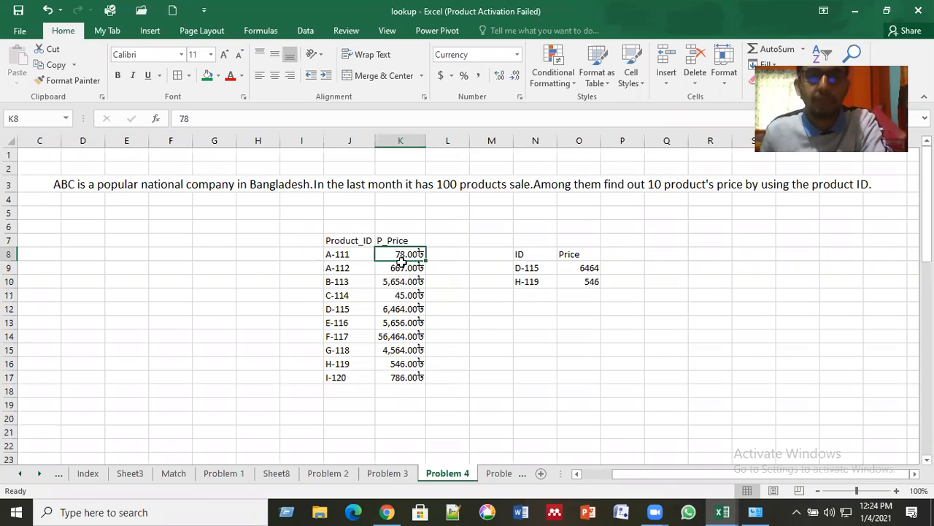
left_click_drag(400, 254, 400, 377)
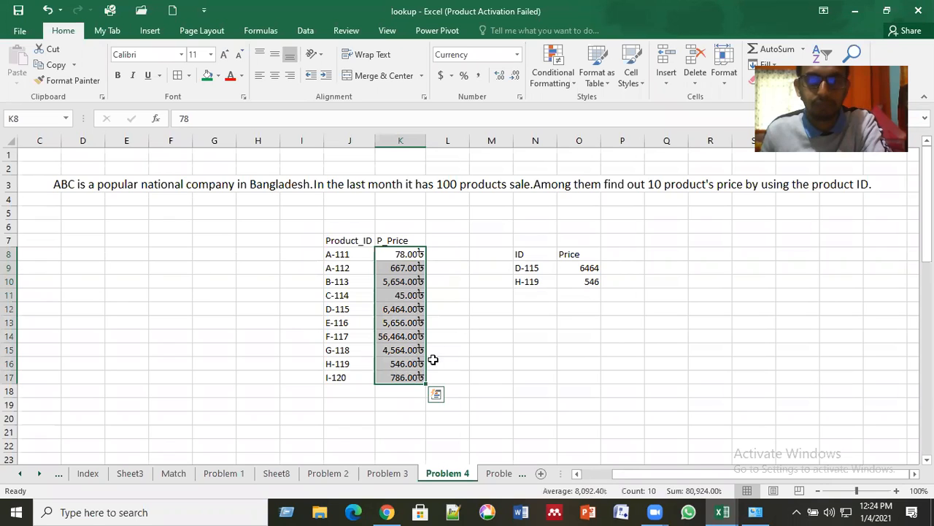
left_click(448, 349)
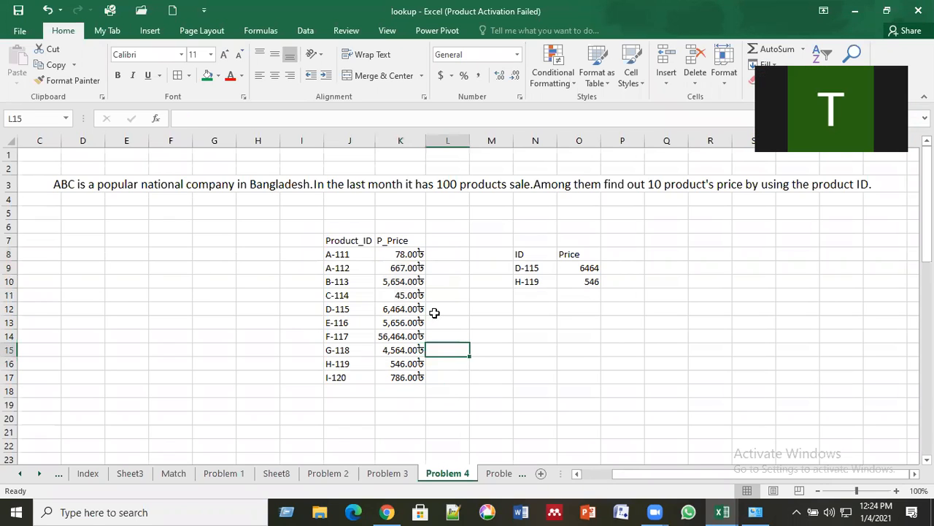
left_click(415, 255)
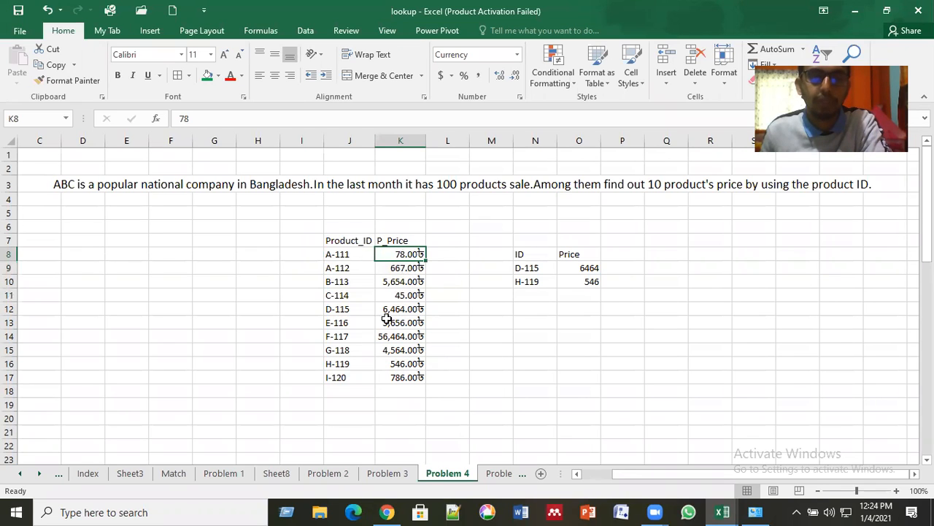
Inspect the price lookup formulas in O9:O10 and the named range Pprice in J8:K17 that they use.
left_click(560, 373)
left_click(588, 268)
left_click_drag(587, 267, 584, 279)
left_click(577, 298)
left_click(580, 270)
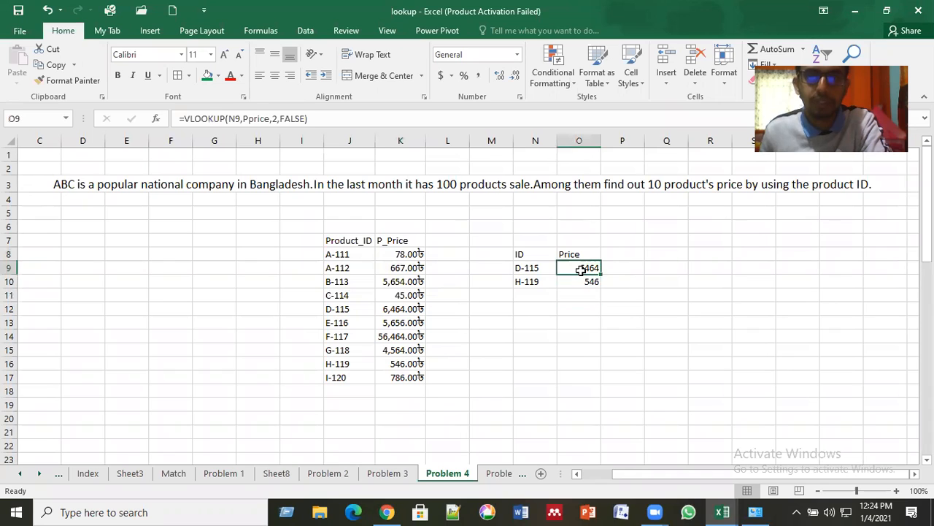
left_click(389, 264)
left_click_drag(340, 257, 422, 376)
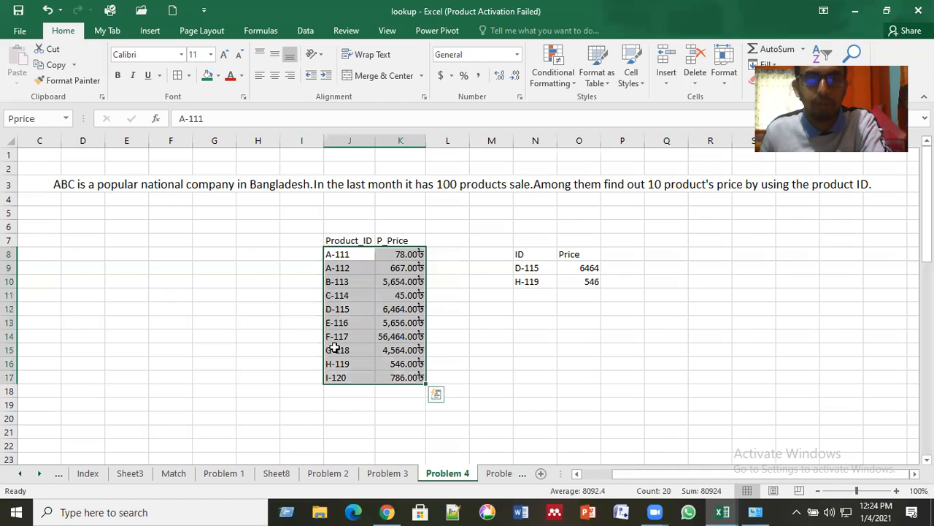
left_click(452, 303)
Apply the Currency number format to the D-115 price in O9.
left_click(592, 269)
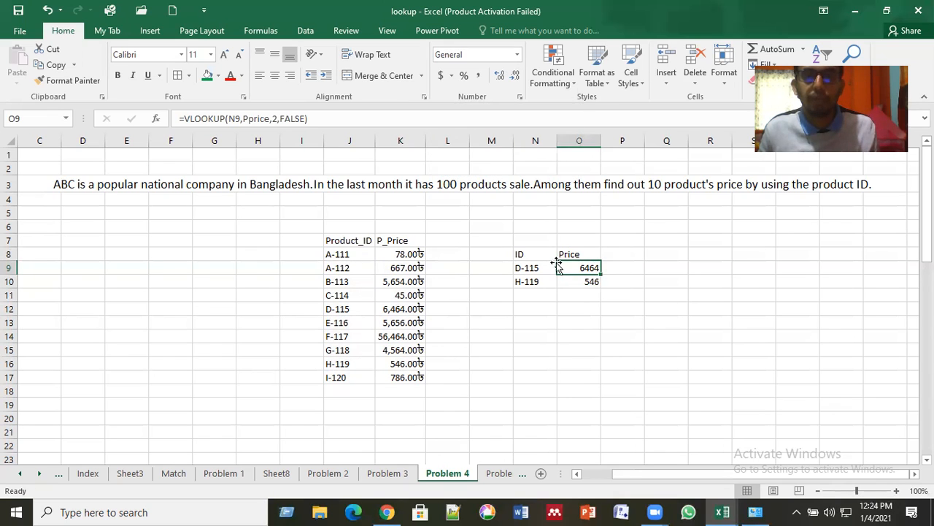
left_click(518, 55)
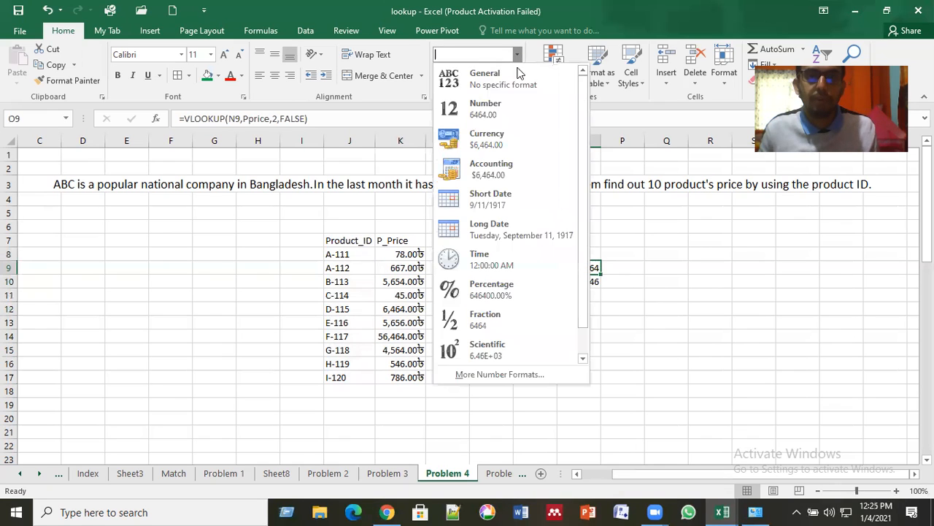
left_click(515, 144)
left_click(597, 360)
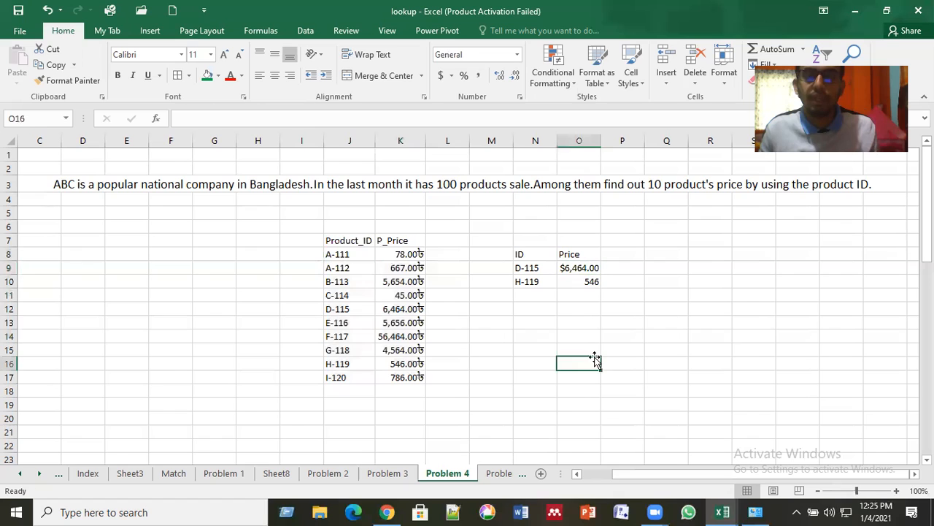
Apply the Currency number format to the H-119 price in O10.
left_click(584, 268)
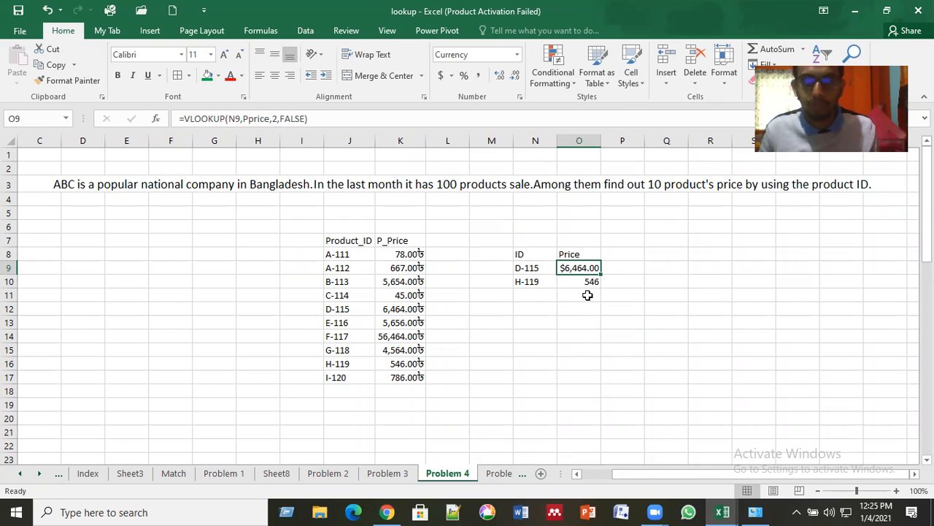
left_click(575, 280)
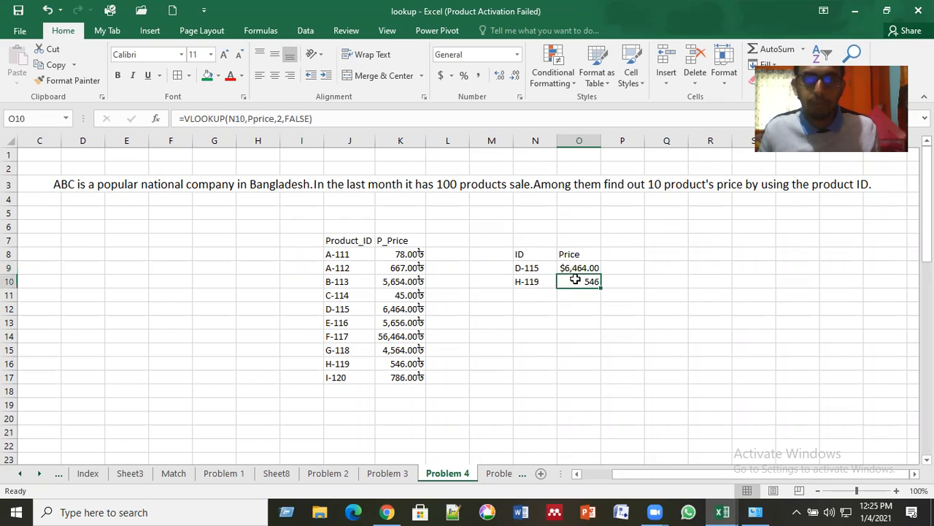
left_click(517, 55)
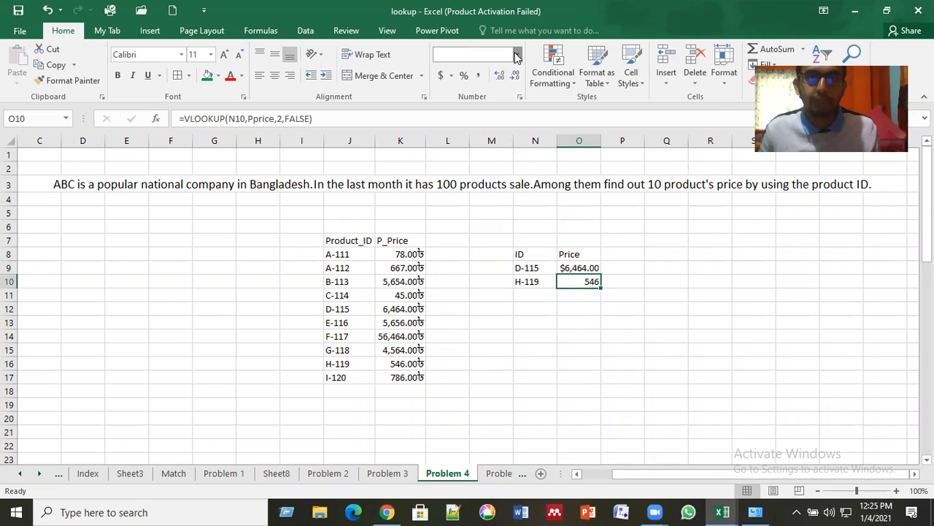
left_click(505, 134)
left_click(540, 363)
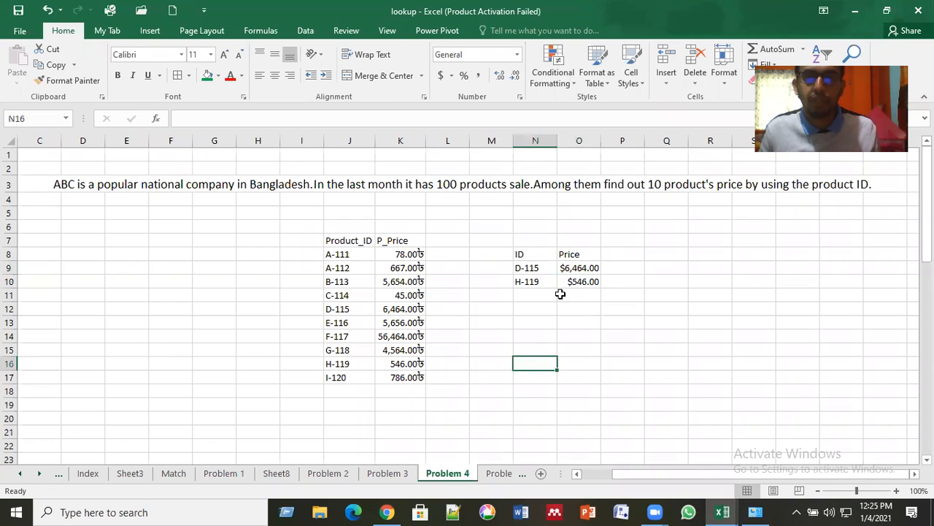
Set the currency symbol of the D-115 price in O9 to Bangla (Bangladesh) in the Format Cells settings.
left_click(579, 270)
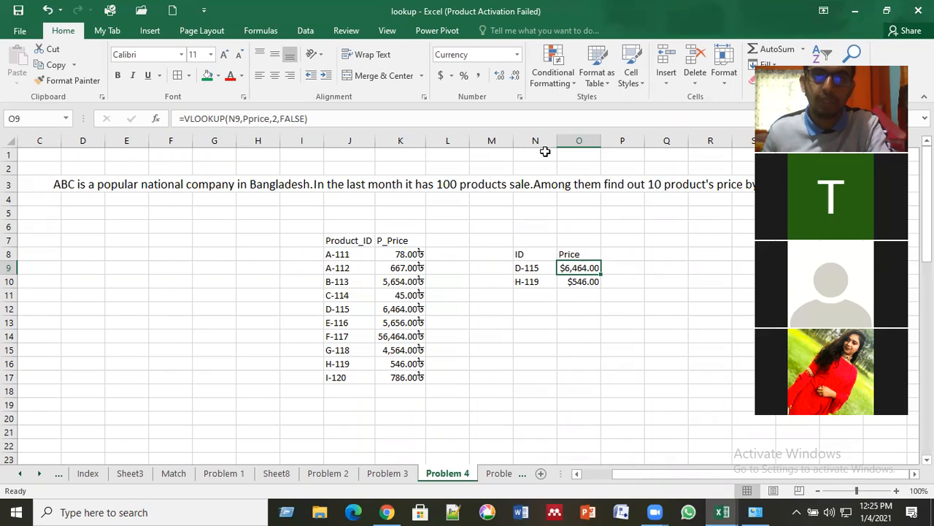
left_click(517, 58)
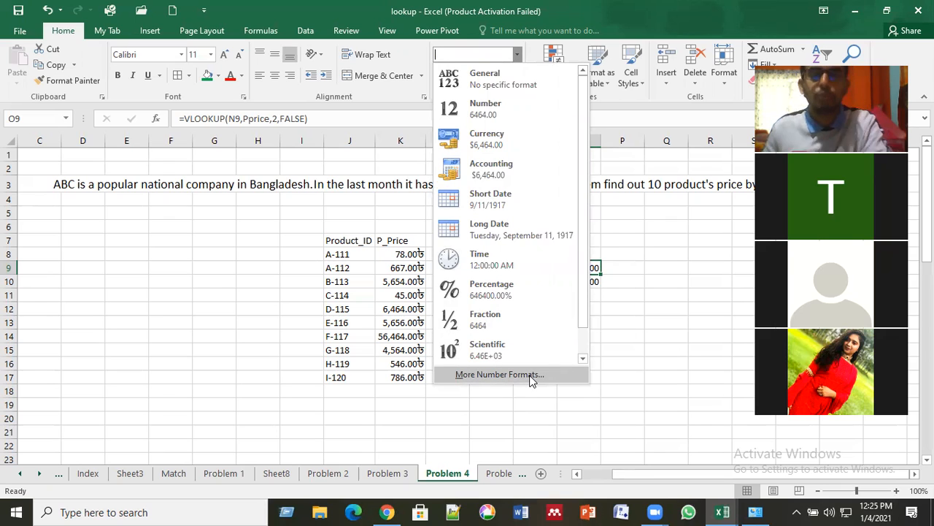
key("Escape")
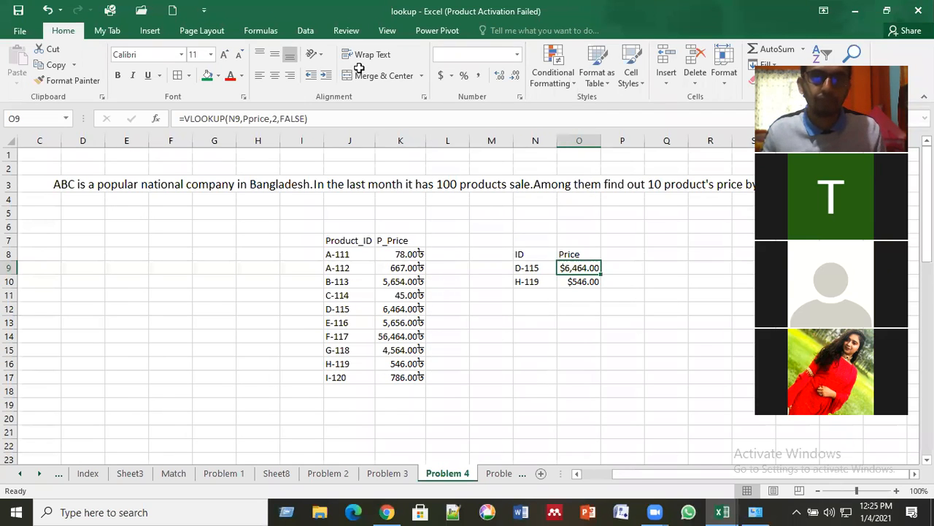
key("ctrl+1")
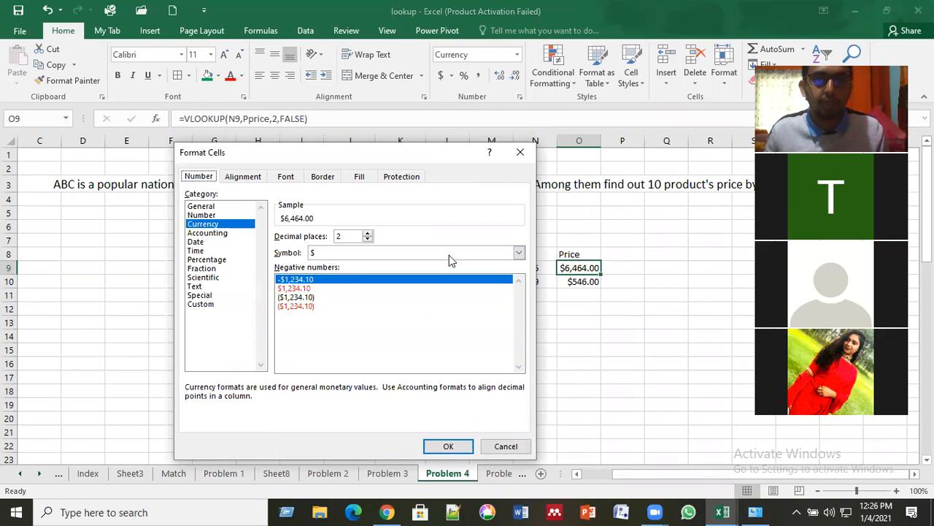
left_click(519, 253)
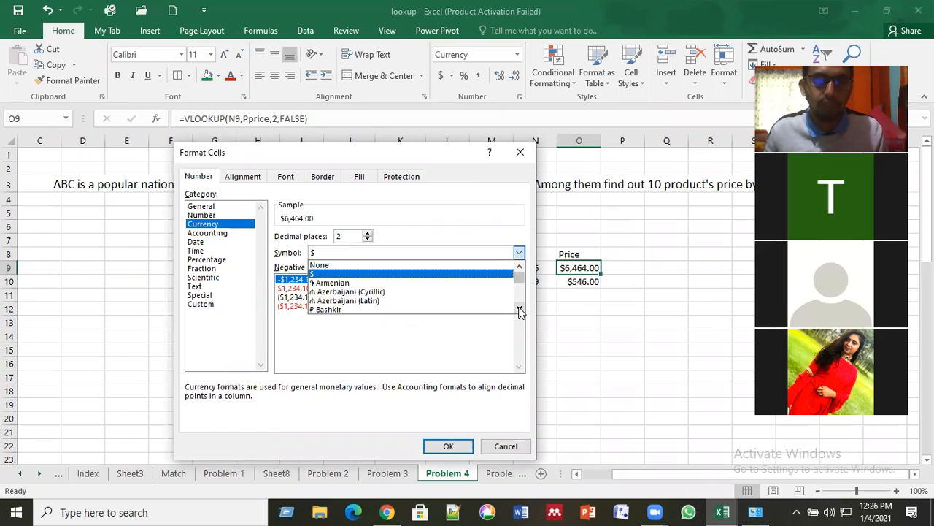
left_click(520, 310)
left_click(520, 310)
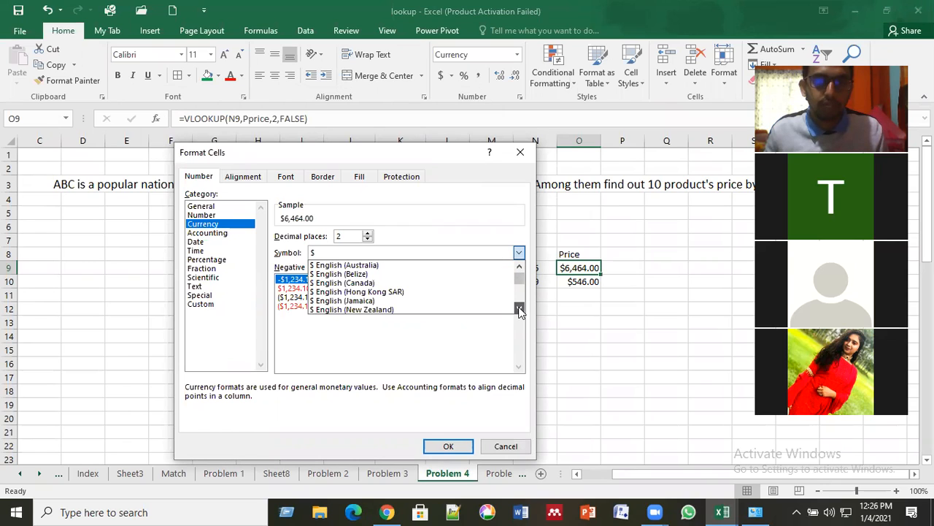
left_click(520, 310)
left_click(520, 310)
left_click(520, 310)
left_click(520, 310)
left_click(520, 310)
left_click(520, 310)
left_click(520, 311)
left_click(520, 311)
left_click(520, 310)
left_click(519, 310)
left_click(520, 311)
left_click(520, 311)
left_click(520, 311)
left_click(520, 310)
left_click(520, 310)
left_click(520, 310)
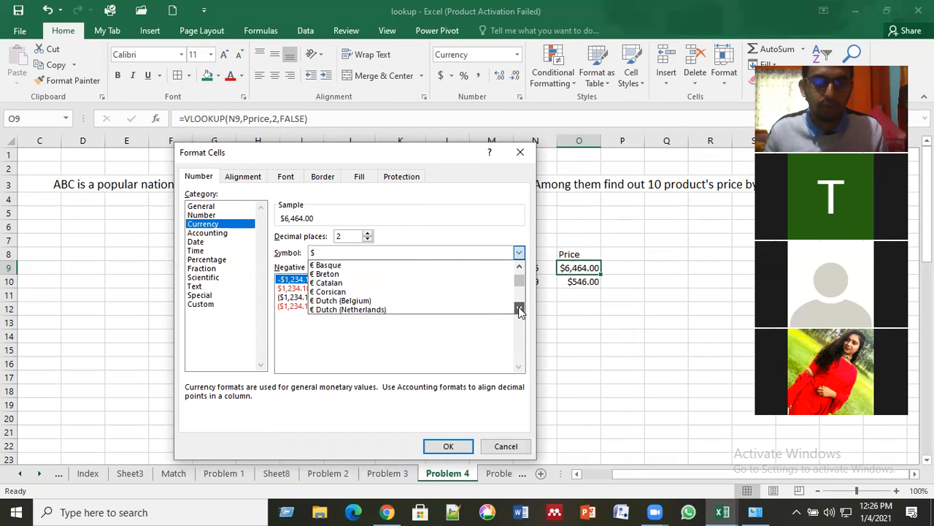
left_click(520, 310)
left_click(520, 311)
left_click(519, 310)
left_click(520, 310)
left_click(520, 311)
left_click(519, 310)
left_click(520, 310)
left_click(520, 310)
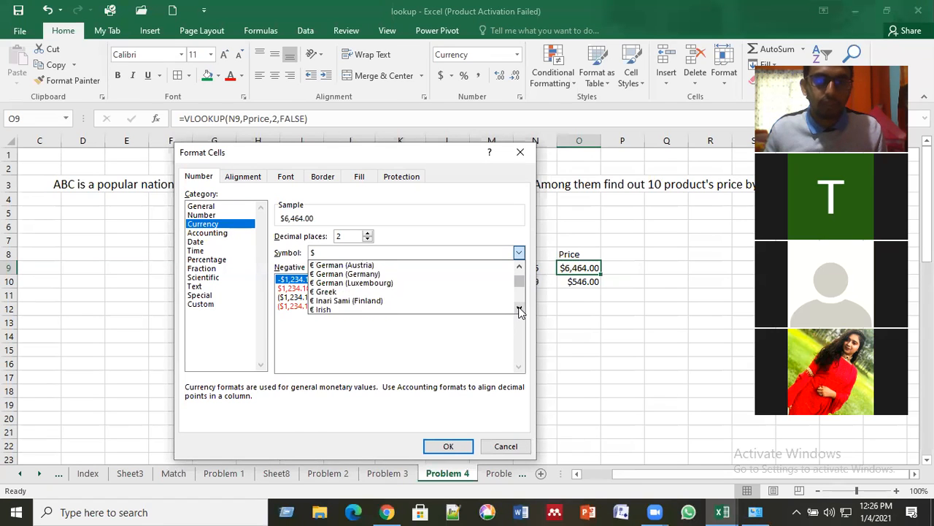
left_click(520, 310)
left_click(520, 310)
left_click(520, 311)
left_click(520, 310)
left_click(520, 310)
left_click(520, 310)
left_click(520, 311)
left_click(520, 310)
left_click(519, 308)
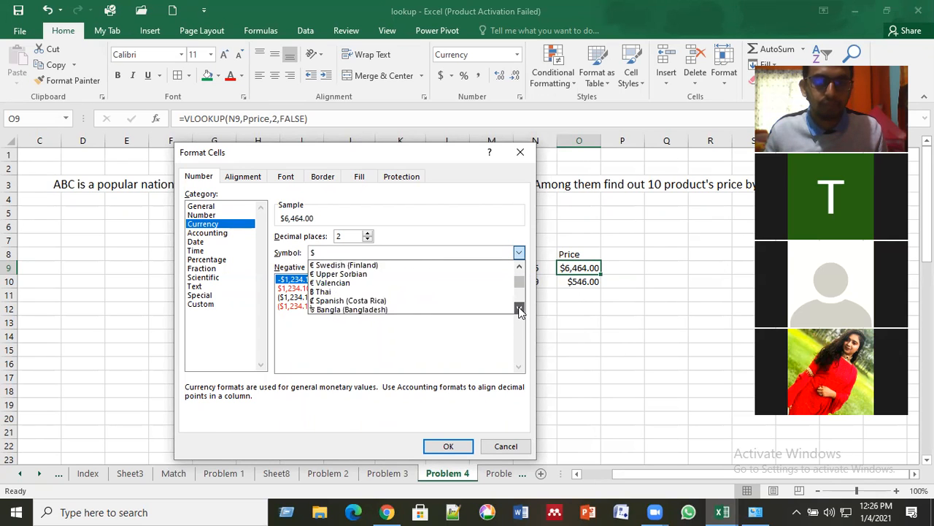
left_click(519, 308)
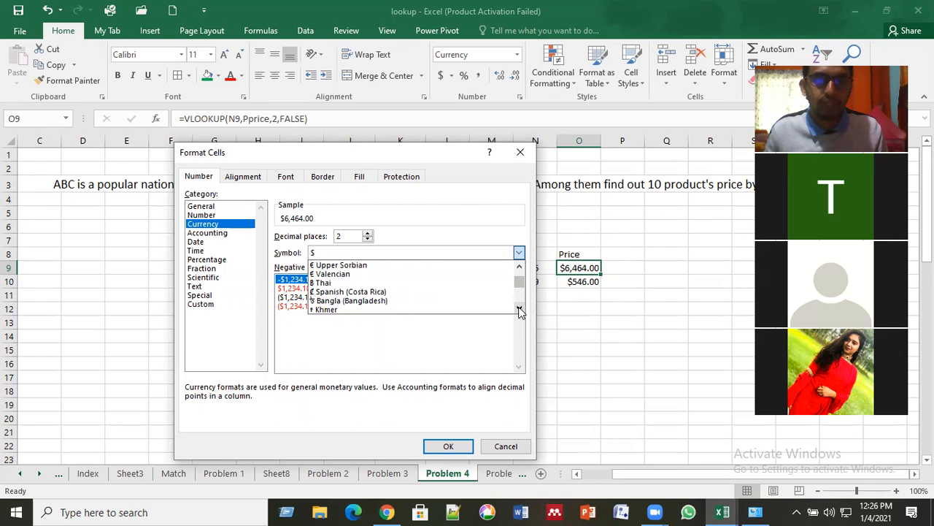
left_click(388, 300)
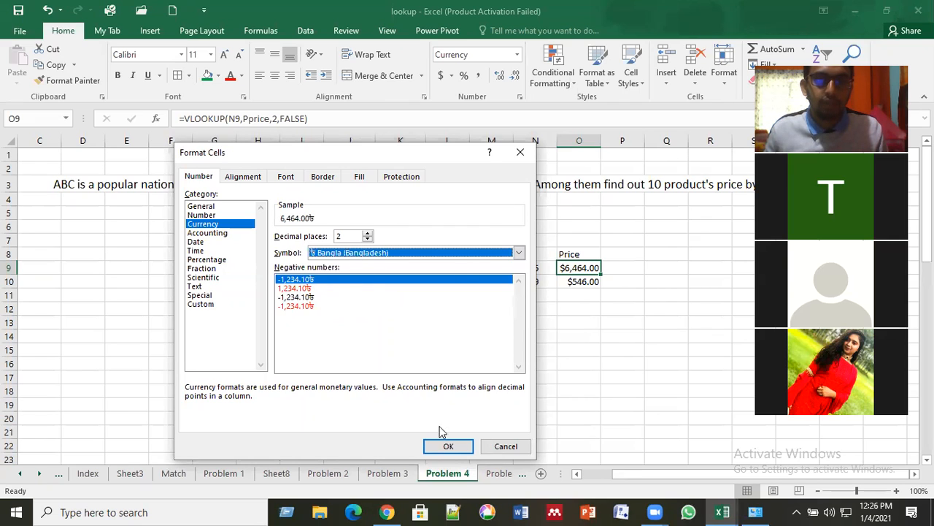
left_click(449, 448)
left_click(535, 373)
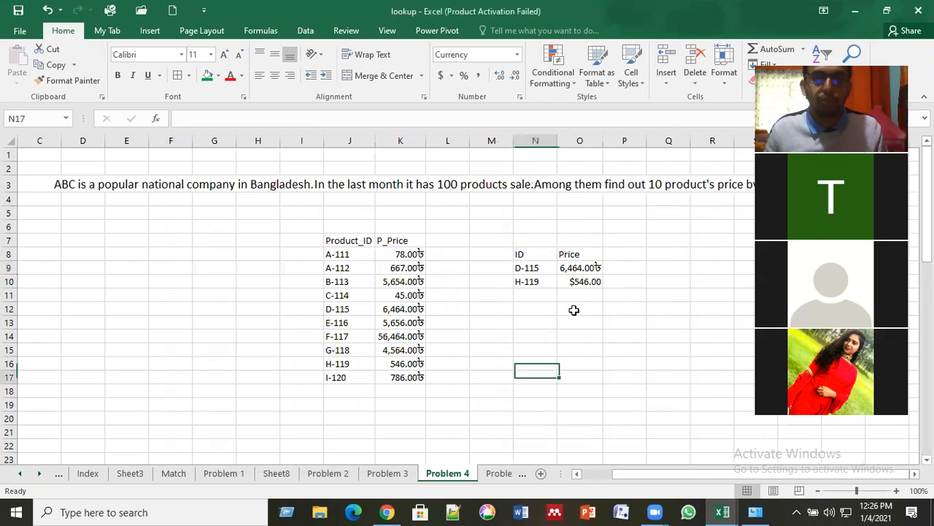
Fill the price formula and its format from O9 down to O11, and delete the surplus formula in O11.
left_click(598, 267)
left_click_drag(602, 276, 588, 297)
left_click(576, 327)
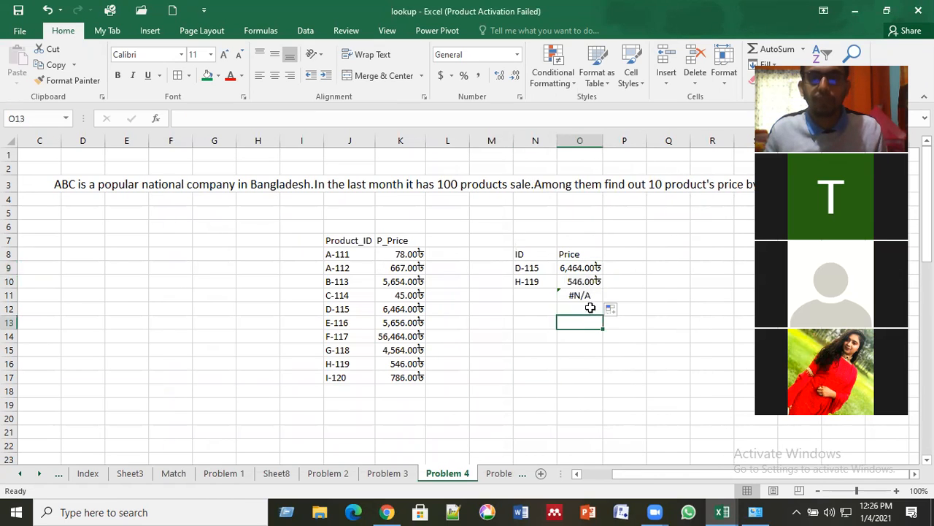
left_click(584, 295)
key("Delete")
left_click(569, 335)
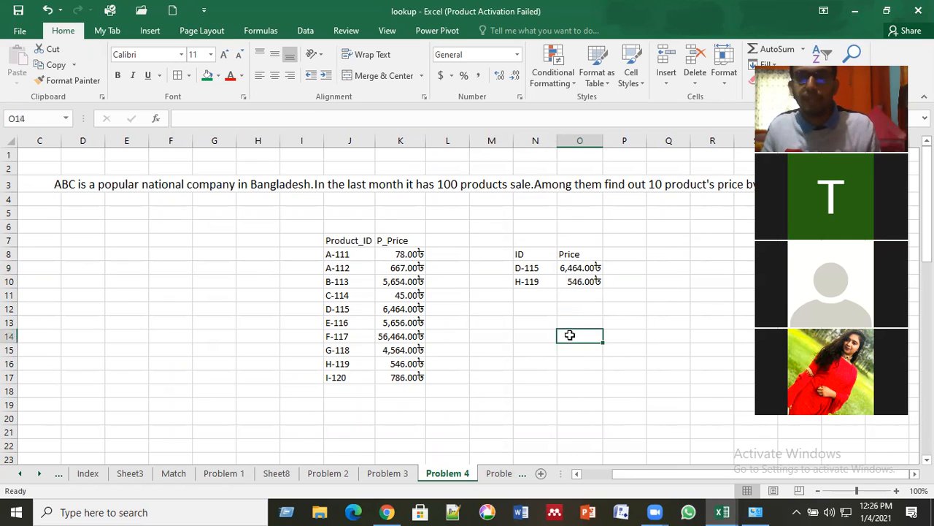
Enter 500 as a sample amount in cell O13.
left_click(588, 272)
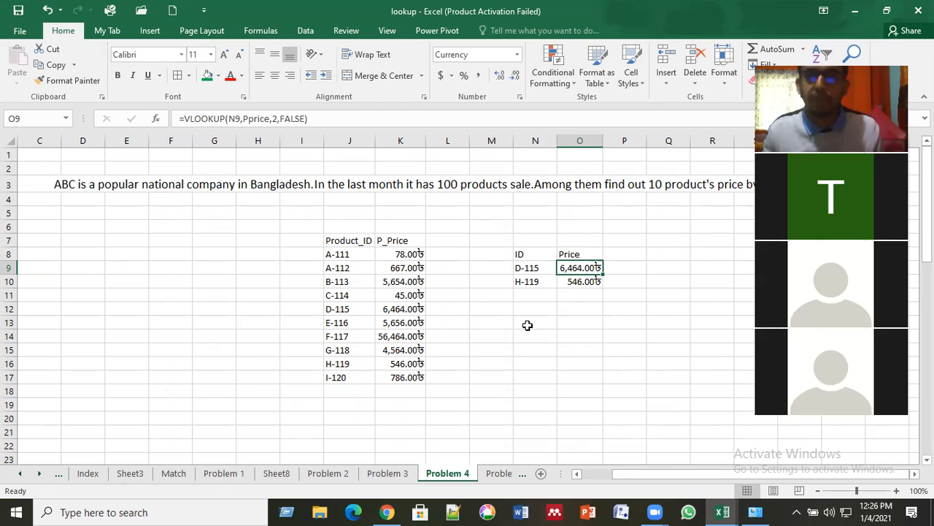
left_click(577, 325)
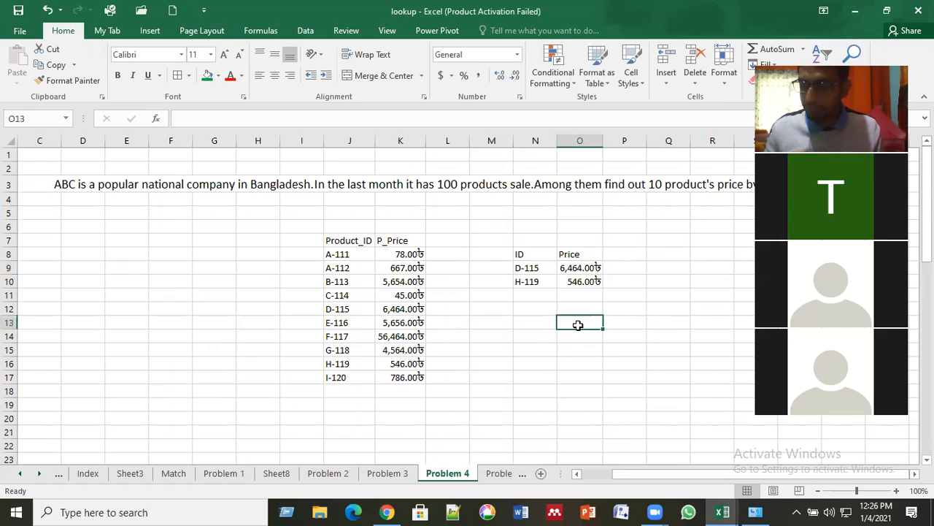
type("500")
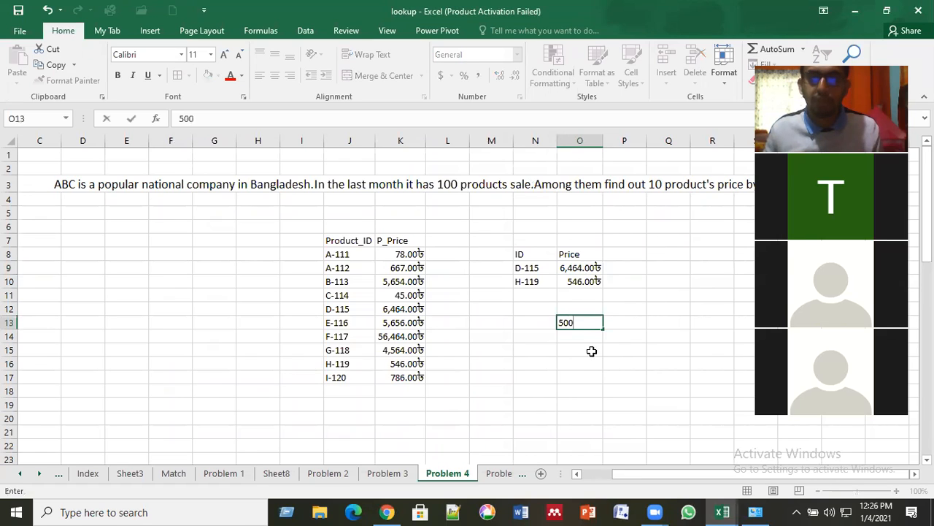
left_click(588, 348)
left_click(592, 325)
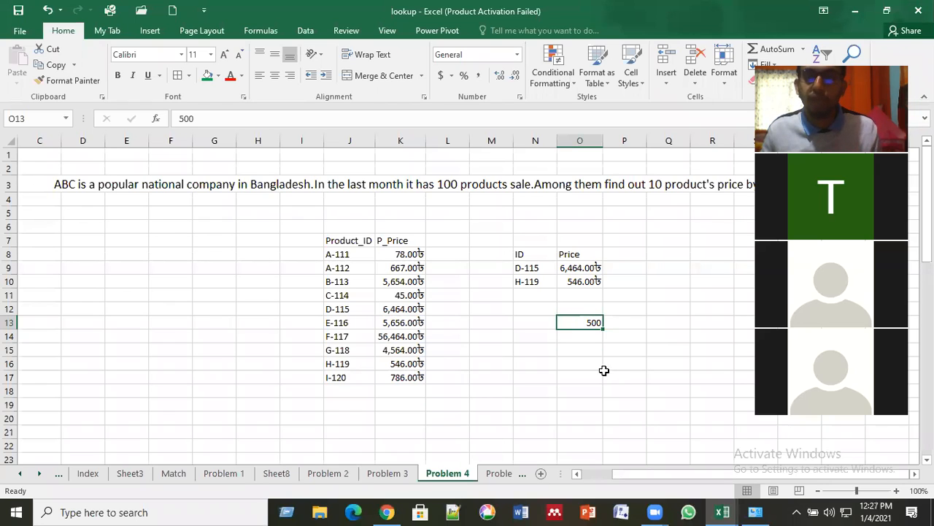
Apply the Currency number format to the sample amount in O13.
left_click(518, 55)
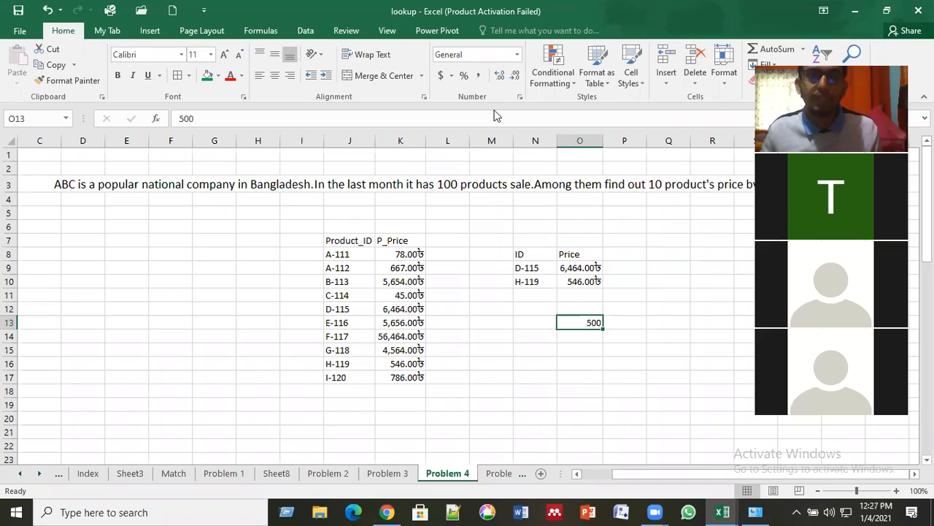
key("Up")
key("Return")
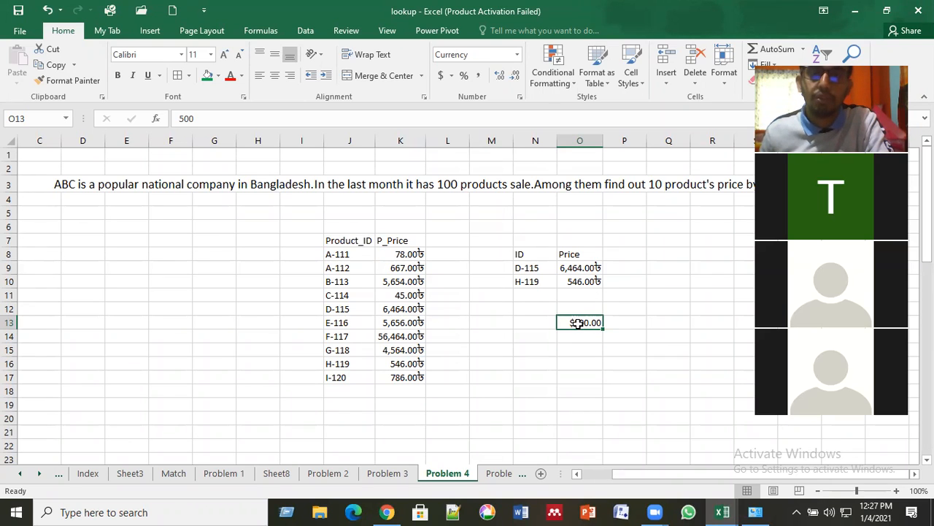
Set the currency symbol of the amount in O13 to Bangla (Bangladesh) in the Format Cells settings.
left_click(516, 56)
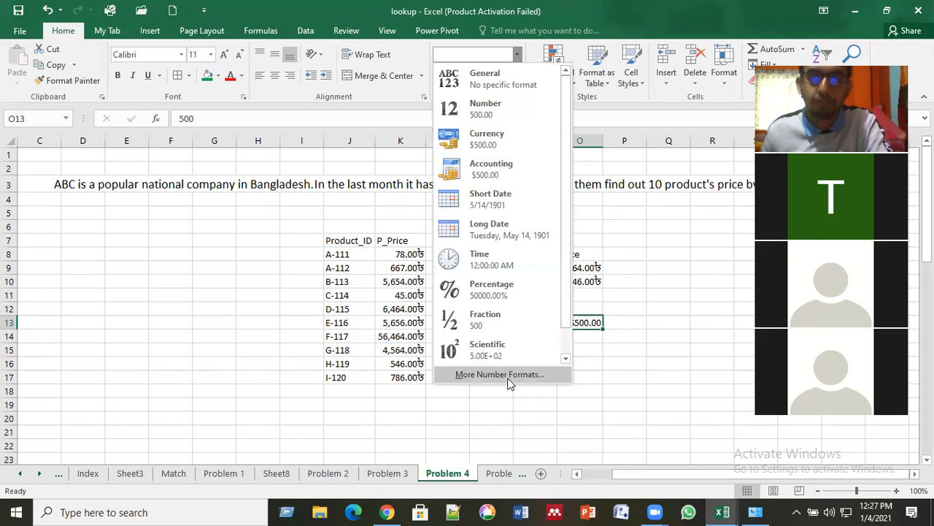
left_click(537, 374)
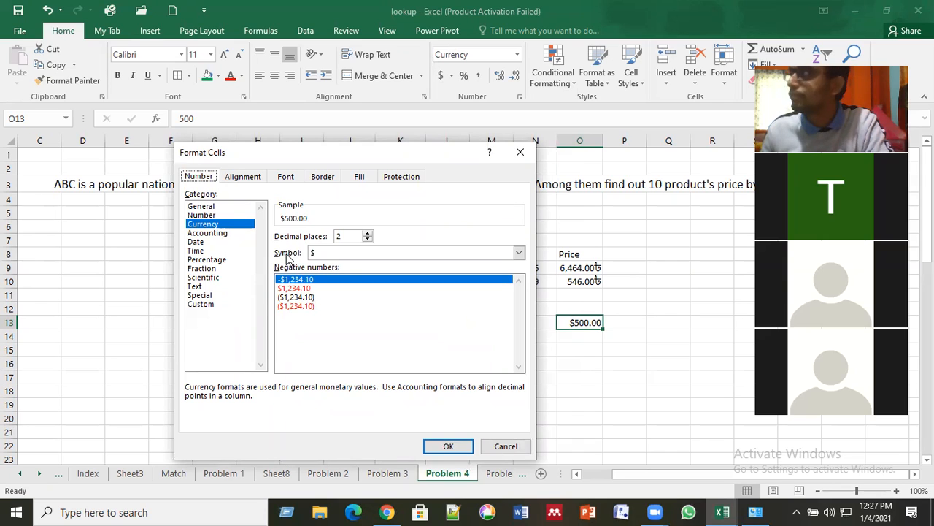
left_click(518, 253)
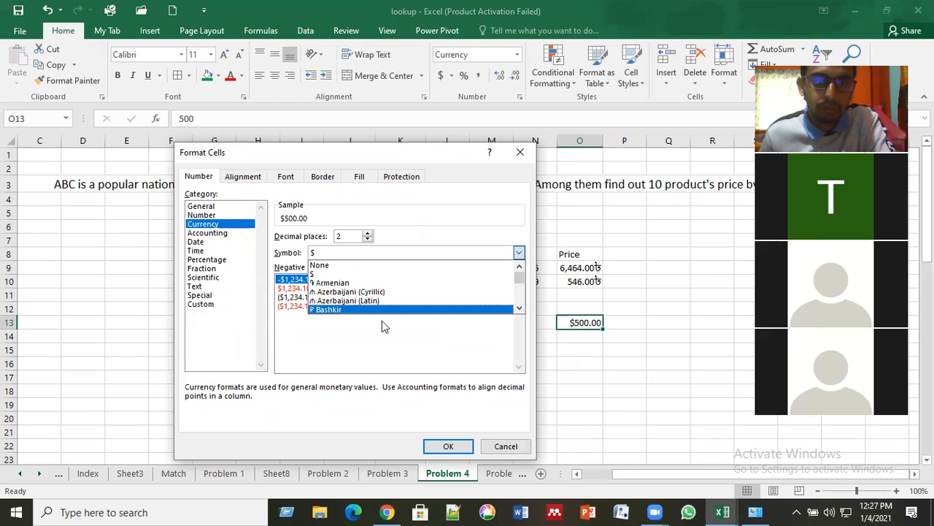
left_click(519, 310)
left_click(518, 310)
left_click(519, 310)
left_click(518, 310)
left_click(518, 309)
left_click(518, 309)
left_click(519, 309)
left_click(519, 309)
left_click(519, 310)
left_click(519, 309)
left_click(518, 309)
left_click(518, 310)
left_click(518, 309)
left_click(518, 309)
left_click(518, 309)
left_click(518, 310)
left_click(519, 310)
left_click(519, 310)
left_click(518, 310)
left_click(518, 309)
left_click(518, 309)
left_click(519, 310)
left_click(519, 309)
left_click(519, 309)
left_click(519, 310)
left_click(518, 309)
left_click(518, 310)
left_click(518, 309)
left_click(519, 309)
left_click(518, 309)
left_click(519, 309)
left_click(519, 310)
left_click(519, 309)
left_click(519, 310)
left_click(518, 310)
left_click(518, 309)
left_click(518, 310)
left_click(518, 310)
left_click(519, 310)
left_click(518, 309)
left_click(518, 309)
left_click(519, 310)
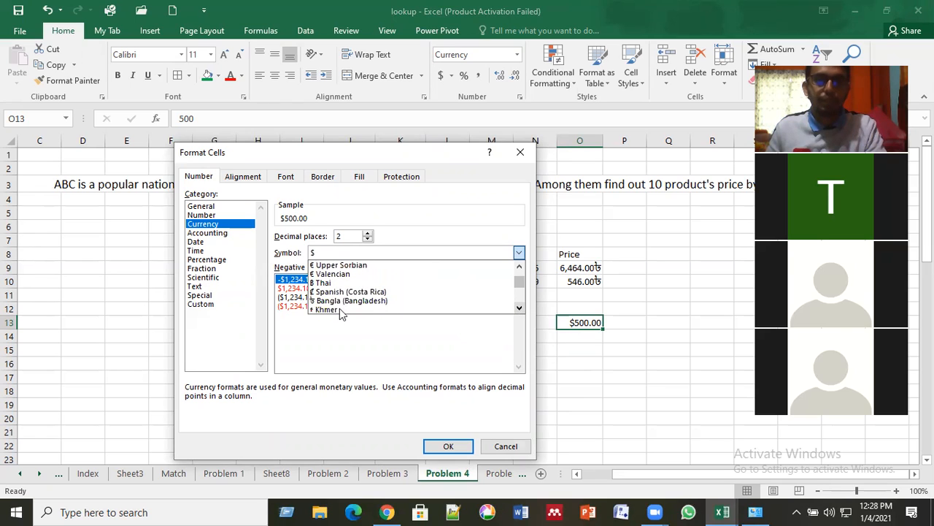
left_click(392, 302)
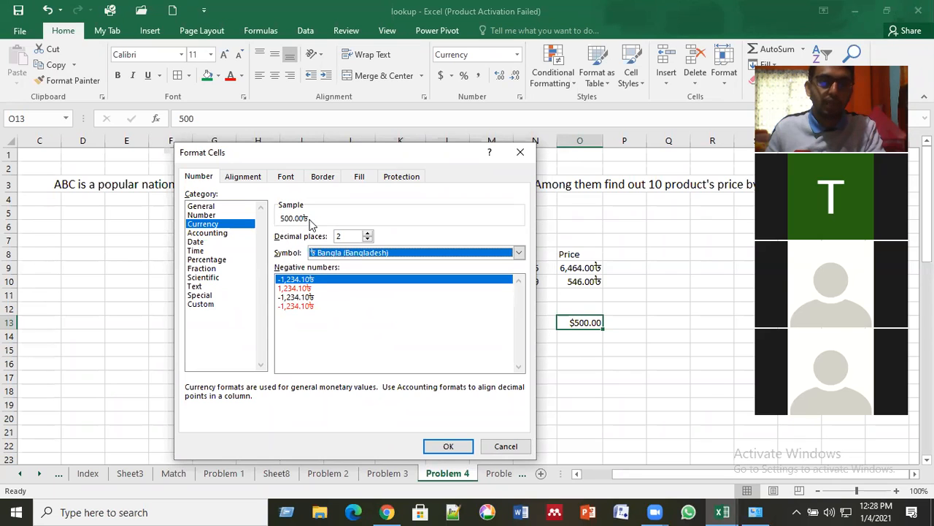
left_click(447, 446)
left_click(648, 395)
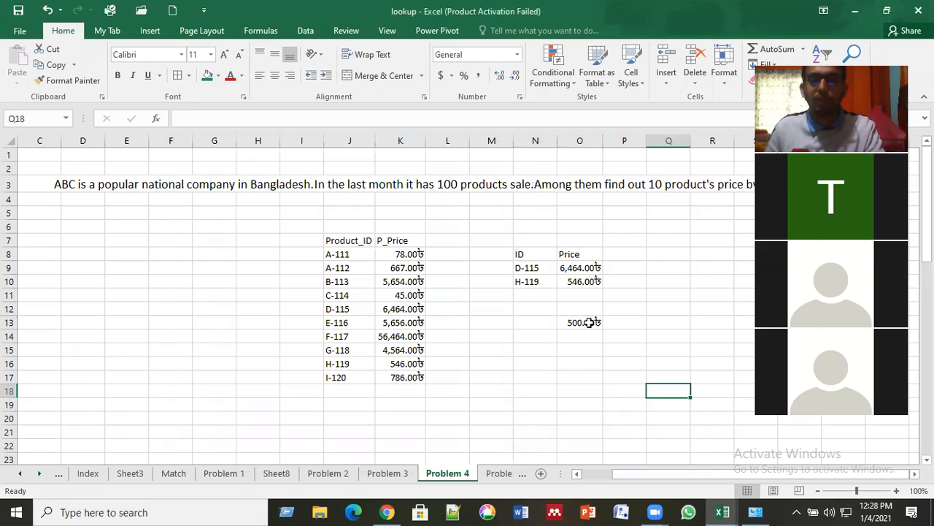
Set the decimal places of the amount in O13 to 0 in the Format Cells settings.
left_click(591, 322)
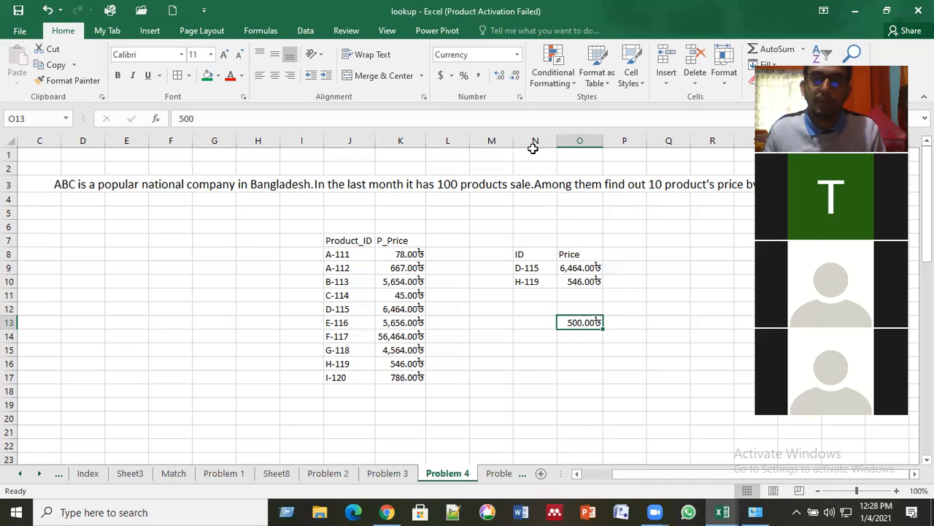
left_click(517, 55)
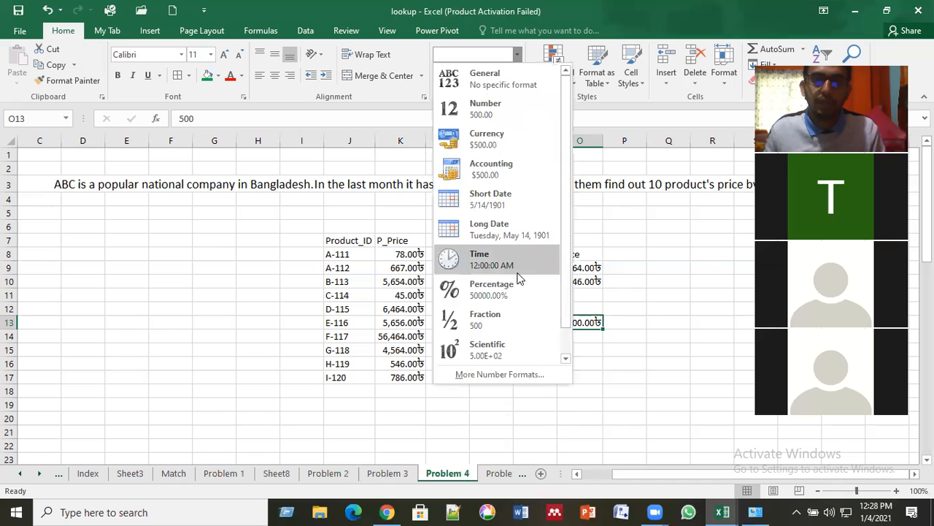
left_click(517, 375)
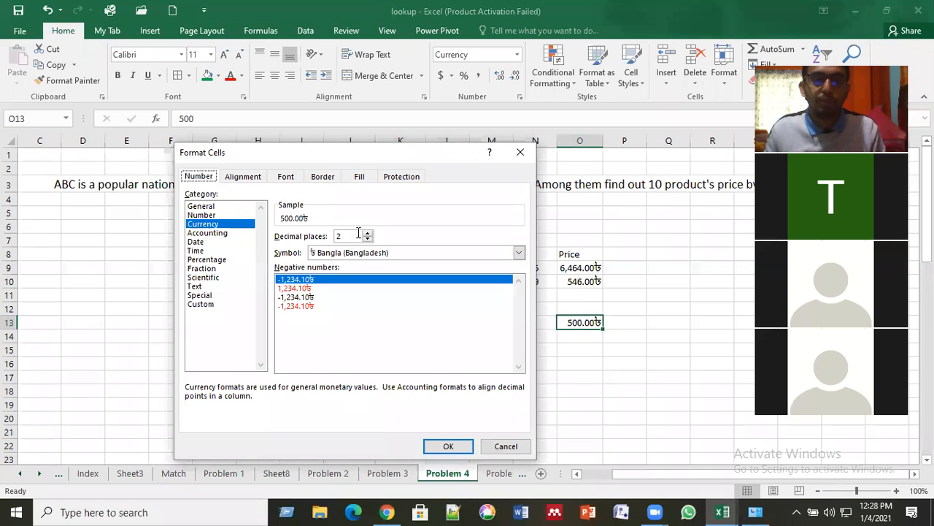
type("0")
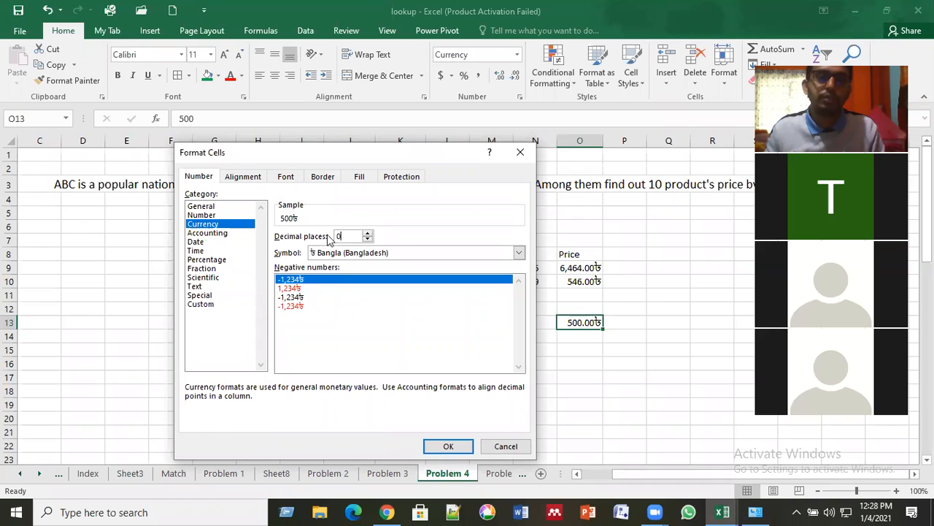
left_click(448, 446)
left_click(537, 419)
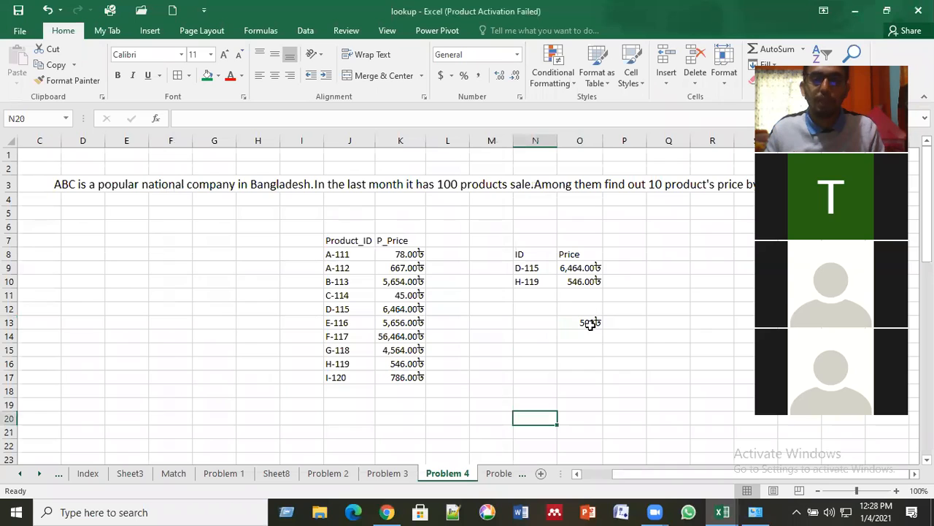
left_click(590, 324)
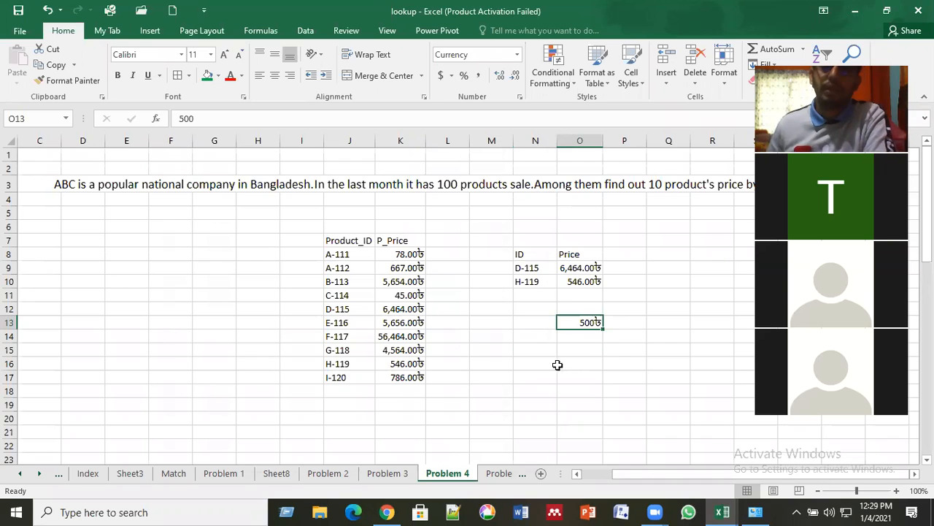
left_click(571, 354)
left_click(597, 333)
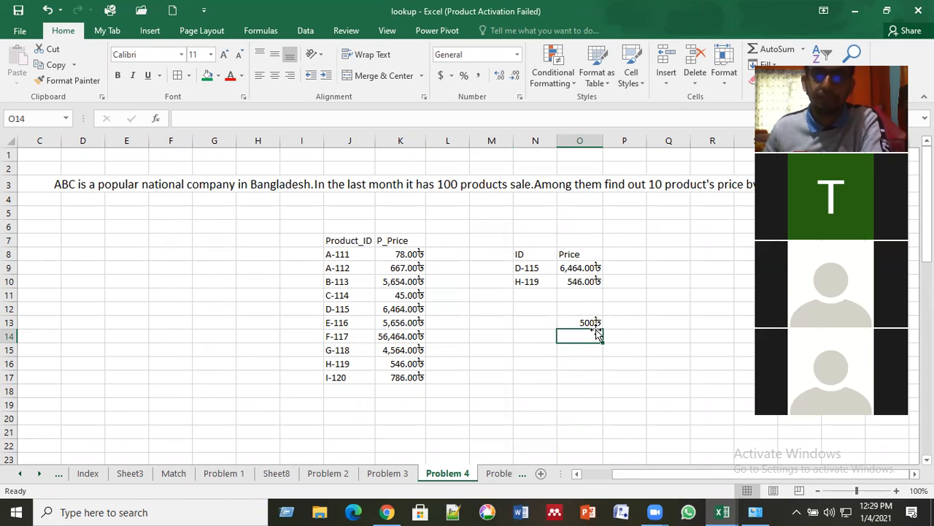
left_click(618, 373)
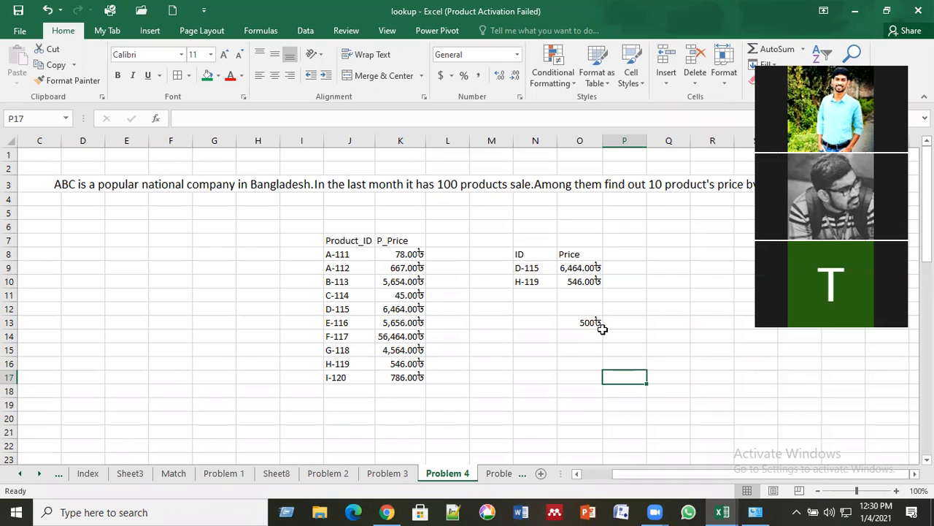
left_click(483, 404)
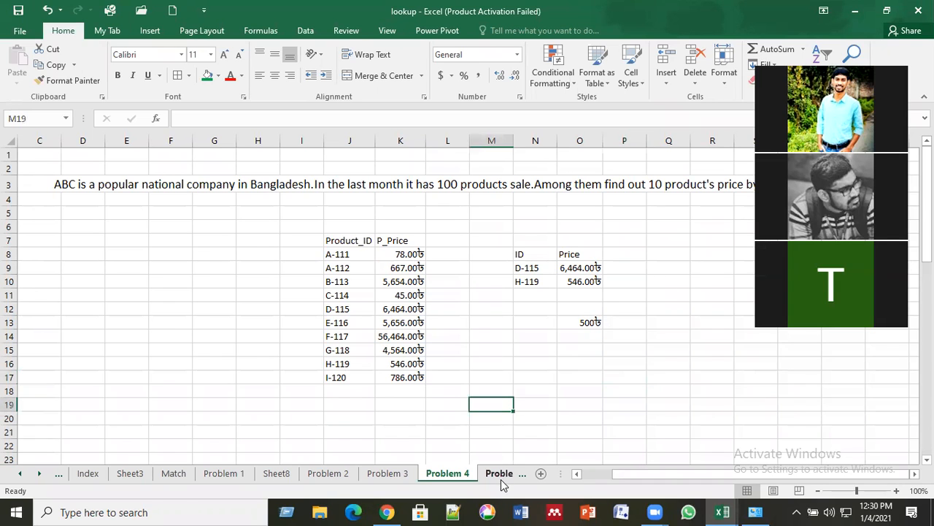
Look through the Problem 3, Sheet3 and Sheet1 worksheets and go to the VLOOKUP worksheet.
left_click(501, 474)
left_click(423, 476)
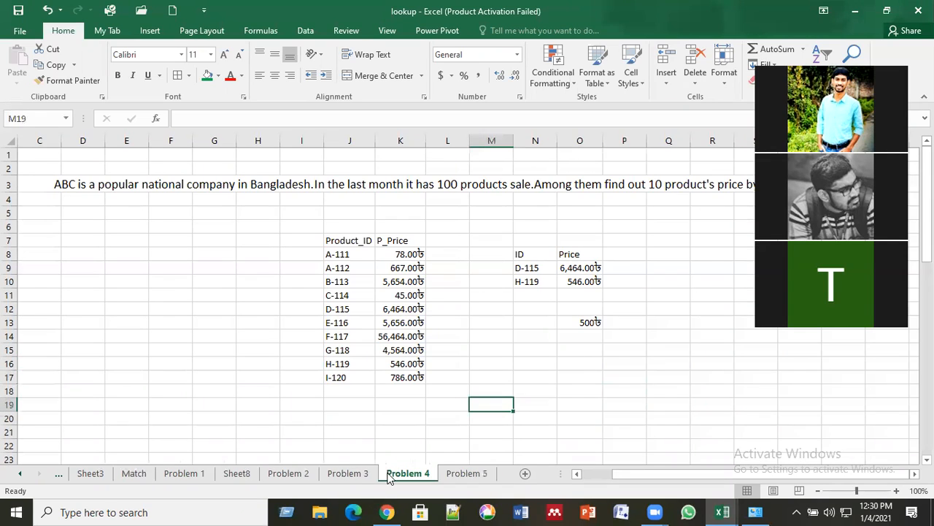
left_click(348, 475)
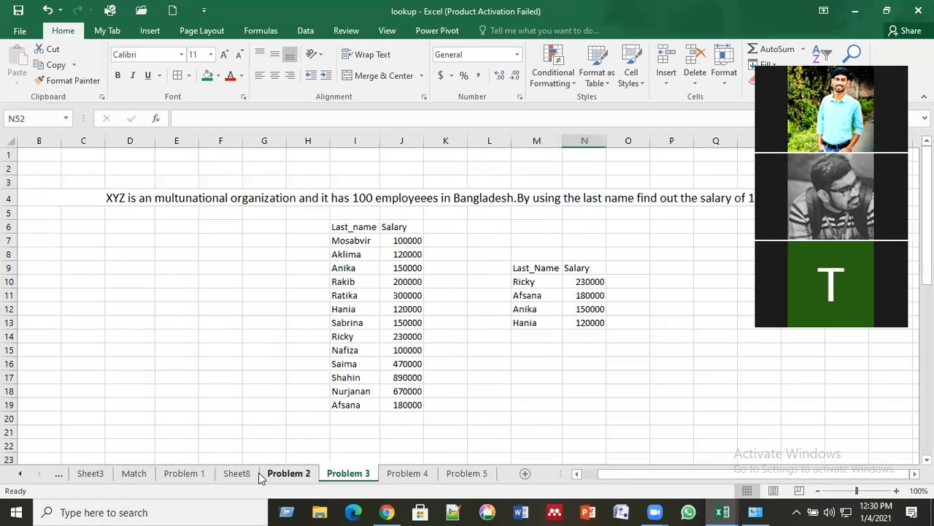
left_click(89, 474)
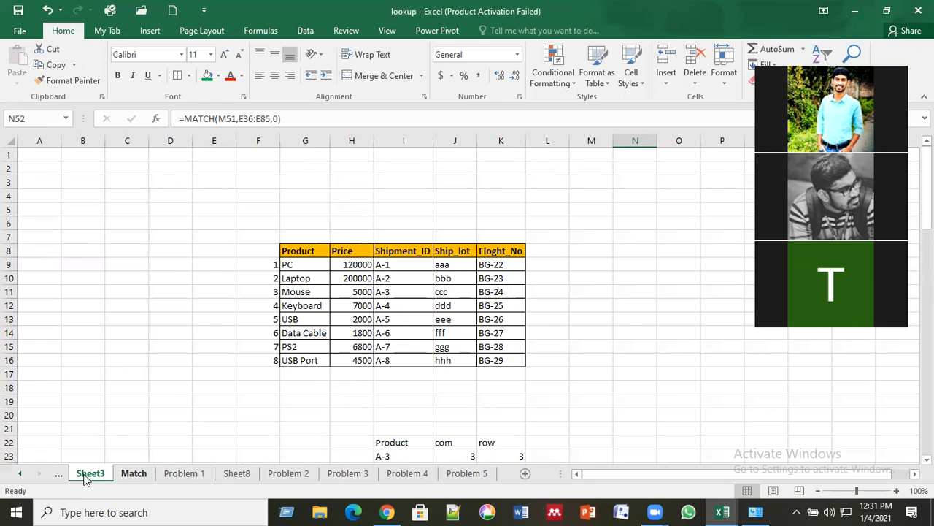
left_click(20, 478)
left_click(21, 478)
left_click(20, 478)
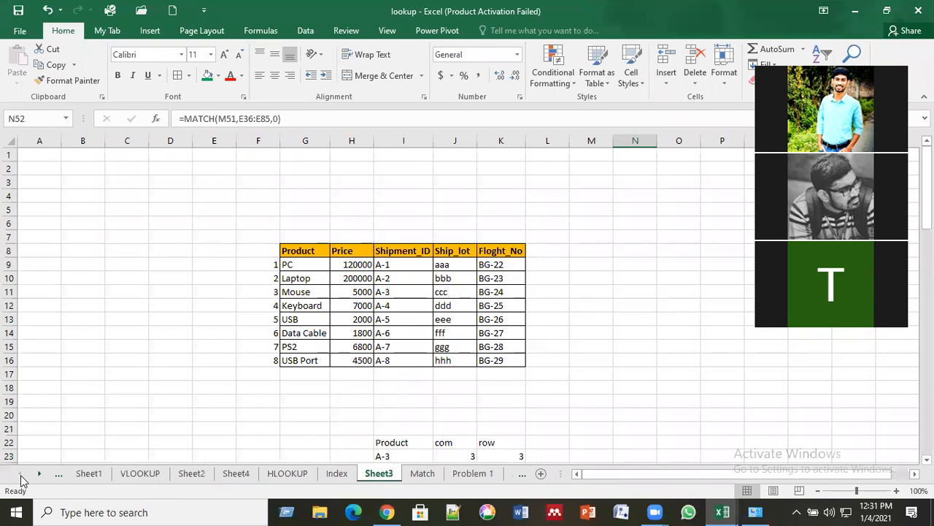
left_click(151, 479)
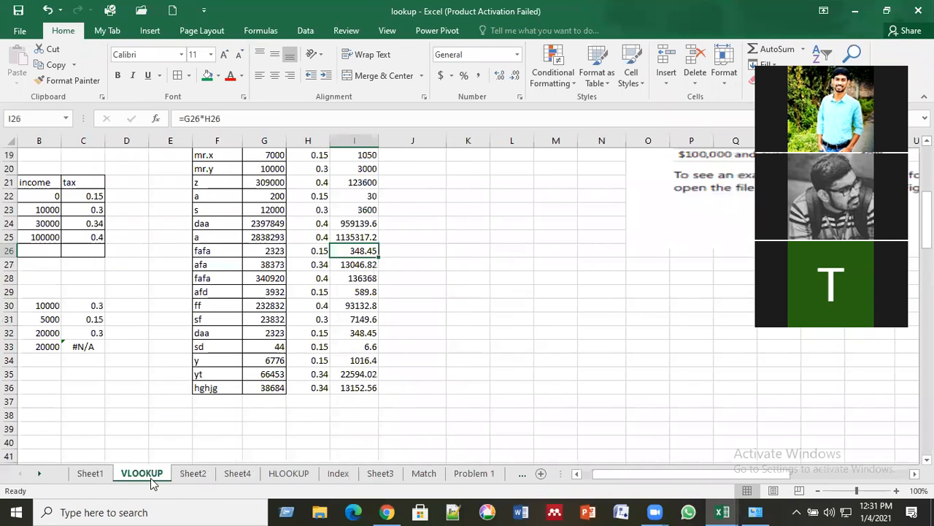
left_click(94, 476)
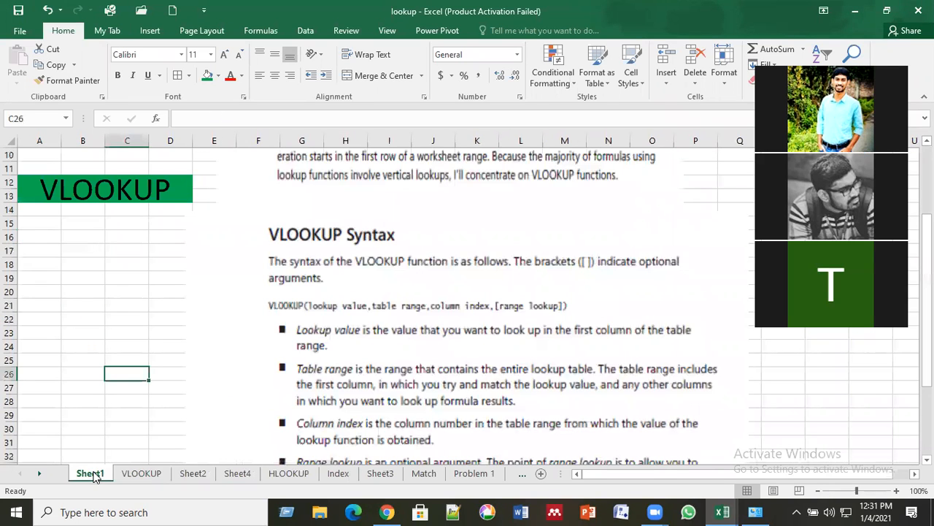
left_click(141, 480)
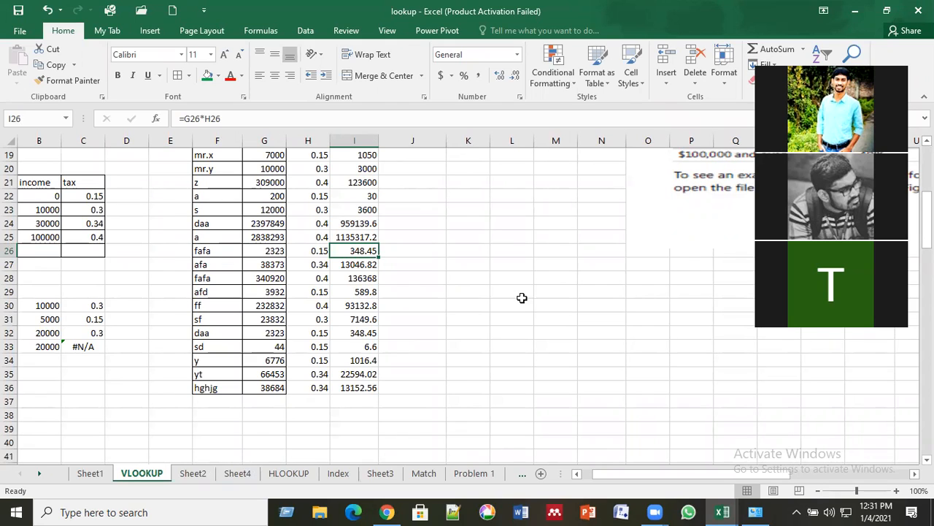
Examine the formulas in the Tax and Tax_rate columns of the income table, including those in rows 28, 30, 31 and 33.
left_click(372, 303)
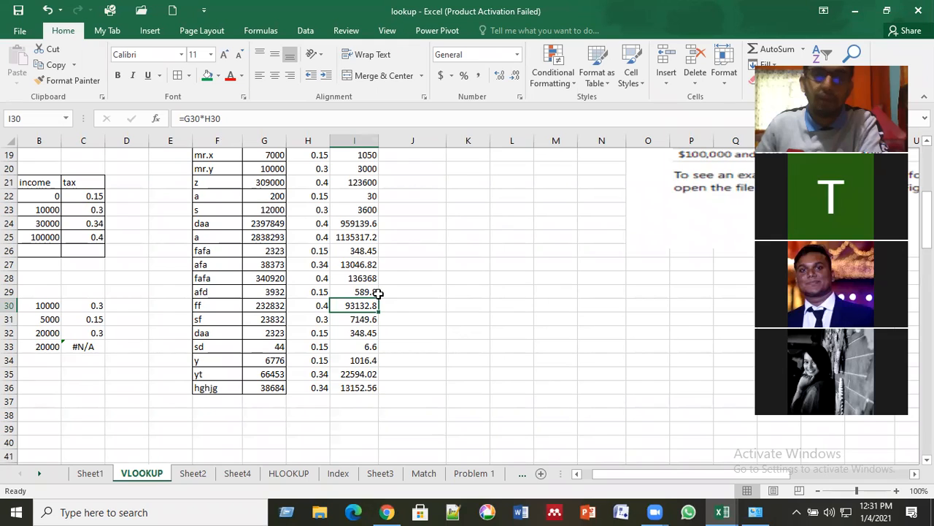
left_click(360, 347)
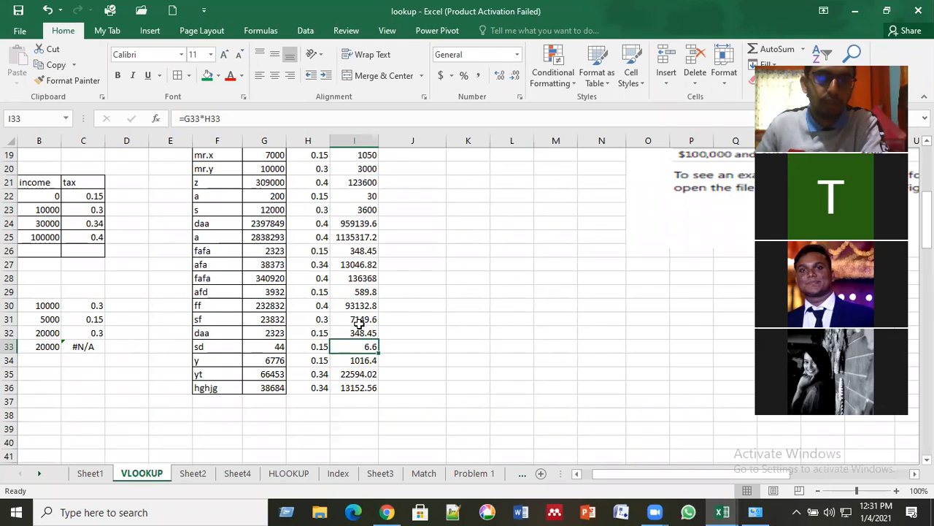
left_click(359, 321)
scroll(360, 324, "up", 3)
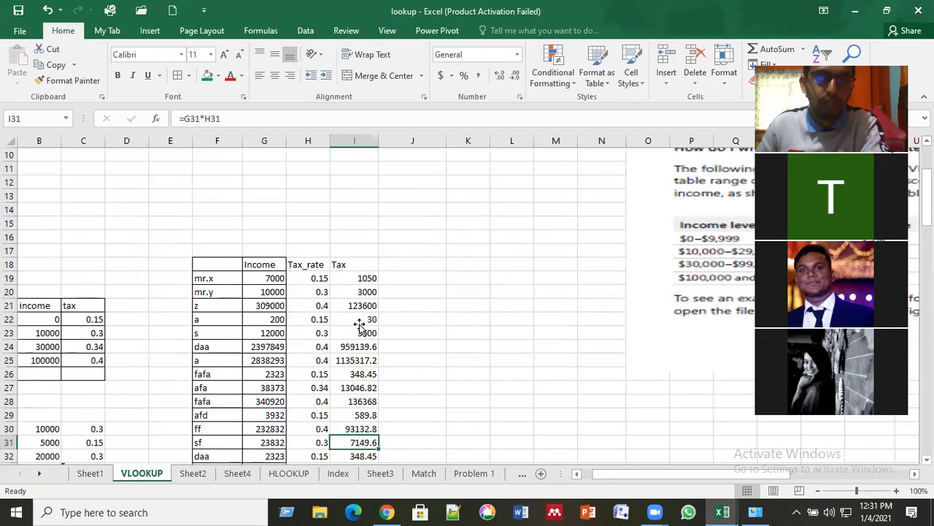
scroll(360, 324, "down", 1)
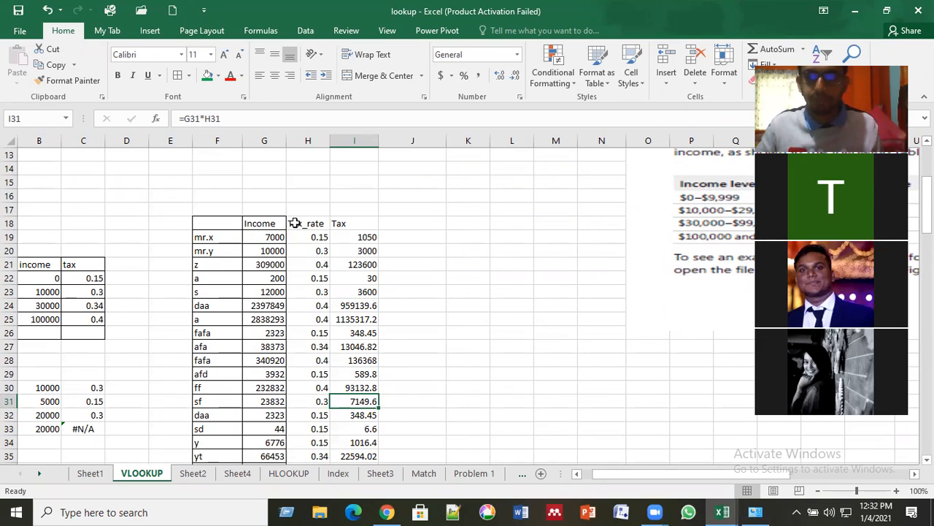
scroll(330, 257, "down", 2)
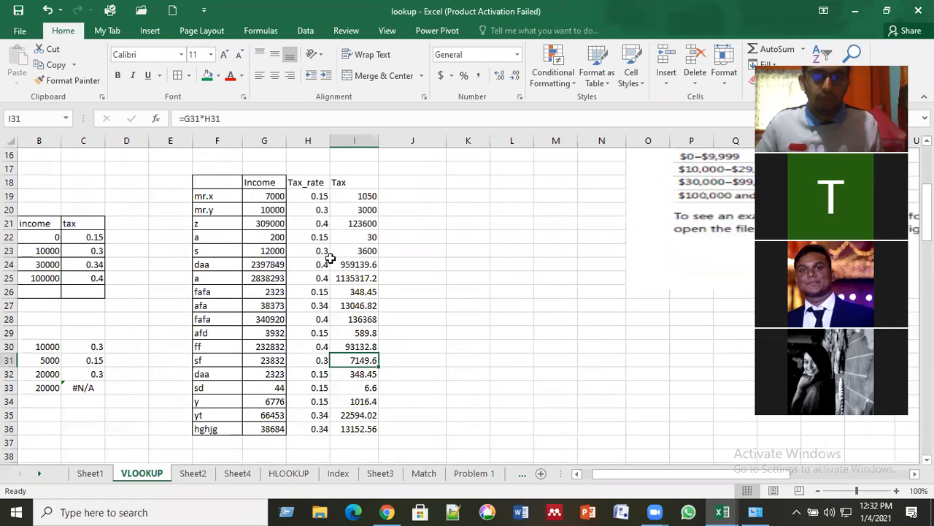
left_click(334, 264)
left_click(323, 277)
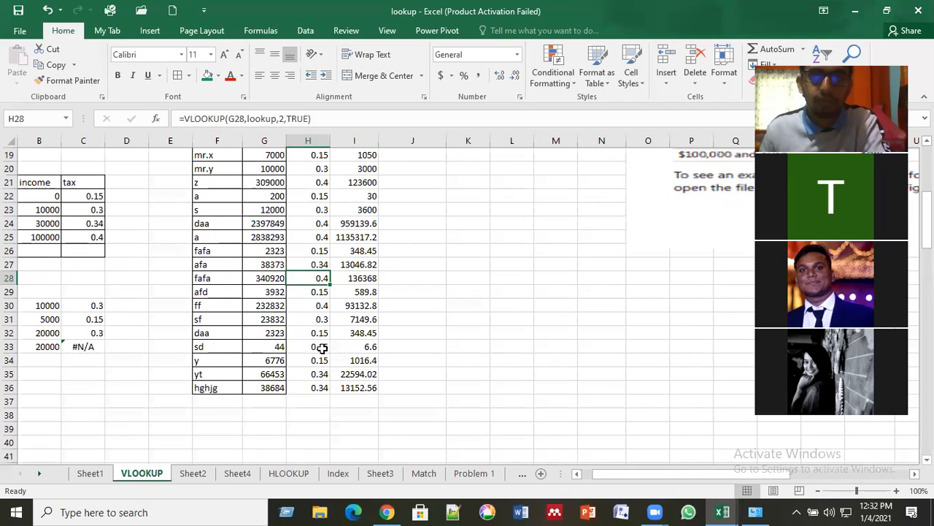
left_click(322, 348)
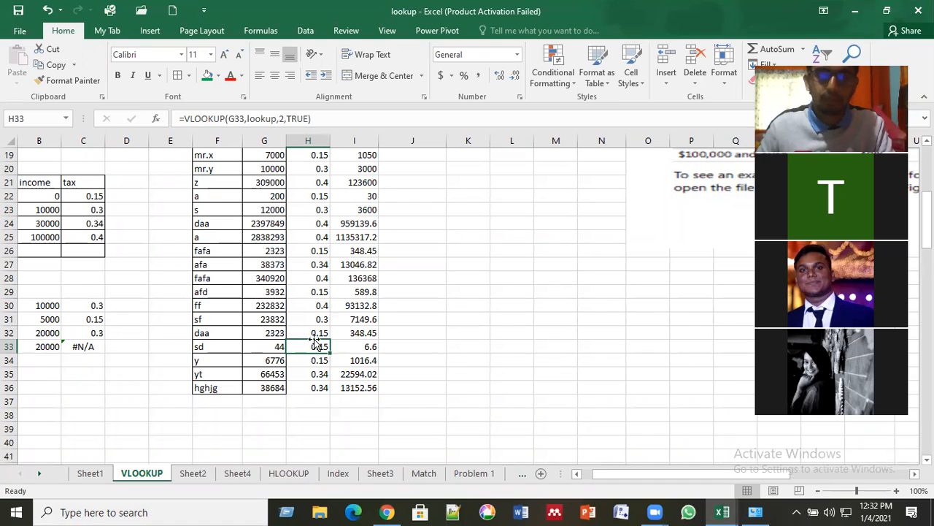
left_click(340, 388)
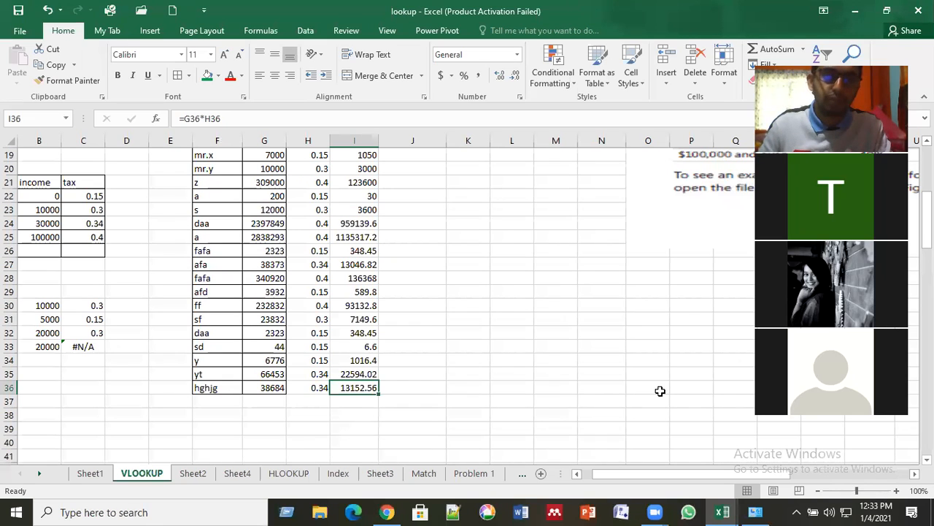
left_click(398, 353)
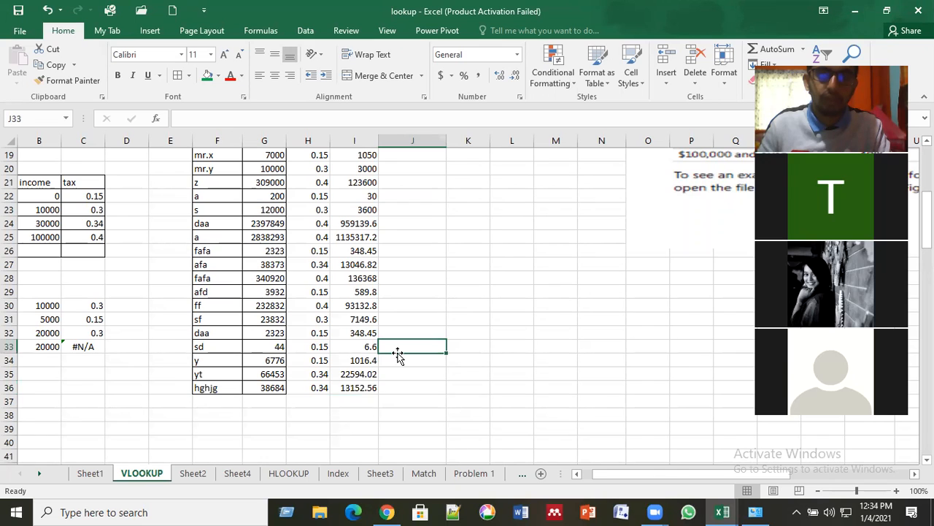
left_click(414, 330)
left_click(423, 318)
left_click(425, 303)
left_click(426, 295)
key("Up")
key("Up")
key("Up")
key("Up")
key("Up")
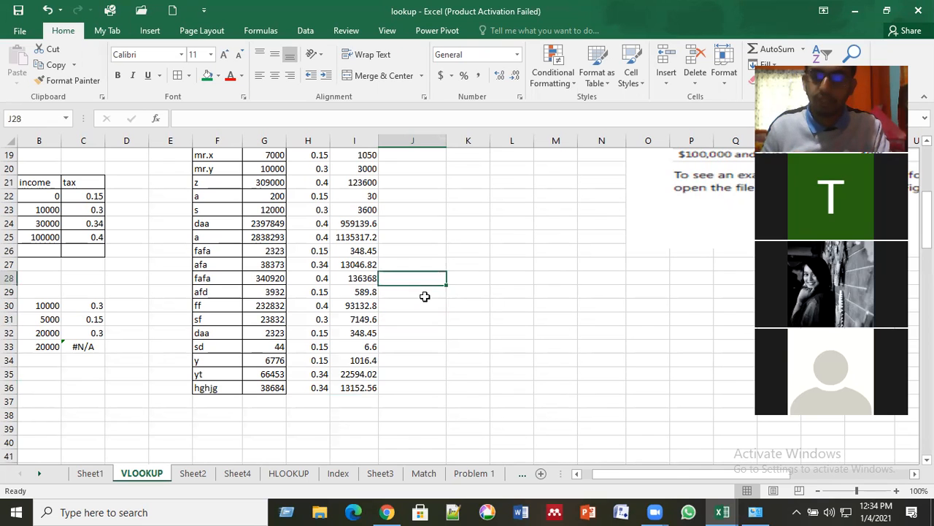
key("Up")
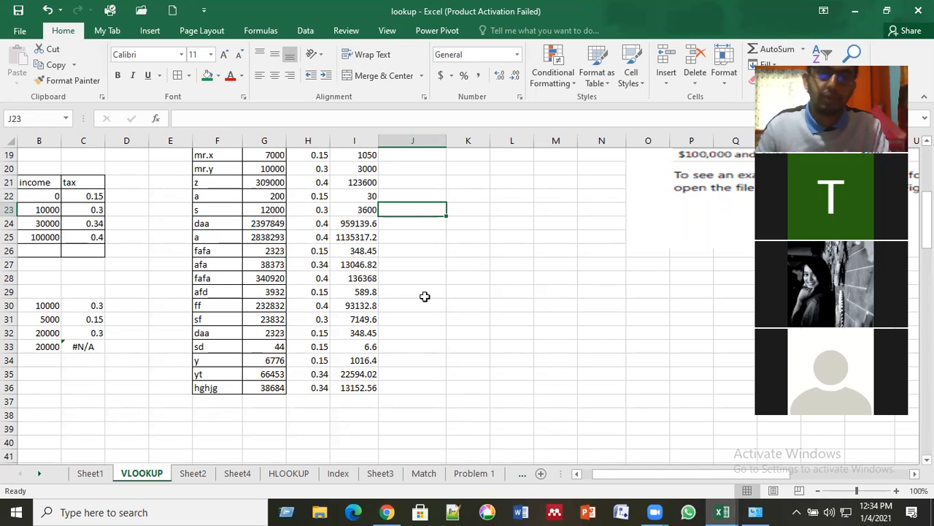
Examine the Tax formulas in rows 34, 32 and 20 and the Tax_rate formula in row 33 of the income table.
left_click(362, 360)
left_click(360, 334)
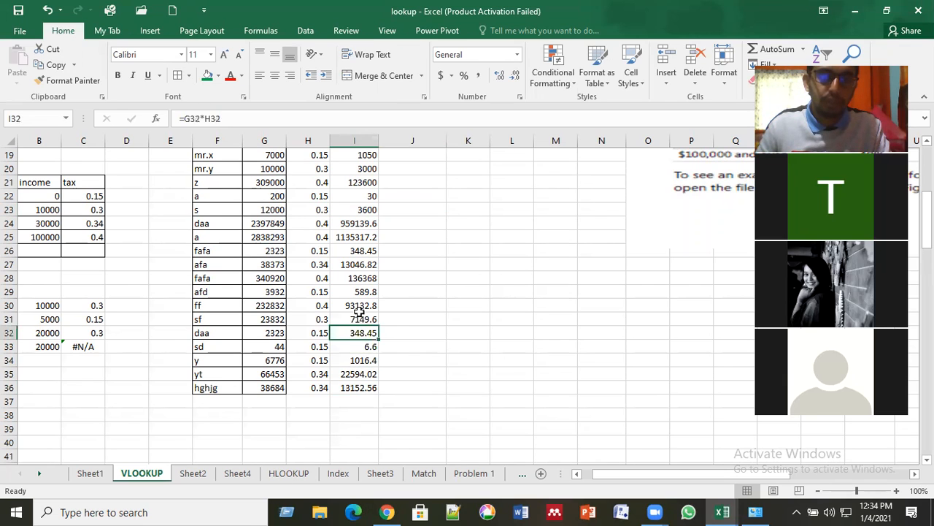
scroll(359, 312, "up", 1)
left_click(363, 208)
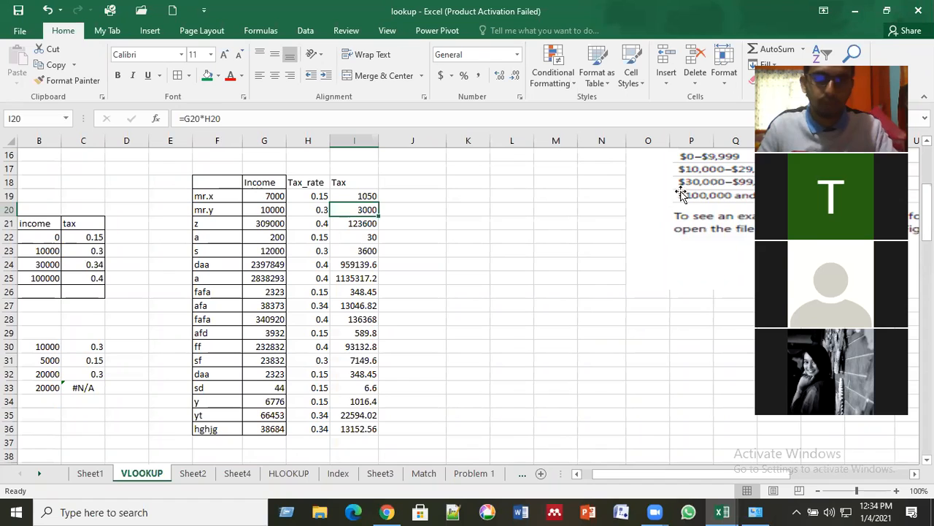
left_click(570, 300)
left_click(415, 372)
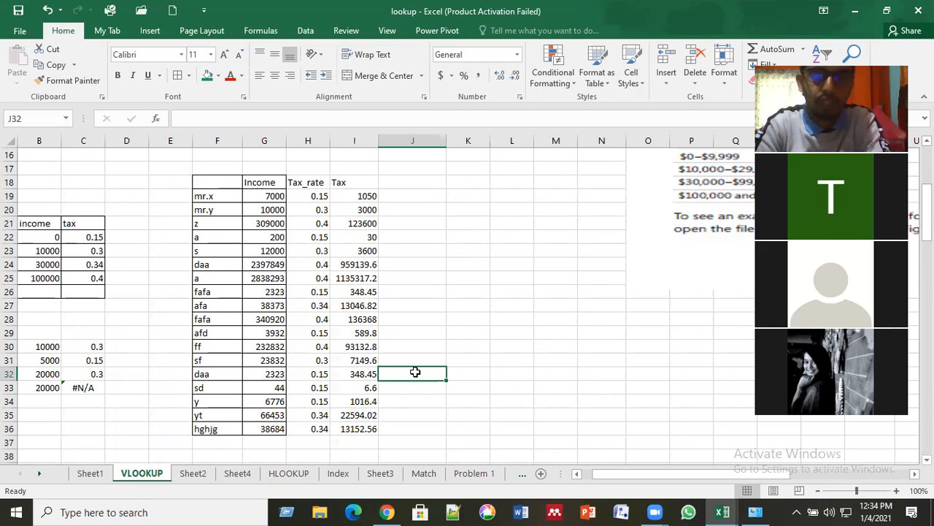
left_click(316, 391)
scroll(316, 391, "down", 1)
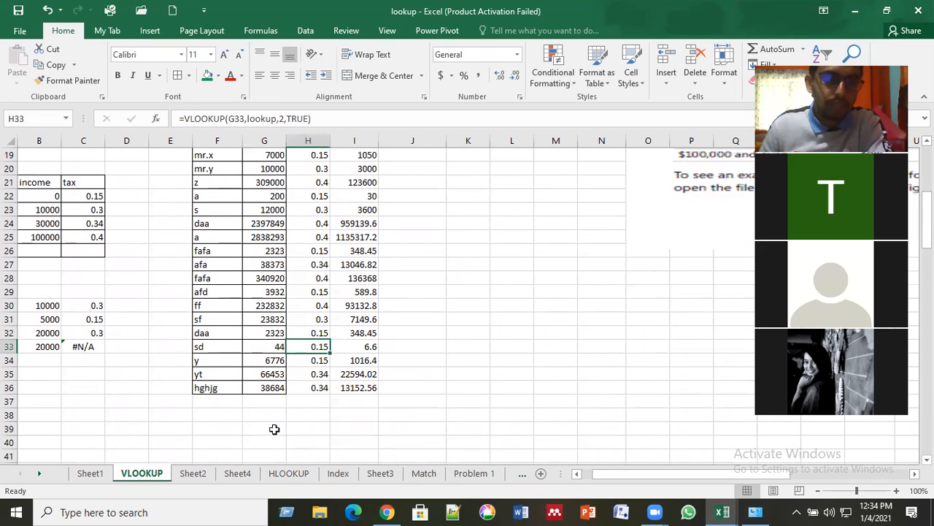
Go to the Sheet1 worksheet and read the VLOOKUP syntax notes through the explanation of the range lookup argument.
left_click(90, 473)
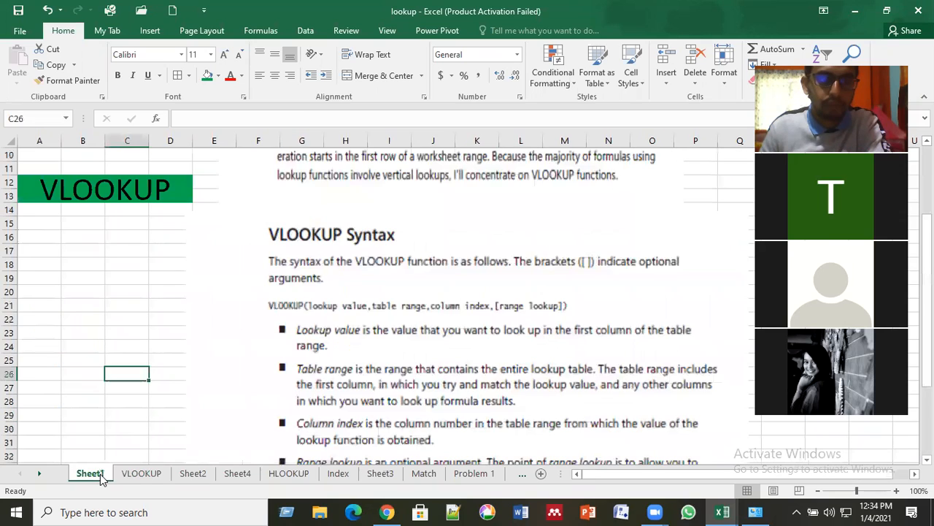
left_click(222, 380)
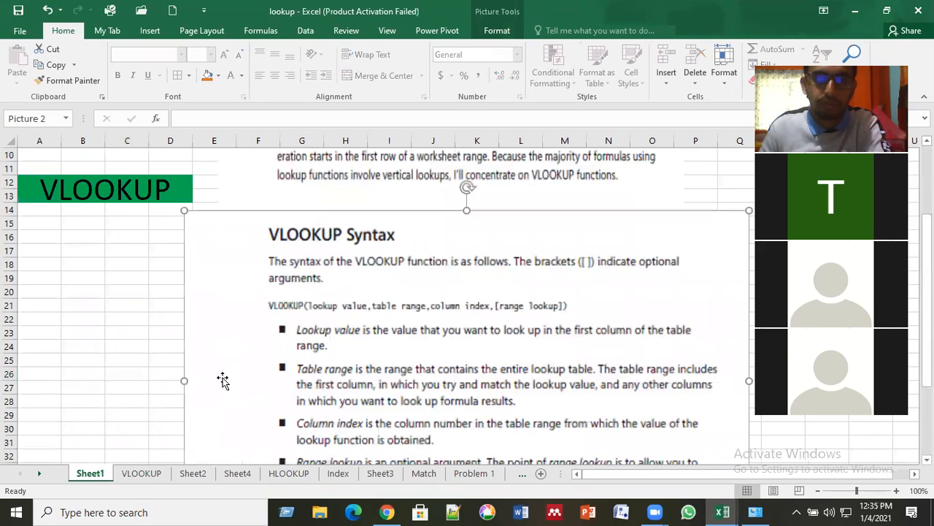
left_click(152, 360)
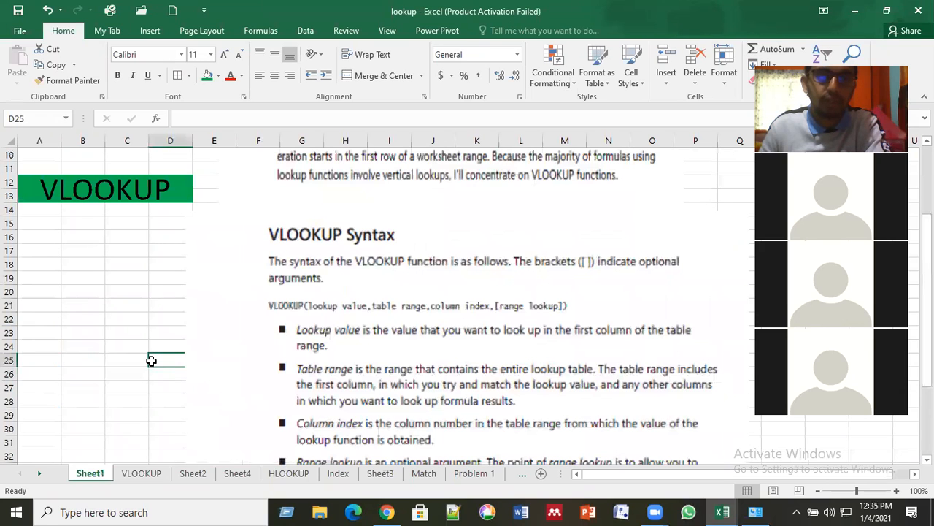
scroll(151, 361, "down", 9)
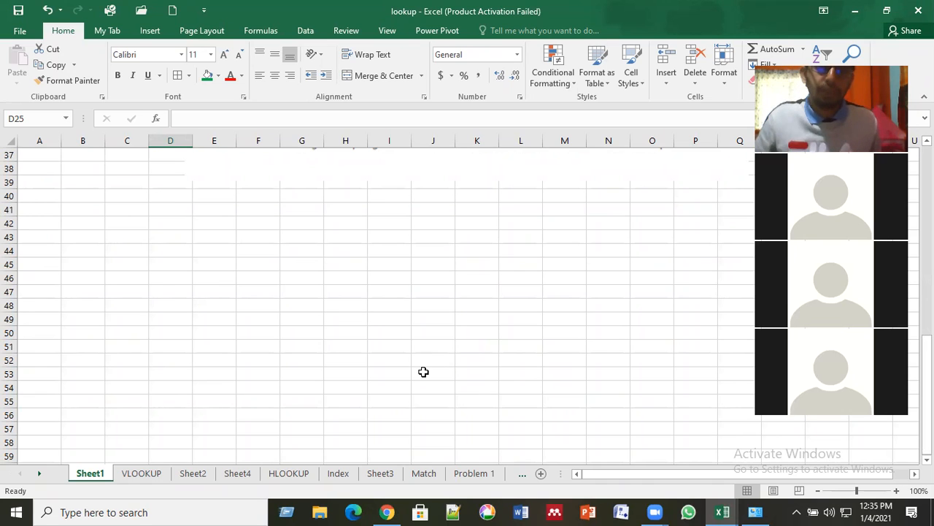
left_click(424, 373)
scroll(423, 372, "up", 4)
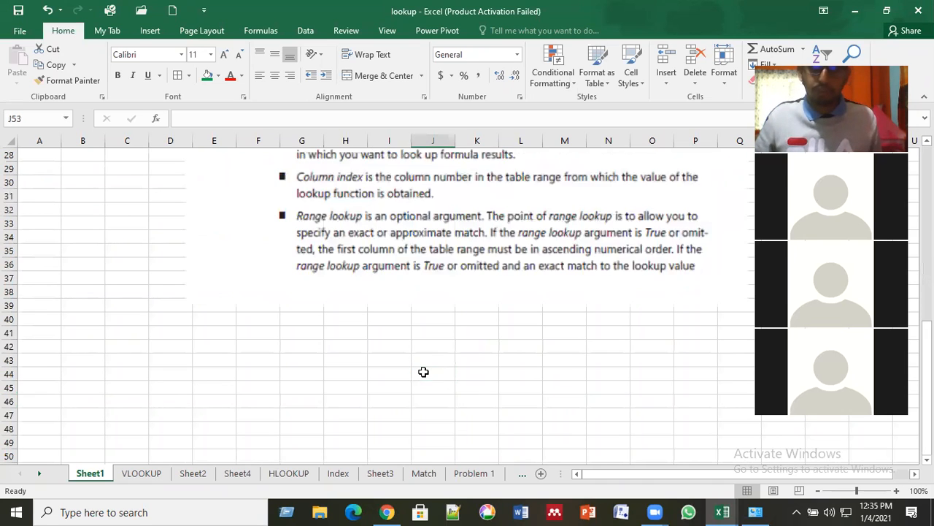